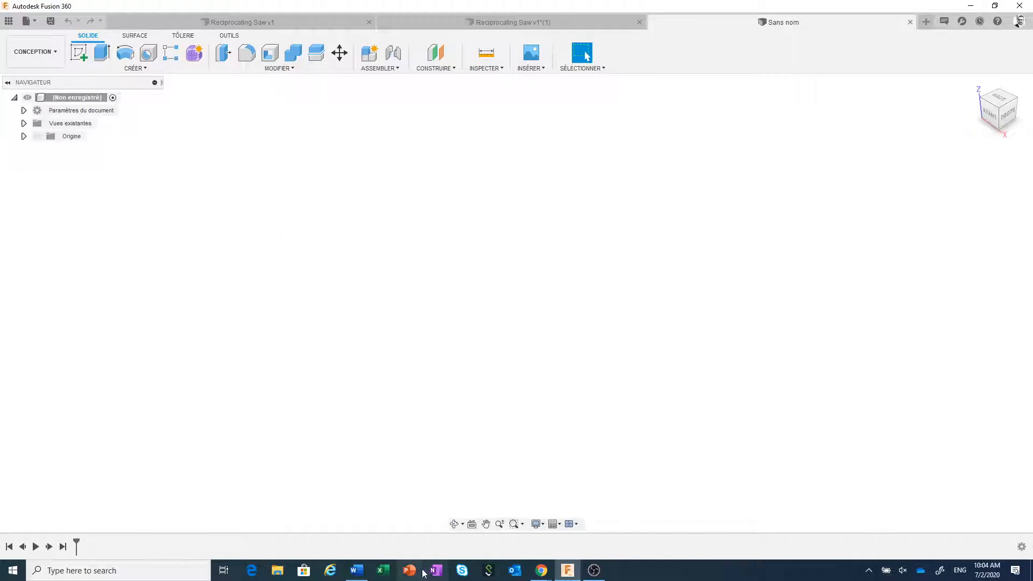
Step: Switch to the Autodesk Fusion 360 YouTube channel in Chrome and open the French-language Fusion 360 playlist
{"action": "mouse_move", "coordinate": [538, 572]}
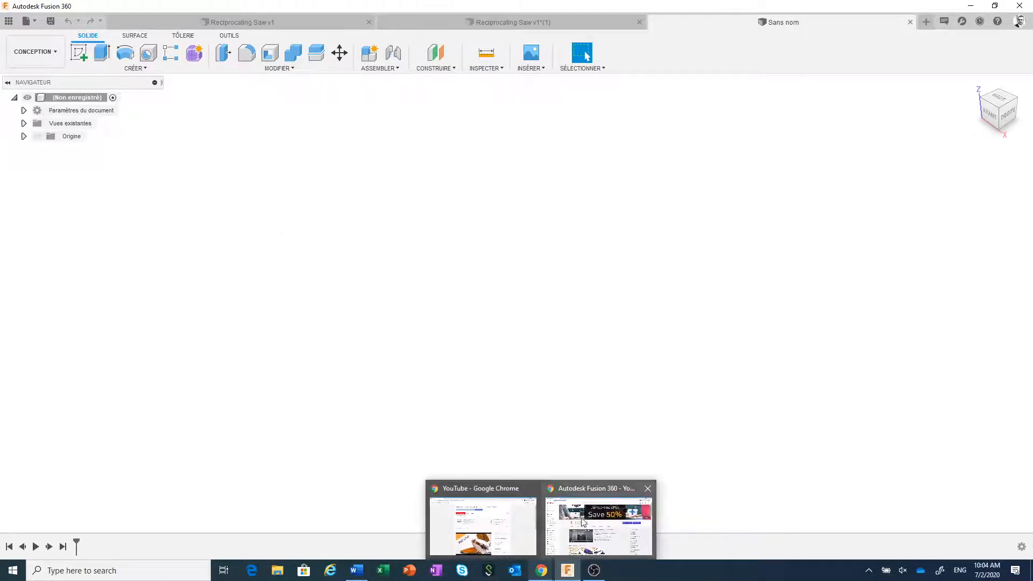
{"action": "left_click", "coordinate": [593, 492]}
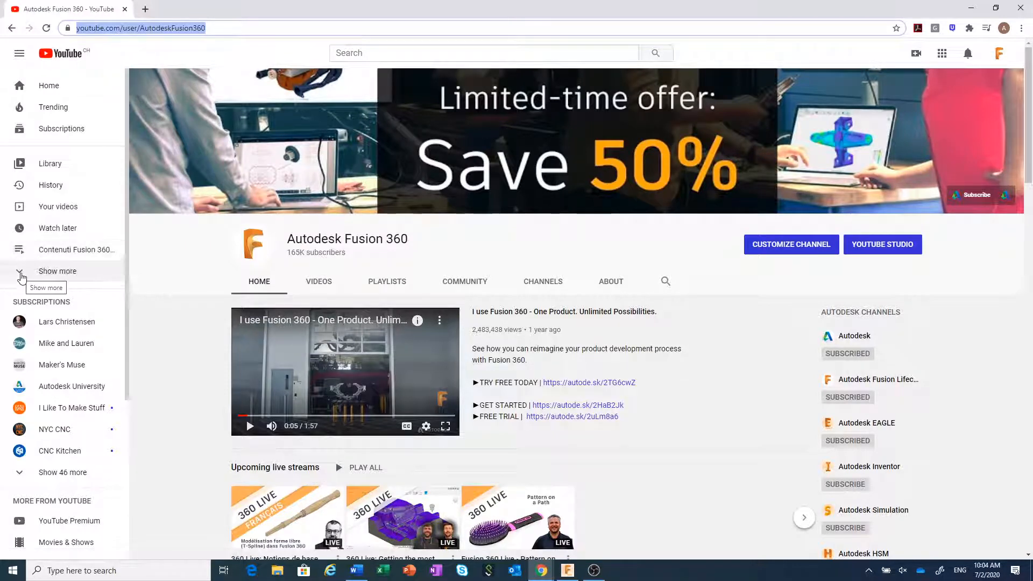
{"action": "left_click", "coordinate": [22, 273]}
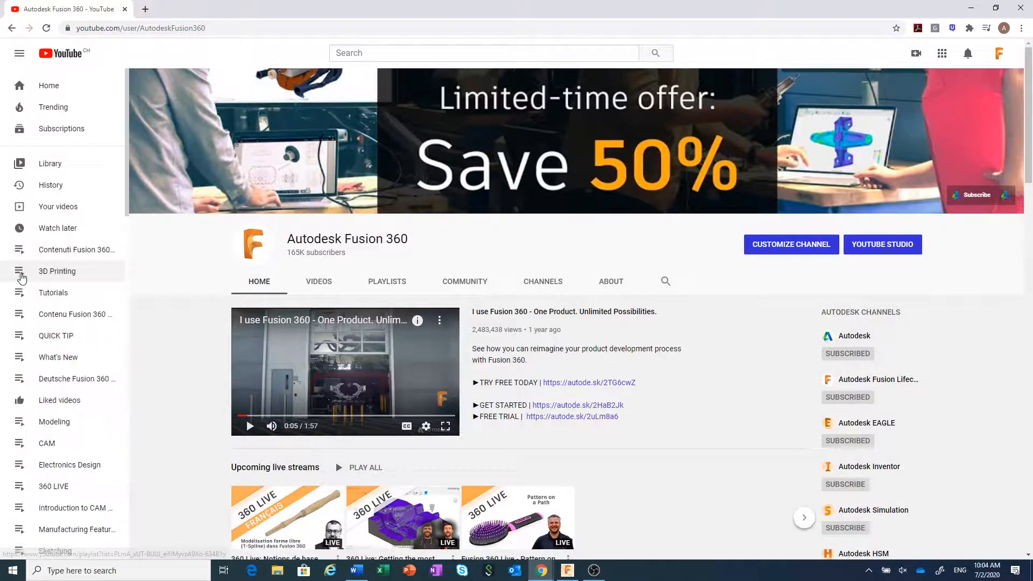
{"action": "left_click", "coordinate": [75, 317]}
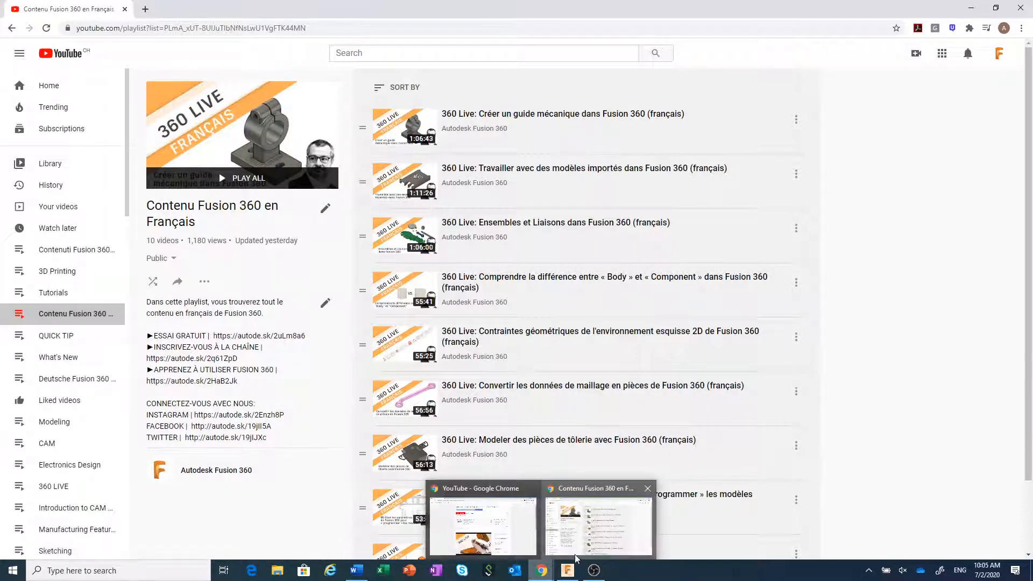
Step: Switch back to Fusion 360 and create a form in the untitled design
{"action": "left_click", "coordinate": [568, 573]}
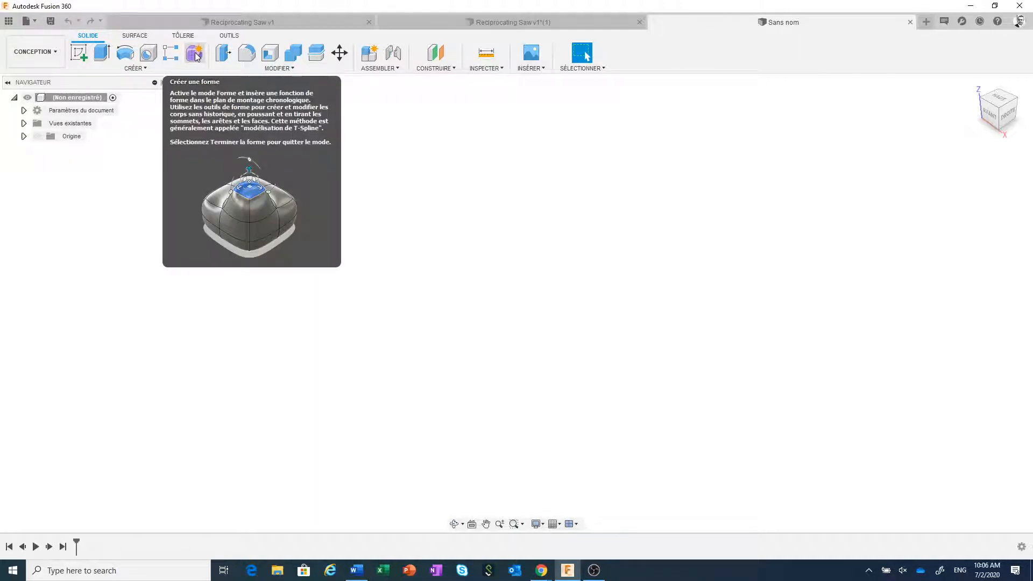
{"action": "left_click", "coordinate": [195, 54]}
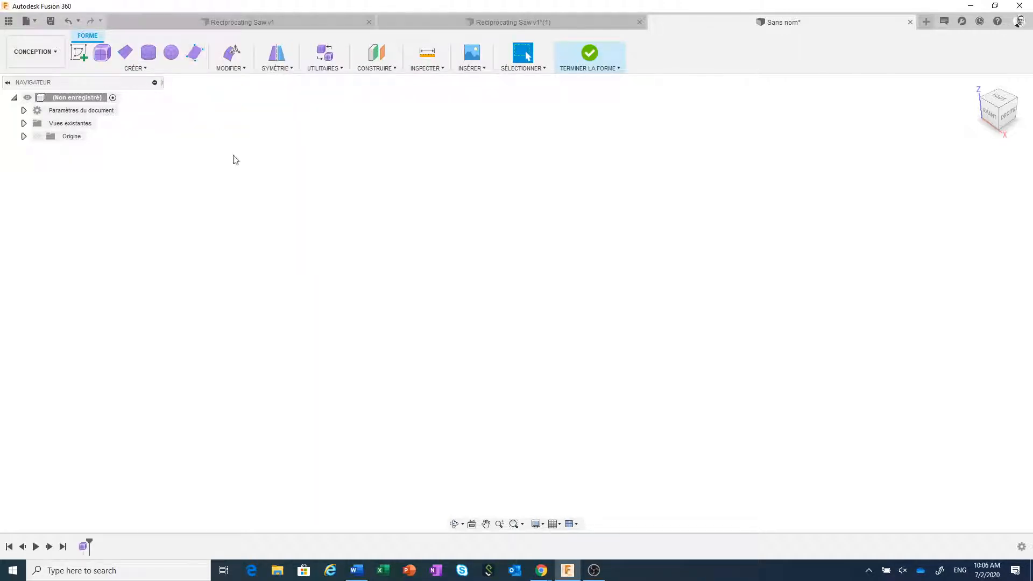
{"action": "left_click", "coordinate": [145, 69]}
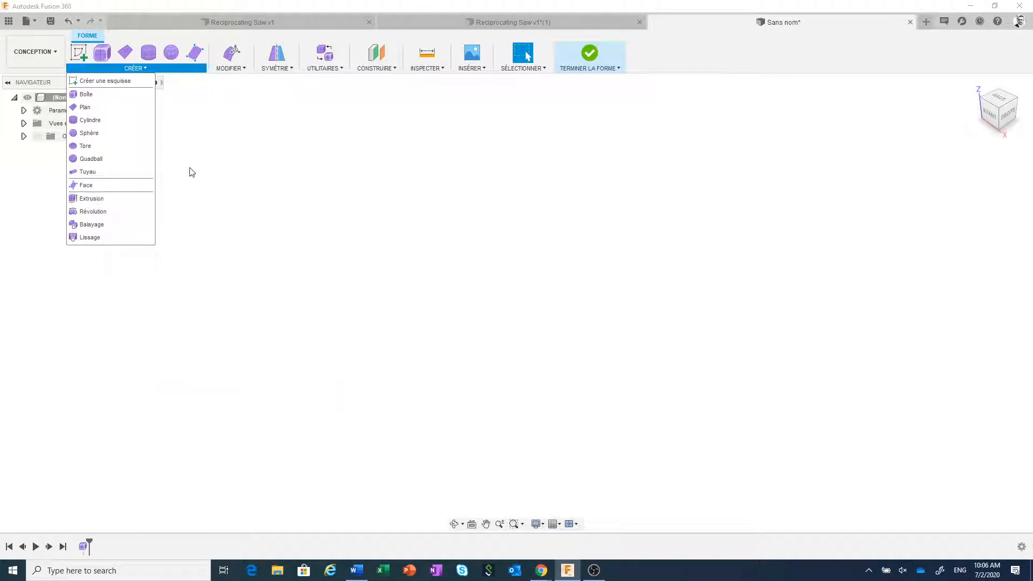
{"action": "left_click", "coordinate": [228, 147]}
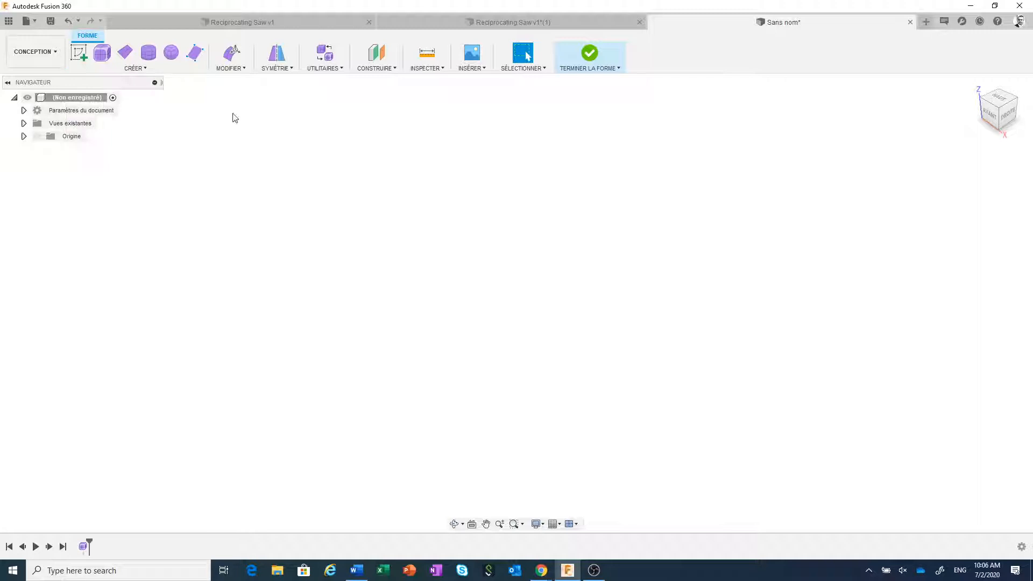
{"action": "left_click", "coordinate": [243, 72]}
{"action": "left_click", "coordinate": [393, 174]}
{"action": "left_click", "coordinate": [234, 70]}
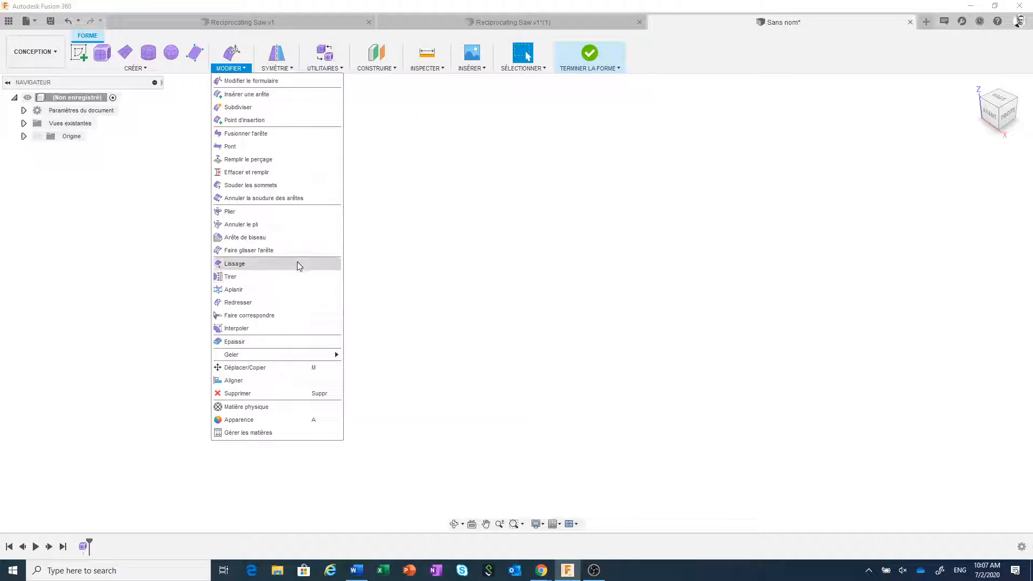
{"action": "left_click", "coordinate": [431, 194]}
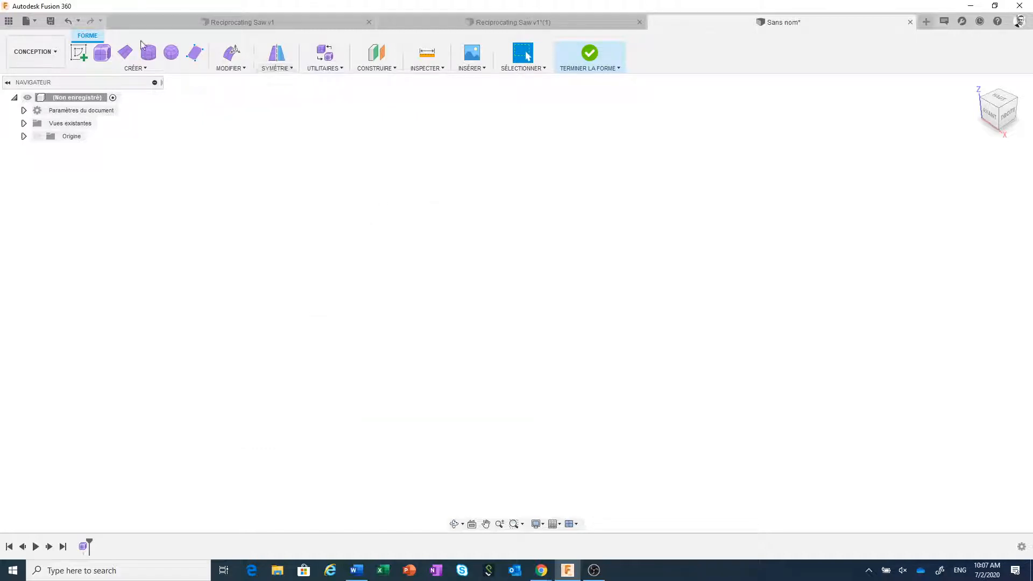
Step: Create a Quadball as a new body on the horizontal plane, centred at the origin, with a diameter of about 109 mm
{"action": "left_click", "coordinate": [171, 52]}
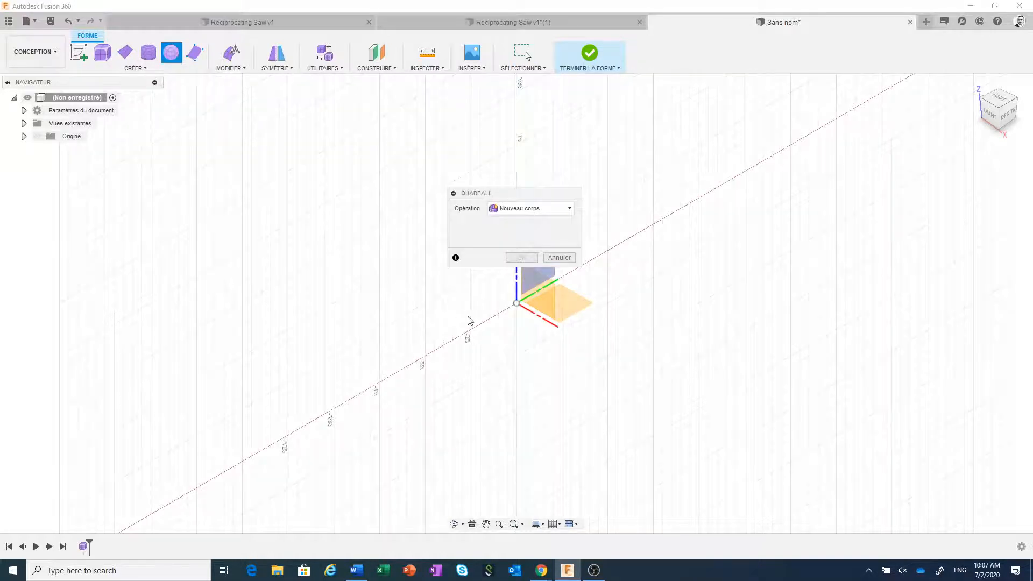
{"action": "left_click", "coordinate": [574, 307]}
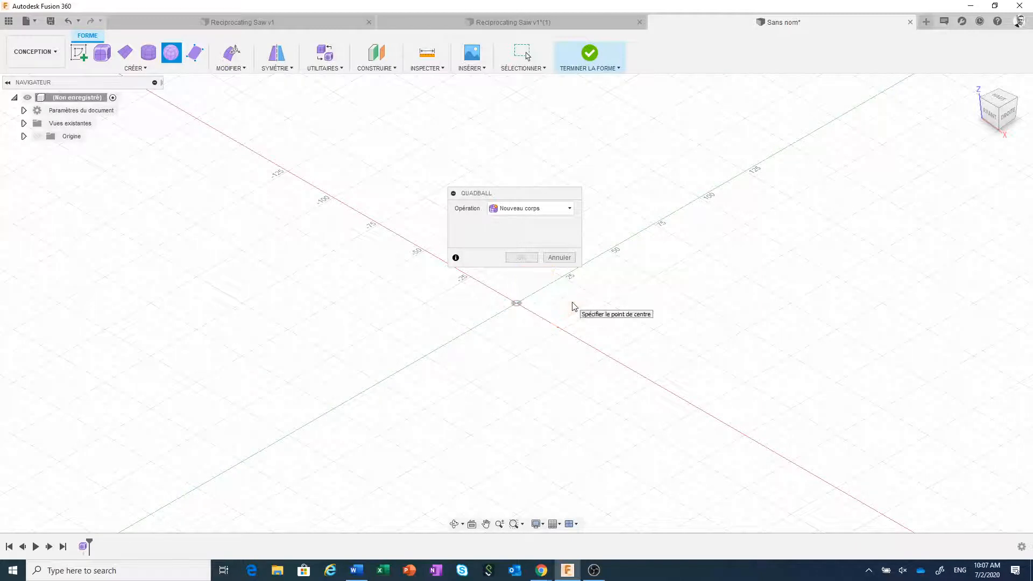
{"action": "left_click", "coordinate": [519, 306]}
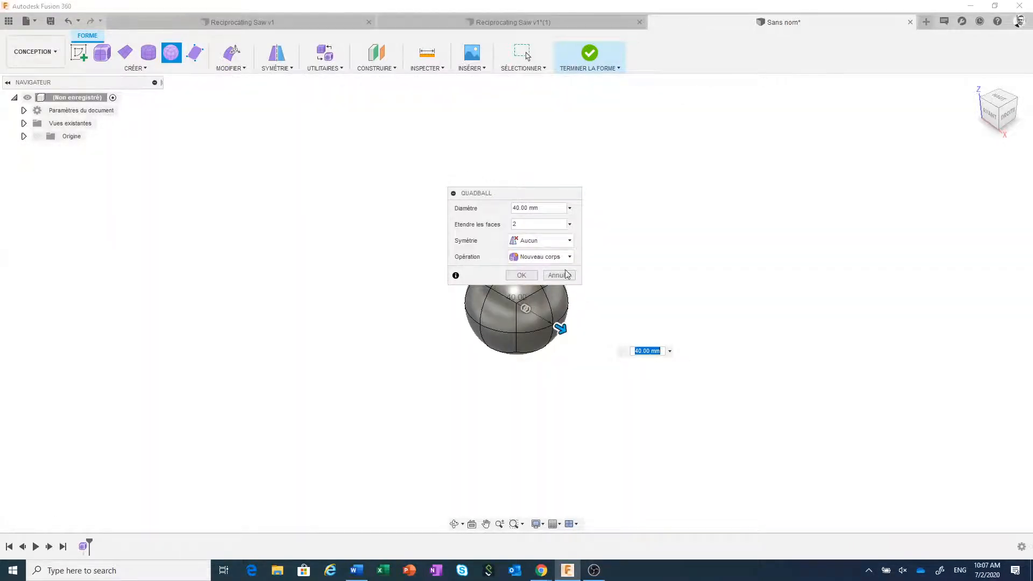
{"action": "left_click_drag", "start_coordinate": [546, 193], "coordinate": [739, 115]}
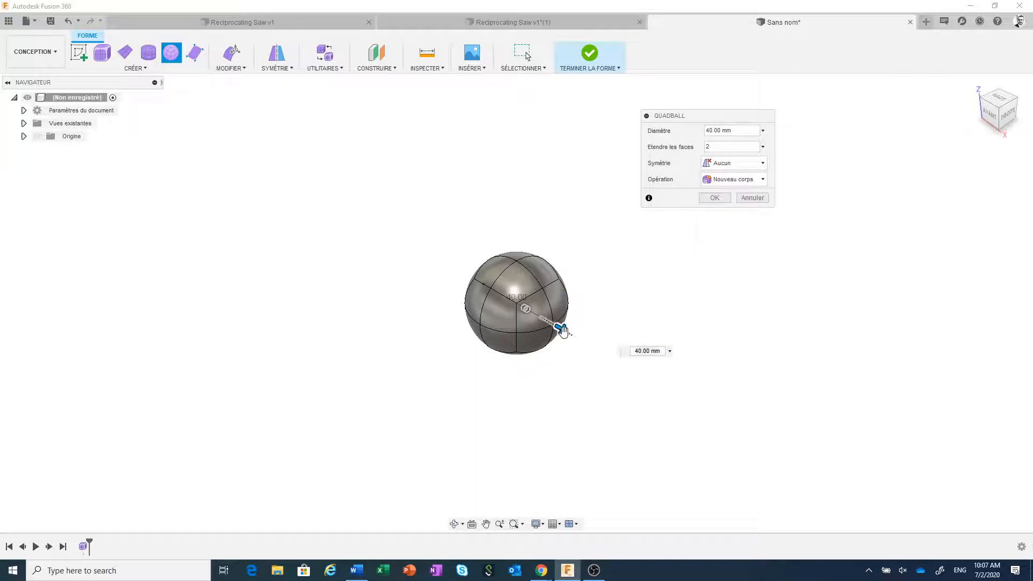
{"action": "left_click_drag", "start_coordinate": [560, 329], "coordinate": [623, 364]}
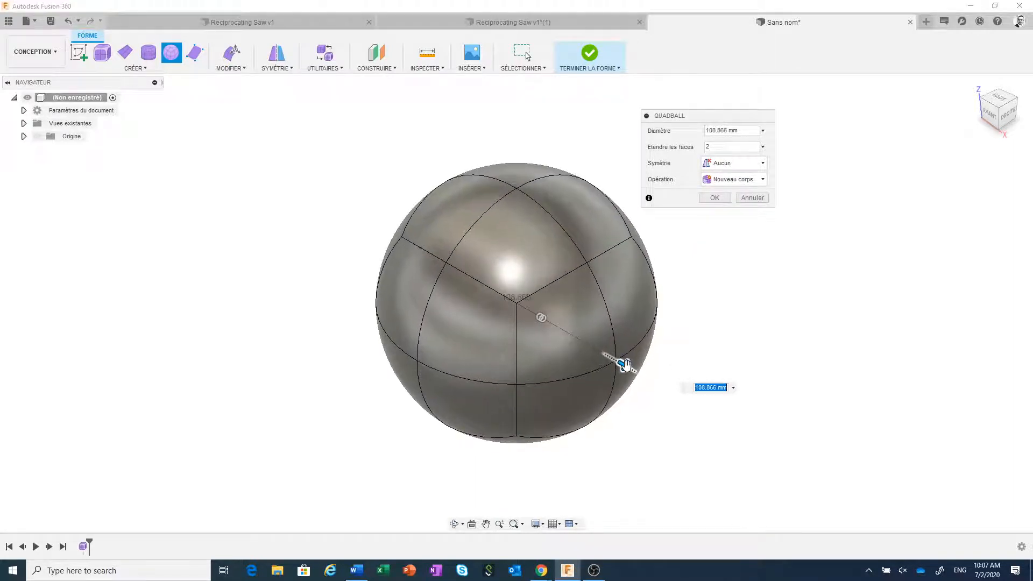
{"action": "left_click", "coordinate": [714, 197]}
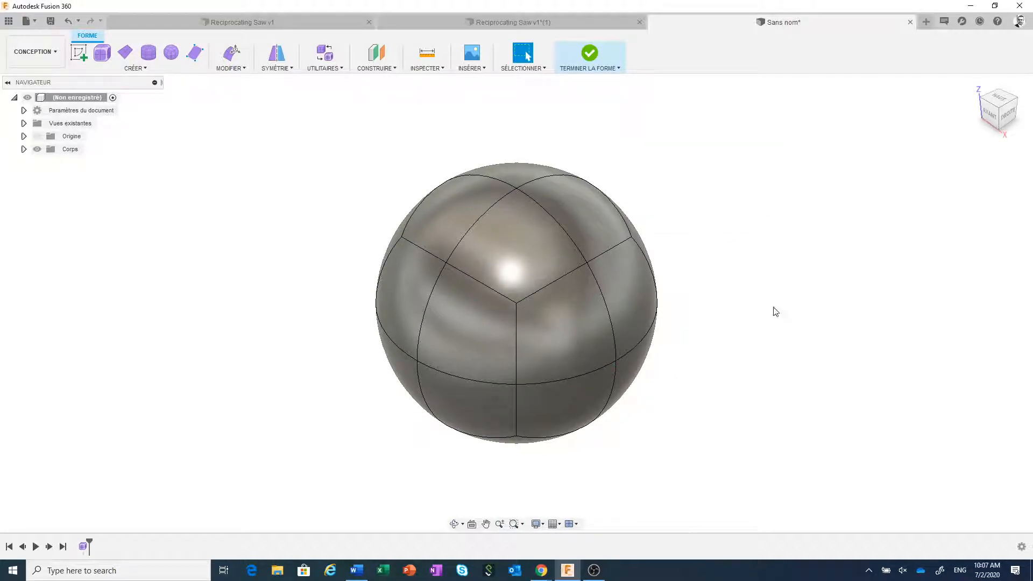
Step: Apply the glossy paint appearance "Peinture - Brillant émaillé (rouge)" to the sphere body
{"action": "key", "text": "a"}
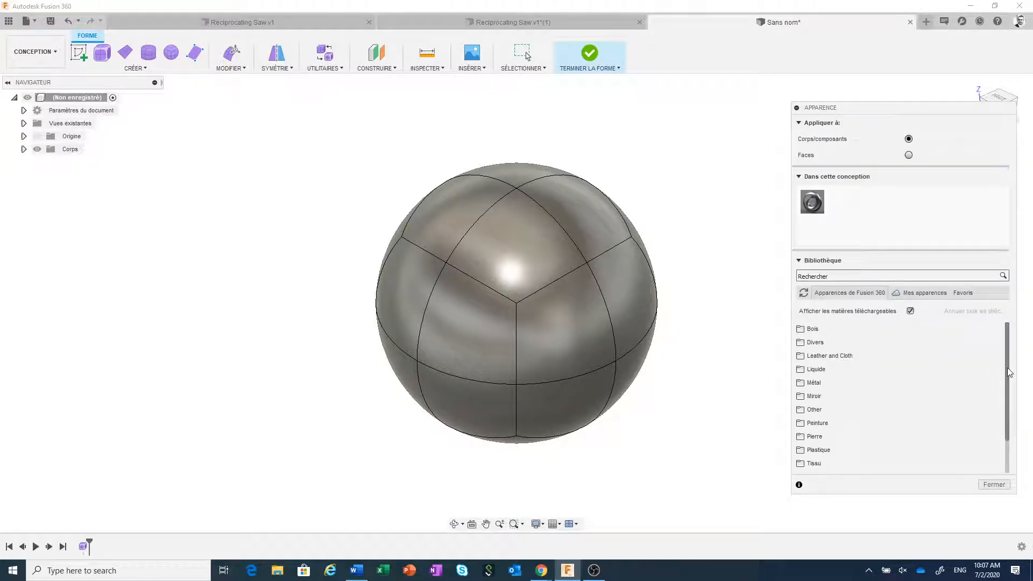
{"action": "left_click_drag", "start_coordinate": [1007, 366], "coordinate": [1007, 402]}
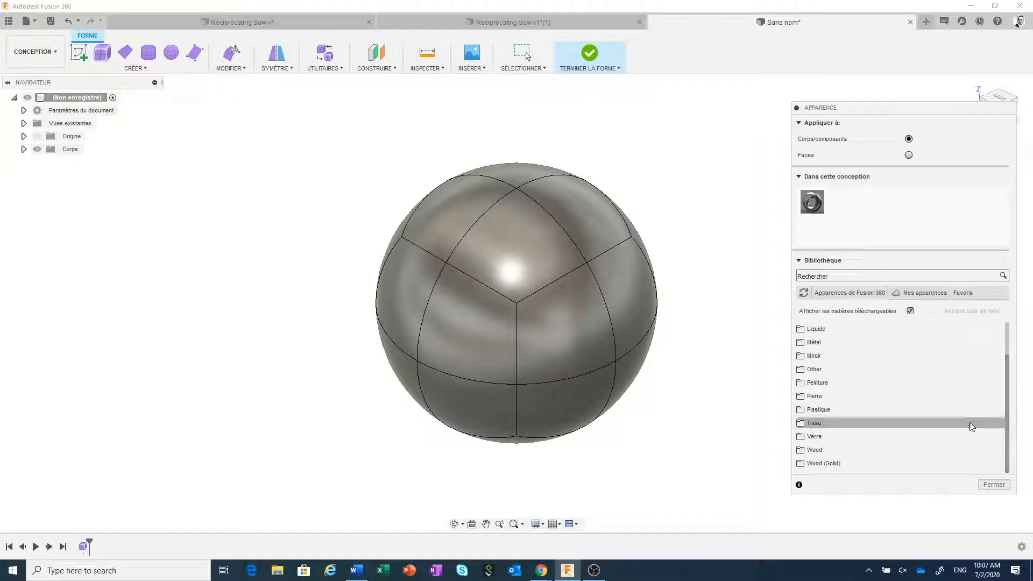
{"action": "left_click", "coordinate": [859, 386]}
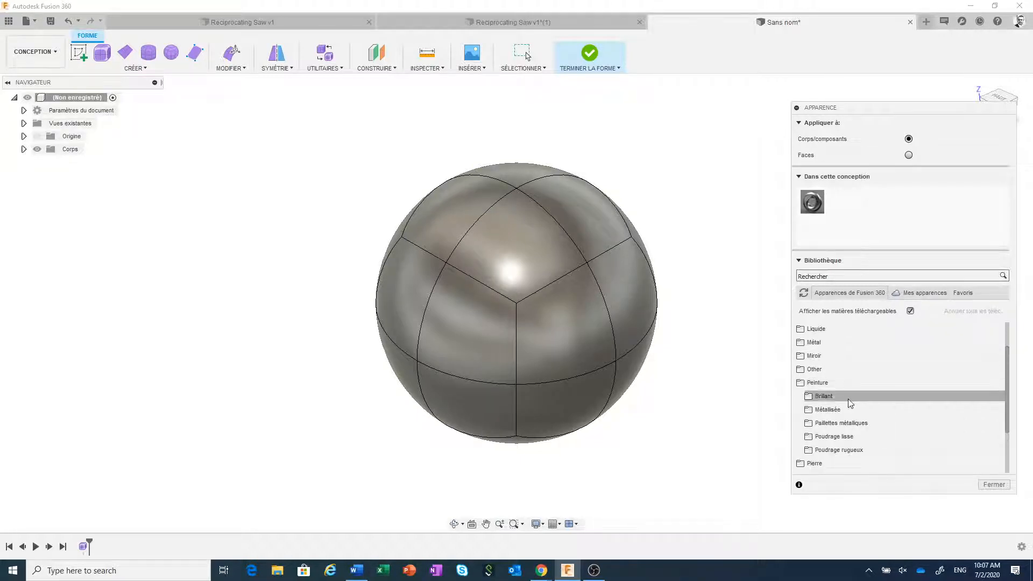
{"action": "left_click", "coordinate": [848, 399]}
{"action": "scroll", "coordinate": [824, 423], "scroll_direction": "down", "scroll_amount": 3}
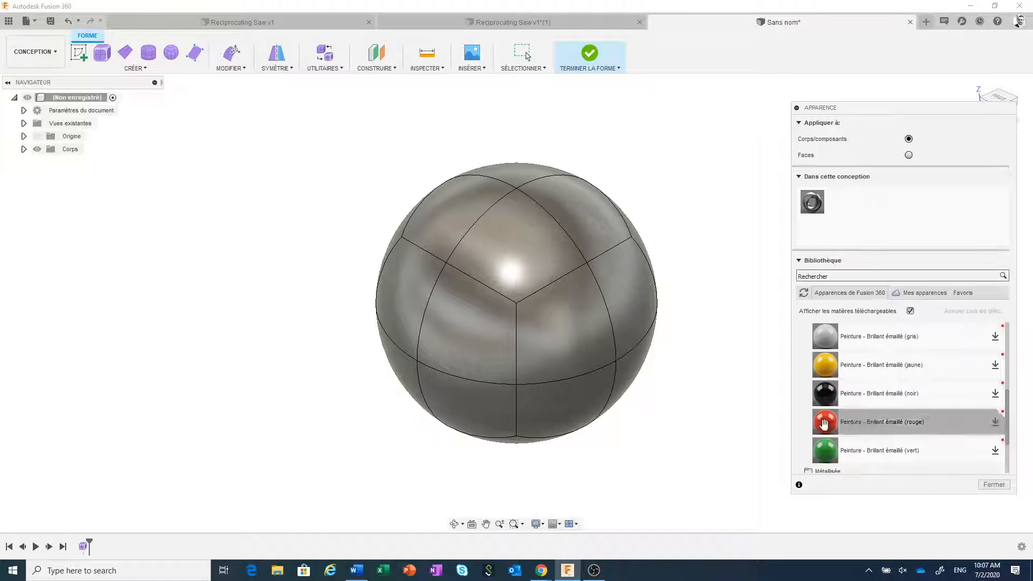
{"action": "left_click_drag", "start_coordinate": [824, 423], "coordinate": [605, 342]}
{"action": "left_click", "coordinate": [989, 485]}
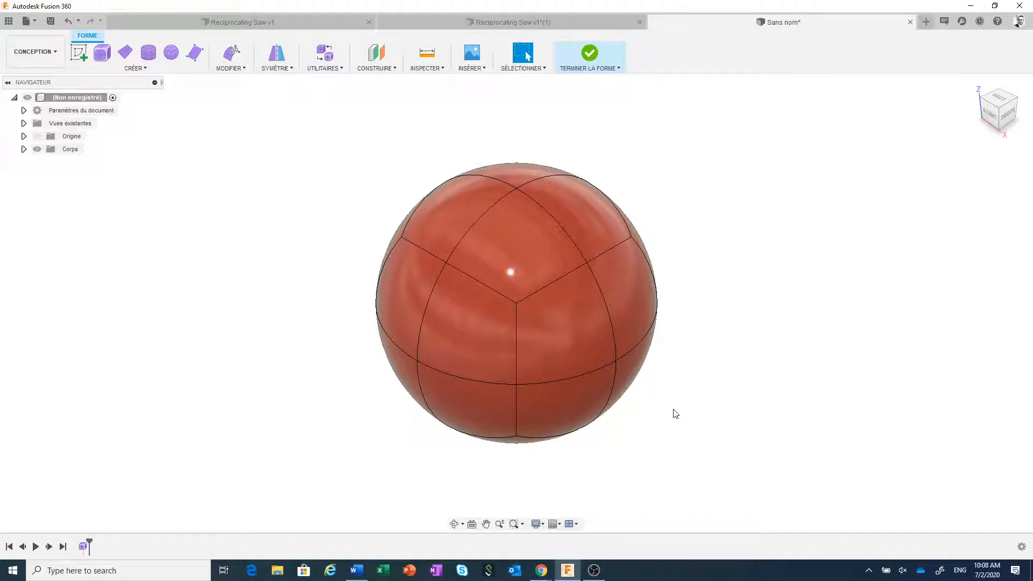
Step: Start Edit Form on the sphere and select in turn a vertex, three adjoining edges and two neighbouring faces
{"action": "left_click", "coordinate": [617, 361]}
{"action": "right_click", "coordinate": [617, 361]}
{"action": "left_click", "coordinate": [651, 348]}
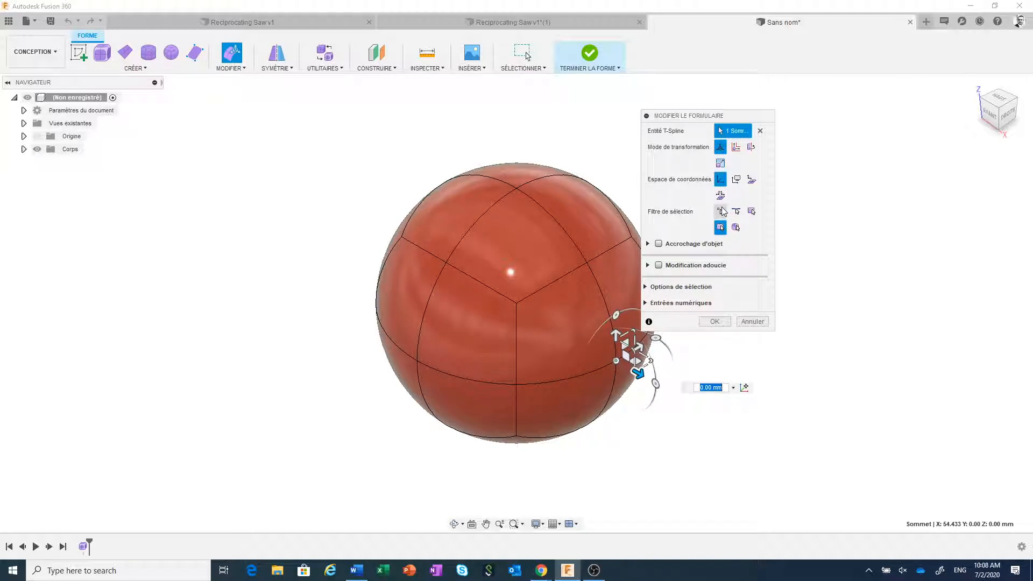
{"action": "left_click", "coordinate": [605, 307]}
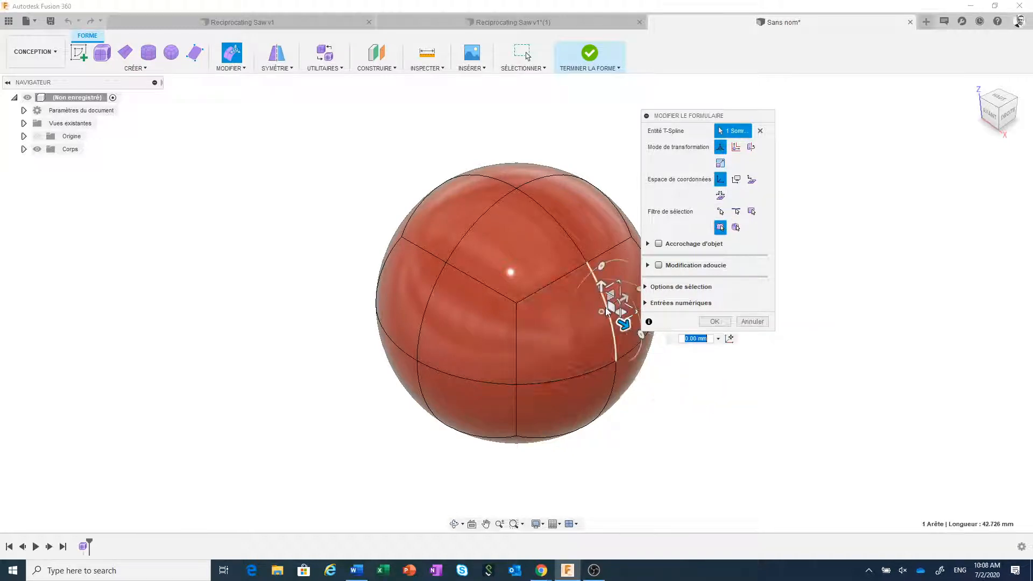
{"action": "left_click", "coordinate": [568, 272], "text": "ctrl"}
{"action": "left_click", "coordinate": [602, 251], "text": "ctrl"}
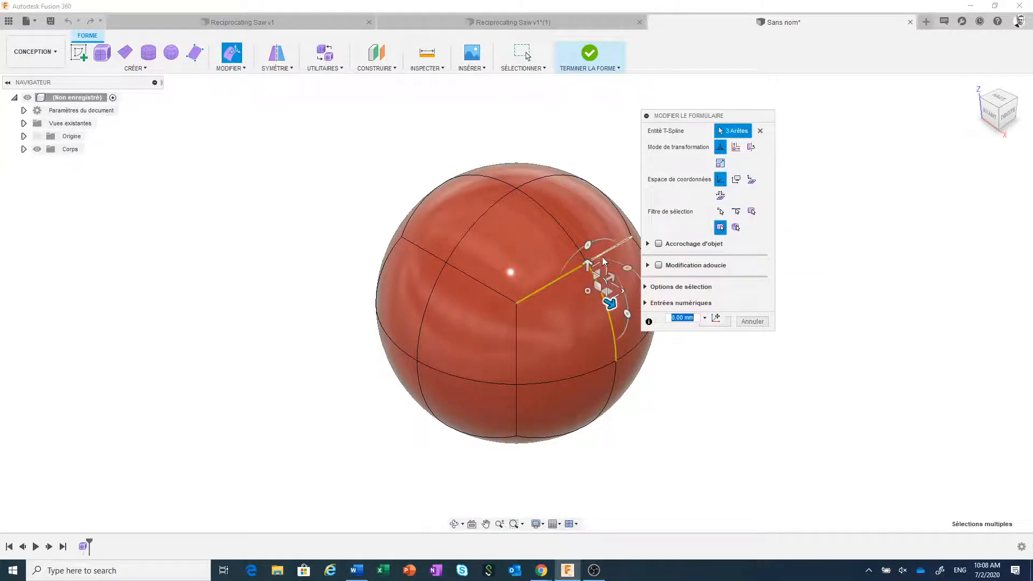
{"action": "left_click", "coordinate": [589, 323]}
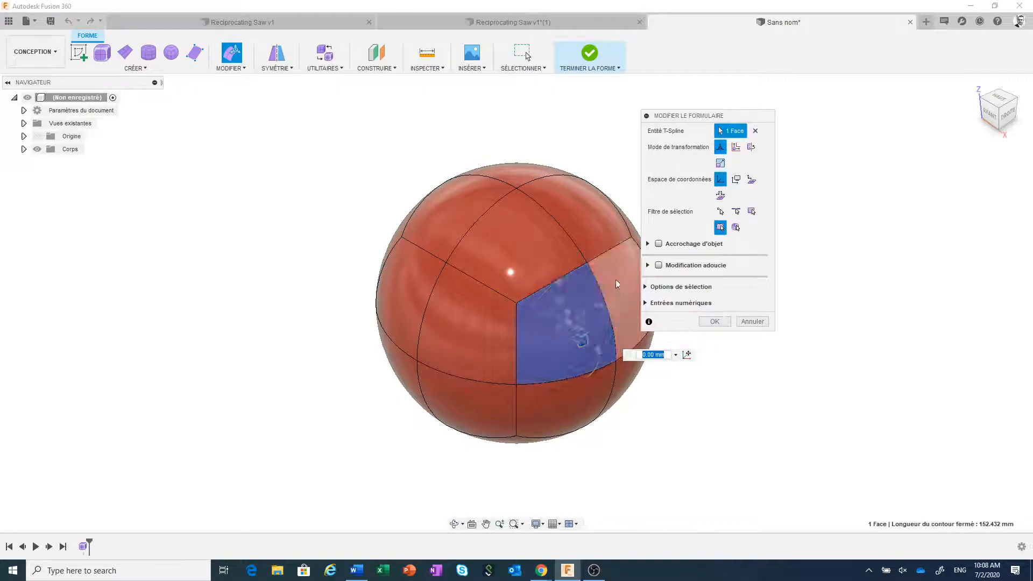
{"action": "left_click", "coordinate": [617, 282], "text": "ctrl"}
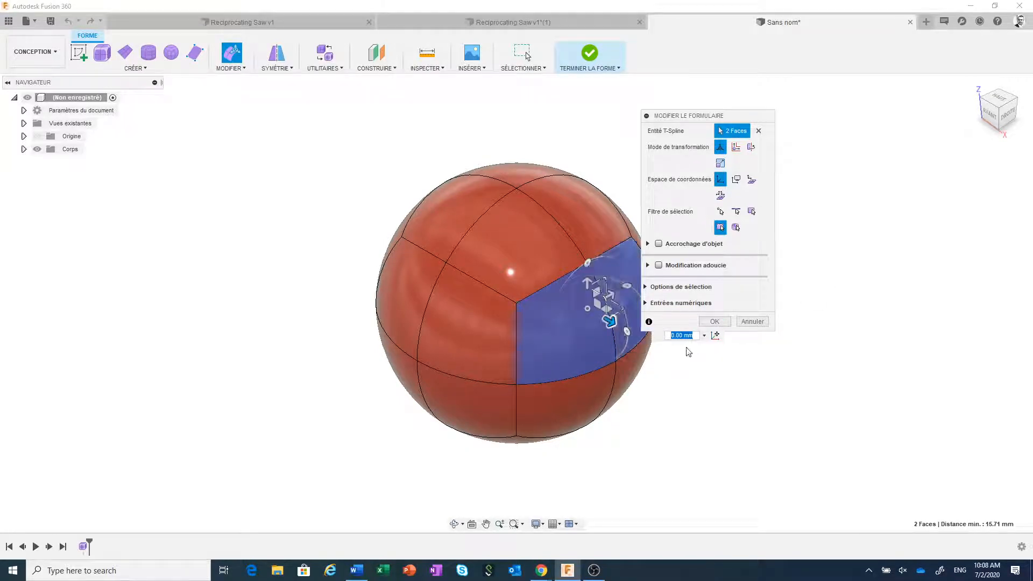
{"action": "left_click_drag", "start_coordinate": [724, 118], "coordinate": [756, 116]}
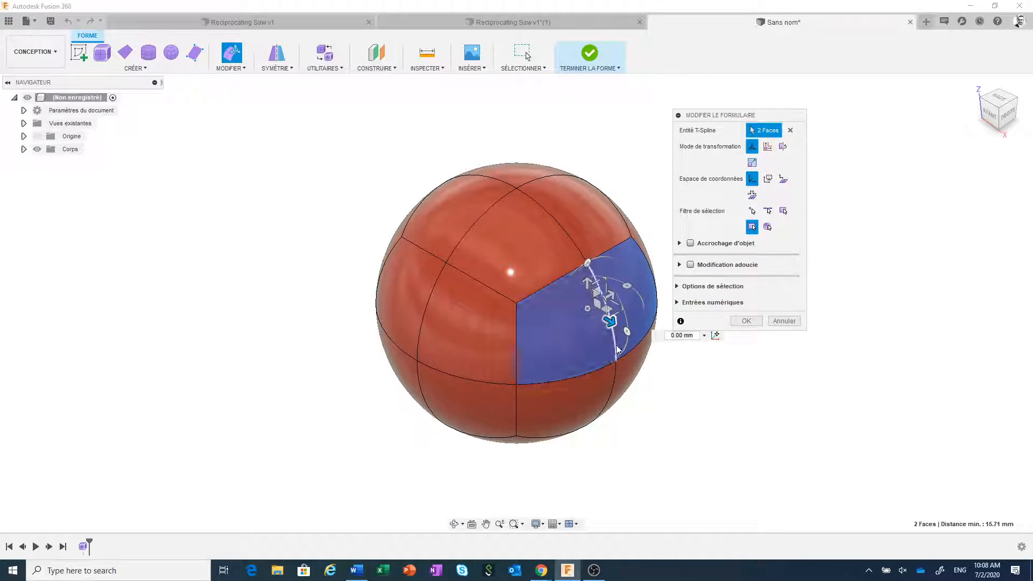
Step: Select the single edge between the two faces and move it outward by about 23.8 mm along one axis
{"action": "left_click", "coordinate": [616, 350]}
{"action": "left_click_drag", "start_coordinate": [745, 117], "coordinate": [839, 97]}
{"action": "left_click_drag", "start_coordinate": [624, 324], "coordinate": [661, 350]}
{"action": "scroll", "coordinate": [670, 336], "scroll_direction": "up", "scroll_amount": 5}
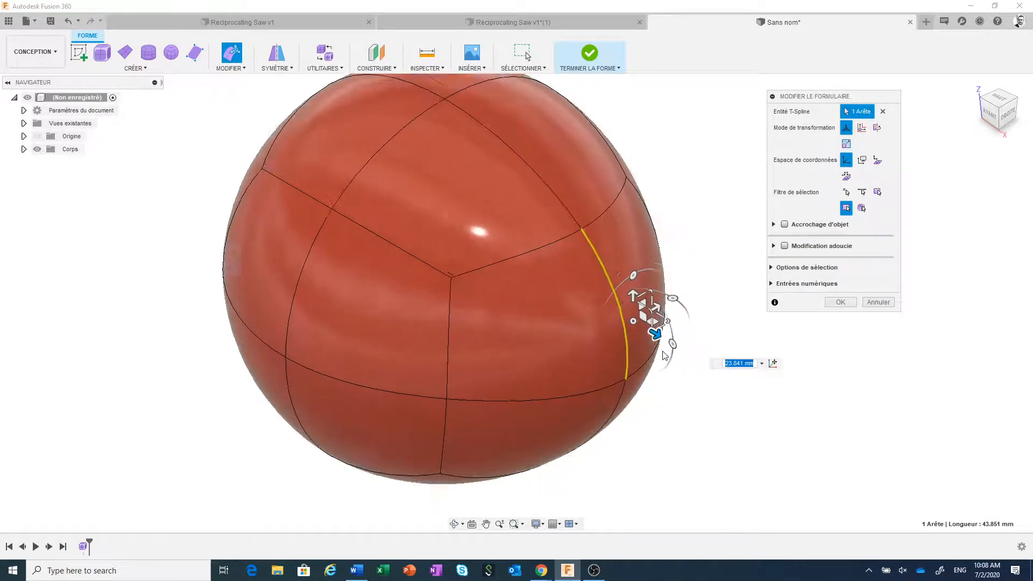
{"action": "middle_click_drag", "start_coordinate": [684, 367], "coordinate": [749, 414]}
{"action": "scroll", "coordinate": [748, 414], "scroll_direction": "up", "scroll_amount": 2}
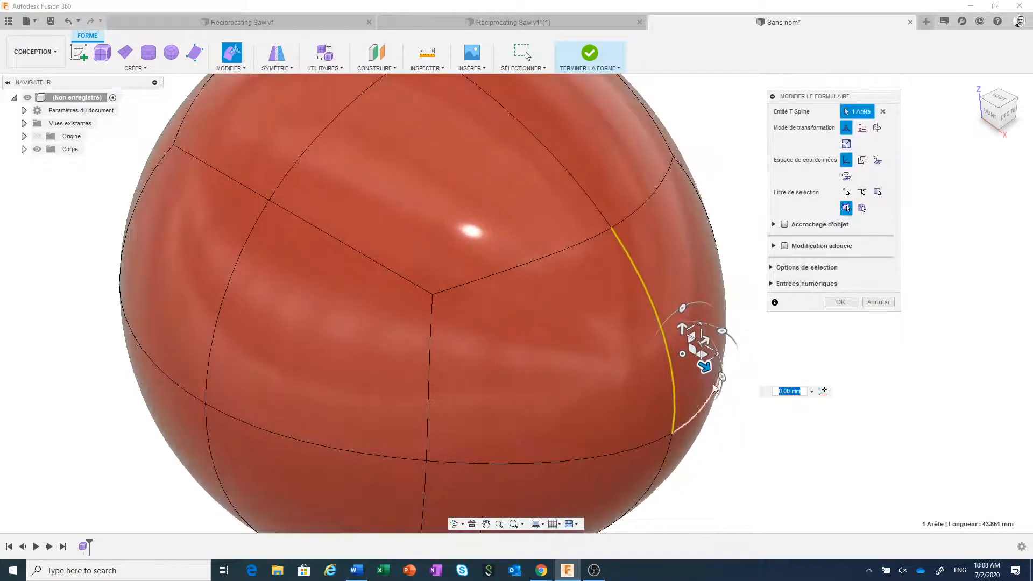
Step: Shift the selected edge within a plane by about -5.2 mm and -7 mm, and rotate it by about -6 degrees
{"action": "left_click_drag", "start_coordinate": [705, 366], "coordinate": [672, 280]}
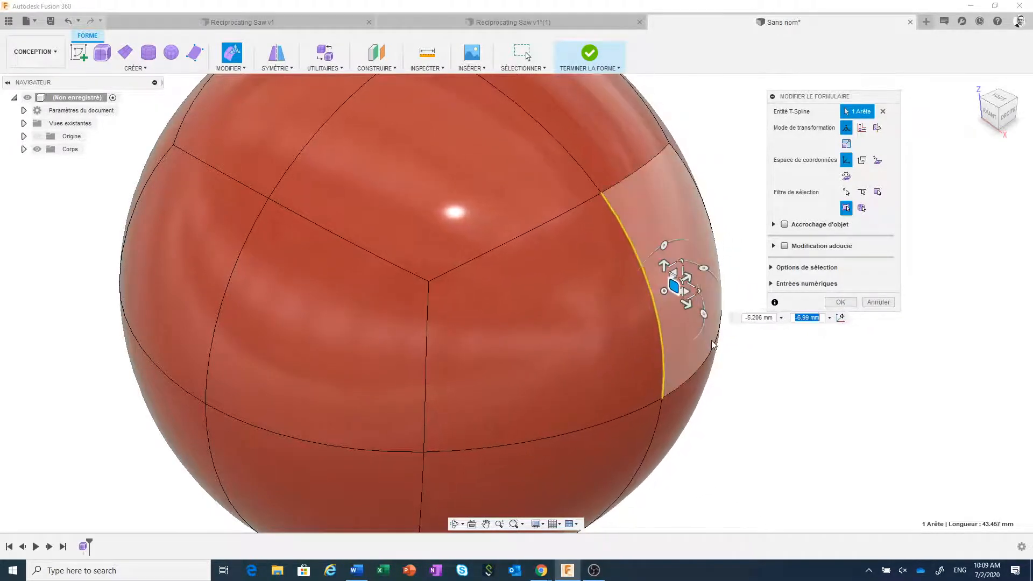
{"action": "scroll", "coordinate": [684, 262], "scroll_direction": "up", "scroll_amount": 2}
{"action": "mouse_move", "coordinate": [657, 237]}
{"action": "left_mouse_down"}
{"action": "mouse_move", "coordinate": [684, 231]}
{"action": "mouse_move", "coordinate": [662, 236]}
{"action": "left_mouse_up"}
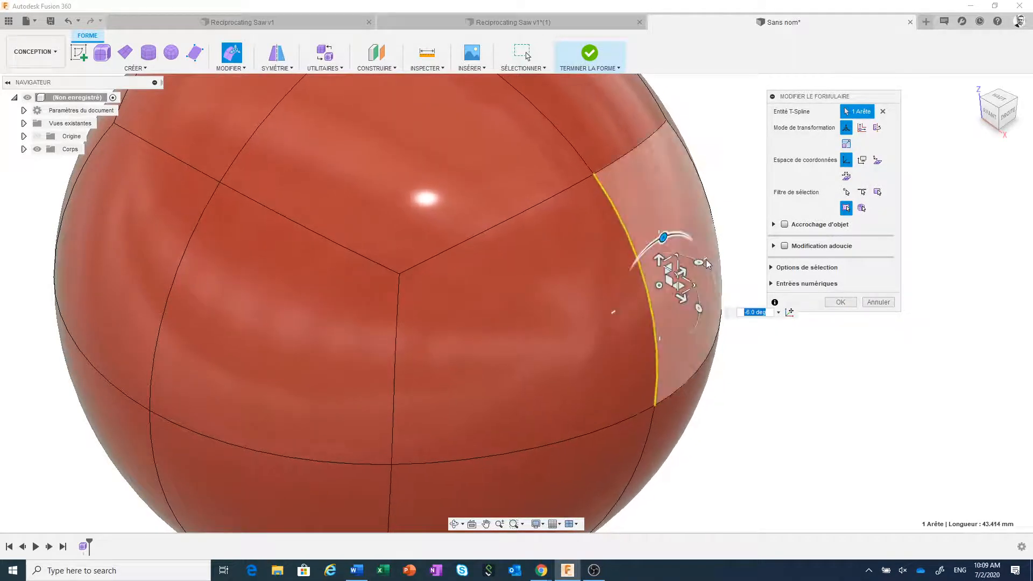
{"action": "left_click_drag", "start_coordinate": [701, 263], "coordinate": [695, 302]}
{"action": "scroll", "coordinate": [673, 293], "scroll_direction": "up", "scroll_amount": 2}
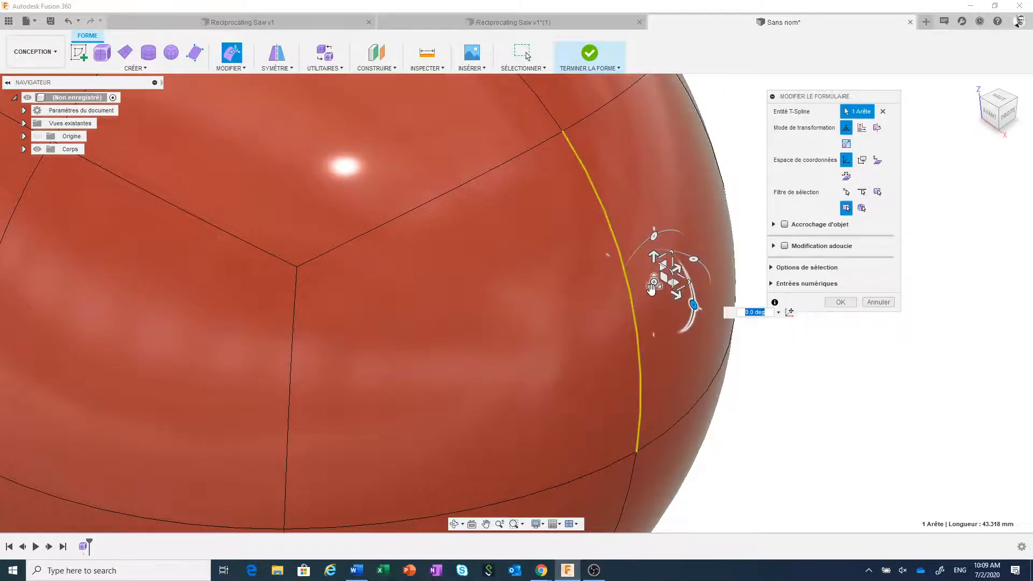
{"action": "scroll", "coordinate": [657, 284], "scroll_direction": "up", "scroll_amount": 1}
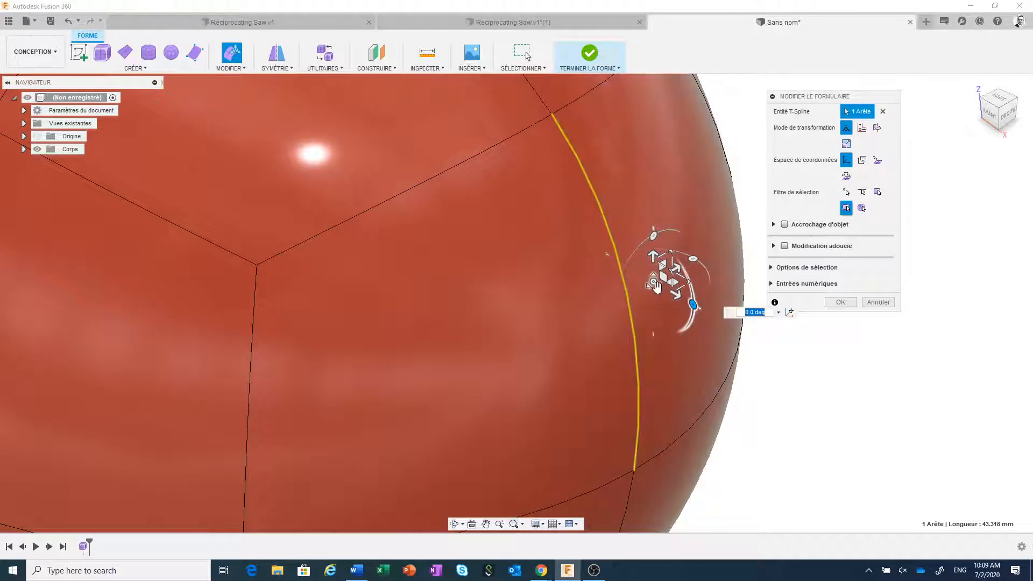
Step: Scale the selected edge uniformly by a factor of about 0.78, and scale it again by about 0.72
{"action": "left_click_drag", "start_coordinate": [659, 283], "coordinate": [655, 277]}
{"action": "scroll", "coordinate": [673, 302], "scroll_direction": "up", "scroll_amount": 3}
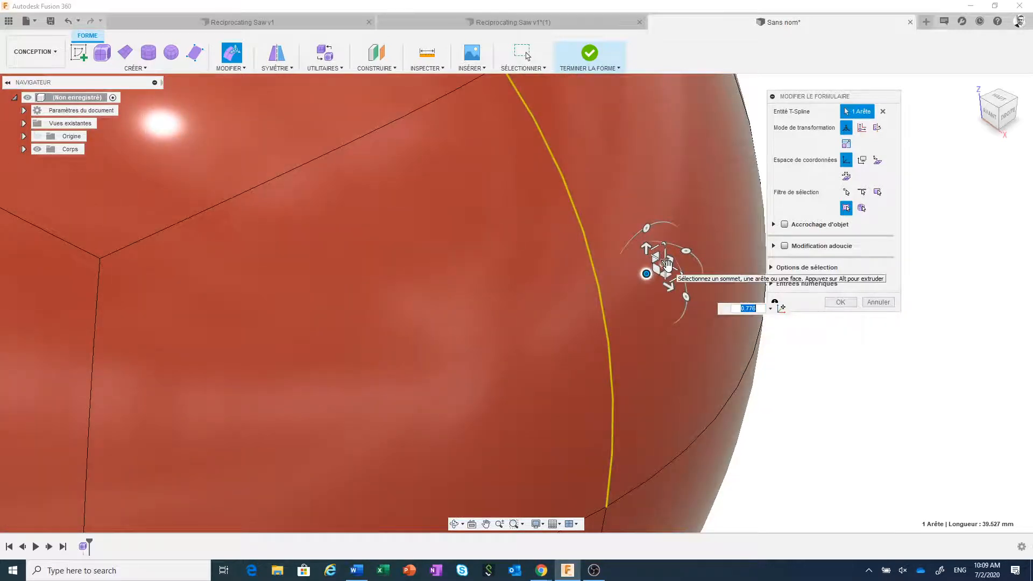
{"action": "mouse_move", "coordinate": [667, 265]}
{"action": "left_mouse_down"}
{"action": "mouse_move", "coordinate": [687, 264]}
{"action": "mouse_move", "coordinate": [662, 266]}
{"action": "left_mouse_up"}
{"action": "scroll", "coordinate": [669, 316], "scroll_direction": "down", "scroll_amount": 5}
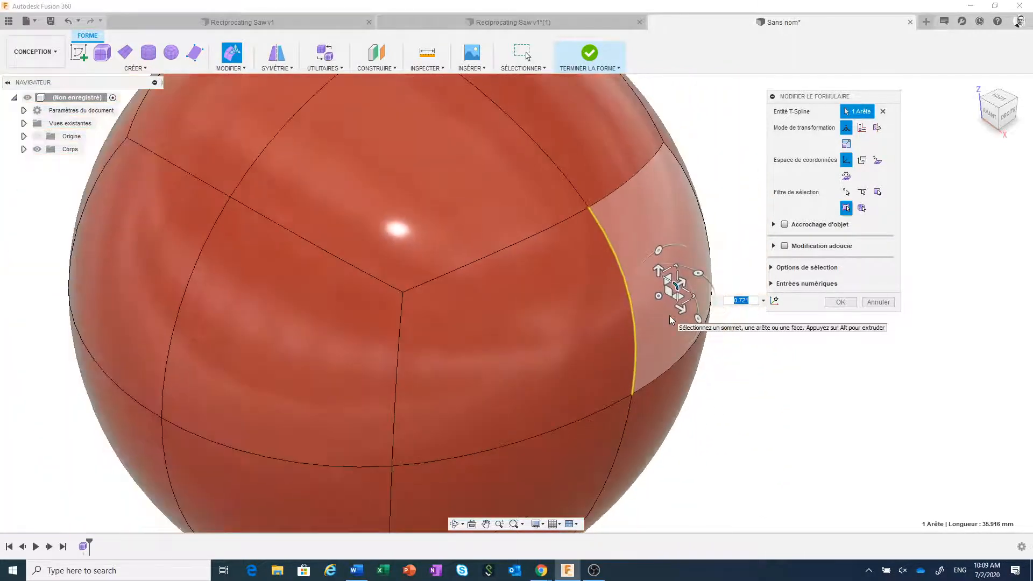
Step: Switch the edge's transformation mode through Translation, Rotation and Scale in turn, and return it to Multi
{"action": "middle_click_drag", "start_coordinate": [786, 352], "coordinate": [783, 382]}
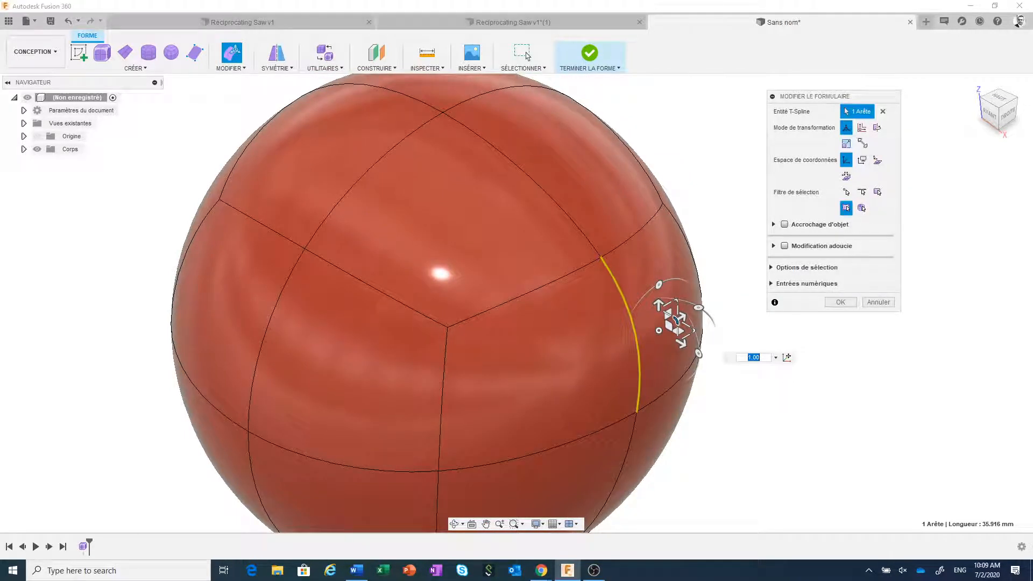
{"action": "left_click", "coordinate": [862, 129]}
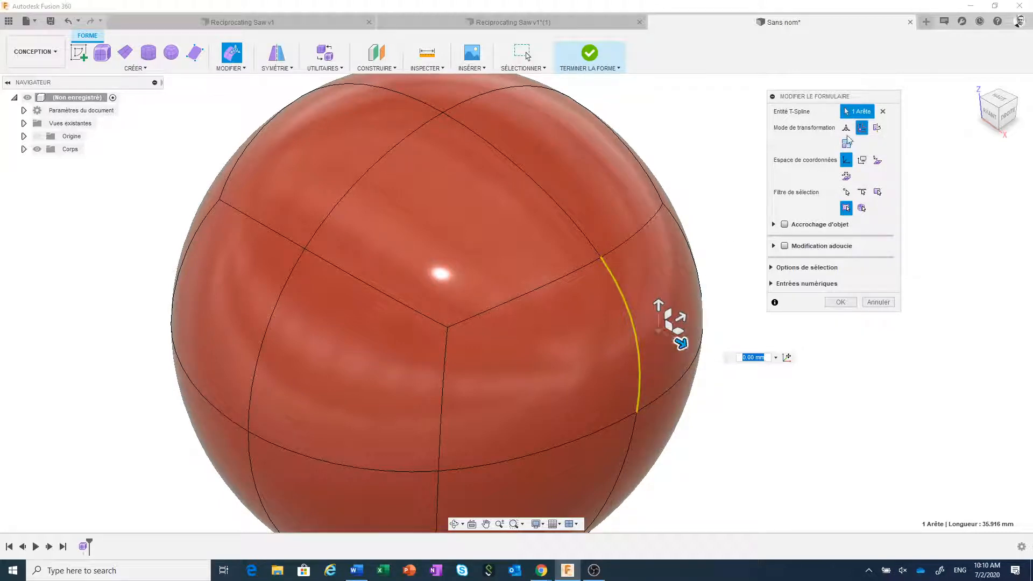
{"action": "left_click", "coordinate": [877, 128]}
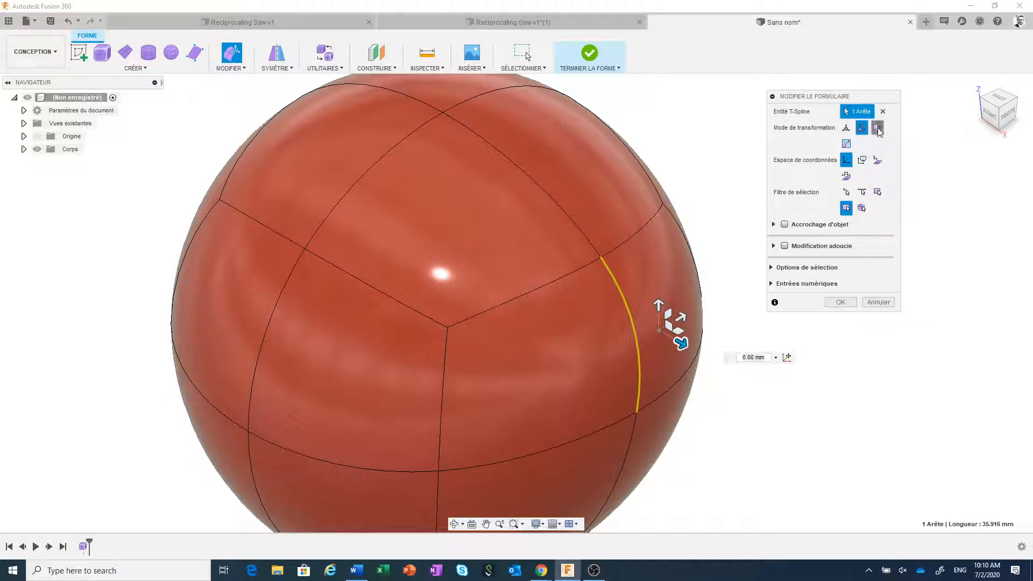
{"action": "left_click", "coordinate": [846, 144]}
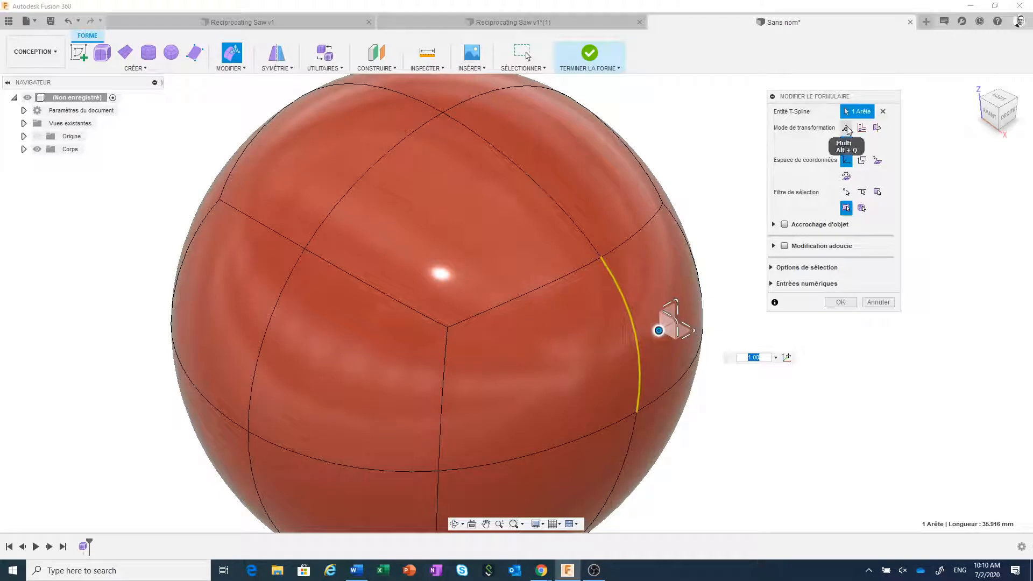
{"action": "left_click", "coordinate": [846, 128]}
{"action": "scroll", "coordinate": [737, 186], "scroll_direction": "down", "scroll_amount": 3}
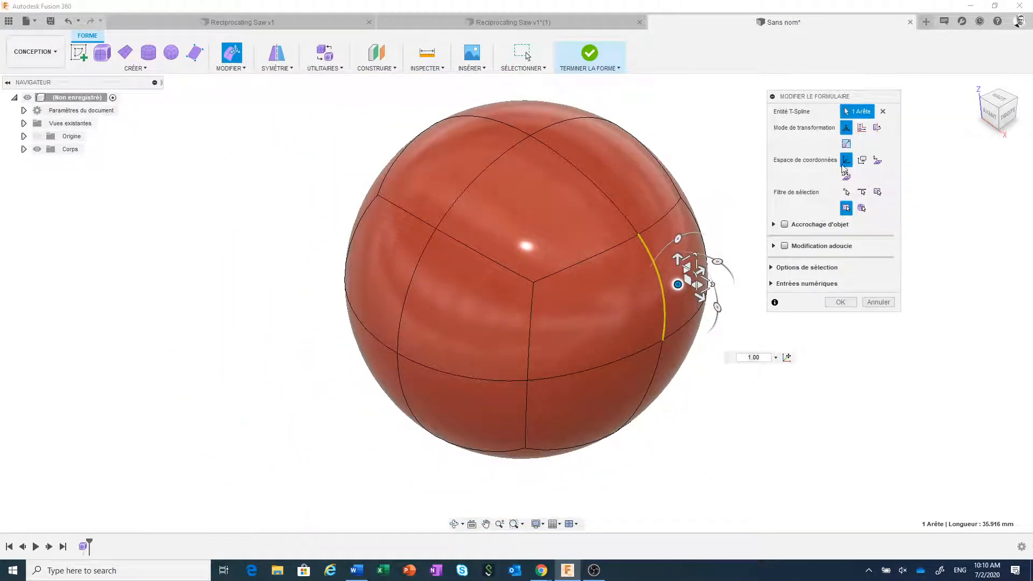
Step: Compare how the edge's manipulator is oriented in View space and World space by rolling the front view a quarter turn and back
{"action": "left_click", "coordinate": [988, 114]}
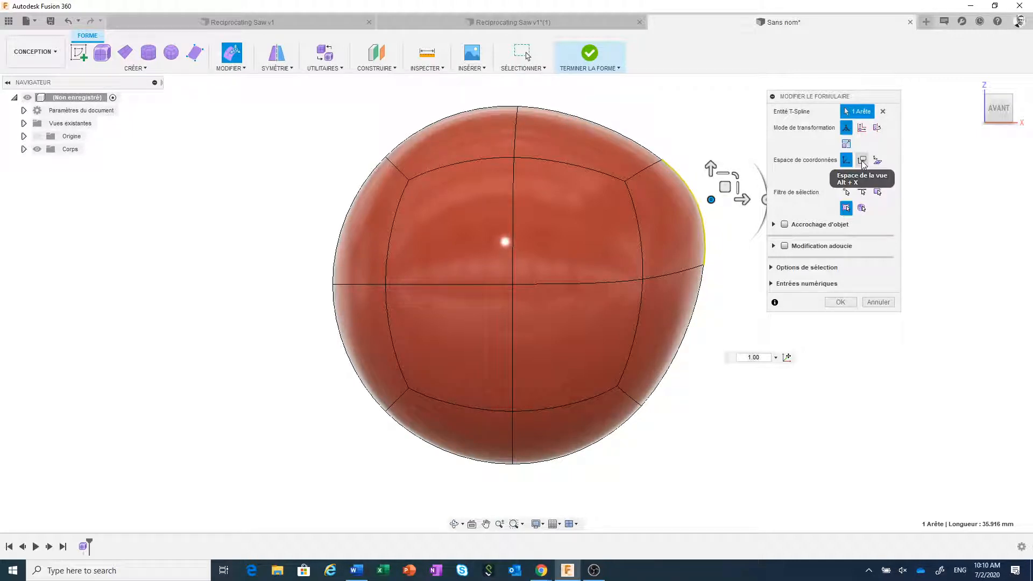
{"action": "left_click", "coordinate": [862, 161]}
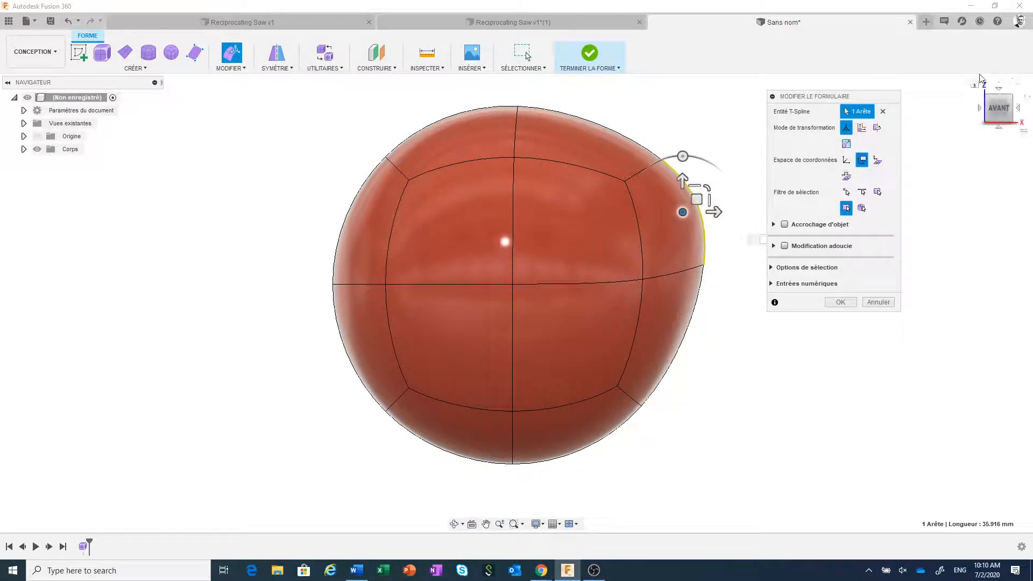
{"action": "left_click", "coordinate": [1012, 82]}
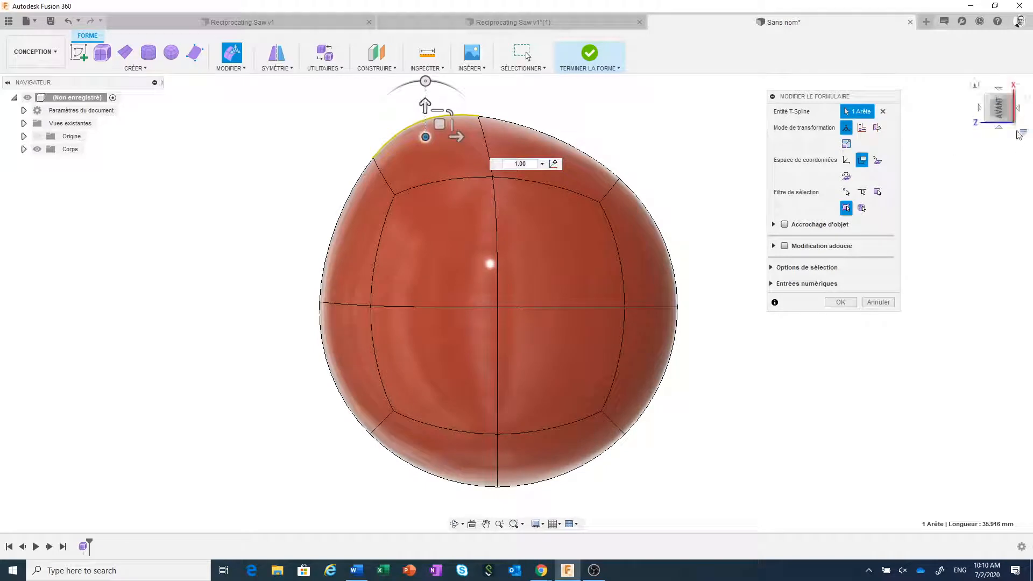
{"action": "left_click", "coordinate": [1026, 99]}
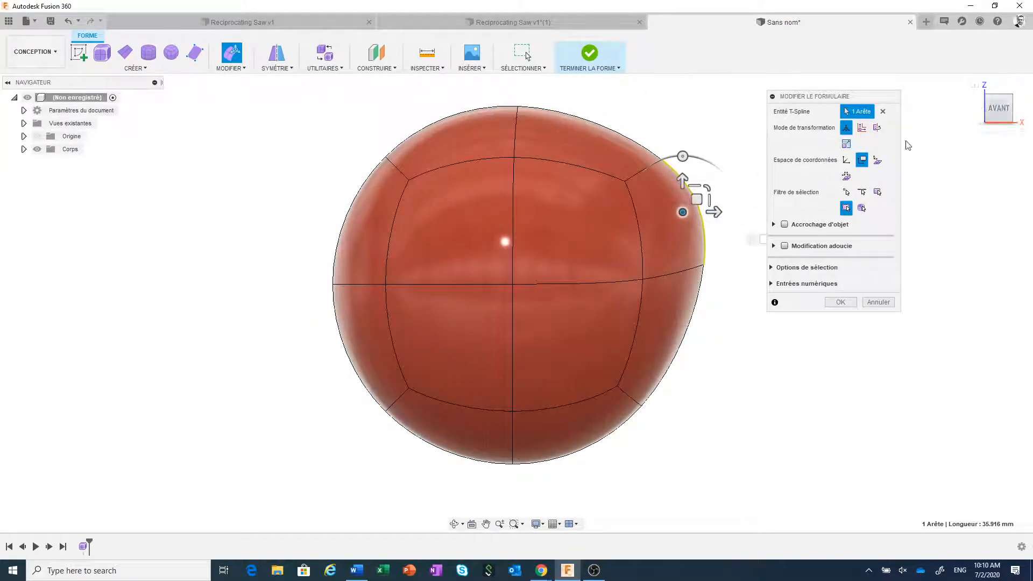
{"action": "left_click", "coordinate": [846, 162]}
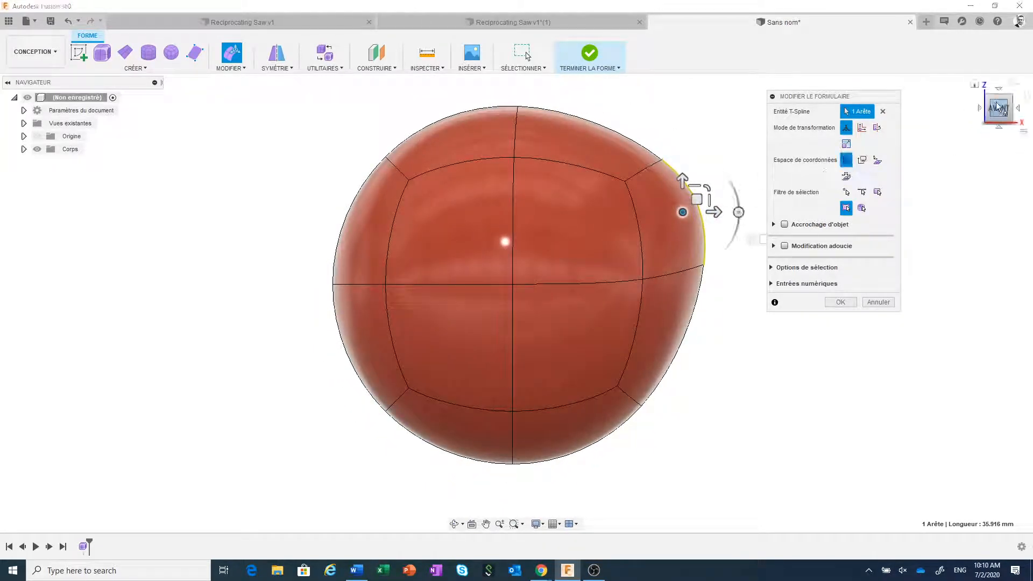
{"action": "left_click", "coordinate": [1014, 84]}
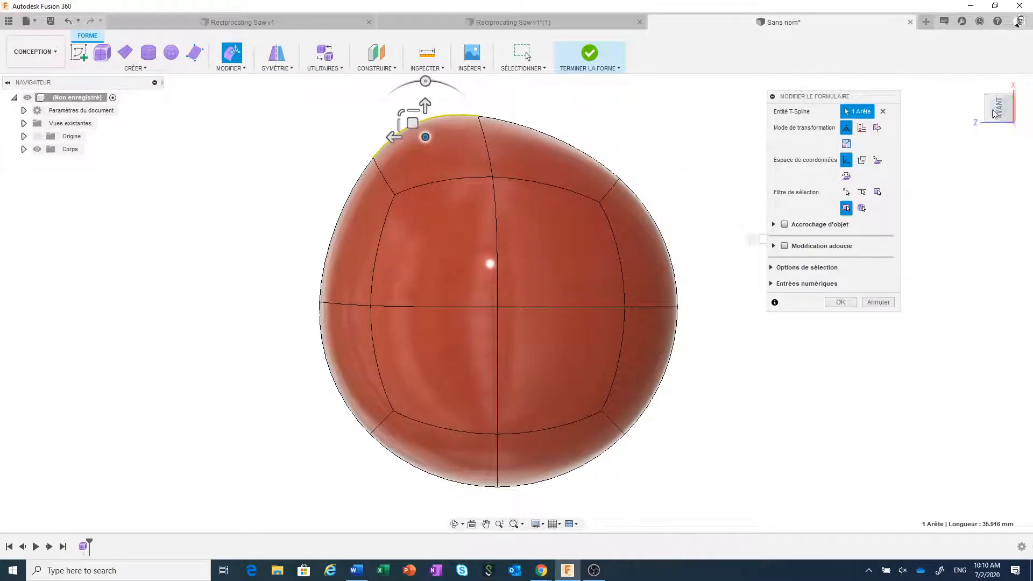
{"action": "left_click", "coordinate": [1027, 102]}
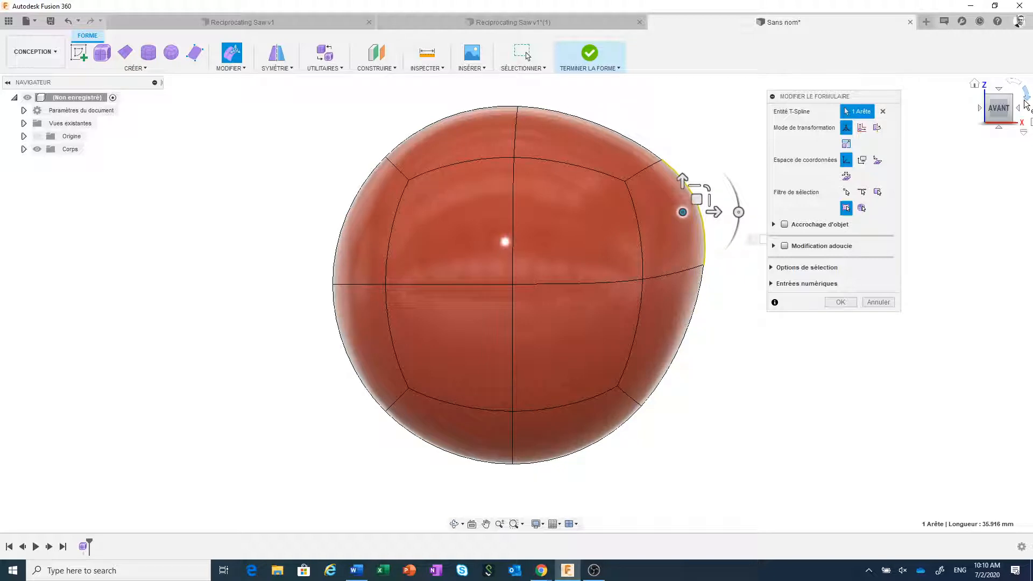
Step: Try the View, Selection and Local Per Entity coordinate spaces on the selected edge, and return to World space
{"action": "left_click", "coordinate": [862, 160]}
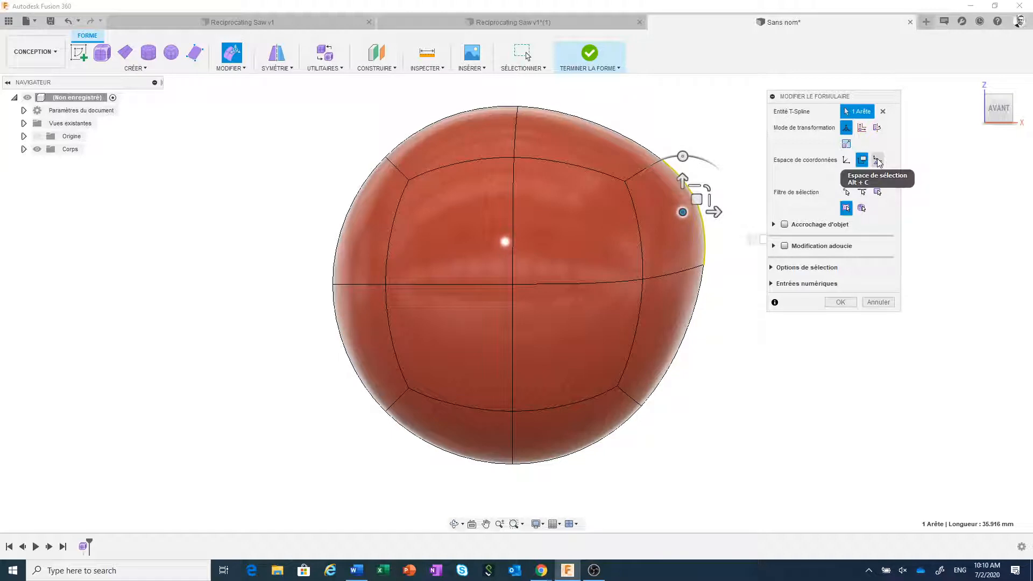
{"action": "left_click", "coordinate": [878, 160]}
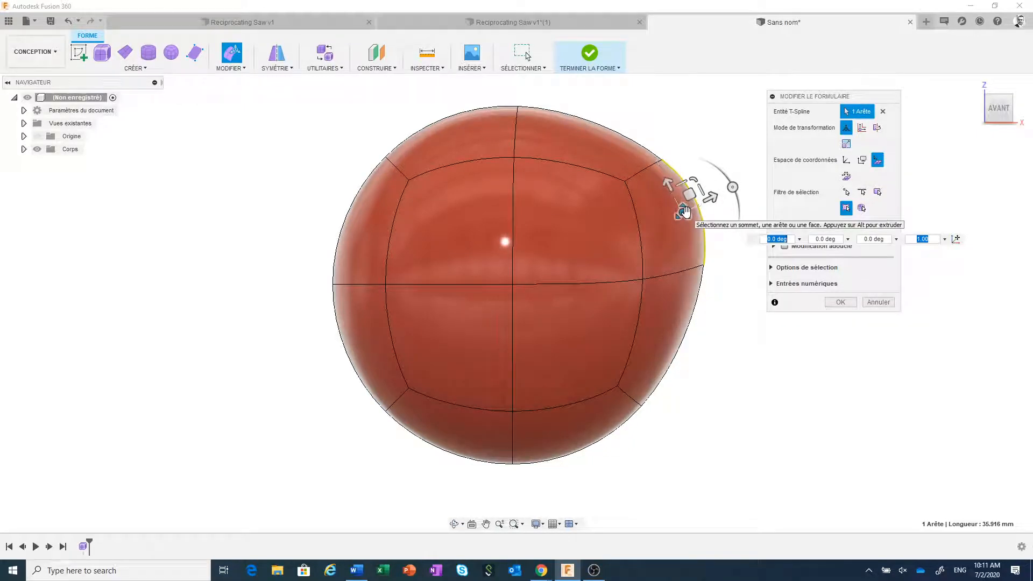
{"action": "left_click", "coordinate": [847, 177]}
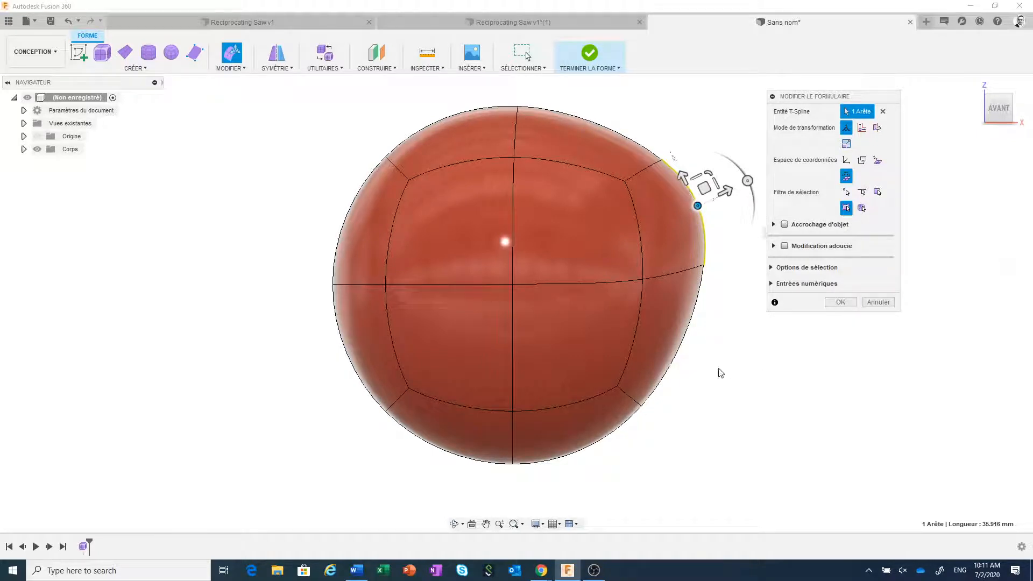
{"action": "middle_click_drag", "start_coordinate": [751, 353], "coordinate": [712, 369], "text": "shift"}
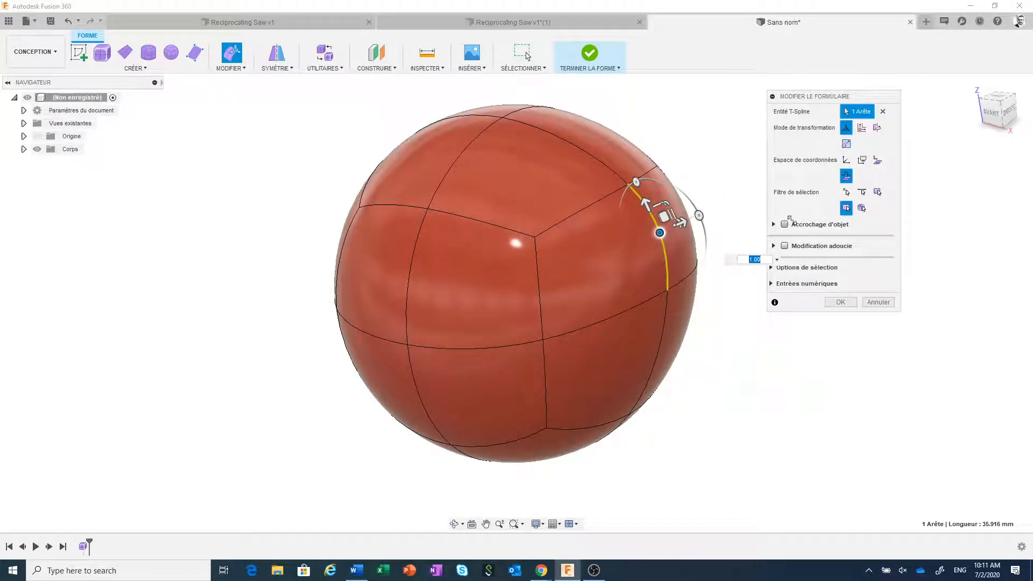
{"action": "left_click", "coordinate": [845, 160]}
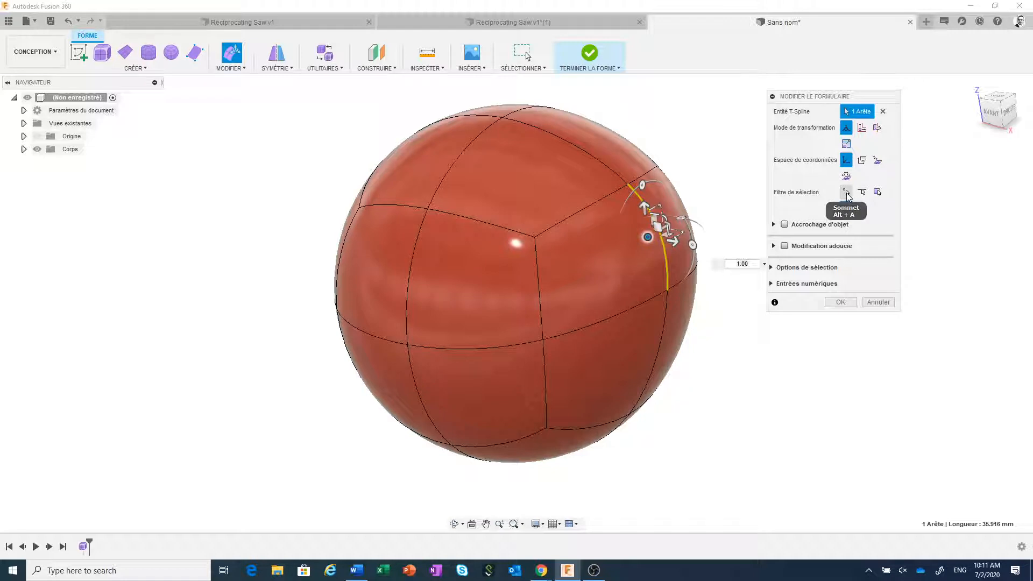
Step: Try the vertex, edge and face selection filters in turn, and restore the filter that accepts all three
{"action": "left_click", "coordinate": [846, 193]}
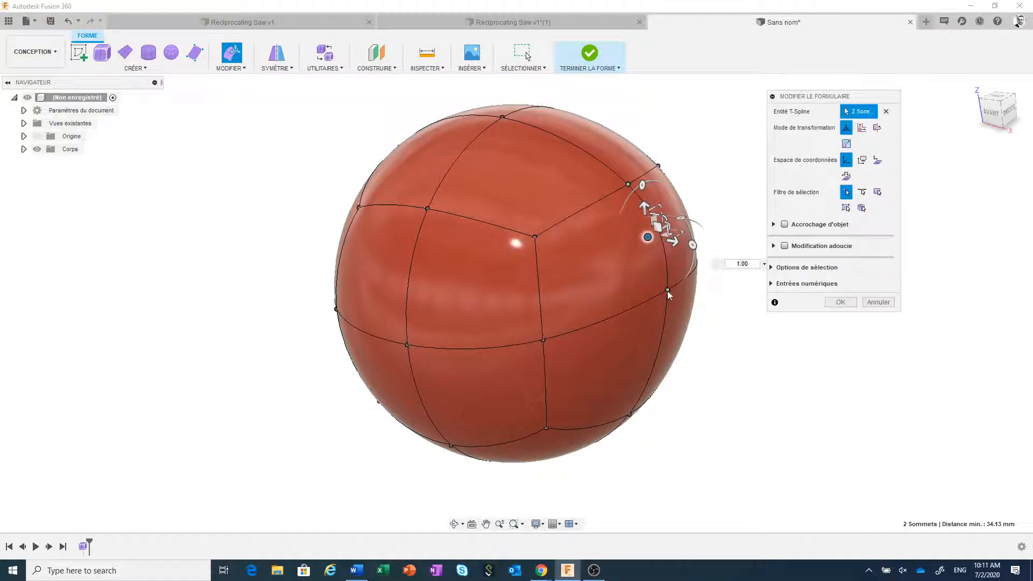
{"action": "left_click", "coordinate": [862, 192]}
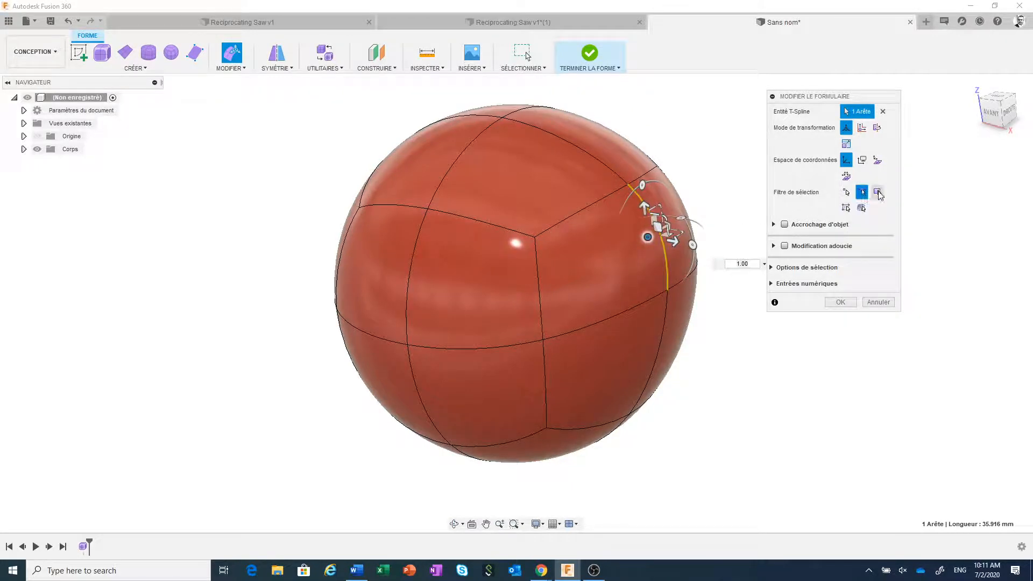
{"action": "left_click", "coordinate": [877, 192]}
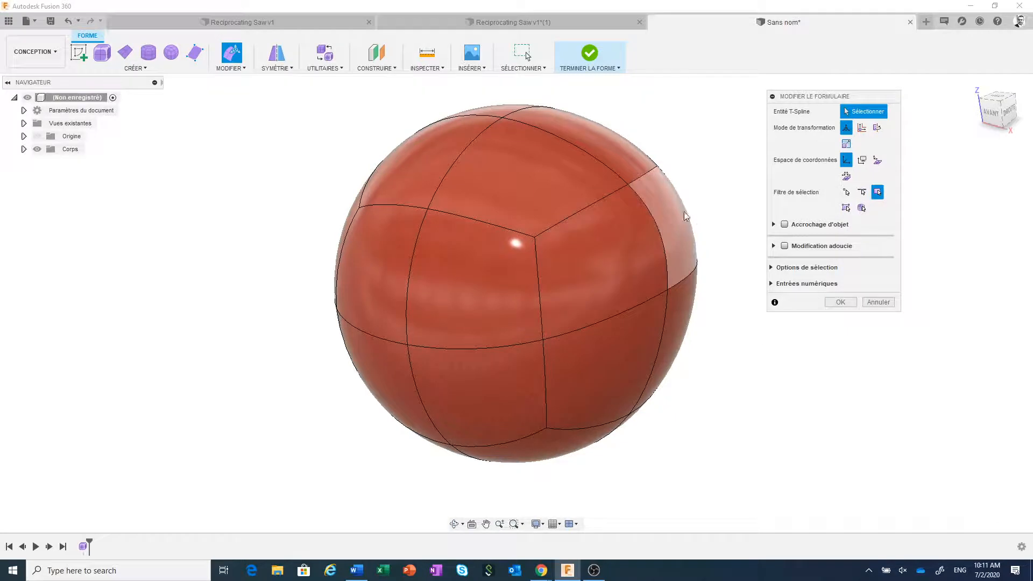
{"action": "left_click", "coordinate": [846, 209]}
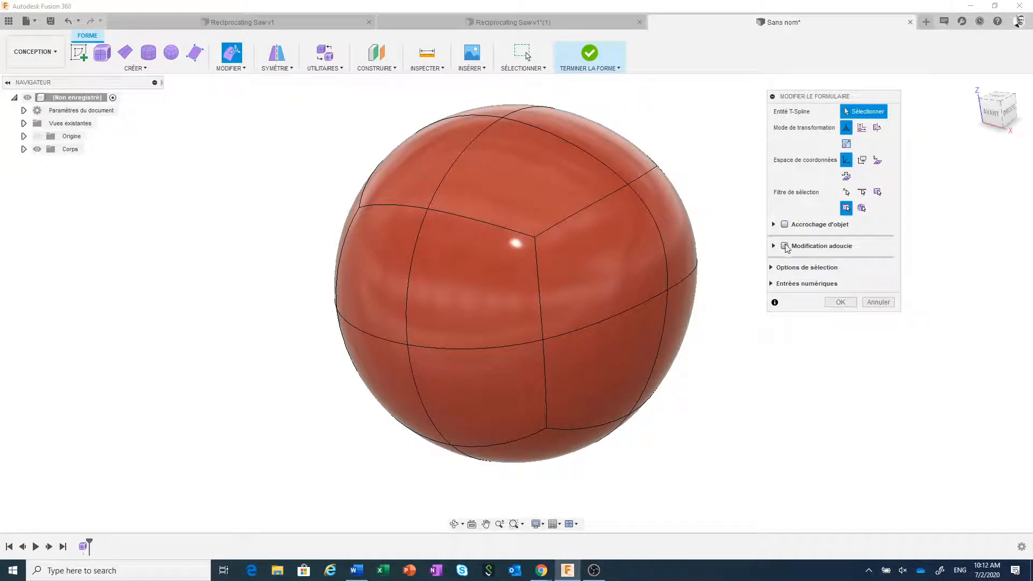
Step: Enable Soft Modification with a distance extent and pull the edge on the sphere's X side outward by about 30.8 mm
{"action": "left_click", "coordinate": [785, 246]}
{"action": "left_click", "coordinate": [580, 312]}
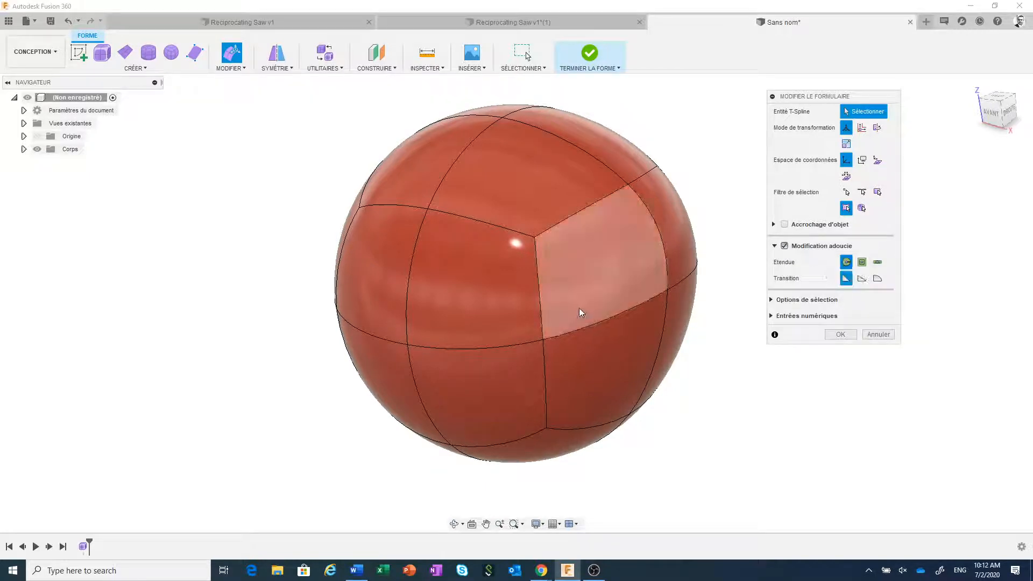
{"action": "scroll", "coordinate": [579, 312], "scroll_direction": "down", "scroll_amount": 1}
{"action": "scroll", "coordinate": [580, 312], "scroll_direction": "down", "scroll_amount": 1}
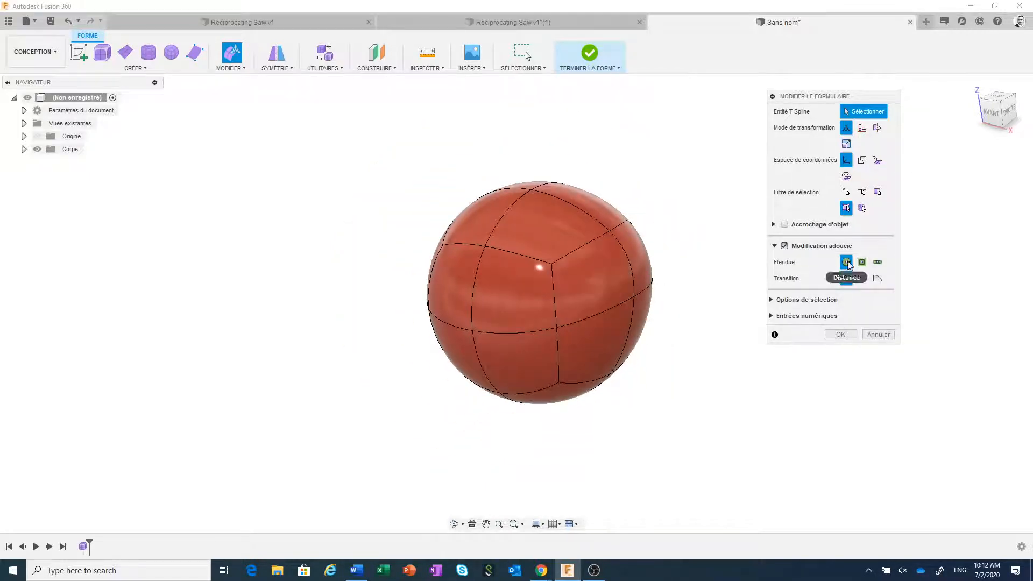
{"action": "left_click", "coordinate": [634, 280]}
{"action": "scroll", "coordinate": [633, 266], "scroll_direction": "down", "scroll_amount": 1}
{"action": "middle_click_drag", "start_coordinate": [582, 280], "coordinate": [557, 299]}
{"action": "left_click", "coordinate": [610, 296]}
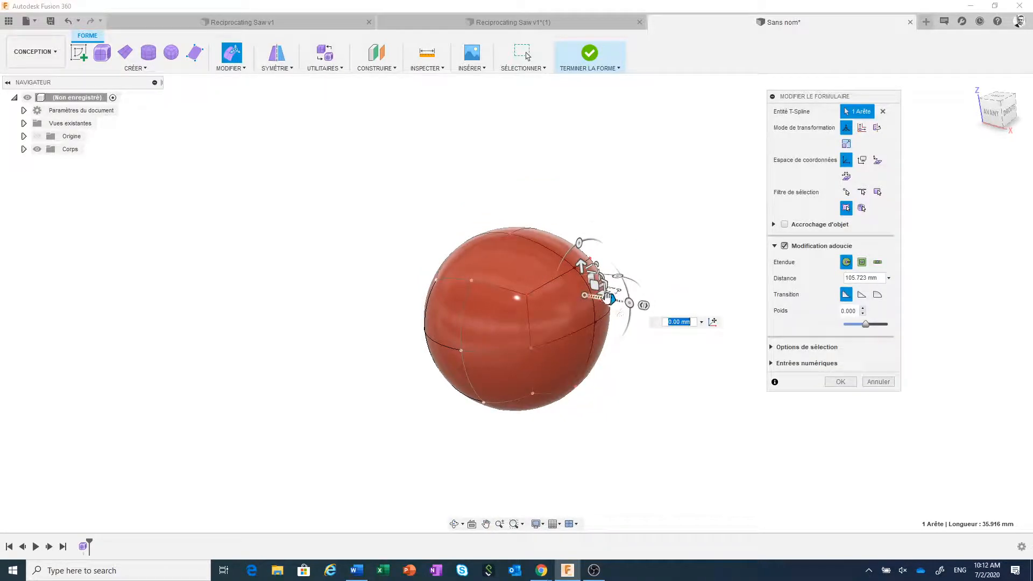
{"action": "left_click_drag", "start_coordinate": [612, 296], "coordinate": [658, 291]}
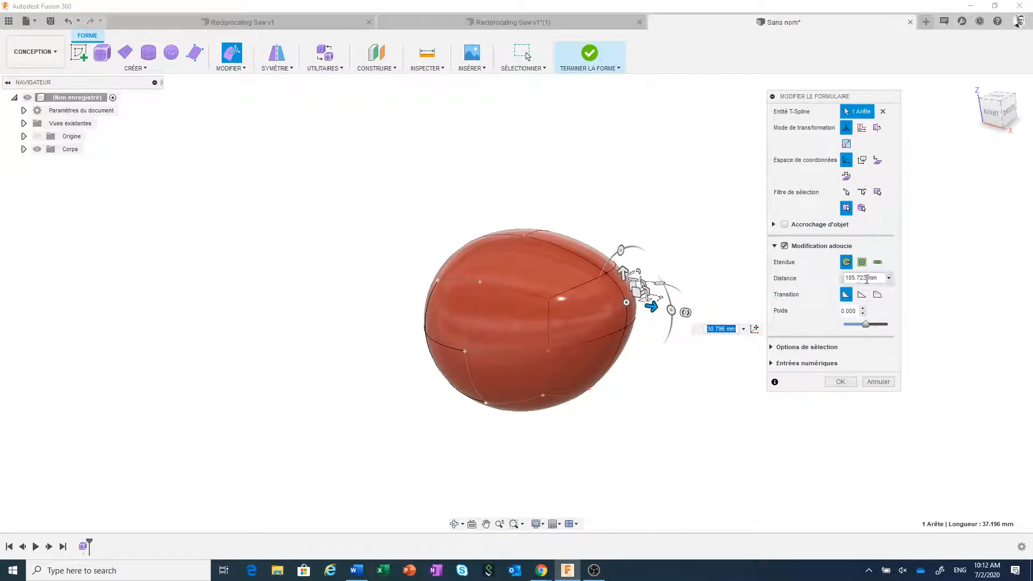
Step: Set the soft modification distance to 50 mm and extend the edge's outward move to about 31.9 mm
{"action": "double_click", "coordinate": [866, 278]}
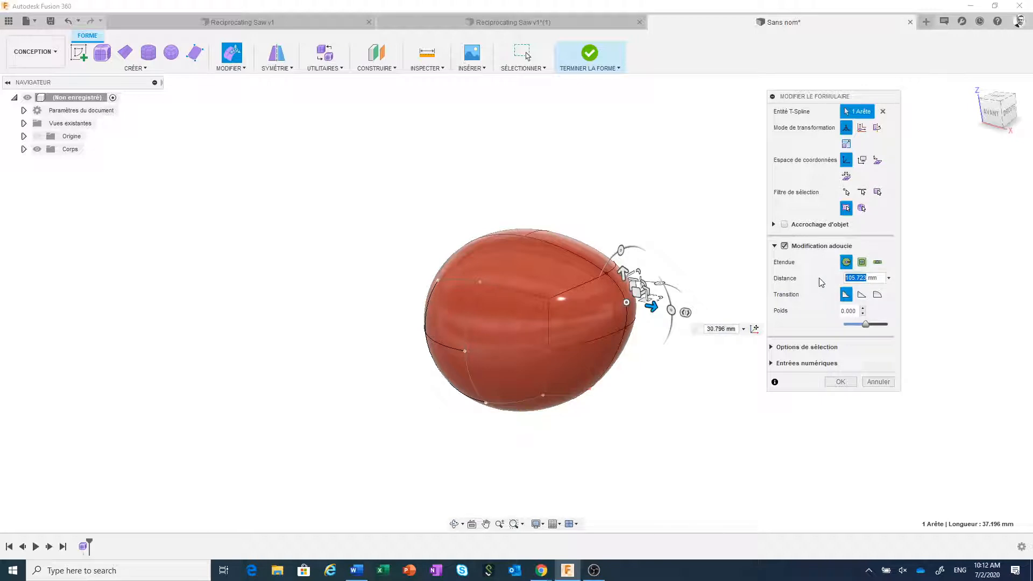
{"action": "type", "text": "50"}
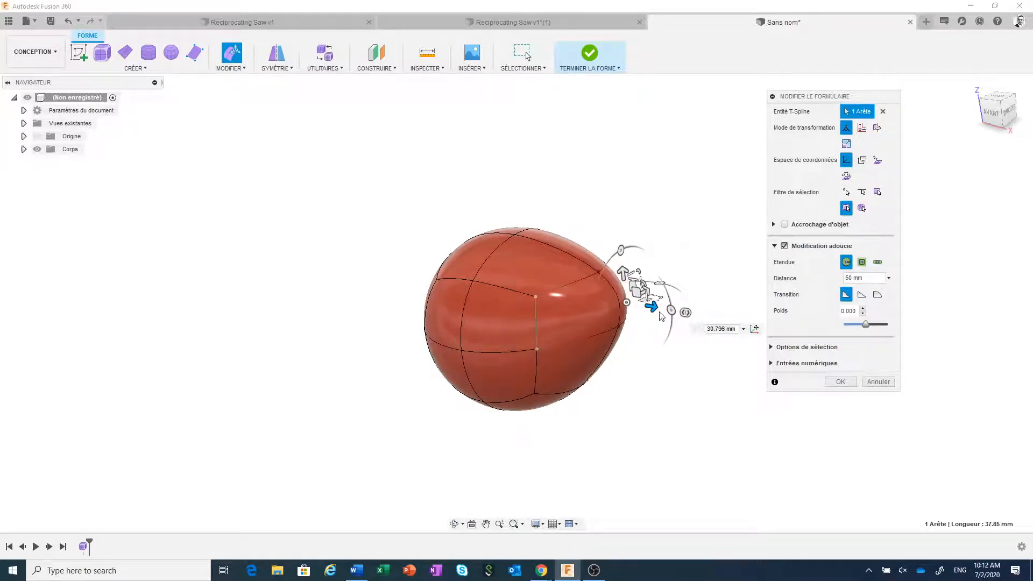
{"action": "mouse_move", "coordinate": [649, 306]}
{"action": "left_mouse_down"}
{"action": "mouse_move", "coordinate": [688, 311]}
{"action": "mouse_move", "coordinate": [638, 302]}
{"action": "mouse_move", "coordinate": [655, 303]}
{"action": "left_mouse_up"}
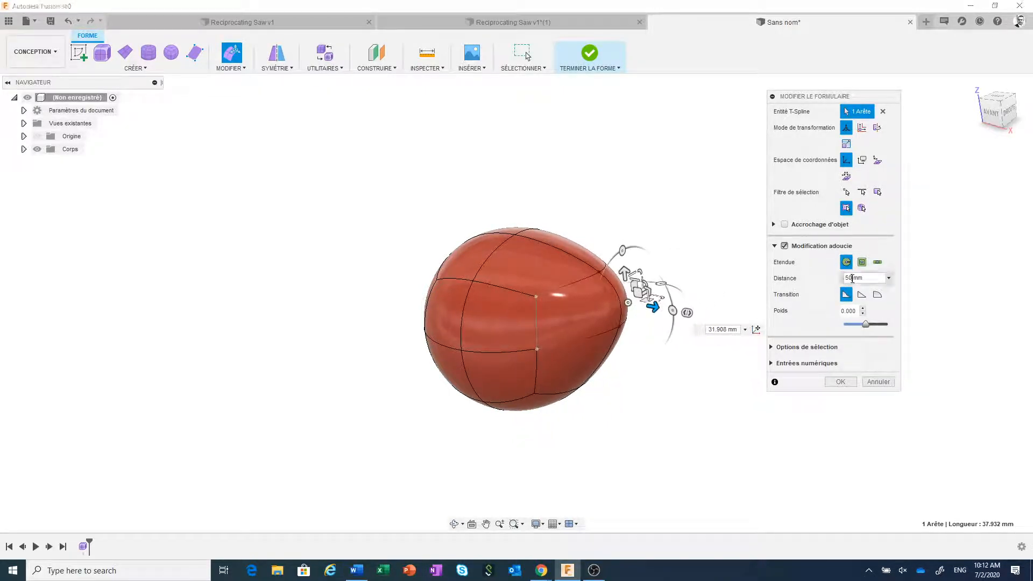
Step: Set the soft modification distance to 100 mm and pull the edge outward to about 69.7 mm
{"action": "double_click", "coordinate": [850, 278]}
{"action": "type", "text": "10"}
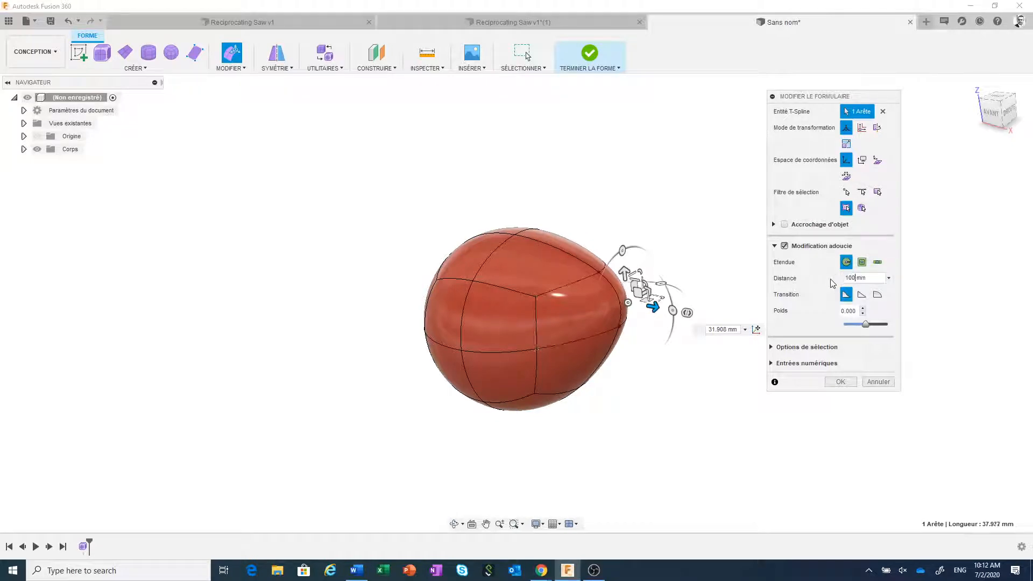
{"action": "key", "text": "Return"}
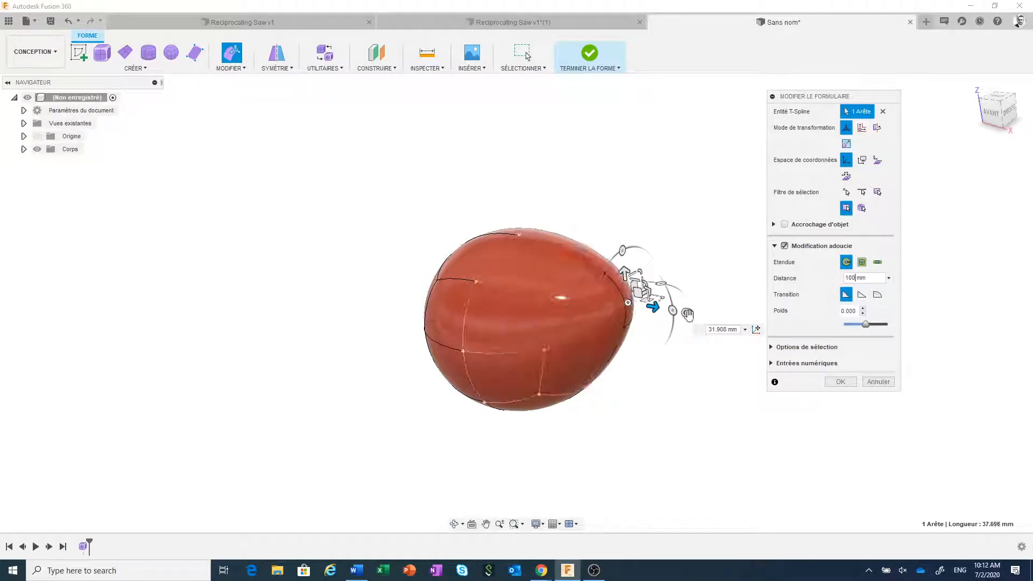
{"action": "left_click_drag", "start_coordinate": [653, 308], "coordinate": [673, 310]}
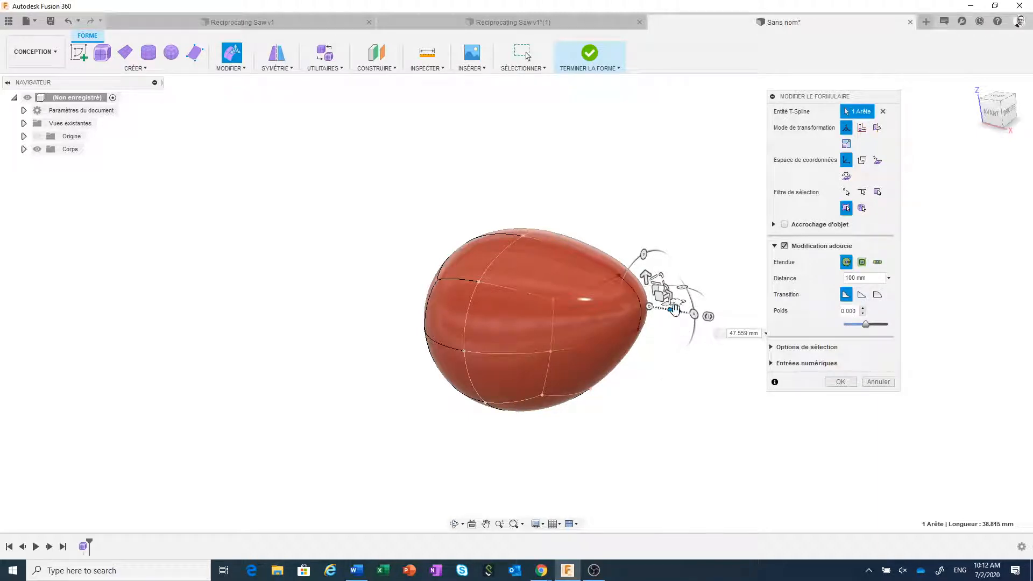
{"action": "left_click_drag", "start_coordinate": [673, 311], "coordinate": [704, 315]}
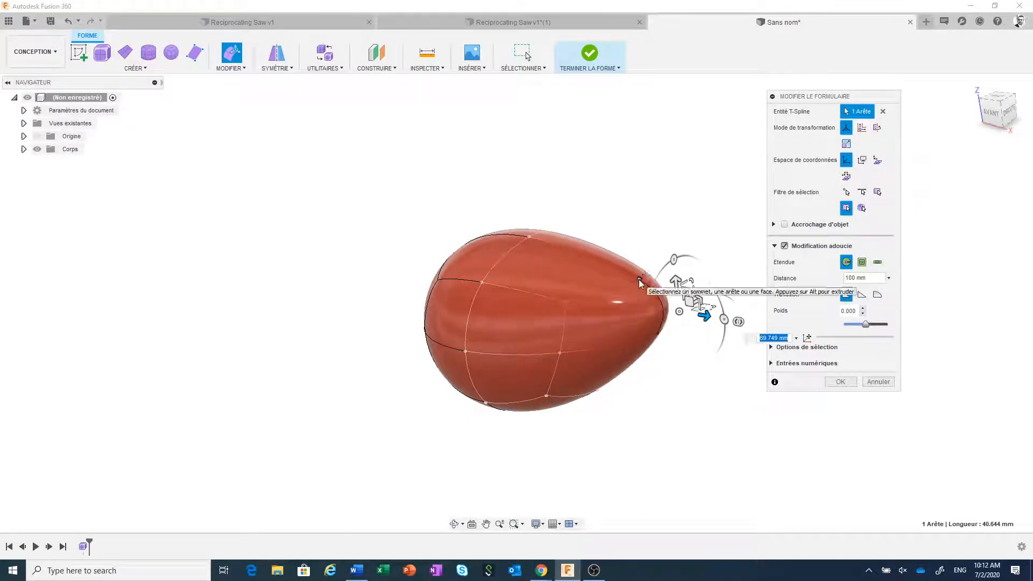
Step: Pull the upper vertex at the pointed end downward and move the vertex on top of the body by about -50.4 mm vertically
{"action": "left_click", "coordinate": [639, 278]}
{"action": "left_click_drag", "start_coordinate": [639, 276], "coordinate": [646, 340]}
{"action": "left_click", "coordinate": [530, 251]}
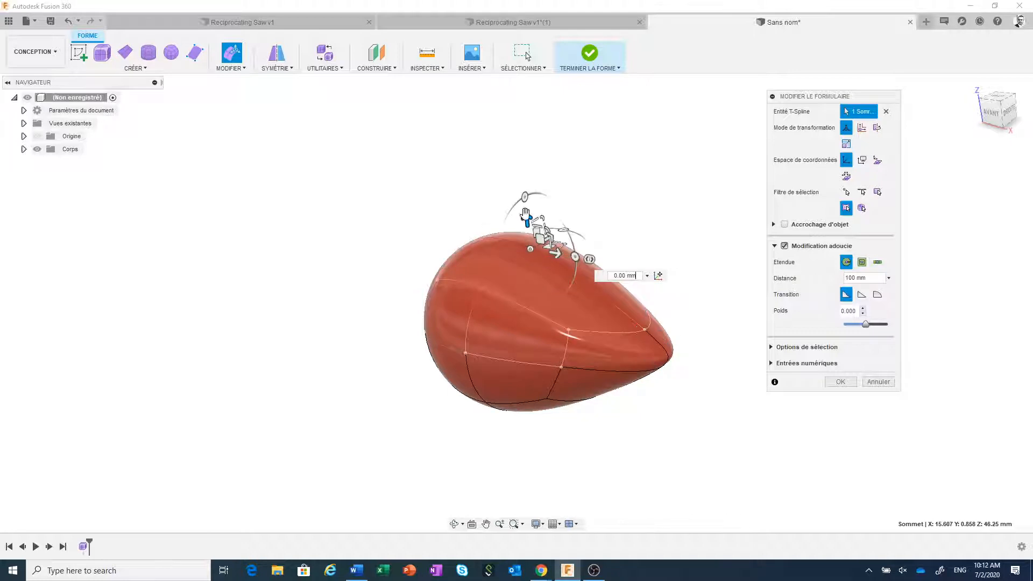
{"action": "left_click_drag", "start_coordinate": [530, 217], "coordinate": [524, 299]}
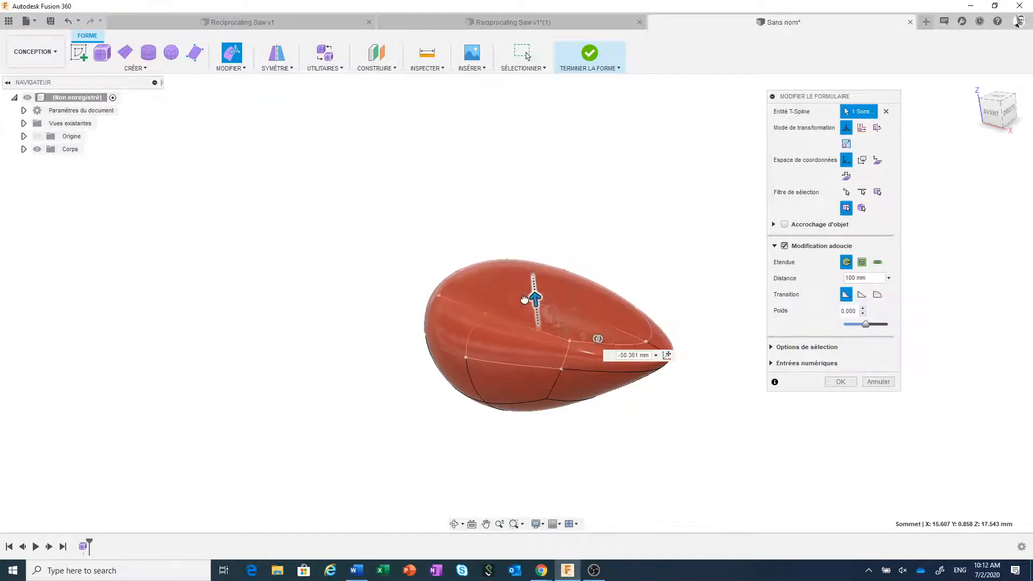
{"action": "left_click", "coordinate": [990, 114]}
{"action": "scroll", "coordinate": [509, 412], "scroll_direction": "up", "scroll_amount": 3}
{"action": "scroll", "coordinate": [541, 436], "scroll_direction": "down", "scroll_amount": 2}
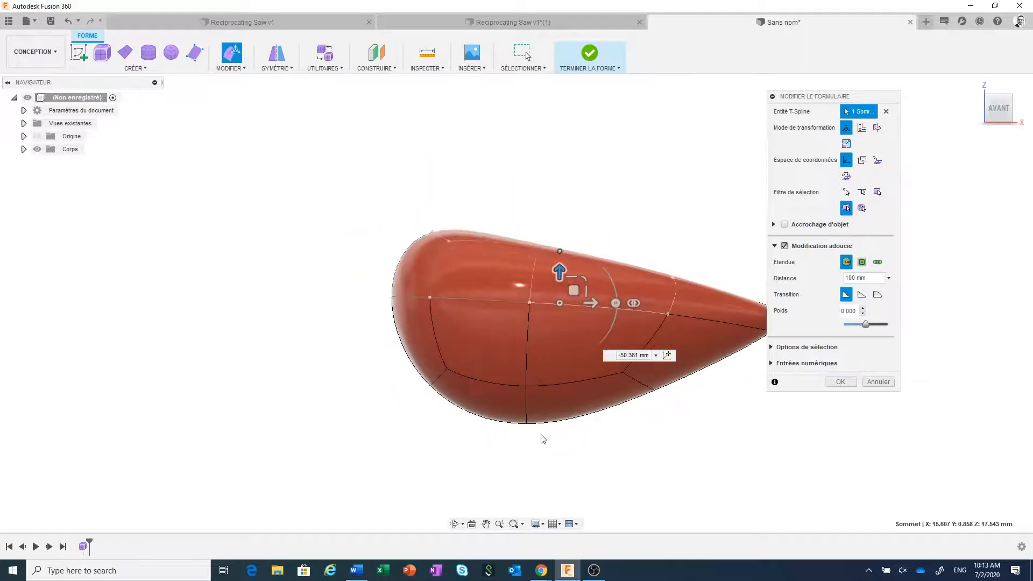
Step: Select the edges and face along the body's underside and move them up vertically by about 44.8 mm
{"action": "middle_click_drag", "start_coordinate": [553, 414], "coordinate": [539, 376]}
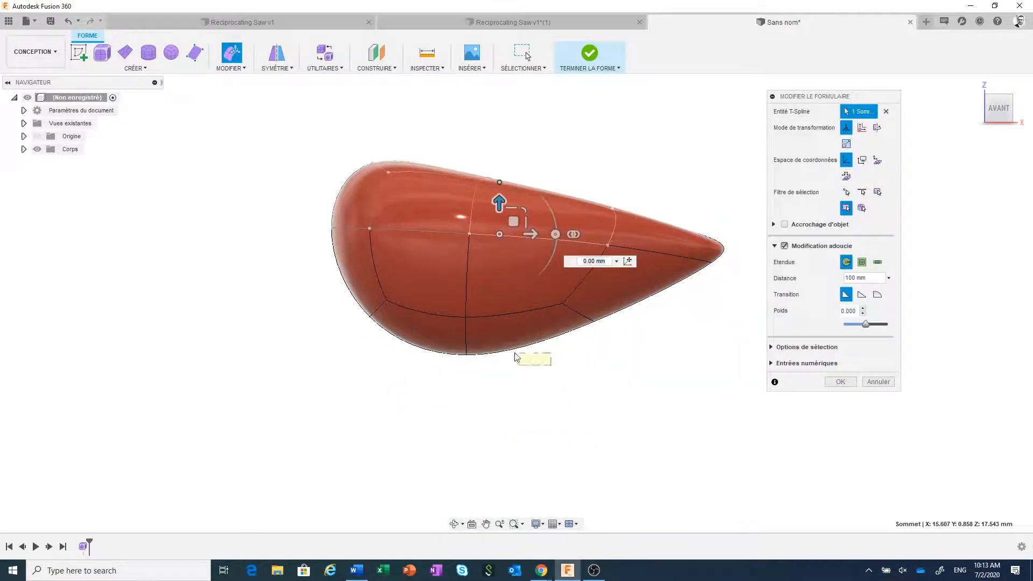
{"action": "double_click", "coordinate": [396, 355]}
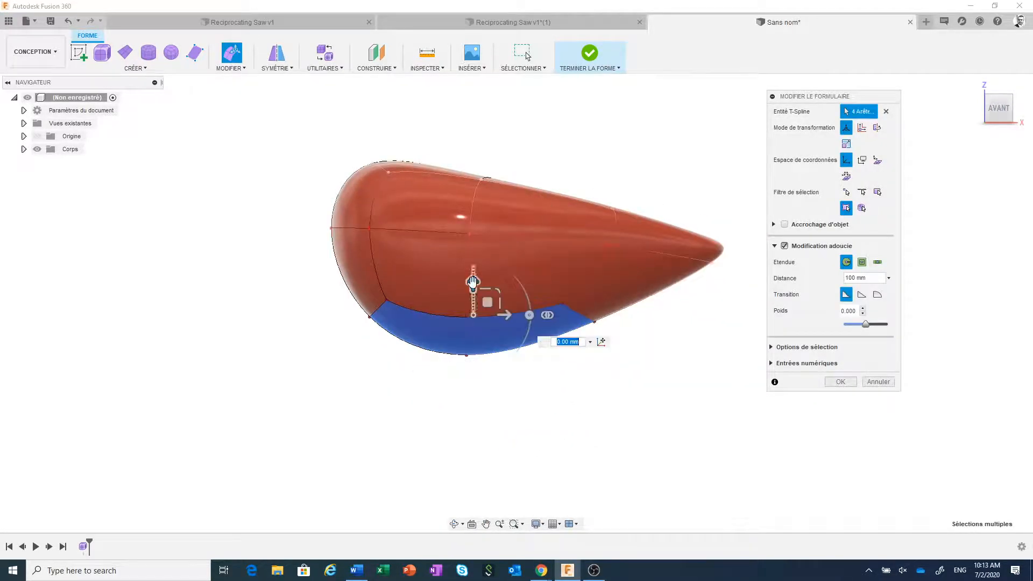
{"action": "left_click_drag", "start_coordinate": [474, 288], "coordinate": [474, 176]}
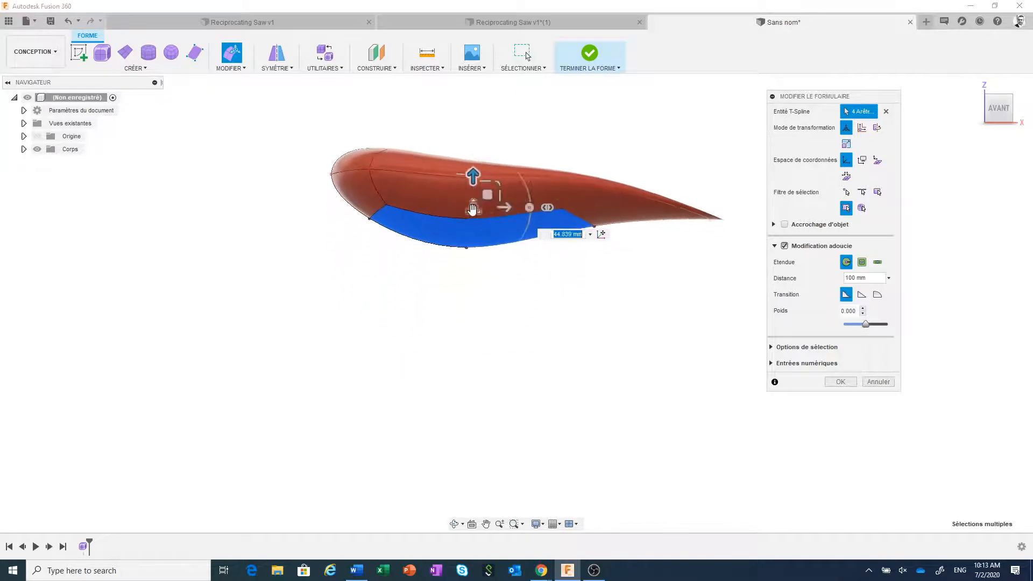
Step: Move the lowest vertex on the underside up by about 16.6 mm and finish the form edit
{"action": "left_click", "coordinate": [467, 248]}
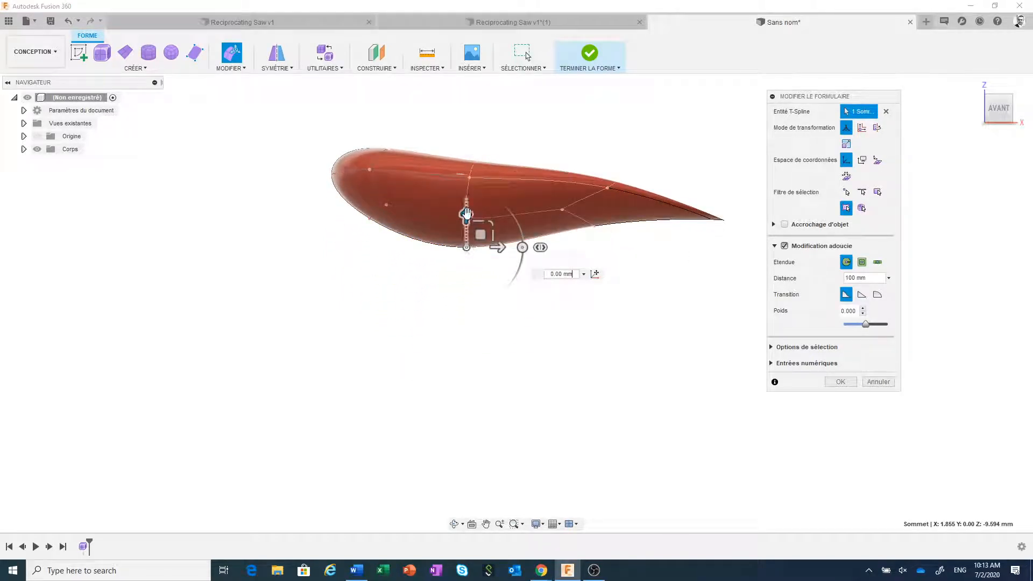
{"action": "left_click_drag", "start_coordinate": [467, 213], "coordinate": [466, 178]}
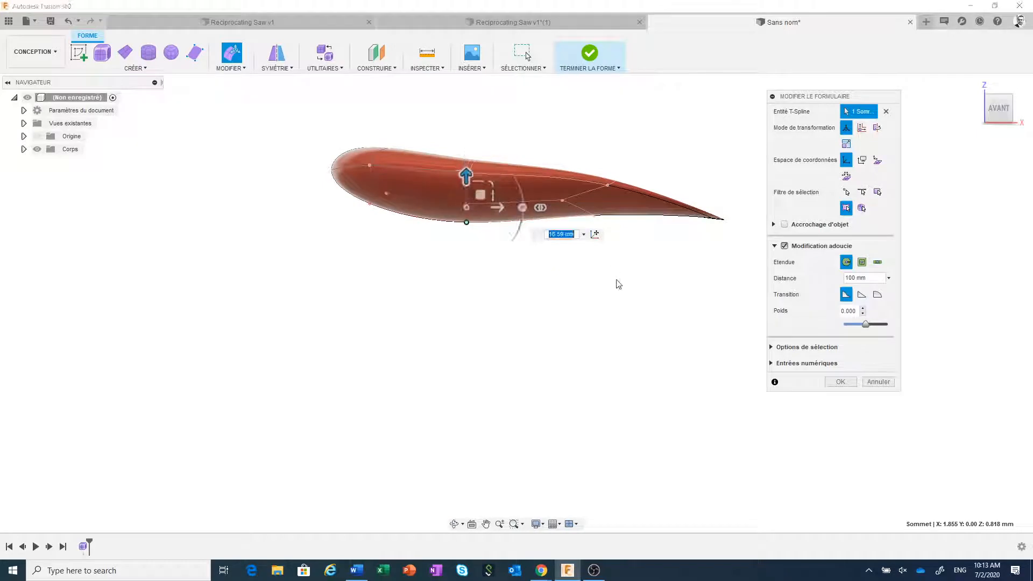
{"action": "middle_click_drag", "start_coordinate": [624, 307], "coordinate": [553, 396], "text": "shift"}
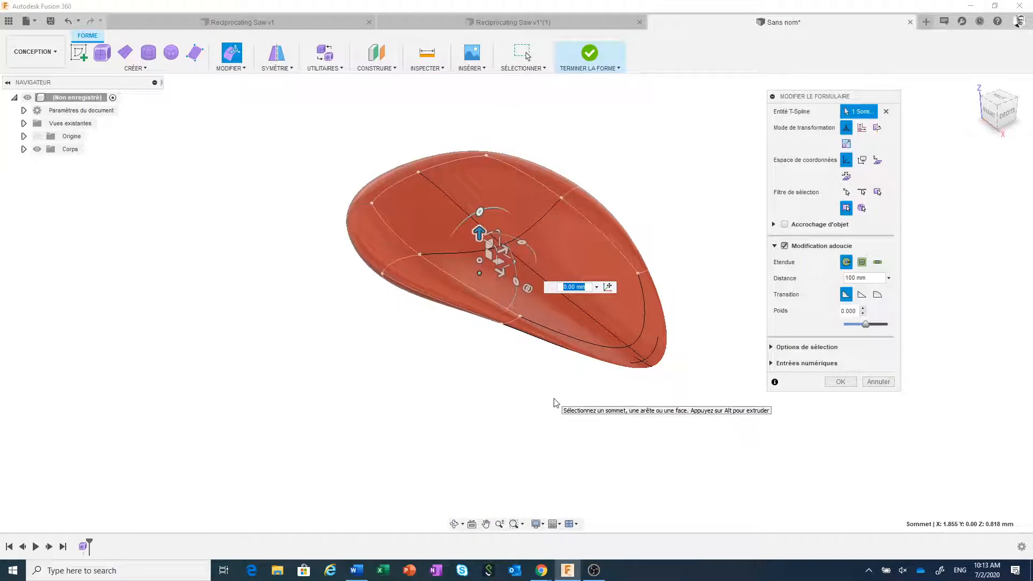
{"action": "left_click", "coordinate": [840, 382]}
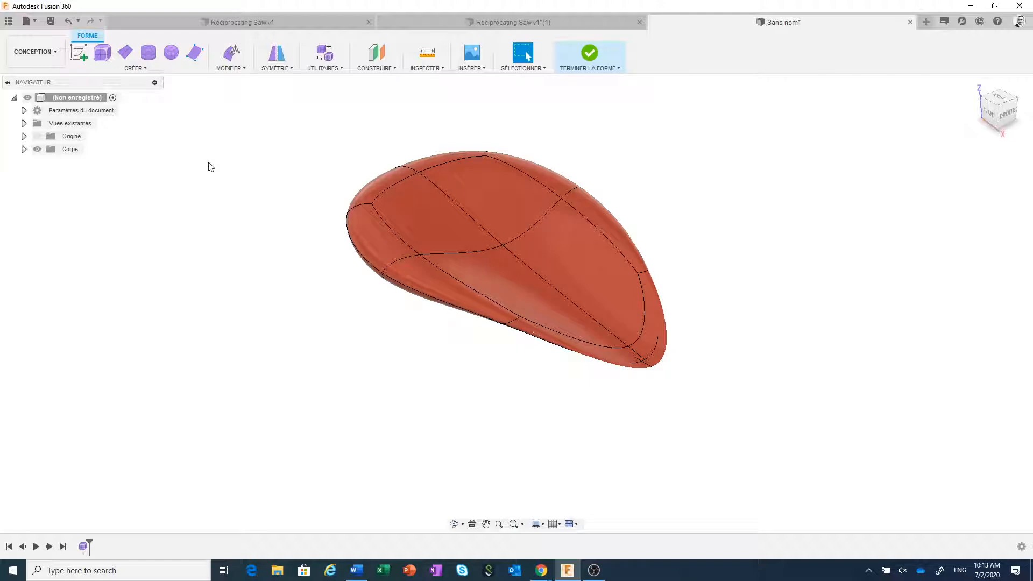
Step: Create a new design and start inserting a canvas image from the local computer
{"action": "left_click", "coordinate": [35, 22]}
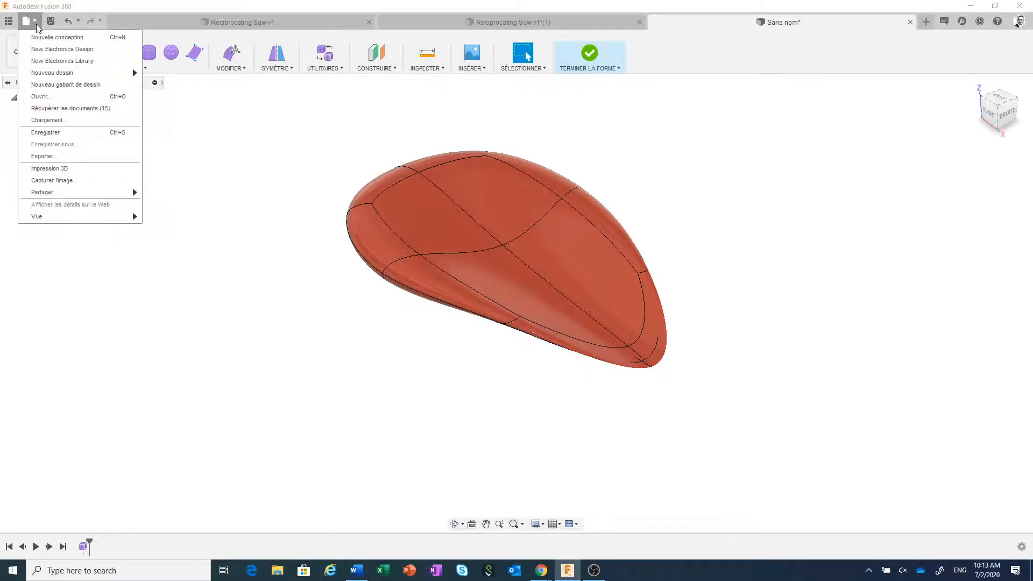
{"action": "left_click", "coordinate": [54, 37]}
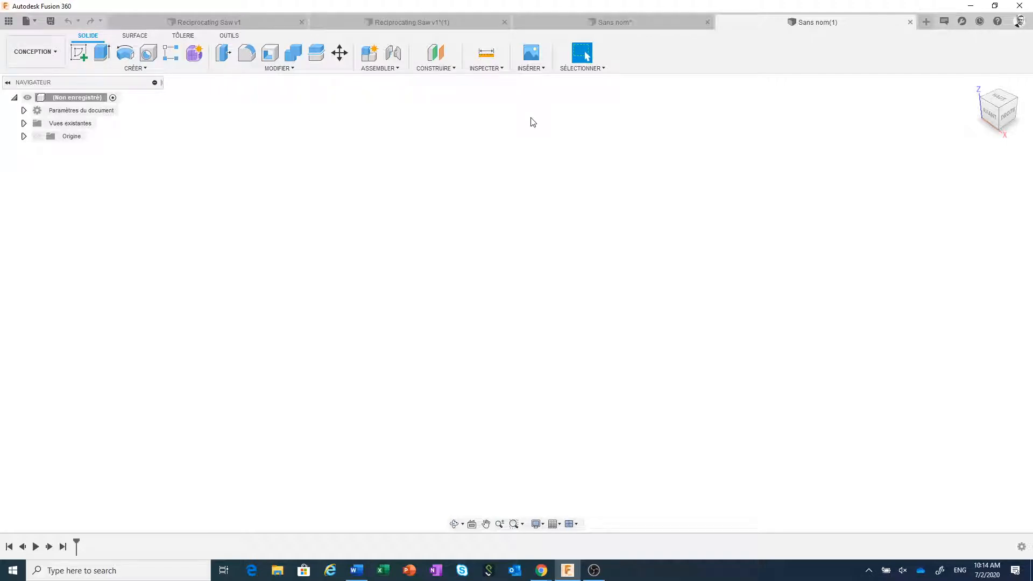
{"action": "left_click", "coordinate": [534, 70]}
{"action": "left_click", "coordinate": [537, 107]}
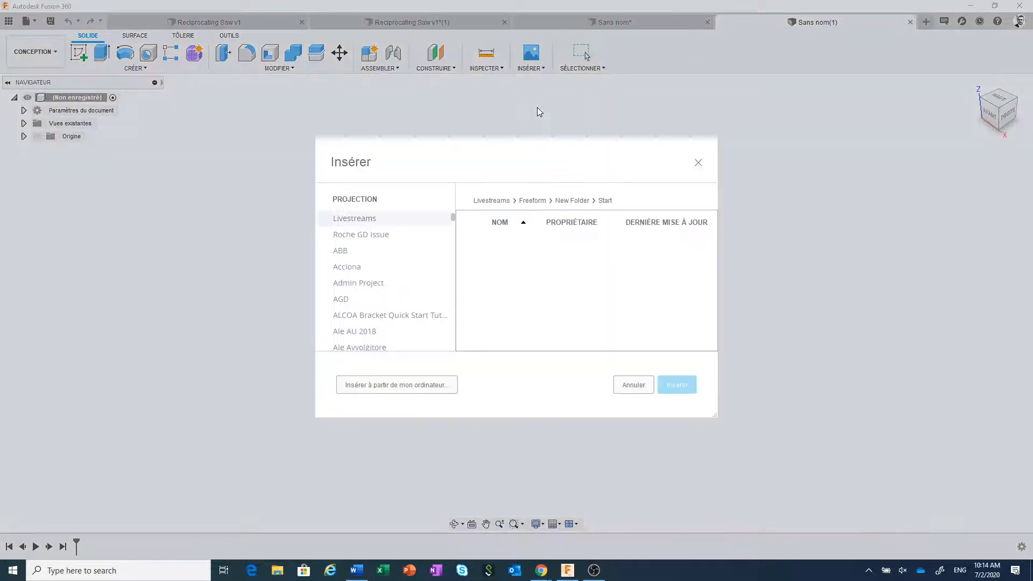
{"action": "left_click", "coordinate": [417, 387]}
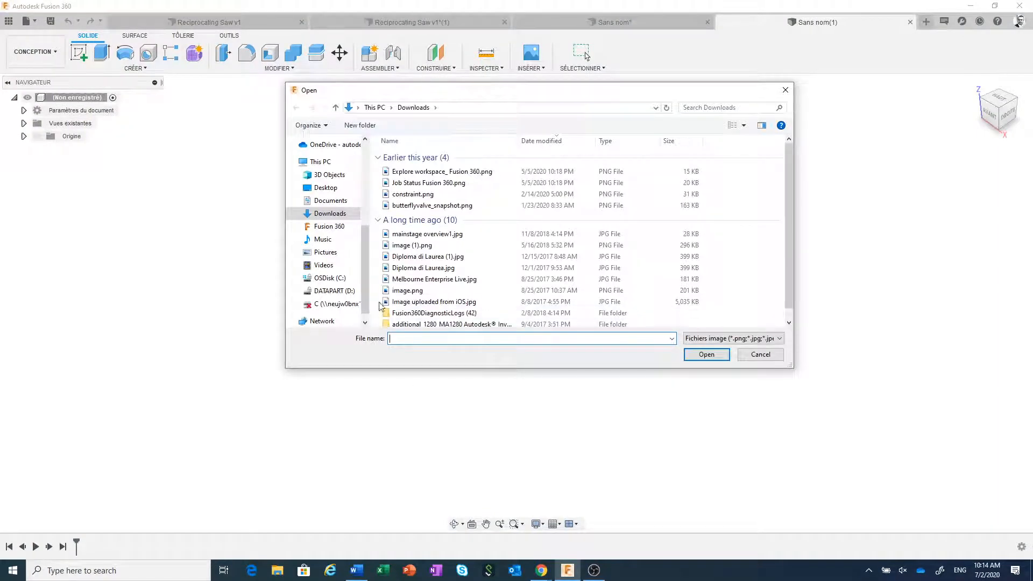
Step: Load Front.png from the Livestream > Freeform folder on DATAPART (D:) as the canvas image
{"action": "left_click", "coordinate": [345, 292]}
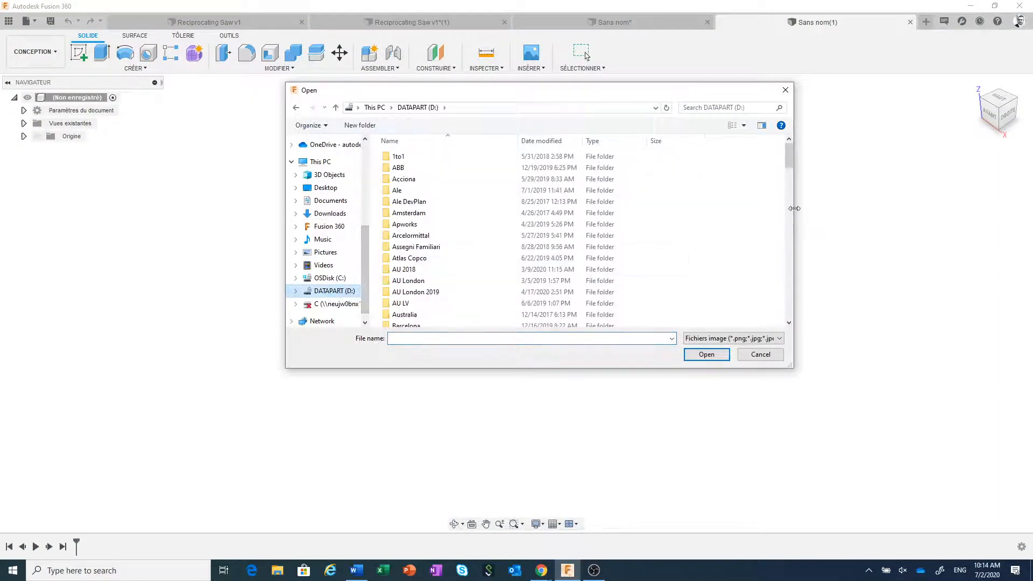
{"action": "left_click_drag", "start_coordinate": [789, 160], "coordinate": [777, 235]}
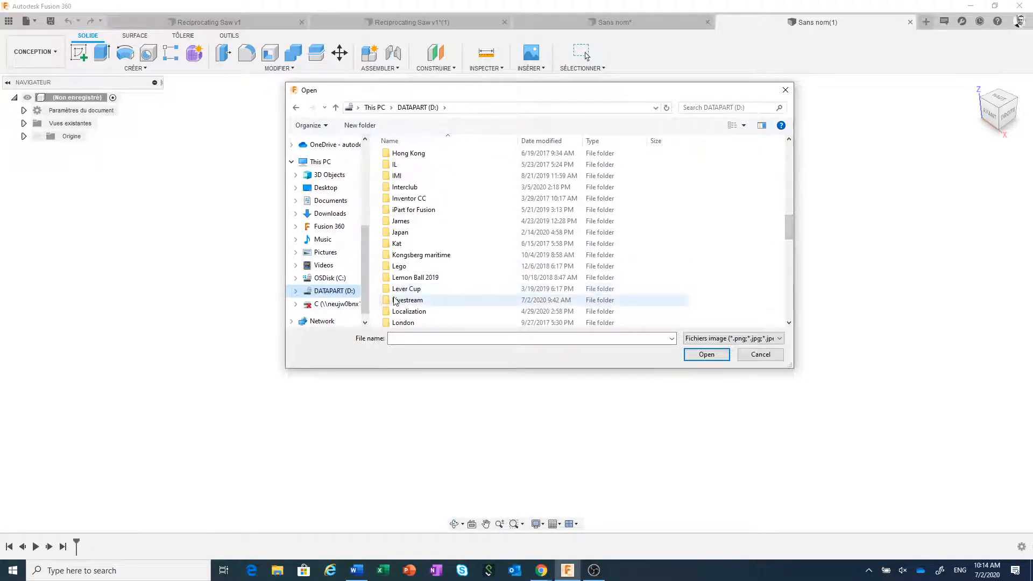
{"action": "double_click", "coordinate": [414, 303]}
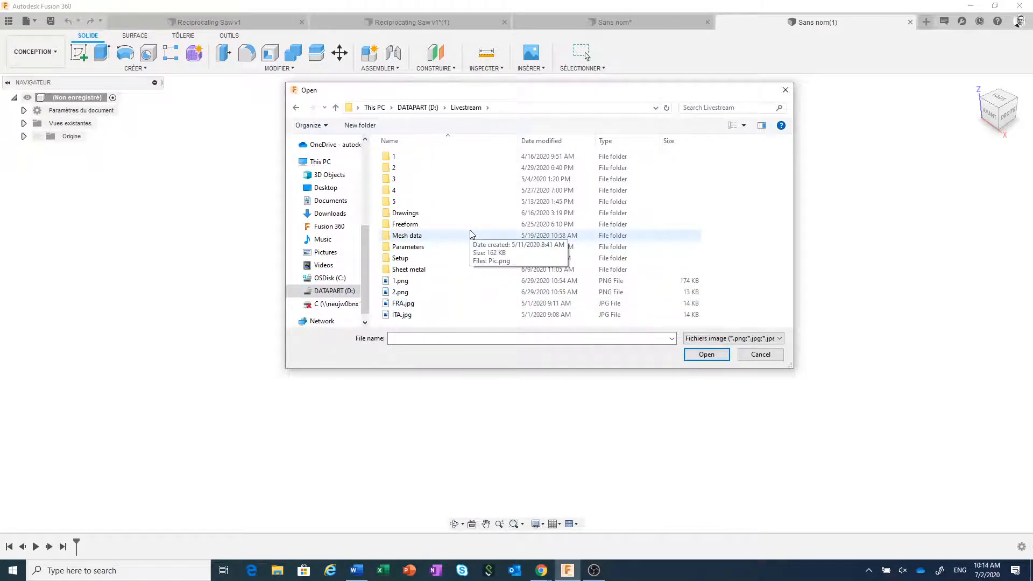
{"action": "double_click", "coordinate": [456, 224]}
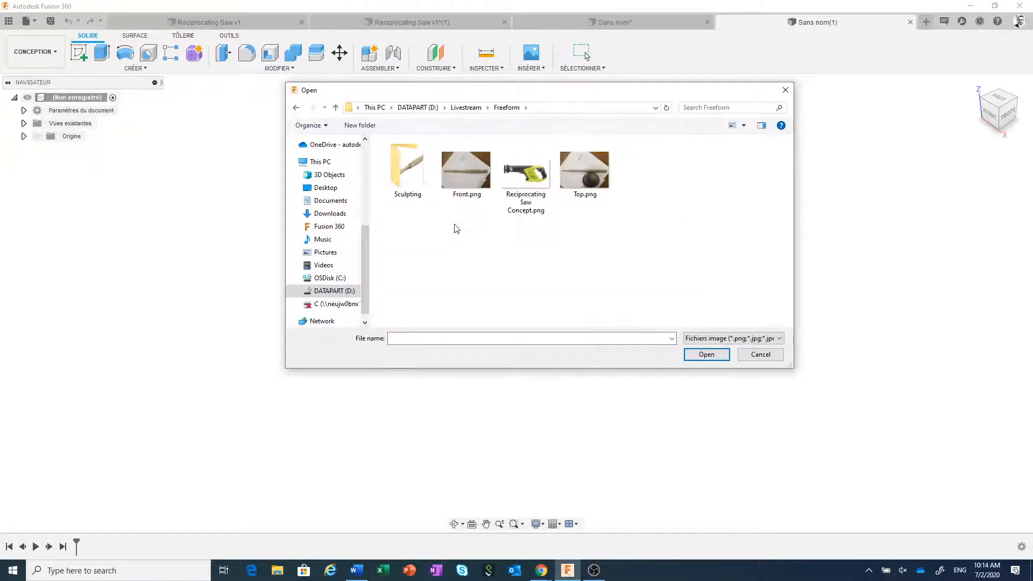
{"action": "left_click", "coordinate": [457, 175]}
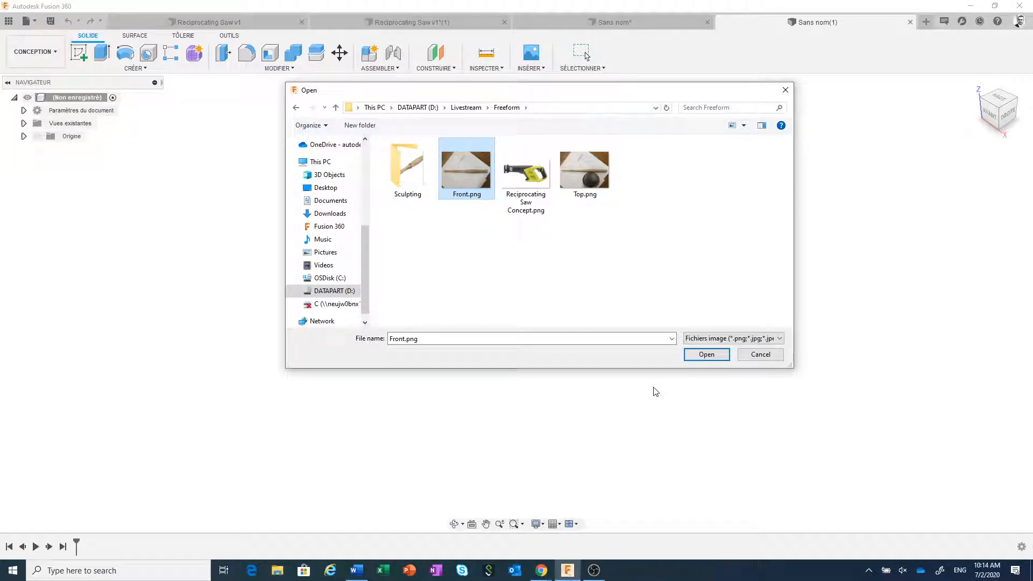
{"action": "left_click", "coordinate": [706, 355]}
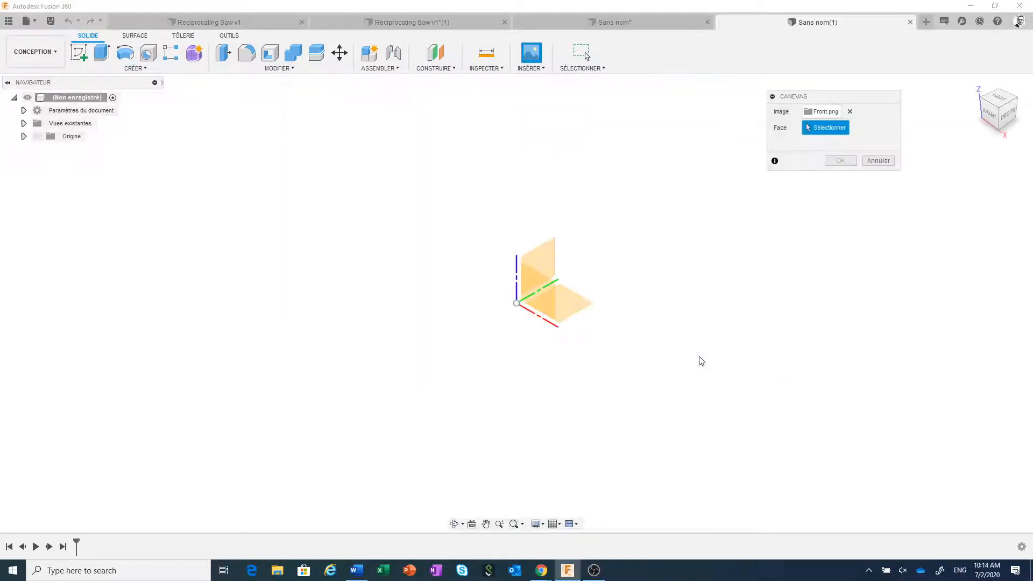
Step: Place the canvas on the XZ plane and flip the image horizontally
{"action": "left_click", "coordinate": [542, 305]}
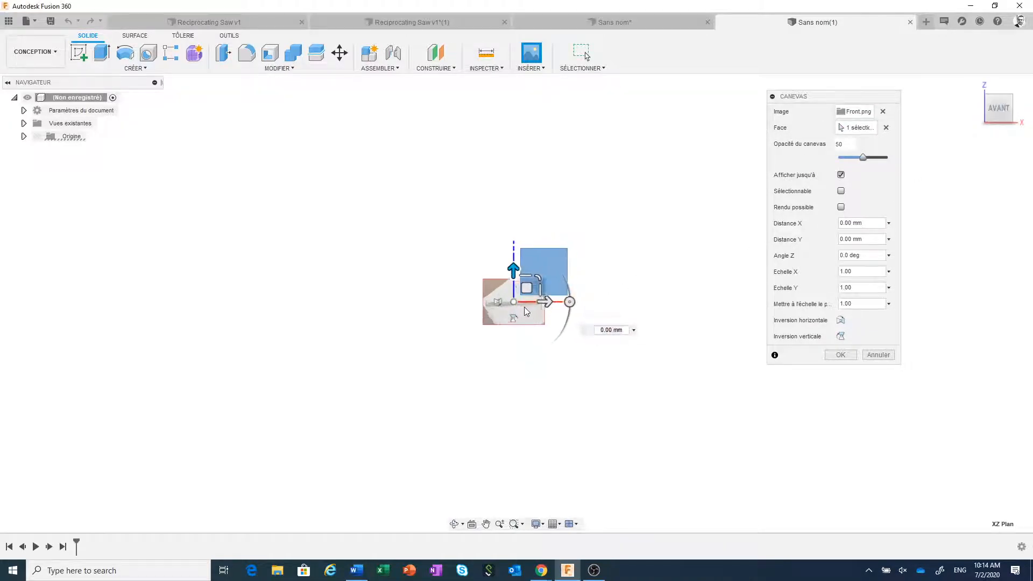
{"action": "scroll", "coordinate": [525, 308], "scroll_direction": "up", "scroll_amount": 5}
{"action": "middle_click_drag", "start_coordinate": [575, 323], "coordinate": [665, 347]}
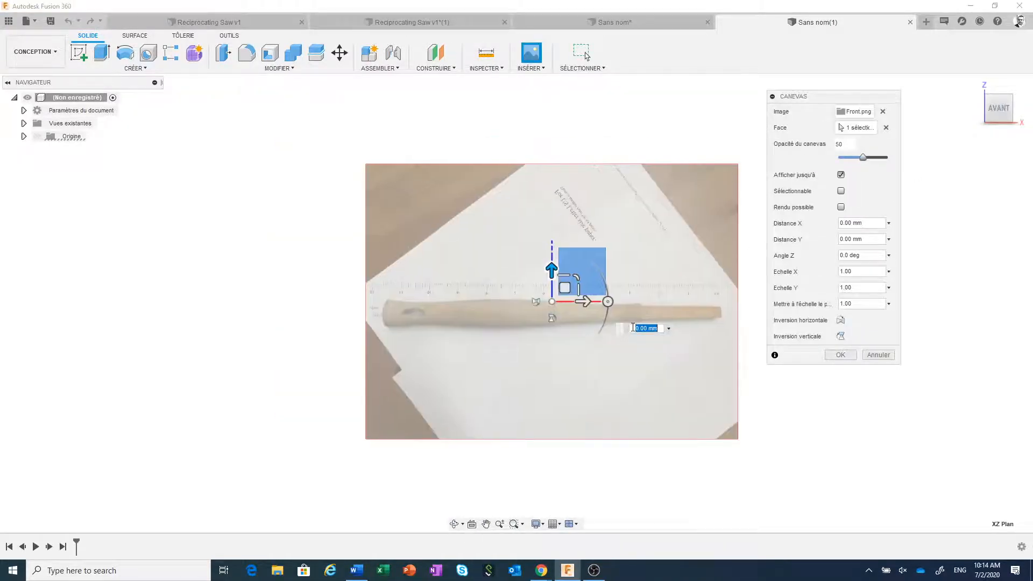
{"action": "left_click", "coordinate": [842, 321]}
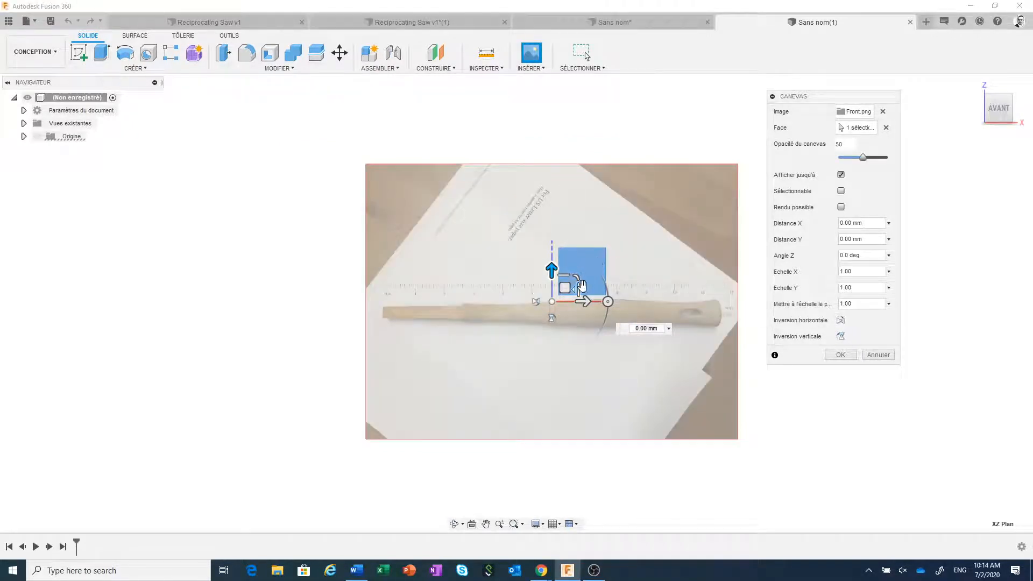
Step: Set the canvas opacity to 53, scale the image uniformly to about 4.112, and accept the canvas
{"action": "scroll", "coordinate": [569, 302], "scroll_direction": "up", "scroll_amount": 1}
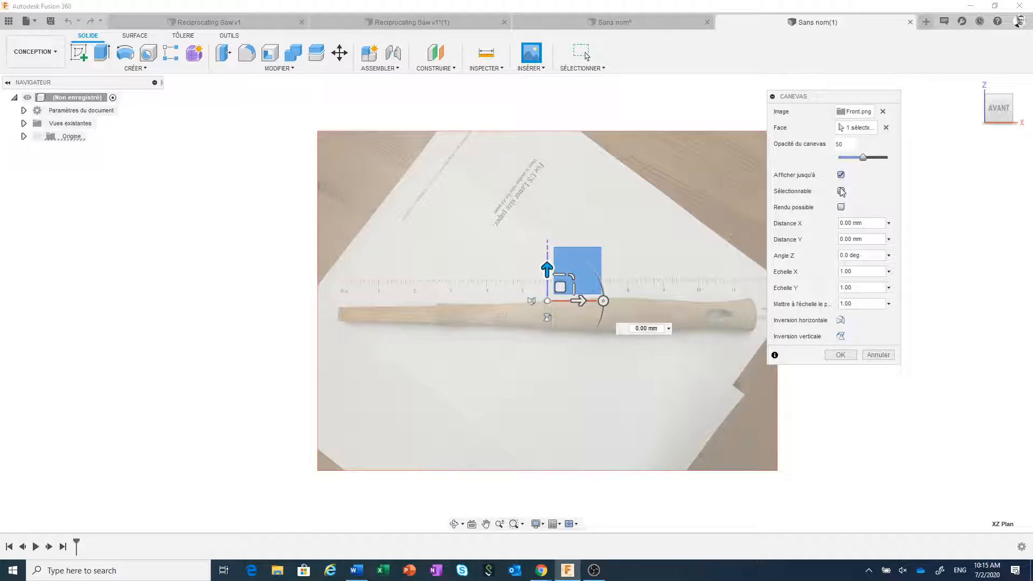
{"action": "mouse_move", "coordinate": [863, 163]}
{"action": "left_mouse_down"}
{"action": "mouse_move", "coordinate": [888, 161]}
{"action": "mouse_move", "coordinate": [866, 163]}
{"action": "left_mouse_up"}
{"action": "scroll", "coordinate": [561, 224], "scroll_direction": "down", "scroll_amount": 2}
{"action": "middle_click_drag", "start_coordinate": [506, 232], "coordinate": [417, 232]}
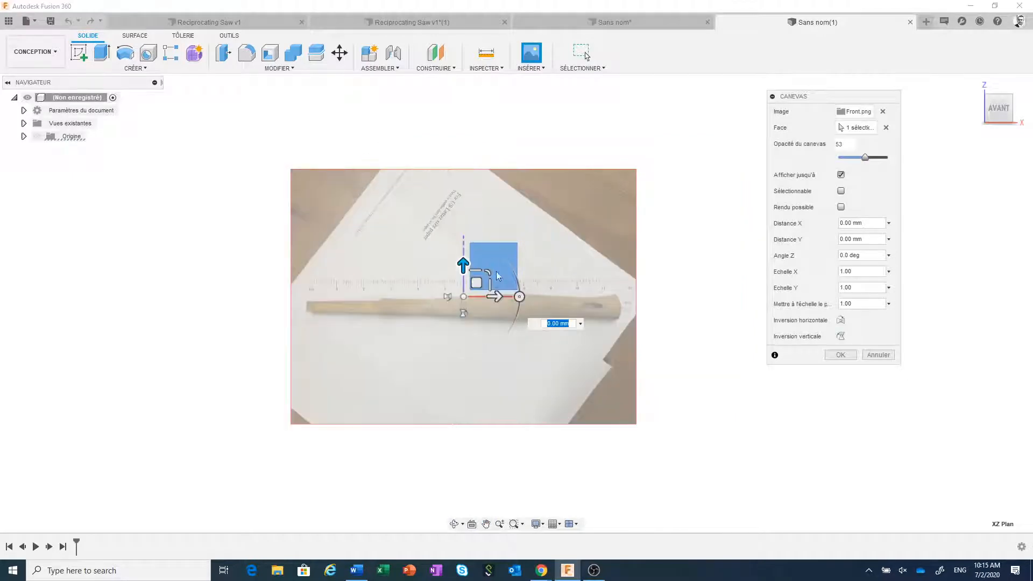
{"action": "scroll", "coordinate": [587, 221], "scroll_direction": "up", "scroll_amount": 4}
{"action": "left_click_drag", "start_coordinate": [586, 222], "coordinate": [647, 190]}
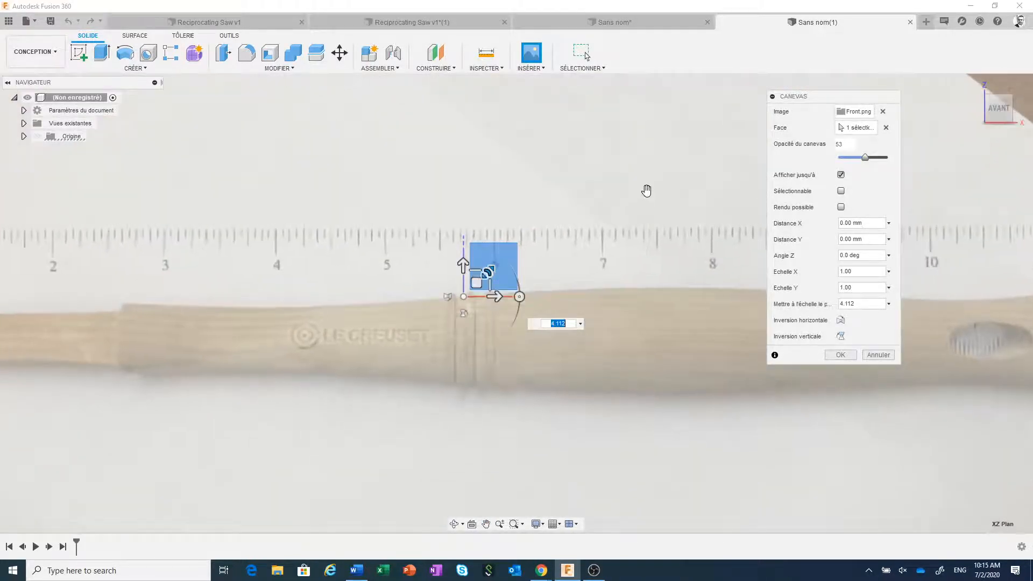
{"action": "scroll", "coordinate": [604, 246], "scroll_direction": "down", "scroll_amount": 5}
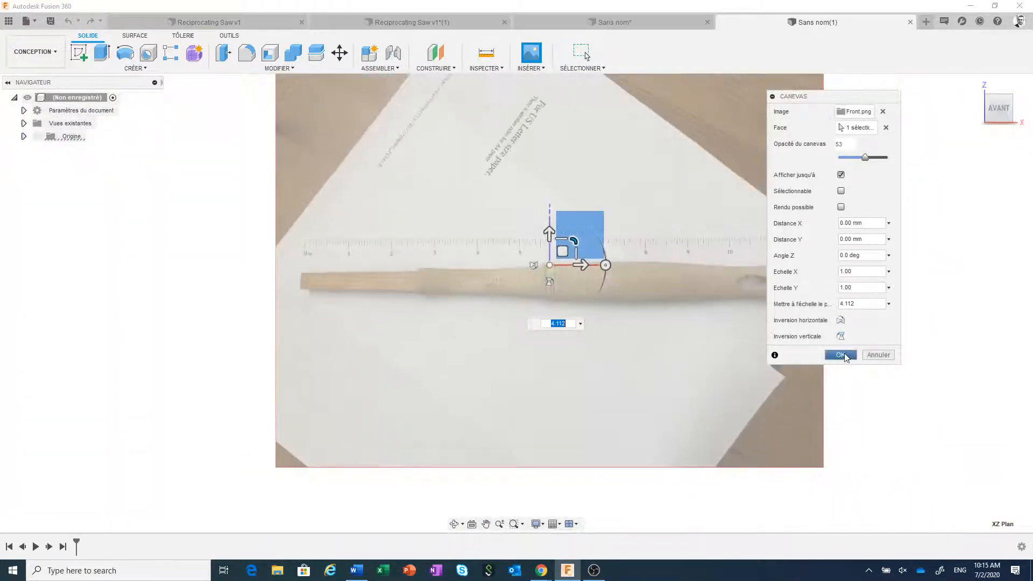
{"action": "left_click", "coordinate": [840, 355]}
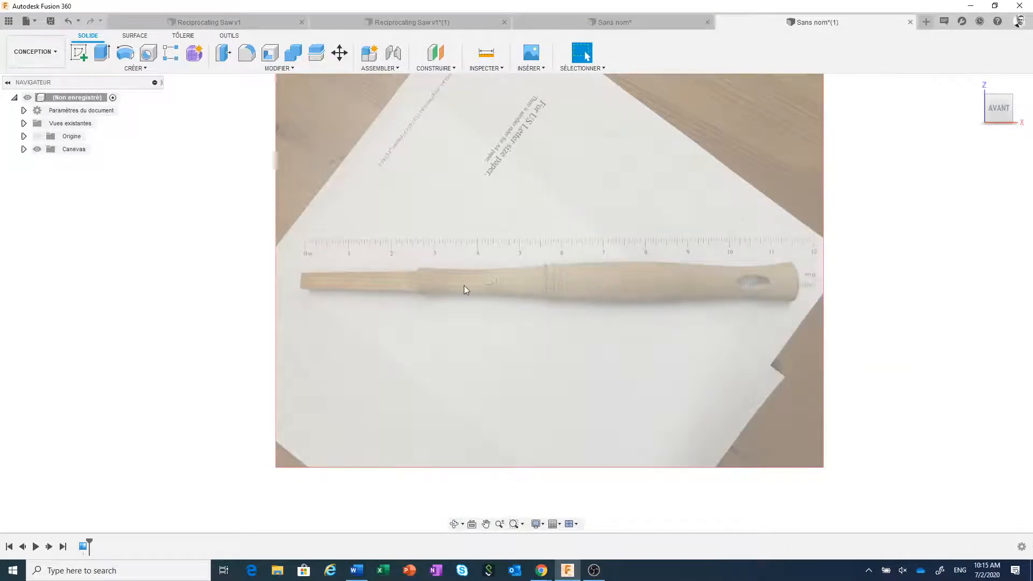
Step: Calibrate the Front canvas by setting the distance between the ruler's 4 and 5 inch marks to 25.4 mm
{"action": "scroll", "coordinate": [499, 250], "scroll_direction": "up", "scroll_amount": 2}
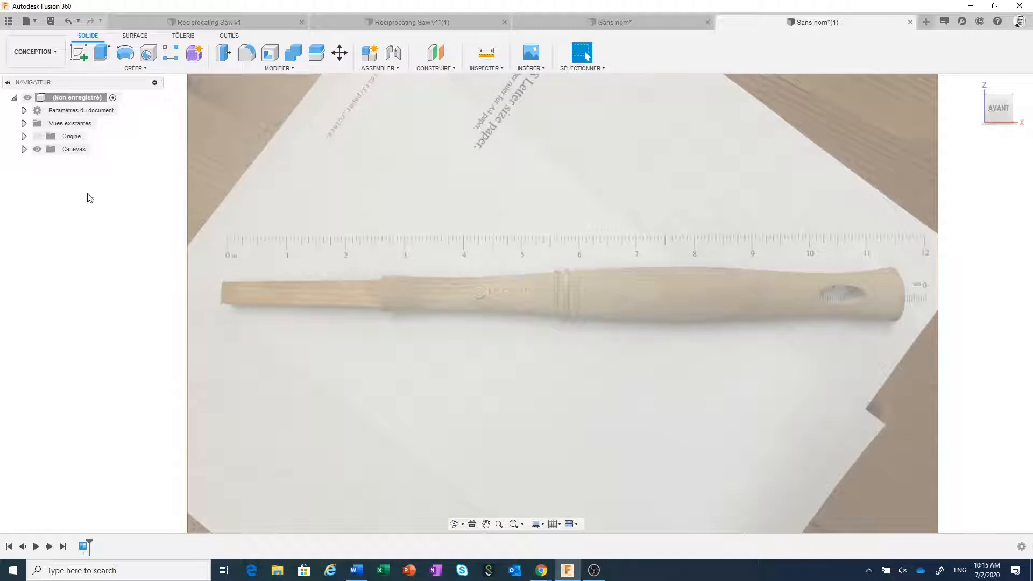
{"action": "scroll", "coordinate": [451, 246], "scroll_direction": "up", "scroll_amount": 2}
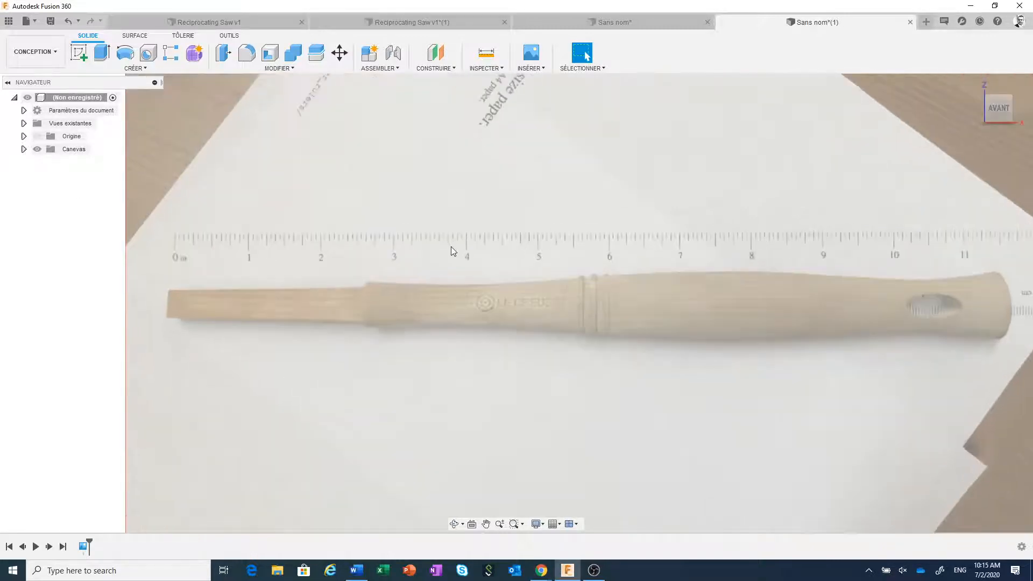
{"action": "left_click", "coordinate": [24, 149]}
{"action": "left_click", "coordinate": [70, 163]}
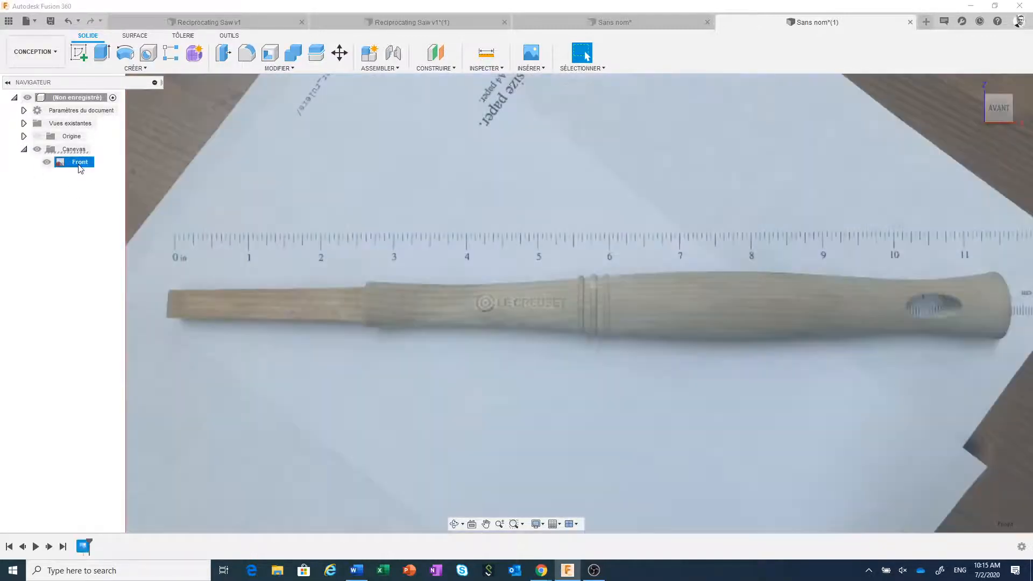
{"action": "right_click", "coordinate": [78, 164]}
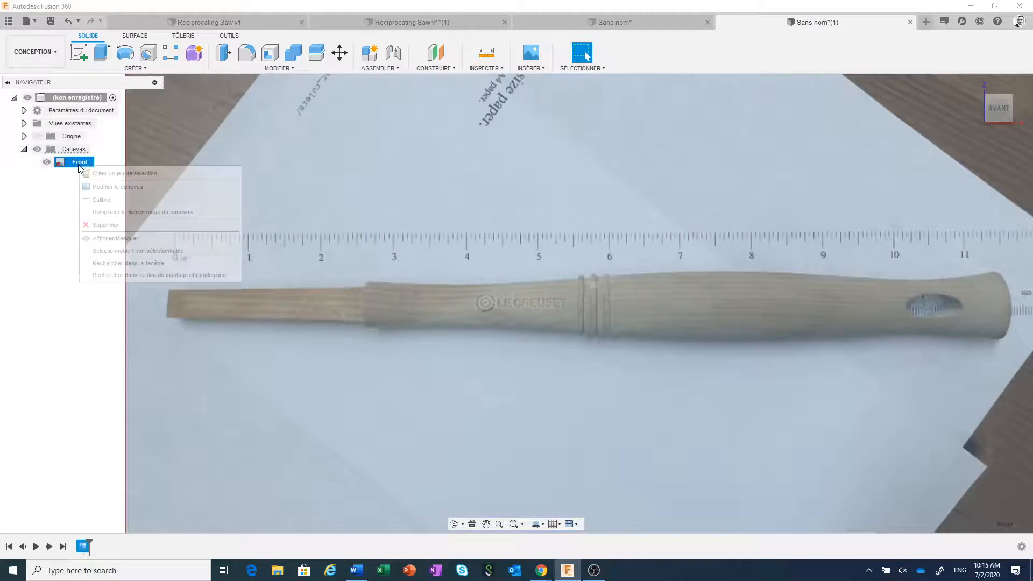
{"action": "left_click", "coordinate": [102, 199]}
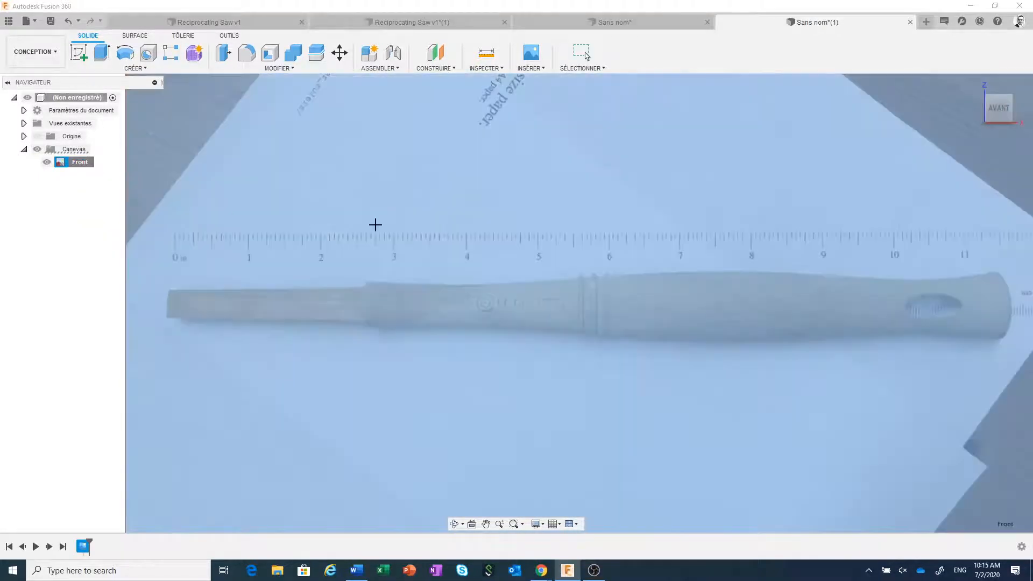
{"action": "scroll", "coordinate": [487, 232], "scroll_direction": "up", "scroll_amount": 5}
{"action": "scroll", "coordinate": [487, 231], "scroll_direction": "up", "scroll_amount": 3}
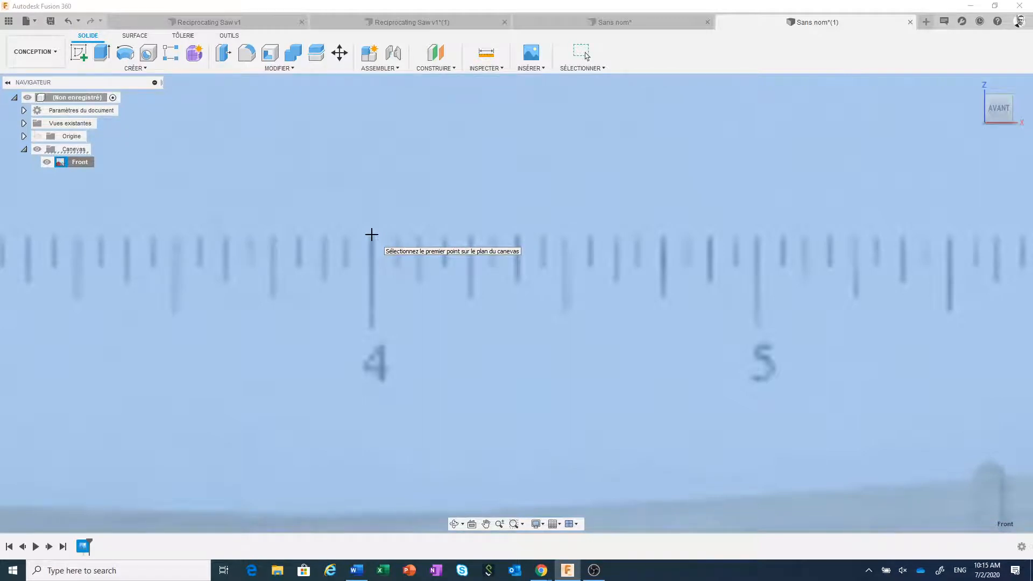
{"action": "left_click", "coordinate": [371, 234]}
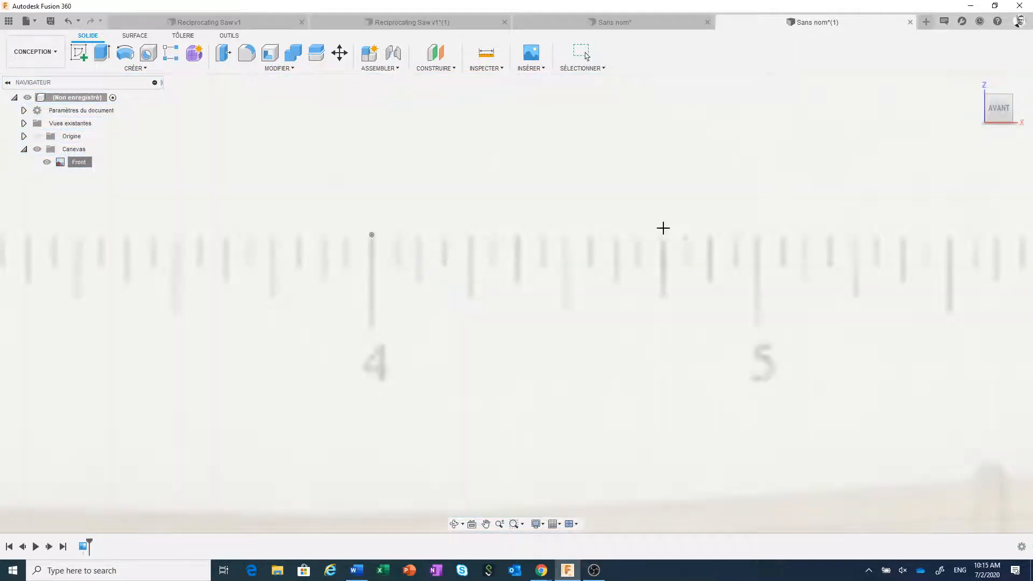
{"action": "left_click", "coordinate": [757, 234]}
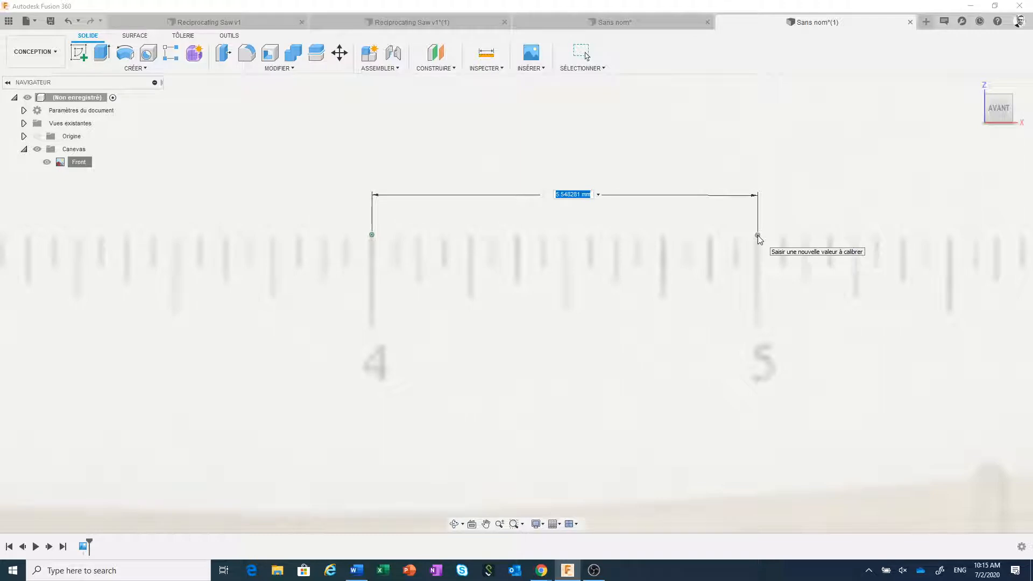
{"action": "type", "text": "25.4"}
{"action": "key", "text": "Return"}
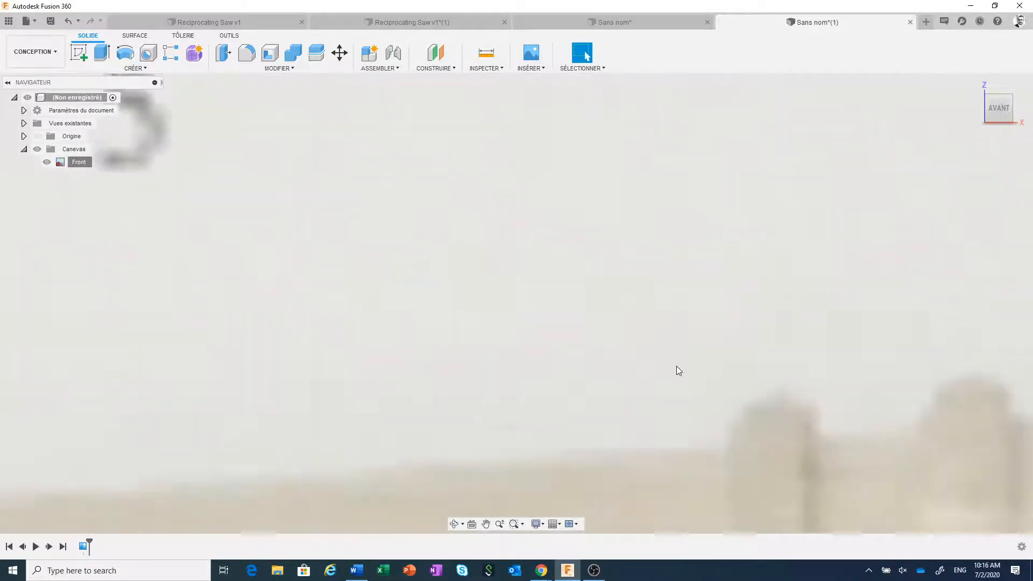
{"action": "scroll", "coordinate": [676, 371], "scroll_direction": "down", "scroll_amount": 10}
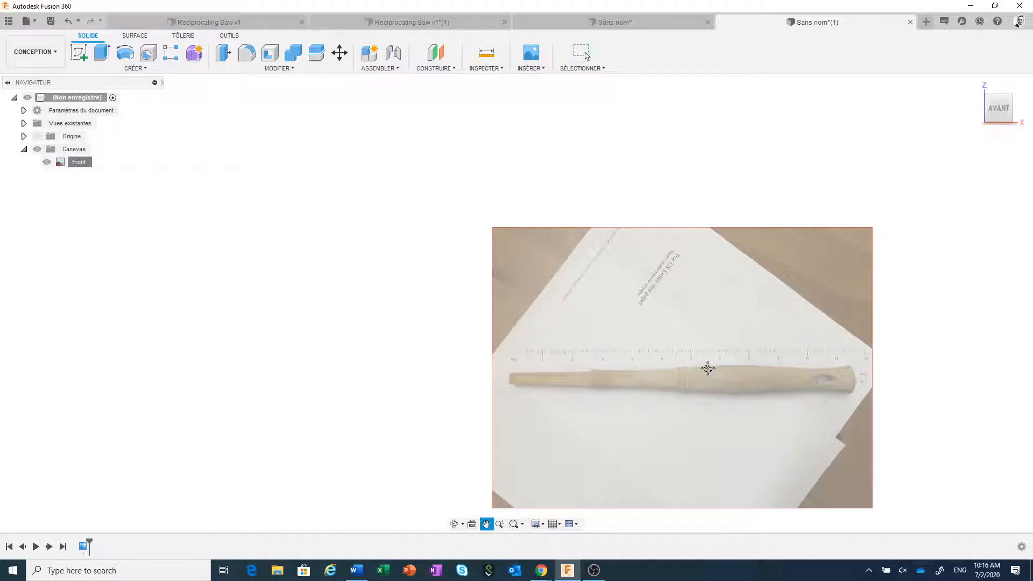
Step: Edit the Front canvas, moving it about 8.76 mm in X and -1.56 mm in Y to centre the handle on the origin, and accept
{"action": "middle_click_drag", "start_coordinate": [708, 368], "coordinate": [667, 315]}
{"action": "scroll", "coordinate": [663, 317], "scroll_direction": "up", "scroll_amount": 5}
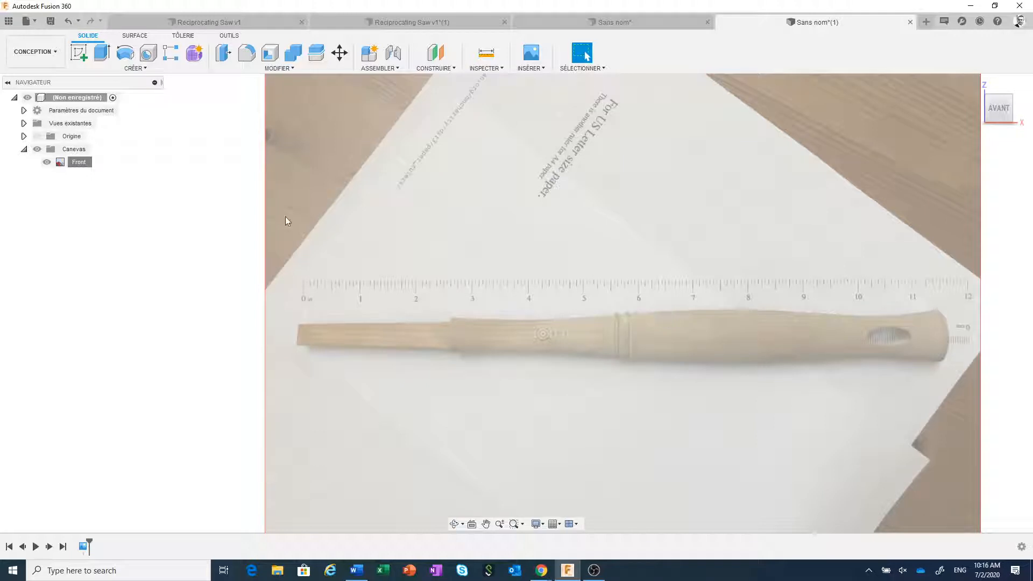
{"action": "right_click", "coordinate": [79, 162]}
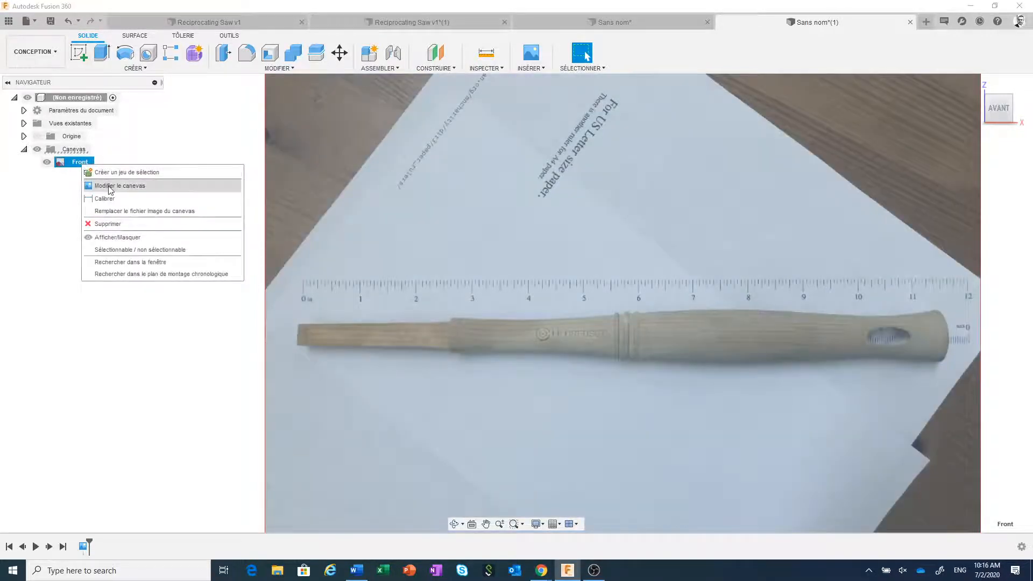
{"action": "left_click", "coordinate": [110, 186]}
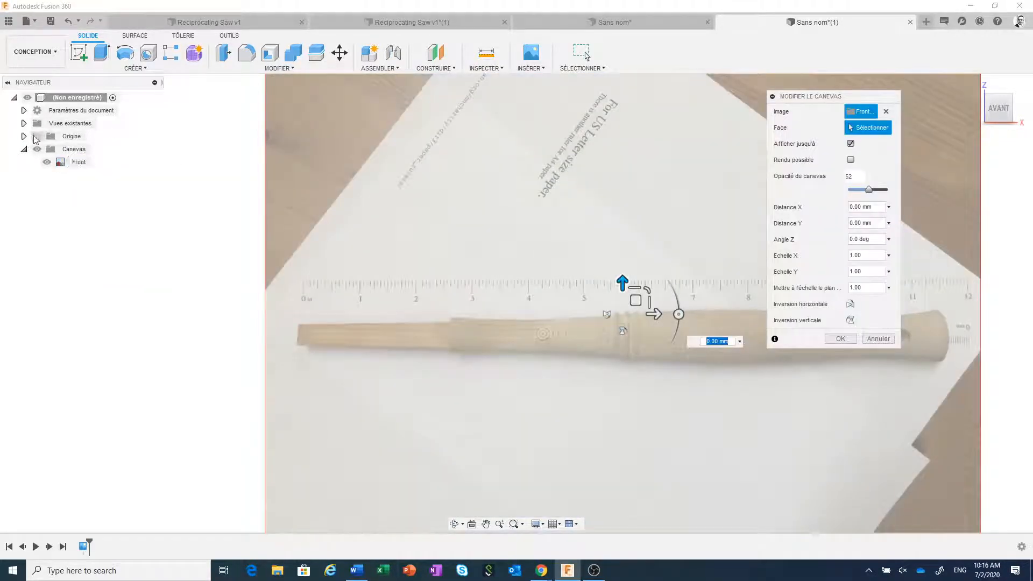
{"action": "scroll", "coordinate": [502, 353], "scroll_direction": "down", "scroll_amount": 2}
{"action": "middle_click_drag", "start_coordinate": [618, 390], "coordinate": [569, 368]}
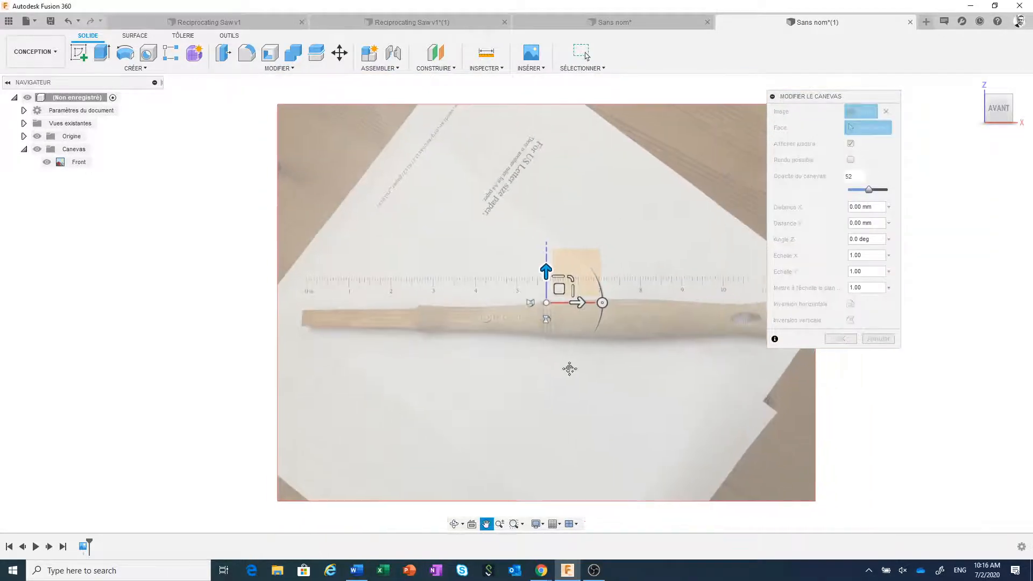
{"action": "scroll", "coordinate": [560, 337], "scroll_direction": "up", "scroll_amount": 3}
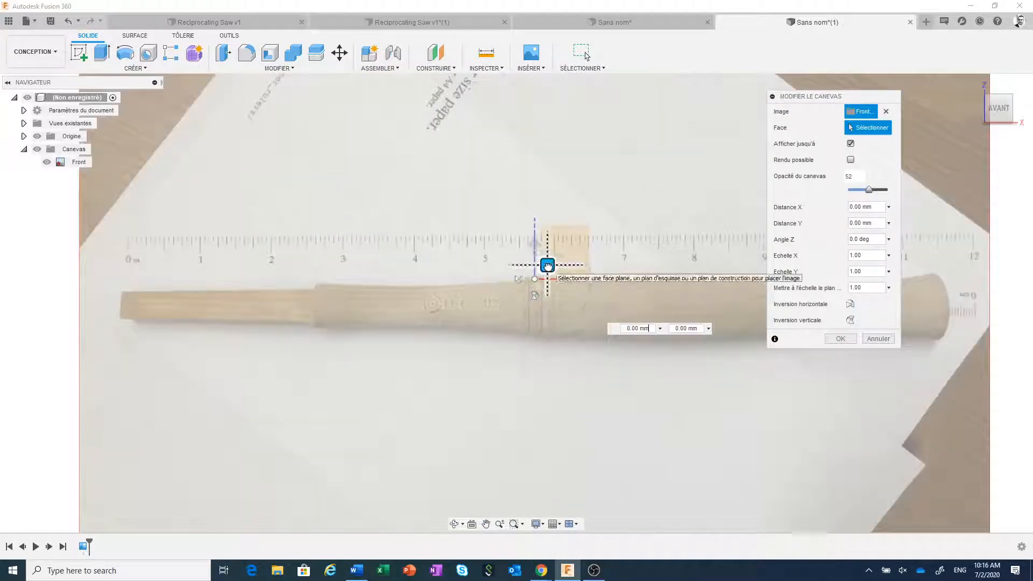
{"action": "left_click_drag", "start_coordinate": [547, 265], "coordinate": [543, 242]}
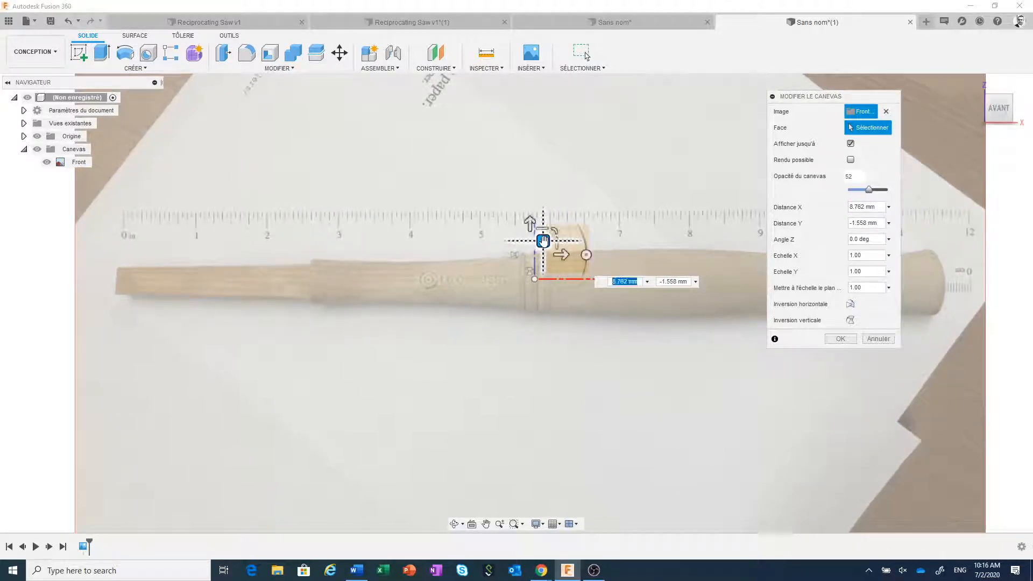
{"action": "left_click", "coordinate": [839, 338]}
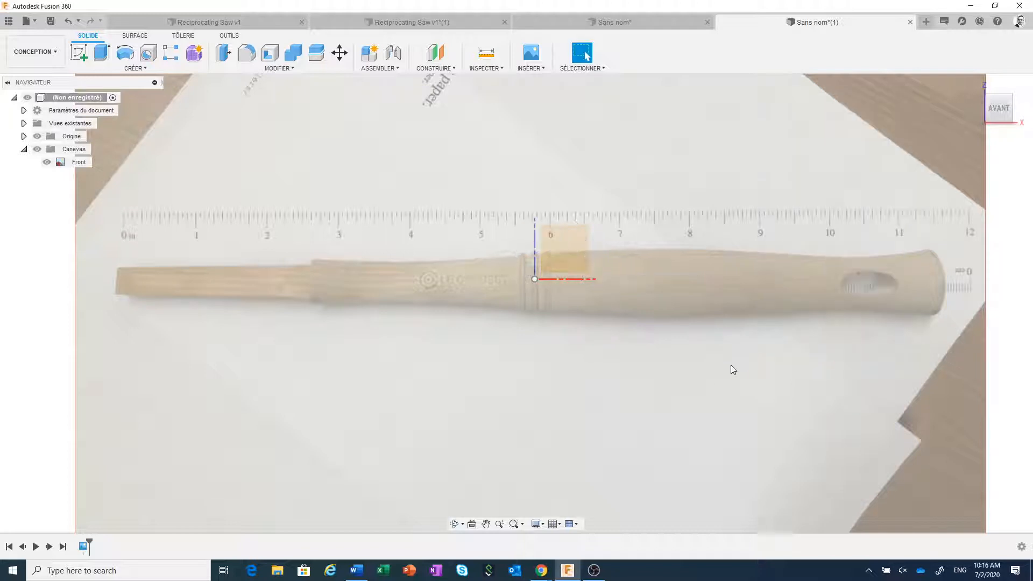
Step: Insert a second canvas using Top.png from the Freeform folder on the local computer
{"action": "scroll", "coordinate": [678, 385], "scroll_direction": "down", "scroll_amount": 3}
{"action": "scroll", "coordinate": [679, 386], "scroll_direction": "down", "scroll_amount": 2}
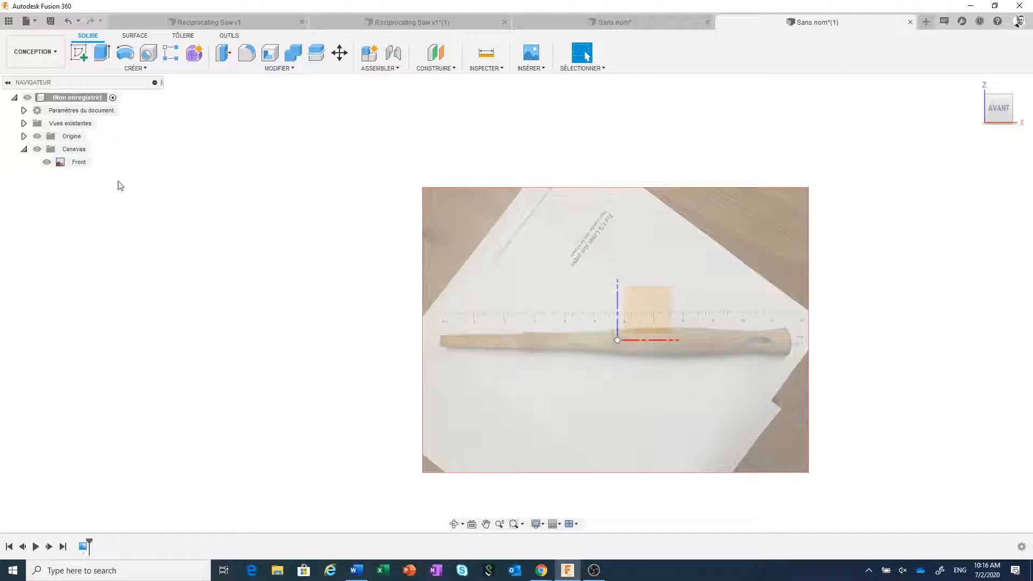
{"action": "left_click", "coordinate": [519, 69]}
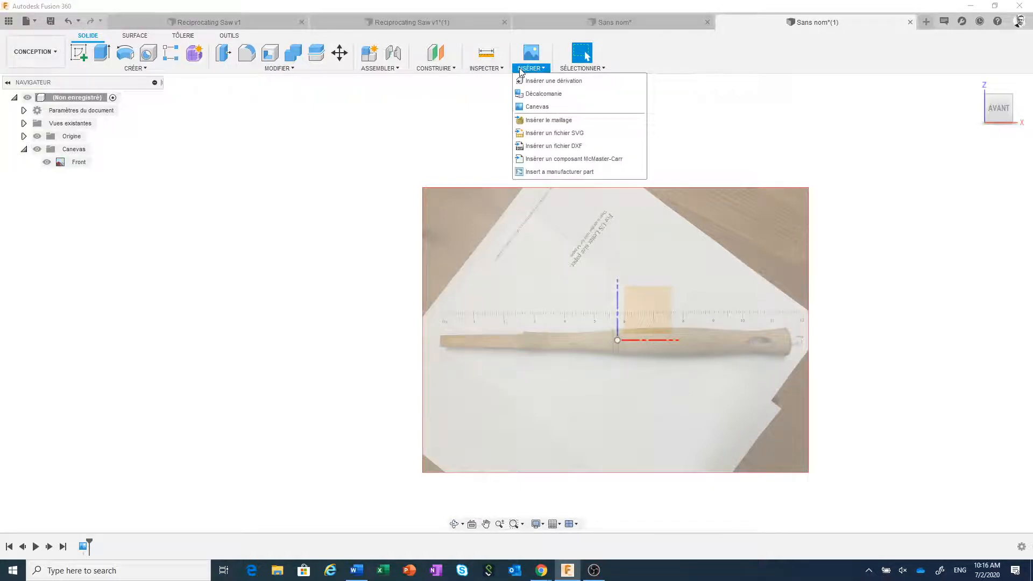
{"action": "left_click", "coordinate": [535, 105]}
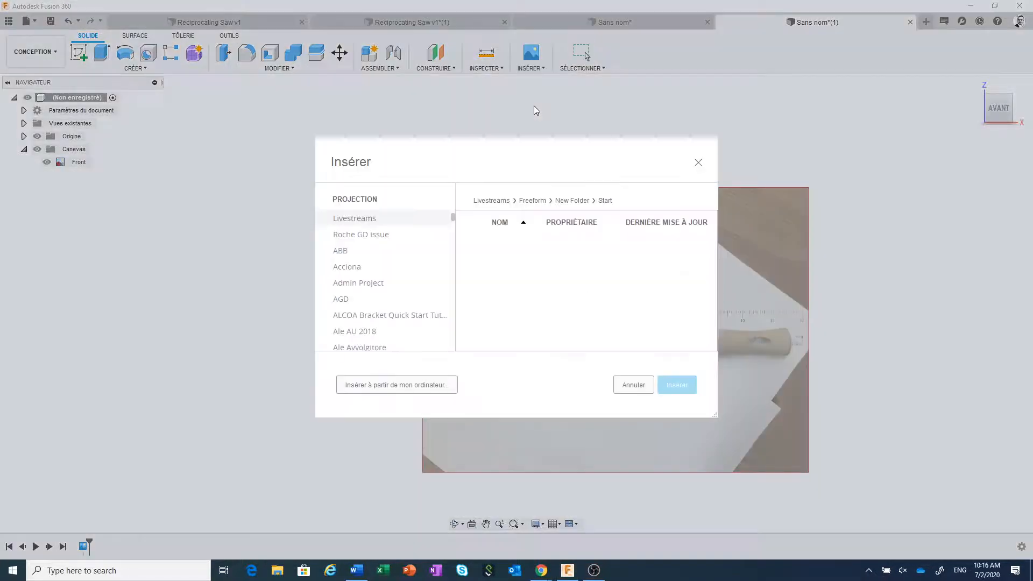
{"action": "left_click", "coordinate": [423, 385]}
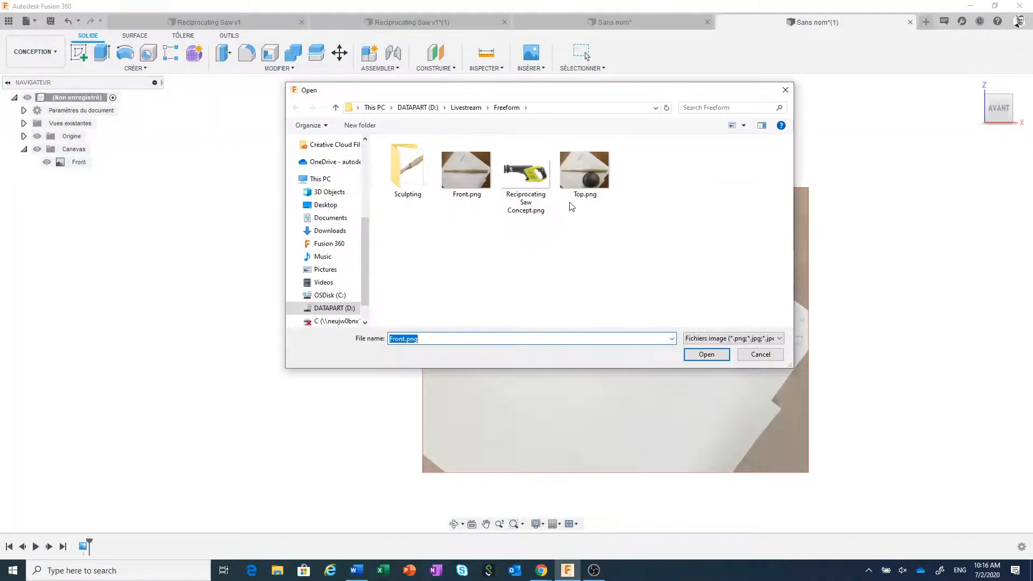
{"action": "left_click", "coordinate": [573, 195]}
{"action": "left_click", "coordinate": [704, 354]}
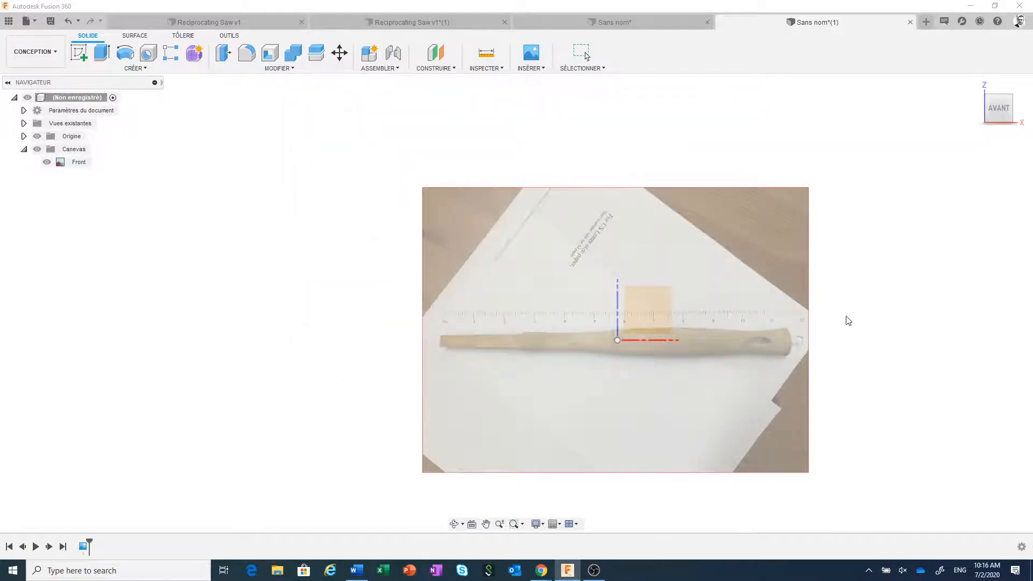
Step: Place the Top canvas on the XY plane, set its Z angle to 0.5 deg, and accept it
{"action": "middle_click_drag", "start_coordinate": [859, 305], "coordinate": [854, 320], "text": "shift"}
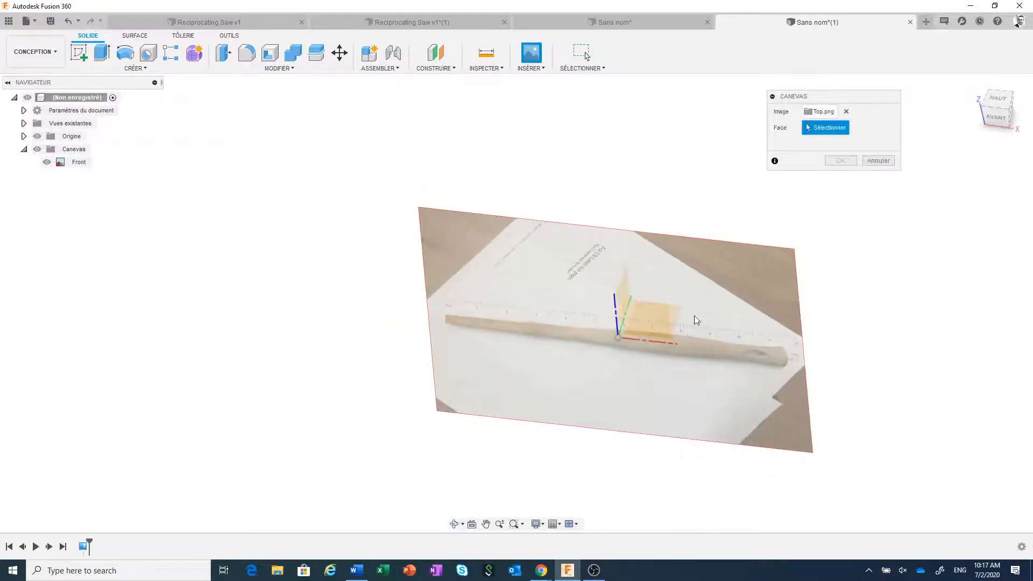
{"action": "left_click", "coordinate": [676, 315]}
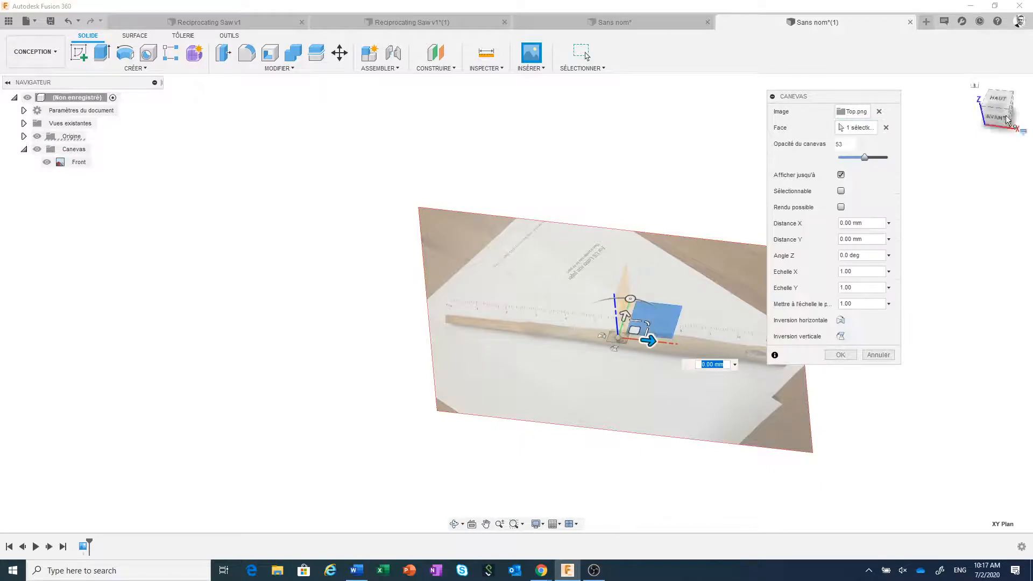
{"action": "left_click", "coordinate": [996, 99]}
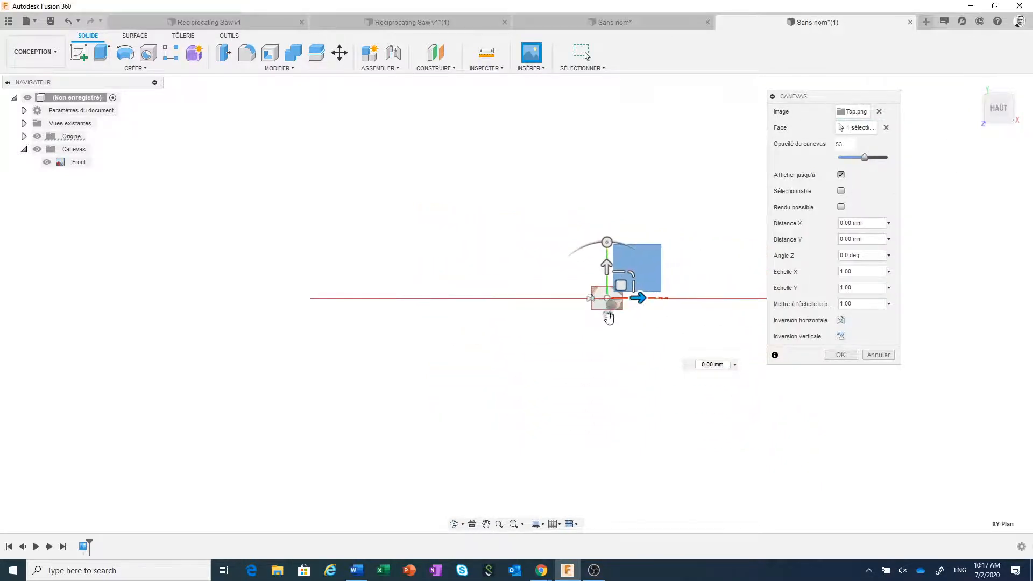
{"action": "scroll", "coordinate": [589, 211], "scroll_direction": "up", "scroll_amount": 8}
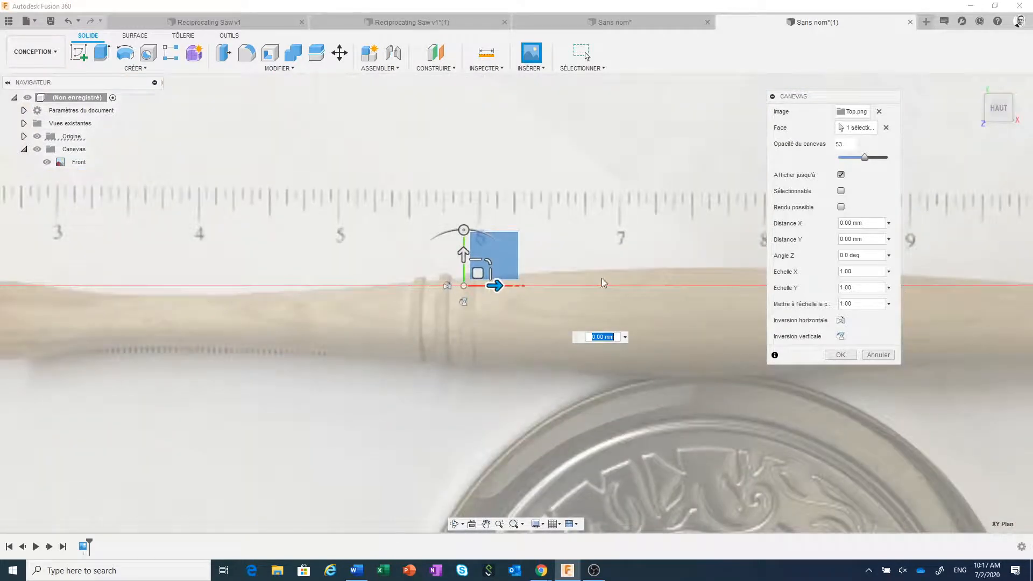
{"action": "middle_click_drag", "start_coordinate": [602, 278], "coordinate": [669, 287]}
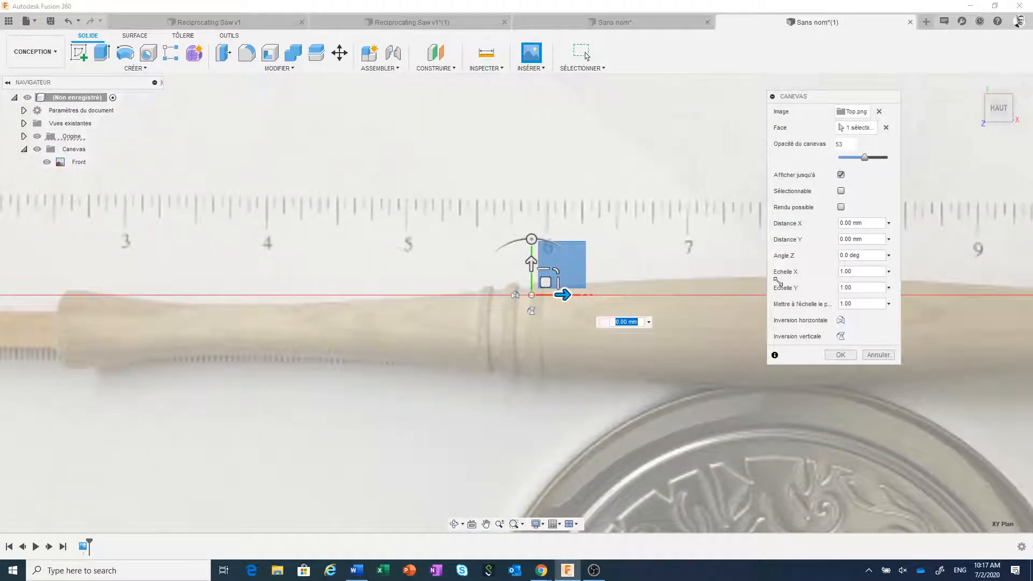
{"action": "double_click", "coordinate": [849, 256]}
{"action": "key", "text": "BackSpace"}
{"action": "type", "text": "5"}
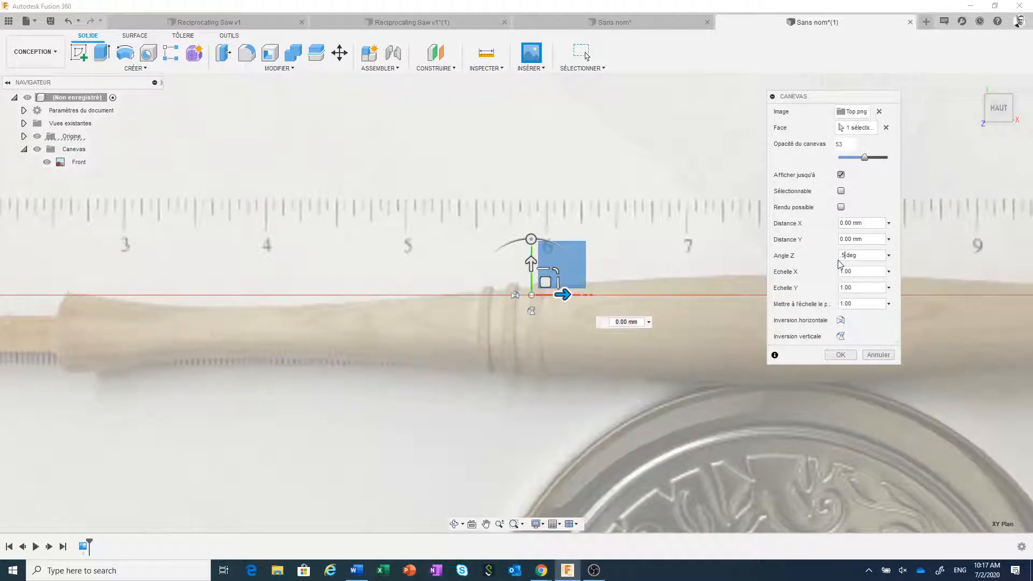
{"action": "left_click", "coordinate": [839, 354]}
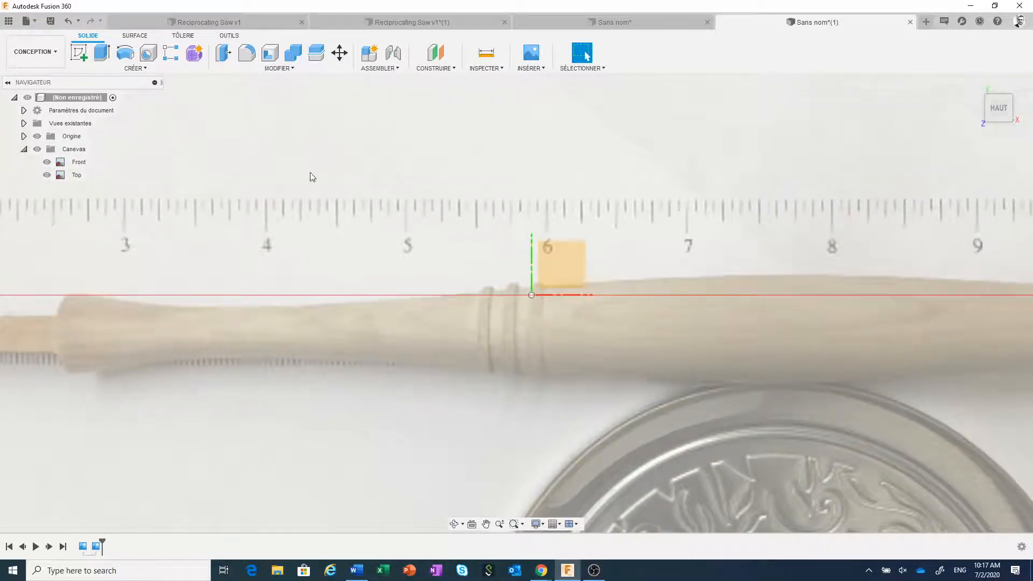
Step: Calibrate the Top canvas by setting the distance between the ruler's 5 and 6 inch marks to 25.4 mm
{"action": "right_click", "coordinate": [75, 176]}
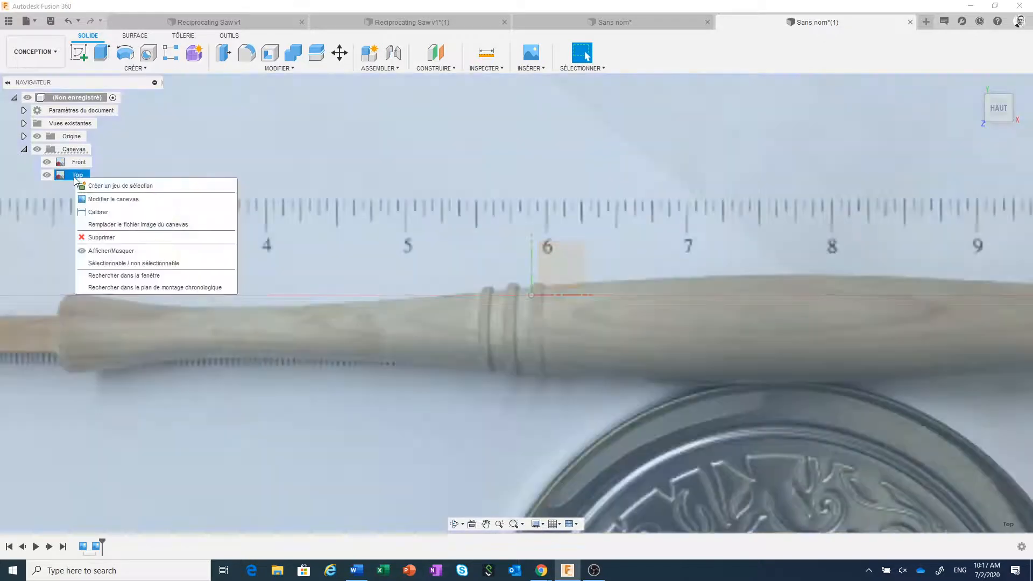
{"action": "left_click", "coordinate": [94, 213]}
{"action": "scroll", "coordinate": [422, 200], "scroll_direction": "up", "scroll_amount": 5}
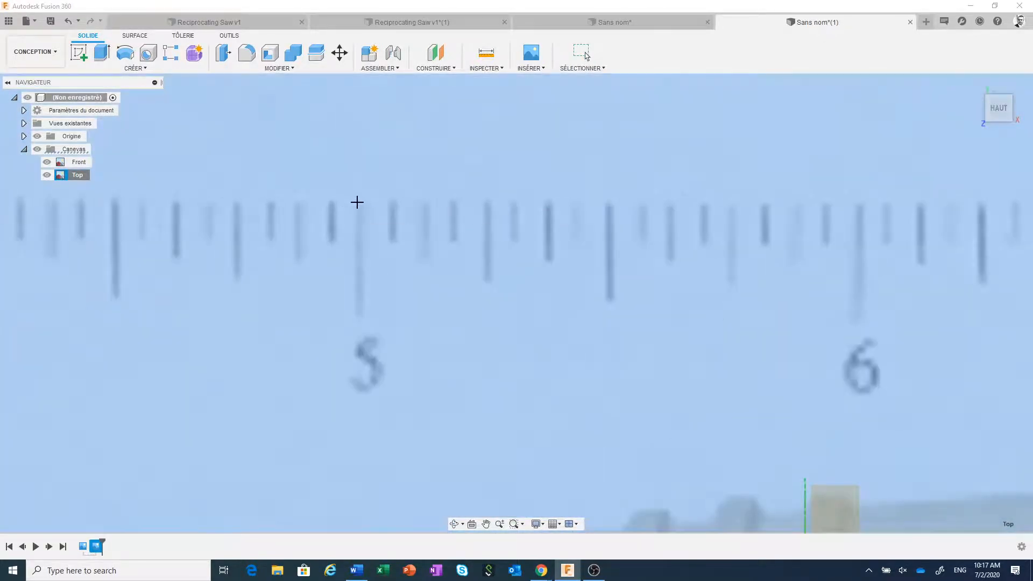
{"action": "left_click", "coordinate": [358, 203]}
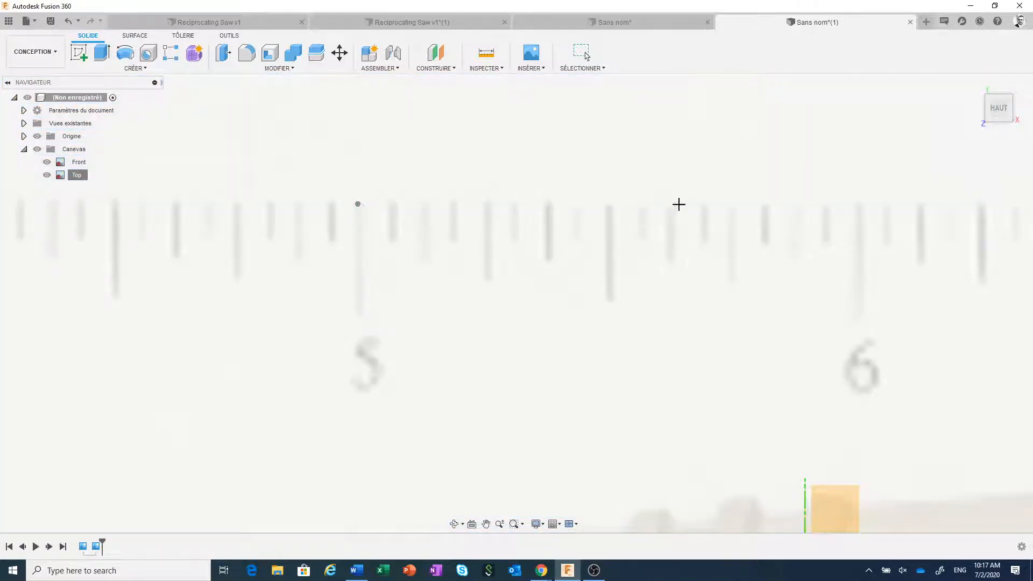
{"action": "left_click", "coordinate": [859, 205]}
{"action": "type", "text": "25"}
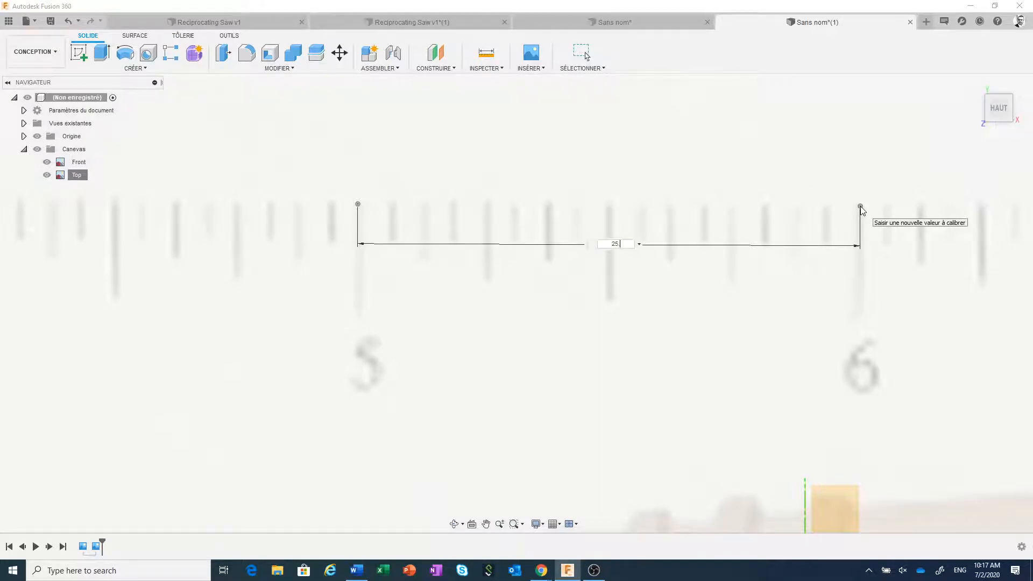
{"action": "key", "text": "Return"}
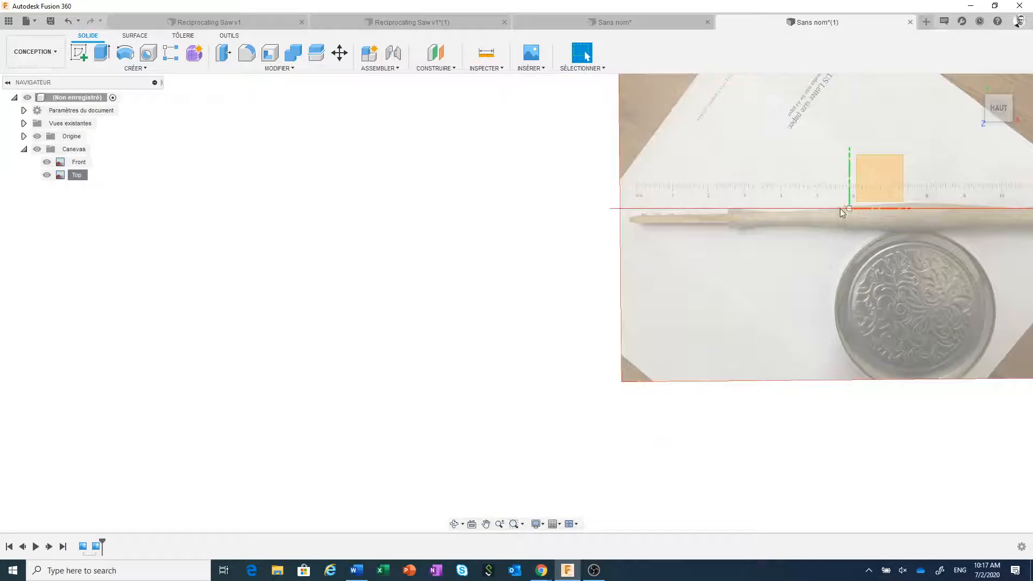
Step: Edit the Top canvas, moving it about 4.16 mm in X and 5.88 mm in Y to centre the handle on the X axis, and accept
{"action": "middle_click_drag", "start_coordinate": [841, 210], "coordinate": [425, 286]}
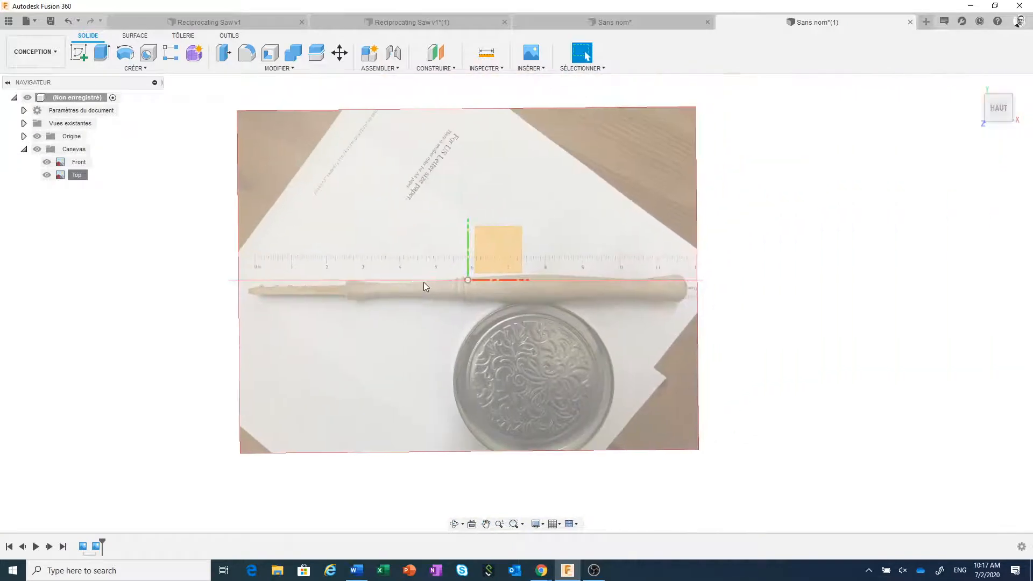
{"action": "scroll", "coordinate": [424, 286], "scroll_direction": "up", "scroll_amount": 3}
{"action": "right_click", "coordinate": [74, 175]}
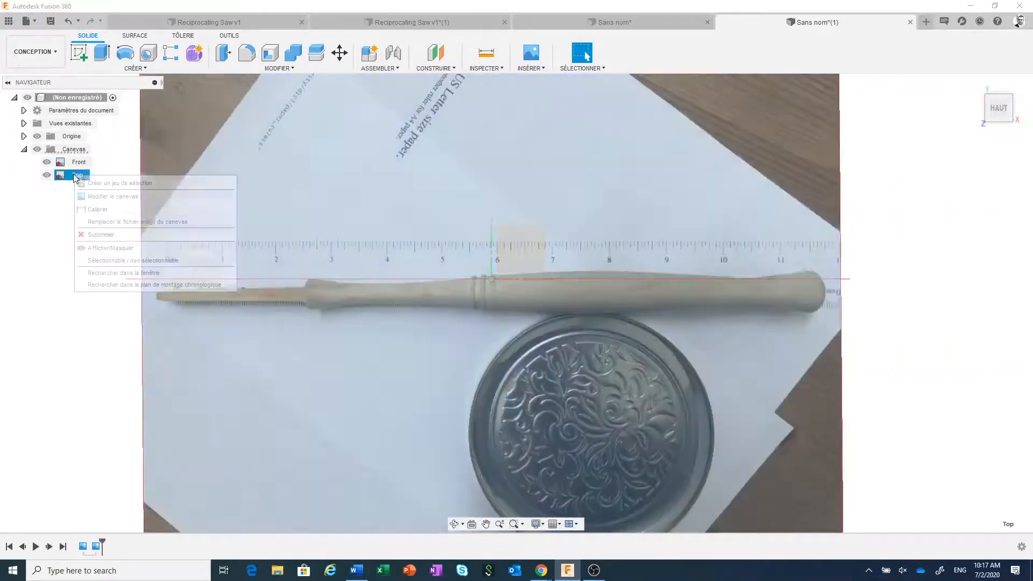
{"action": "left_click", "coordinate": [93, 197]}
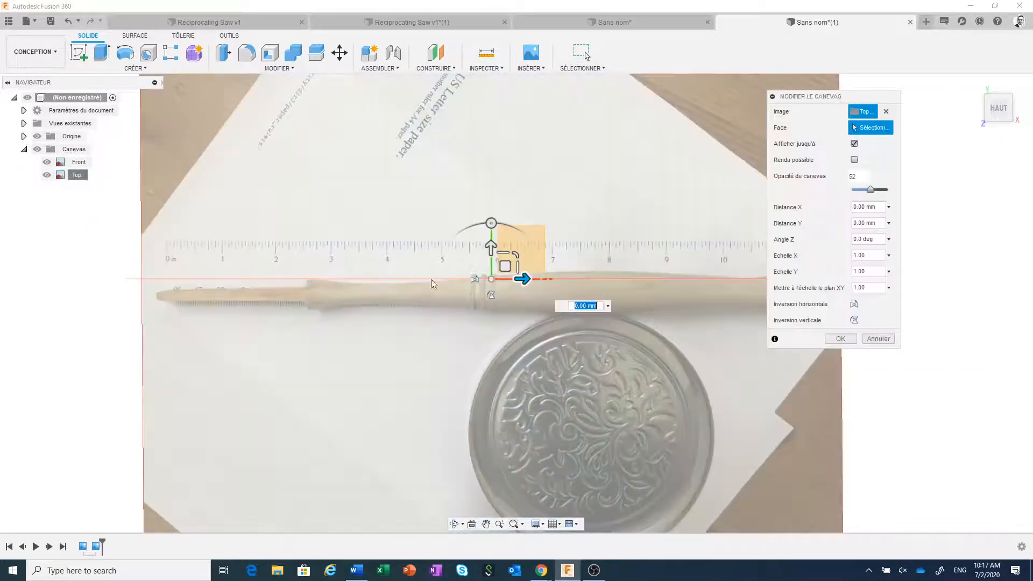
{"action": "left_click_drag", "start_coordinate": [505, 267], "coordinate": [513, 254]}
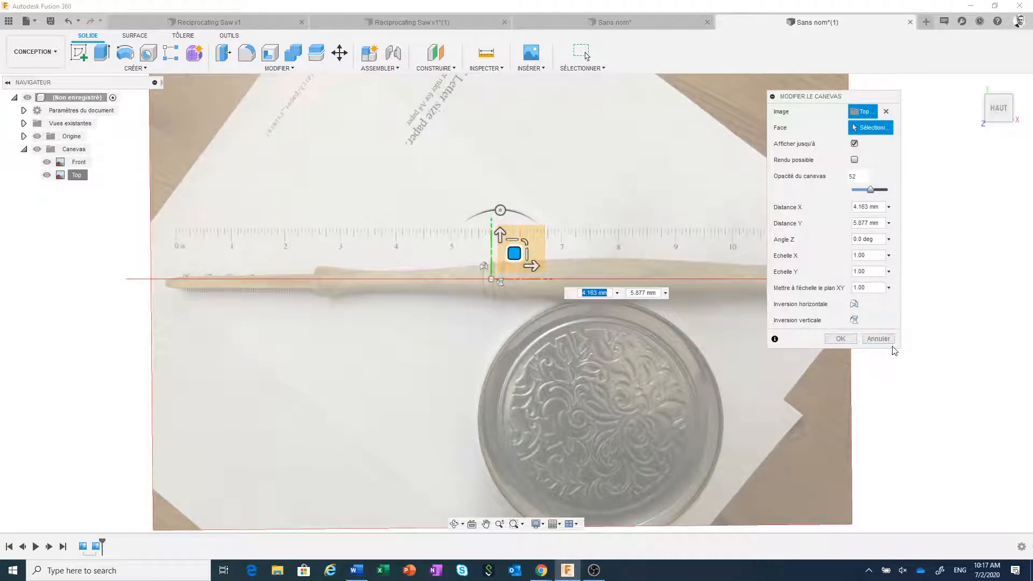
{"action": "left_click", "coordinate": [848, 339]}
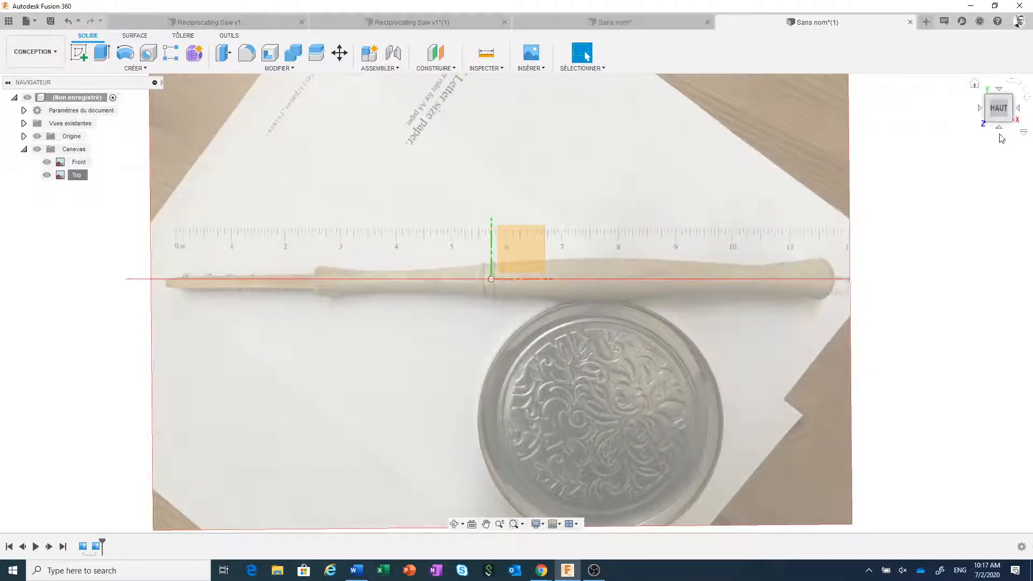
Step: View the aligned canvases from the front and create a new freeform form
{"action": "left_click", "coordinate": [1001, 132]}
{"action": "scroll", "coordinate": [679, 328], "scroll_direction": "down", "scroll_amount": 2}
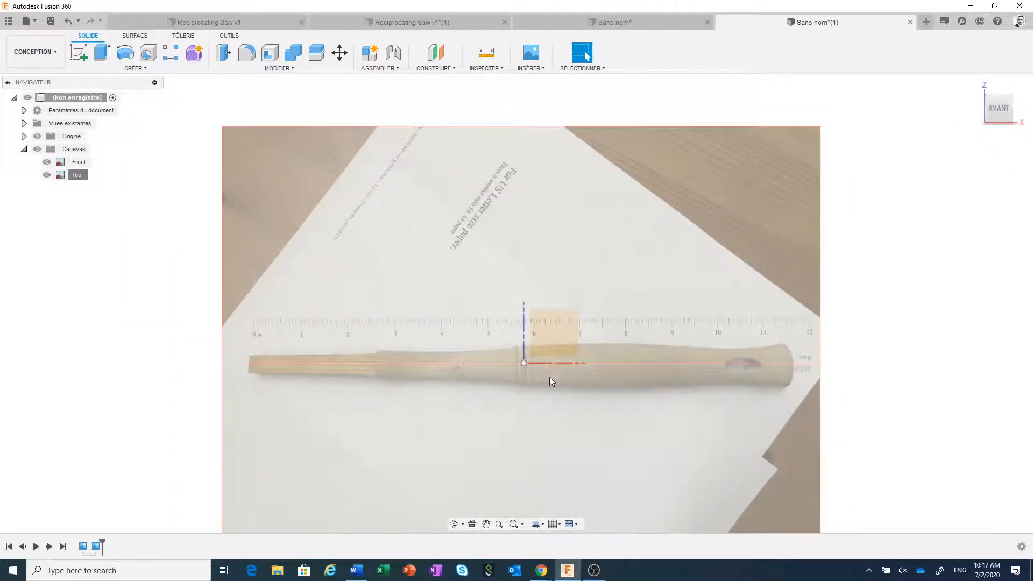
{"action": "scroll", "coordinate": [550, 377], "scroll_direction": "up", "scroll_amount": 3}
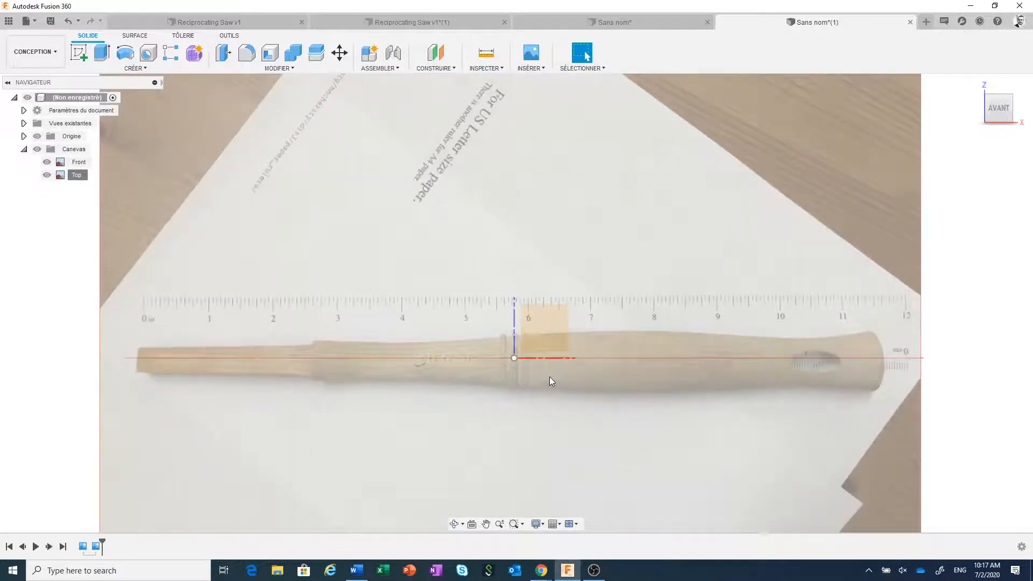
{"action": "scroll", "coordinate": [550, 377], "scroll_direction": "down", "scroll_amount": 3}
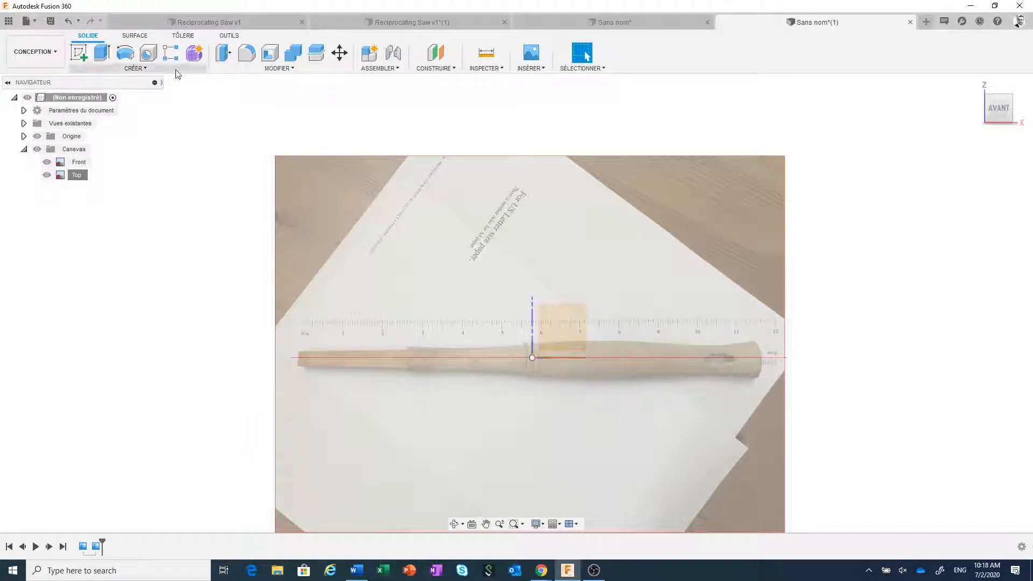
{"action": "left_click", "coordinate": [195, 53]}
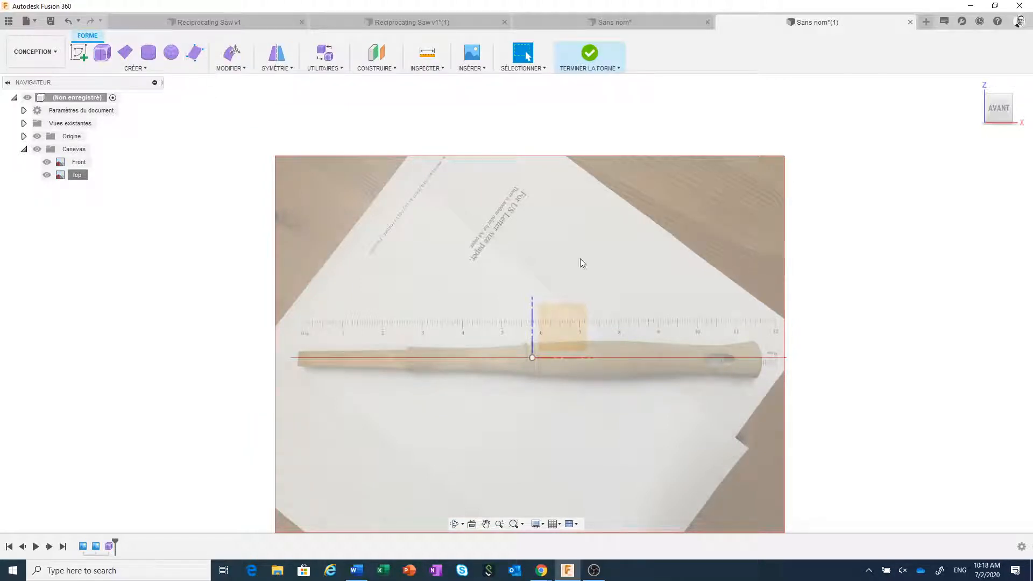
Step: Start a cylinder on the YZ plane, centred on the origin, with a diameter of about 23.9 mm
{"action": "left_click", "coordinate": [149, 54]}
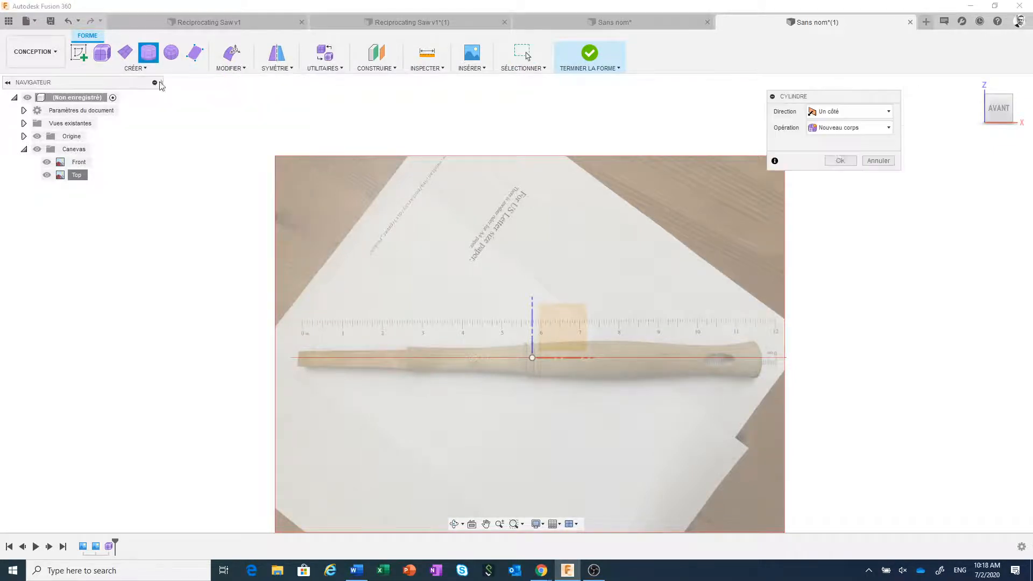
{"action": "scroll", "coordinate": [592, 322], "scroll_direction": "up", "scroll_amount": 2}
{"action": "middle_click_drag", "start_coordinate": [591, 322], "coordinate": [553, 327], "text": "shift"}
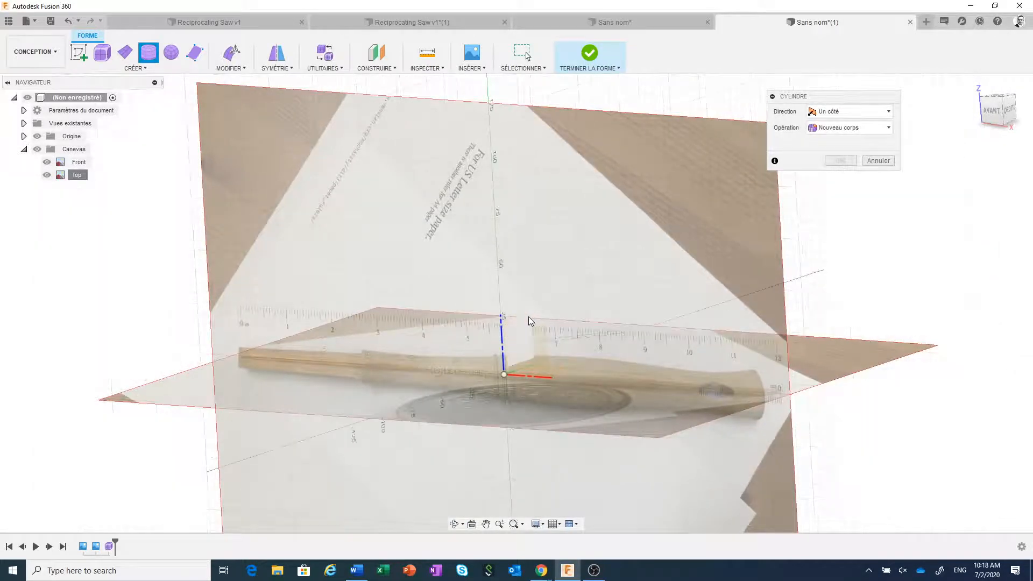
{"action": "left_click", "coordinate": [529, 325]}
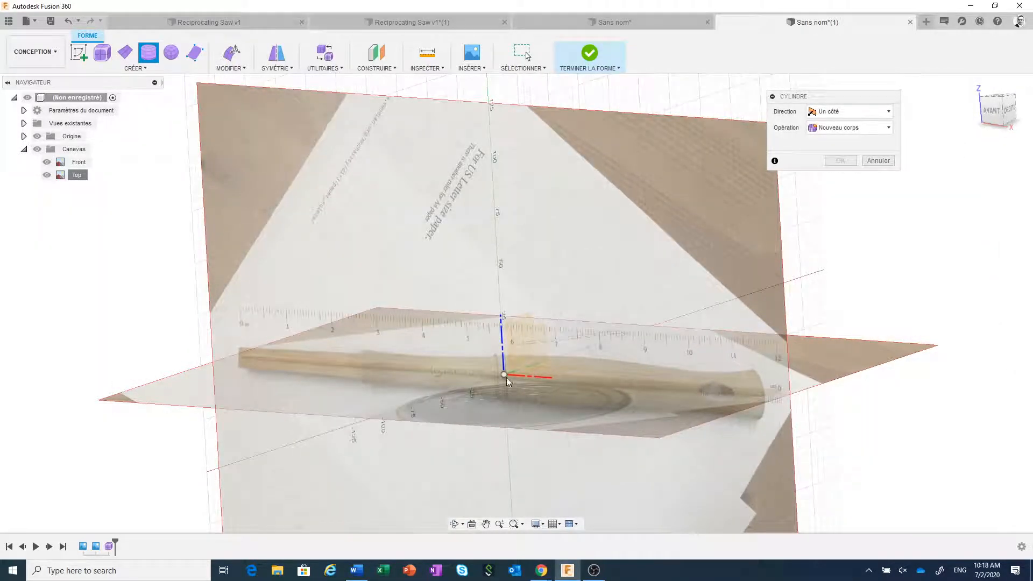
{"action": "scroll", "coordinate": [504, 390], "scroll_direction": "up", "scroll_amount": 2}
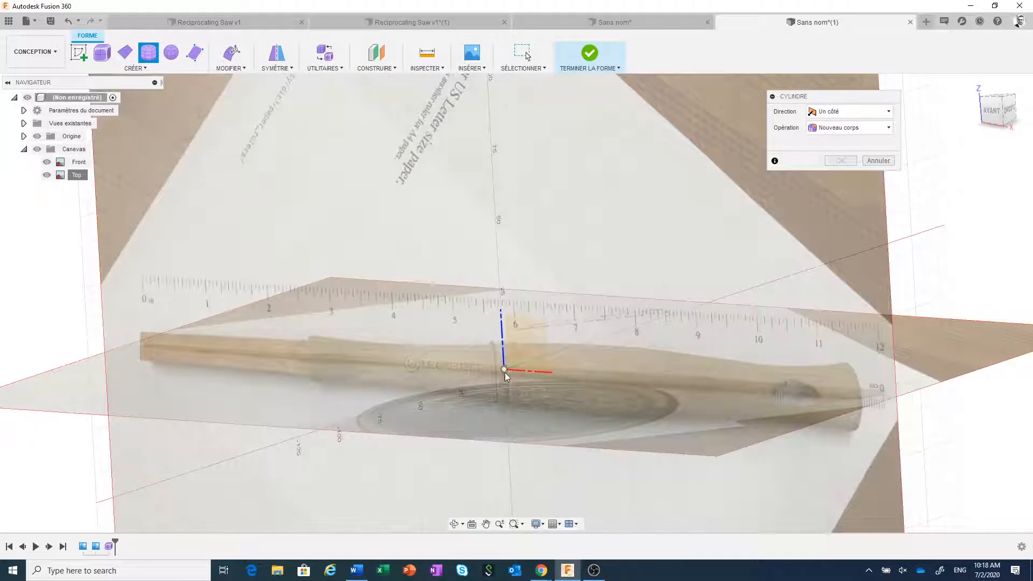
{"action": "left_click", "coordinate": [504, 369]}
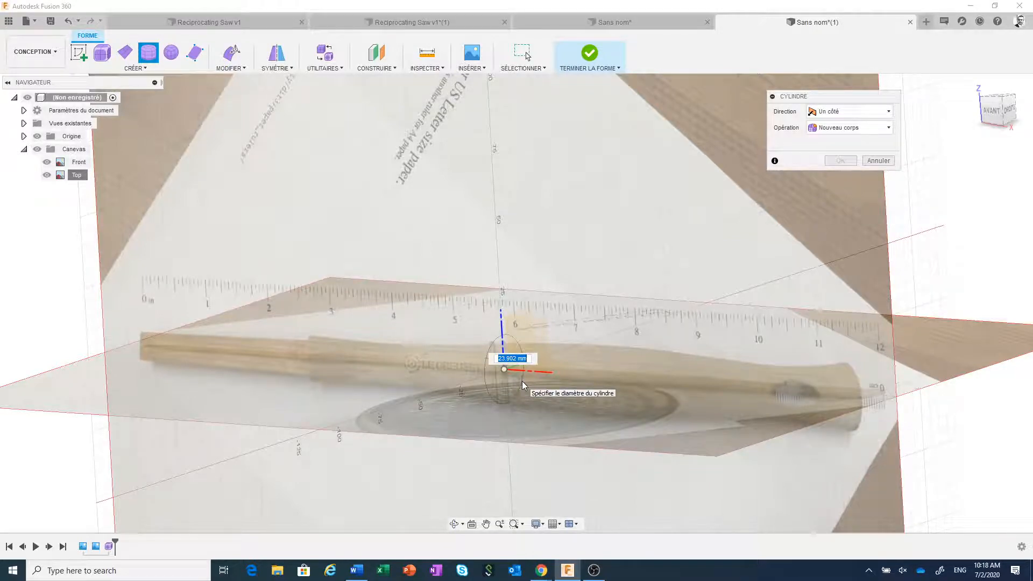
{"action": "left_click", "coordinate": [521, 381]}
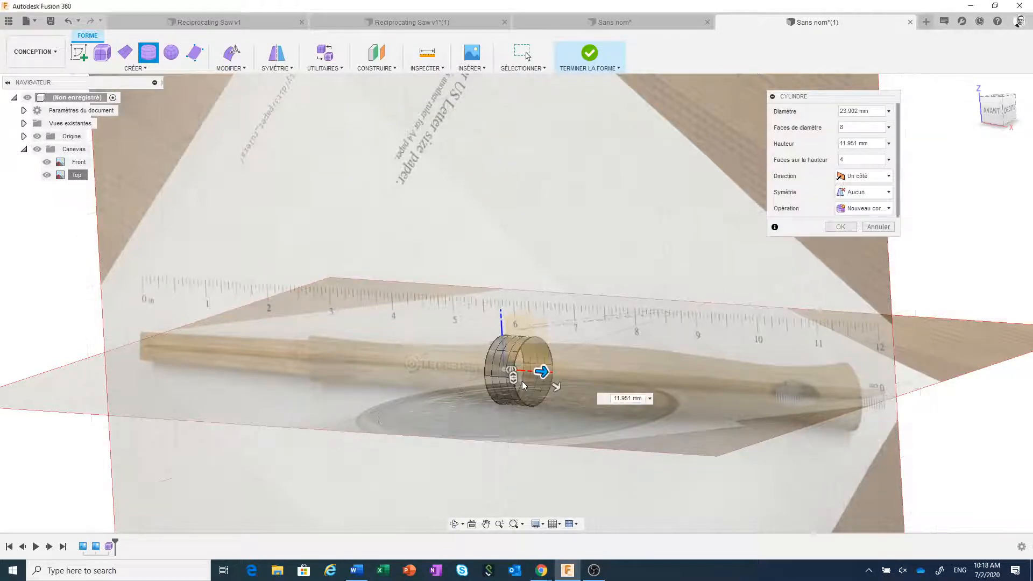
Step: Extend the cylinder about 142.7 mm along the handle to near its thick end and make its direction symmetric
{"action": "left_click", "coordinate": [988, 118]}
{"action": "middle_click_drag", "start_coordinate": [629, 467], "coordinate": [601, 374]}
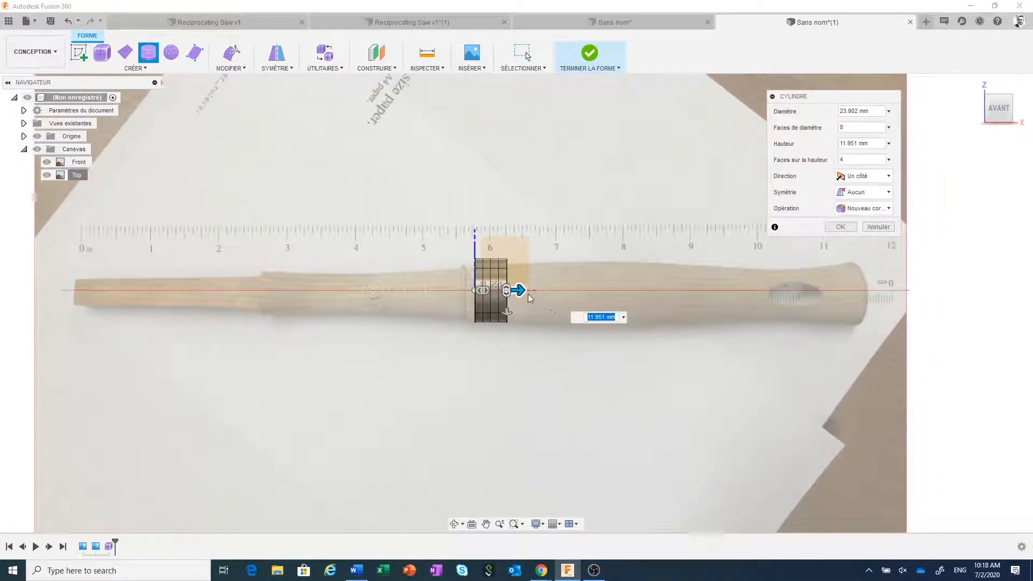
{"action": "left_click_drag", "start_coordinate": [519, 290], "coordinate": [864, 299]}
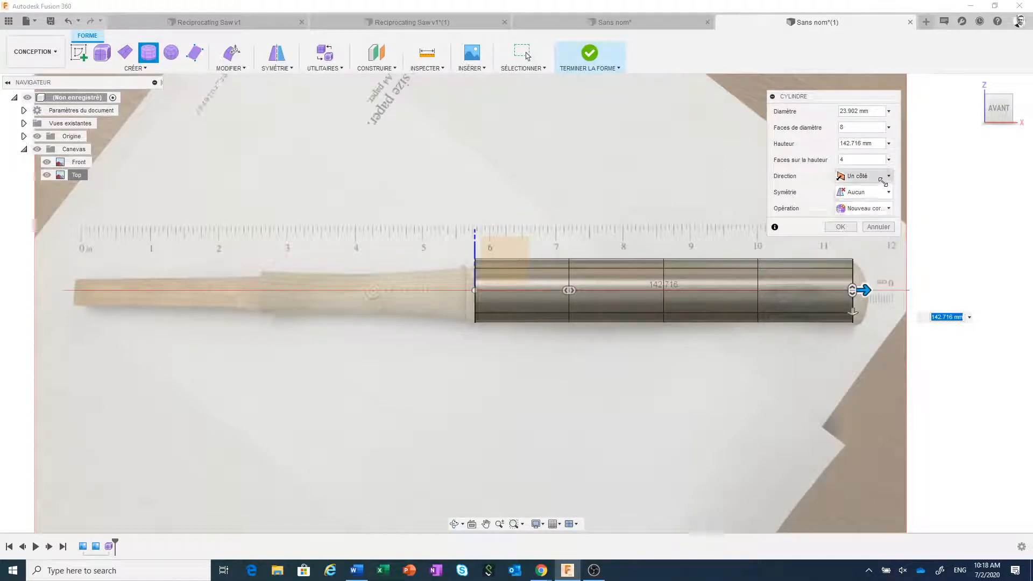
{"action": "left_click", "coordinate": [881, 179]}
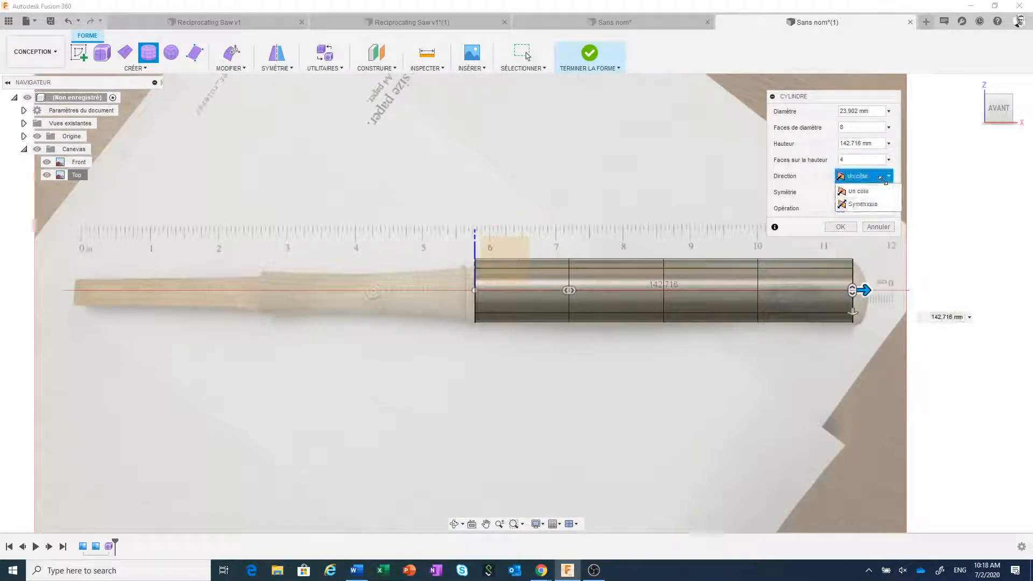
{"action": "left_click", "coordinate": [879, 205]}
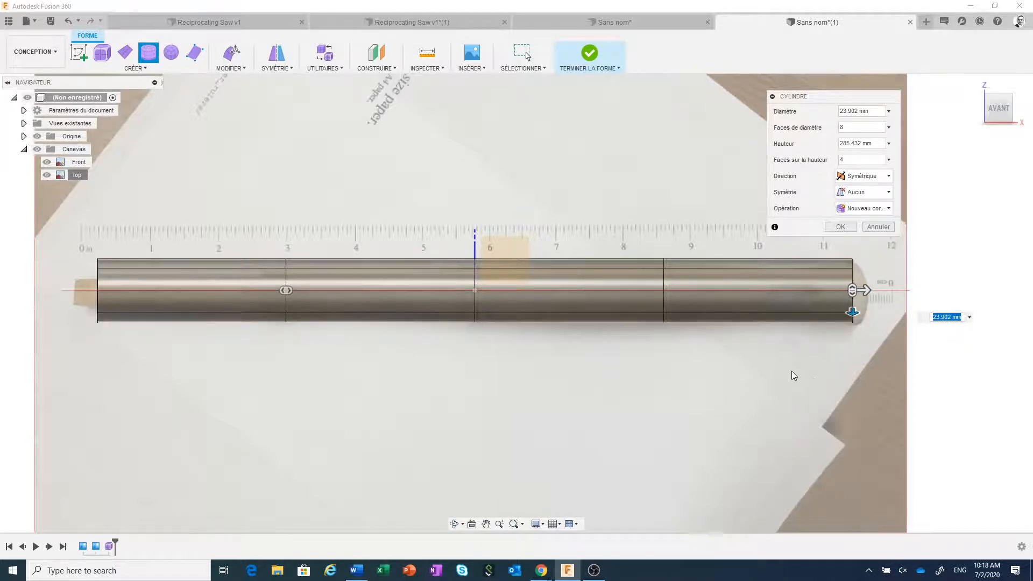
Step: Try mirror symmetry on the cylinder's length, width and height, and set its symmetry back to none
{"action": "scroll", "coordinate": [791, 376], "scroll_direction": "down", "scroll_amount": 2}
{"action": "middle_click_drag", "start_coordinate": [782, 372], "coordinate": [748, 389], "text": "shift"}
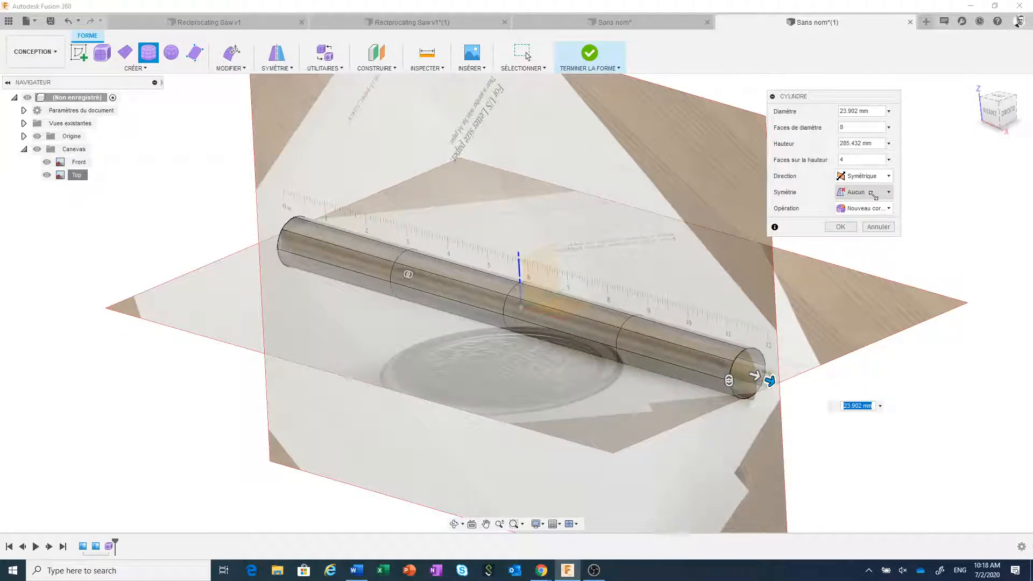
{"action": "left_click", "coordinate": [874, 194]}
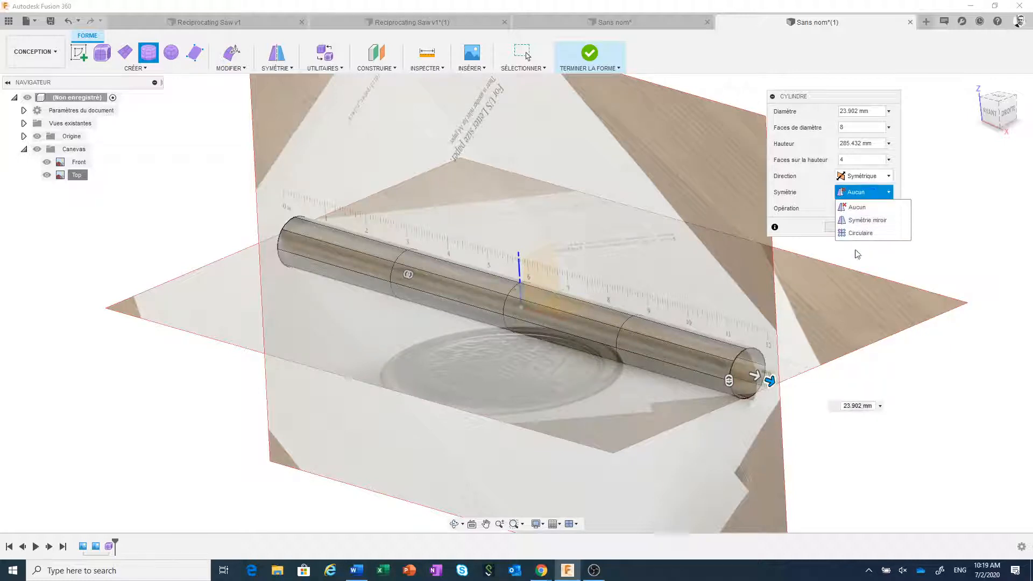
{"action": "left_click", "coordinate": [856, 222]}
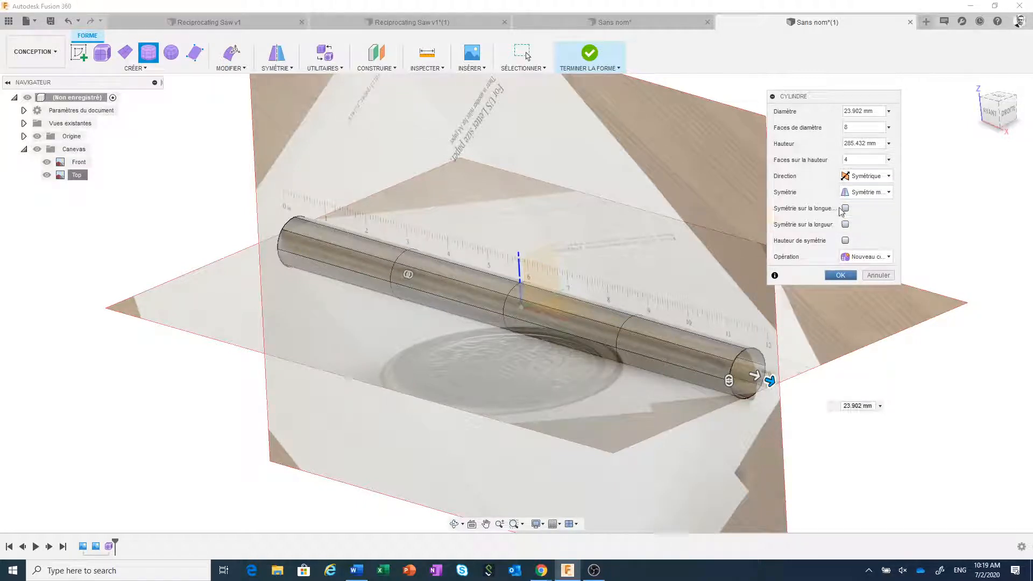
{"action": "left_click", "coordinate": [845, 208]}
{"action": "left_click", "coordinate": [845, 225]}
{"action": "left_click", "coordinate": [845, 241]}
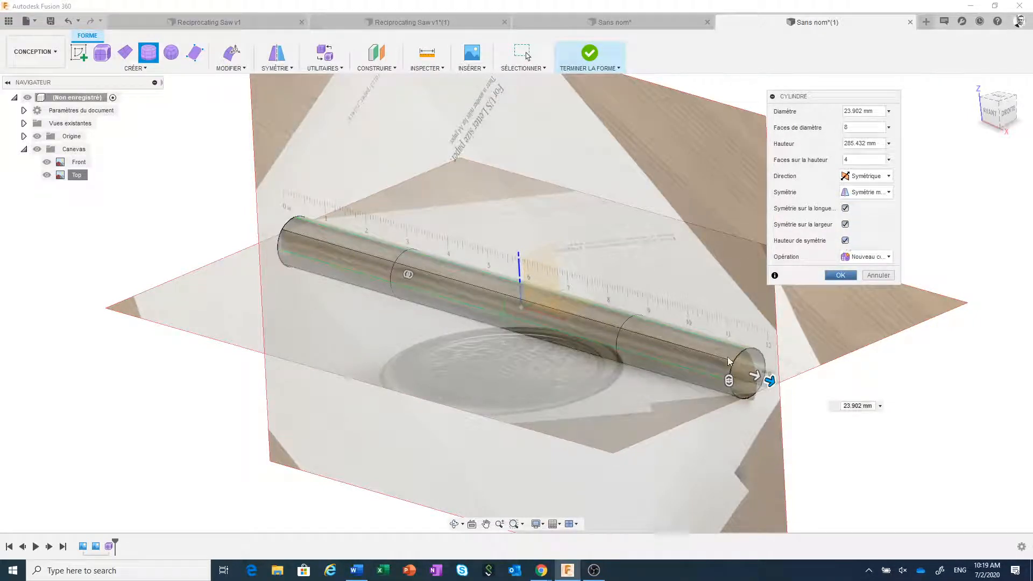
{"action": "scroll", "coordinate": [730, 362], "scroll_direction": "up", "scroll_amount": 2}
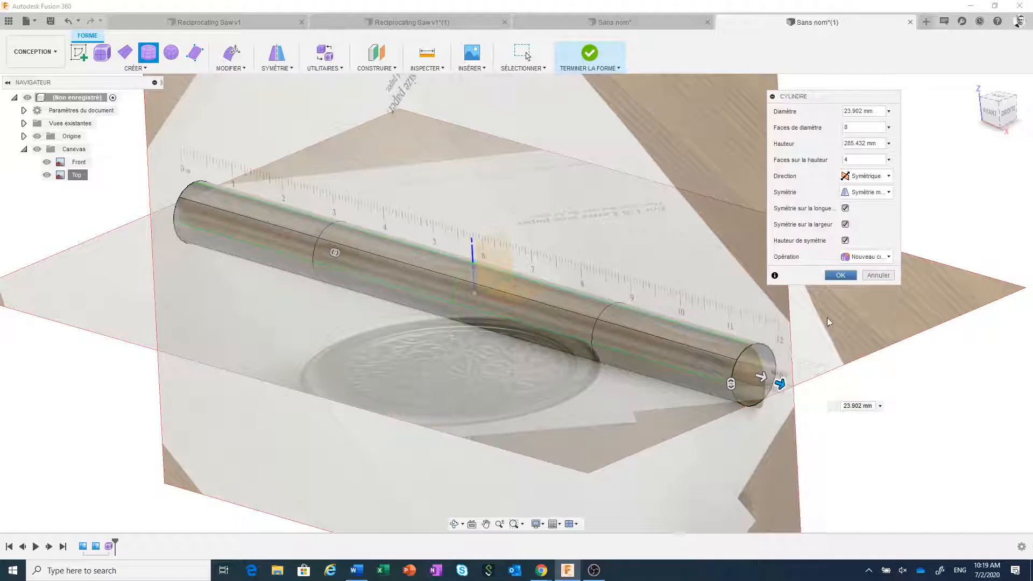
{"action": "left_click", "coordinate": [876, 195]}
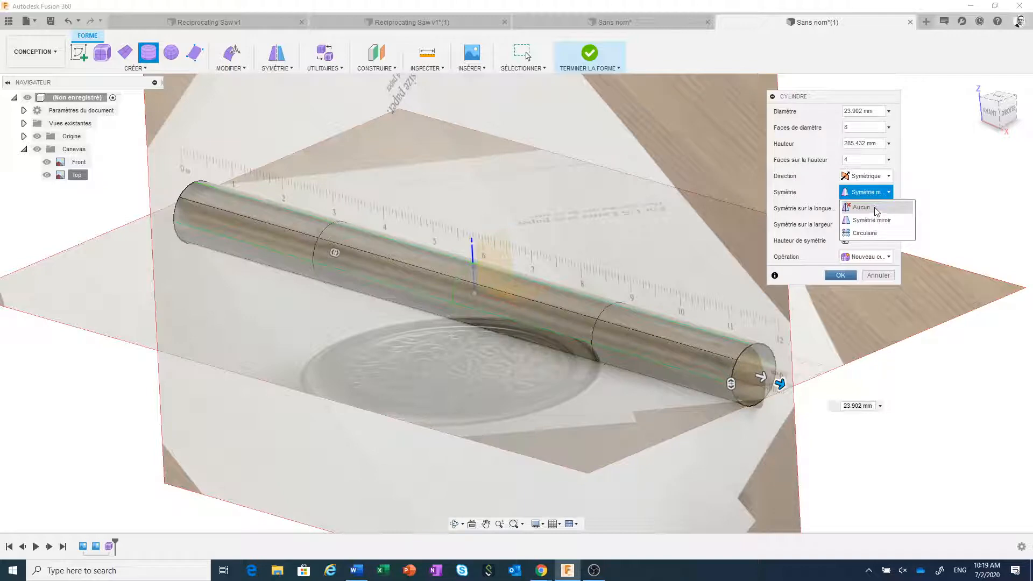
{"action": "left_click", "coordinate": [877, 209]}
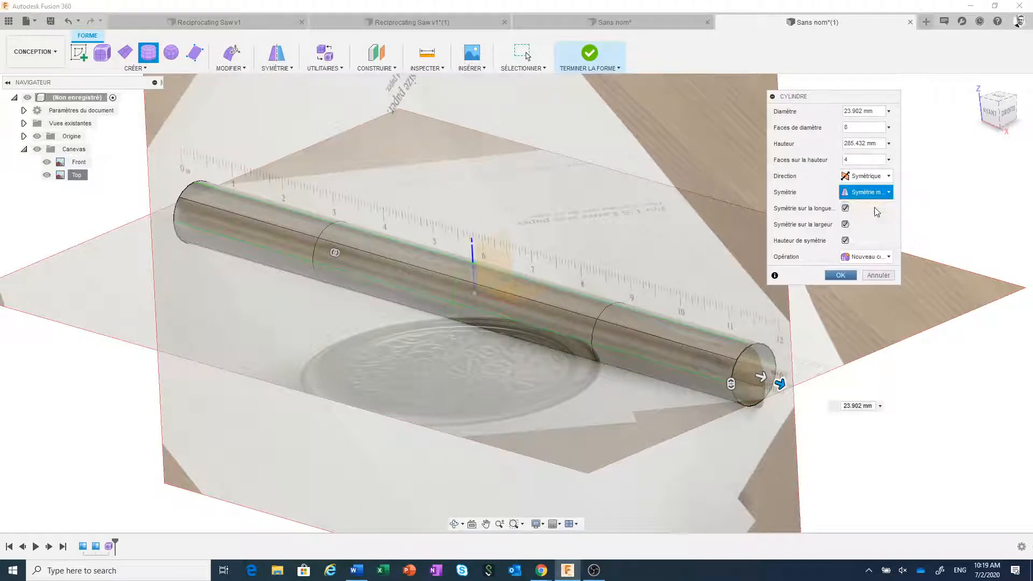
Step: Increase the cylinder's height faces to 8 and accept the cylinder
{"action": "left_click", "coordinate": [991, 114]}
{"action": "scroll", "coordinate": [675, 435], "scroll_direction": "down", "scroll_amount": 2}
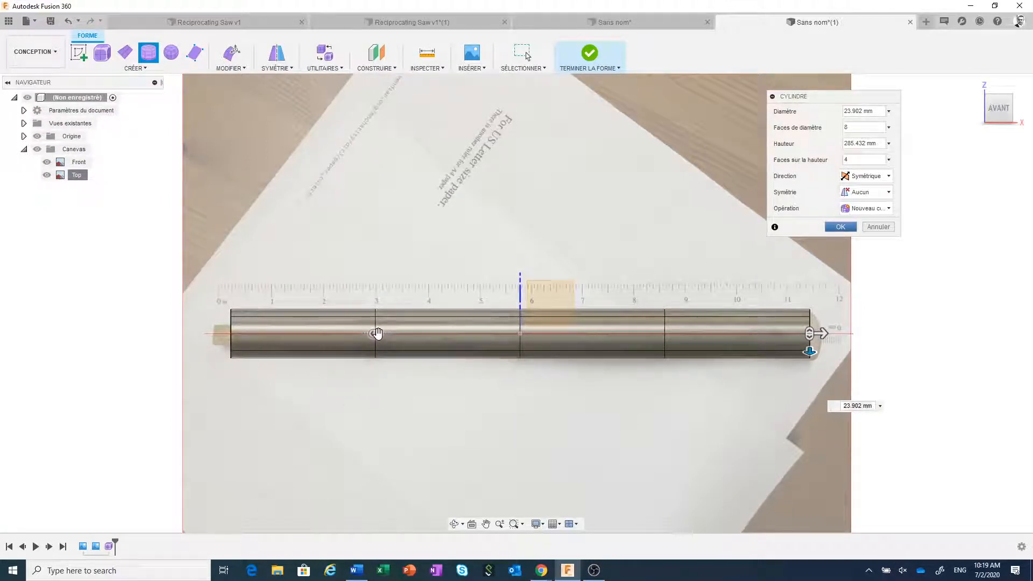
{"action": "left_click_drag", "start_coordinate": [377, 333], "coordinate": [445, 335]}
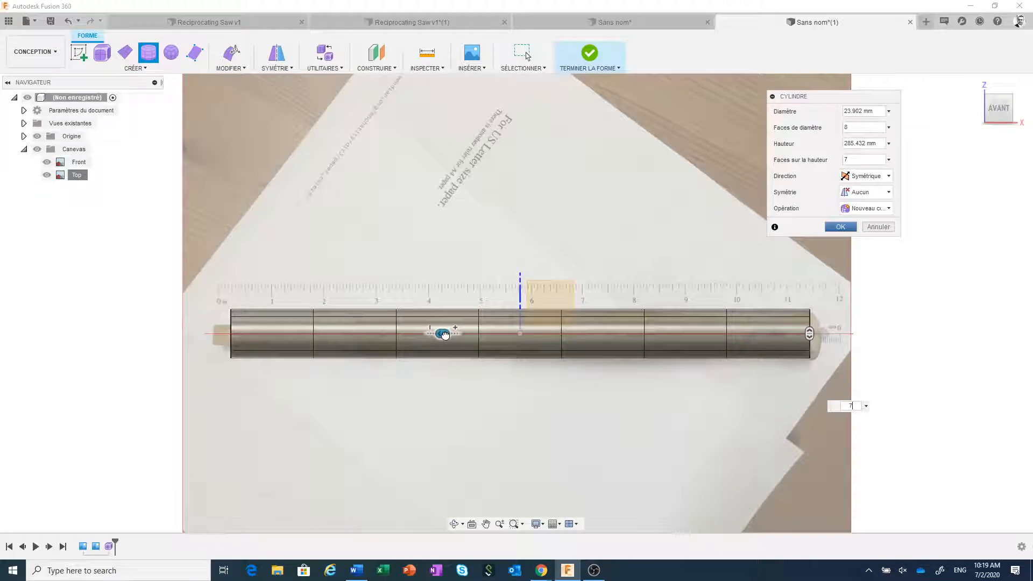
{"action": "left_click_drag", "start_coordinate": [442, 334], "coordinate": [472, 334]}
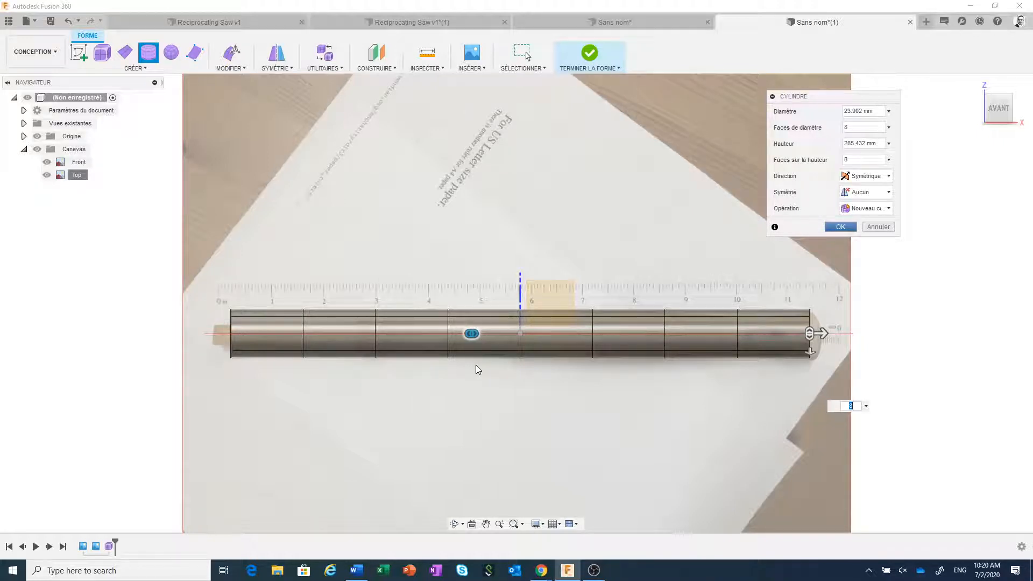
{"action": "left_click", "coordinate": [838, 227]}
Step: Delete the two rings of faces at the cylinder's end over the narrow tang, up to the 3 inch mark
{"action": "scroll", "coordinate": [326, 423], "scroll_direction": "up", "scroll_amount": 3}
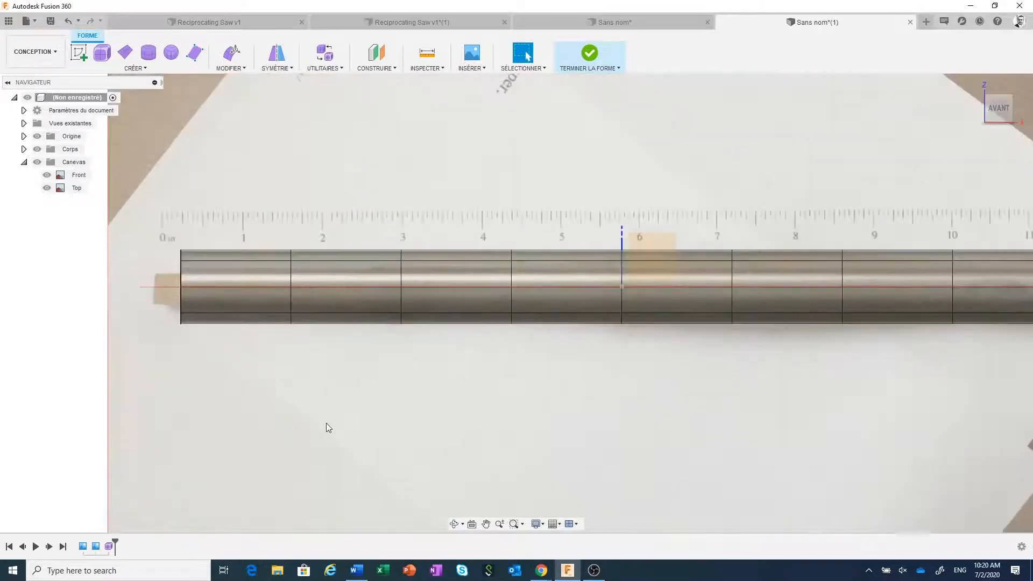
{"action": "scroll", "coordinate": [326, 422], "scroll_direction": "down", "scroll_amount": 1}
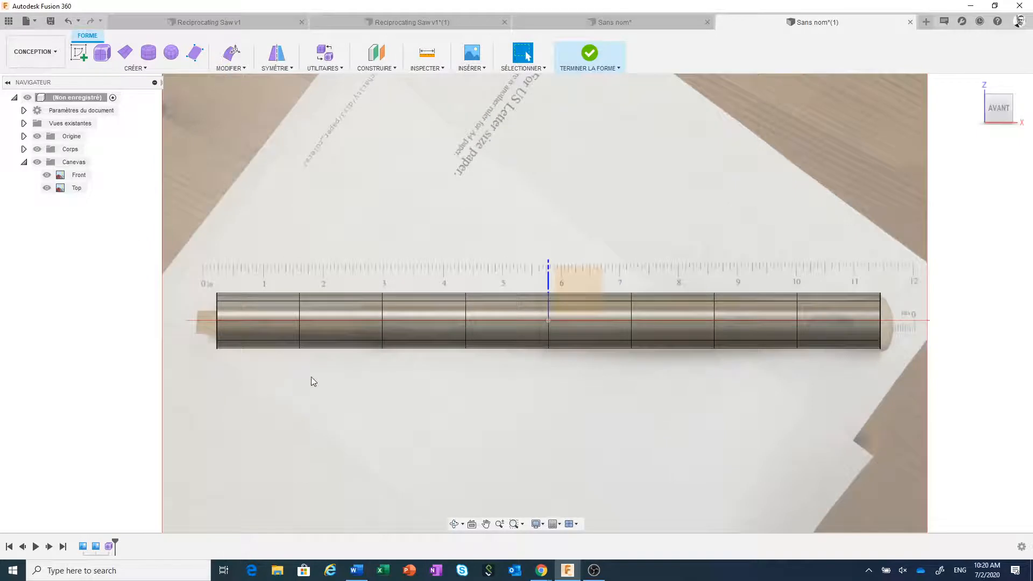
{"action": "middle_click_drag", "start_coordinate": [311, 377], "coordinate": [412, 382]}
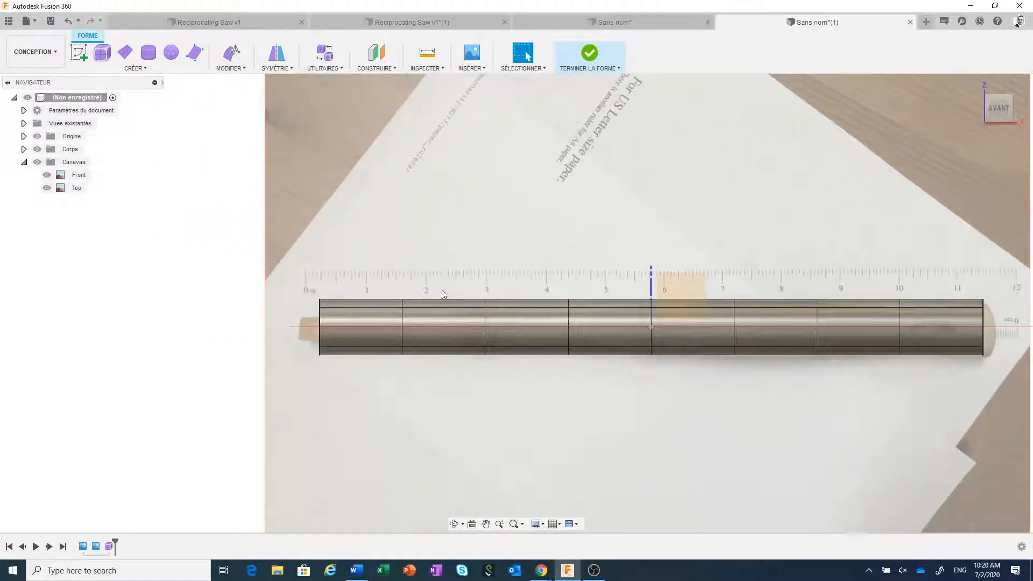
{"action": "left_click_drag", "start_coordinate": [442, 289], "coordinate": [309, 391]}
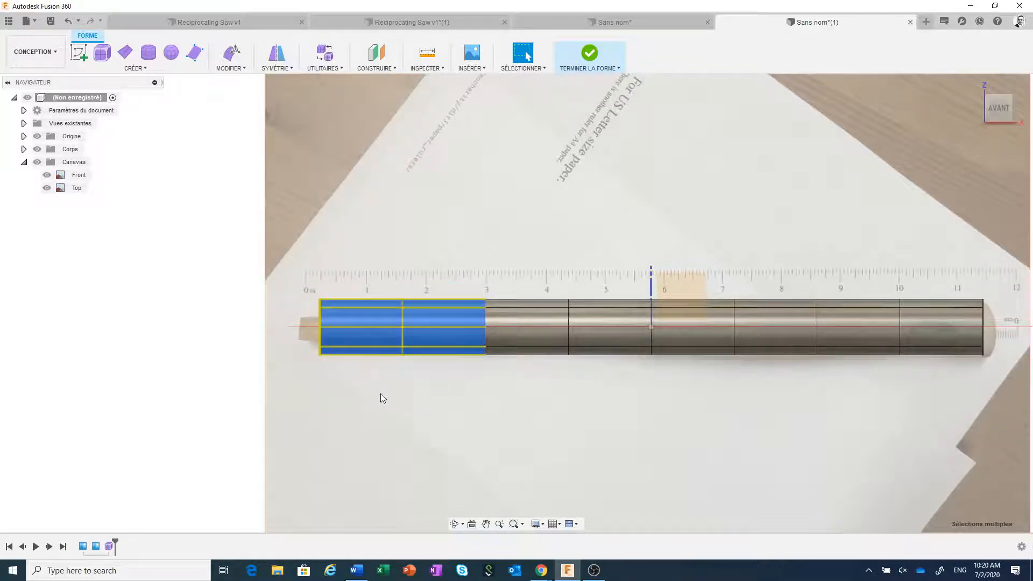
{"action": "right_click", "coordinate": [383, 398]}
{"action": "left_click", "coordinate": [354, 379]}
Step: Move the cylinder's open edge loop from the 3 inch mark outward to the handle's shoulder, near 2.6 inches
{"action": "scroll", "coordinate": [469, 383], "scroll_direction": "up", "scroll_amount": 2}
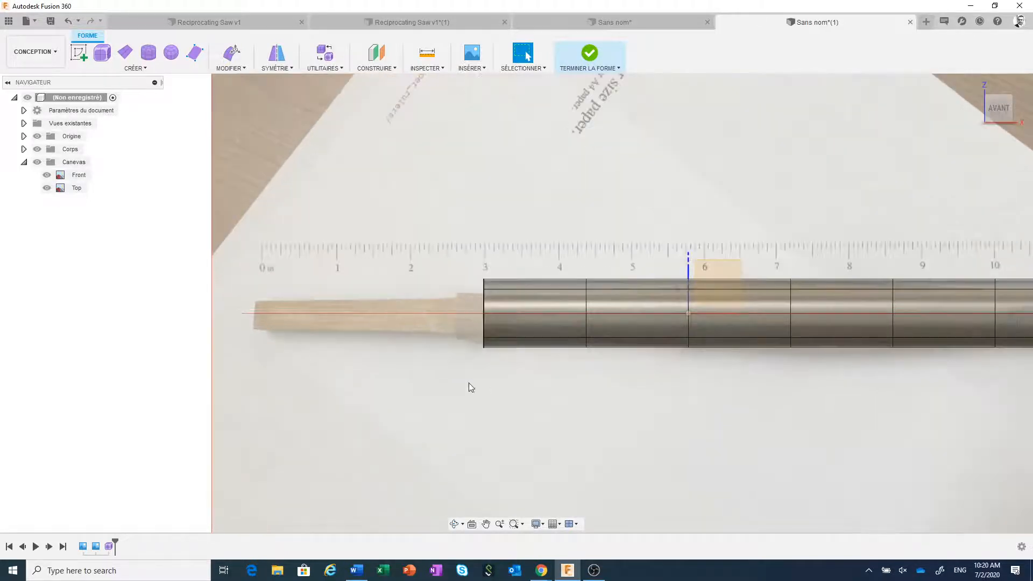
{"action": "double_click", "coordinate": [482, 302]}
{"action": "right_click", "coordinate": [483, 302]}
{"action": "left_click", "coordinate": [516, 286]}
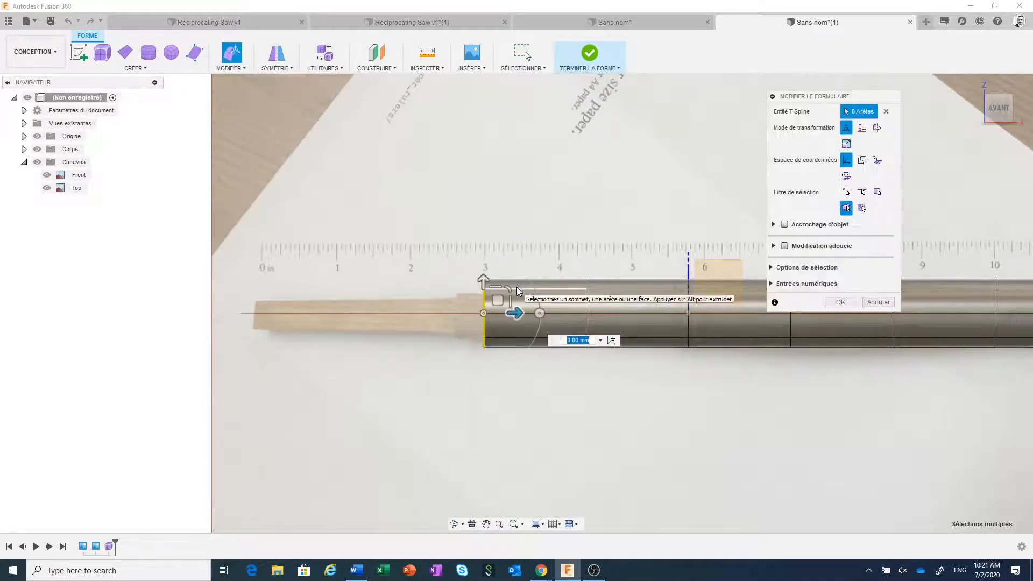
{"action": "left_click_drag", "start_coordinate": [515, 313], "coordinate": [490, 321]}
Step: Scale the edge loop near the 4.3 inch mark uniformly to about 0.58 to narrow the neck, and accept the form edit
{"action": "middle_click_drag", "start_coordinate": [578, 381], "coordinate": [514, 413]}
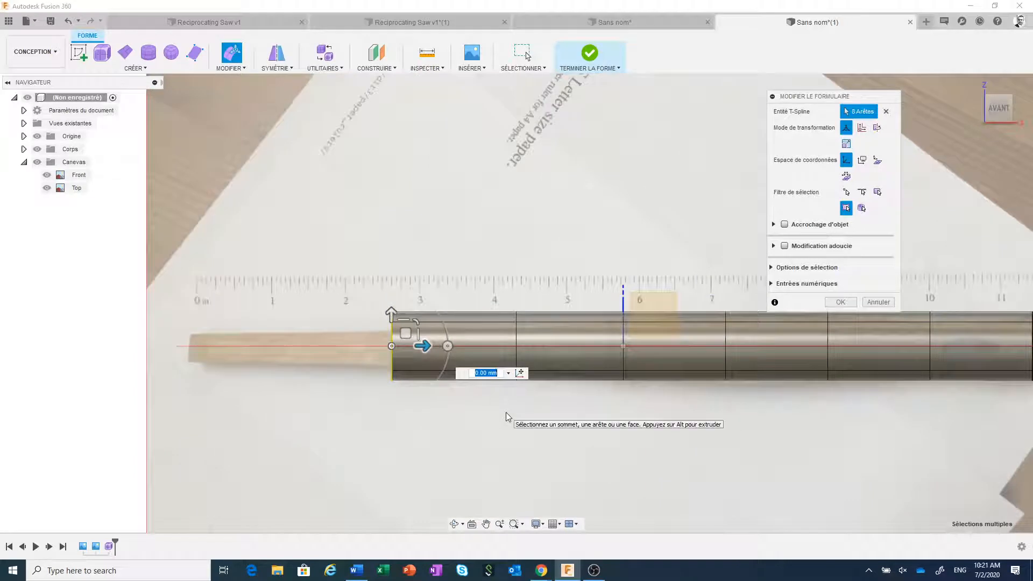
{"action": "left_click", "coordinate": [515, 337]}
{"action": "scroll", "coordinate": [514, 377], "scroll_direction": "up", "scroll_amount": 3}
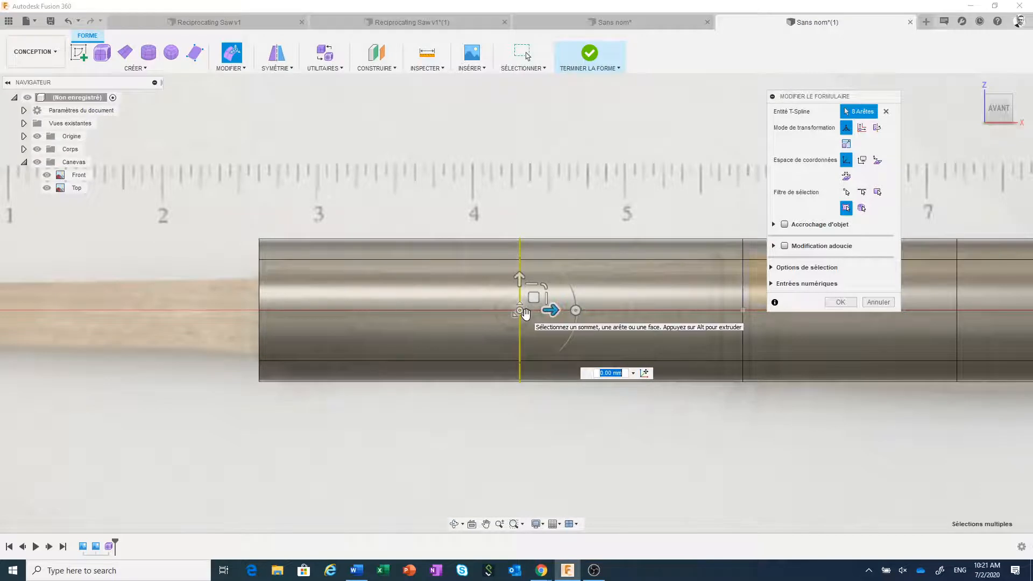
{"action": "left_click_drag", "start_coordinate": [525, 313], "coordinate": [512, 293]}
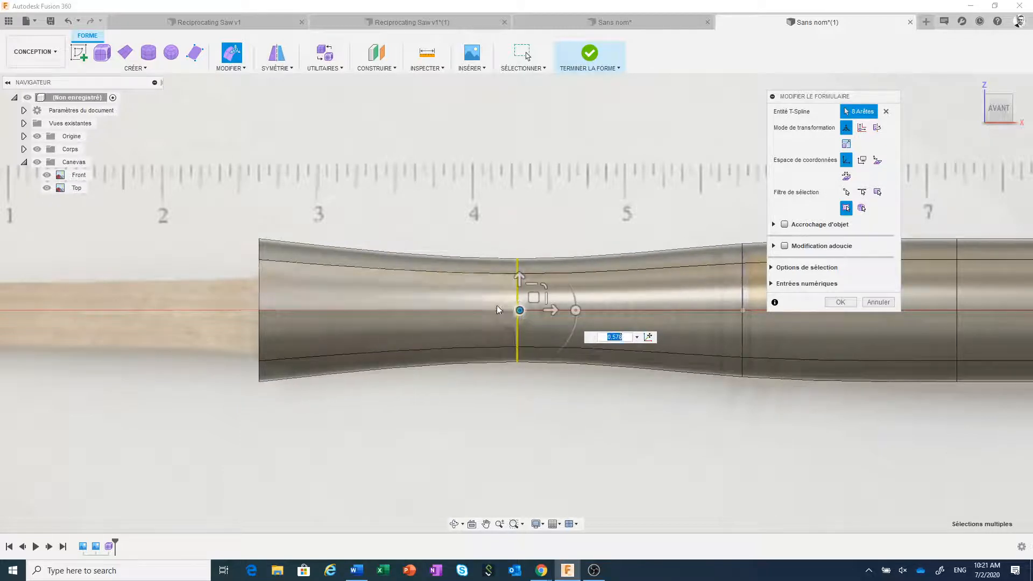
{"action": "left_click", "coordinate": [840, 302]}
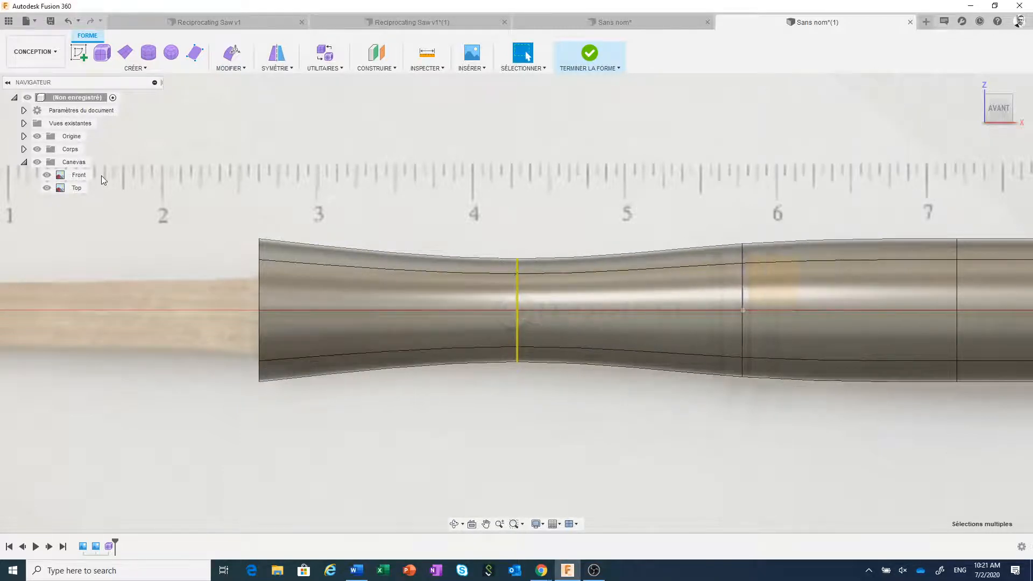
Step: Edit the Front canvas, shifting it upward with an X distance of 1.616 mm to align the handle with the cylinder, and accept
{"action": "left_click", "coordinate": [78, 176]}
{"action": "right_click", "coordinate": [76, 179]}
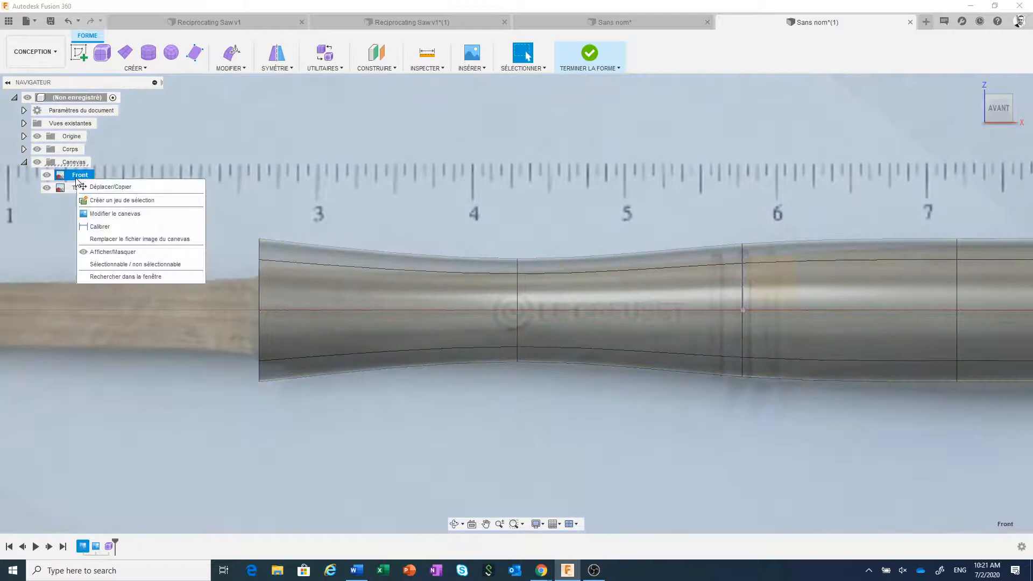
{"action": "left_click", "coordinate": [98, 213]}
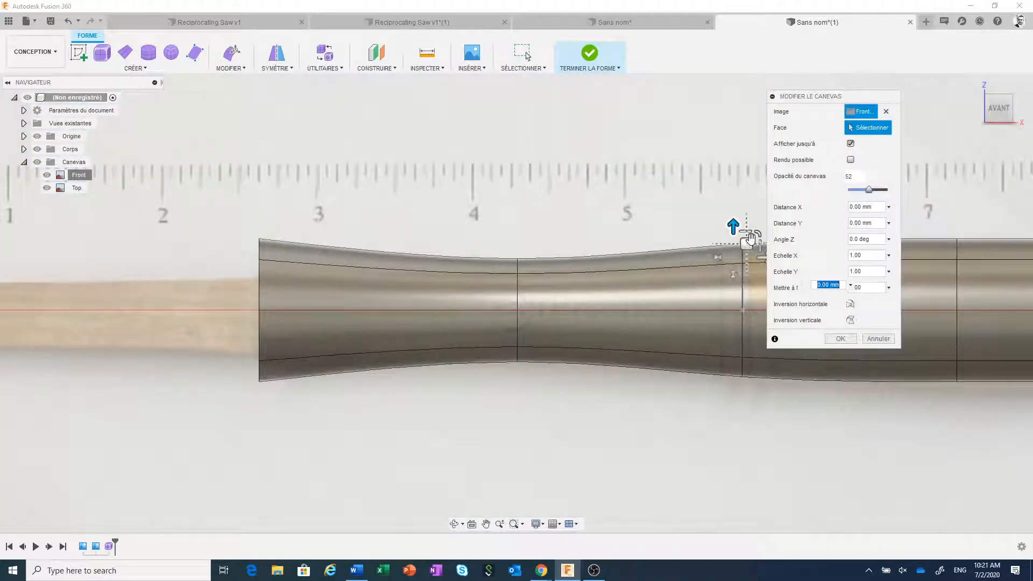
{"action": "left_click_drag", "start_coordinate": [746, 243], "coordinate": [746, 233]}
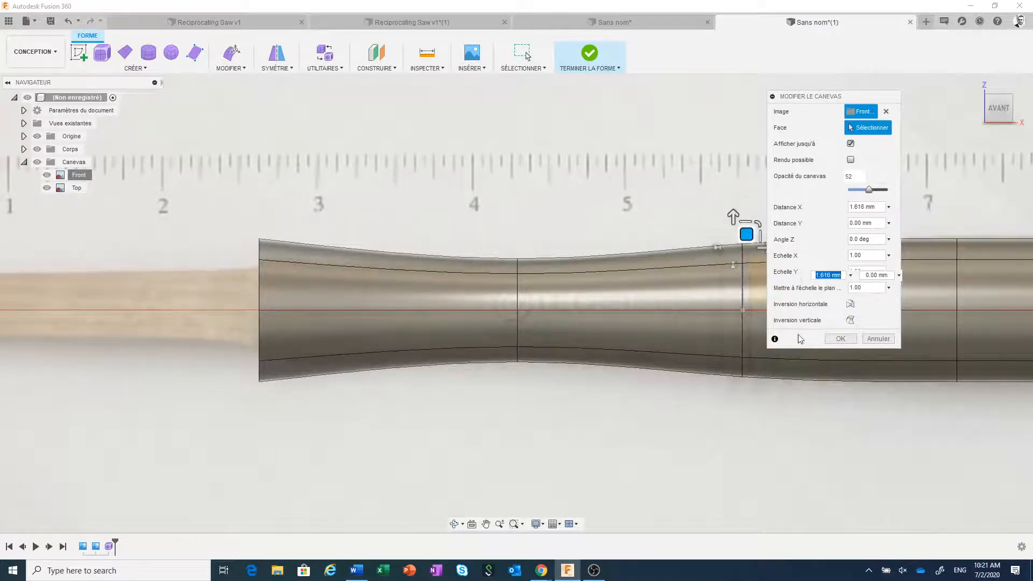
{"action": "left_click", "coordinate": [833, 339]}
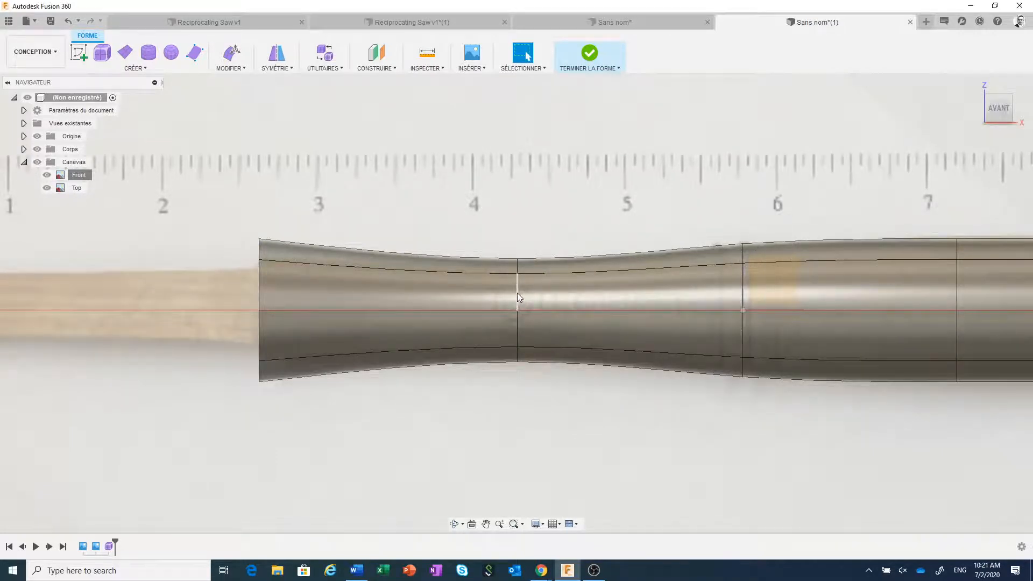
Step: Start a form edit on the edge loop near the 5.8 inch mark and scale it down uniformly to the front outline
{"action": "double_click", "coordinate": [742, 293]}
{"action": "right_click", "coordinate": [742, 294]}
{"action": "left_click", "coordinate": [776, 279]}
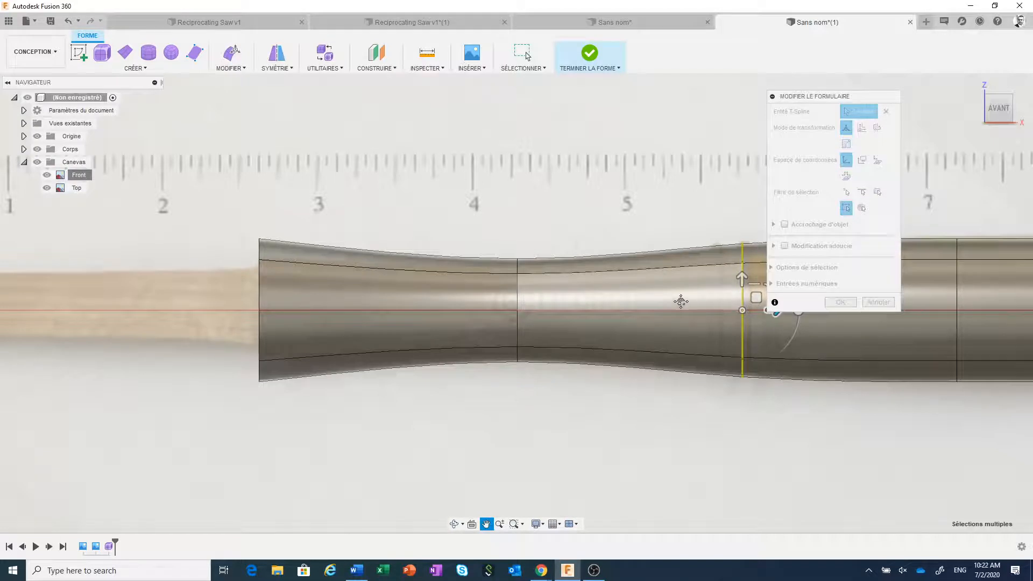
{"action": "middle_click_drag", "start_coordinate": [680, 301], "coordinate": [597, 300]}
{"action": "left_click_drag", "start_coordinate": [662, 311], "coordinate": [662, 291]}
Step: Scale the edge loop near the 7.2 inch mark uniformly and slightly to match the front canvas outline
{"action": "middle_click_drag", "start_coordinate": [718, 408], "coordinate": [504, 389]}
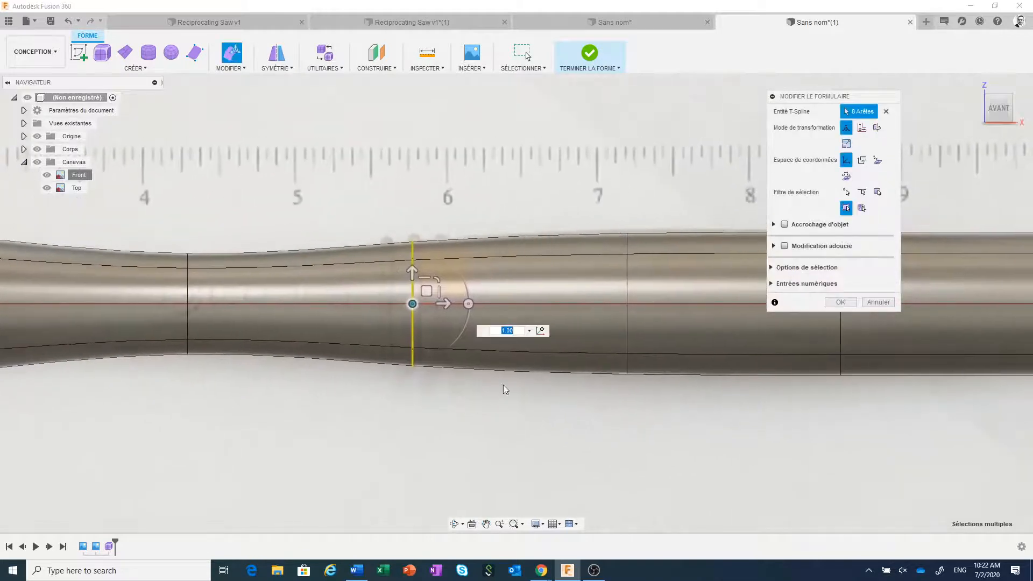
{"action": "double_click", "coordinate": [625, 278]}
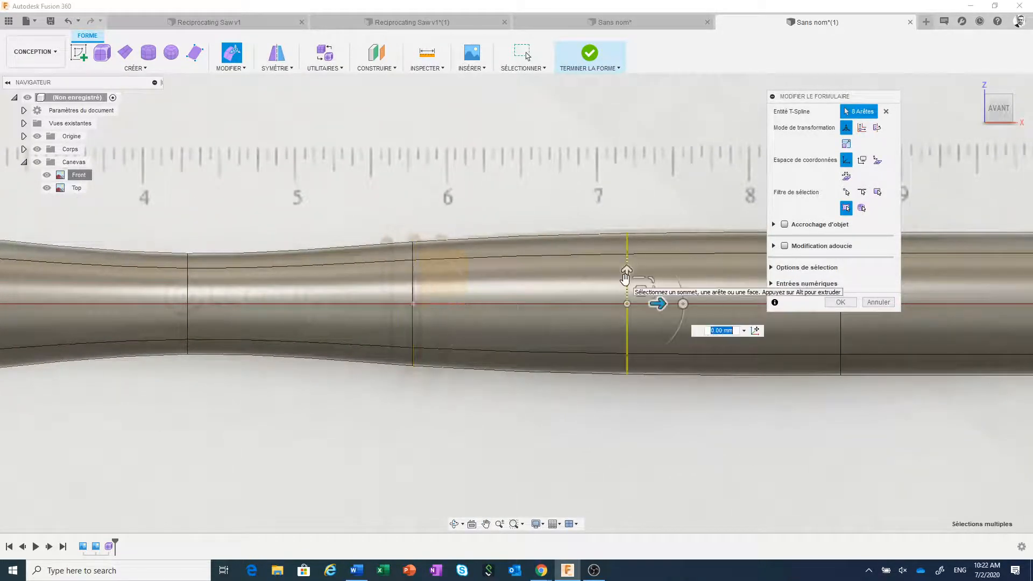
{"action": "left_click_drag", "start_coordinate": [628, 306], "coordinate": [633, 306]}
Step: Scale the edge loop near the 8.6 inch mark uniformly to about 0.96 to match the front canvas
{"action": "scroll", "coordinate": [652, 343], "scroll_direction": "down", "scroll_amount": 3}
{"action": "middle_click_drag", "start_coordinate": [713, 345], "coordinate": [654, 325]}
{"action": "scroll", "coordinate": [647, 330], "scroll_direction": "up", "scroll_amount": 5}
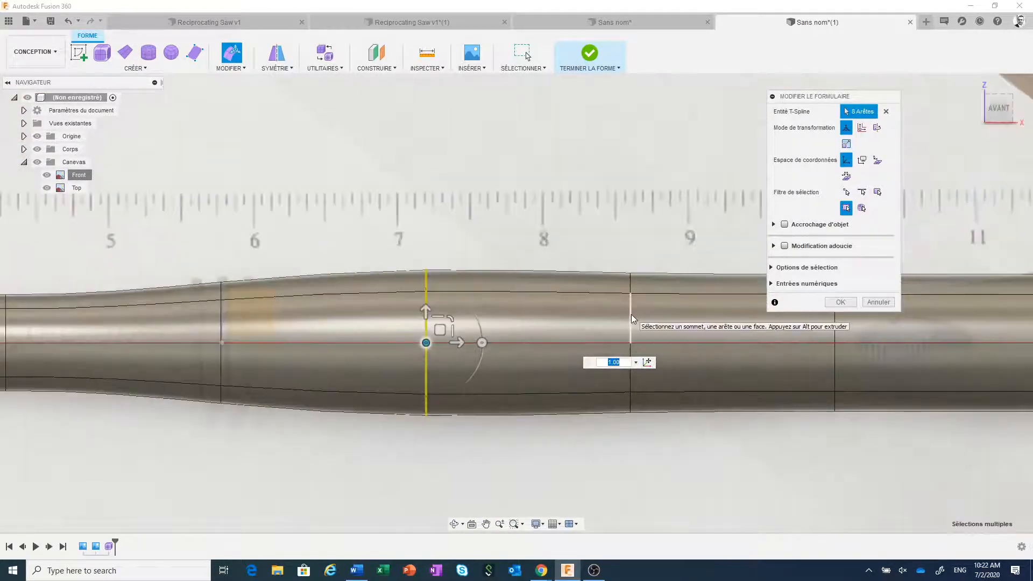
{"action": "double_click", "coordinate": [630, 315]}
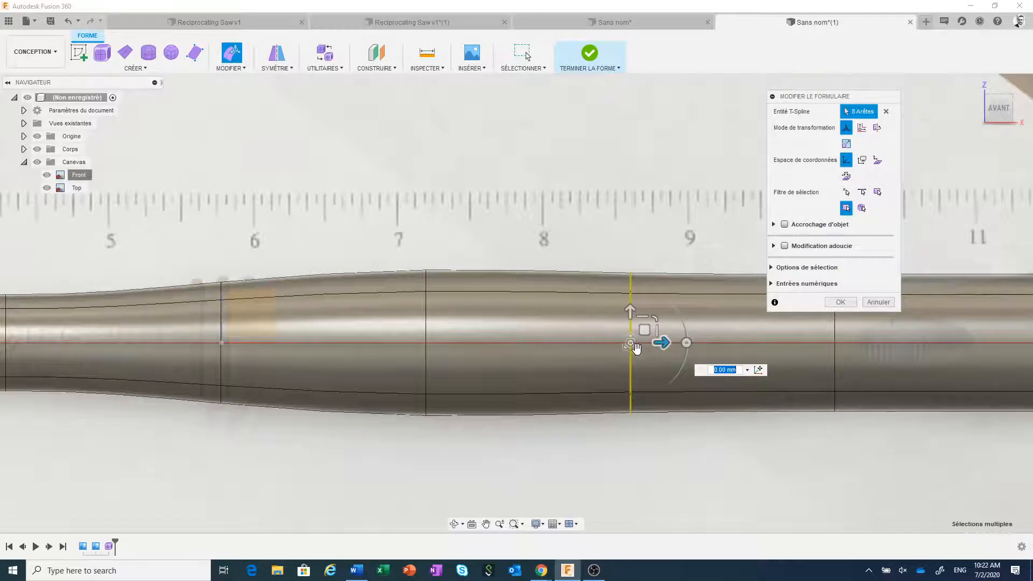
{"action": "mouse_move", "coordinate": [636, 348]}
{"action": "left_mouse_down"}
{"action": "mouse_move", "coordinate": [632, 331]}
{"action": "mouse_move", "coordinate": [630, 344]}
{"action": "left_mouse_up"}
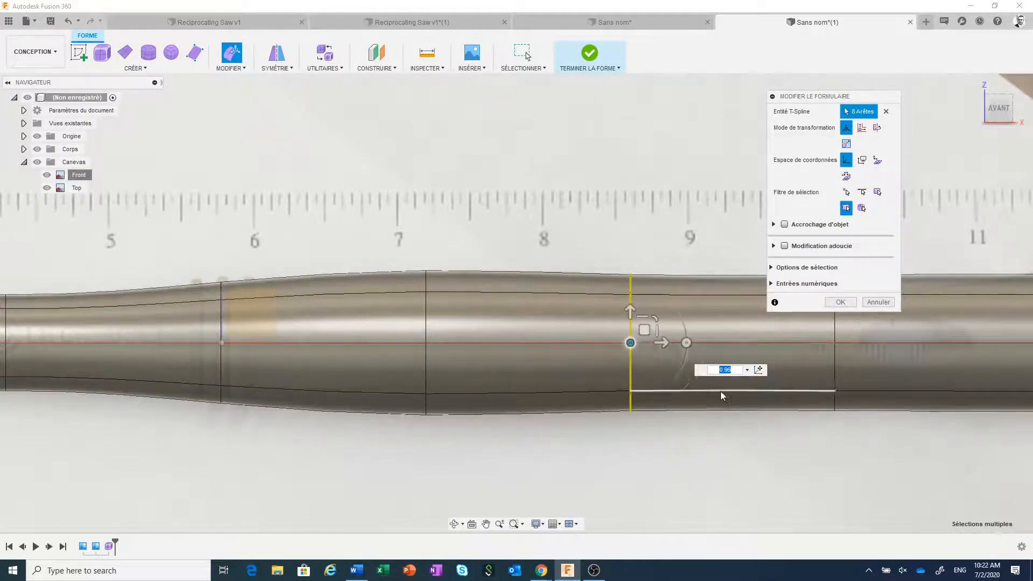
Step: Scale the edge loop at the 10 inch mark uniformly to about 0.753 to narrow the handle on the front canvas
{"action": "scroll", "coordinate": [721, 391], "scroll_direction": "down", "scroll_amount": 2}
{"action": "middle_click_drag", "start_coordinate": [721, 391], "coordinate": [520, 388]}
{"action": "scroll", "coordinate": [647, 338], "scroll_direction": "up", "scroll_amount": 2}
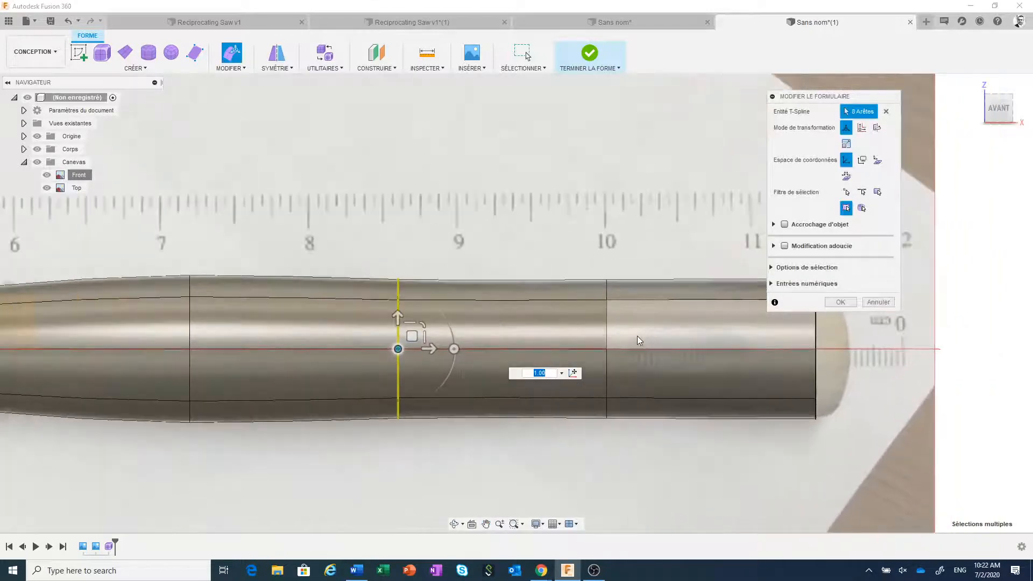
{"action": "double_click", "coordinate": [608, 327]}
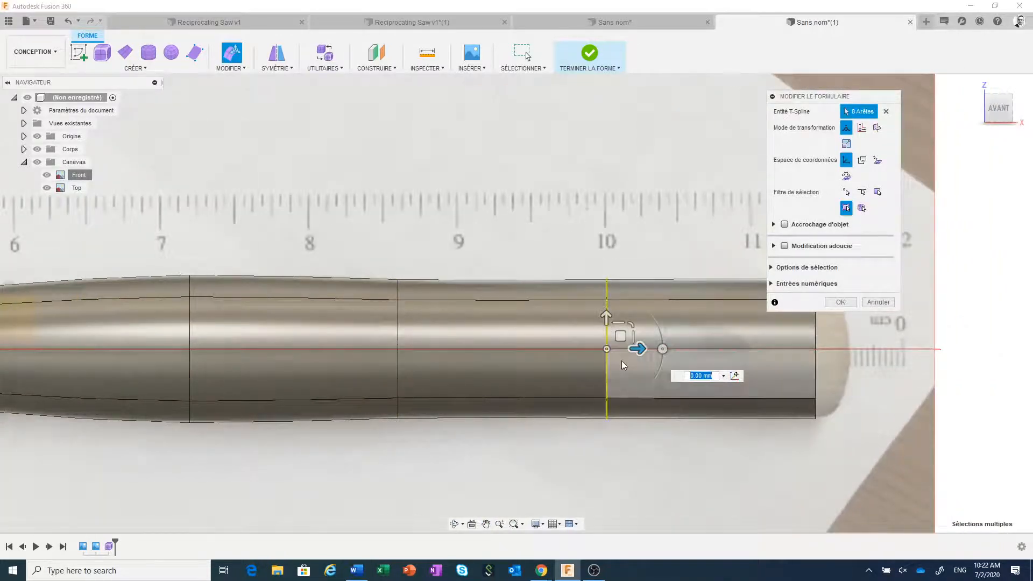
{"action": "left_click_drag", "start_coordinate": [608, 349], "coordinate": [607, 302]}
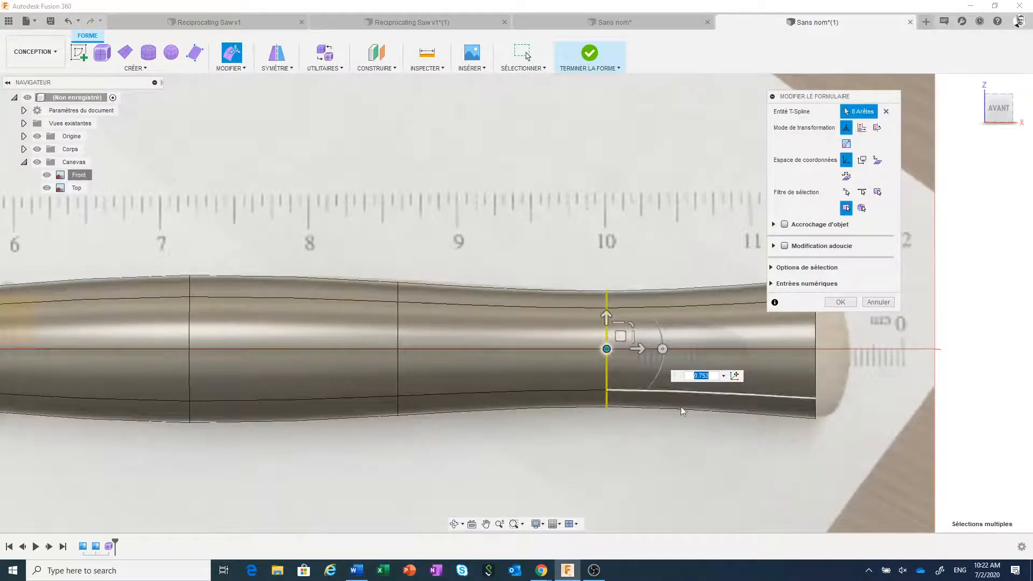
Step: Scale the open end loop past the 11 inch mark uniformly to about 1.049 to match the handle's flared end
{"action": "scroll", "coordinate": [685, 420], "scroll_direction": "down", "scroll_amount": 2}
{"action": "middle_click_drag", "start_coordinate": [686, 420], "coordinate": [576, 408]}
{"action": "scroll", "coordinate": [628, 414], "scroll_direction": "up", "scroll_amount": 3}
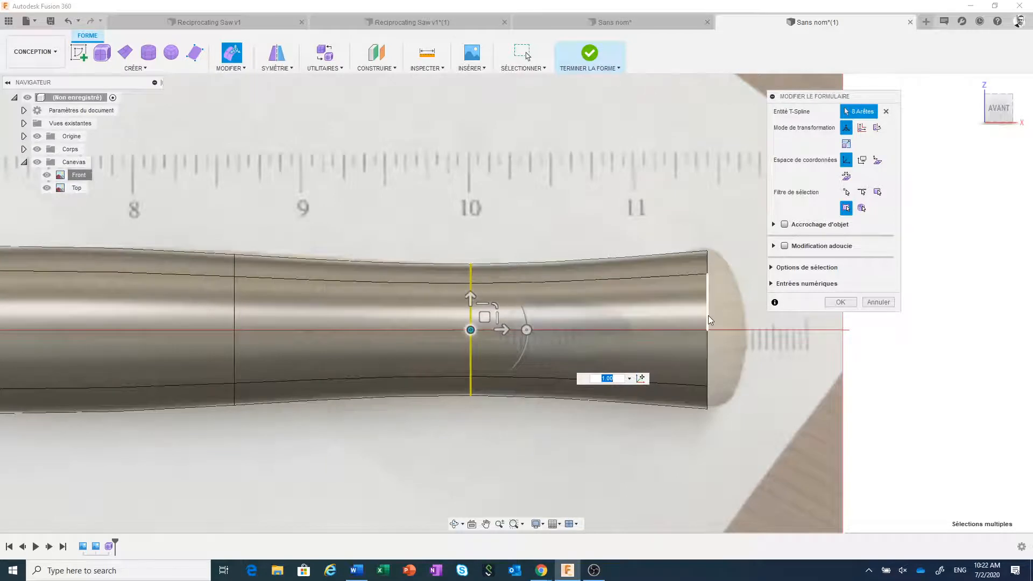
{"action": "left_click", "coordinate": [708, 317]}
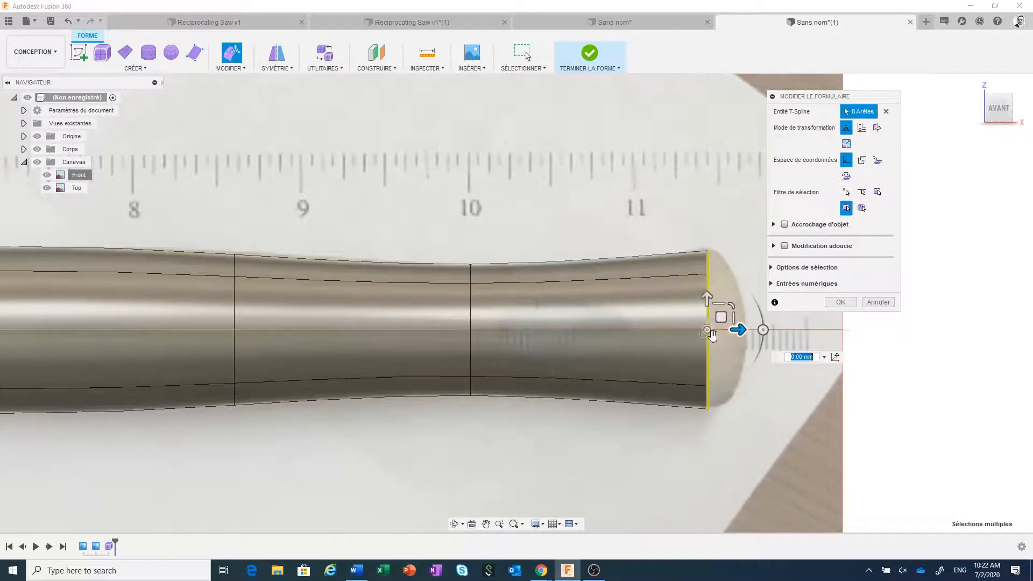
{"action": "left_click_drag", "start_coordinate": [713, 335], "coordinate": [708, 328]}
Step: Scale the open shoulder loop near the 2.6 inch mark uniformly to about 0.833 to match the front canvas
{"action": "scroll", "coordinate": [640, 361], "scroll_direction": "down", "scroll_amount": 3}
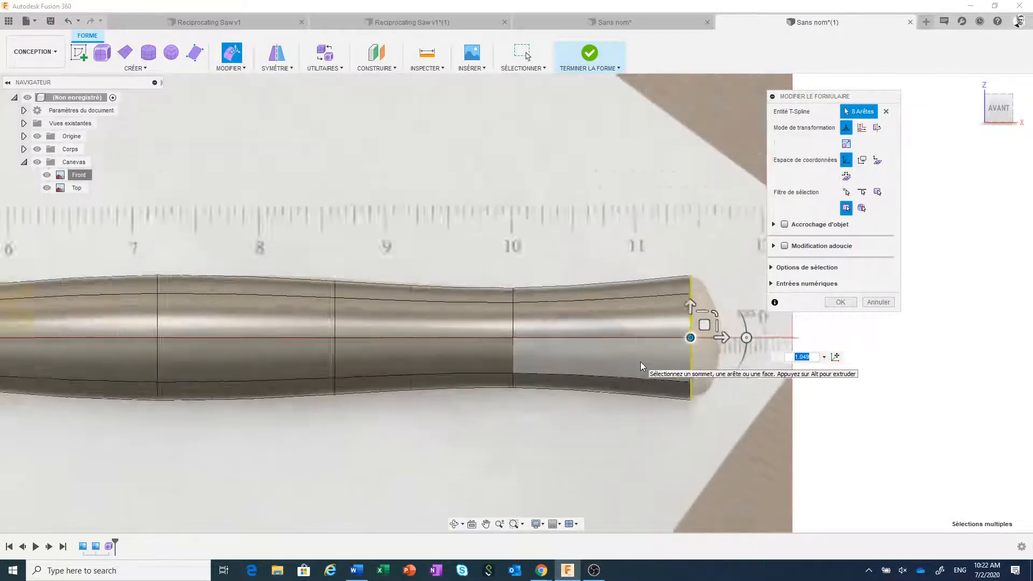
{"action": "scroll", "coordinate": [618, 364], "scroll_direction": "down", "scroll_amount": 5}
{"action": "scroll", "coordinate": [410, 435], "scroll_direction": "up", "scroll_amount": 6}
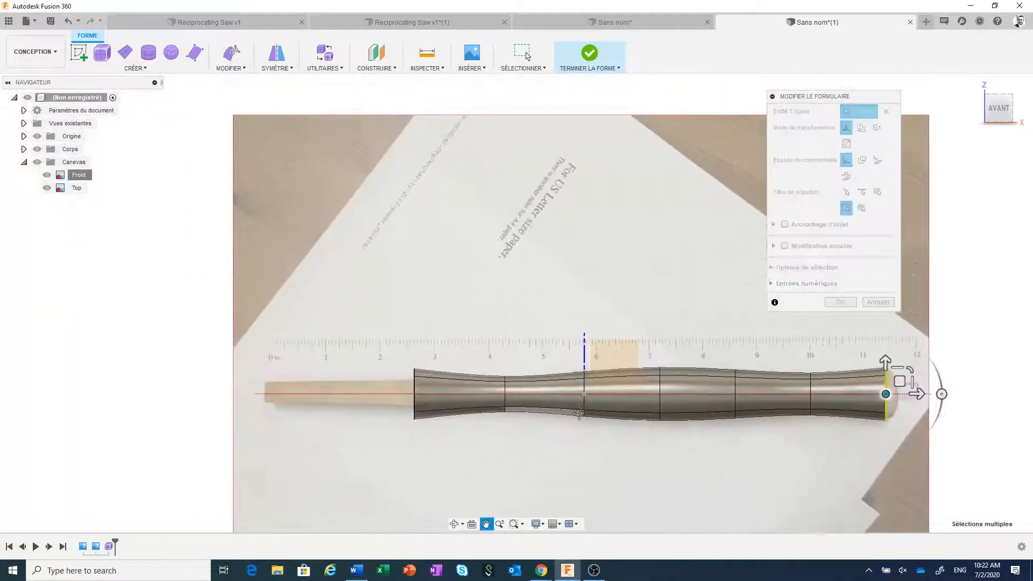
{"action": "scroll", "coordinate": [437, 385], "scroll_direction": "up", "scroll_amount": 5}
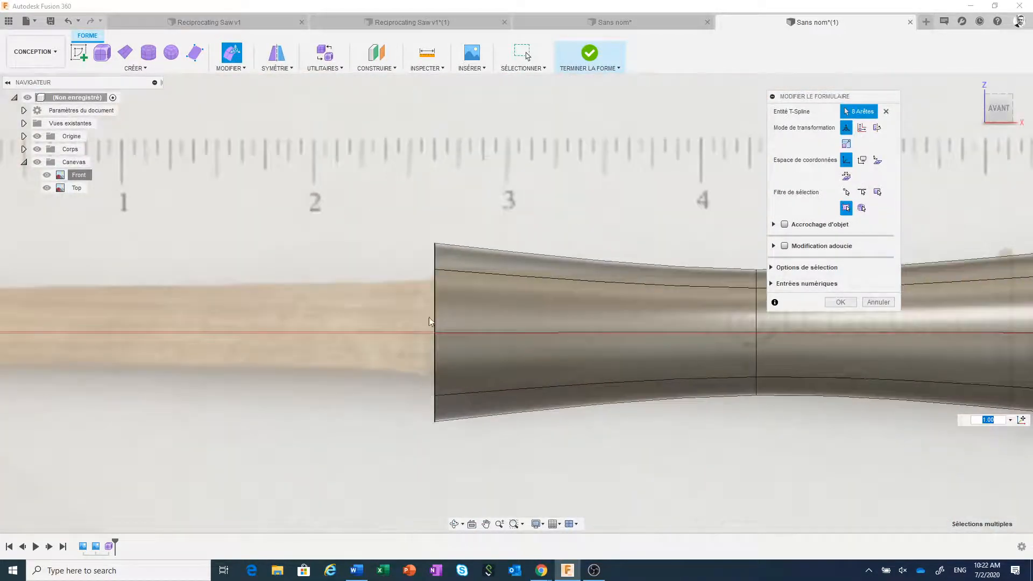
{"action": "double_click", "coordinate": [435, 307]}
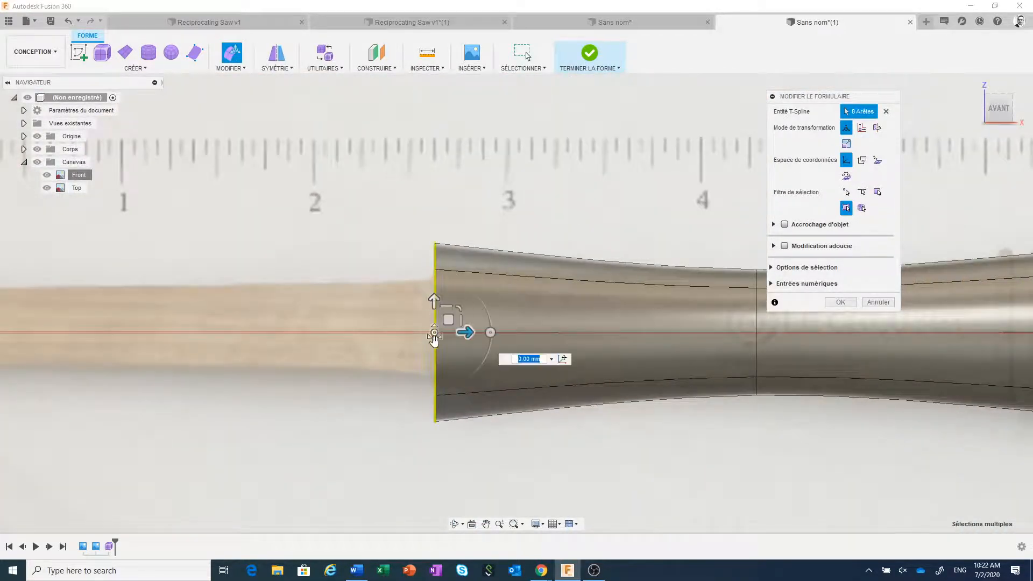
{"action": "left_click_drag", "start_coordinate": [439, 336], "coordinate": [435, 312]}
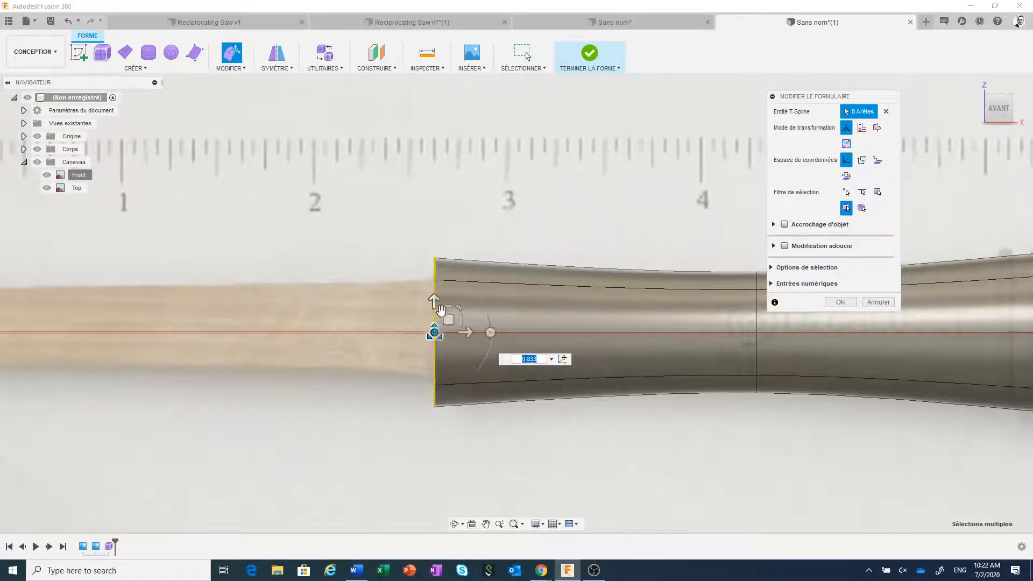
Step: In the top view, scale the shoulder loop across the handle's width only, to about 0.59
{"action": "scroll", "coordinate": [635, 421], "scroll_direction": "down", "scroll_amount": 1}
{"action": "middle_click_drag", "start_coordinate": [703, 421], "coordinate": [481, 421]}
{"action": "scroll", "coordinate": [482, 420], "scroll_direction": "down", "scroll_amount": 1}
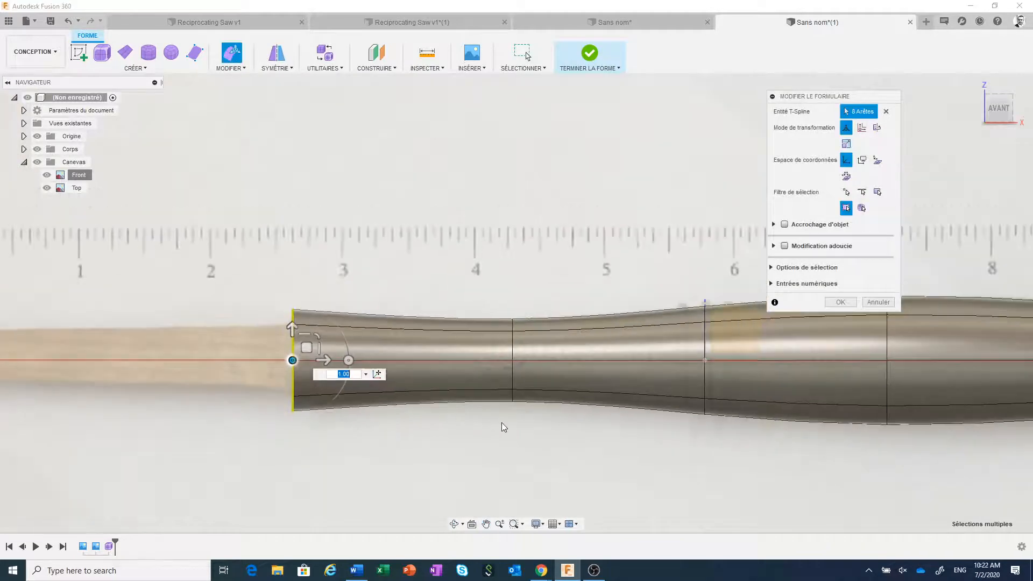
{"action": "scroll", "coordinate": [505, 421], "scroll_direction": "down", "scroll_amount": 1}
{"action": "scroll", "coordinate": [592, 413], "scroll_direction": "down", "scroll_amount": 4}
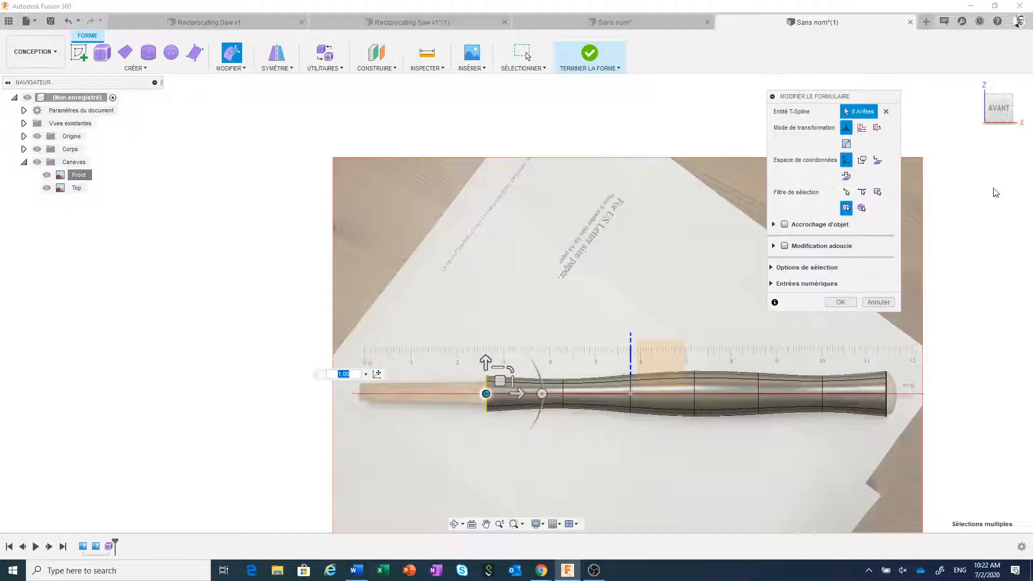
{"action": "left_click", "coordinate": [998, 102]}
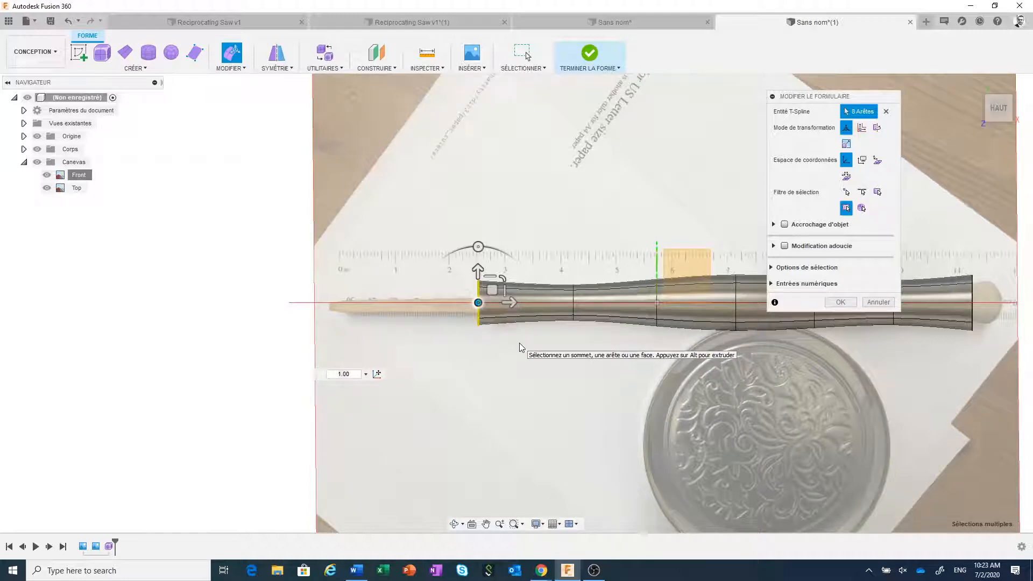
{"action": "scroll", "coordinate": [492, 325], "scroll_direction": "up", "scroll_amount": 3}
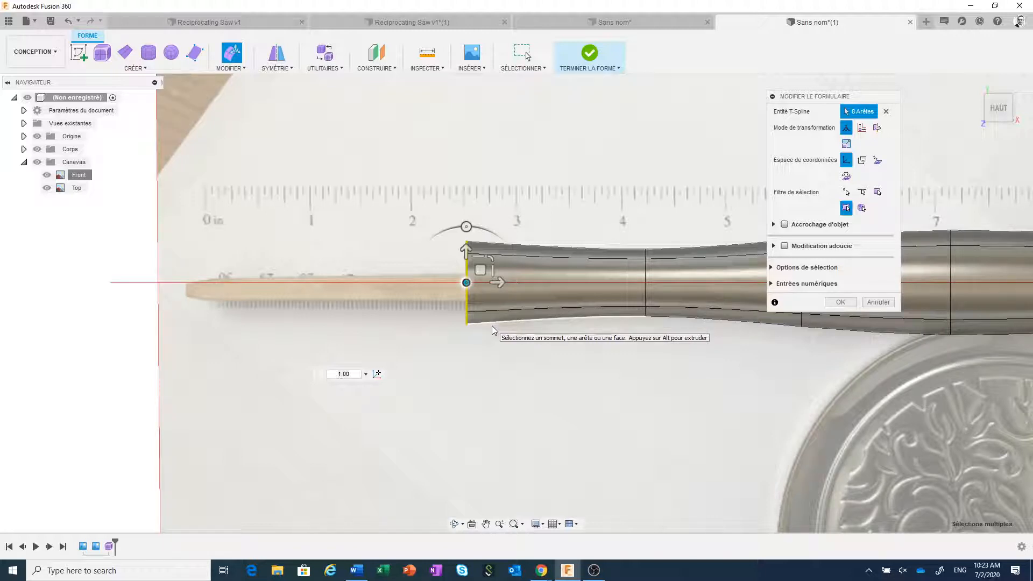
{"action": "scroll", "coordinate": [449, 285], "scroll_direction": "up", "scroll_amount": 3}
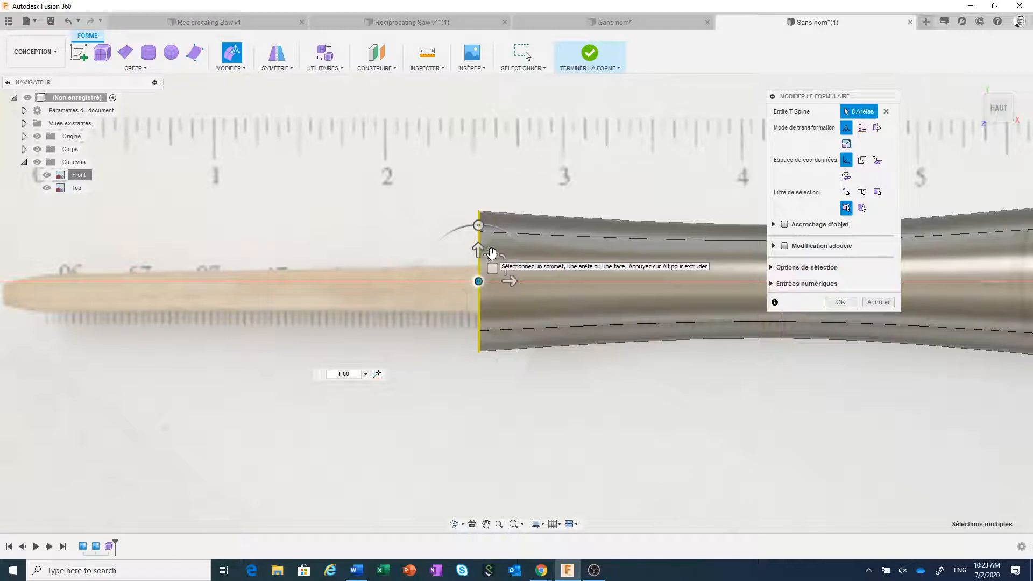
{"action": "left_click_drag", "start_coordinate": [491, 252], "coordinate": [501, 269]}
Step: Scale the edge loop near the 4.2 inch mark across the width only to match the neck on the top canvas
{"action": "scroll", "coordinate": [536, 271], "scroll_direction": "down", "scroll_amount": 4}
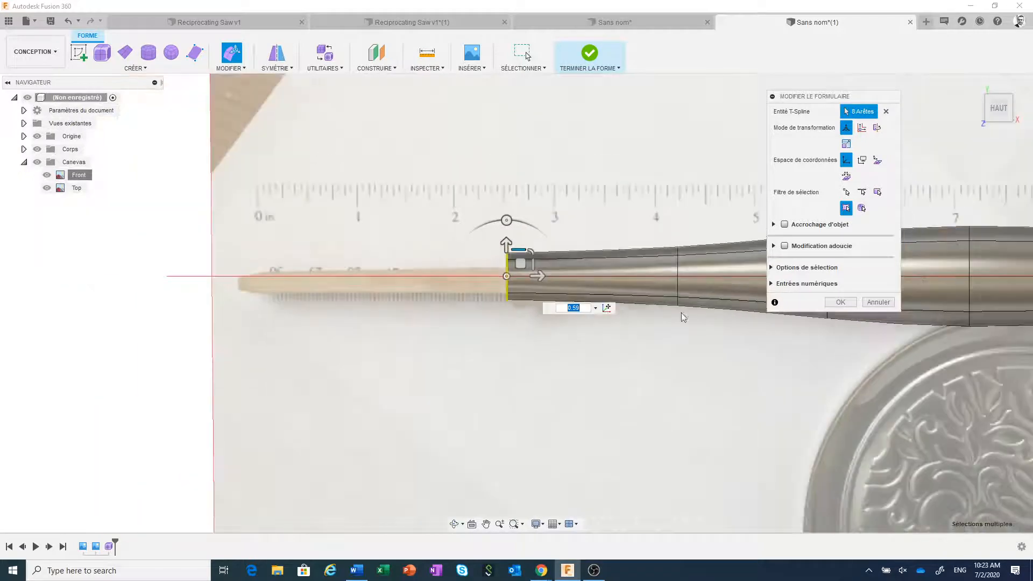
{"action": "middle_click_drag", "start_coordinate": [699, 308], "coordinate": [591, 361]}
{"action": "scroll", "coordinate": [589, 350], "scroll_direction": "up", "scroll_amount": 4}
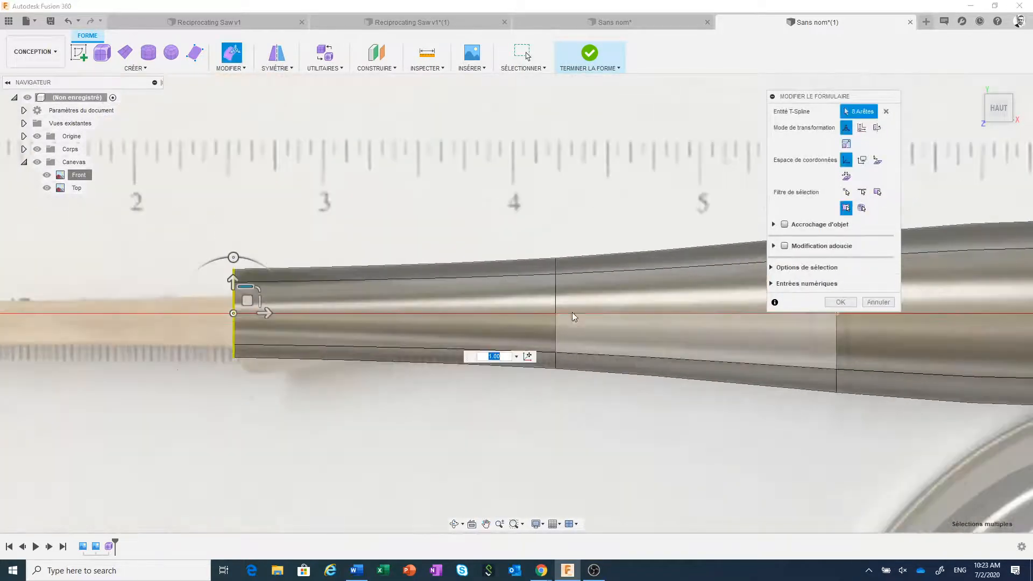
{"action": "double_click", "coordinate": [555, 297]}
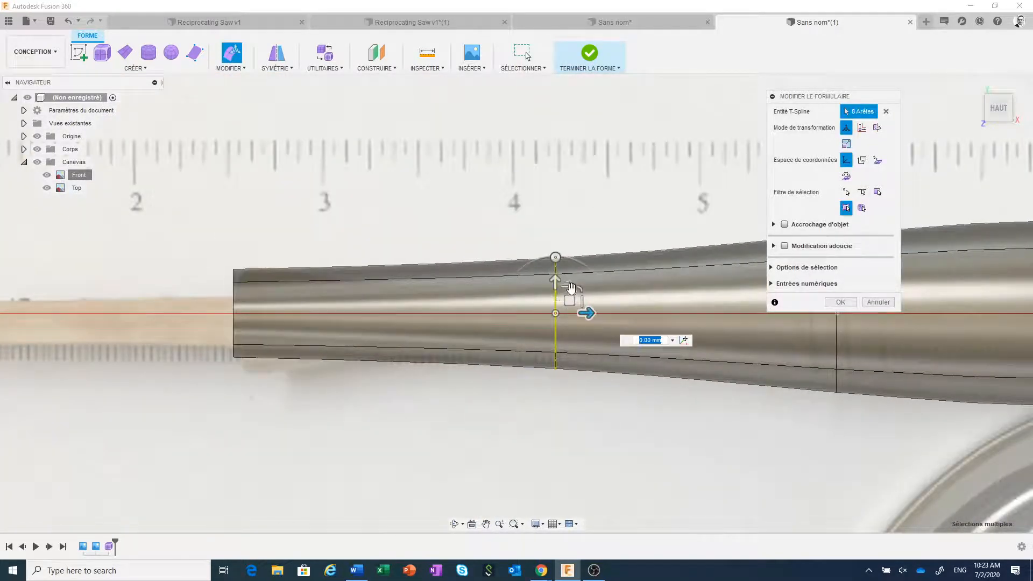
{"action": "mouse_move", "coordinate": [566, 285]}
{"action": "left_mouse_down"}
{"action": "mouse_move", "coordinate": [570, 315]}
{"action": "mouse_move", "coordinate": [569, 287]}
{"action": "mouse_move", "coordinate": [574, 301]}
{"action": "left_mouse_up"}
Step: Narrow the edge loop near the 5.7 inch mark across the width only to match the top canvas outline
{"action": "scroll", "coordinate": [646, 302], "scroll_direction": "down", "scroll_amount": 4}
{"action": "middle_click_drag", "start_coordinate": [709, 303], "coordinate": [500, 321]}
{"action": "scroll", "coordinate": [528, 295], "scroll_direction": "up", "scroll_amount": 2}
{"action": "double_click", "coordinate": [562, 305]}
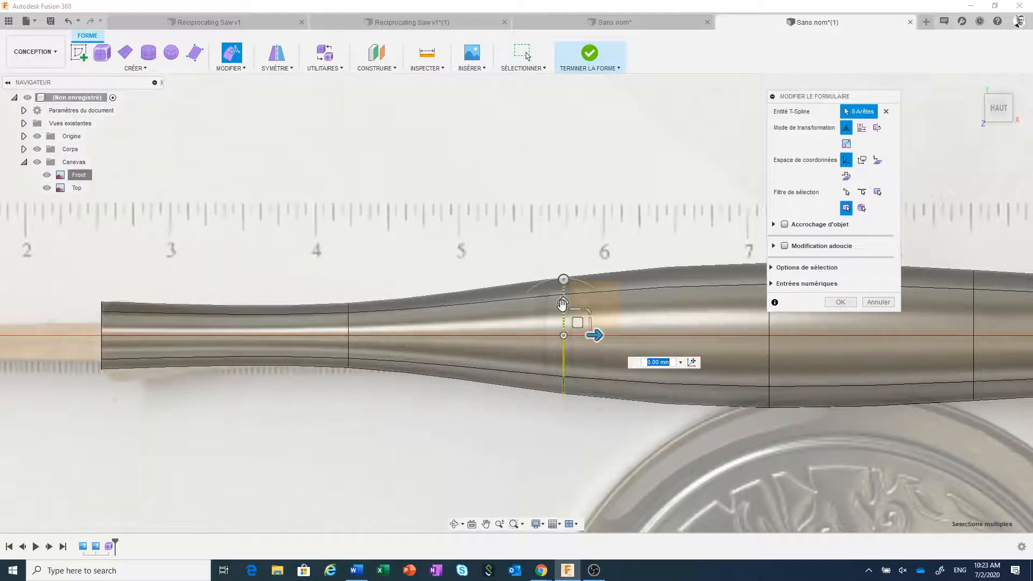
{"action": "left_click_drag", "start_coordinate": [572, 306], "coordinate": [577, 324]}
Step: Scale down the edge loop near the 7.1 inch mark across the width only to fit the top canvas
{"action": "middle_click_drag", "start_coordinate": [631, 309], "coordinate": [415, 301]}
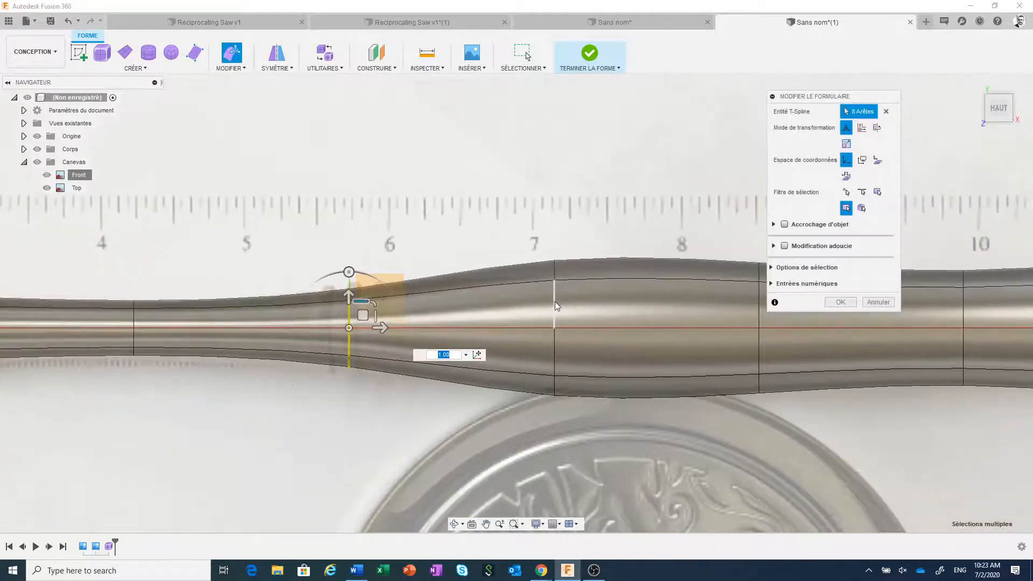
{"action": "double_click", "coordinate": [555, 306]}
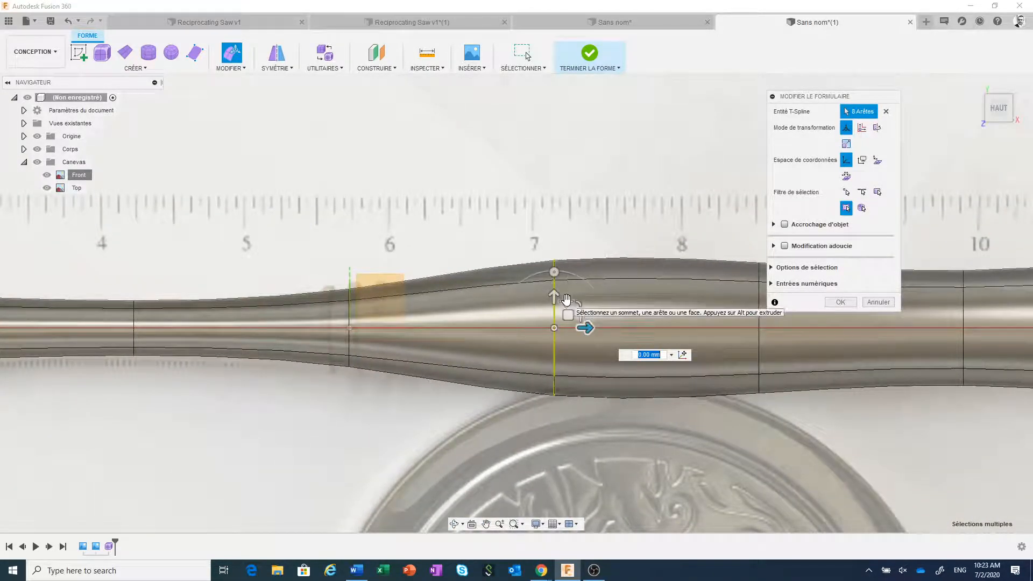
{"action": "mouse_move", "coordinate": [566, 299]}
{"action": "left_mouse_down"}
{"action": "mouse_move", "coordinate": [567, 309]}
{"action": "mouse_move", "coordinate": [565, 299]}
{"action": "left_mouse_up"}
Step: Scale the edge loop near the 8.5 inch mark across the width only, to about 0.753, following the top canvas
{"action": "scroll", "coordinate": [627, 318], "scroll_direction": "down", "scroll_amount": 1}
{"action": "middle_click_drag", "start_coordinate": [654, 318], "coordinate": [512, 323]}
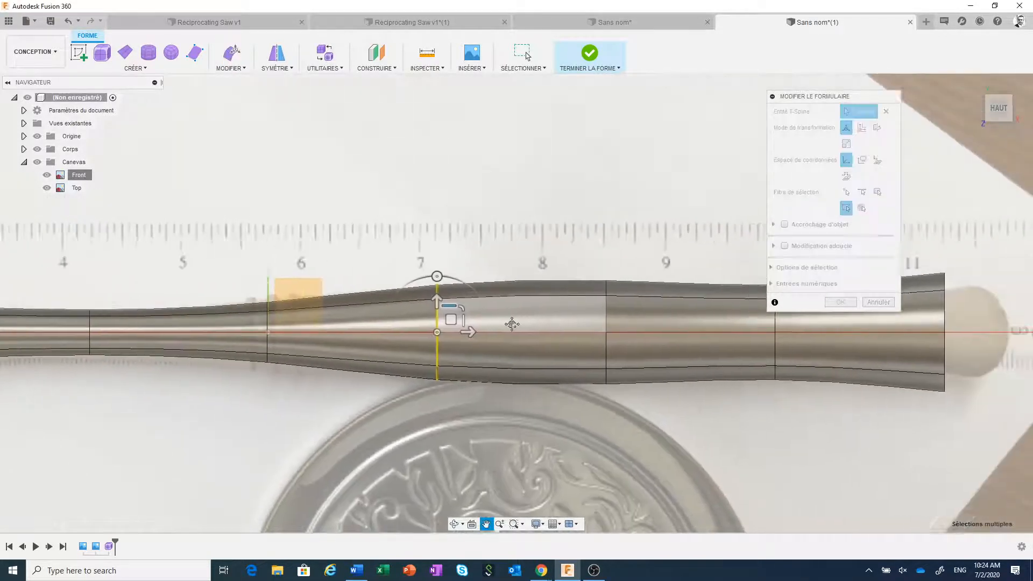
{"action": "scroll", "coordinate": [587, 324], "scroll_direction": "up", "scroll_amount": 3}
{"action": "double_click", "coordinate": [587, 316]}
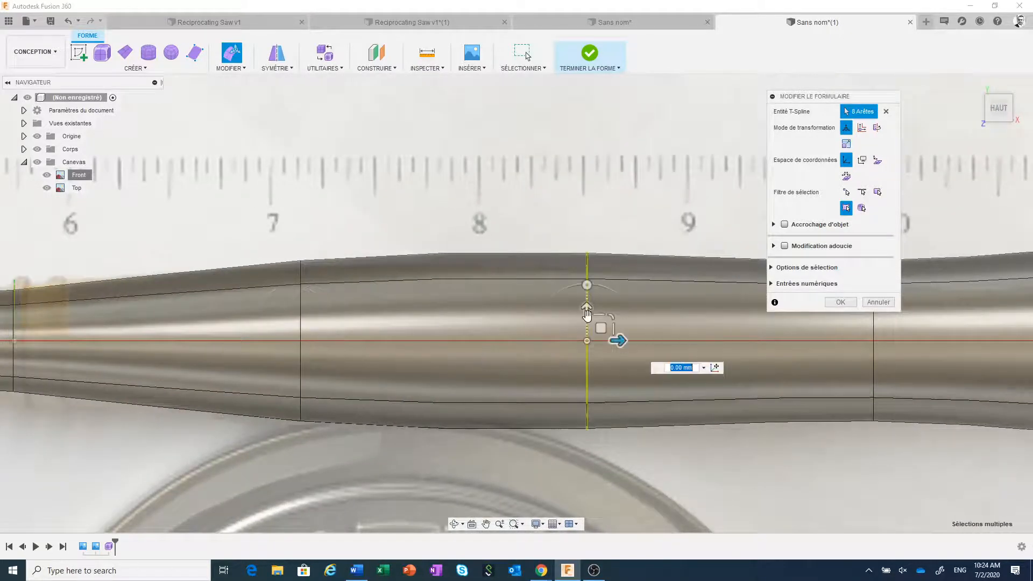
{"action": "left_click_drag", "start_coordinate": [600, 315], "coordinate": [601, 325]}
{"action": "left_click_drag", "start_coordinate": [600, 326], "coordinate": [603, 325]}
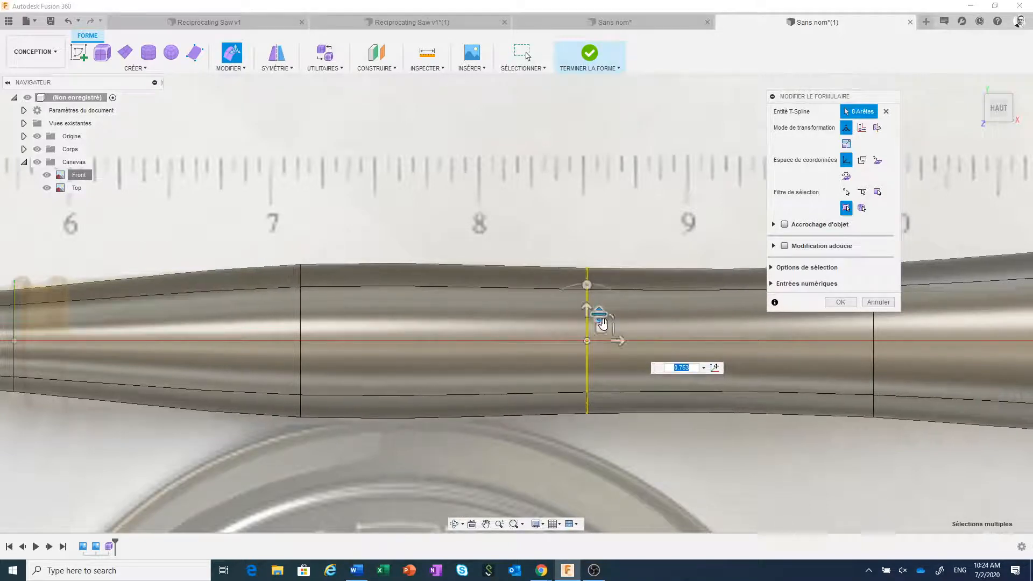
Step: Scale the edge loop near the 9.9 inch mark across the width only, to about 0.784, following the top canvas
{"action": "scroll", "coordinate": [699, 322], "scroll_direction": "down", "scroll_amount": 2}
{"action": "middle_click_drag", "start_coordinate": [714, 324], "coordinate": [480, 325]}
{"action": "scroll", "coordinate": [592, 322], "scroll_direction": "up", "scroll_amount": 2}
{"action": "left_click", "coordinate": [591, 318]}
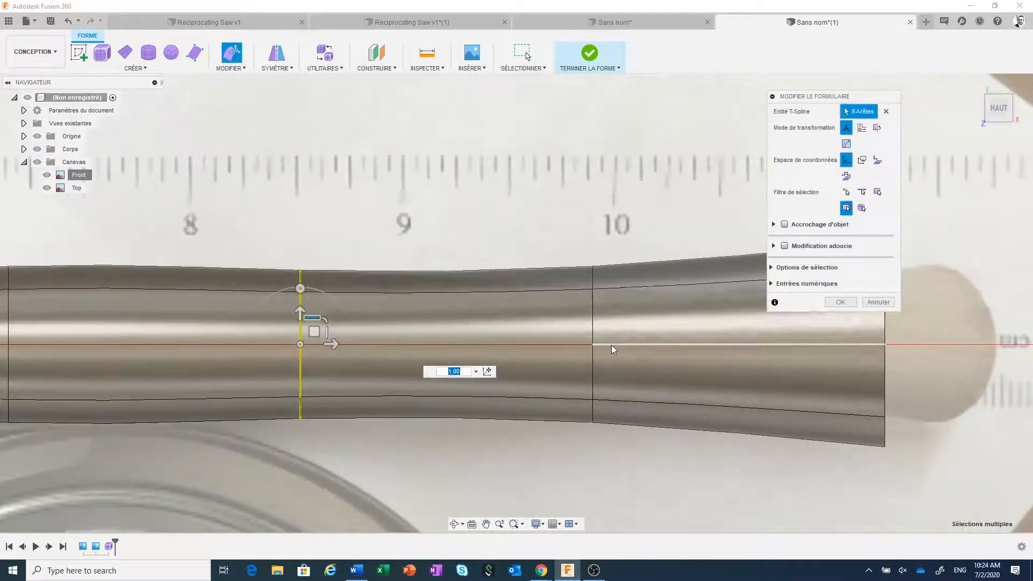
{"action": "double_click", "coordinate": [592, 318]}
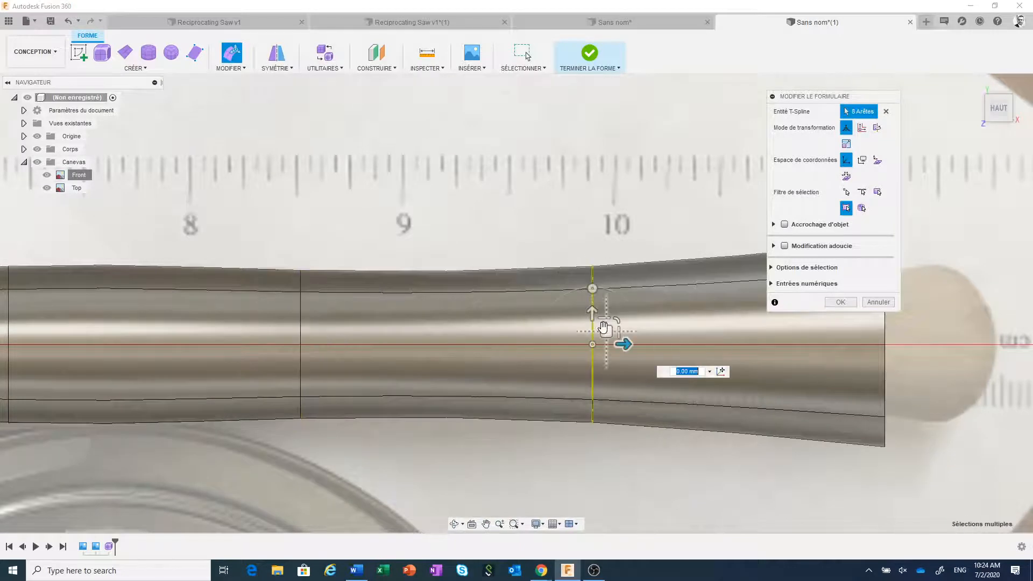
{"action": "left_click_drag", "start_coordinate": [606, 329], "coordinate": [603, 324]}
{"action": "scroll", "coordinate": [603, 324], "scroll_direction": "down", "scroll_amount": 2}
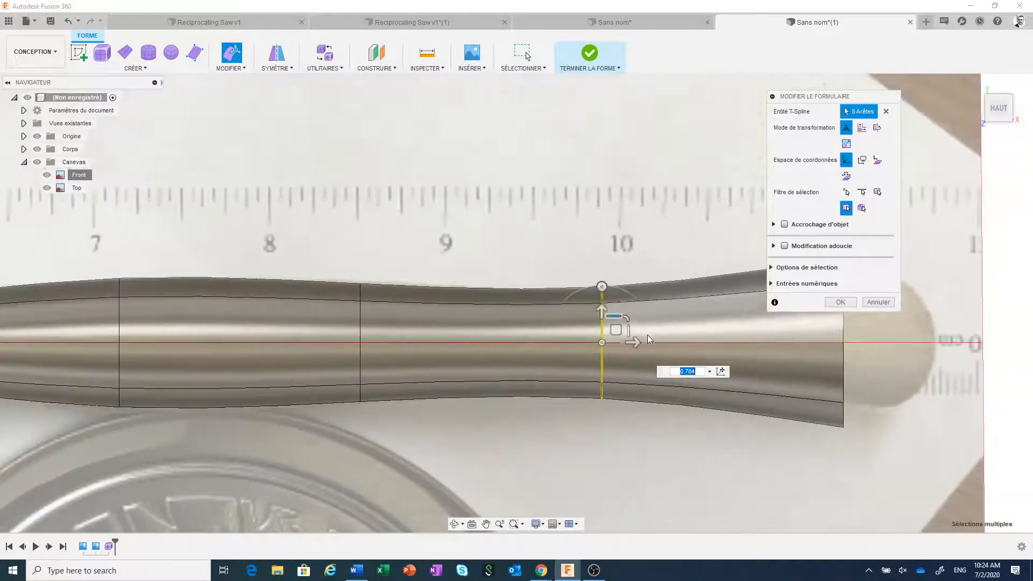
Step: Scale the open end's edge loop near the 11.3 inch mark across the width only, to about 0.73, matching the top canvas
{"action": "middle_click_drag", "start_coordinate": [689, 343], "coordinate": [519, 337]}
{"action": "double_click", "coordinate": [675, 324]}
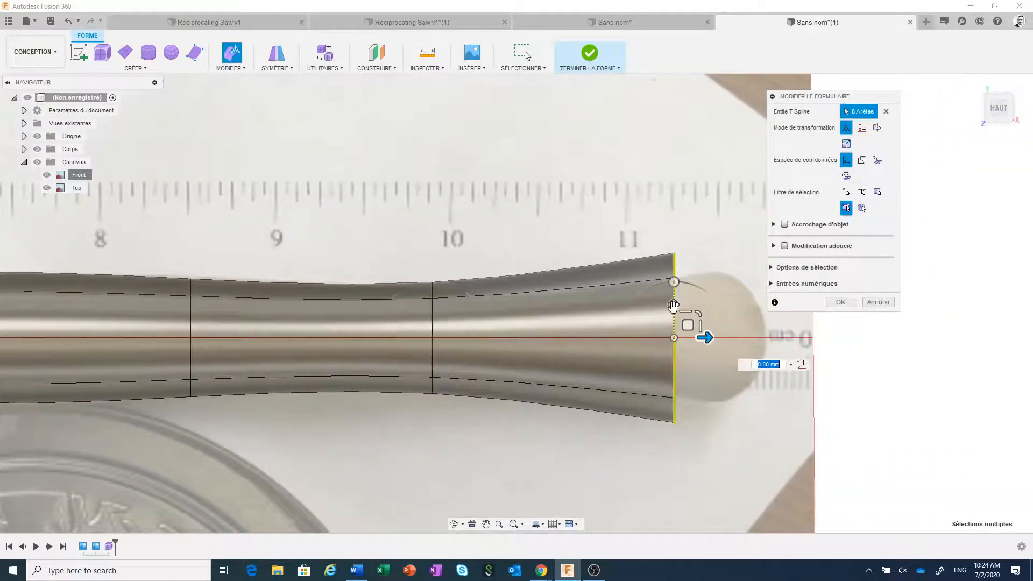
{"action": "mouse_move", "coordinate": [686, 323]}
{"action": "left_mouse_down"}
{"action": "mouse_move", "coordinate": [685, 308]}
{"action": "mouse_move", "coordinate": [686, 321]}
{"action": "left_mouse_up"}
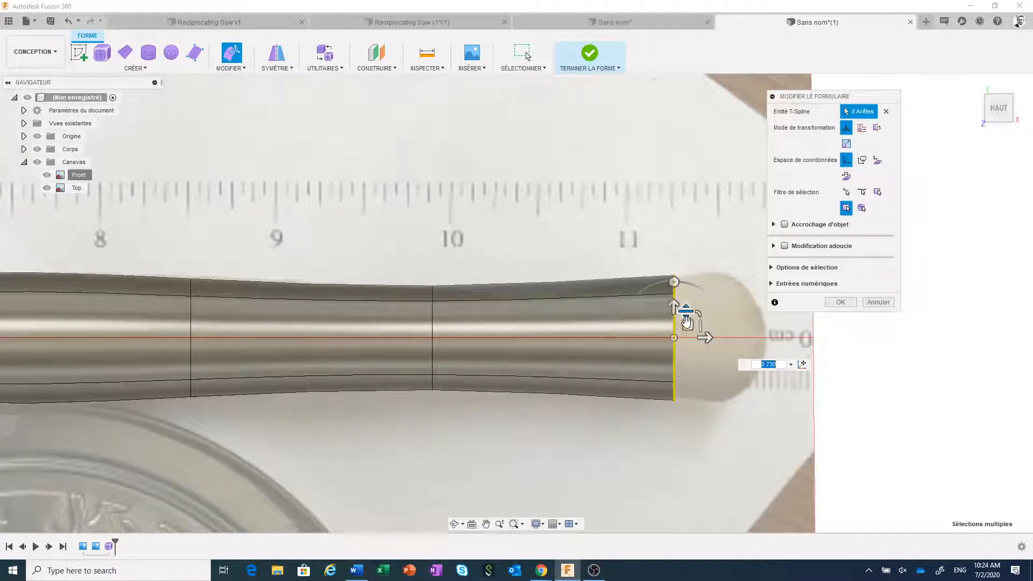
{"action": "scroll", "coordinate": [580, 357], "scroll_direction": "up", "scroll_amount": 1}
{"action": "scroll", "coordinate": [580, 357], "scroll_direction": "up", "scroll_amount": 1}
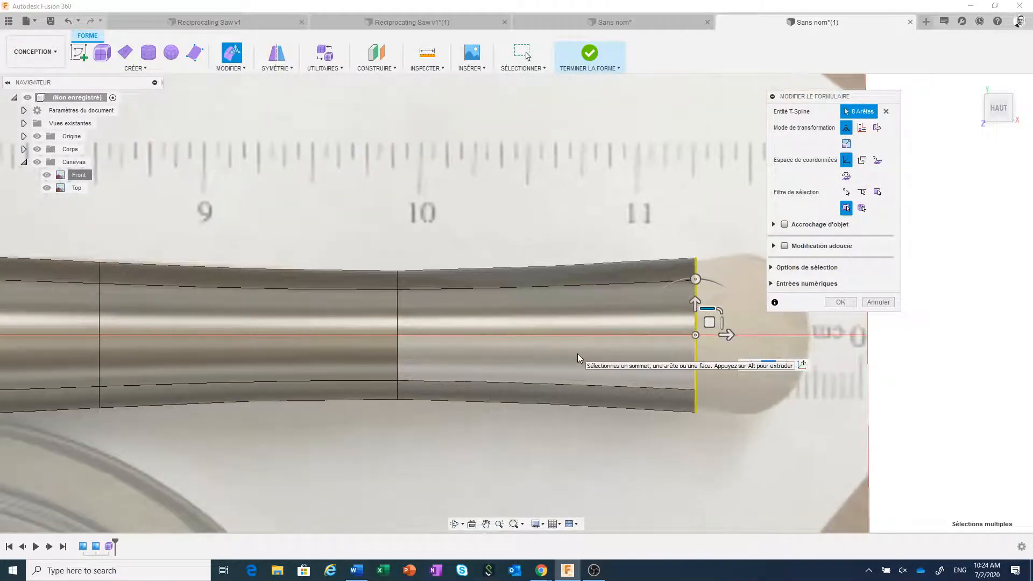
{"action": "scroll", "coordinate": [578, 357], "scroll_direction": "down", "scroll_amount": 1}
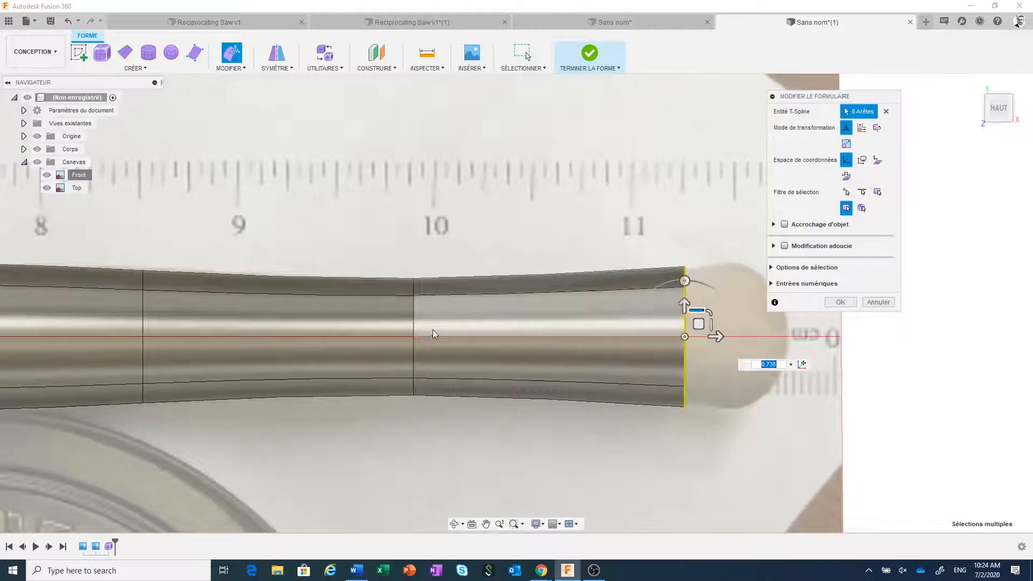
Step: Move the edge loop near the 9.9 inch mark lengthwise to about 10.4 inches, narrow it across the width, and finish the form edit
{"action": "double_click", "coordinate": [415, 326]}
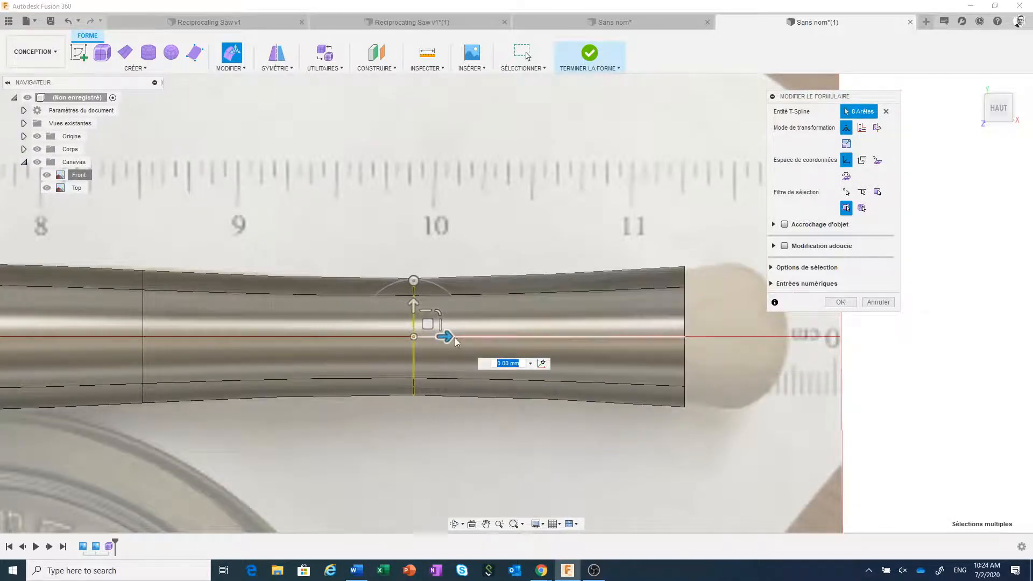
{"action": "left_click_drag", "start_coordinate": [449, 336], "coordinate": [597, 347]}
{"action": "left_click_drag", "start_coordinate": [574, 312], "coordinate": [574, 325]}
{"action": "scroll", "coordinate": [605, 351], "scroll_direction": "down", "scroll_amount": 5}
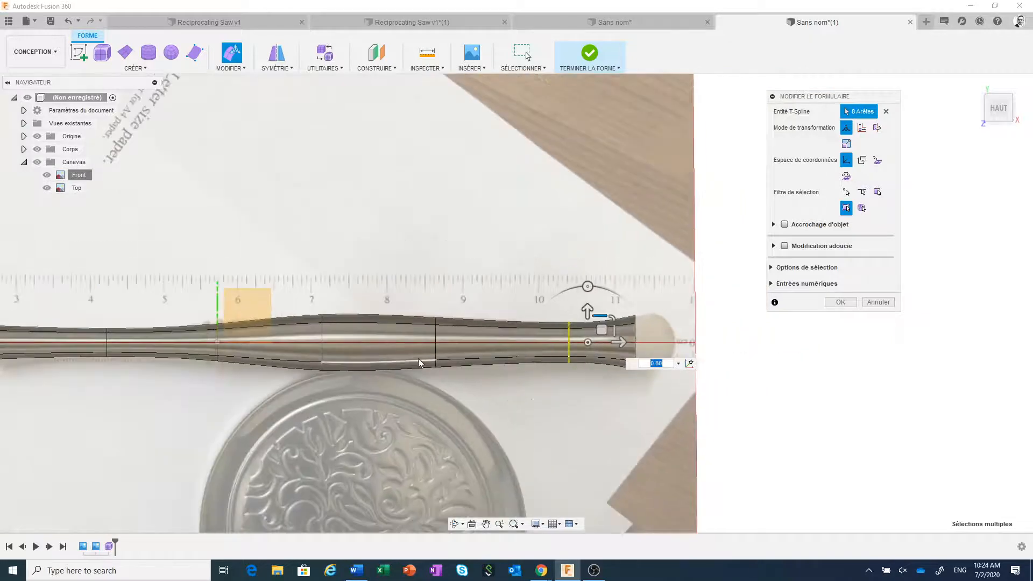
{"action": "scroll", "coordinate": [419, 359], "scroll_direction": "down", "scroll_amount": 2}
{"action": "middle_click_drag", "start_coordinate": [422, 360], "coordinate": [538, 365]}
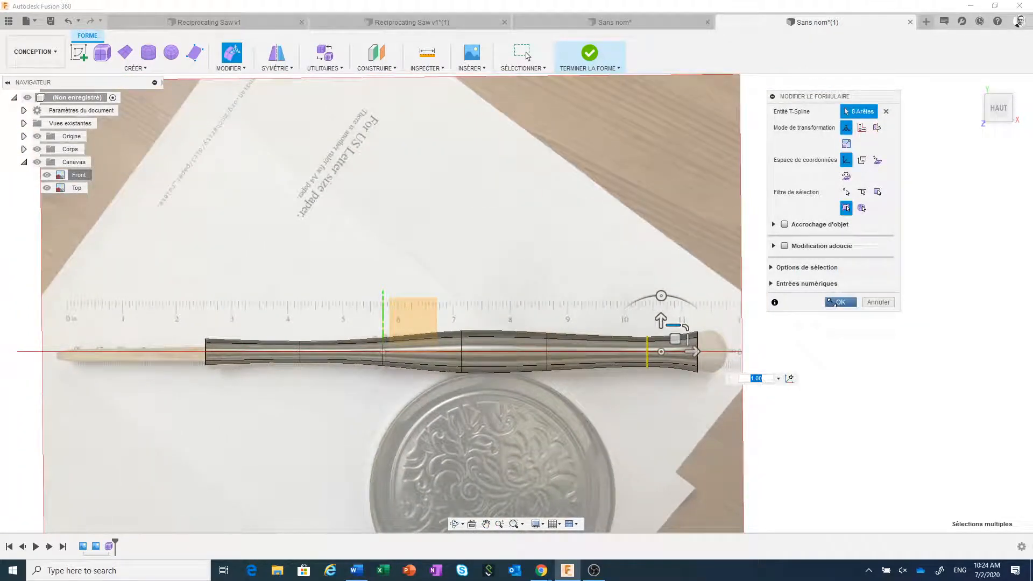
{"action": "left_click", "coordinate": [833, 303]}
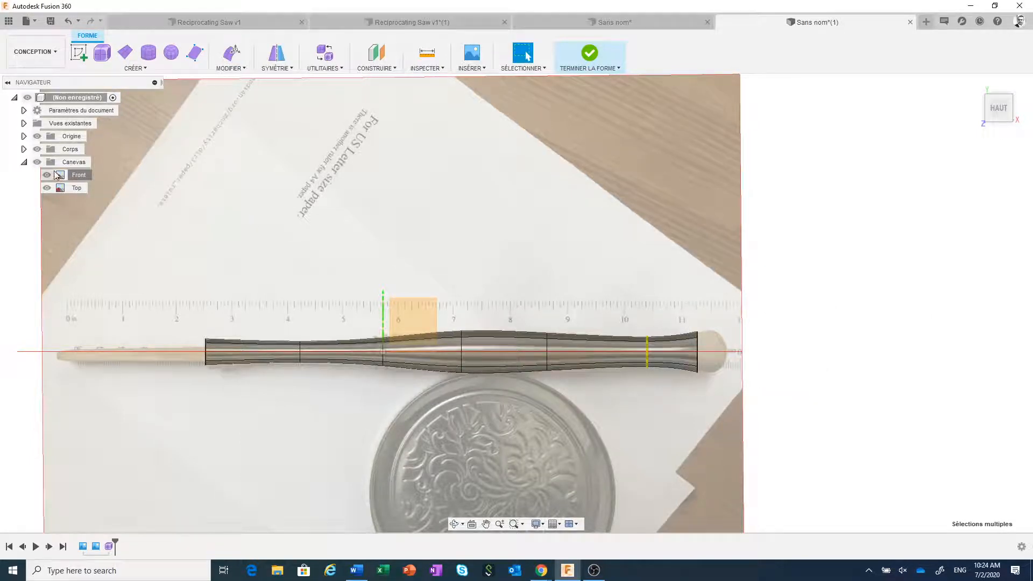
Step: Hide the origin and check the handle's shape with the canvases switched off, then against the front canvas with them back on
{"action": "left_click", "coordinate": [37, 162]}
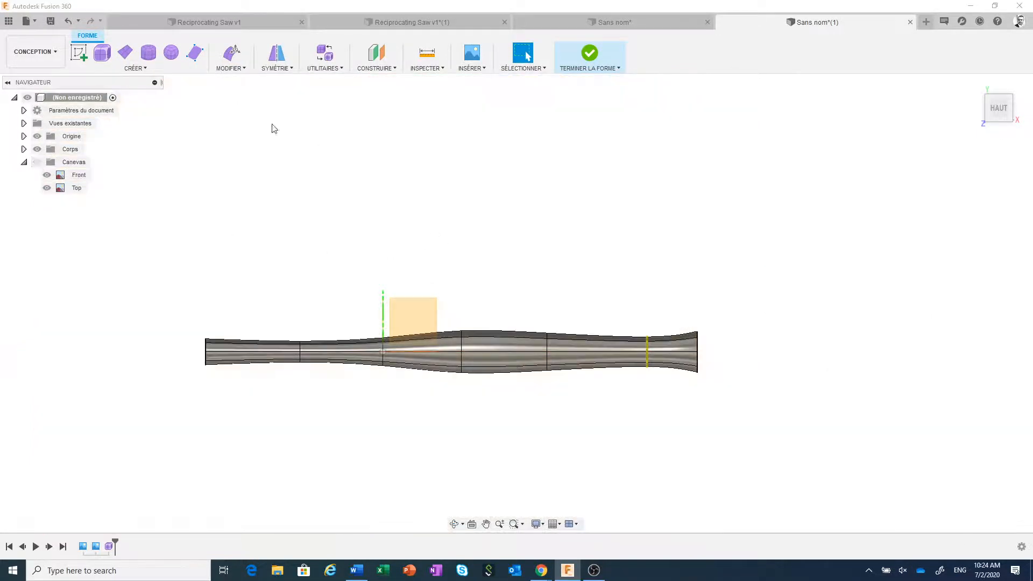
{"action": "middle_click_drag", "start_coordinate": [602, 304], "coordinate": [629, 259], "text": "shift"}
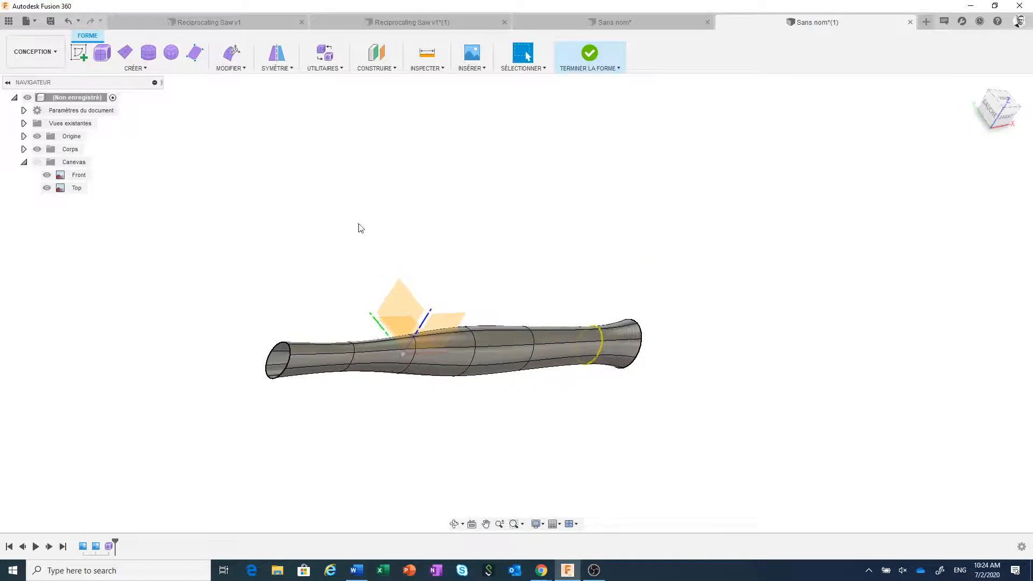
{"action": "left_click", "coordinate": [37, 136]}
{"action": "middle_click_drag", "start_coordinate": [466, 217], "coordinate": [397, 228], "text": "shift"}
{"action": "left_click", "coordinate": [36, 162]}
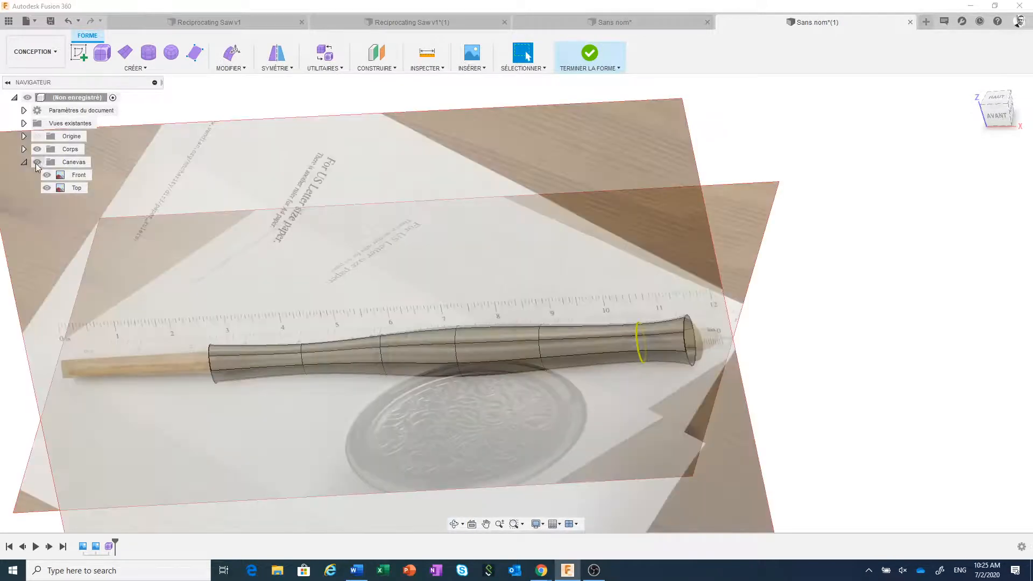
{"action": "left_click", "coordinate": [1002, 119]}
{"action": "scroll", "coordinate": [705, 359], "scroll_direction": "up", "scroll_amount": 5}
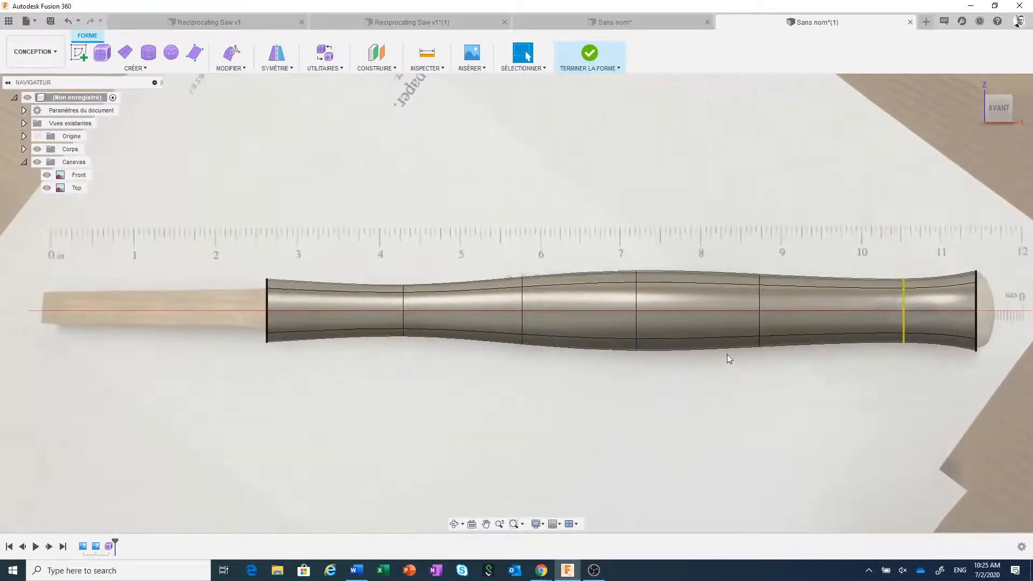
Step: Fill the open handle end near the 11.3 inch mark with Fill Hole (Remplir le perçage), using the Réduire mode
{"action": "middle_click_drag", "start_coordinate": [789, 372], "coordinate": [898, 404], "text": "shift"}
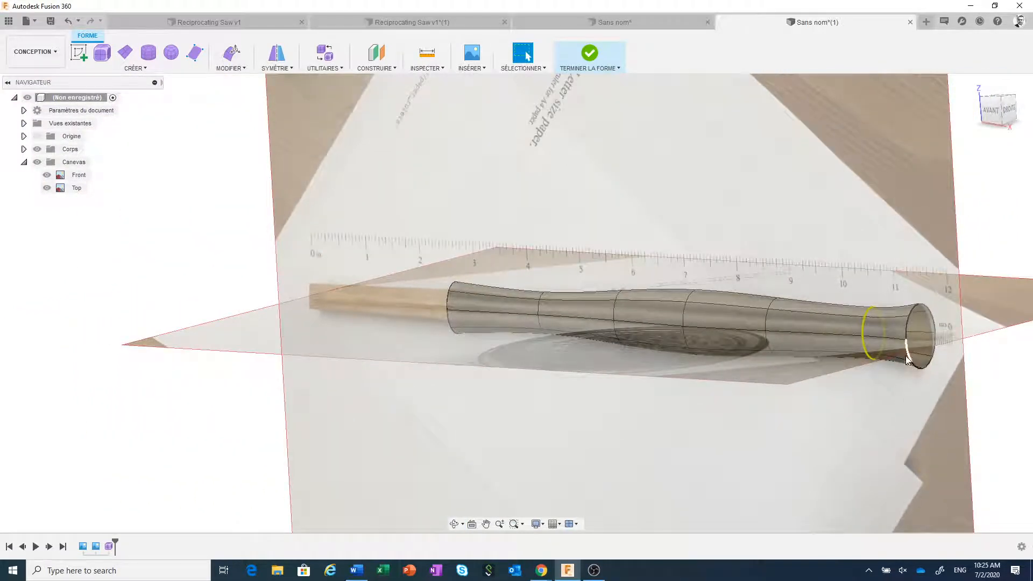
{"action": "double_click", "coordinate": [907, 336]}
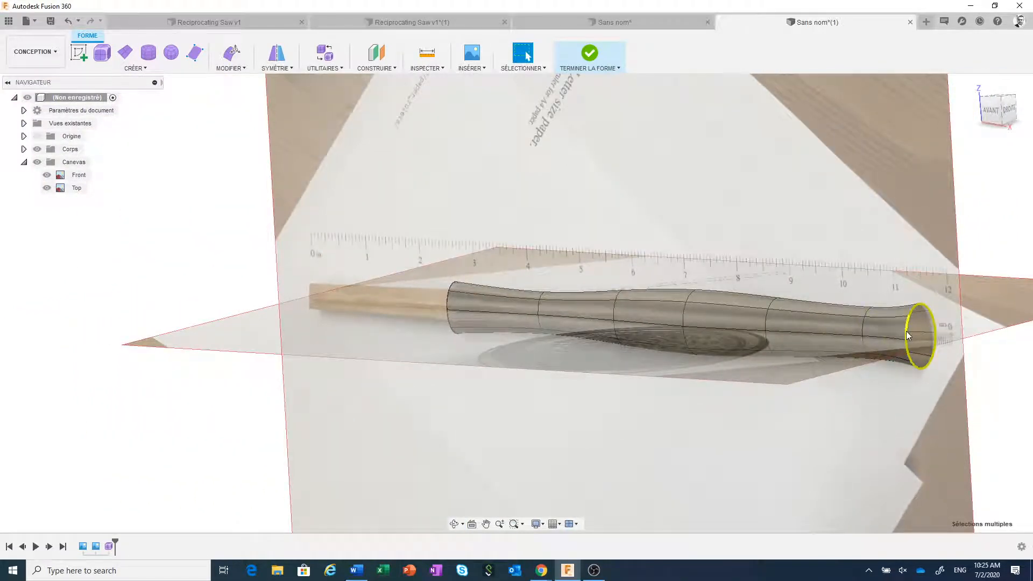
{"action": "right_click", "coordinate": [907, 336]}
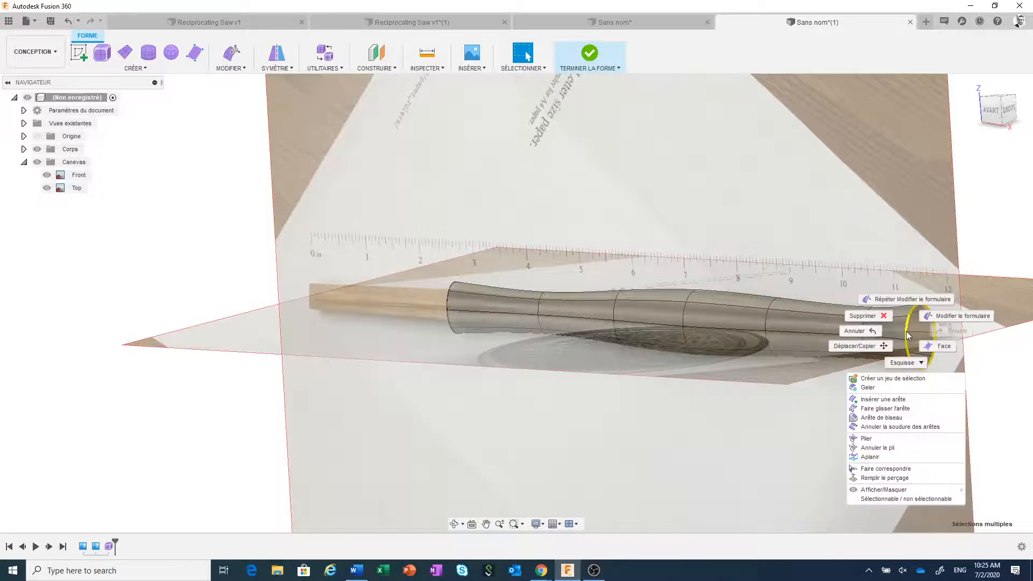
{"action": "left_click", "coordinate": [897, 478]}
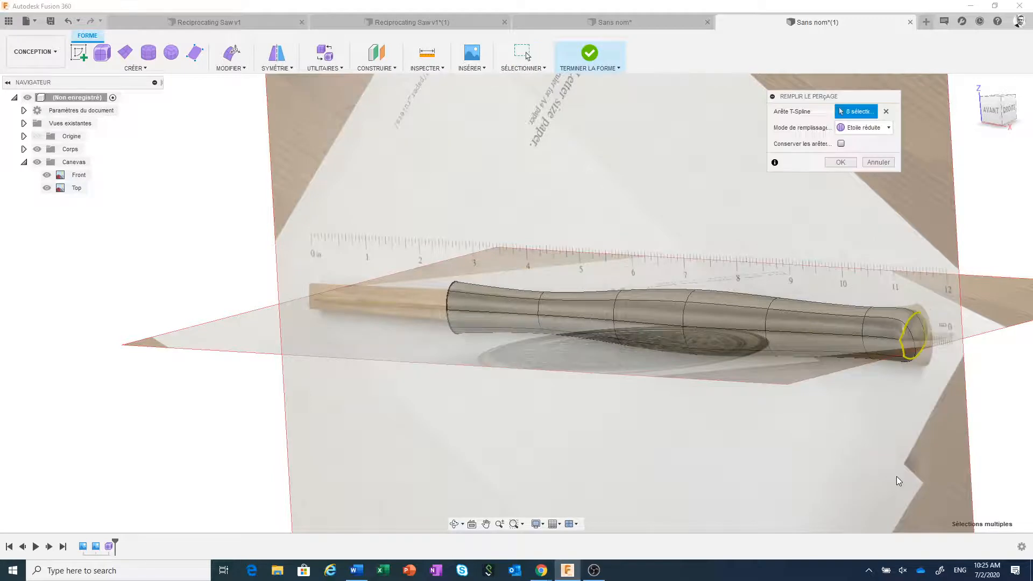
{"action": "left_click", "coordinate": [992, 115]}
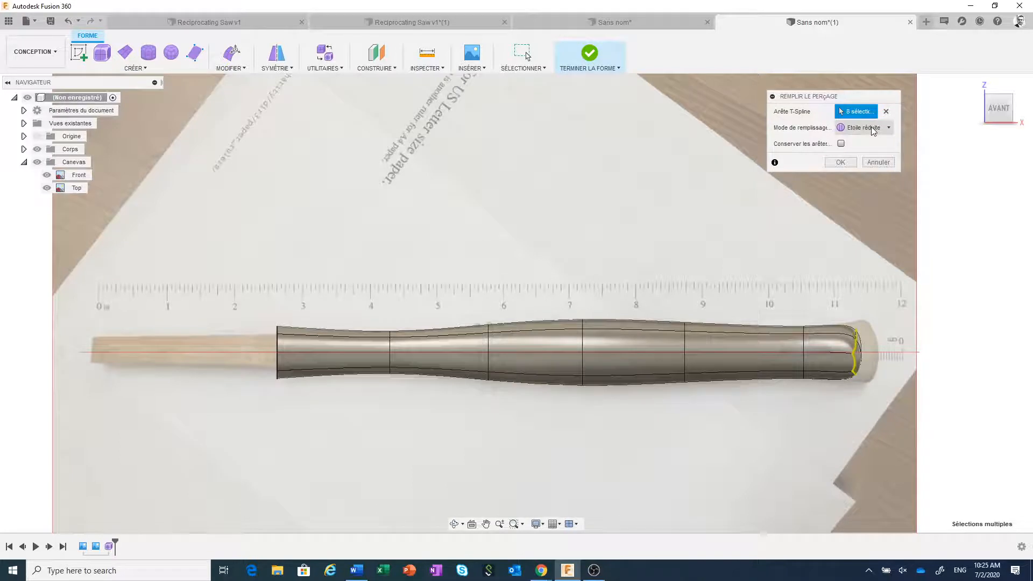
{"action": "left_click", "coordinate": [873, 130]}
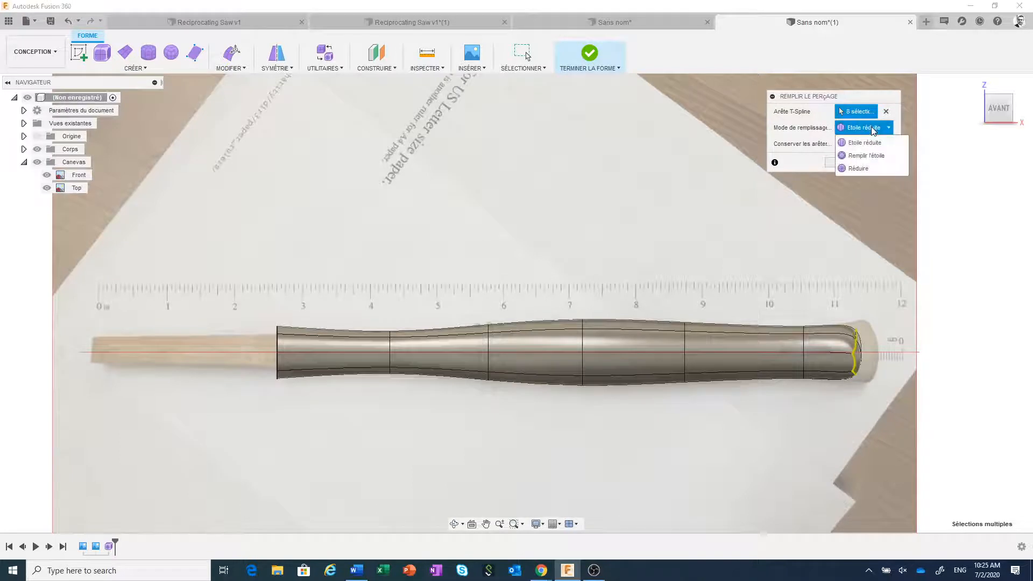
{"action": "left_click", "coordinate": [871, 156]}
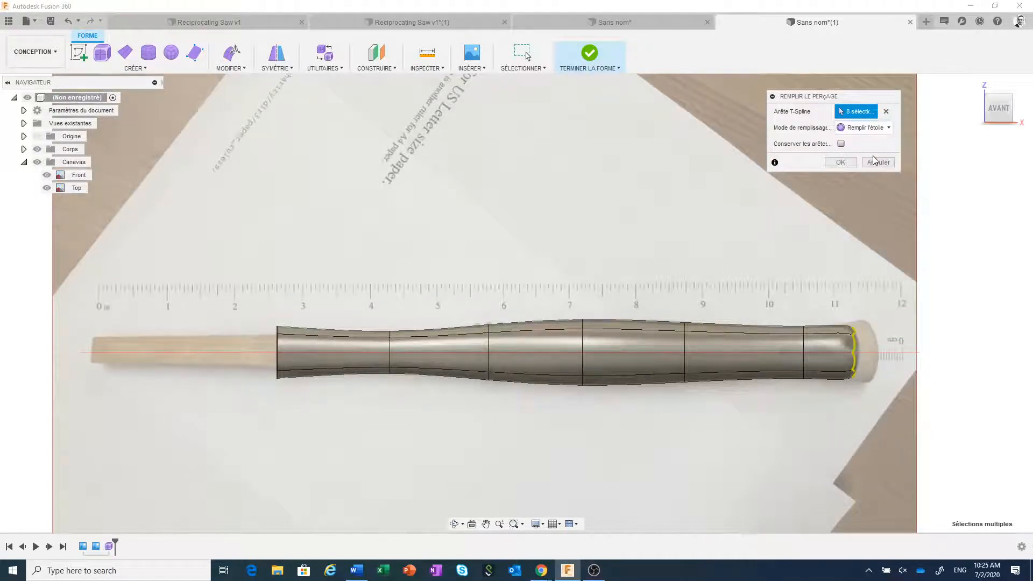
{"action": "left_click", "coordinate": [874, 130]}
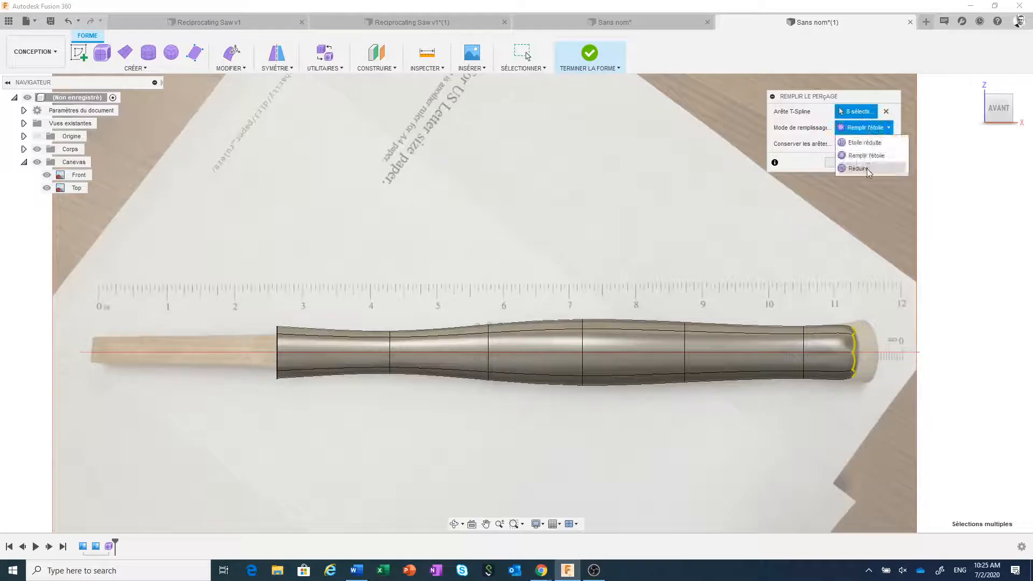
{"action": "left_click", "coordinate": [861, 169]}
{"action": "scroll", "coordinate": [873, 393], "scroll_direction": "up", "scroll_amount": 4}
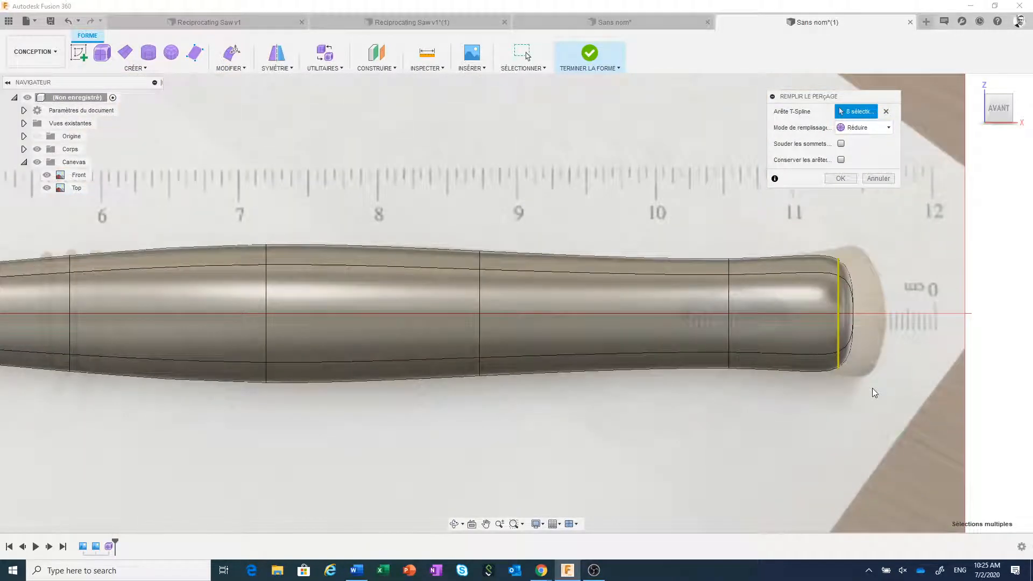
{"action": "left_click", "coordinate": [840, 179]}
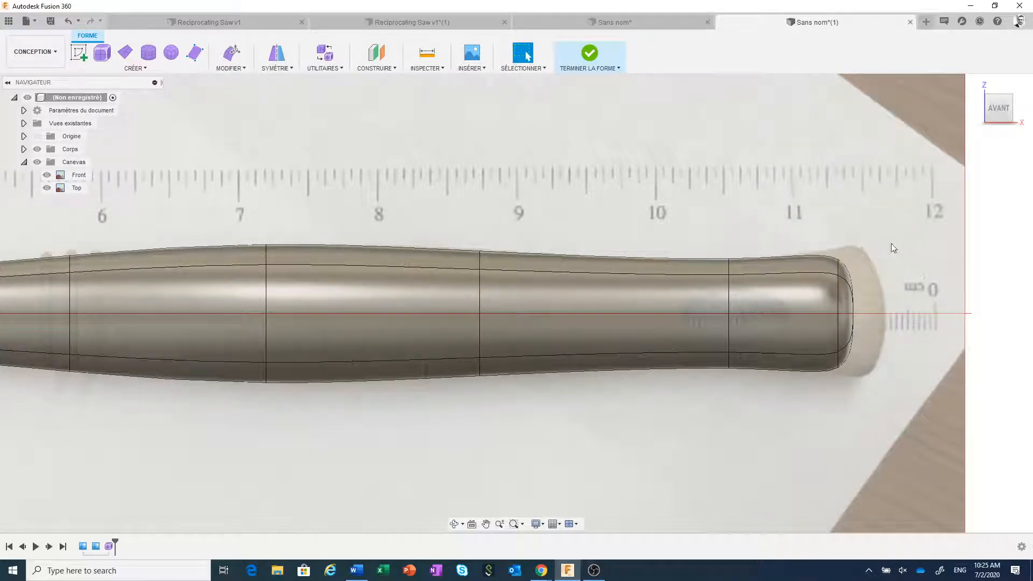
Step: Move the end cap faces outward along the handle axis by about 4.906 mm to meet the rounded end on the front canvas
{"action": "left_click_drag", "start_coordinate": [880, 254], "coordinate": [828, 379]}
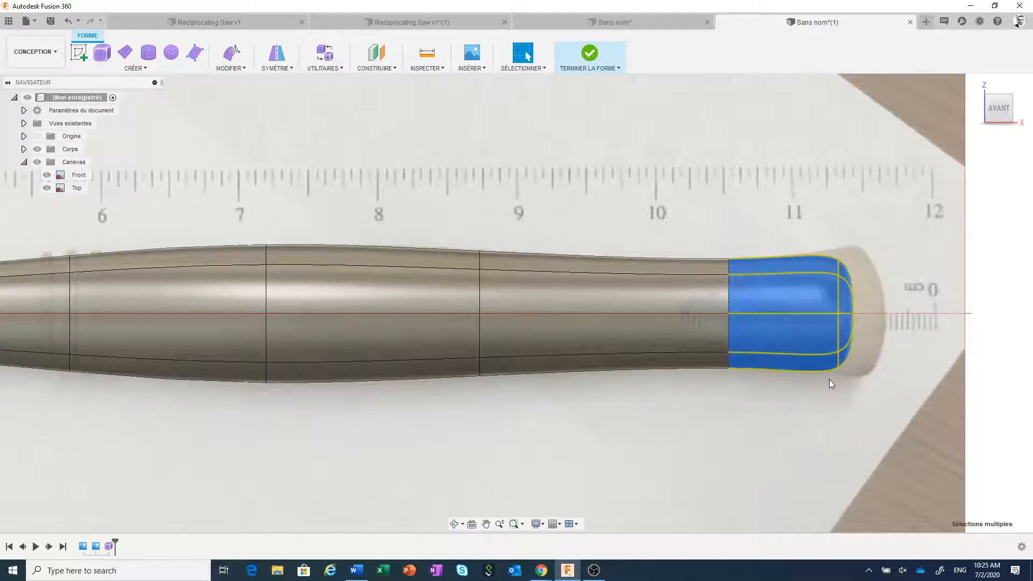
{"action": "left_click", "coordinate": [831, 403]}
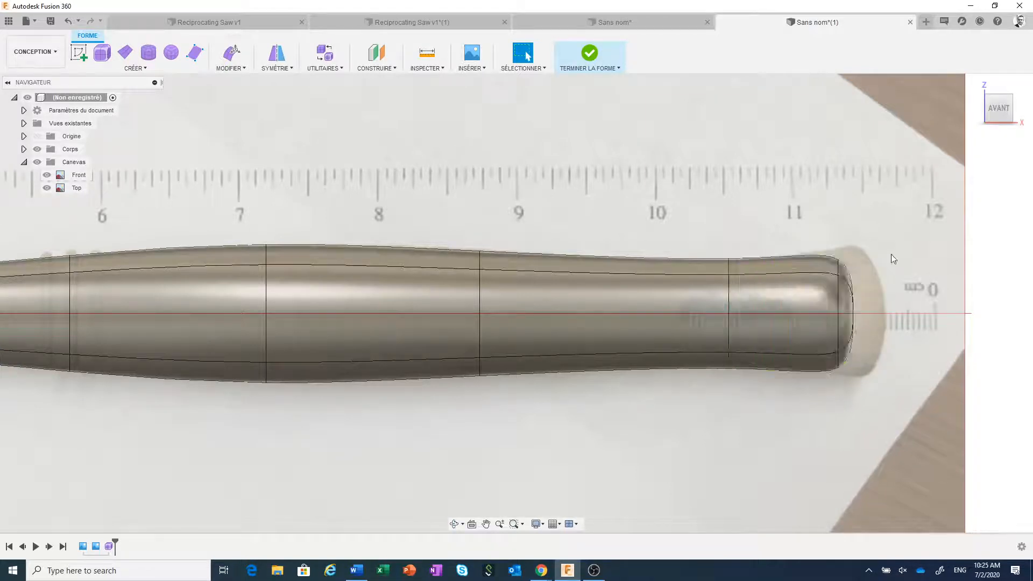
{"action": "left_click_drag", "start_coordinate": [874, 262], "coordinate": [847, 386]}
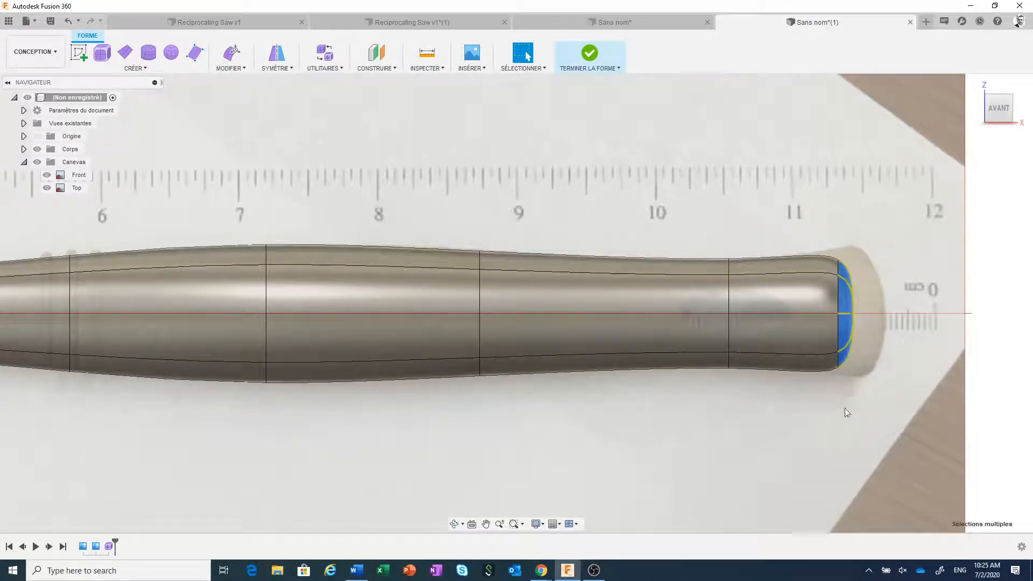
{"action": "right_click", "coordinate": [844, 408]}
{"action": "left_click", "coordinate": [897, 393]}
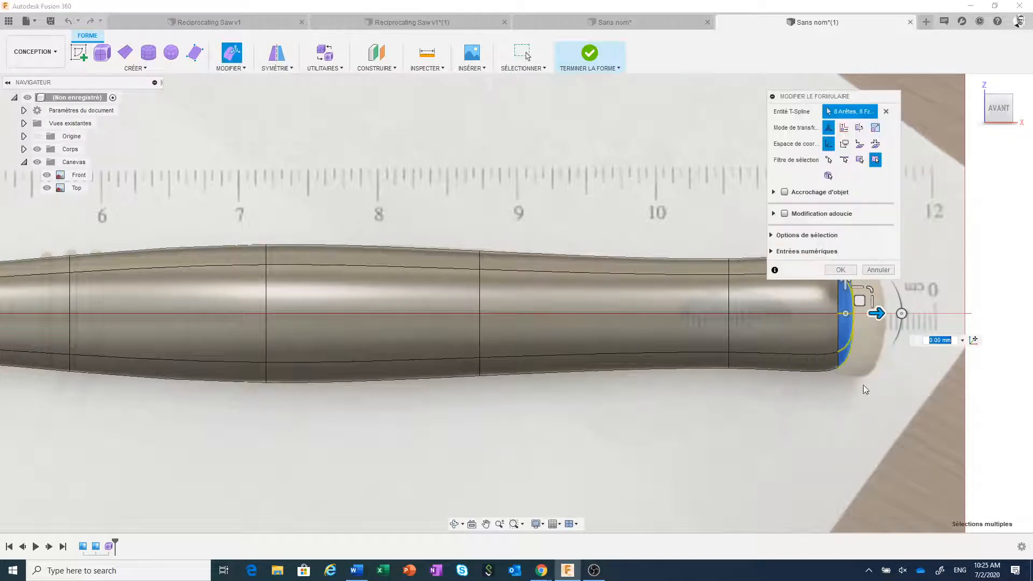
{"action": "left_click_drag", "start_coordinate": [835, 98], "coordinate": [644, 110]}
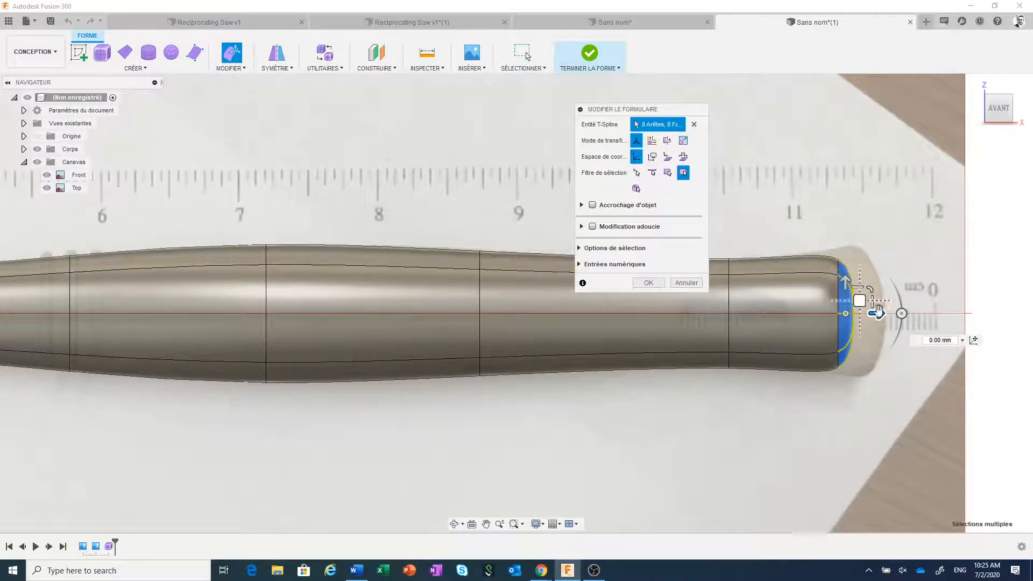
{"action": "left_click_drag", "start_coordinate": [883, 313], "coordinate": [909, 313]}
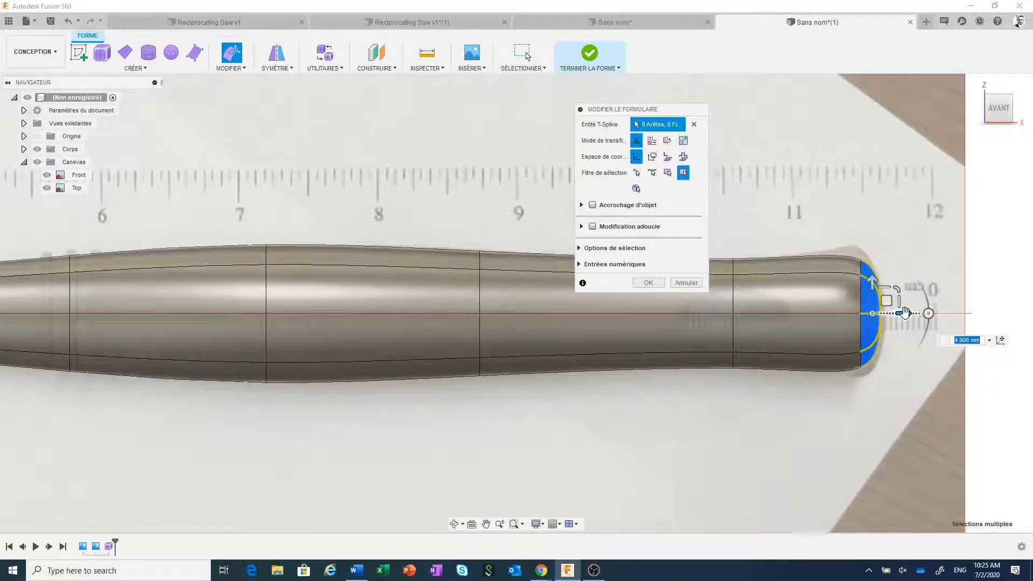
Step: Scale the edge loop at the base of the end cap uniformly to about 1.183 to match the canvas flare
{"action": "double_click", "coordinate": [861, 292]}
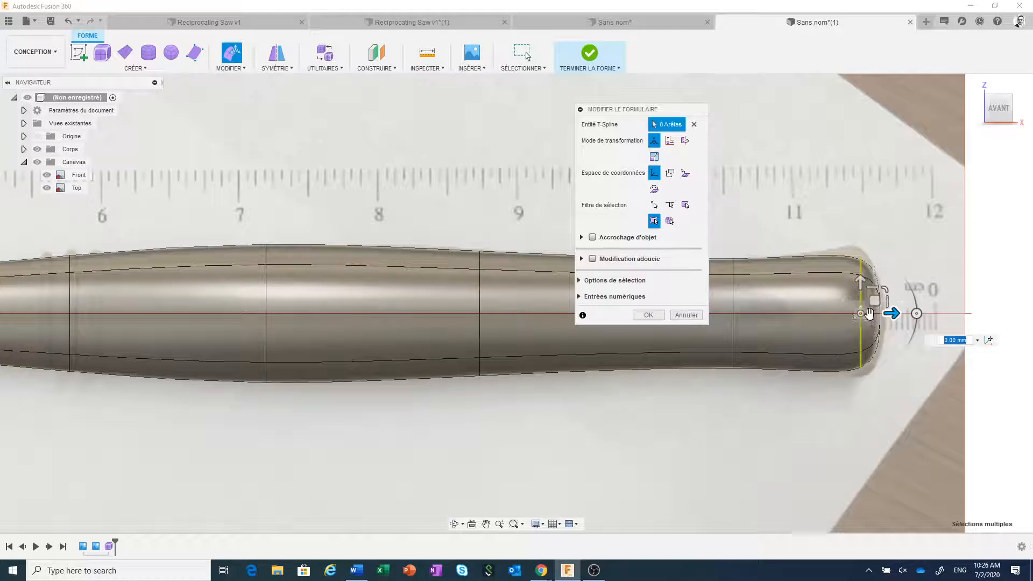
{"action": "left_click_drag", "start_coordinate": [861, 313], "coordinate": [832, 380]}
{"action": "scroll", "coordinate": [832, 379], "scroll_direction": "down", "scroll_amount": 4}
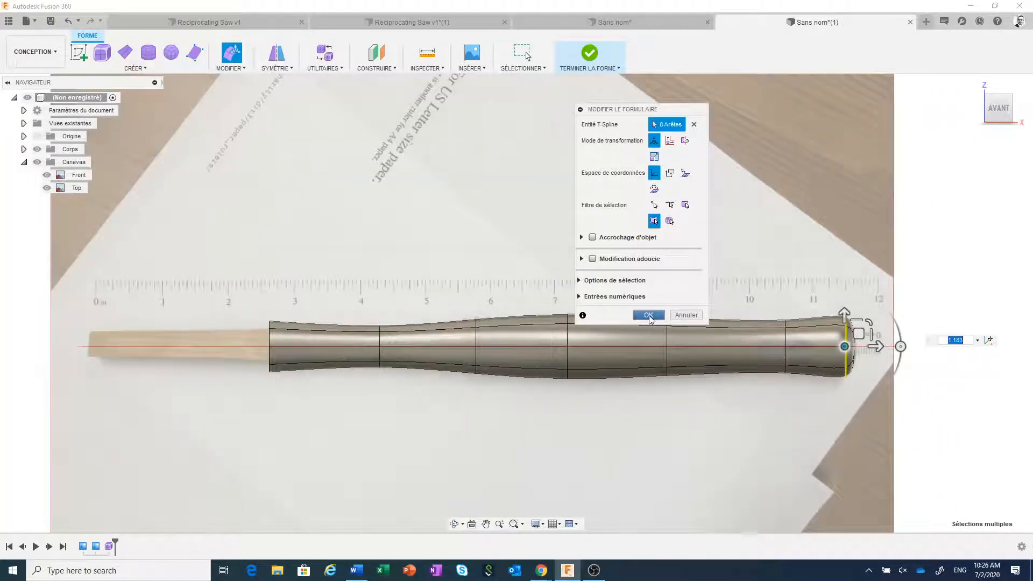
{"action": "scroll", "coordinate": [494, 393], "scroll_direction": "down", "scroll_amount": 3}
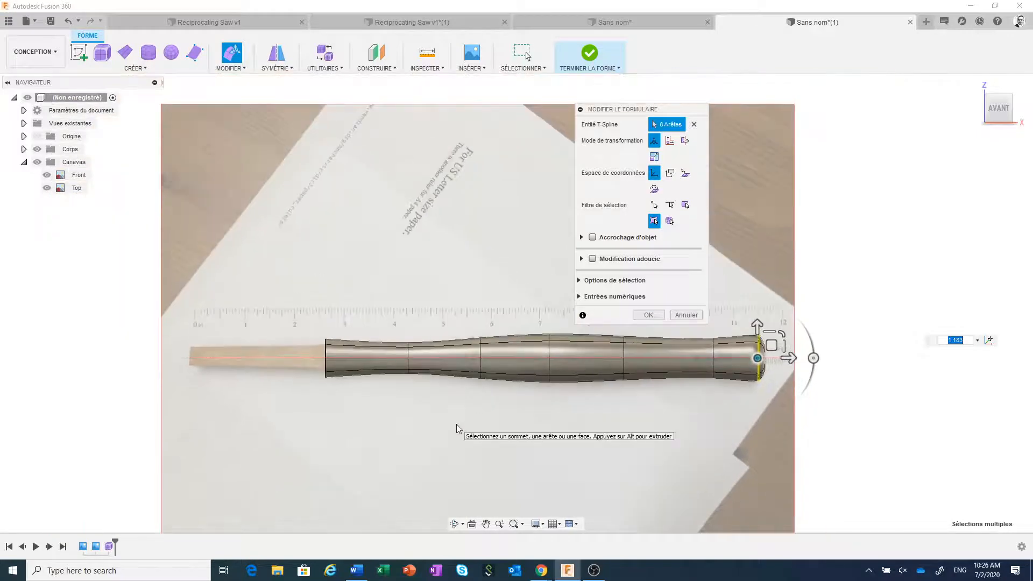
{"action": "middle_click_drag", "start_coordinate": [458, 422], "coordinate": [366, 387], "text": "shift"}
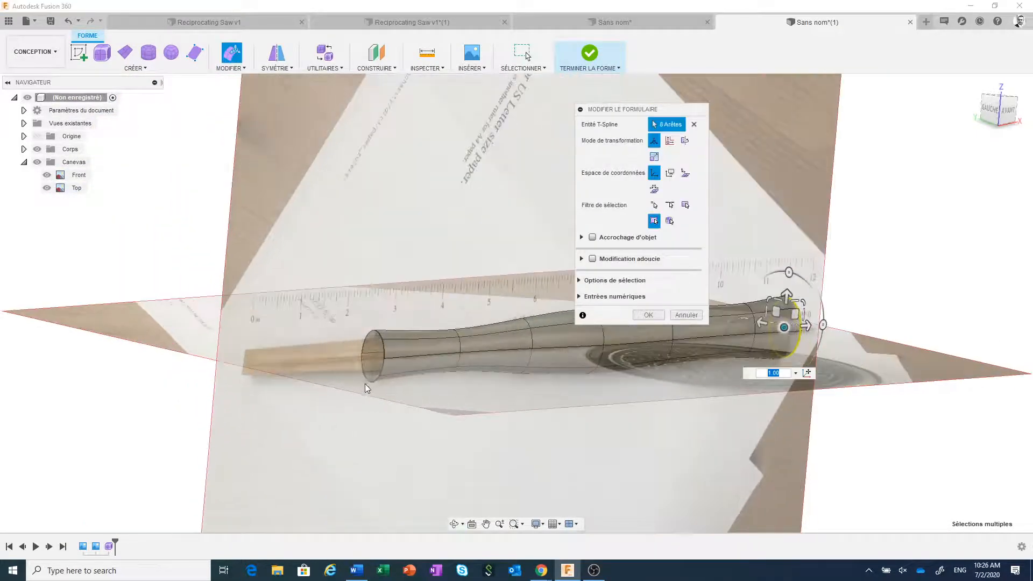
Step: Fill the open handle end near the 2.6 inch mark with Fill Hole (Remplir le perçage), using Réduire mode with the edges preserved
{"action": "double_click", "coordinate": [382, 347]}
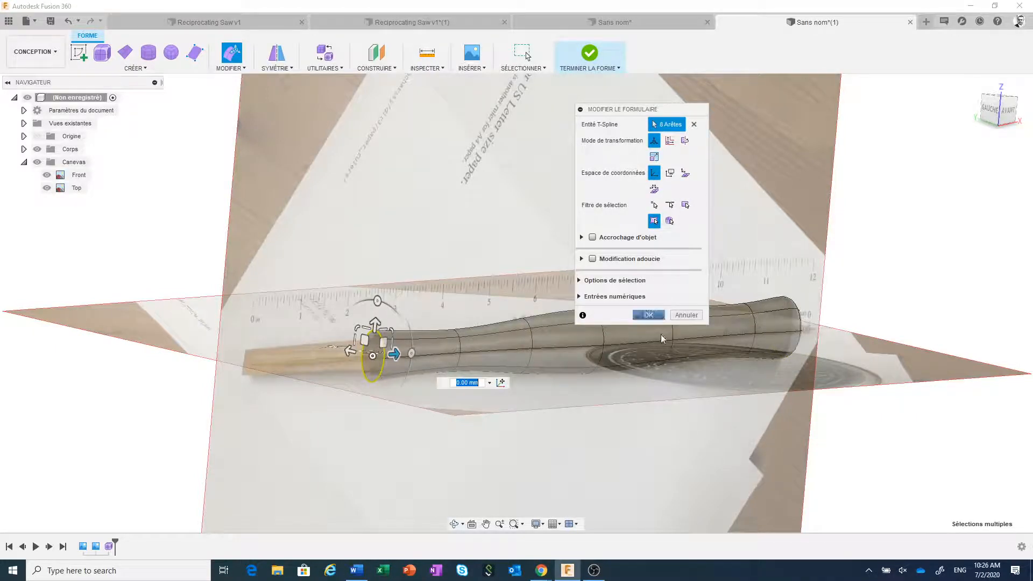
{"action": "left_click", "coordinate": [685, 317]}
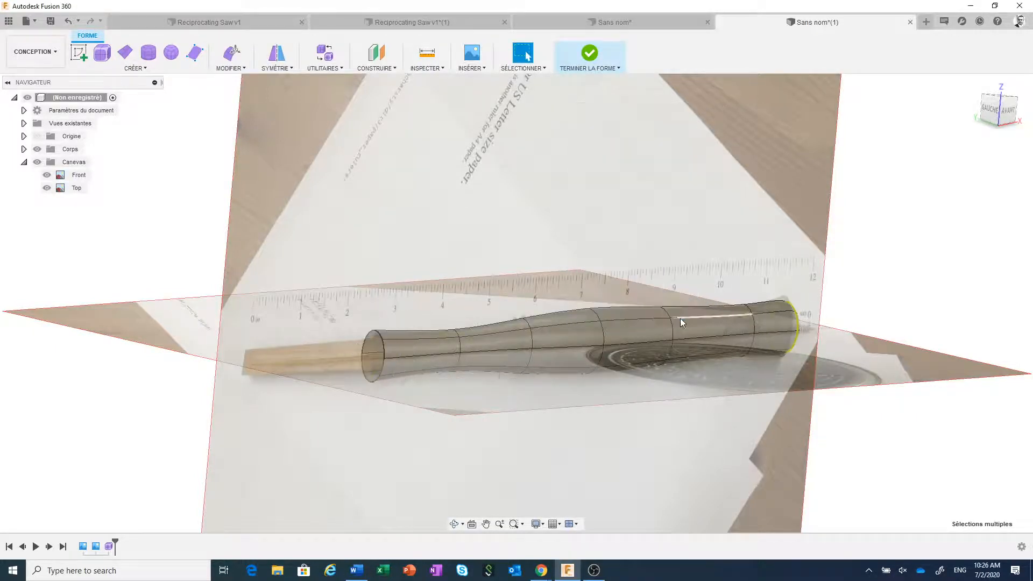
{"action": "double_click", "coordinate": [382, 352]}
{"action": "right_click", "coordinate": [381, 352]}
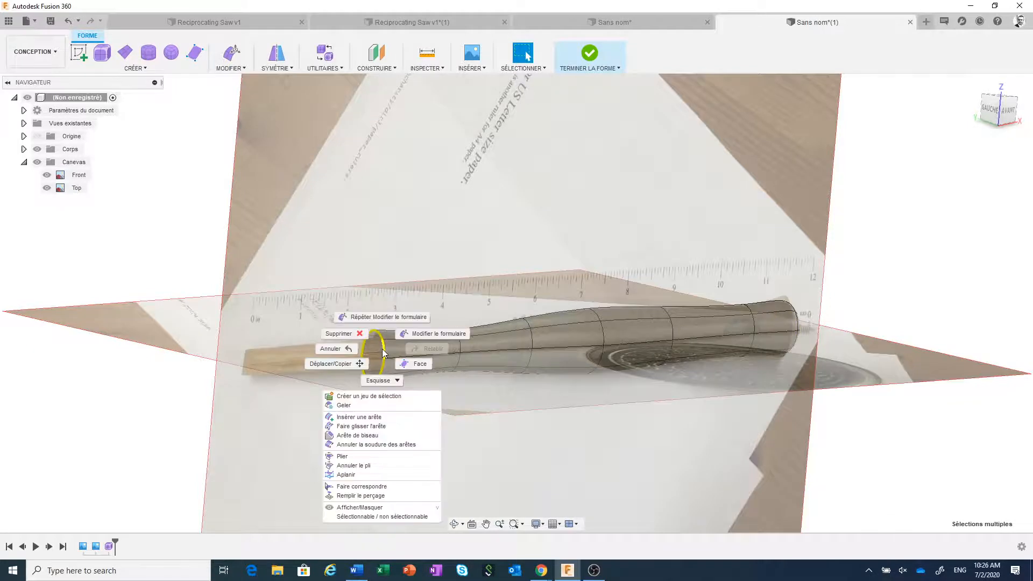
{"action": "left_click", "coordinate": [367, 496]}
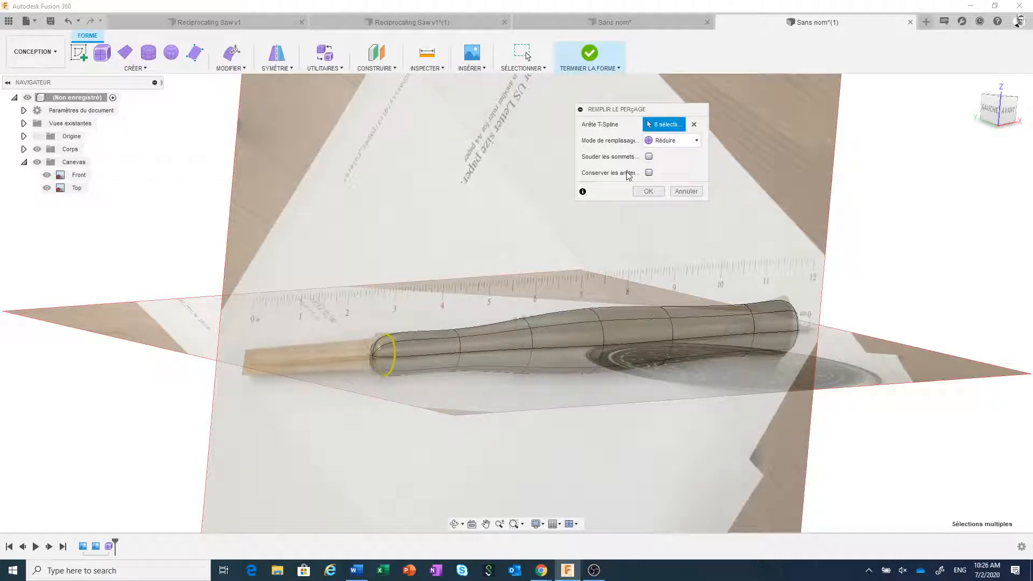
{"action": "left_click", "coordinate": [648, 172]}
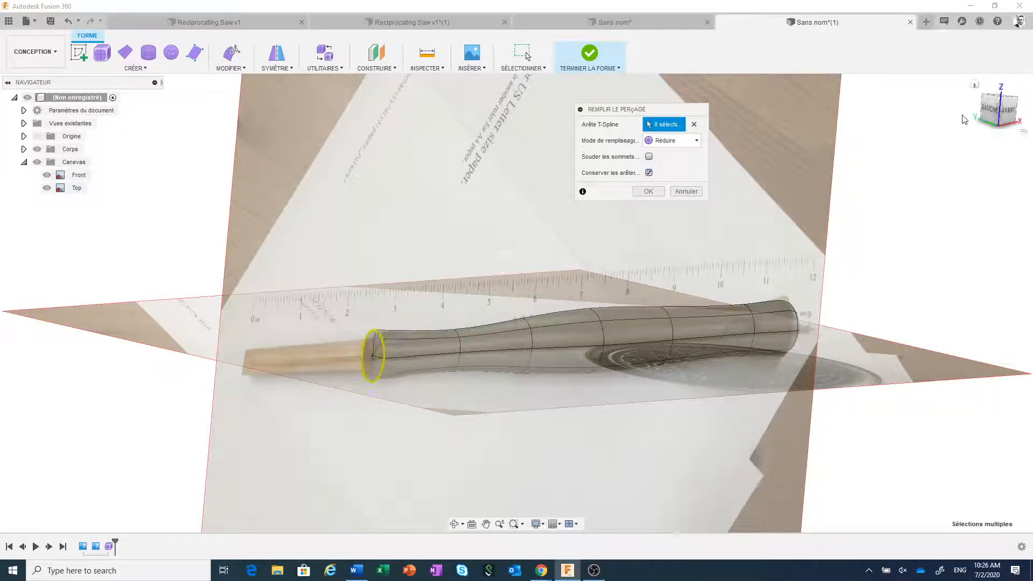
{"action": "left_click", "coordinate": [1008, 116]}
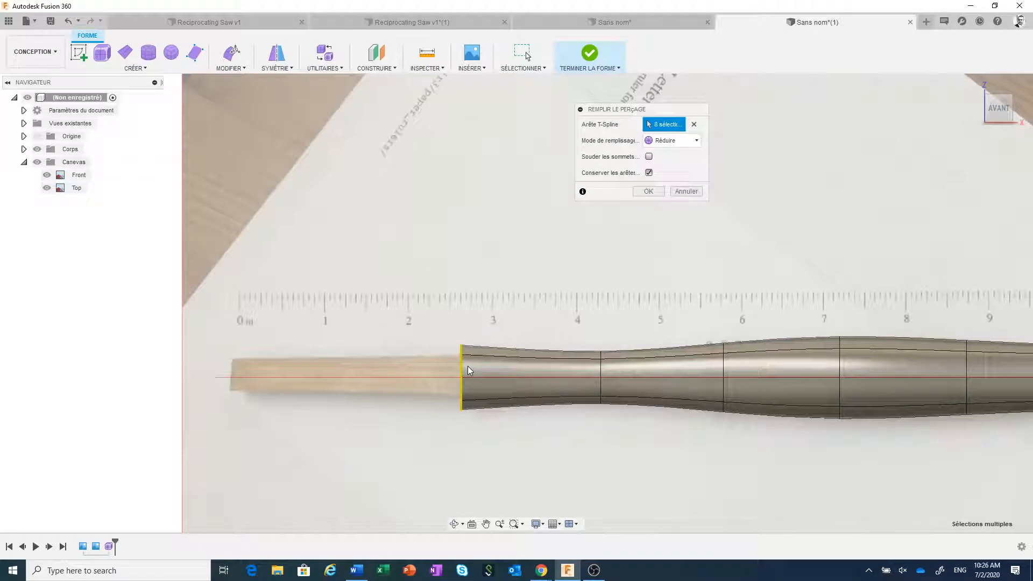
{"action": "scroll", "coordinate": [468, 370], "scroll_direction": "down", "scroll_amount": 5}
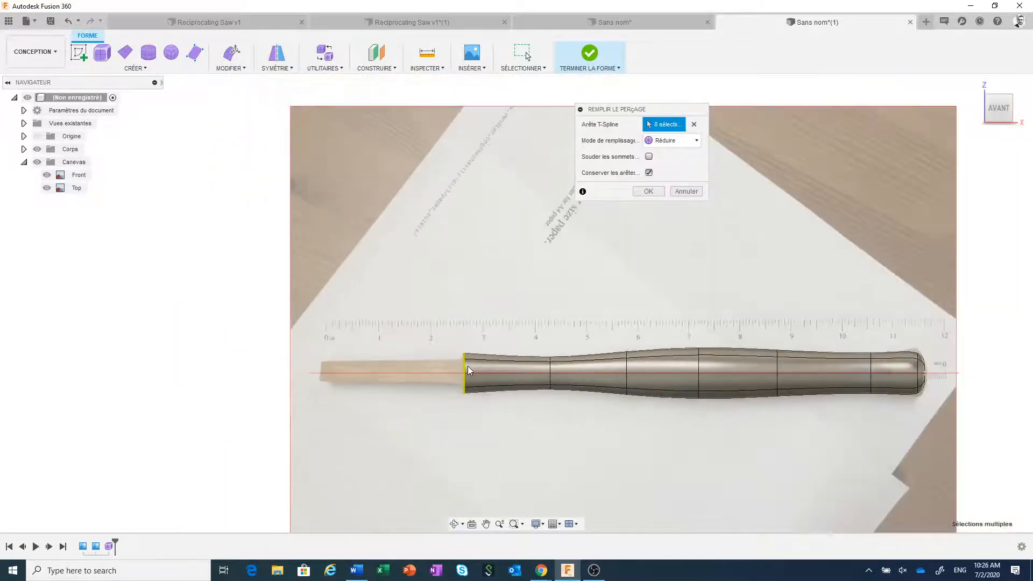
{"action": "left_click", "coordinate": [648, 192]}
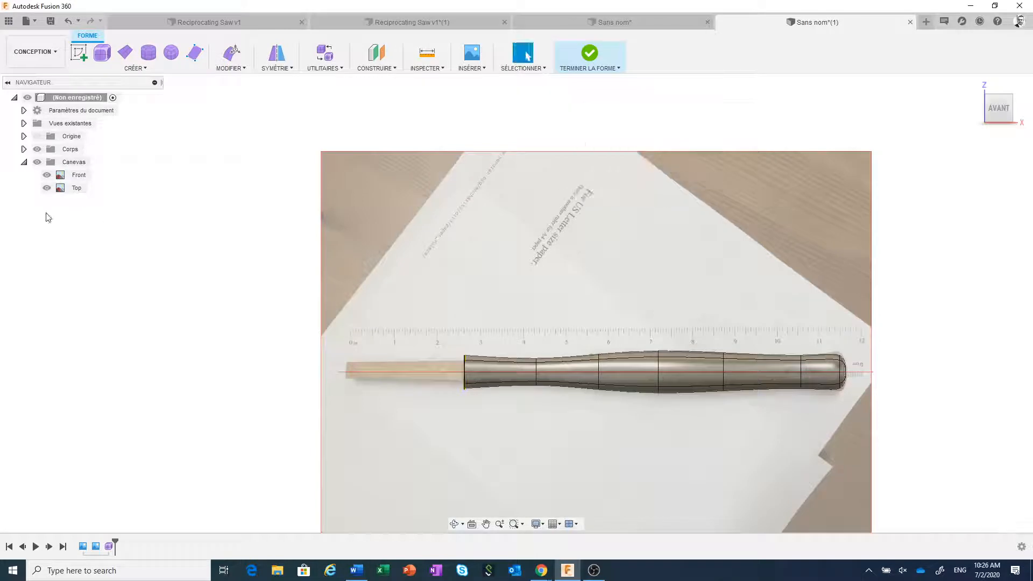
Step: Hide the canvases and finish the form to convert the closed T-Spline handle into a solid body
{"action": "left_click", "coordinate": [37, 162]}
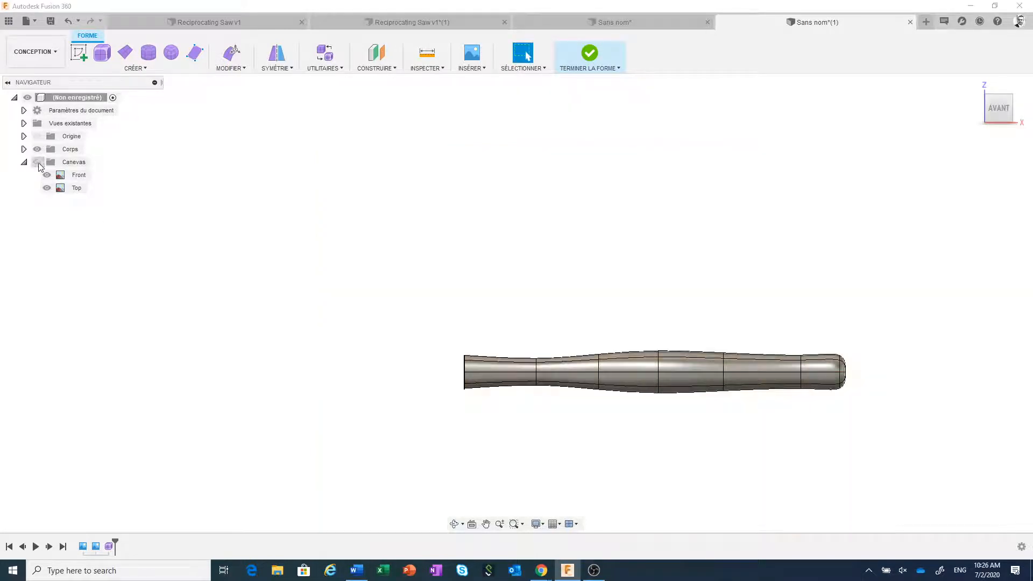
{"action": "left_click", "coordinate": [580, 56]}
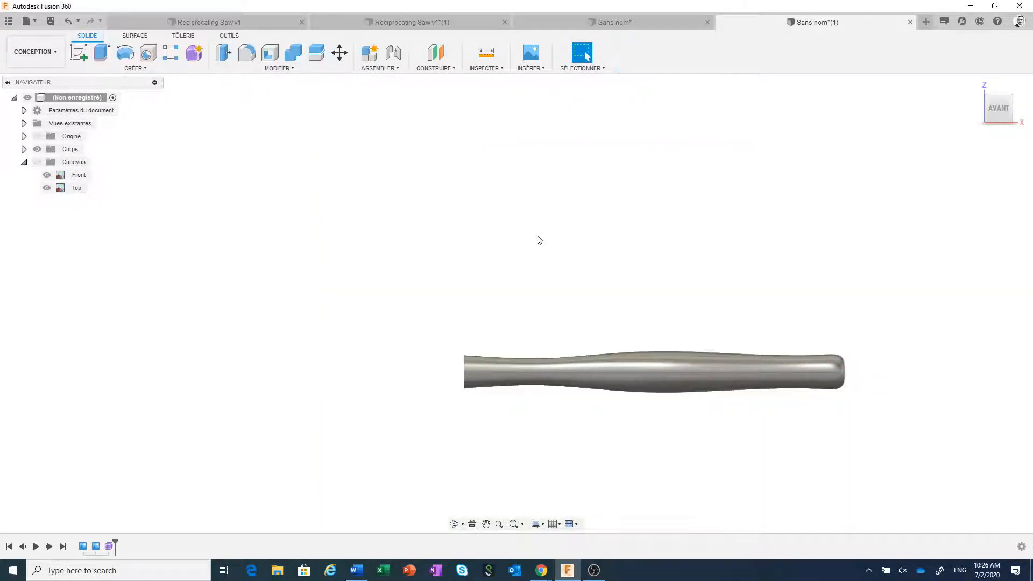
{"action": "middle_click_drag", "start_coordinate": [537, 237], "coordinate": [551, 264], "text": "shift"}
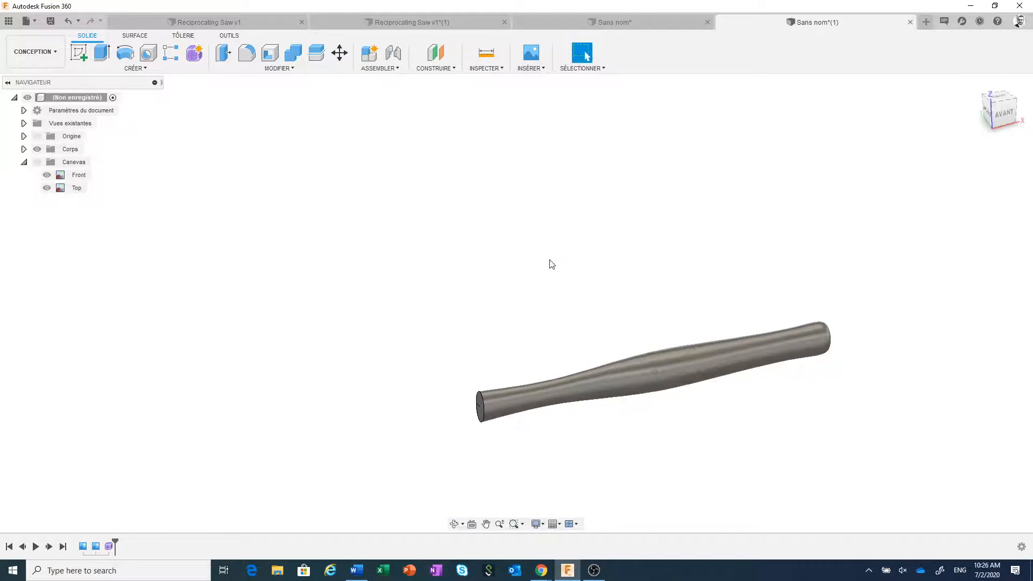
{"action": "scroll", "coordinate": [567, 318], "scroll_direction": "up", "scroll_amount": 1}
{"action": "scroll", "coordinate": [534, 235], "scroll_direction": "down", "scroll_amount": 1}
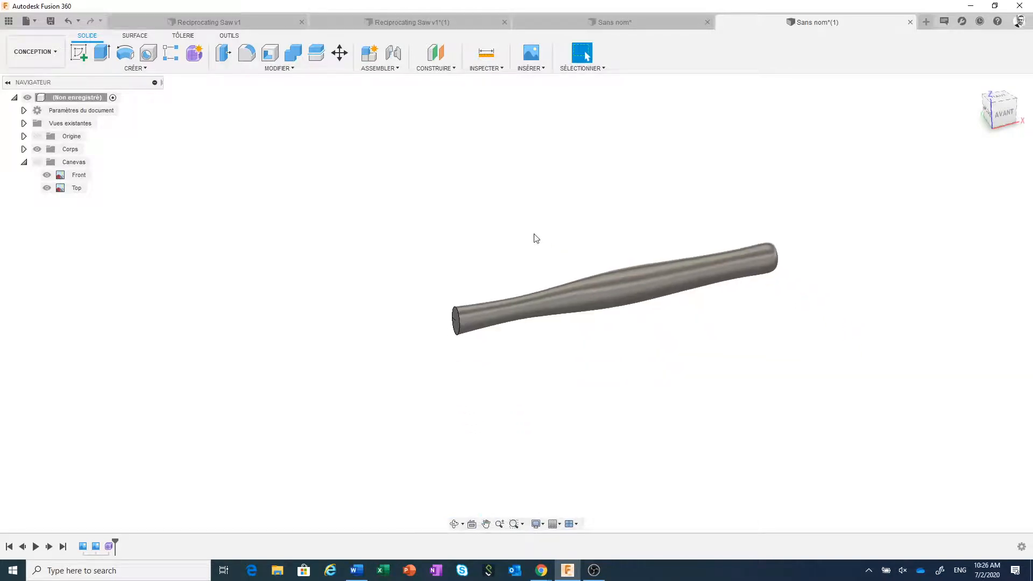
{"action": "scroll", "coordinate": [548, 274], "scroll_direction": "up", "scroll_amount": 4}
{"action": "middle_click_drag", "start_coordinate": [550, 276], "coordinate": [526, 242]}
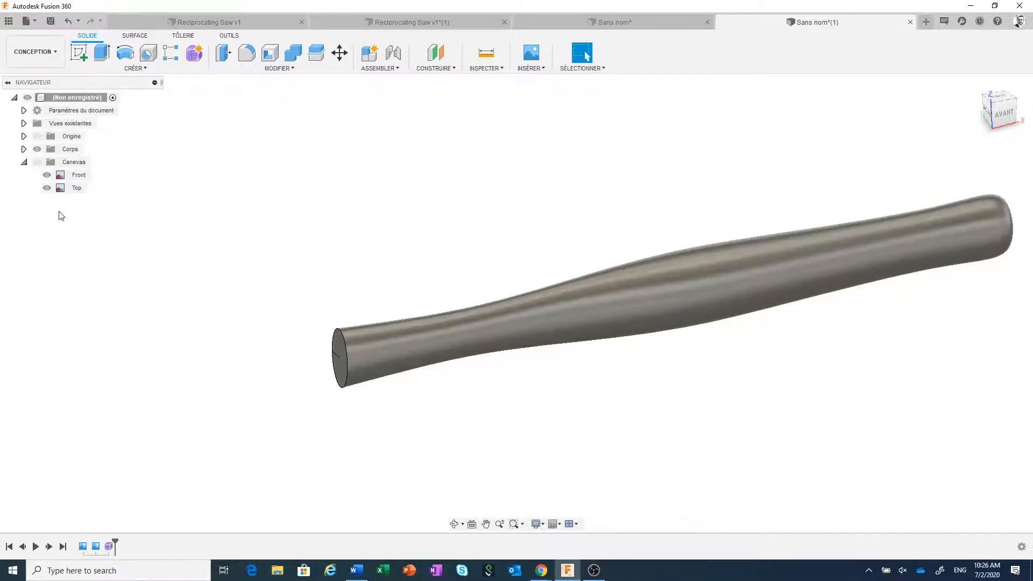
Step: Compare the solid handle with the photo canvases by showing them and hiding them again
{"action": "left_click", "coordinate": [37, 162]}
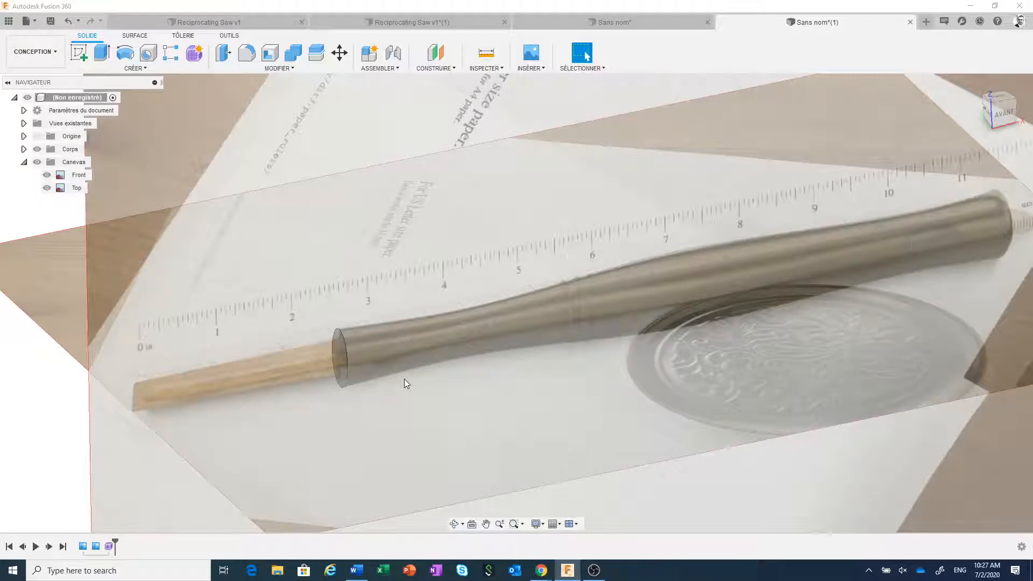
{"action": "scroll", "coordinate": [405, 379], "scroll_direction": "down", "scroll_amount": 3}
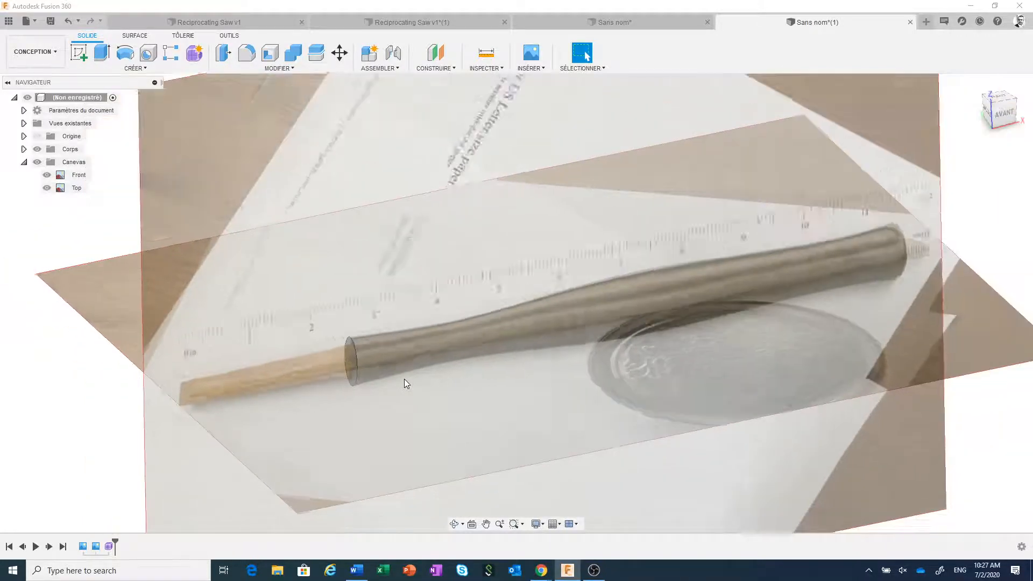
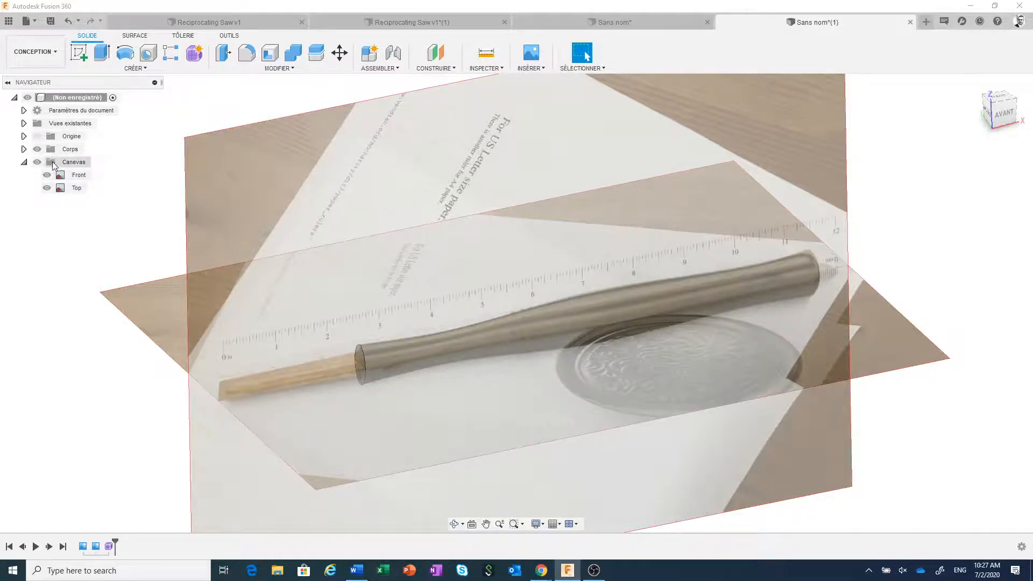
{"action": "left_click", "coordinate": [39, 163]}
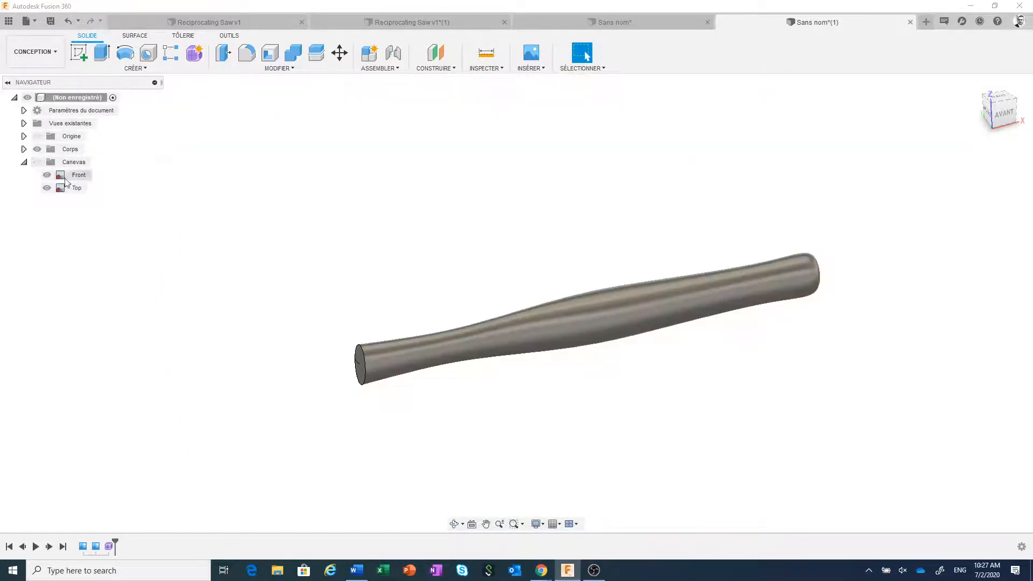
Step: Construct a plane tangent to the handle's flat end face at its centre point
{"action": "middle_click_drag", "start_coordinate": [427, 242], "coordinate": [447, 152], "text": "shift"}
{"action": "left_click", "coordinate": [435, 68]}
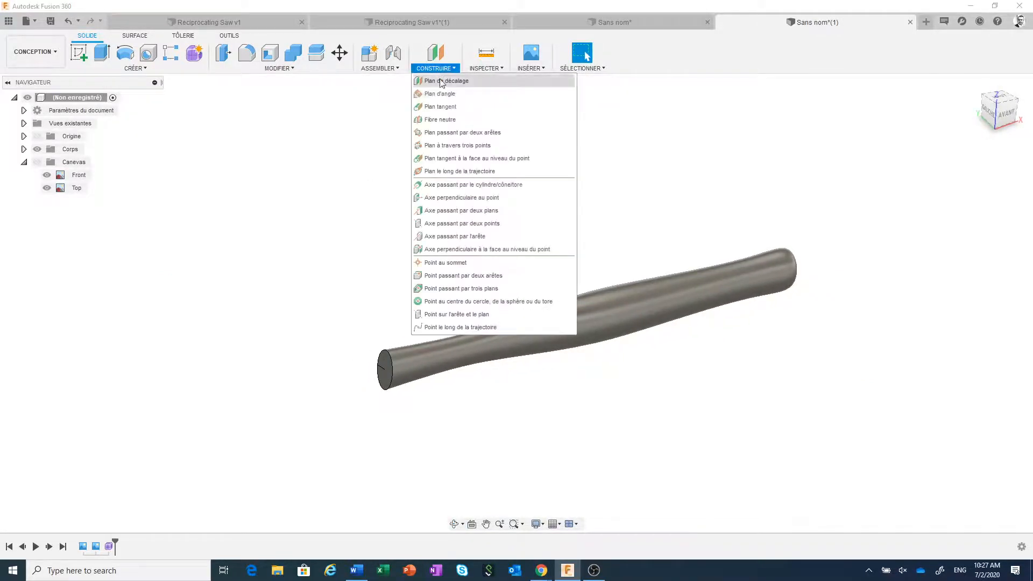
{"action": "left_click", "coordinate": [465, 159]}
{"action": "left_click", "coordinate": [385, 371]}
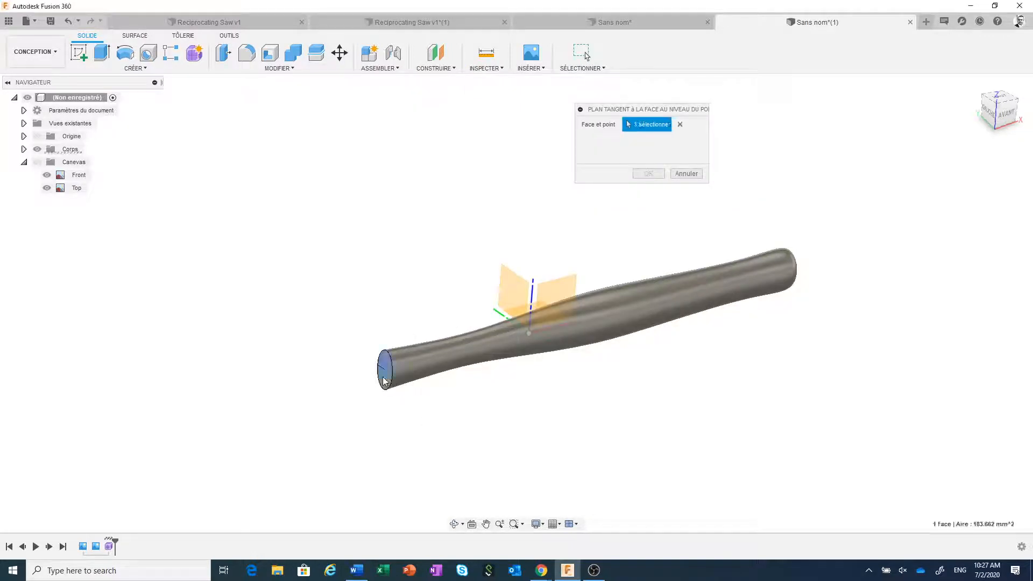
{"action": "left_click", "coordinate": [385, 371]}
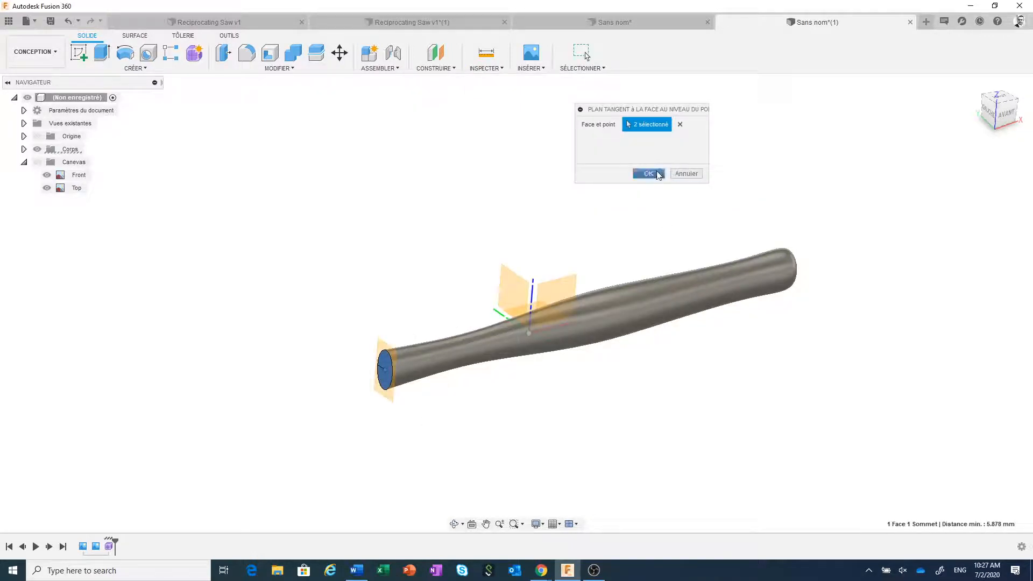
{"action": "left_click", "coordinate": [648, 173]}
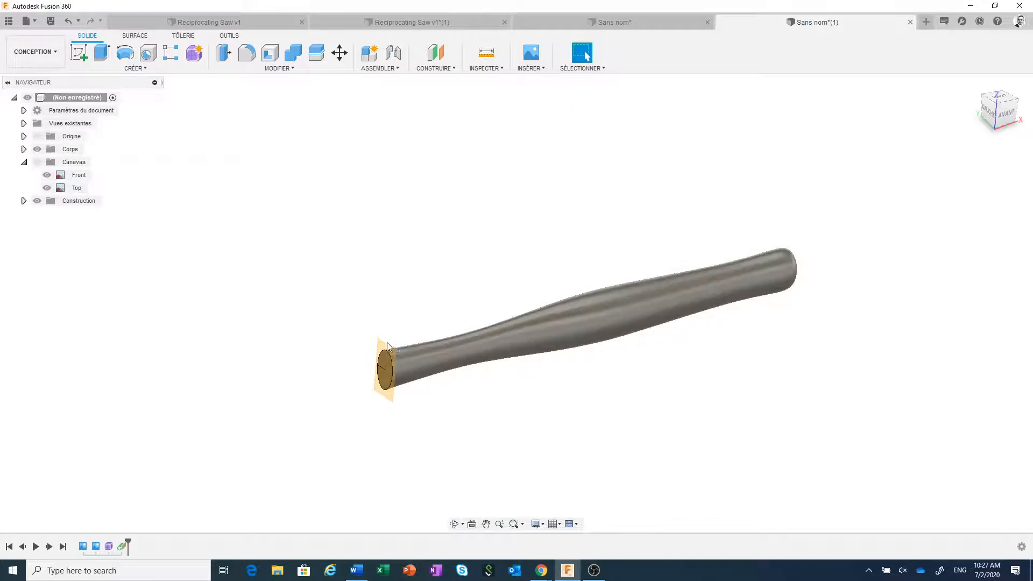
Step: Create a sketch on the tangent plane and start a centre rectangle from the end face's centre point
{"action": "right_click", "coordinate": [384, 371]}
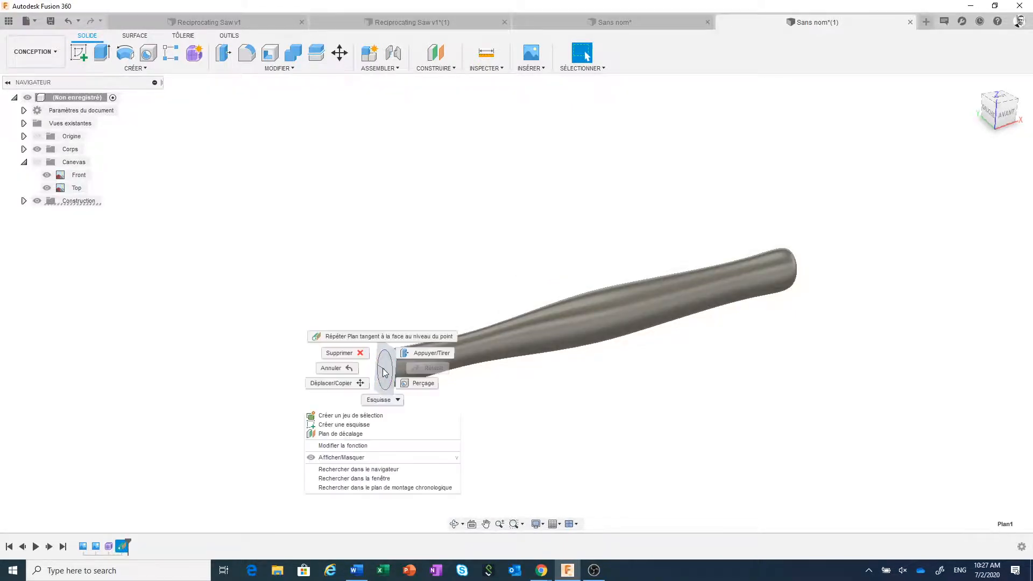
{"action": "left_click", "coordinate": [371, 424]}
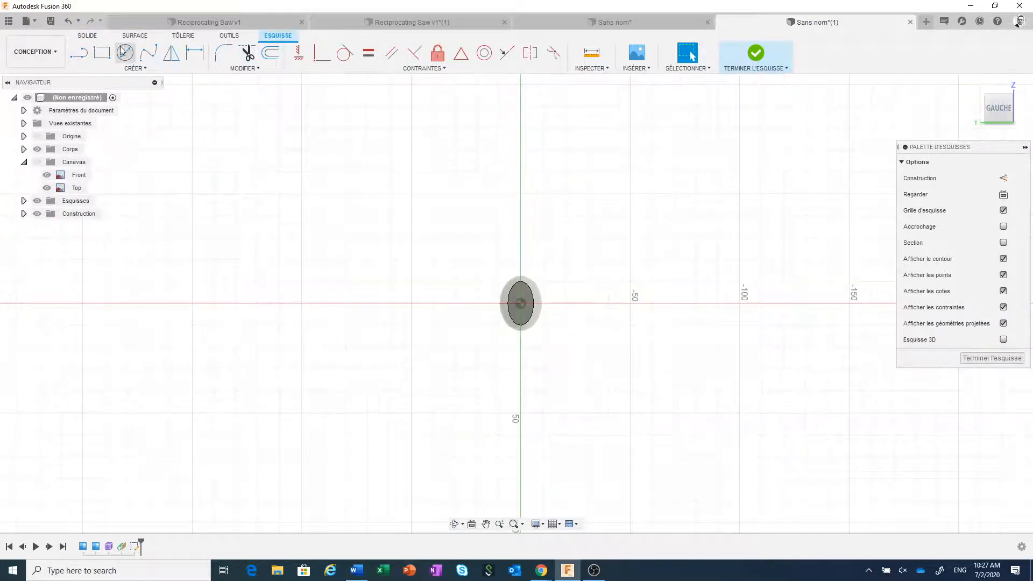
{"action": "left_click", "coordinate": [100, 55]}
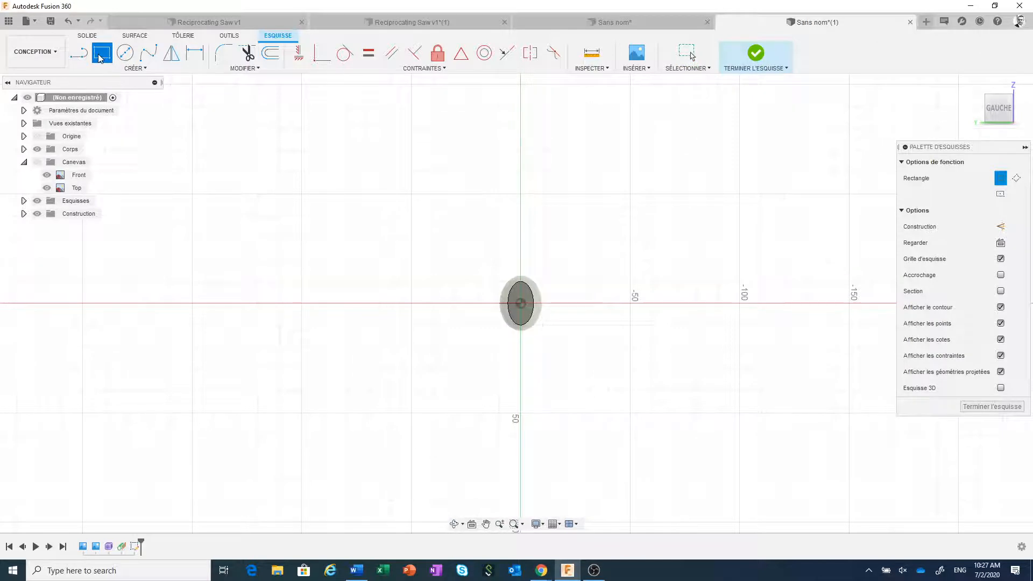
{"action": "left_click", "coordinate": [1000, 195]}
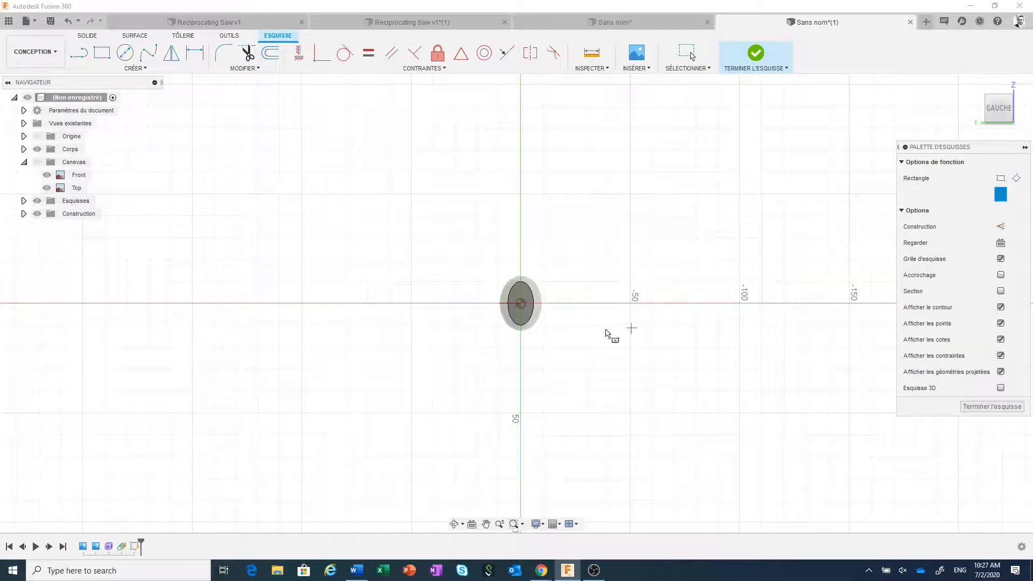
{"action": "left_click", "coordinate": [521, 304]}
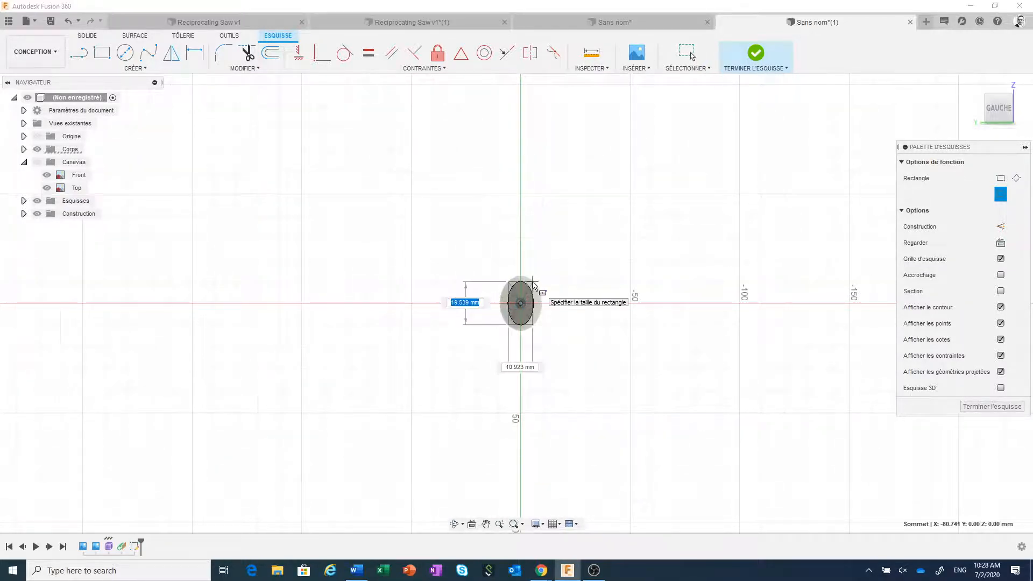
Step: Show the canvases again to judge the centre rectangle's size against the narrow wooden tang
{"action": "middle_click_drag", "start_coordinate": [565, 276], "coordinate": [533, 293], "text": "shift"}
{"action": "middle_click", "coordinate": [533, 295]}
{"action": "middle_click", "coordinate": [533, 295]}
{"action": "scroll", "coordinate": [538, 295], "scroll_direction": "down", "scroll_amount": 4}
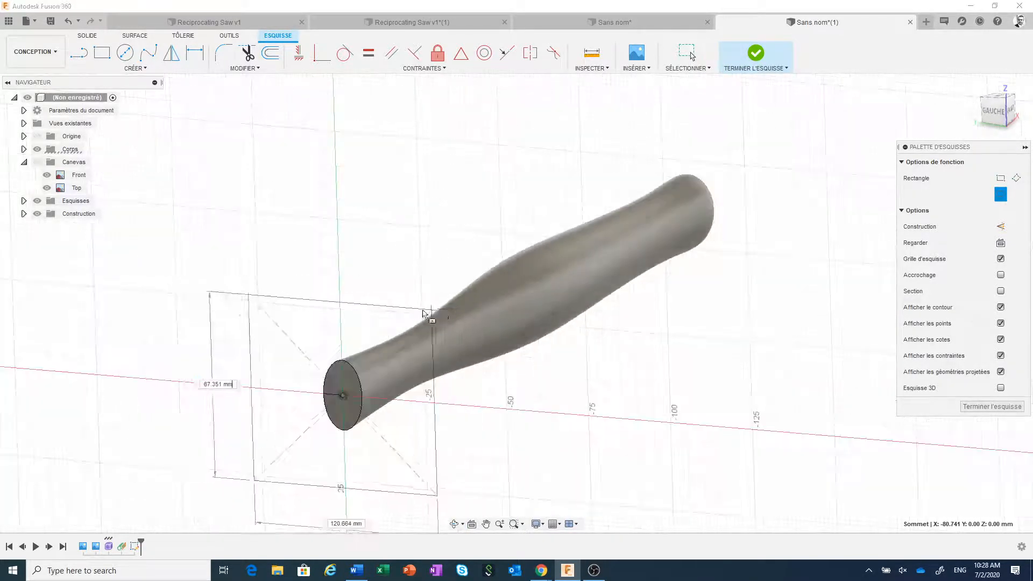
{"action": "scroll", "coordinate": [439, 306], "scroll_direction": "down", "scroll_amount": 1}
{"action": "scroll", "coordinate": [441, 309], "scroll_direction": "down", "scroll_amount": 5}
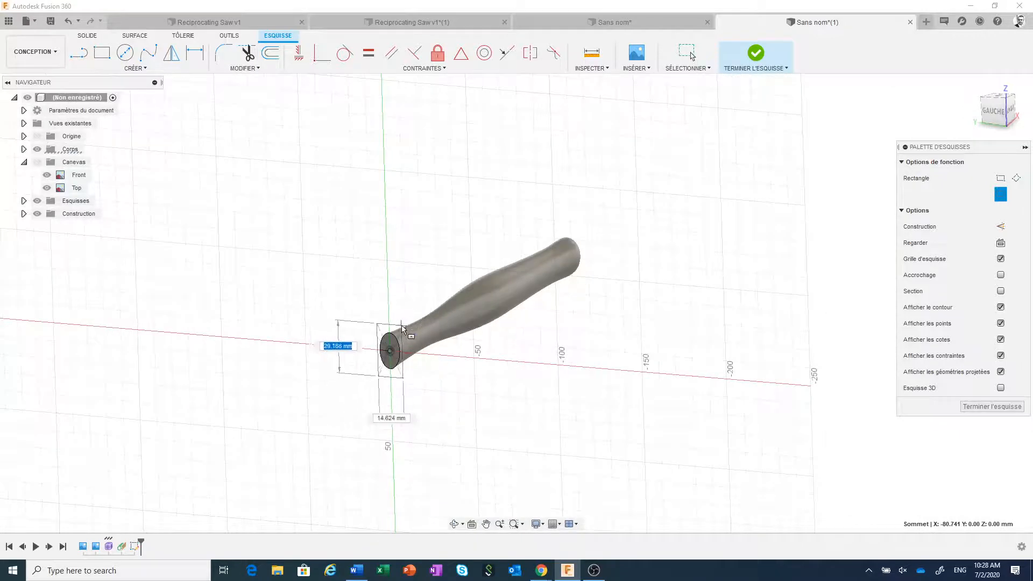
{"action": "left_click", "coordinate": [36, 162]}
{"action": "scroll", "coordinate": [391, 371], "scroll_direction": "up", "scroll_amount": 4}
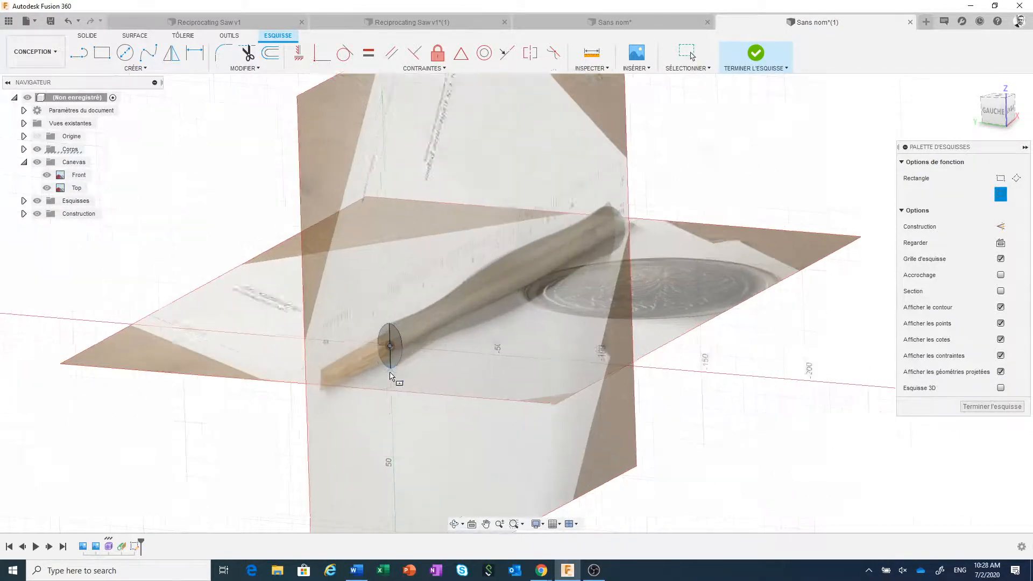
{"action": "scroll", "coordinate": [391, 371], "scroll_direction": "up", "scroll_amount": 3}
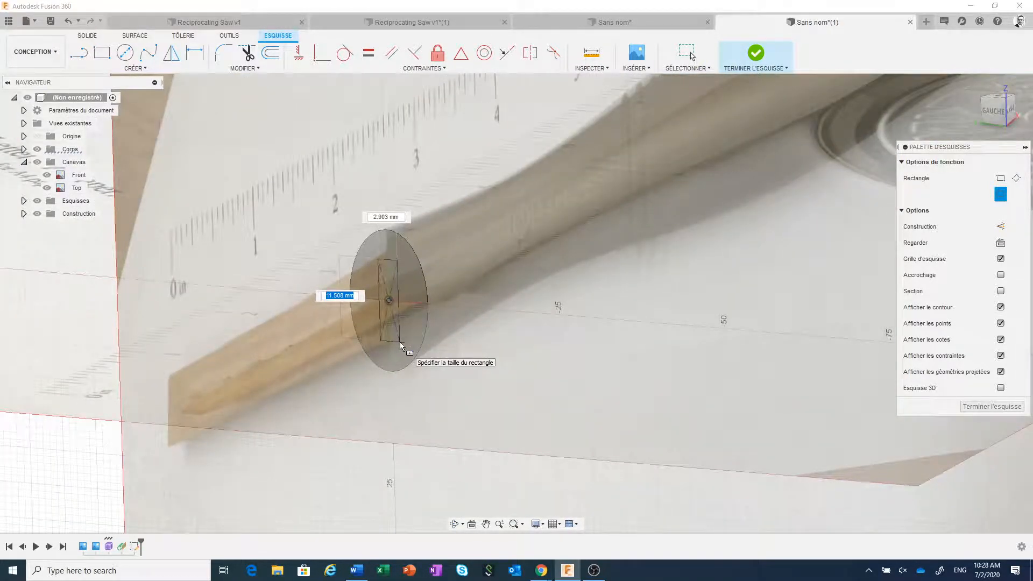
Step: Set the centre rectangle to 11 mm high by 7 mm wide to match the tang's cross-section
{"action": "type", "text": "11"}
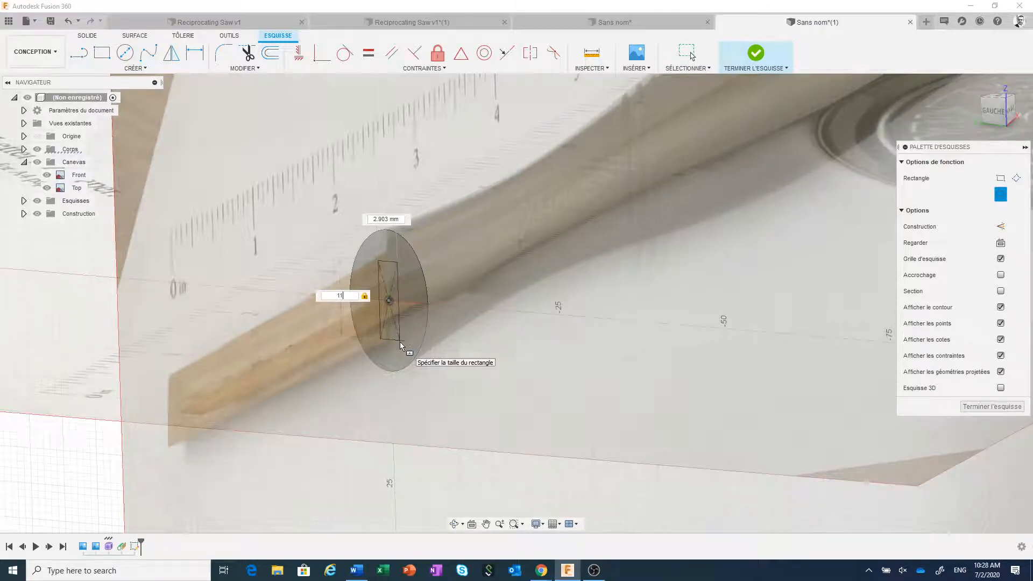
{"action": "key", "text": "Tab"}
{"action": "middle_click_drag", "start_coordinate": [400, 346], "coordinate": [408, 348], "text": "shift"}
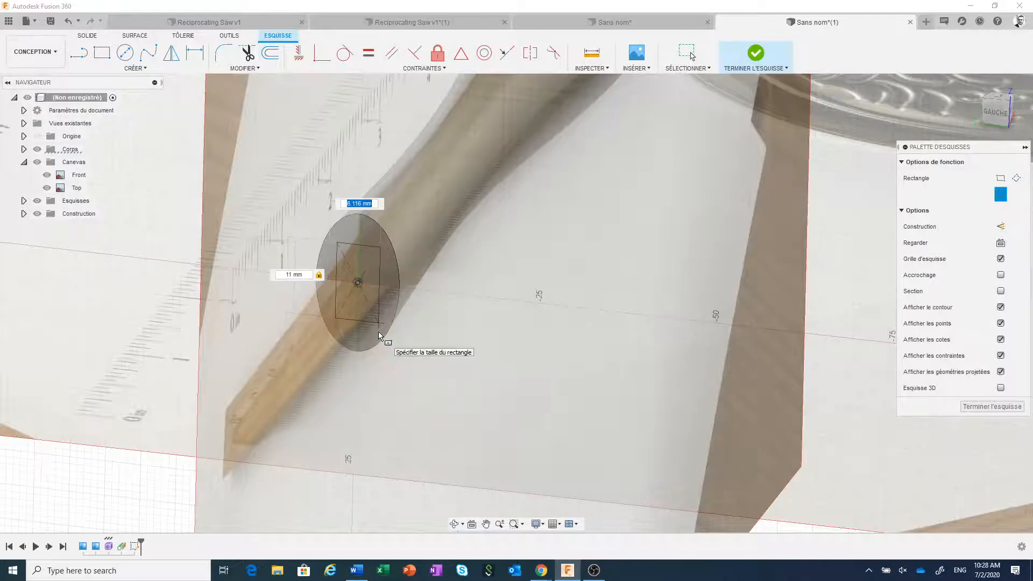
{"action": "middle_click_drag", "start_coordinate": [385, 341], "coordinate": [388, 334], "text": "shift"}
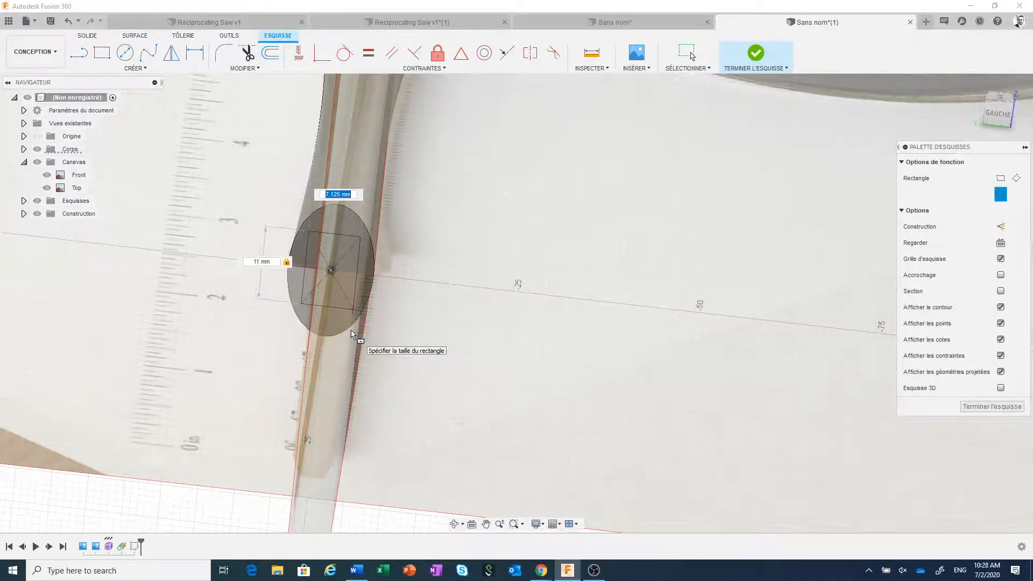
{"action": "type", "text": "7"}
{"action": "key", "text": "Return"}
{"action": "scroll", "coordinate": [624, 320], "scroll_direction": "down", "scroll_amount": 3}
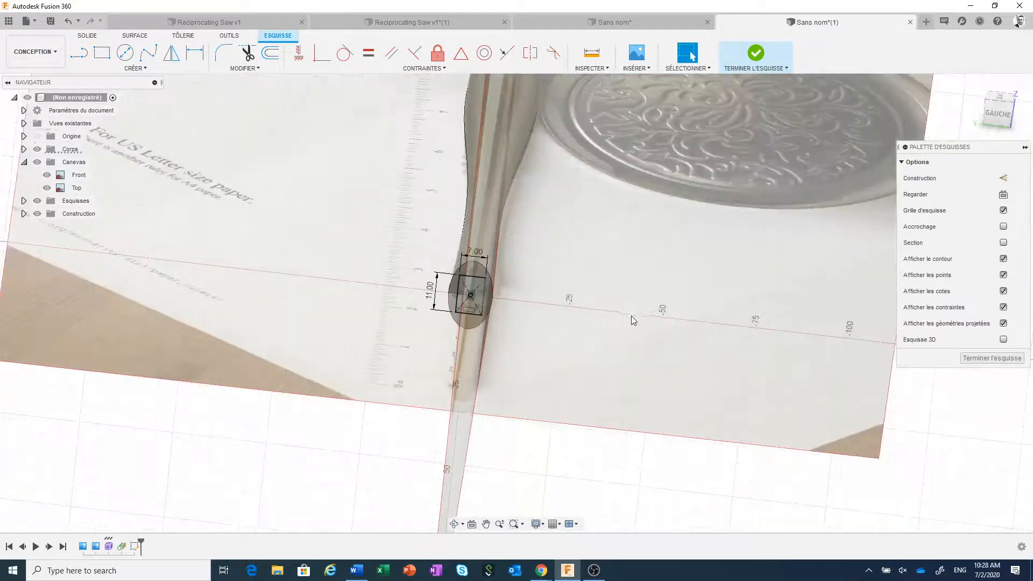
{"action": "middle_click_drag", "start_coordinate": [637, 314], "coordinate": [539, 333], "text": "shift"}
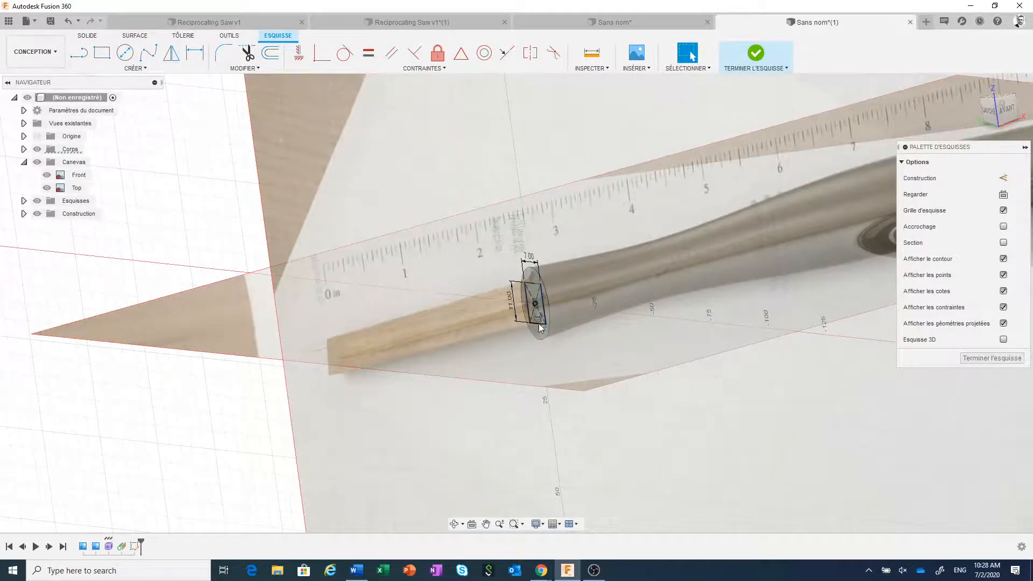
Step: Extrude the tang rectangle 70 mm away from the handle with a -0.5 degree taper, joining it to the handle body
{"action": "scroll", "coordinate": [539, 326], "scroll_direction": "up", "scroll_amount": 5}
{"action": "left_click", "coordinate": [538, 257]}
{"action": "right_click", "coordinate": [538, 255]}
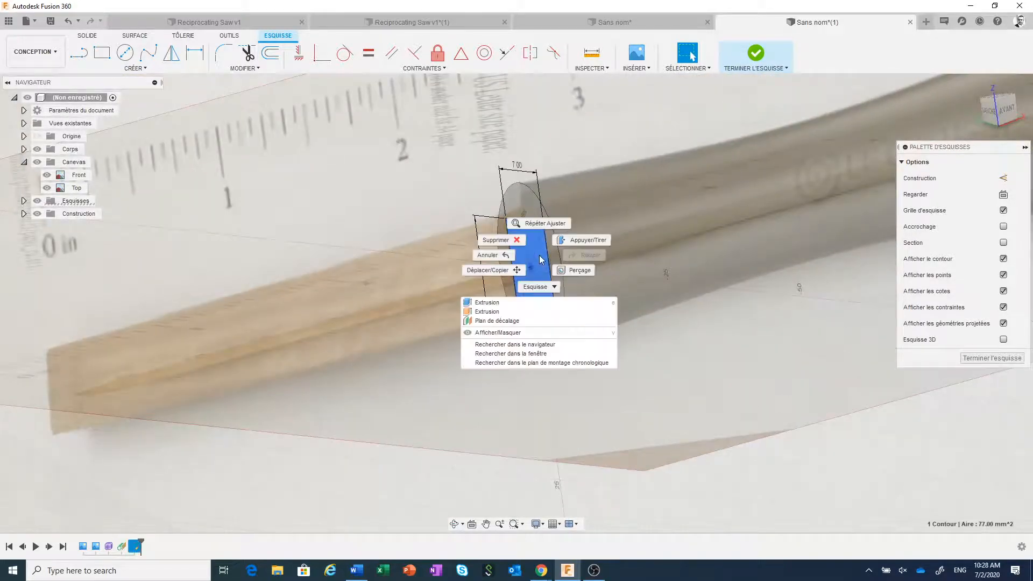
{"action": "left_click", "coordinate": [570, 240]}
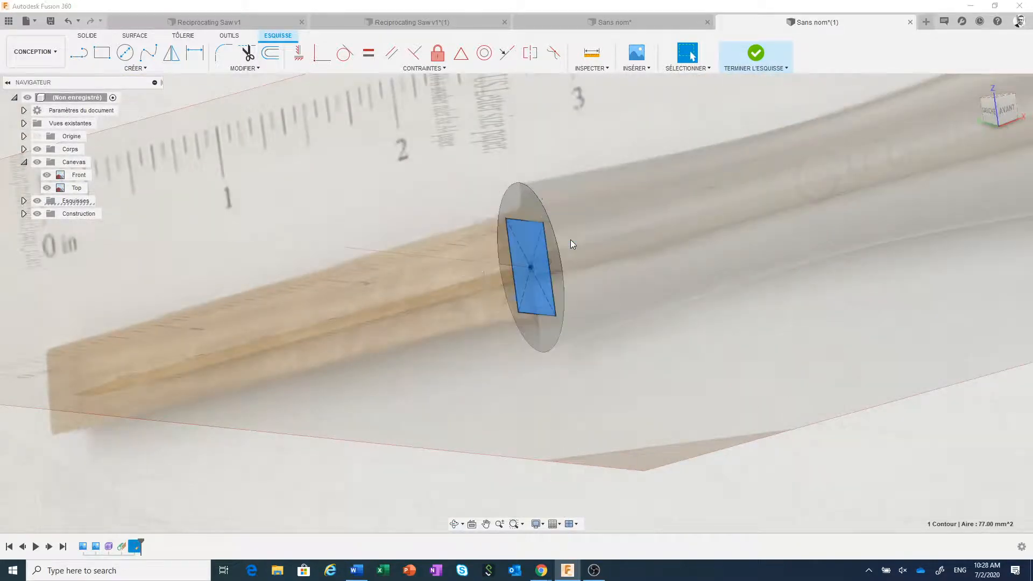
{"action": "left_click", "coordinate": [1005, 110]}
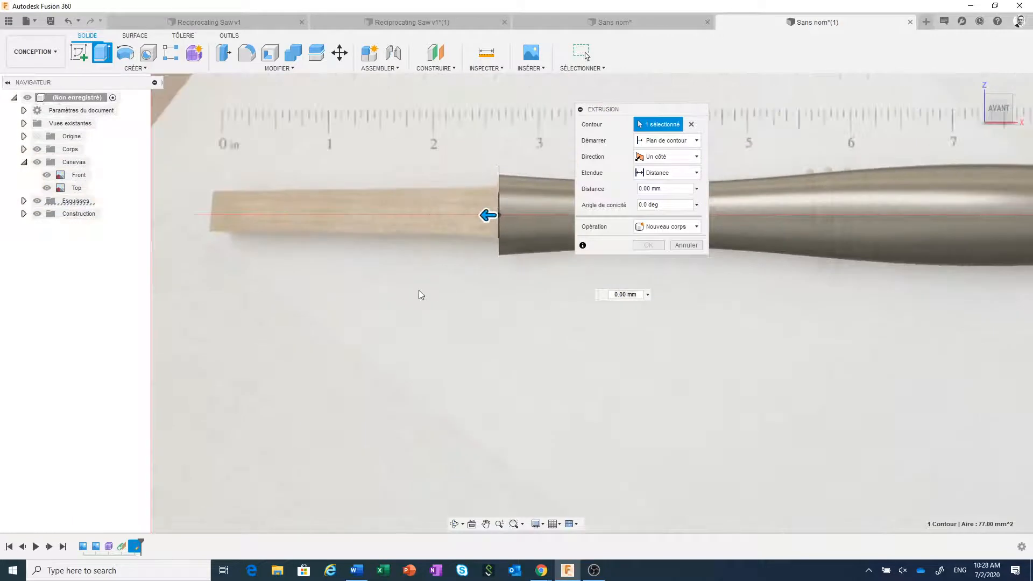
{"action": "middle_click_drag", "start_coordinate": [421, 295], "coordinate": [519, 383]}
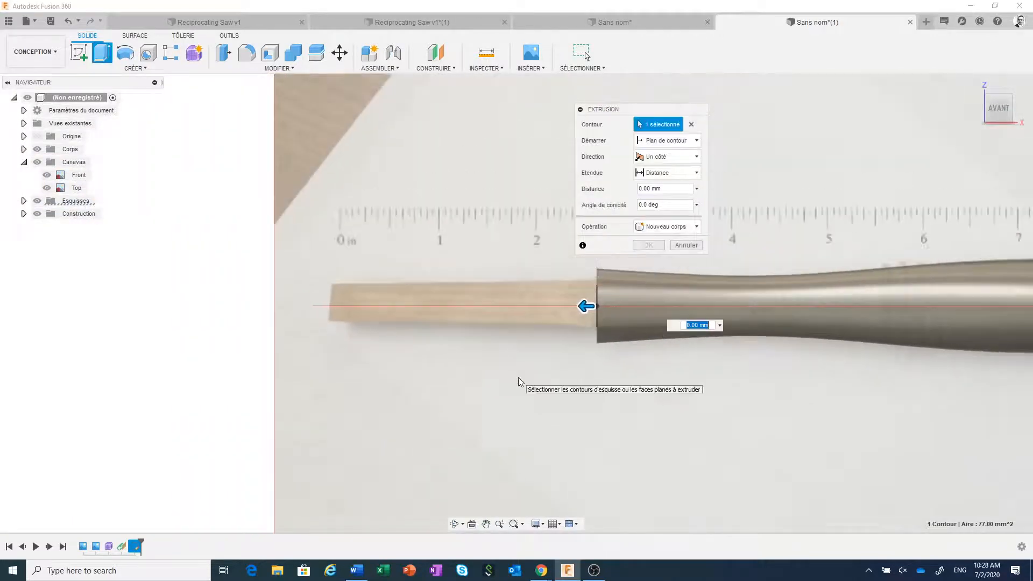
{"action": "left_click_drag", "start_coordinate": [585, 303], "coordinate": [320, 291]}
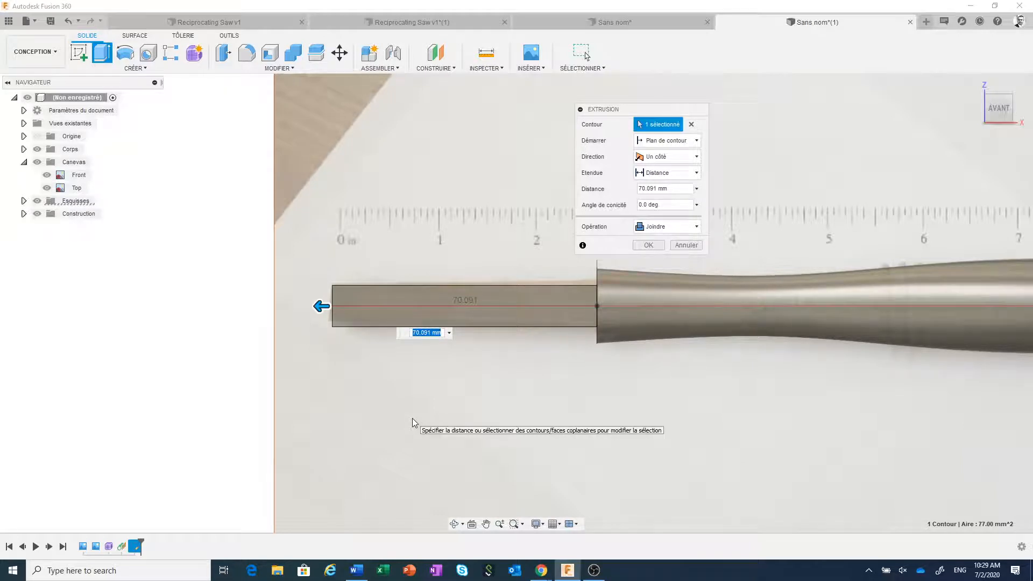
{"action": "type", "text": "70"}
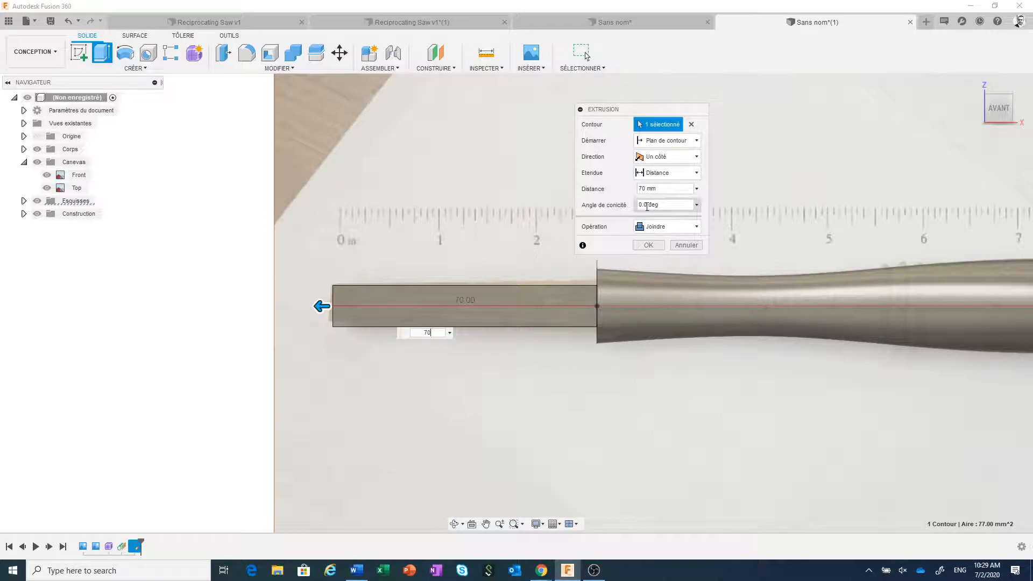
{"action": "double_click", "coordinate": [646, 205]}
{"action": "type", "text": "-1"}
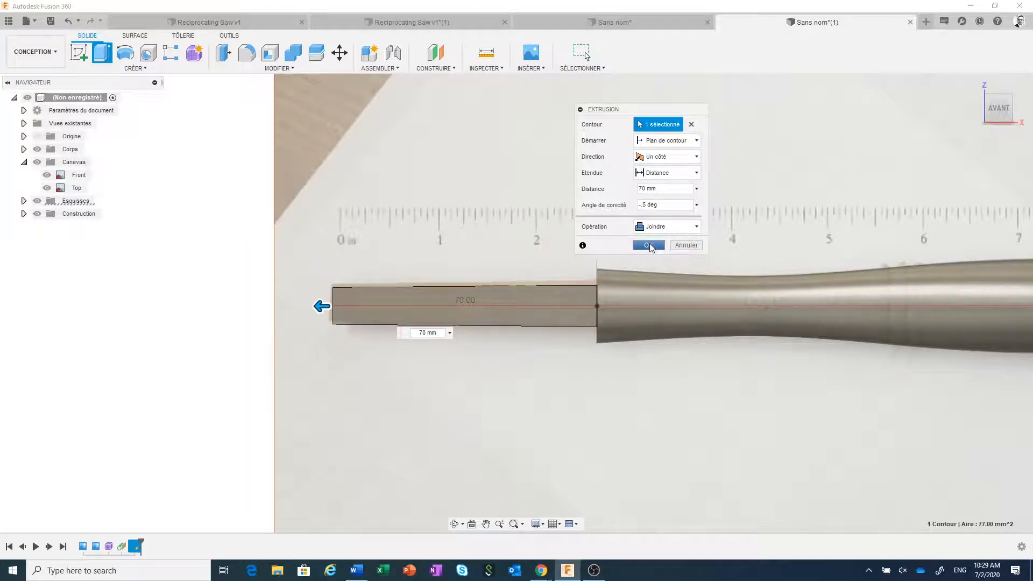
{"action": "left_click", "coordinate": [648, 245]}
Step: Hide the canvases and expand the list of bodies to view the handle and tang on their own
{"action": "scroll", "coordinate": [642, 258], "scroll_direction": "down", "scroll_amount": 5}
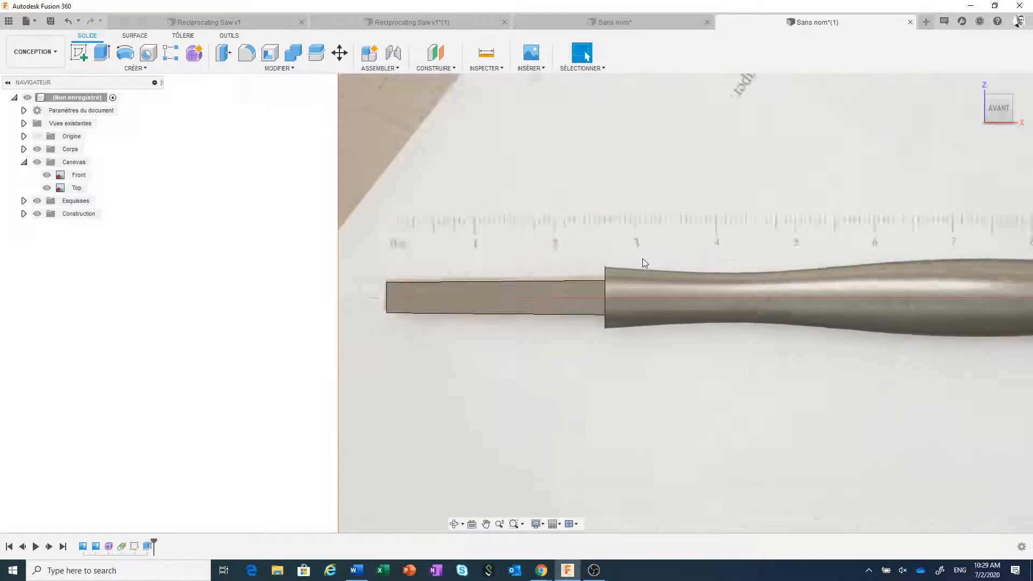
{"action": "middle_click_drag", "start_coordinate": [612, 317], "coordinate": [639, 334], "text": "shift"}
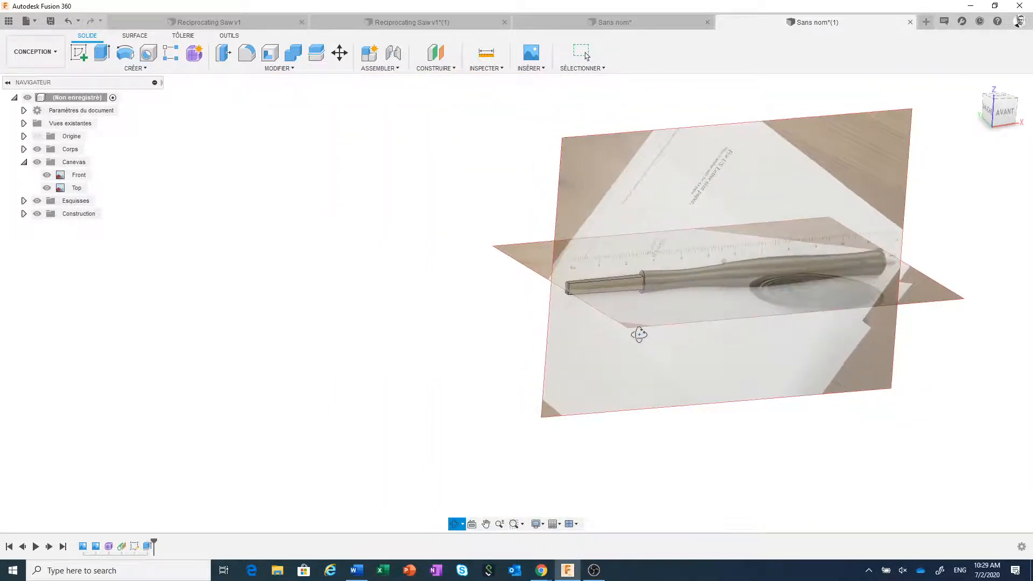
{"action": "left_click", "coordinate": [37, 162]}
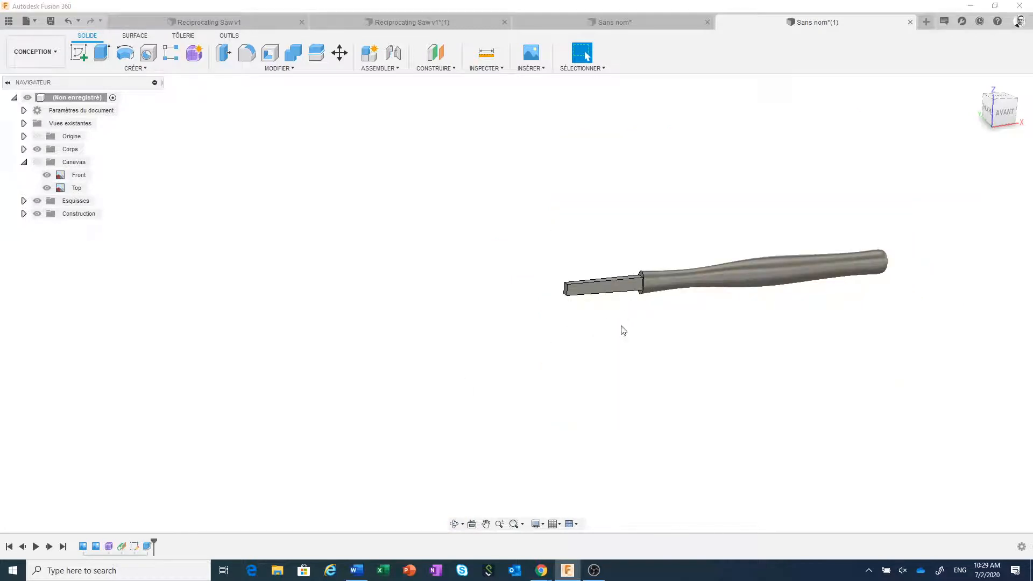
{"action": "left_click", "coordinate": [24, 149]}
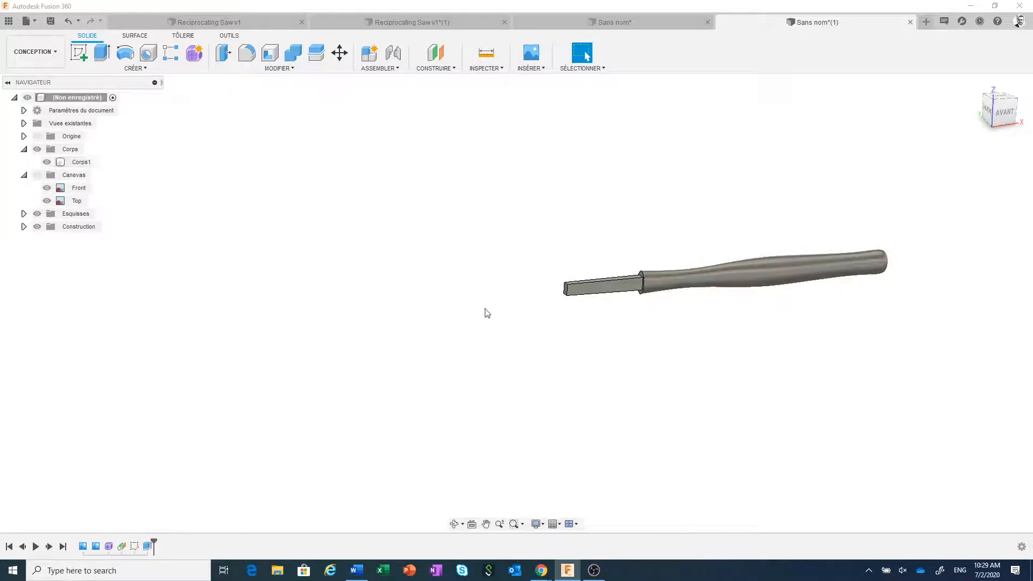
Step: Apply the 3D Maple - Unfinished appearance from the unfinished solid woods to the whole handle body
{"action": "scroll", "coordinate": [652, 348], "scroll_direction": "up", "scroll_amount": 3}
{"action": "middle_click_drag", "start_coordinate": [666, 341], "coordinate": [546, 415]}
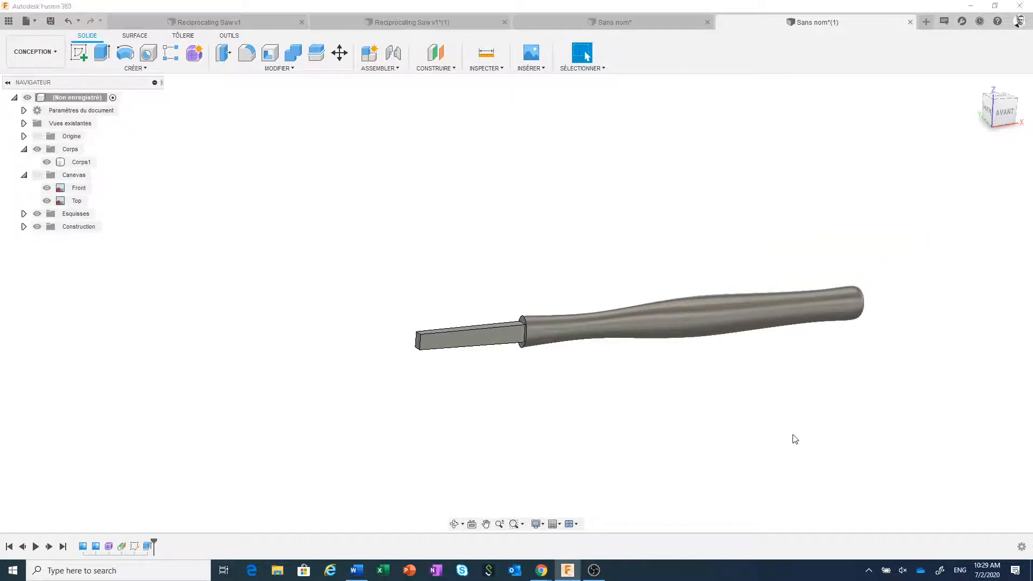
{"action": "key", "text": "a"}
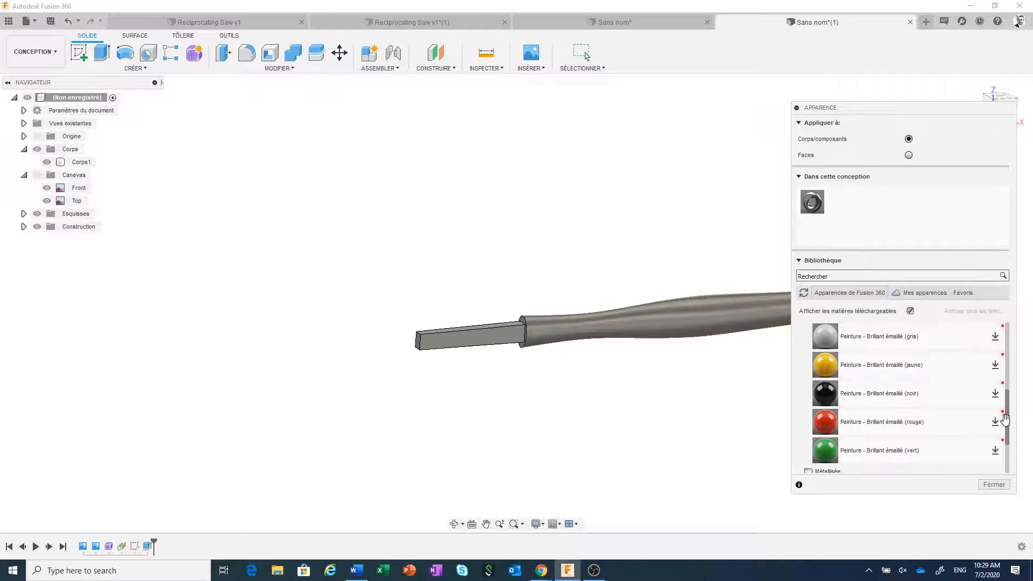
{"action": "scroll", "coordinate": [1006, 422], "scroll_direction": "down", "scroll_amount": 3}
{"action": "left_click", "coordinate": [854, 450]}
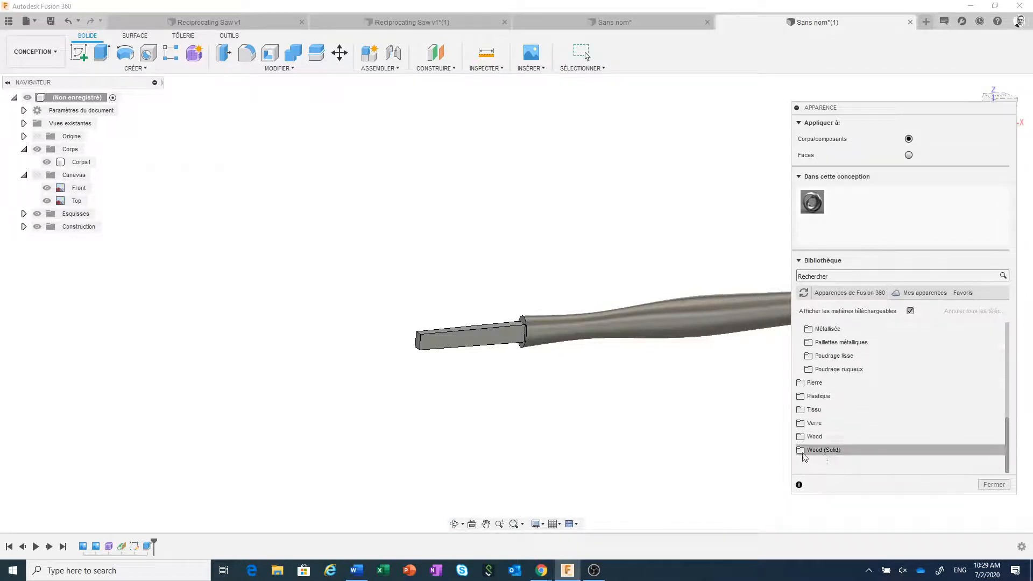
{"action": "scroll", "coordinate": [871, 471], "scroll_direction": "down", "scroll_amount": 1}
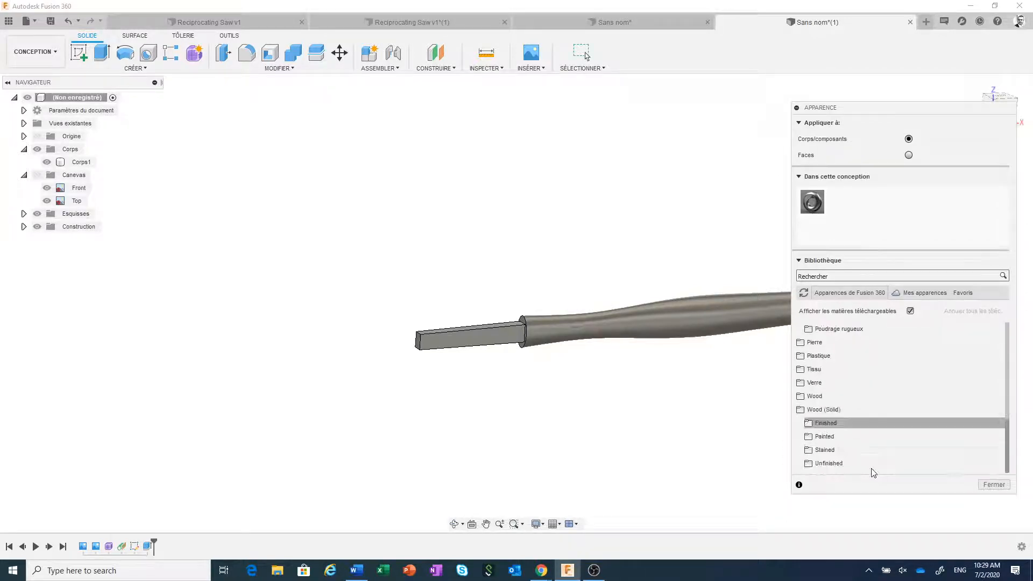
{"action": "left_click", "coordinate": [820, 463]}
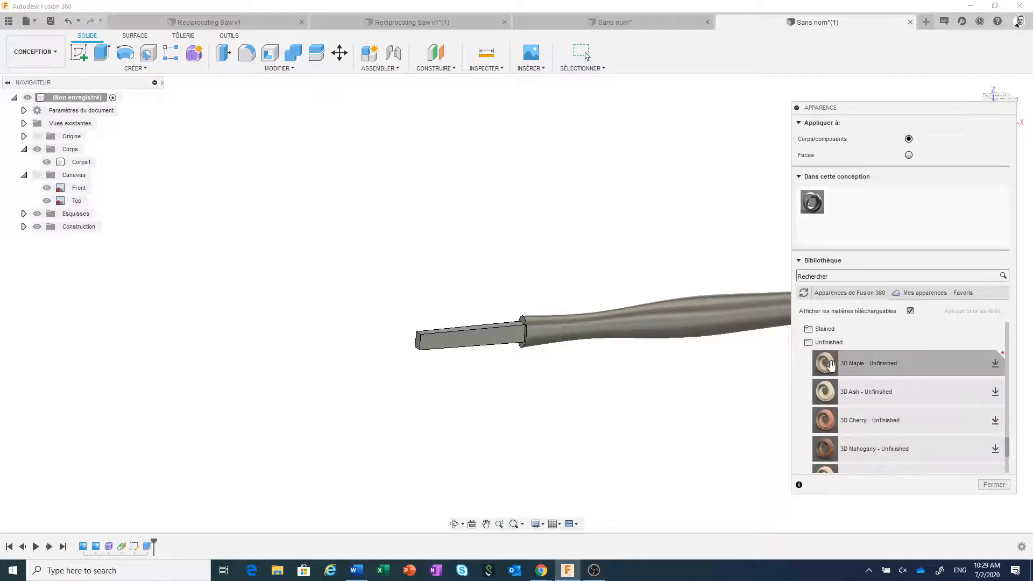
{"action": "left_click_drag", "start_coordinate": [828, 365], "coordinate": [705, 328]}
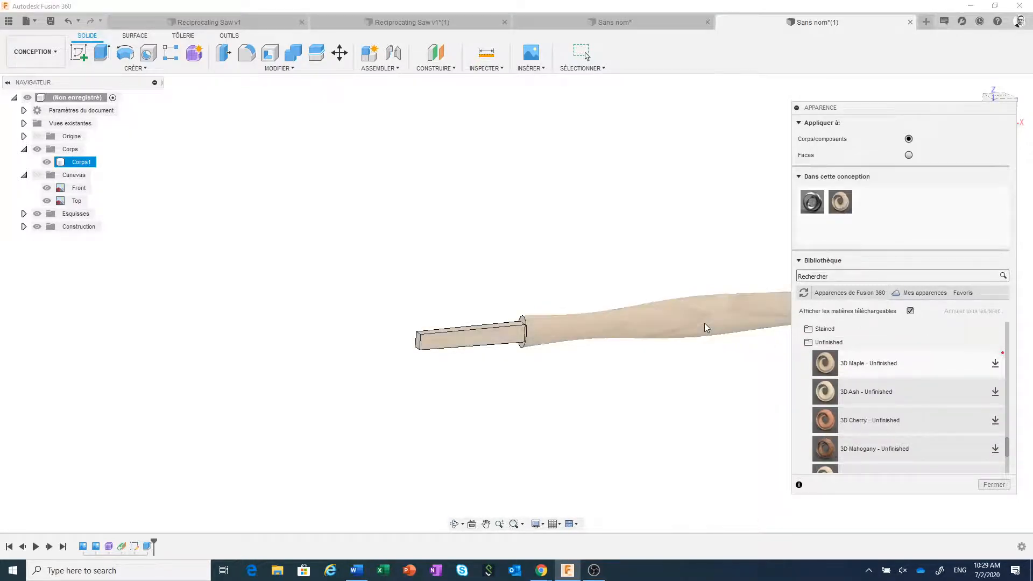
{"action": "left_click", "coordinate": [992, 485]}
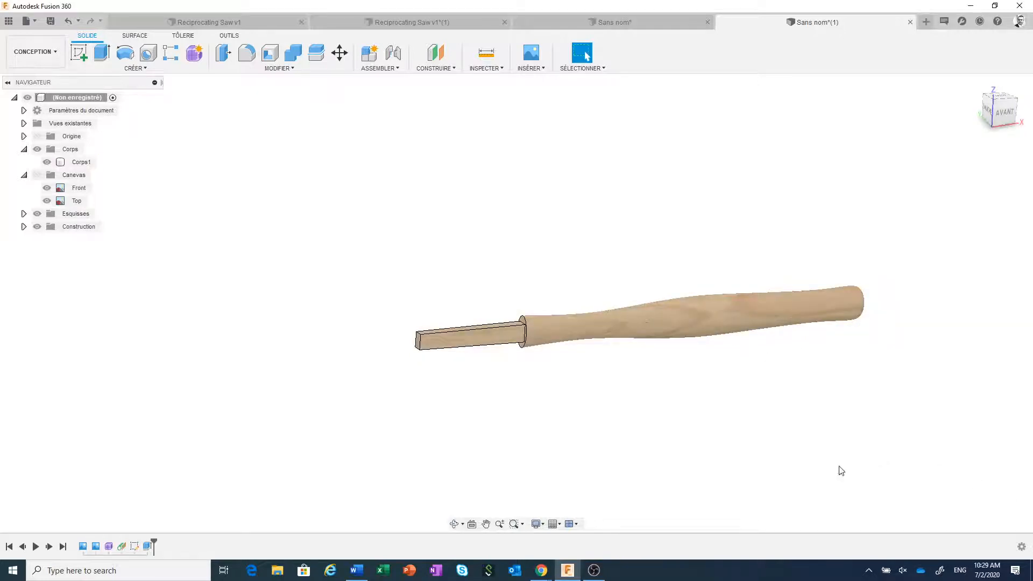
Step: Show the canvases temporarily and examine the small raised rings near the middle of the handle from the front
{"action": "scroll", "coordinate": [650, 376], "scroll_direction": "up", "scroll_amount": 3}
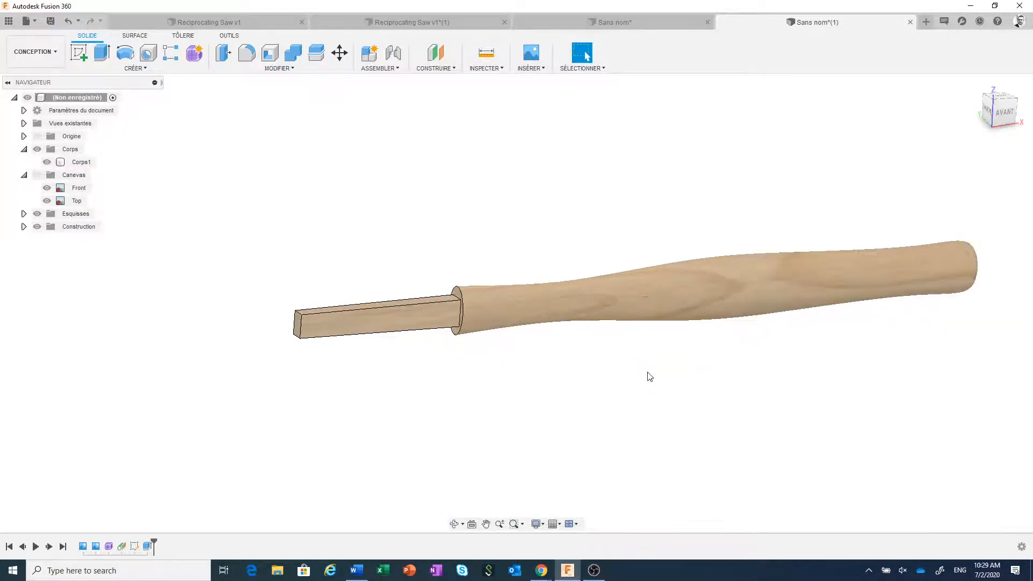
{"action": "left_click", "coordinate": [37, 176]}
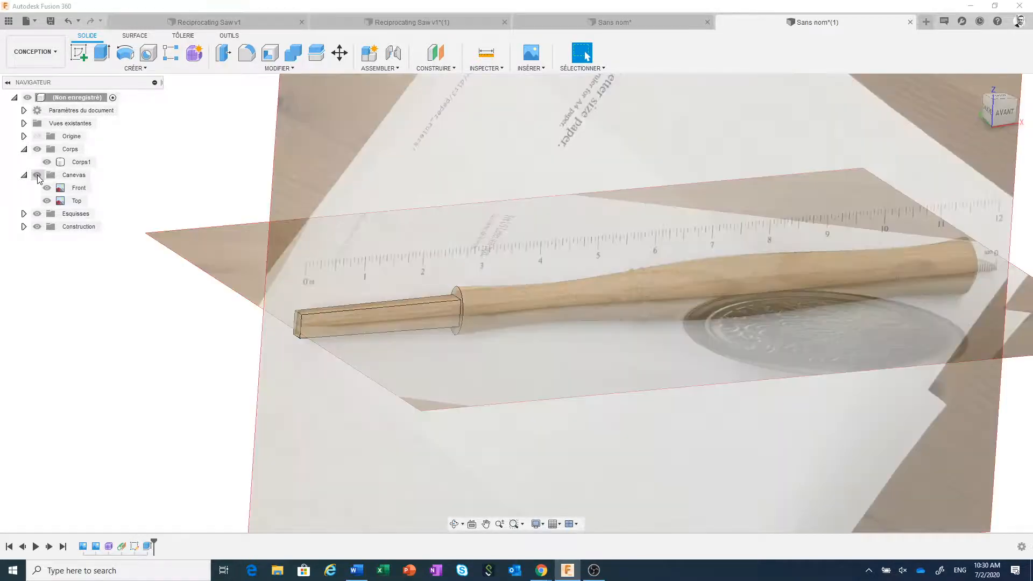
{"action": "left_click", "coordinate": [1002, 111]}
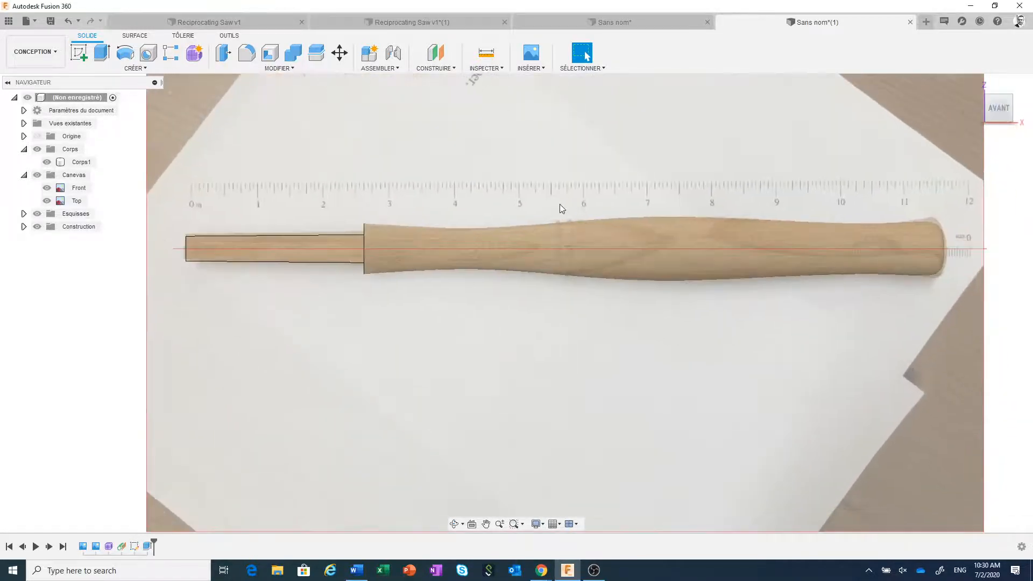
{"action": "scroll", "coordinate": [570, 222], "scroll_direction": "up", "scroll_amount": 4}
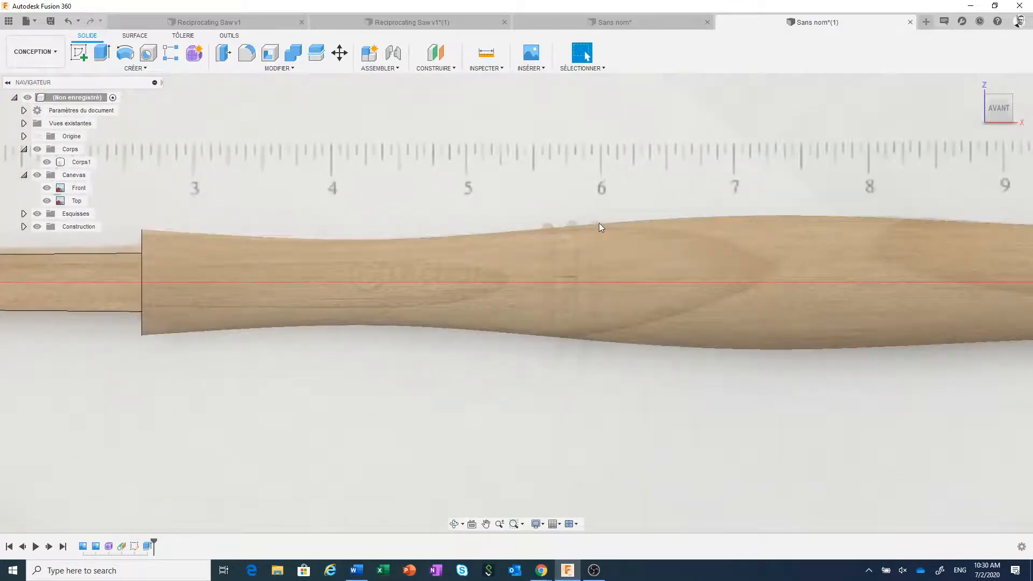
{"action": "left_click", "coordinate": [585, 229]}
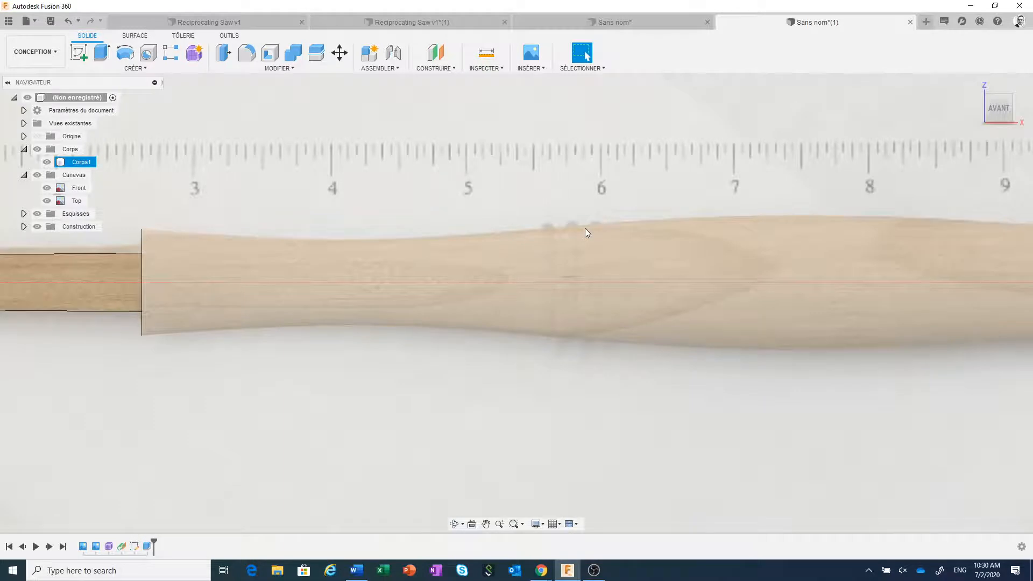
{"action": "scroll", "coordinate": [585, 228], "scroll_direction": "down", "scroll_amount": 3}
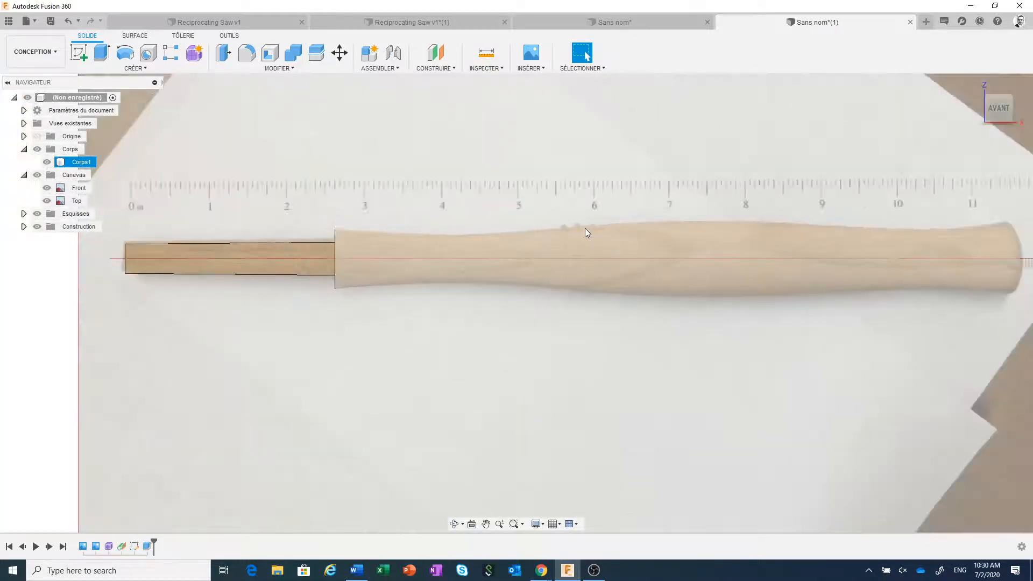
{"action": "scroll", "coordinate": [585, 228], "scroll_direction": "down", "scroll_amount": 1}
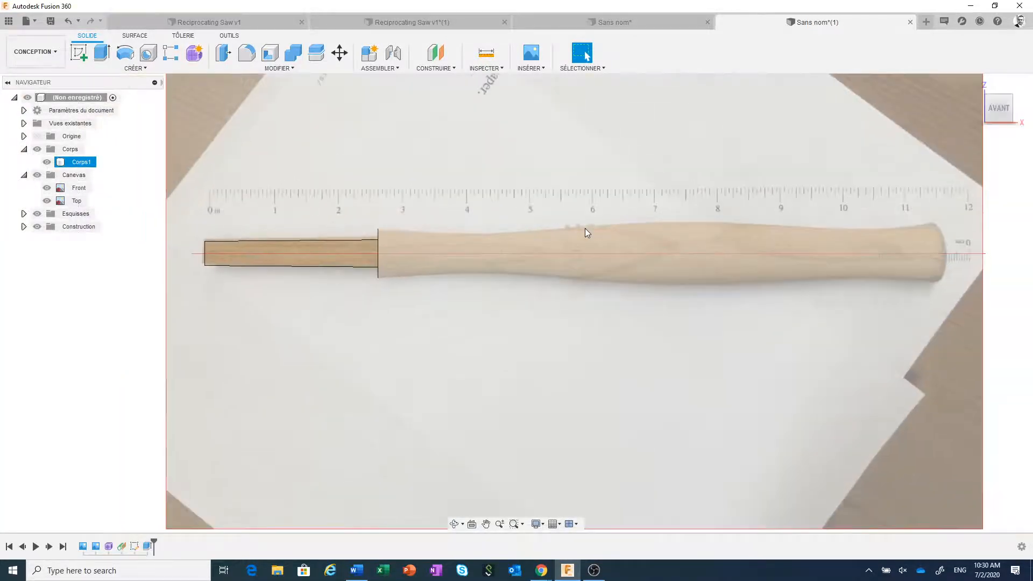
{"action": "scroll", "coordinate": [585, 232], "scroll_direction": "up", "scroll_amount": 3}
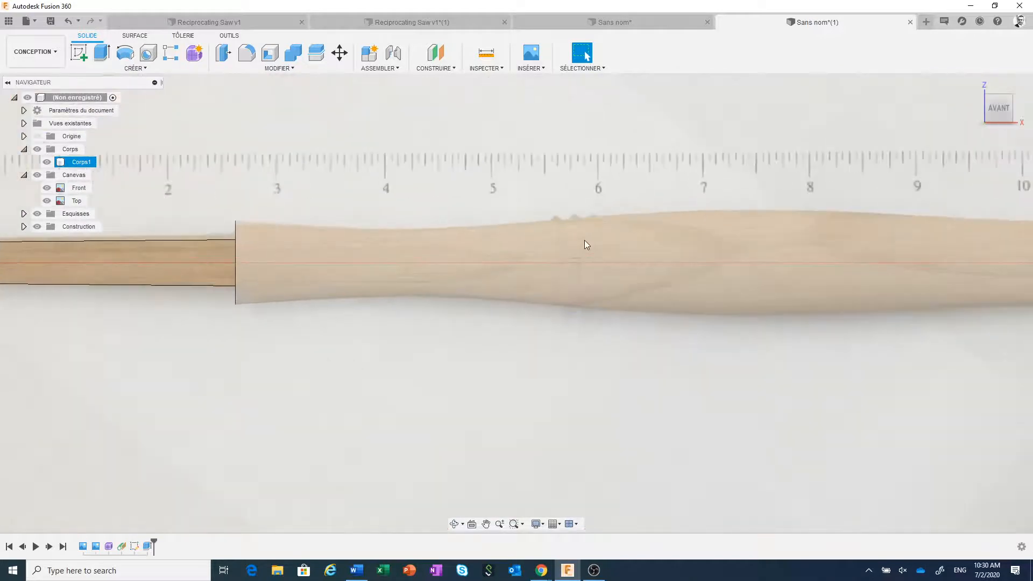
{"action": "scroll", "coordinate": [581, 231], "scroll_direction": "down", "scroll_amount": 1}
{"action": "middle_click_drag", "start_coordinate": [576, 221], "coordinate": [595, 251], "text": "shift"}
{"action": "key", "text": "Escape"}
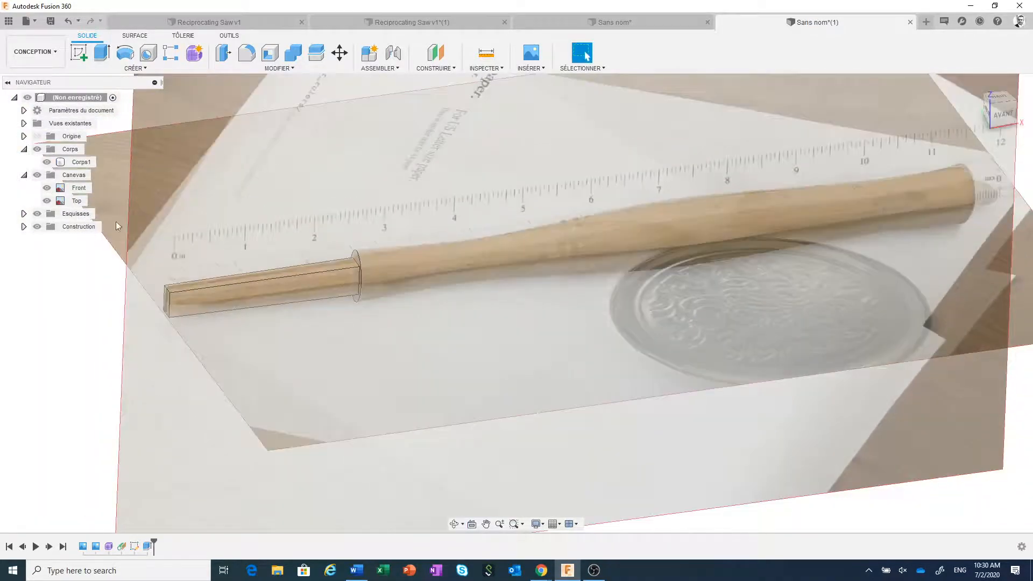
{"action": "left_click", "coordinate": [38, 176]}
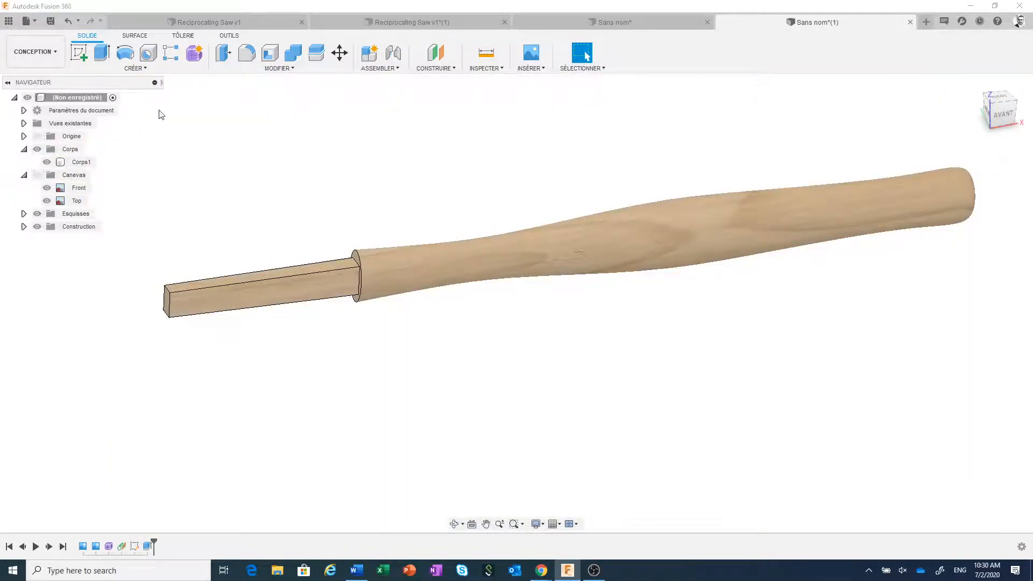
Step: Show the canvases and offset the handle's outer face 1 mm outward as a new surface body
{"action": "left_click", "coordinate": [138, 36]}
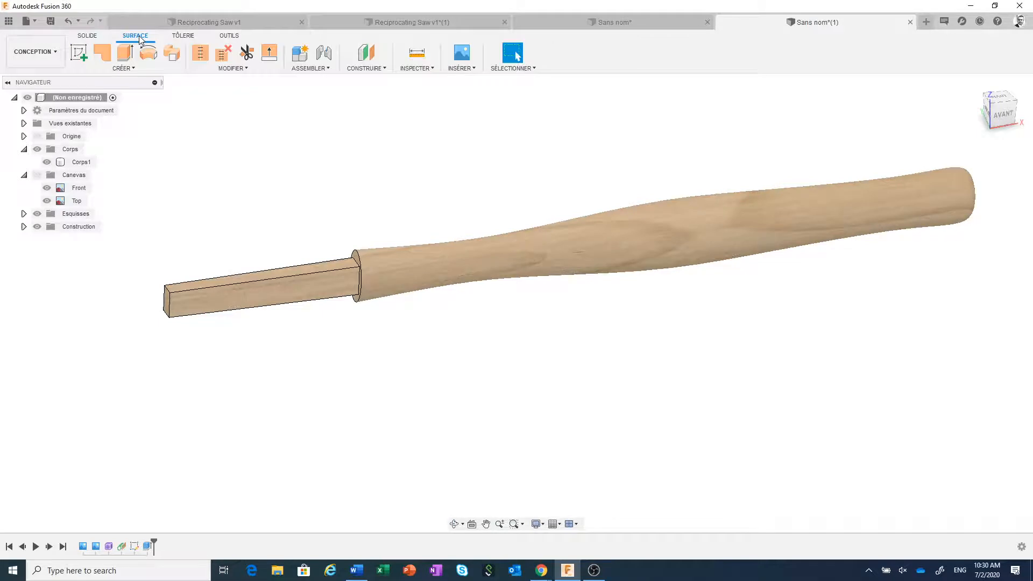
{"action": "left_click", "coordinate": [132, 68]}
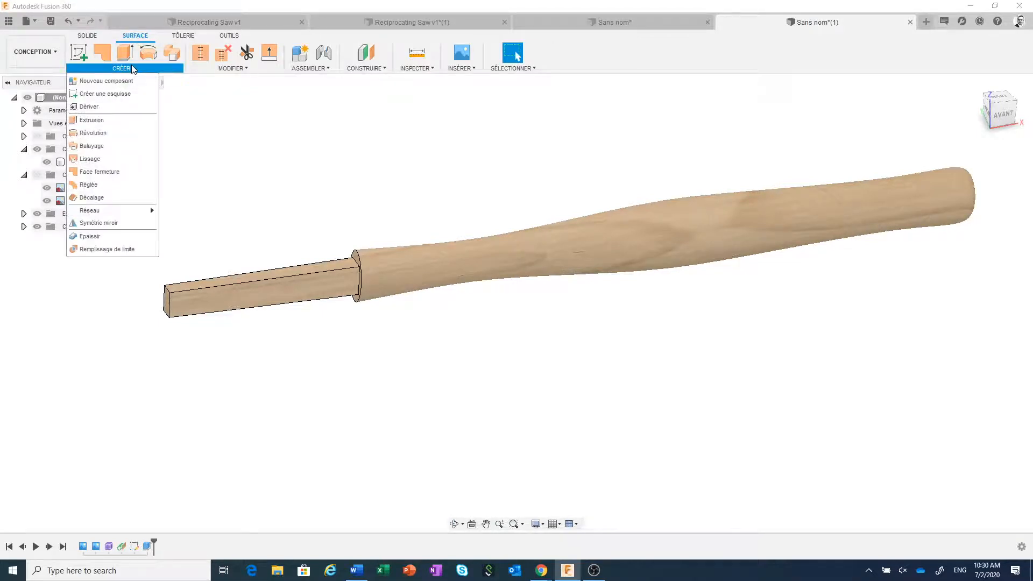
{"action": "left_click", "coordinate": [105, 204]}
{"action": "left_click", "coordinate": [417, 250]}
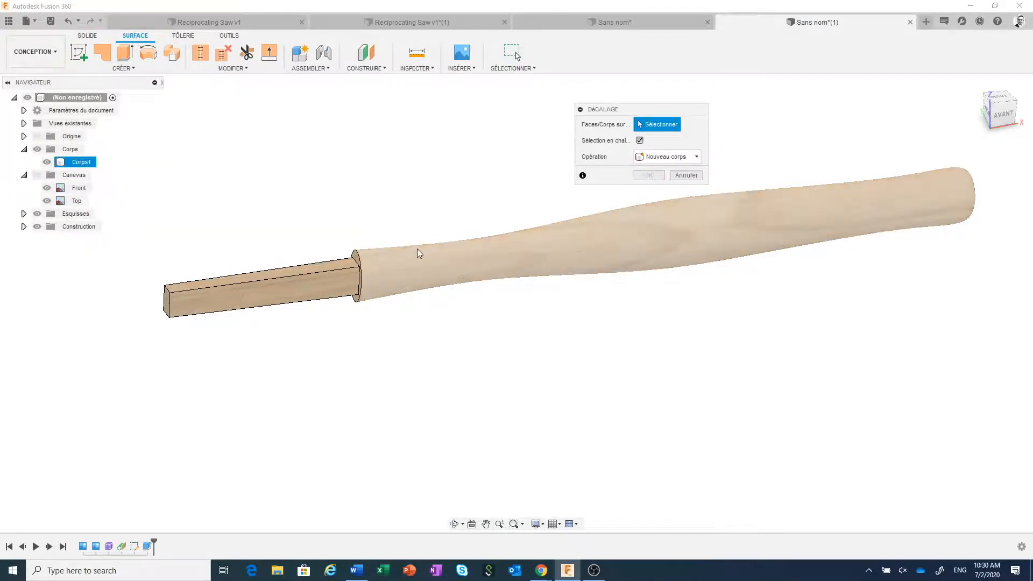
{"action": "left_click", "coordinate": [1003, 115]}
{"action": "scroll", "coordinate": [484, 172], "scroll_direction": "up", "scroll_amount": 2}
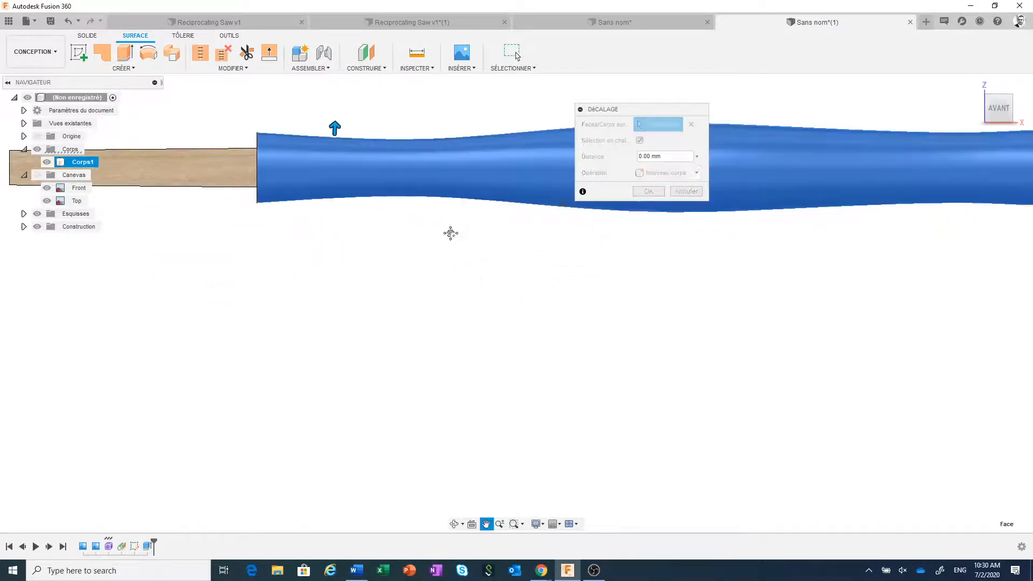
{"action": "middle_click_drag", "start_coordinate": [449, 231], "coordinate": [457, 367]}
{"action": "left_click", "coordinate": [47, 201]}
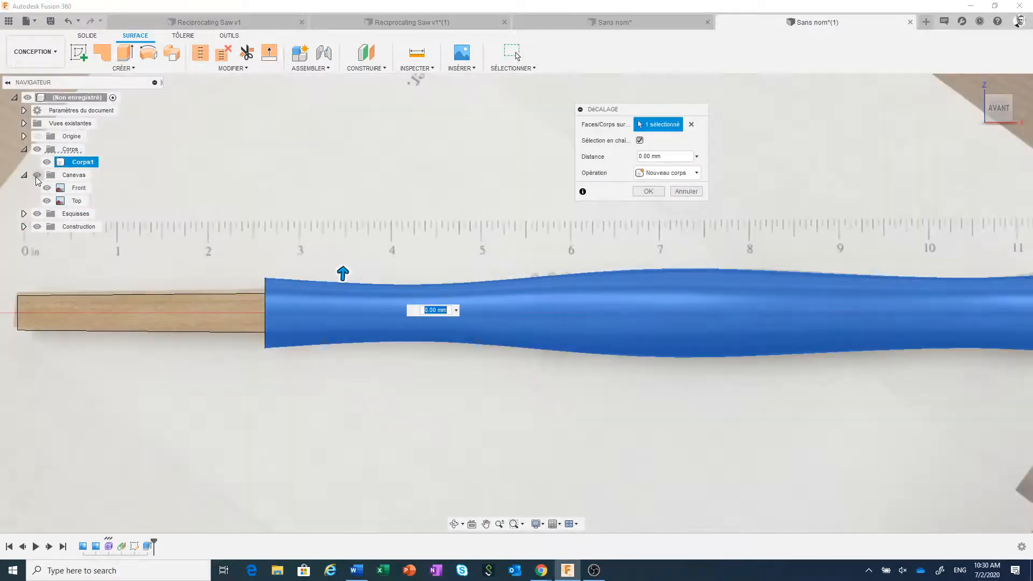
{"action": "scroll", "coordinate": [541, 317], "scroll_direction": "up", "scroll_amount": 2}
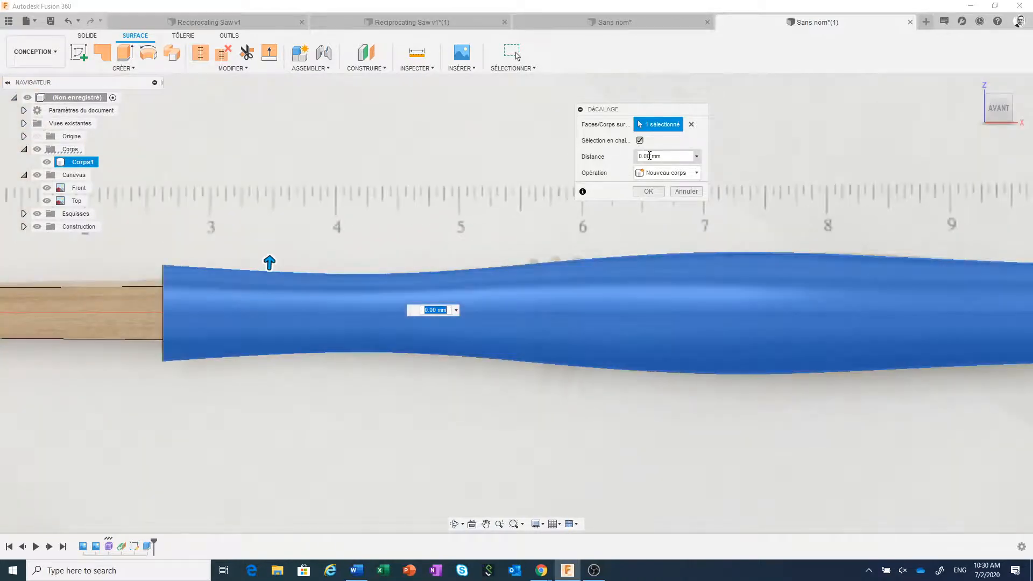
{"action": "double_click", "coordinate": [640, 157]}
{"action": "type", "text": "1"}
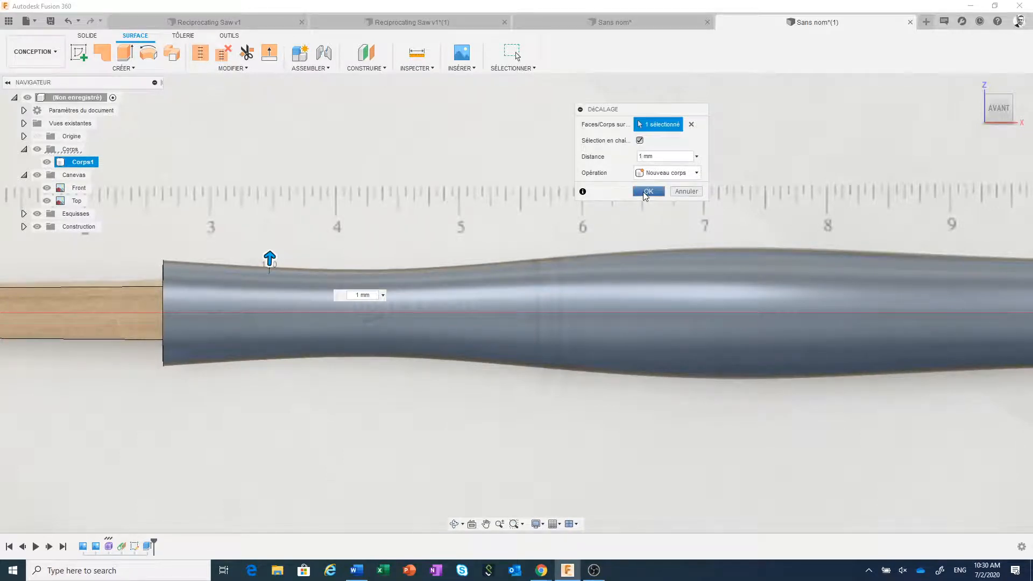
{"action": "left_click", "coordinate": [643, 191]}
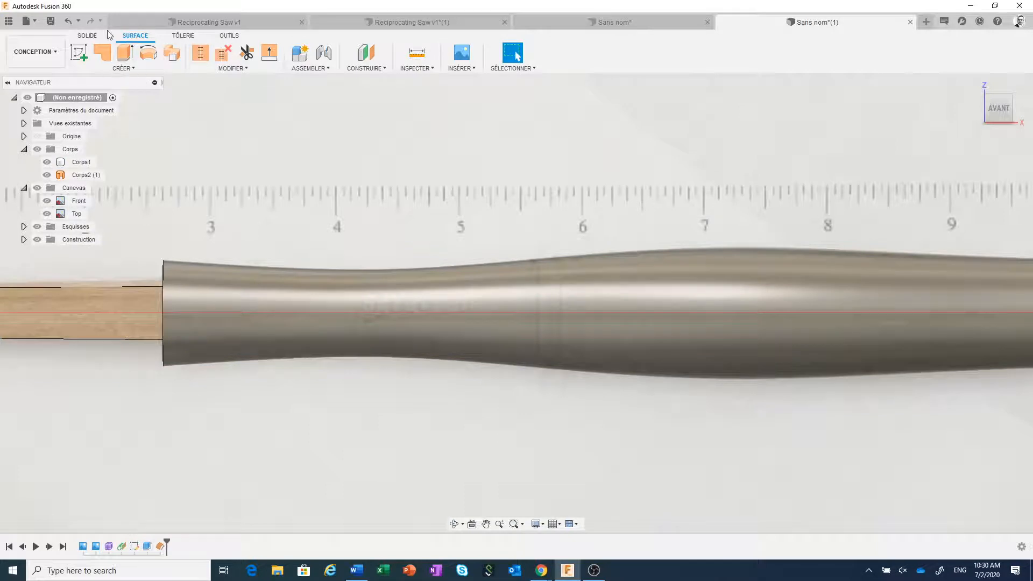
Step: Start a sketch on the front plane and begin a narrow upright rectangle across the handle's upper edge at the raised rings
{"action": "left_click", "coordinate": [87, 35]}
{"action": "left_click", "coordinate": [78, 53]}
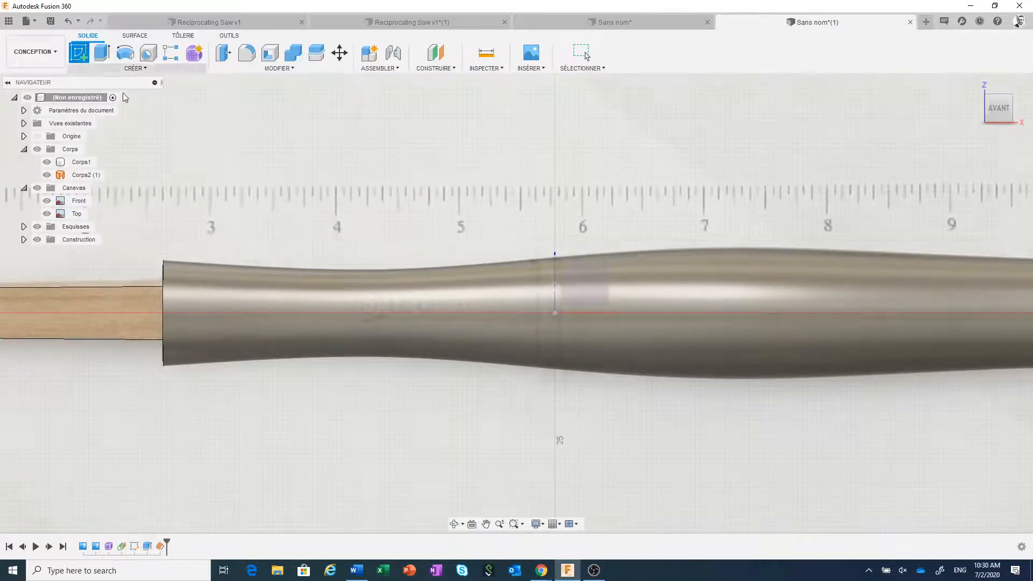
{"action": "left_click", "coordinate": [586, 288]}
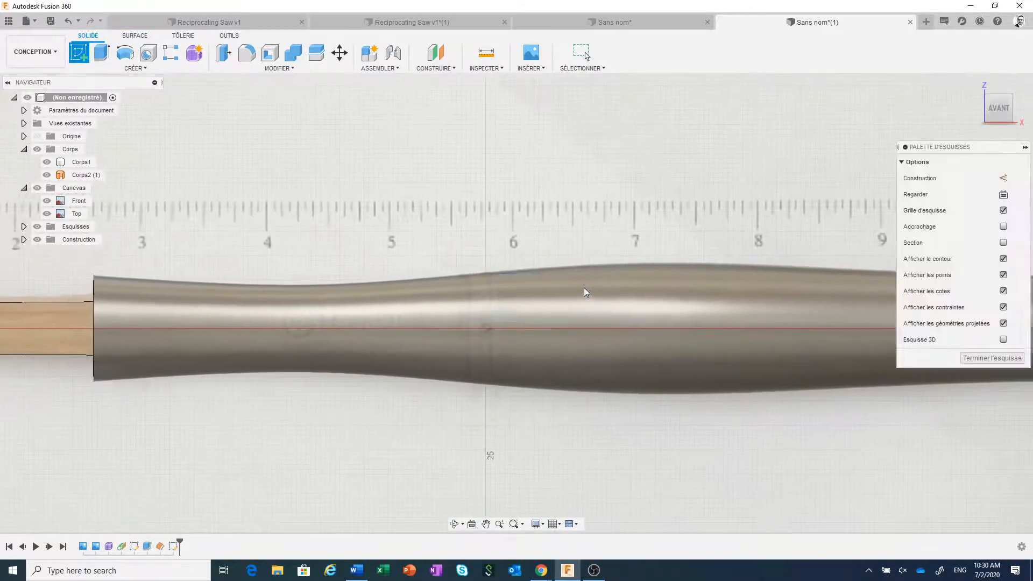
{"action": "scroll", "coordinate": [428, 325], "scroll_direction": "up", "scroll_amount": 3}
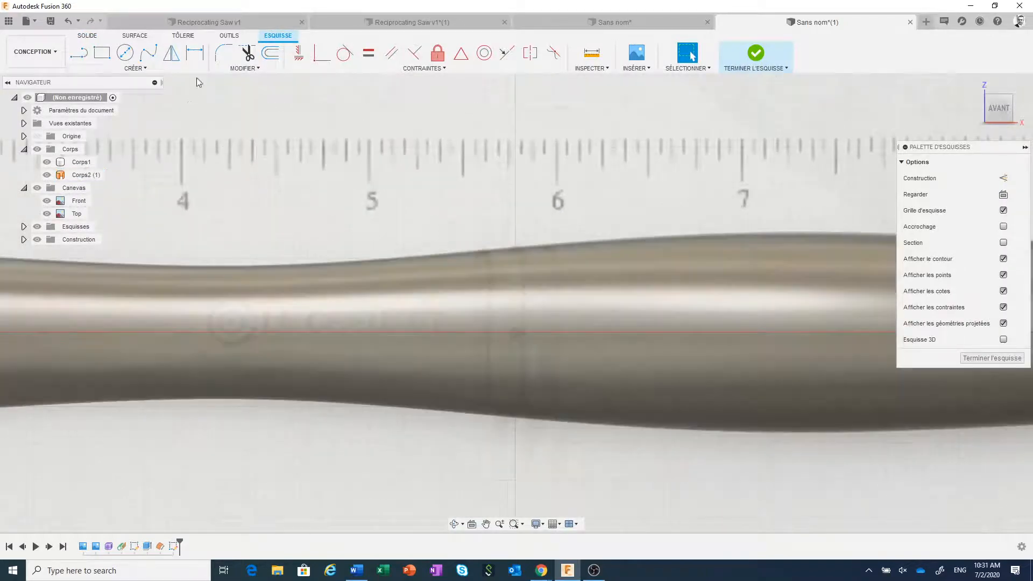
{"action": "left_click", "coordinate": [102, 52]}
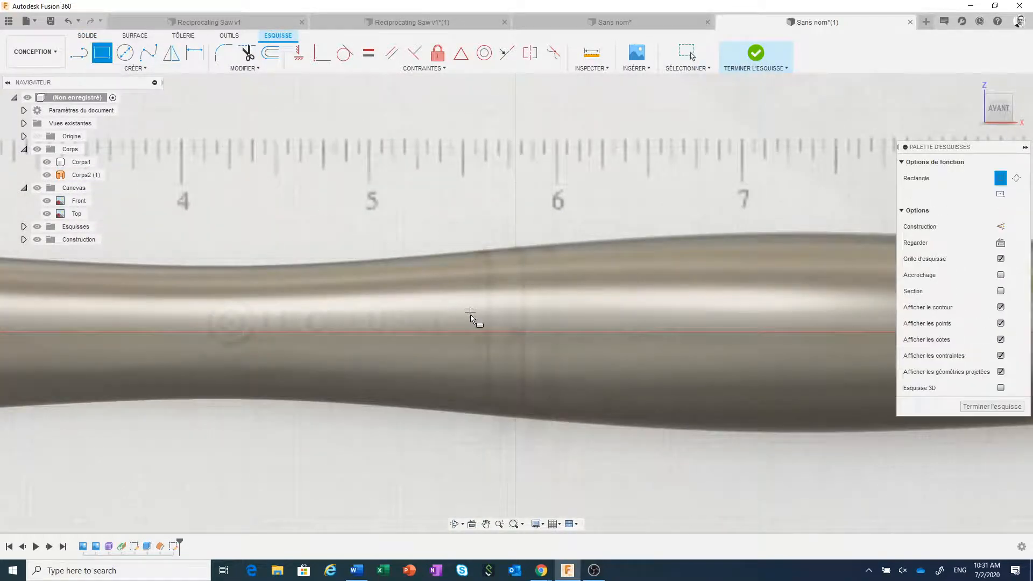
{"action": "scroll", "coordinate": [476, 331], "scroll_direction": "up", "scroll_amount": 2}
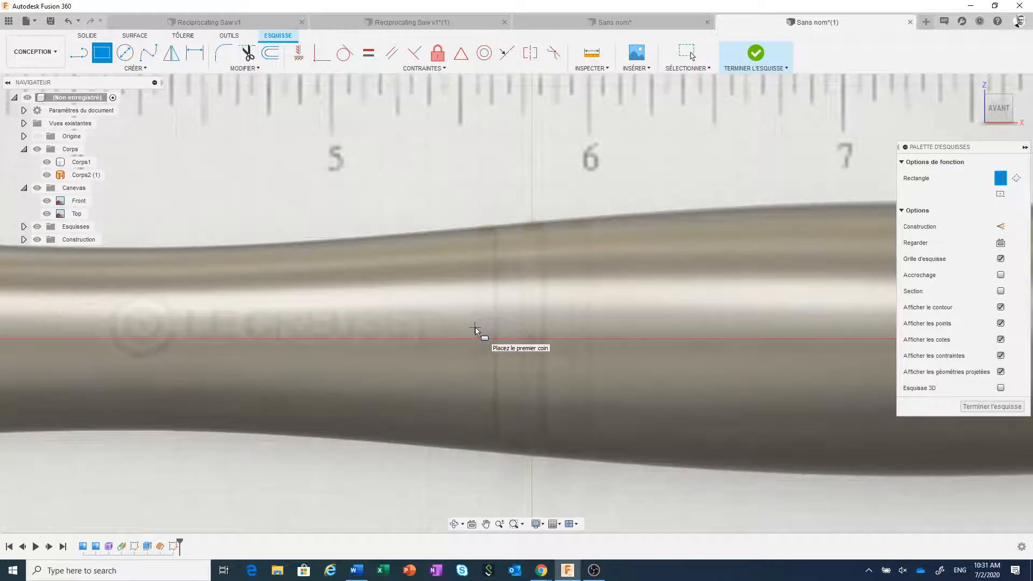
{"action": "left_click", "coordinate": [474, 327]}
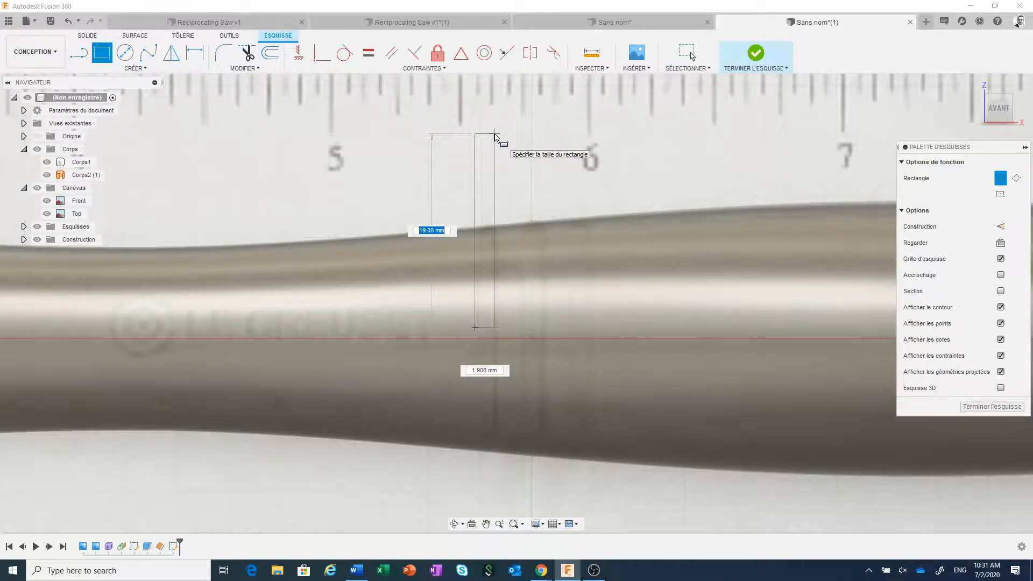
Step: Draw a vertical rectangle 2 mm wide and about 19 mm tall across the handle's upper outline, between the 5 and 6 inch marks
{"action": "key", "text": "Tab"}
{"action": "type", "text": "2"}
{"action": "key", "text": "Return"}
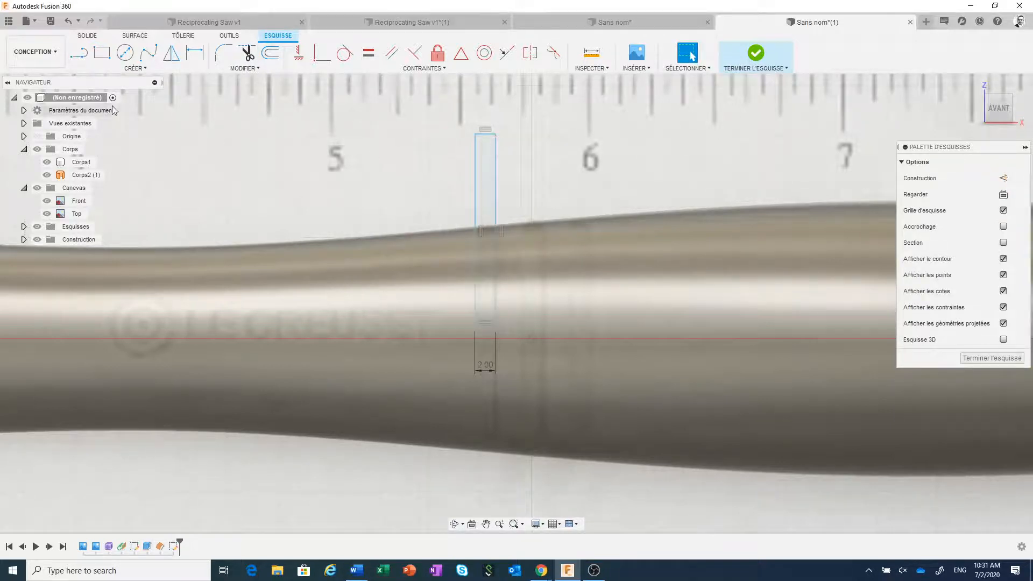
Step: Create a rectangular pattern of the sketched rectangle with three instances over a 9.3 mm extent horizontally along the handle
{"action": "left_click", "coordinate": [151, 75]}
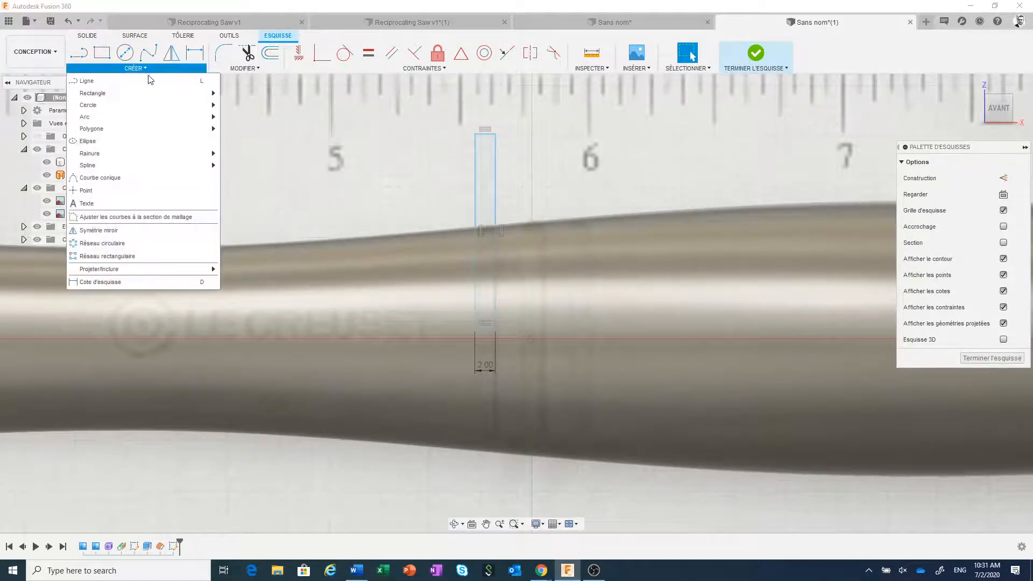
{"action": "left_click", "coordinate": [147, 257]}
{"action": "scroll", "coordinate": [446, 324], "scroll_direction": "down", "scroll_amount": 1}
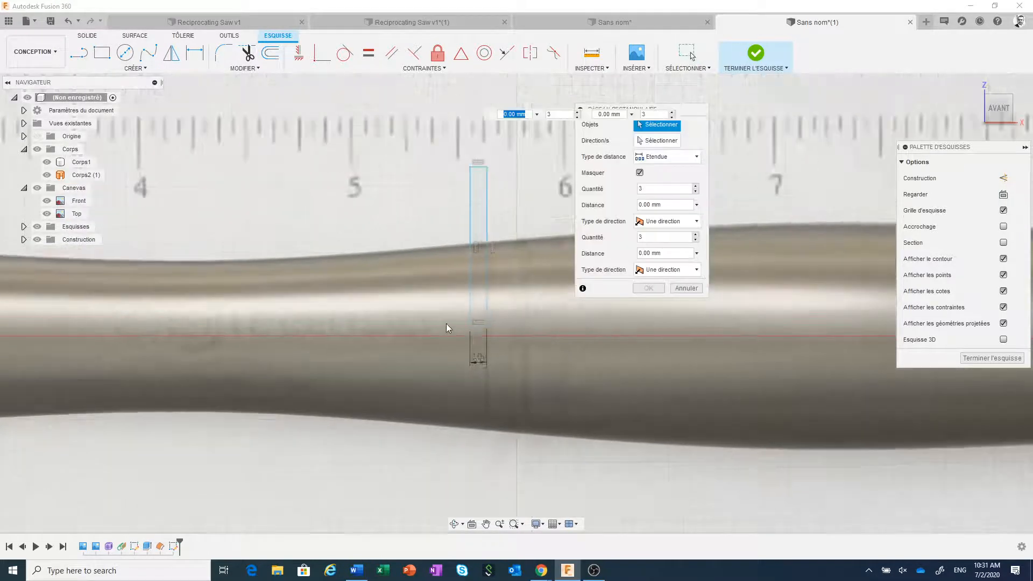
{"action": "middle_click_drag", "start_coordinate": [446, 326], "coordinate": [377, 350]}
{"action": "mouse_move", "coordinate": [376, 352]}
{"action": "left_mouse_down"}
{"action": "mouse_move", "coordinate": [440, 220]}
{"action": "mouse_move", "coordinate": [447, 160]}
{"action": "left_mouse_up"}
{"action": "scroll", "coordinate": [478, 275], "scroll_direction": "up", "scroll_amount": 3}
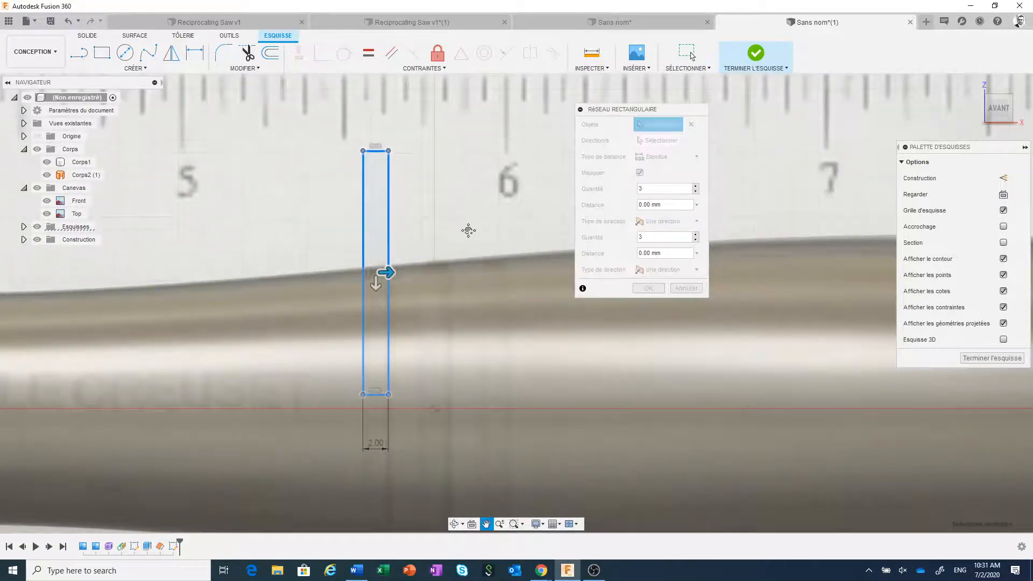
{"action": "middle_click_drag", "start_coordinate": [468, 228], "coordinate": [390, 212]}
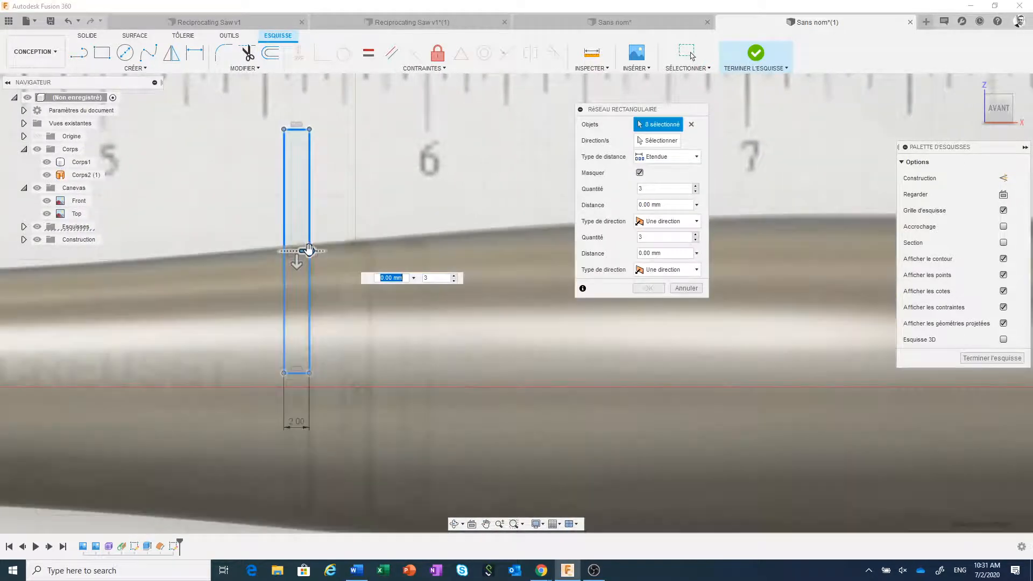
{"action": "left_click_drag", "start_coordinate": [308, 249], "coordinate": [428, 260]}
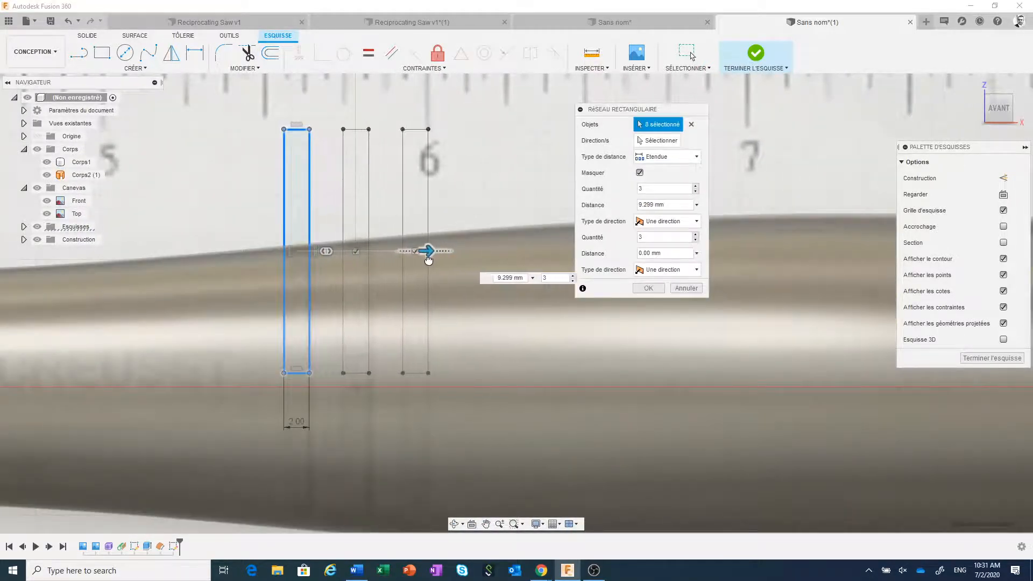
{"action": "key", "text": "Tab"}
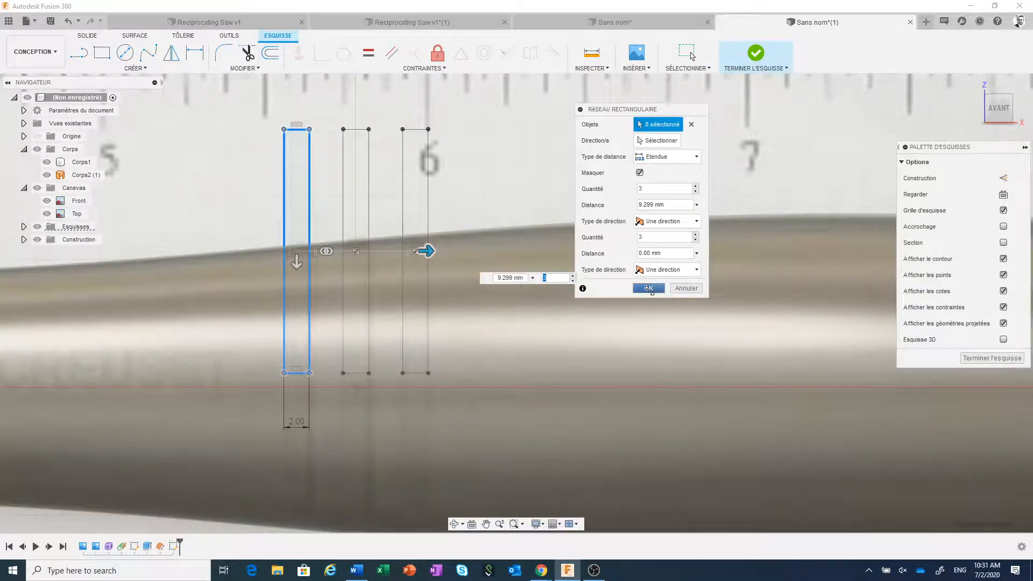
{"action": "left_click", "coordinate": [489, 279]}
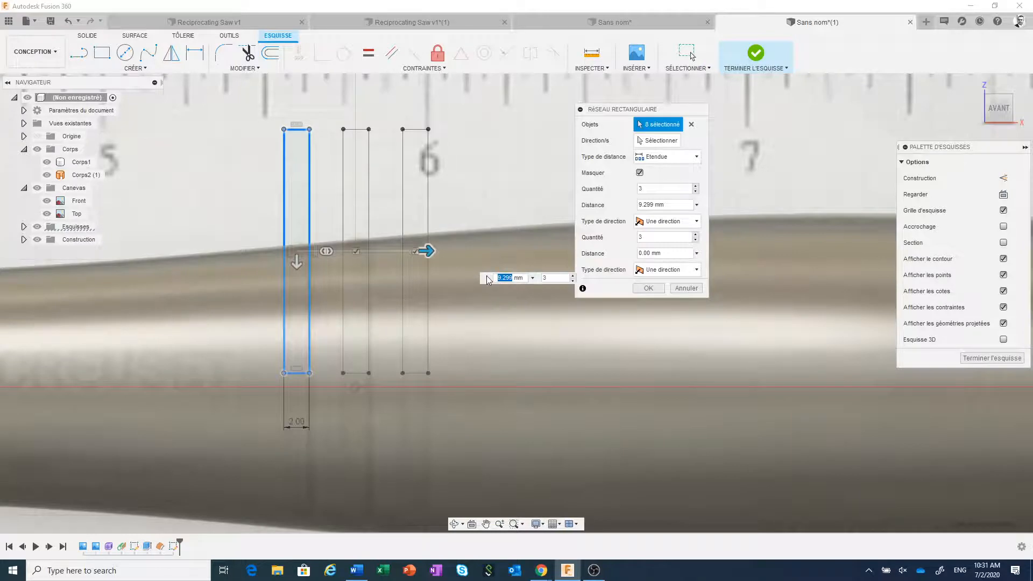
{"action": "type", "text": "9.3"}
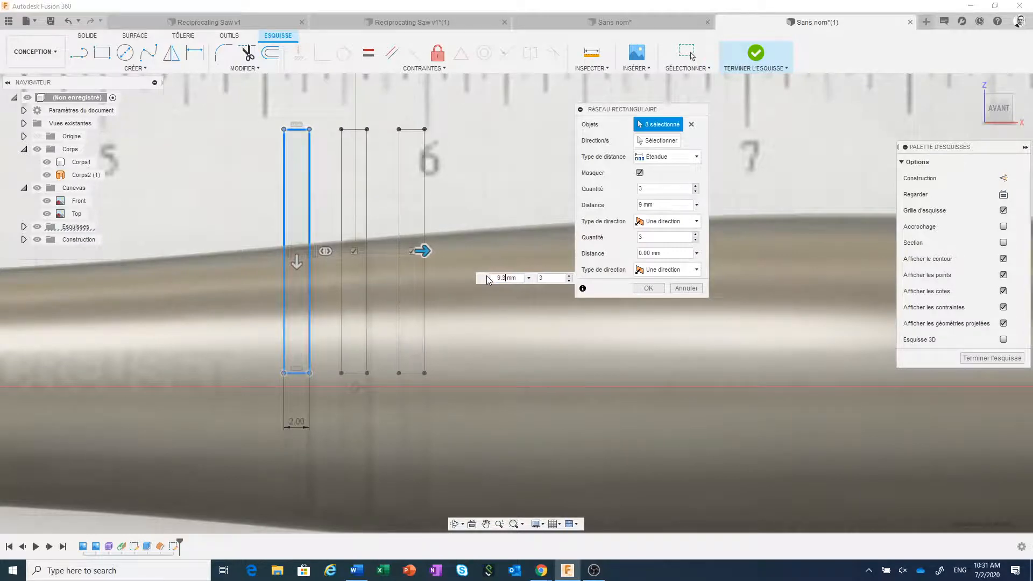
{"action": "key", "text": "Return"}
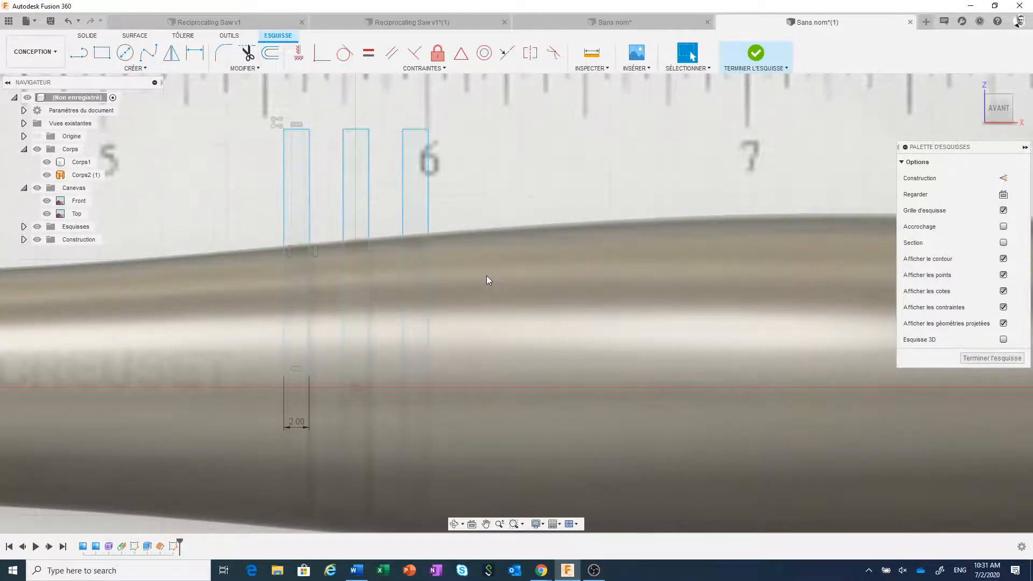
Step: Finish the sketch and revolve the three rectangles 360 degrees around the handle's axis, joining them to the body
{"action": "scroll", "coordinate": [488, 279], "scroll_direction": "down", "scroll_amount": 3}
{"action": "scroll", "coordinate": [487, 279], "scroll_direction": "down", "scroll_amount": 4}
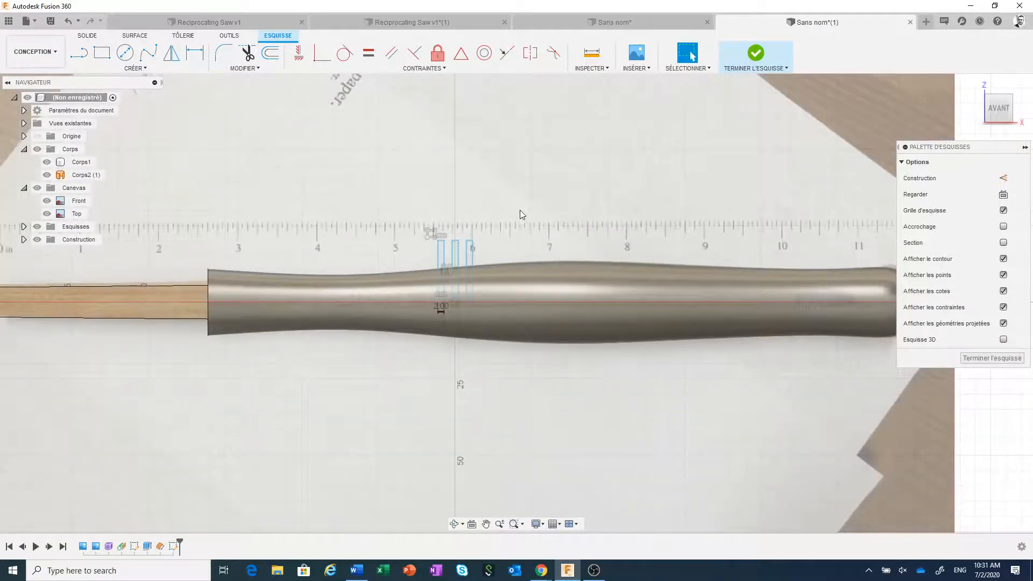
{"action": "middle_click_drag", "start_coordinate": [520, 210], "coordinate": [679, 125], "text": "shift"}
{"action": "left_click", "coordinate": [755, 53]}
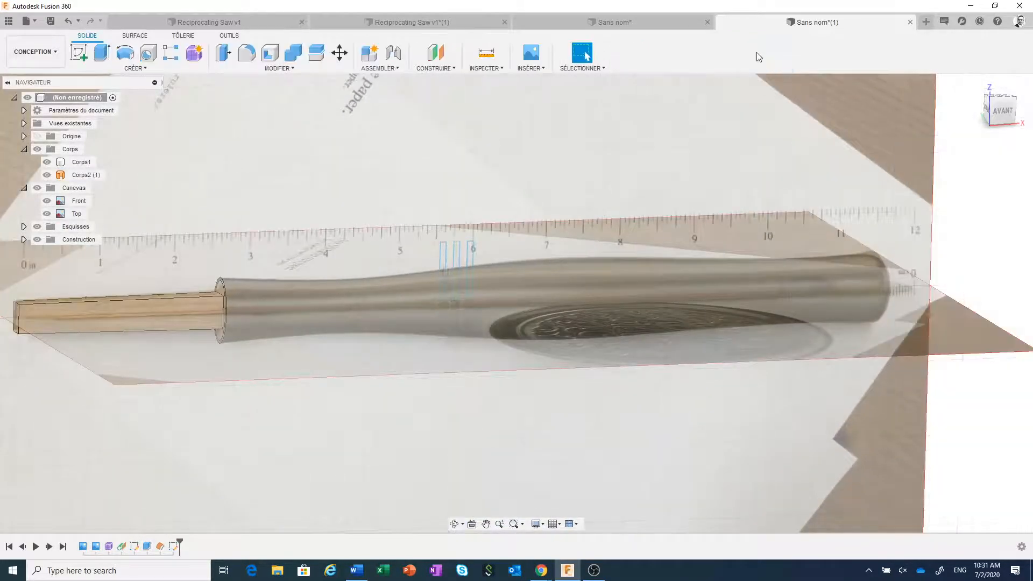
{"action": "left_click", "coordinate": [126, 54]}
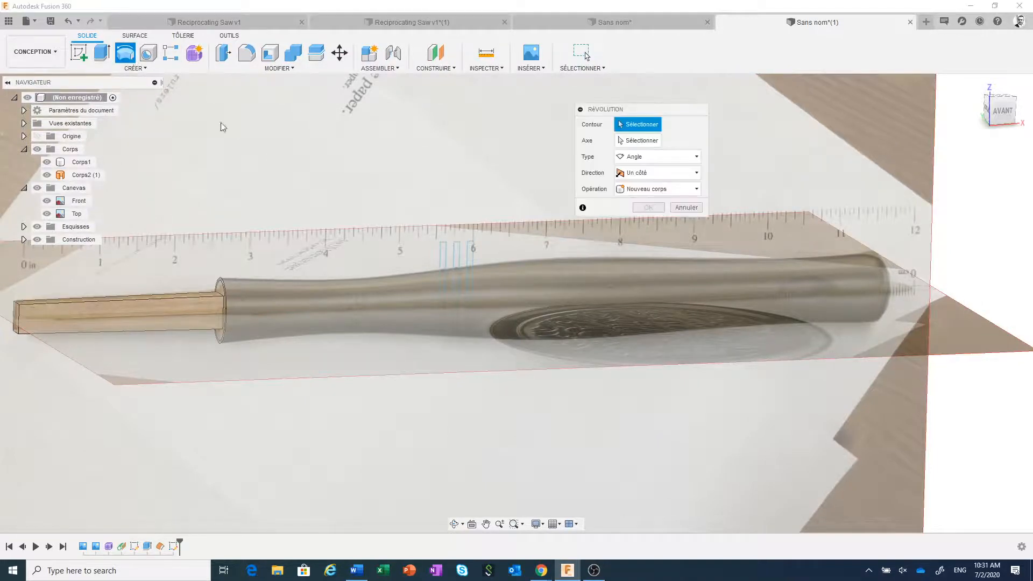
{"action": "left_click_drag", "start_coordinate": [418, 315], "coordinate": [485, 231]}
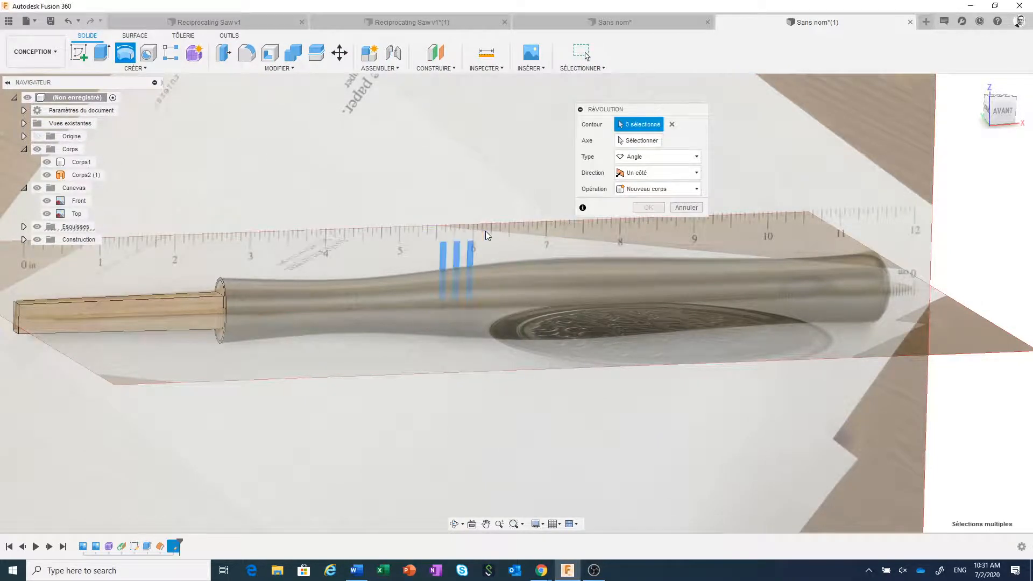
{"action": "left_click", "coordinate": [637, 140]}
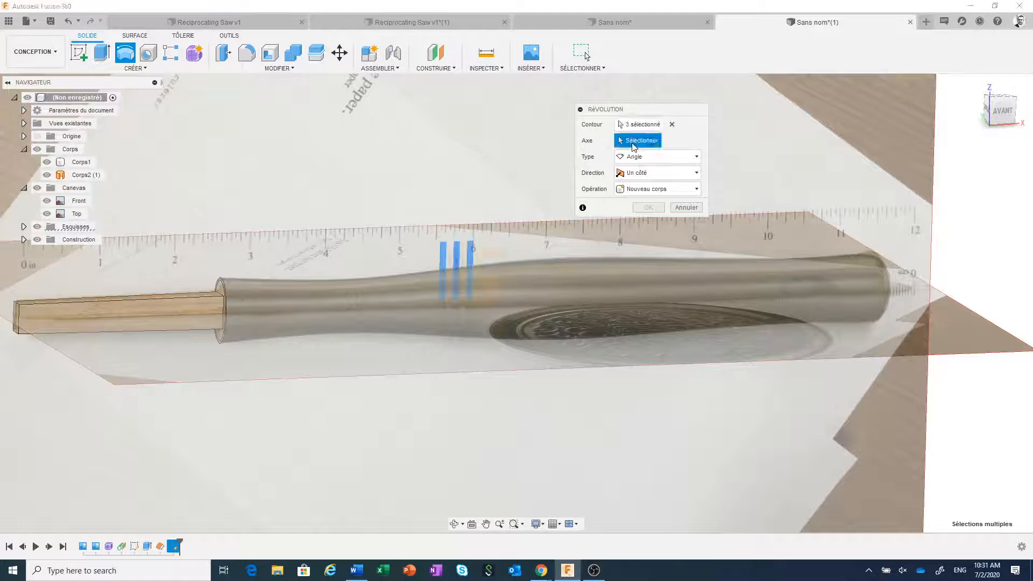
{"action": "left_click", "coordinate": [503, 299]}
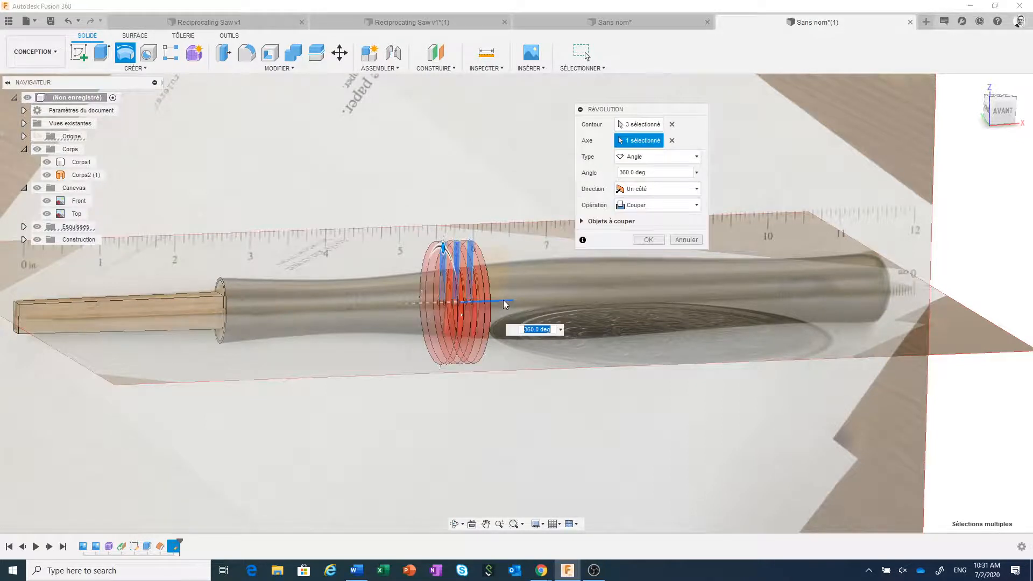
{"action": "left_click", "coordinate": [640, 204]}
{"action": "left_click", "coordinate": [640, 219]}
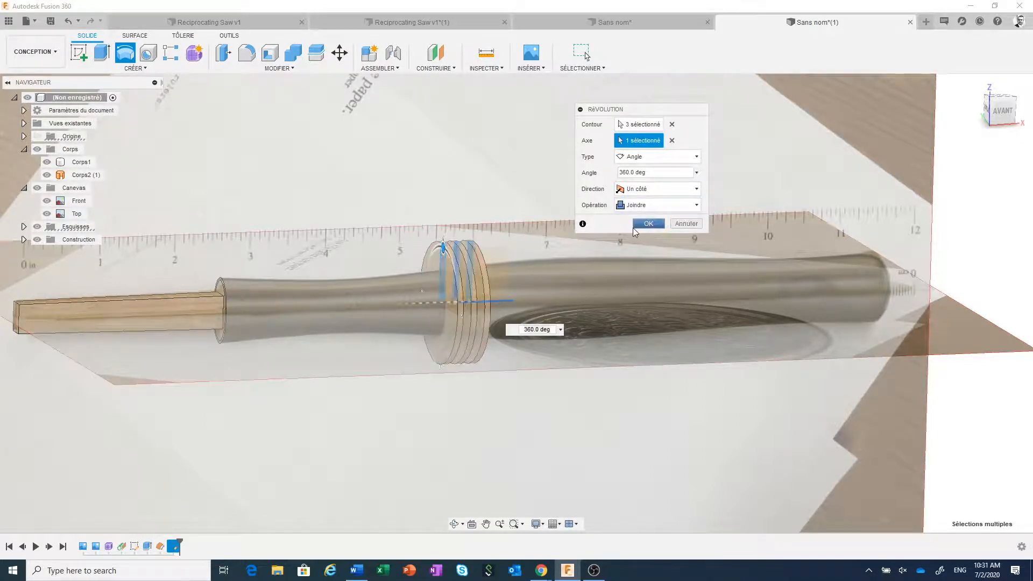
{"action": "left_click", "coordinate": [645, 224]}
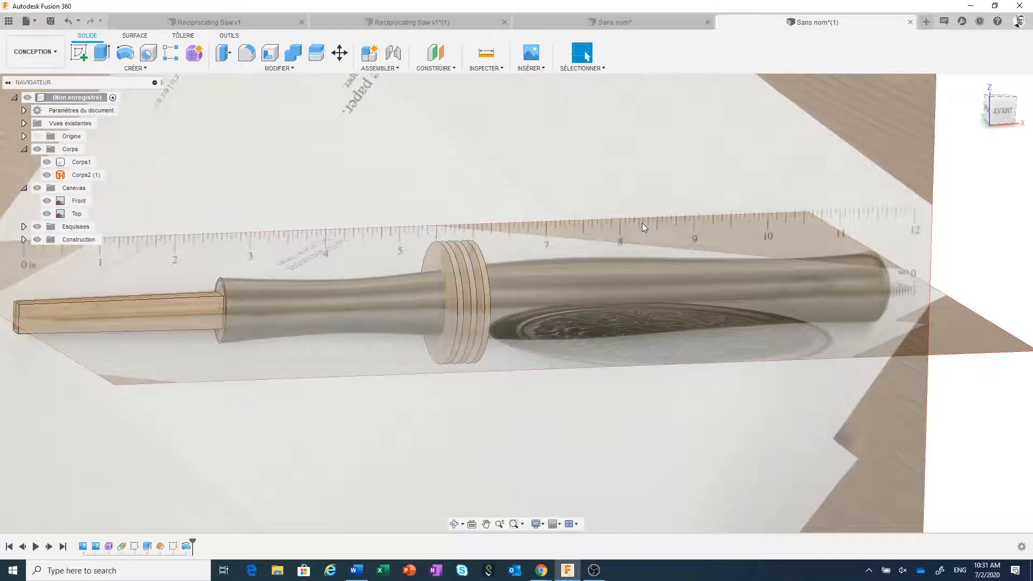
Step: Hide the canvases and replace the outer faces of the three discs with the surface body around the handle
{"action": "left_click", "coordinate": [37, 189]}
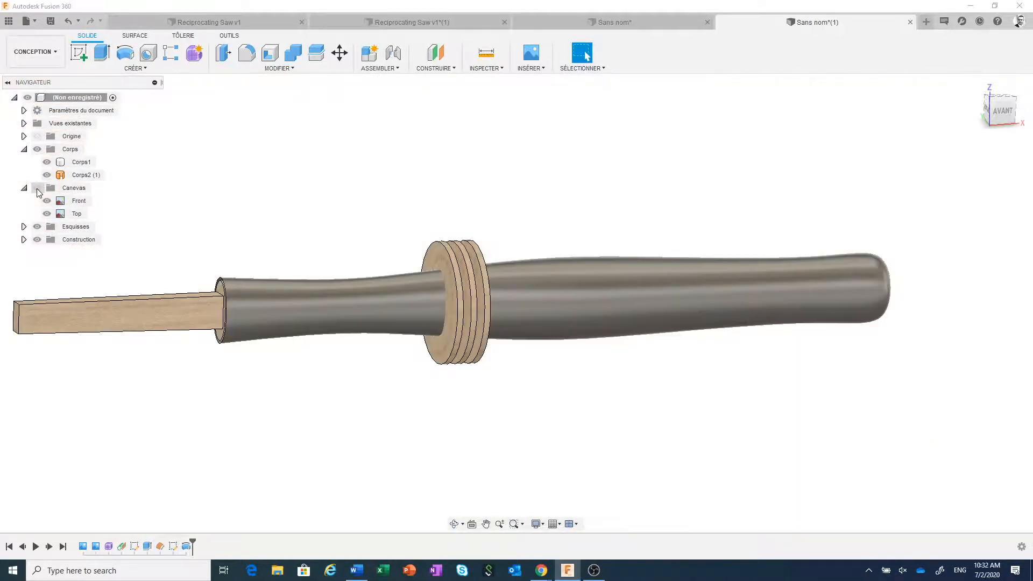
{"action": "left_click", "coordinate": [276, 70]}
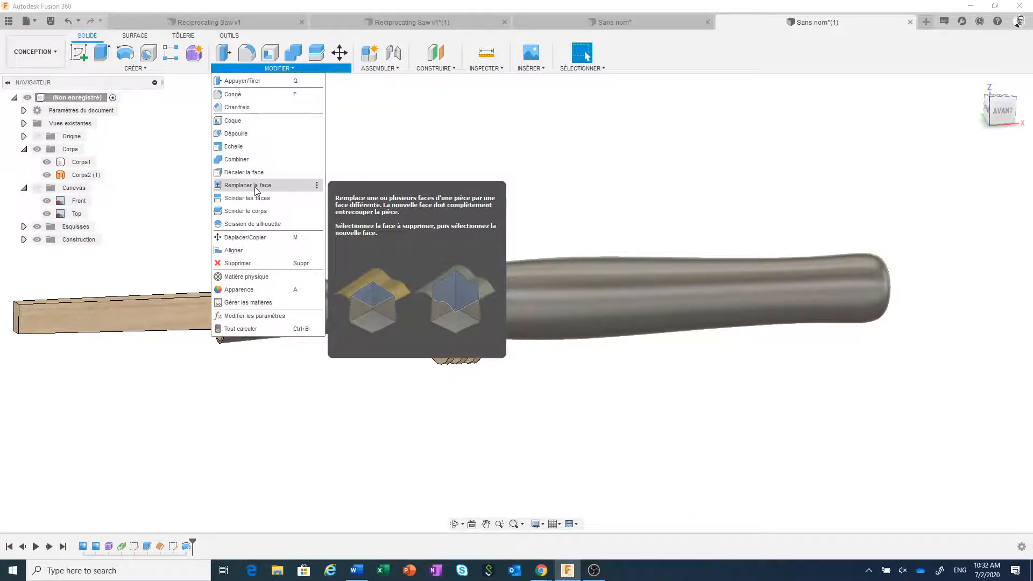
{"action": "left_click", "coordinate": [253, 185]}
{"action": "scroll", "coordinate": [437, 243], "scroll_direction": "up", "scroll_amount": 5}
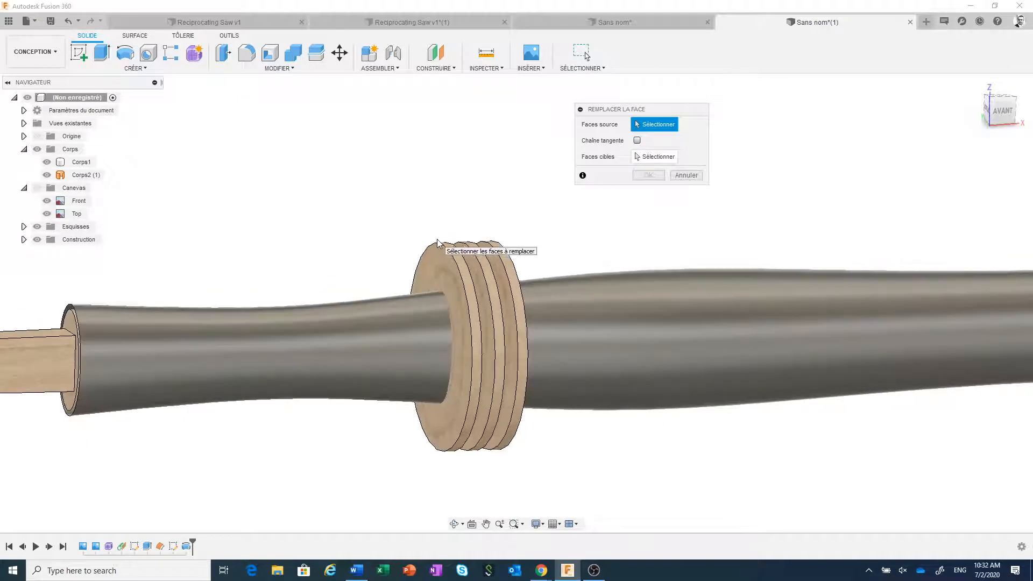
{"action": "left_click", "coordinate": [457, 254]}
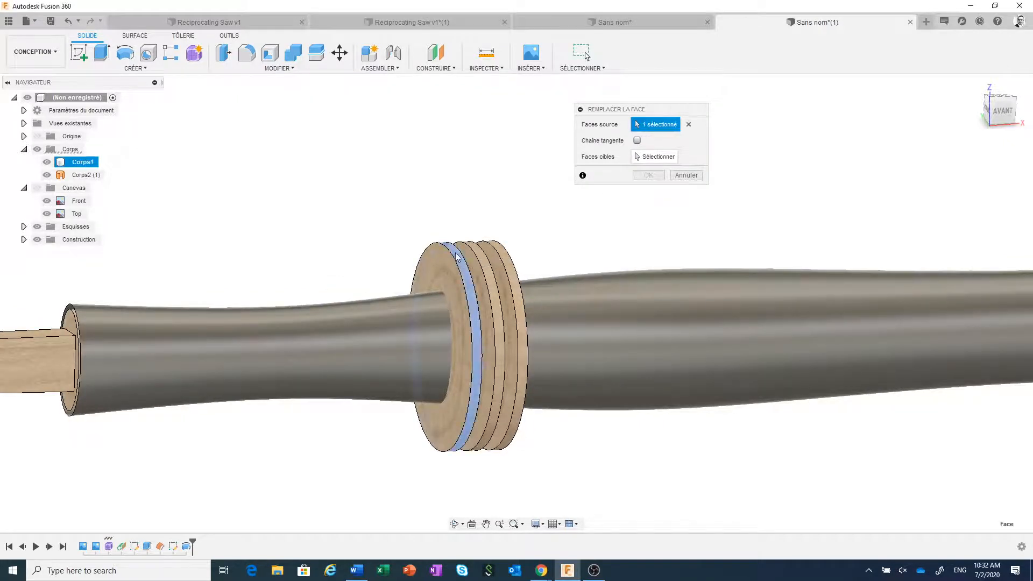
{"action": "left_click", "coordinate": [487, 249]}
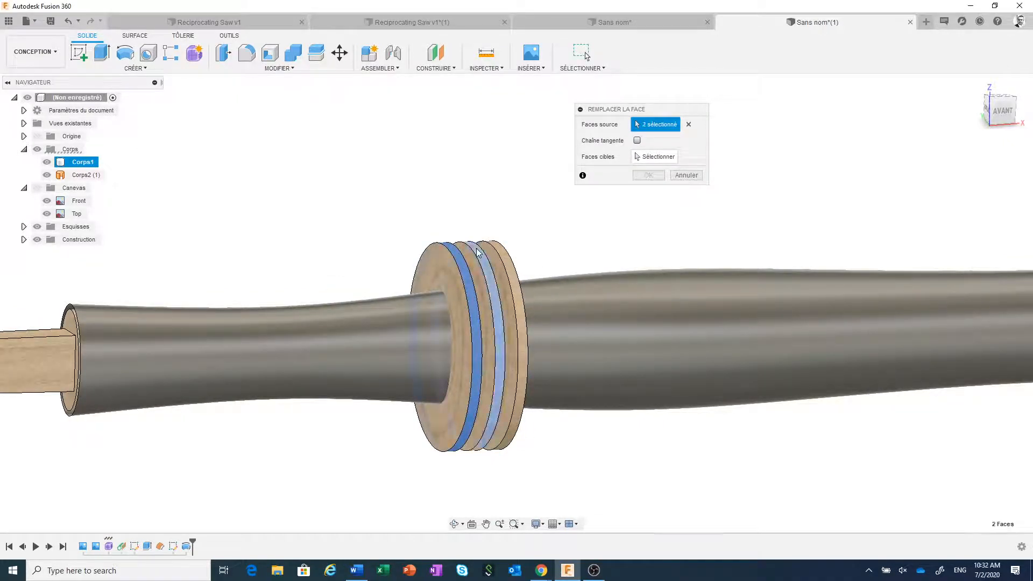
{"action": "left_click", "coordinate": [509, 253]}
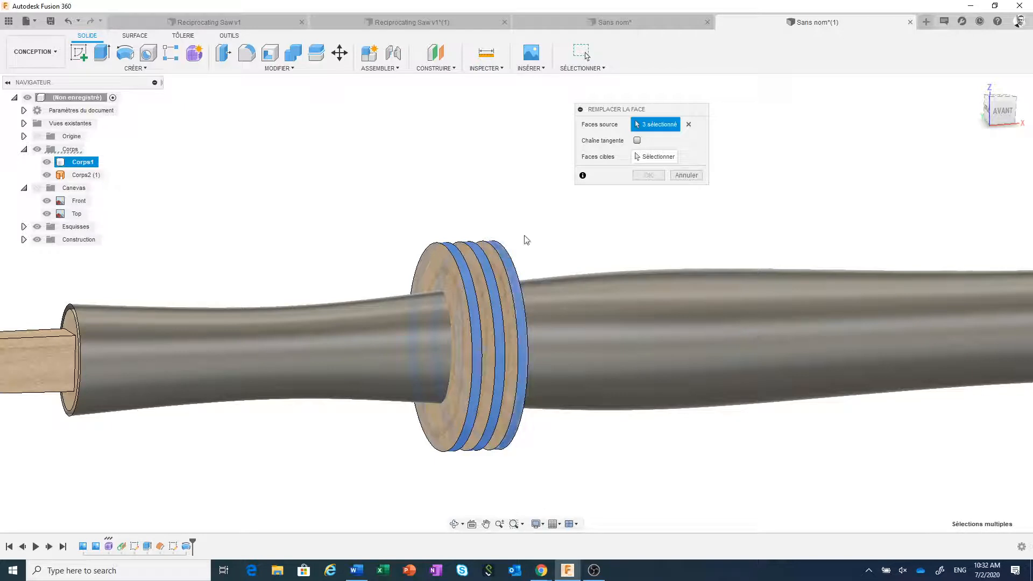
{"action": "left_click", "coordinate": [637, 157]}
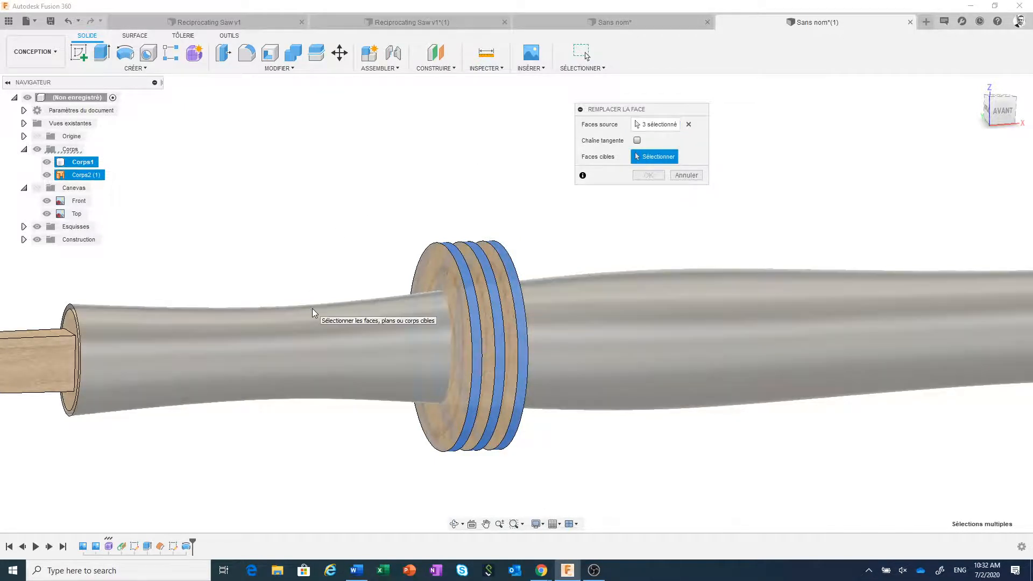
{"action": "left_click", "coordinate": [312, 308]}
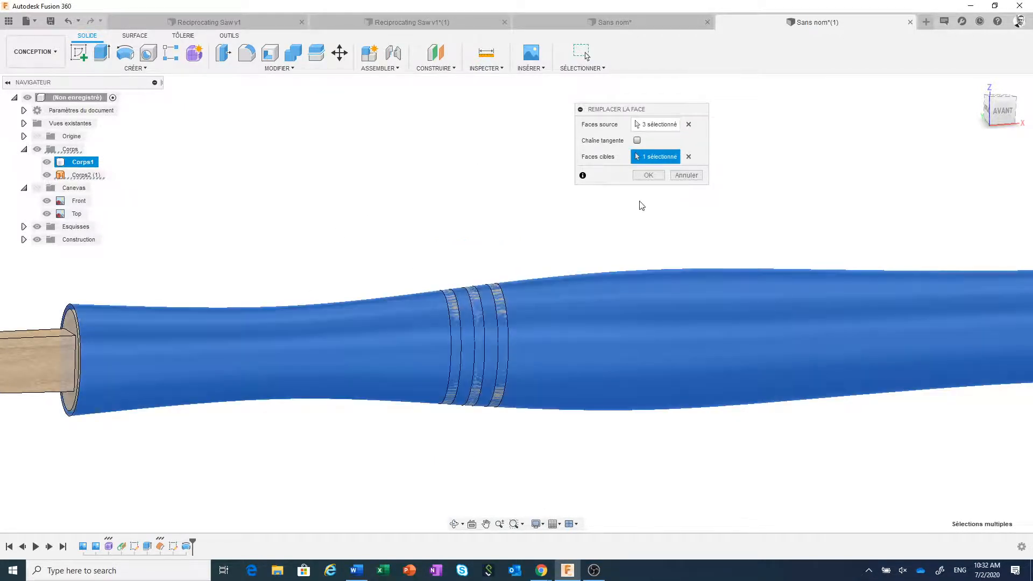
{"action": "left_click", "coordinate": [648, 175]}
Step: Hide the surface body Corps2 and inspect the three raised rings on the wooden handle from the front
{"action": "left_click", "coordinate": [80, 175]}
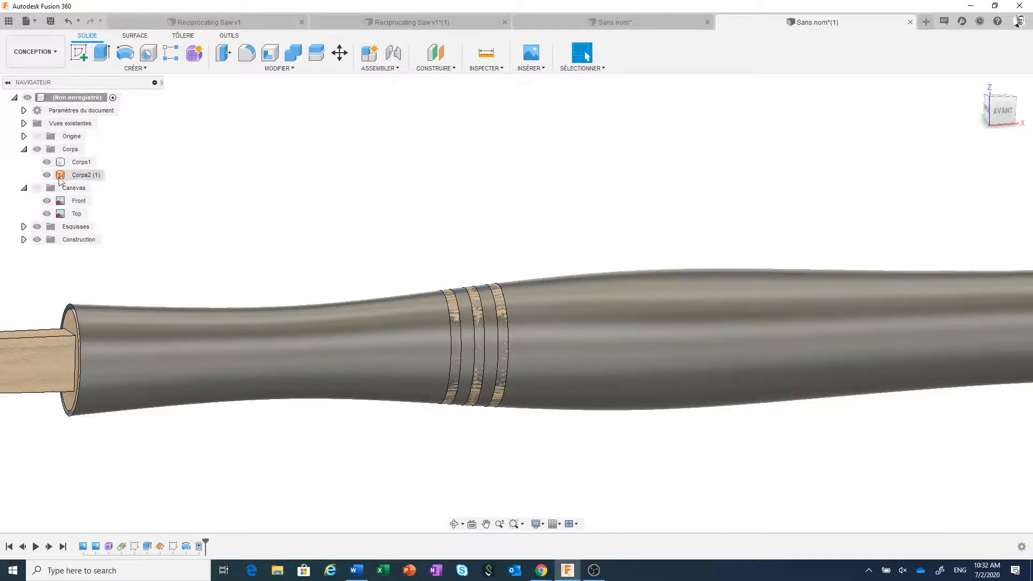
{"action": "left_click", "coordinate": [46, 175]}
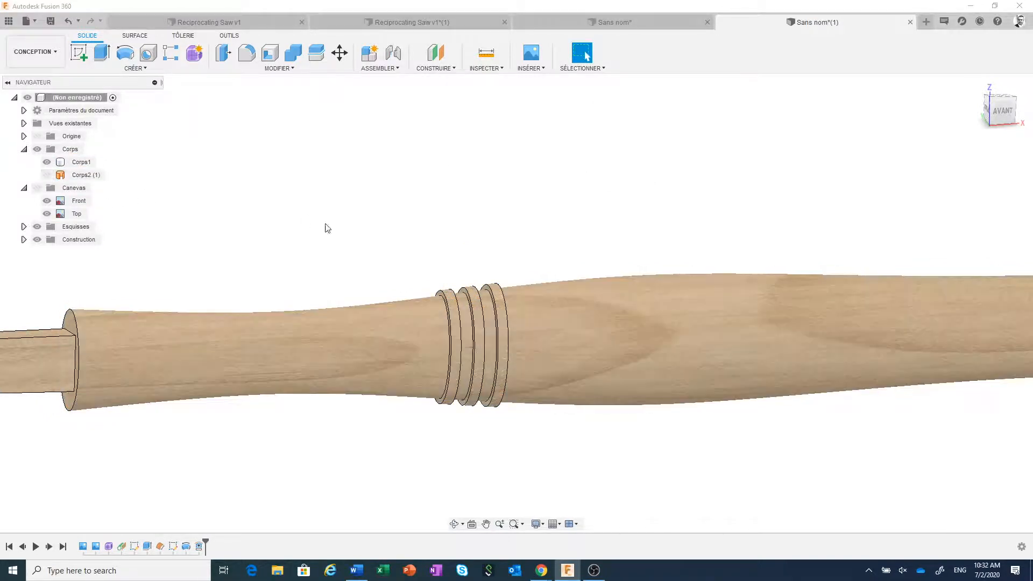
{"action": "scroll", "coordinate": [358, 233], "scroll_direction": "down", "scroll_amount": 3}
{"action": "scroll", "coordinate": [358, 234], "scroll_direction": "down", "scroll_amount": 2}
{"action": "scroll", "coordinate": [415, 329], "scroll_direction": "up", "scroll_amount": 4}
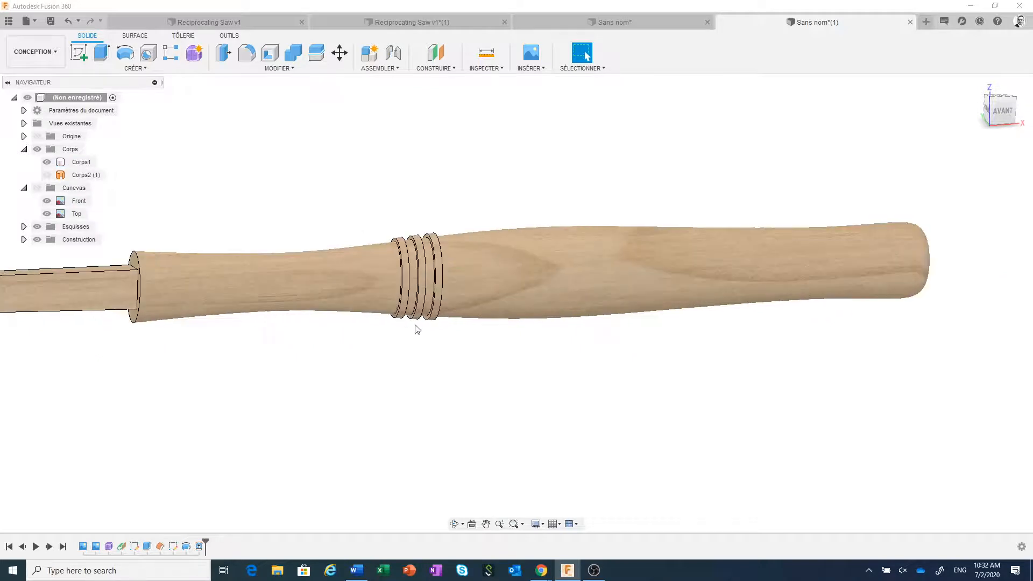
{"action": "scroll", "coordinate": [417, 329], "scroll_direction": "down", "scroll_amount": 2}
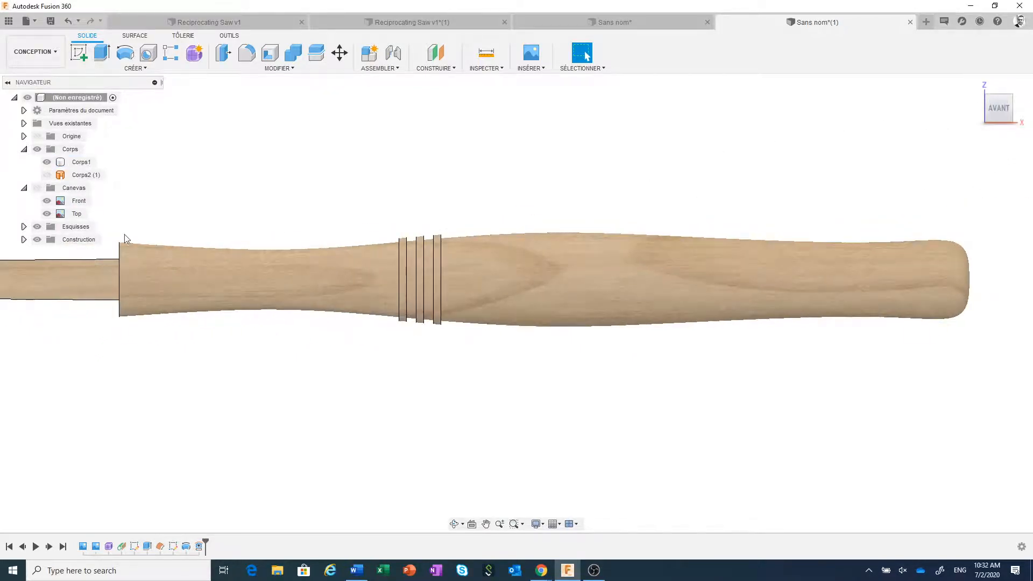
Step: Show the canvases and round both outer edges of each of the three raised rings with a 0.5 mm fillet
{"action": "left_click", "coordinate": [37, 187]}
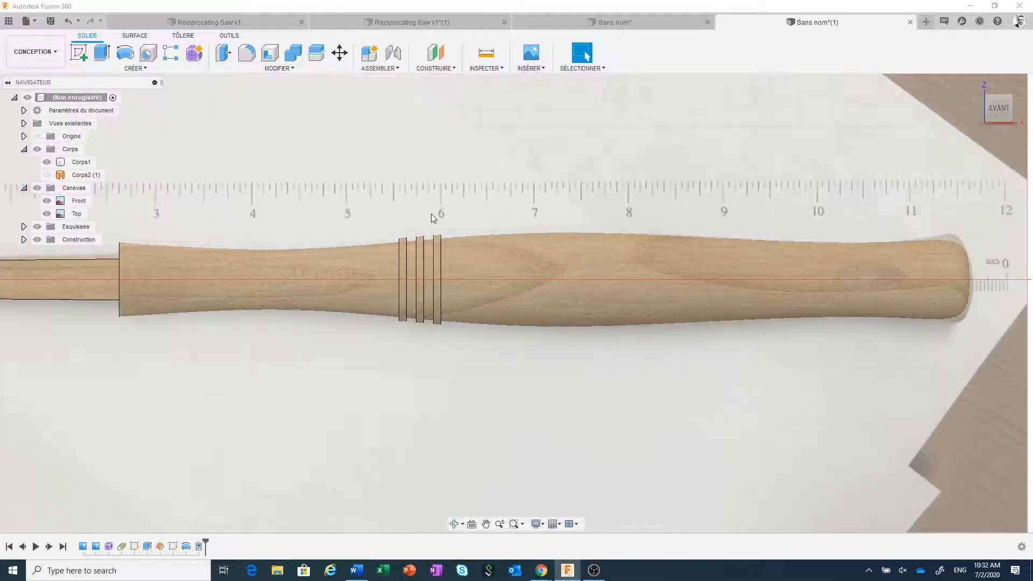
{"action": "scroll", "coordinate": [449, 237], "scroll_direction": "up", "scroll_amount": 10}
{"action": "left_click", "coordinate": [441, 247]}
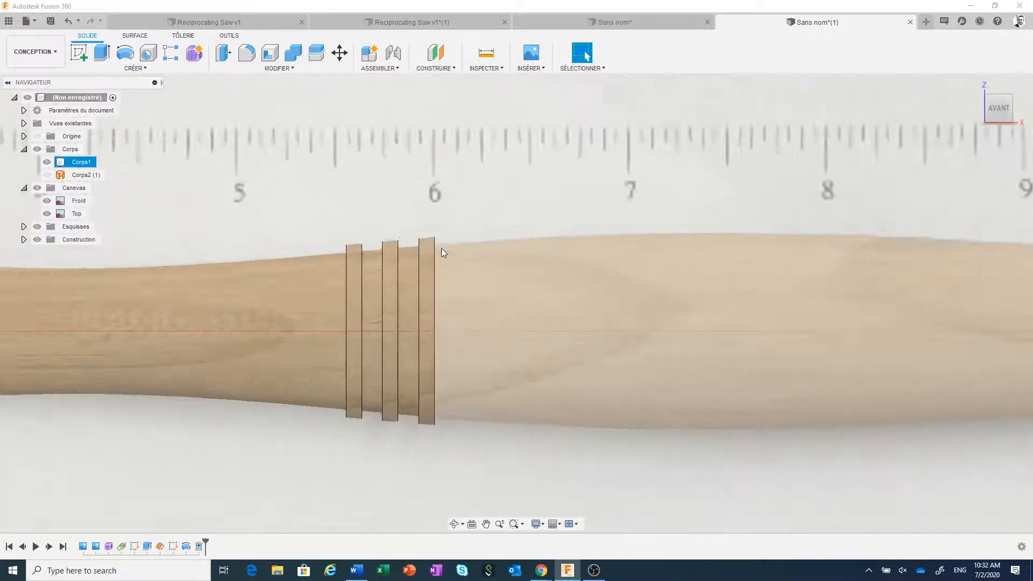
{"action": "scroll", "coordinate": [441, 247], "scroll_direction": "down", "scroll_amount": 5}
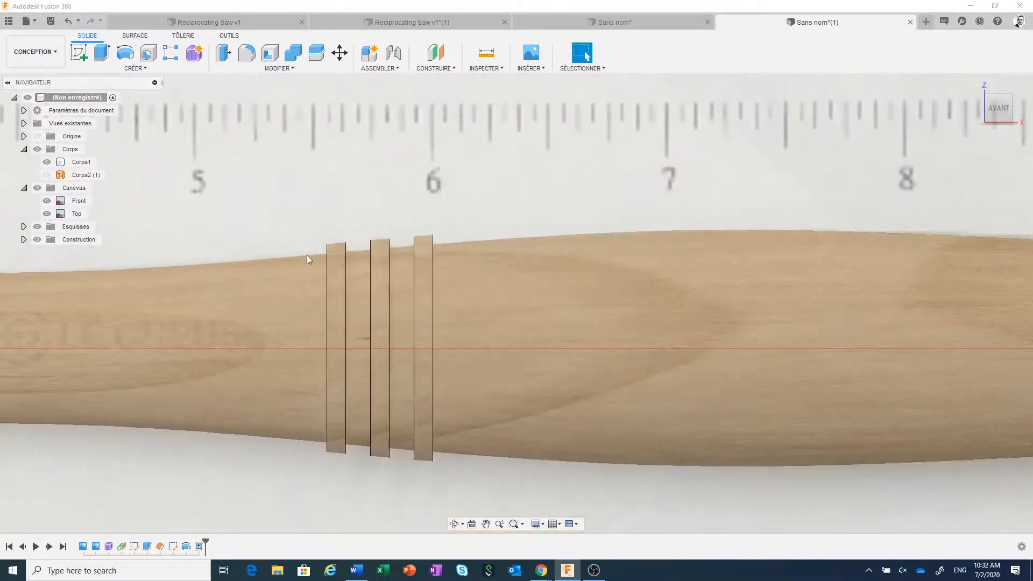
{"action": "left_click", "coordinate": [325, 249]}
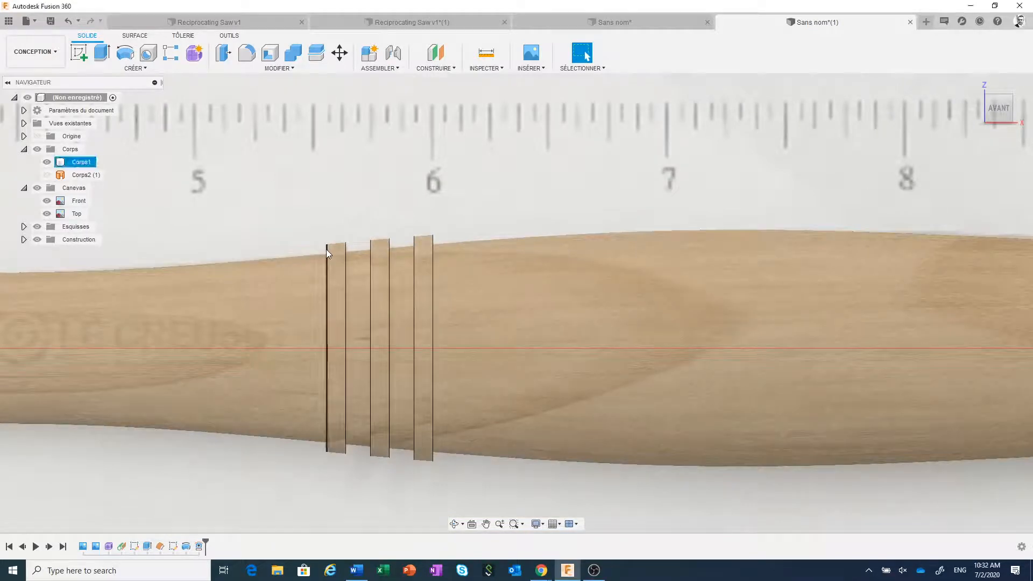
{"action": "right_click", "coordinate": [326, 249]}
{"action": "left_click", "coordinate": [350, 239]}
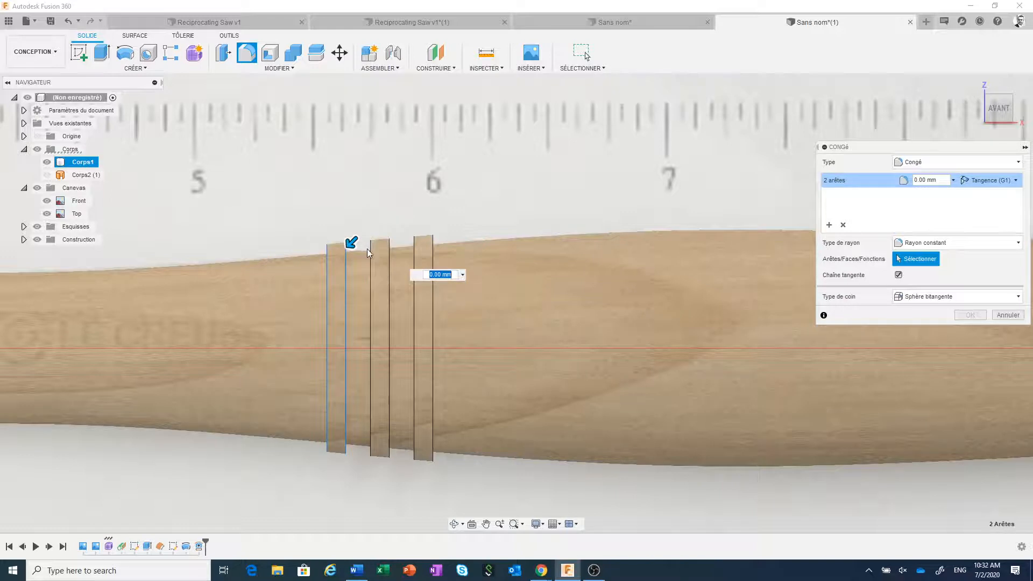
{"action": "left_click", "coordinate": [370, 253]}
{"action": "left_click", "coordinate": [390, 250]}
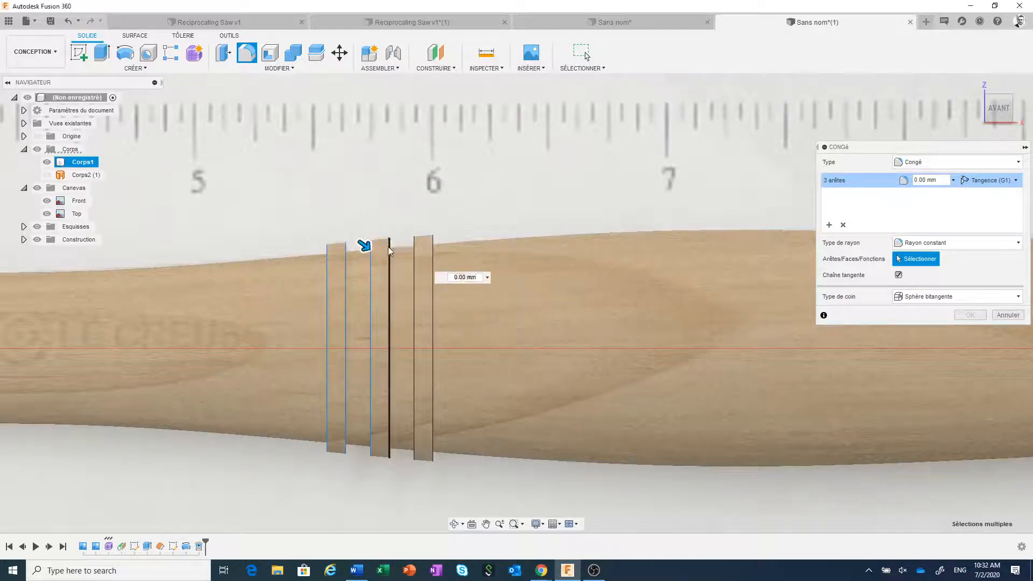
{"action": "left_click", "coordinate": [414, 252]}
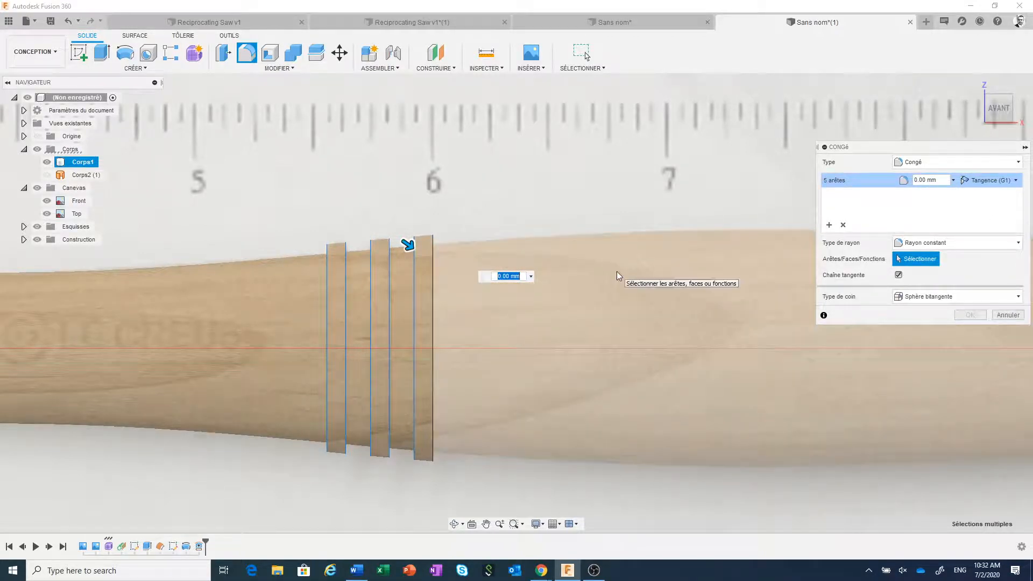
{"action": "key", "text": "BackSpace"}
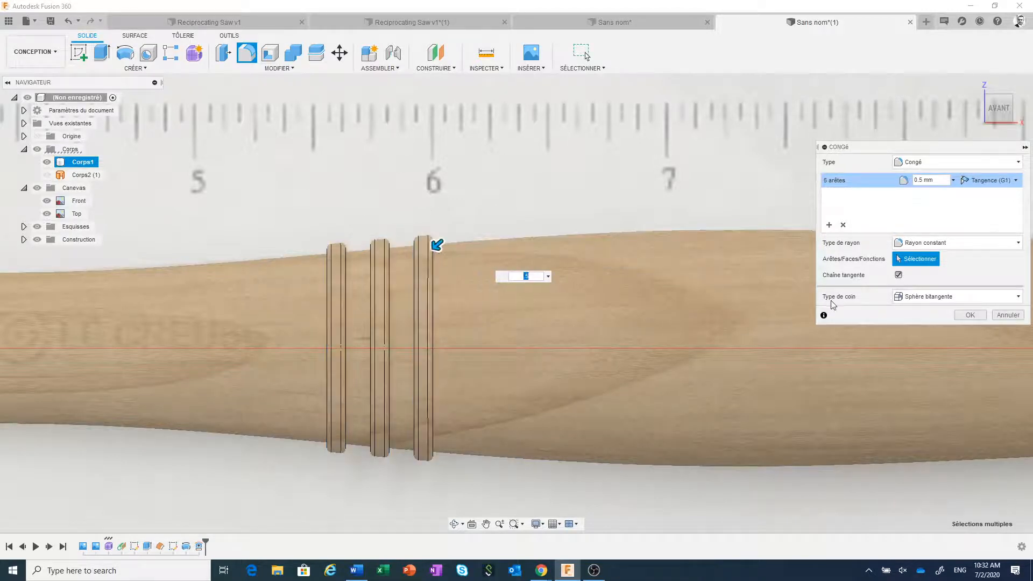
{"action": "left_click", "coordinate": [970, 314]}
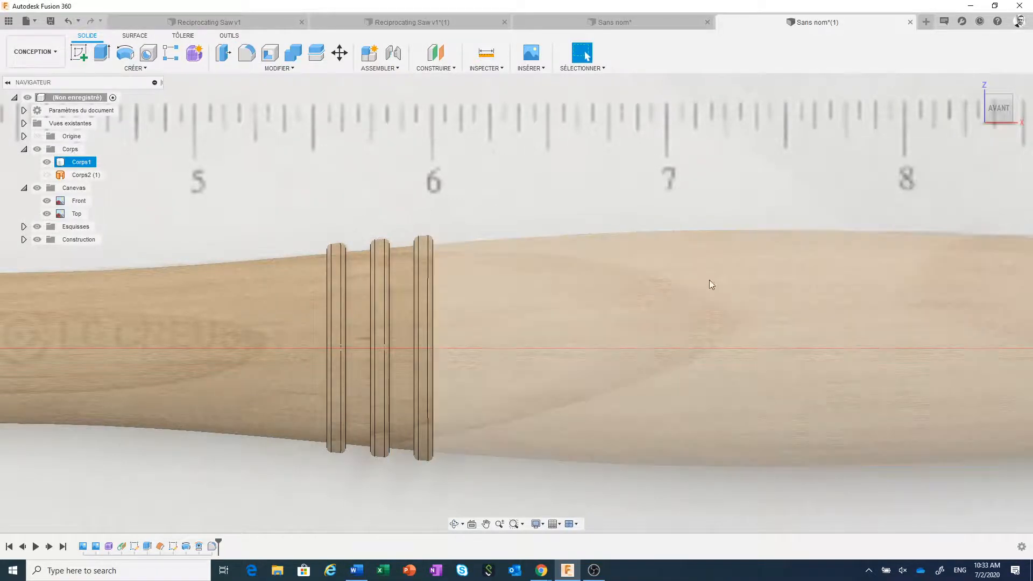
Step: Hide the canvases and review the parameters of Esquisse2 in the model's parameter table
{"action": "scroll", "coordinate": [447, 279], "scroll_direction": "down", "scroll_amount": 3}
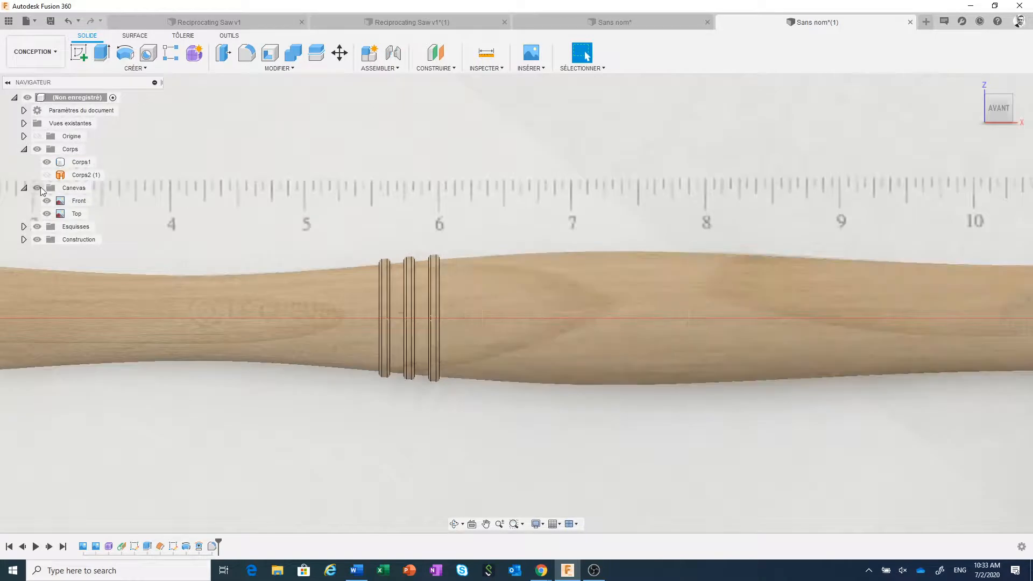
{"action": "left_click", "coordinate": [38, 187]}
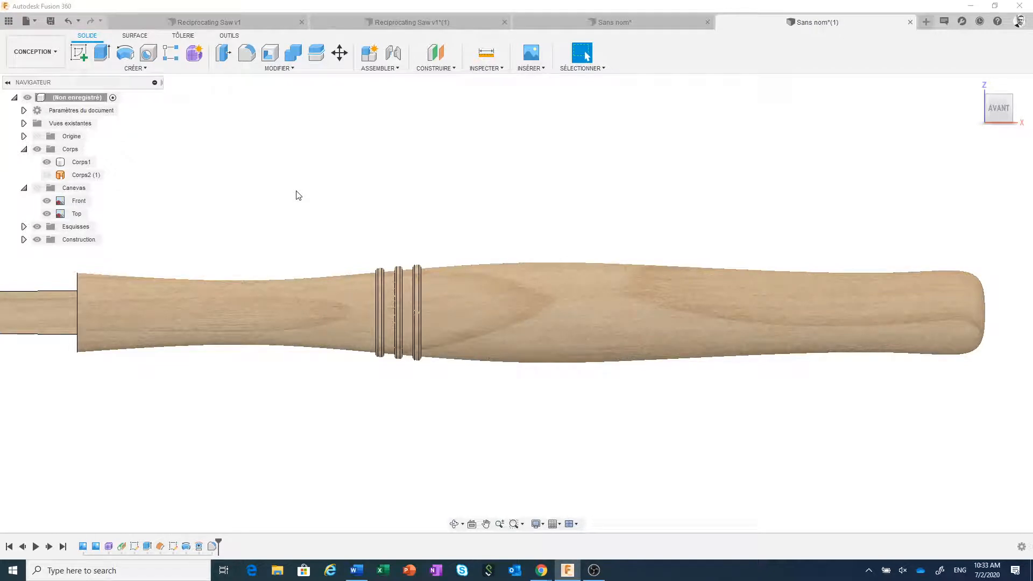
{"action": "left_click", "coordinate": [275, 69]}
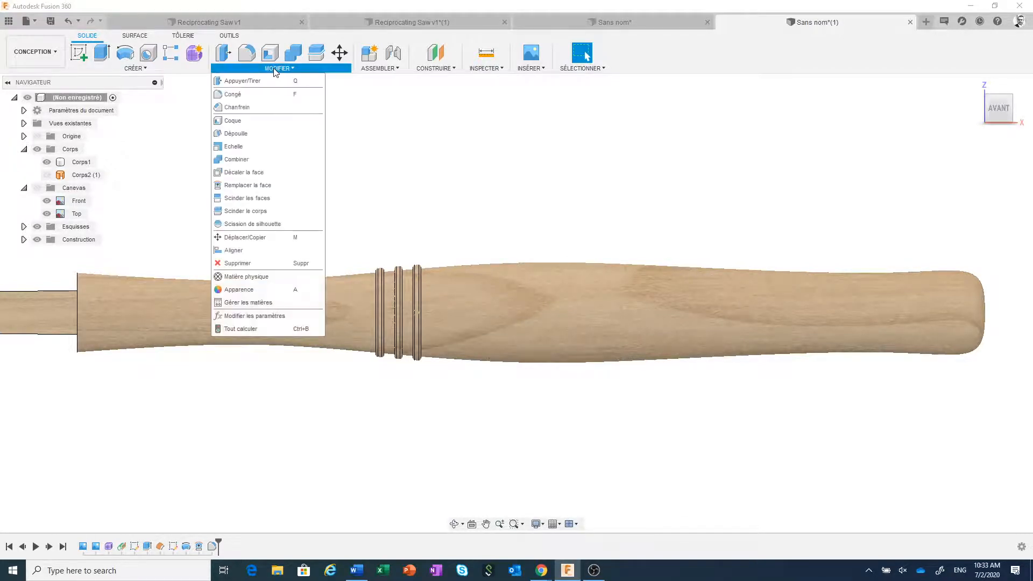
{"action": "left_click", "coordinate": [287, 321]}
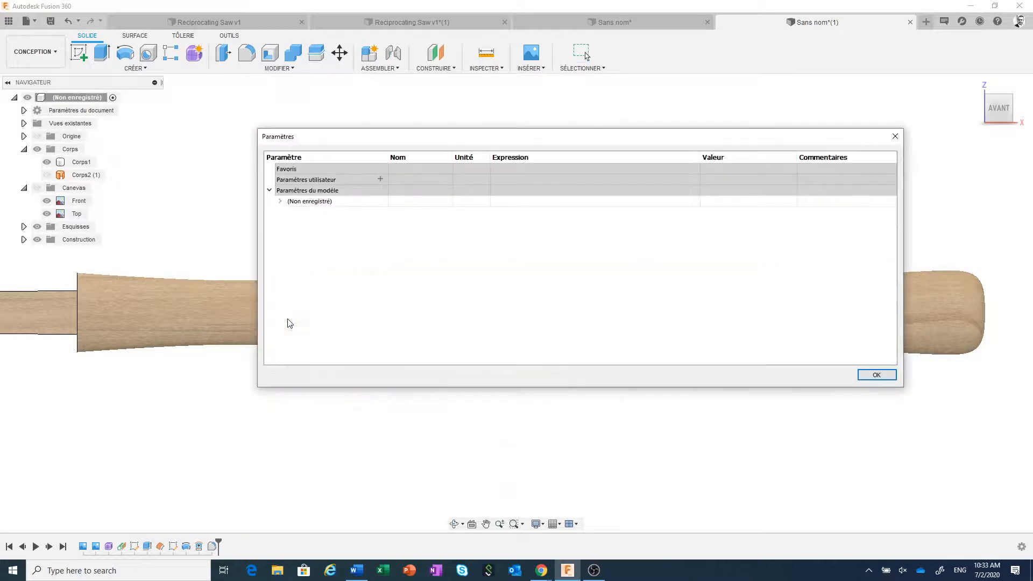
{"action": "left_click", "coordinate": [280, 201]}
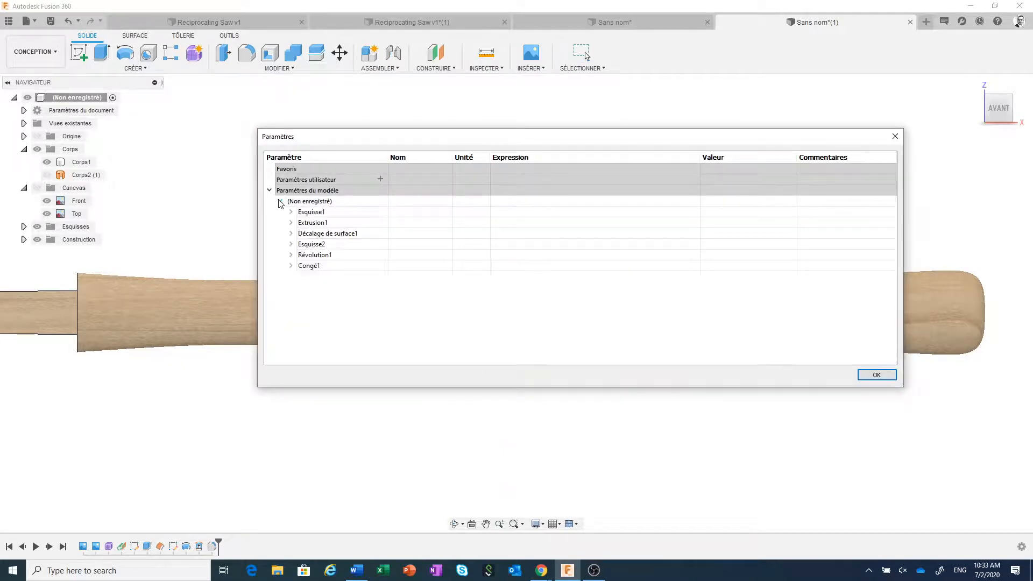
{"action": "left_click", "coordinate": [291, 245]}
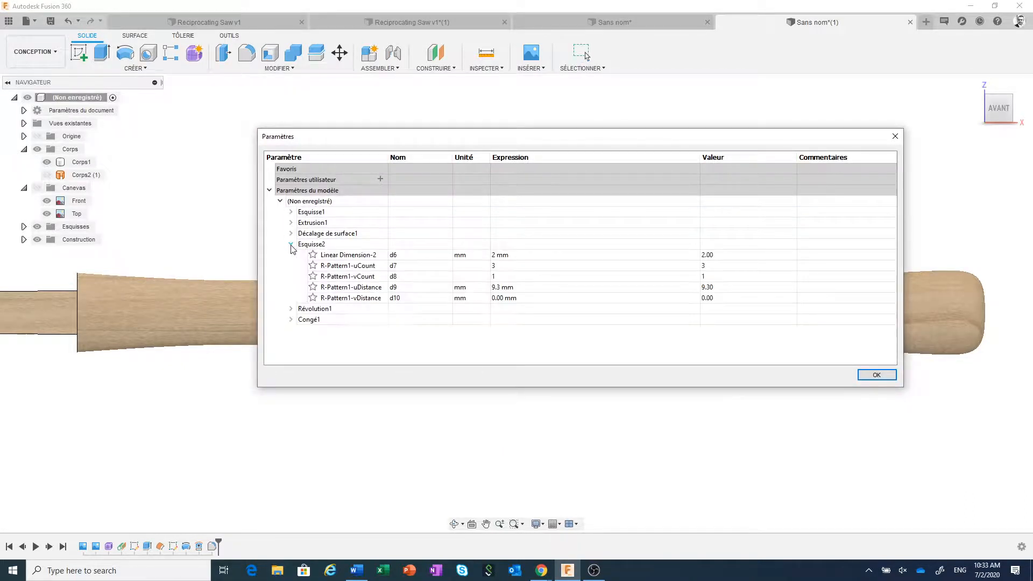
{"action": "left_click", "coordinate": [876, 375]}
Step: Inspect the ringed handle from an angled view, first against the reference canvases and again with them hidden
{"action": "scroll", "coordinate": [416, 406], "scroll_direction": "down", "scroll_amount": 2}
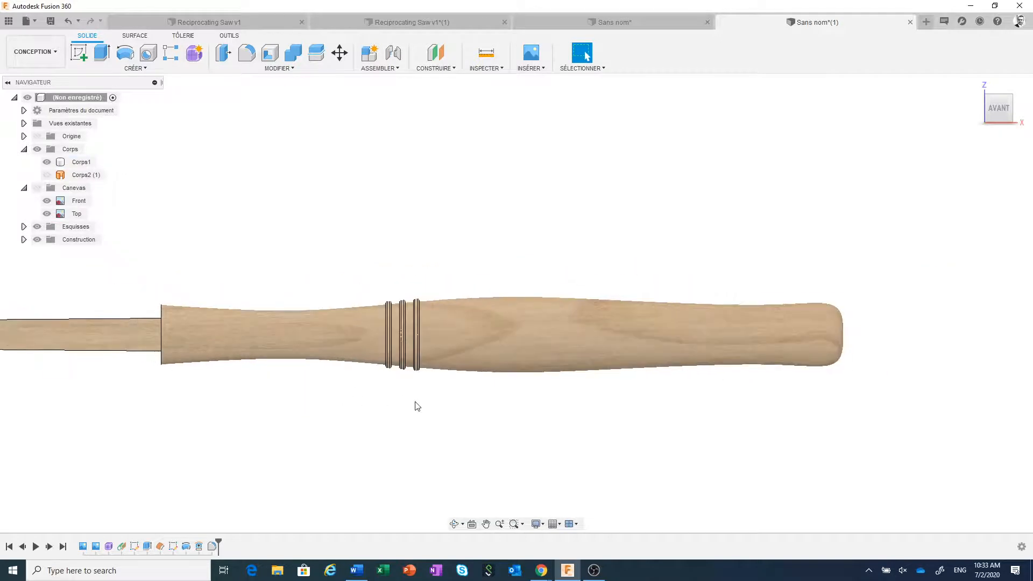
{"action": "scroll", "coordinate": [437, 414], "scroll_direction": "down", "scroll_amount": 1}
{"action": "middle_click_drag", "start_coordinate": [433, 418], "coordinate": [470, 436], "text": "shift"}
{"action": "scroll", "coordinate": [468, 431], "scroll_direction": "down", "scroll_amount": 3}
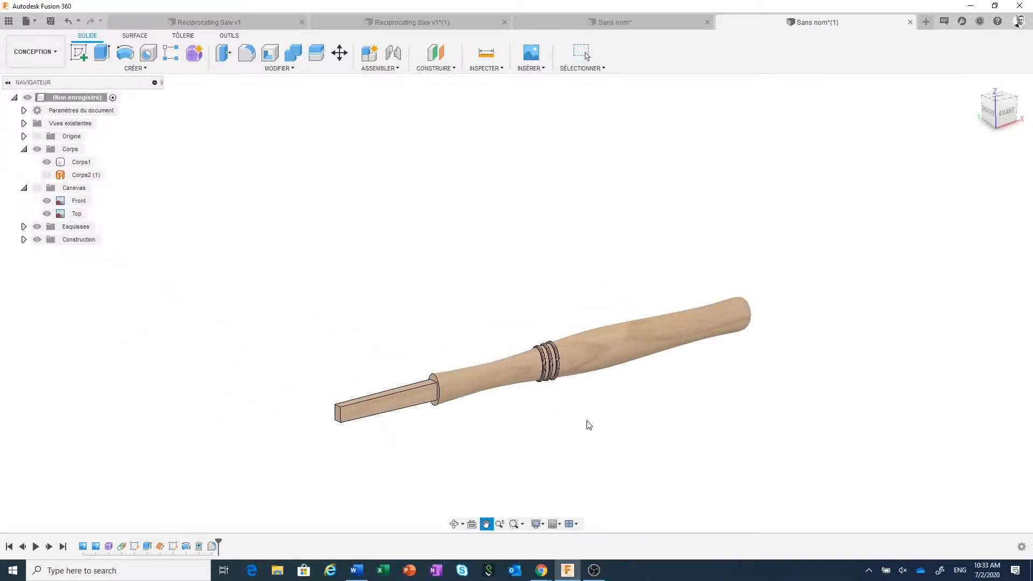
{"action": "scroll", "coordinate": [534, 429], "scroll_direction": "up", "scroll_amount": 3}
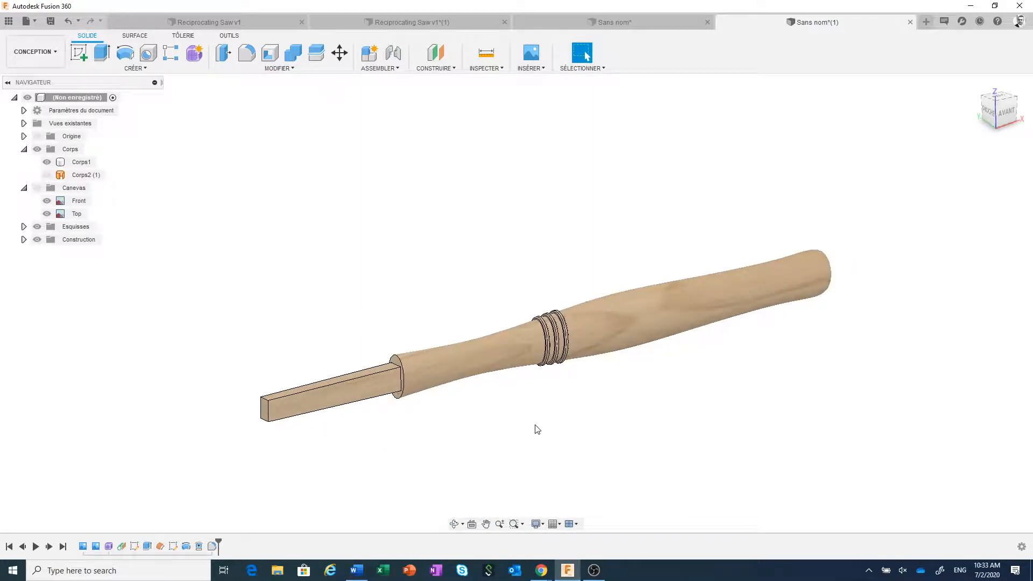
{"action": "left_click", "coordinate": [37, 187]}
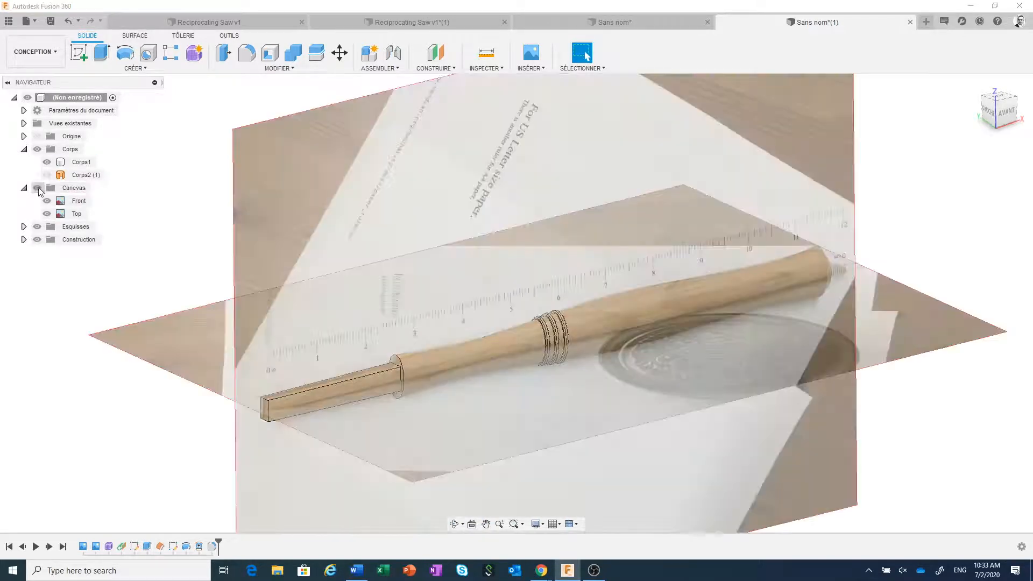
{"action": "scroll", "coordinate": [545, 373], "scroll_direction": "up", "scroll_amount": 6}
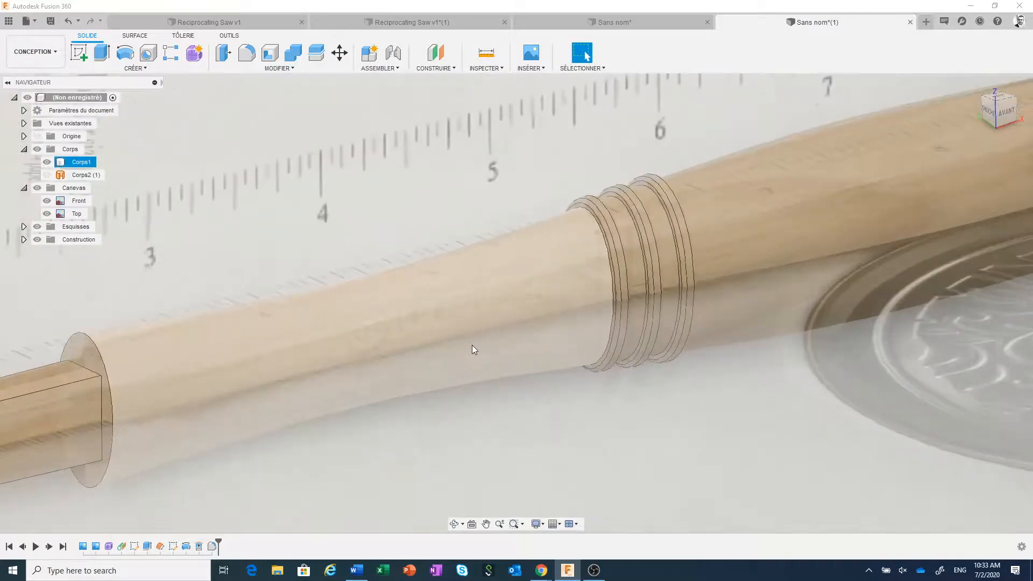
{"action": "scroll", "coordinate": [528, 309], "scroll_direction": "down", "scroll_amount": 5}
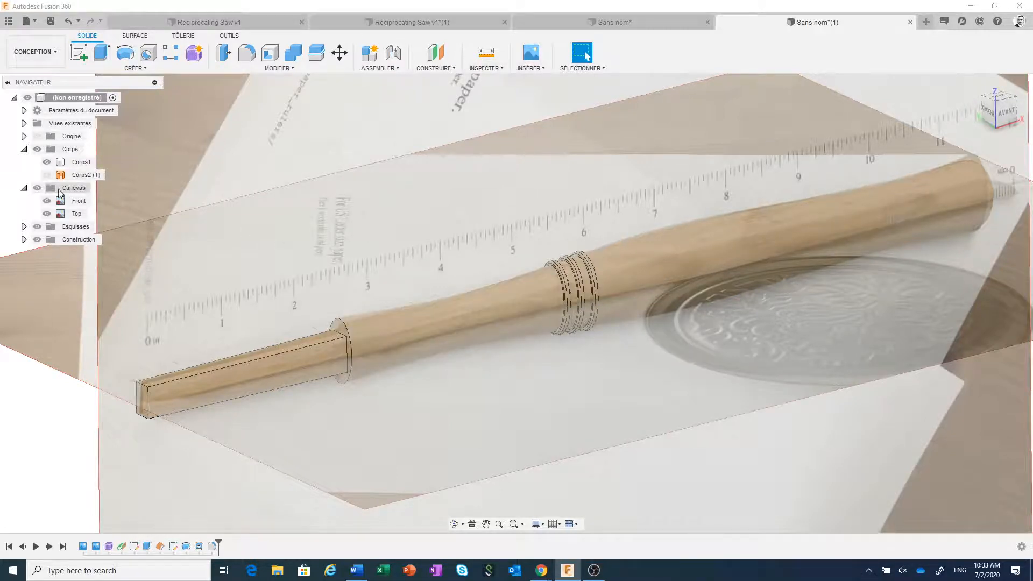
{"action": "left_click", "coordinate": [37, 188]}
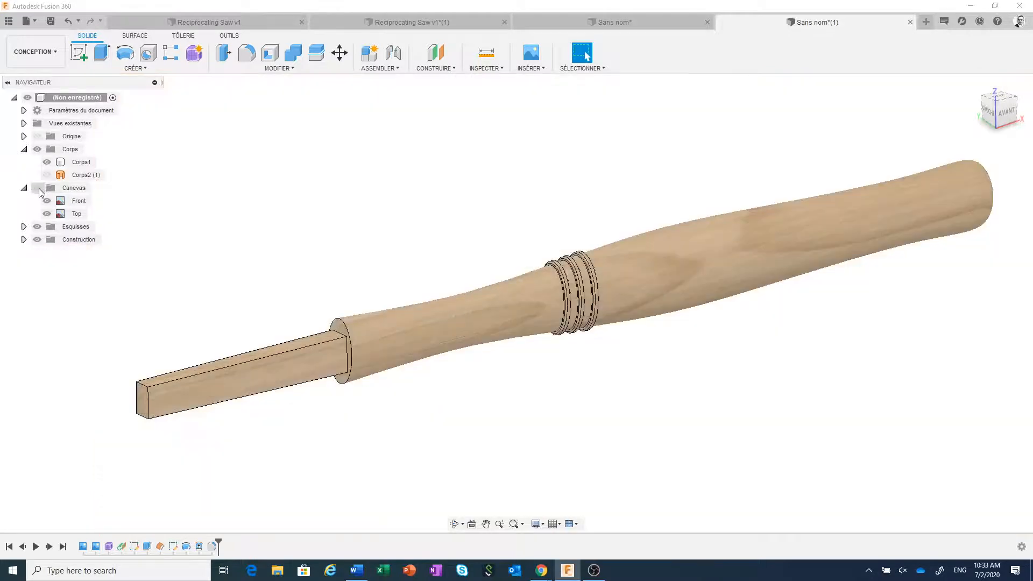
Step: Offset the face of the handle's narrow section between tang and rings inward as a new surface body
{"action": "left_click", "coordinate": [134, 35]}
{"action": "left_click", "coordinate": [123, 69]}
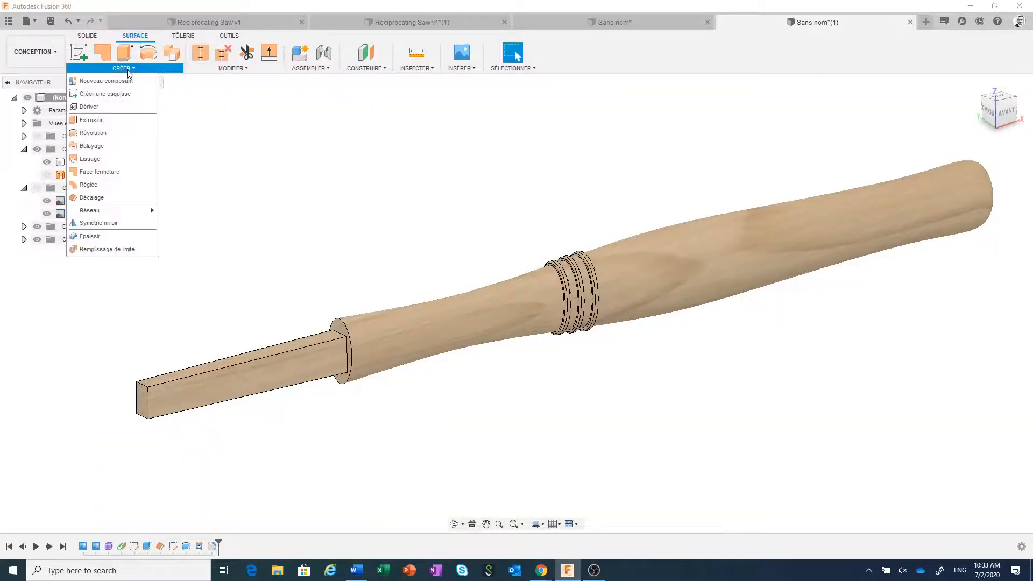
{"action": "left_click", "coordinate": [91, 205]}
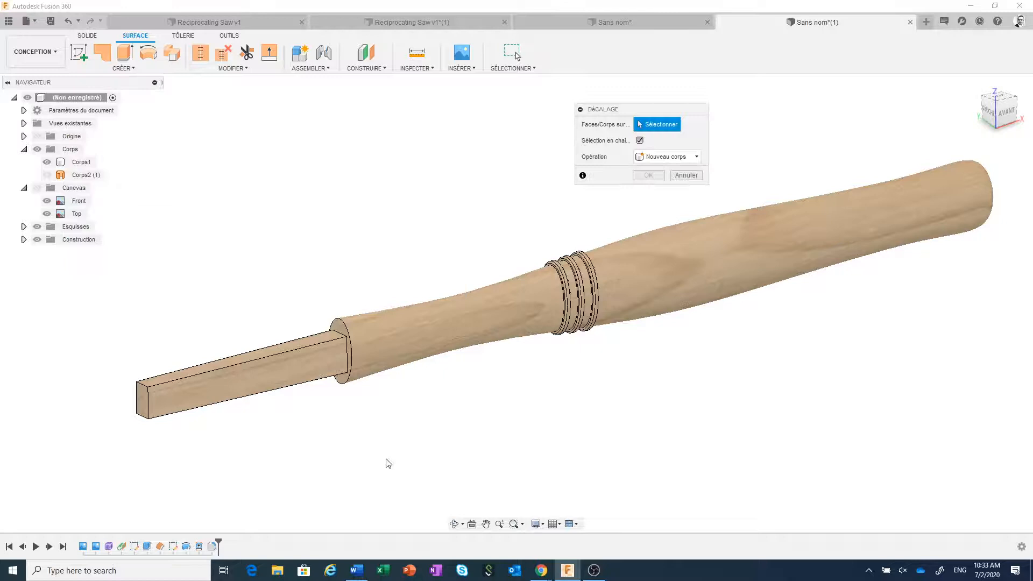
{"action": "left_click", "coordinate": [403, 346]}
{"action": "left_click_drag", "start_coordinate": [406, 347], "coordinate": [392, 341]}
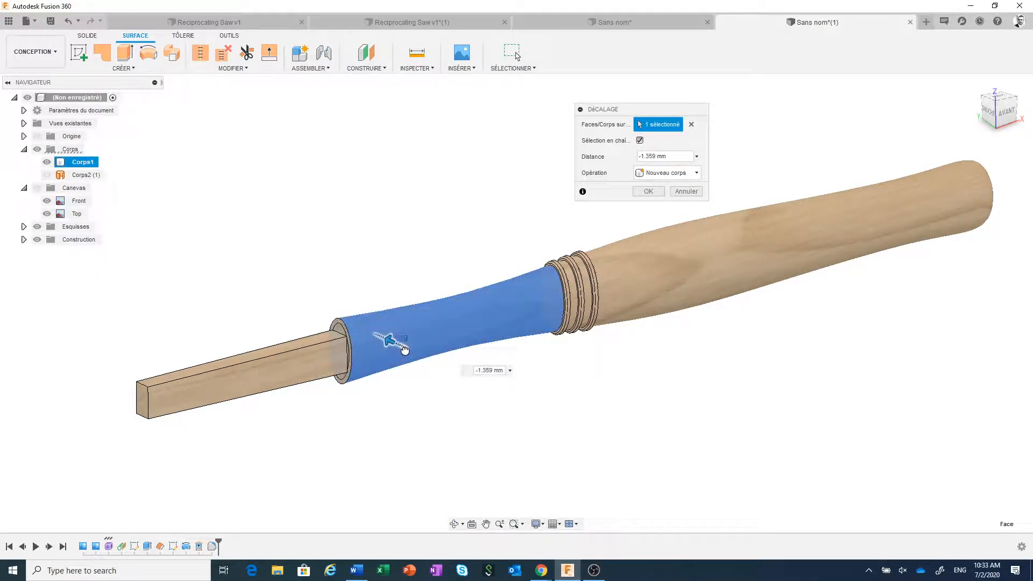
{"action": "left_click", "coordinate": [655, 156]}
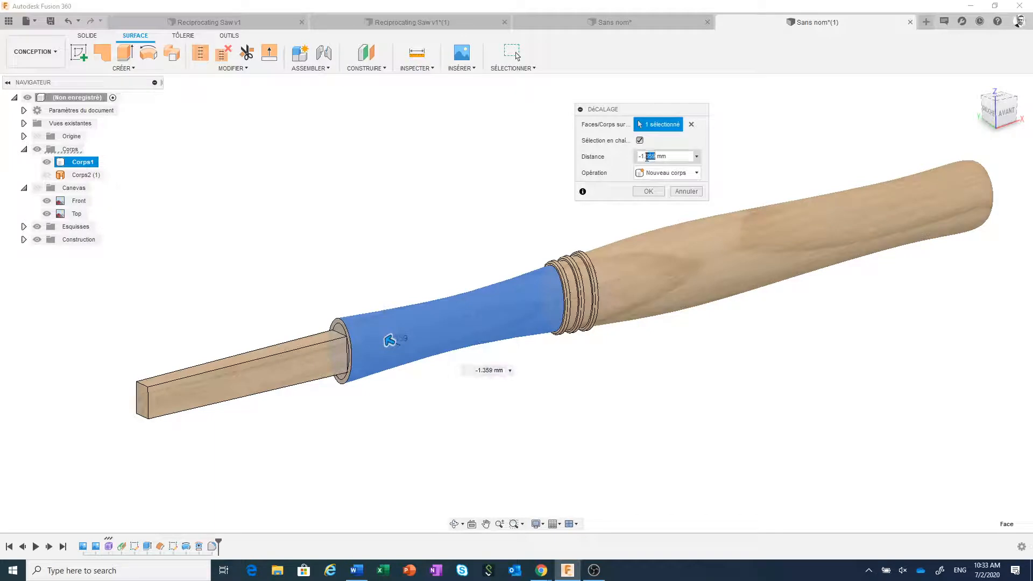
{"action": "key", "text": "BackSpace"}
{"action": "left_click", "coordinate": [648, 191]}
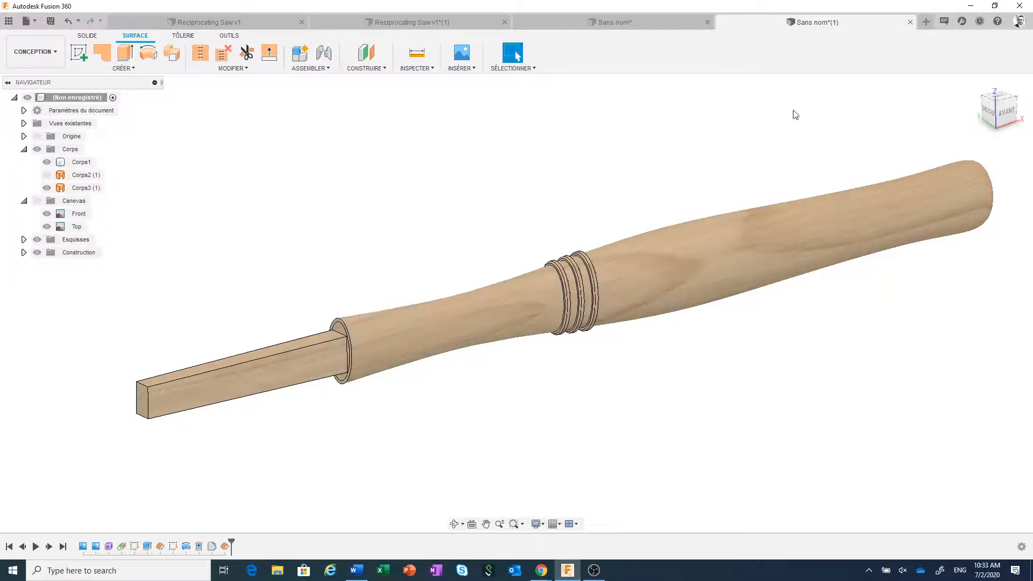
Step: Create a construction plane offset about -60.3 mm from the XZ plane, in front of the handle
{"action": "left_click", "coordinate": [87, 35]}
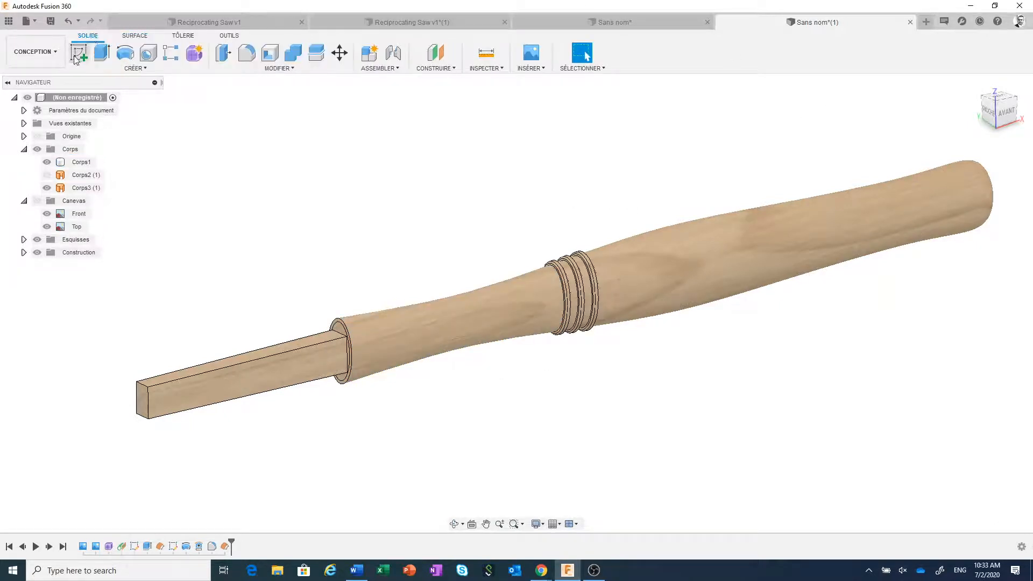
{"action": "left_click", "coordinate": [441, 53]}
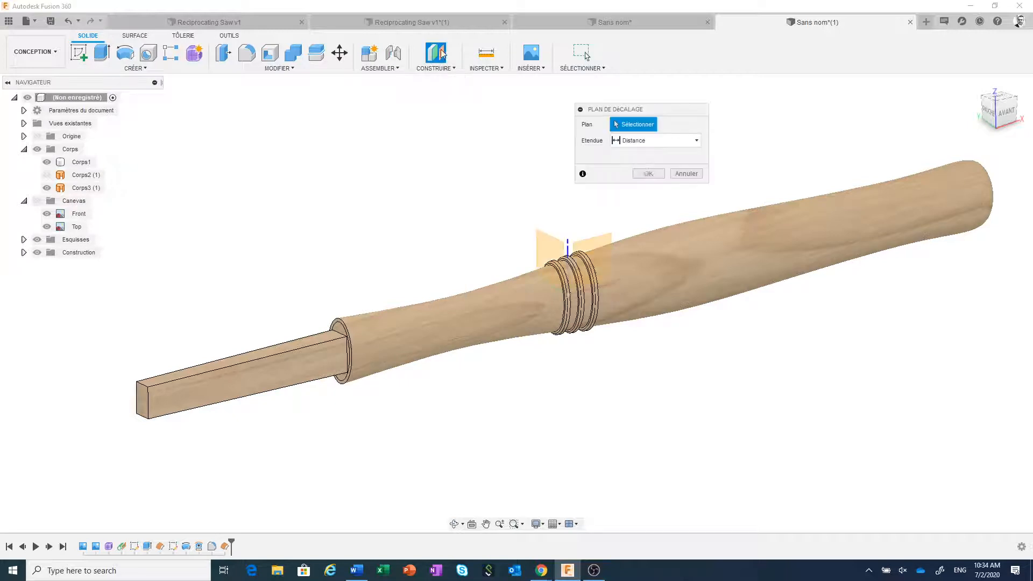
{"action": "left_click", "coordinate": [592, 248]}
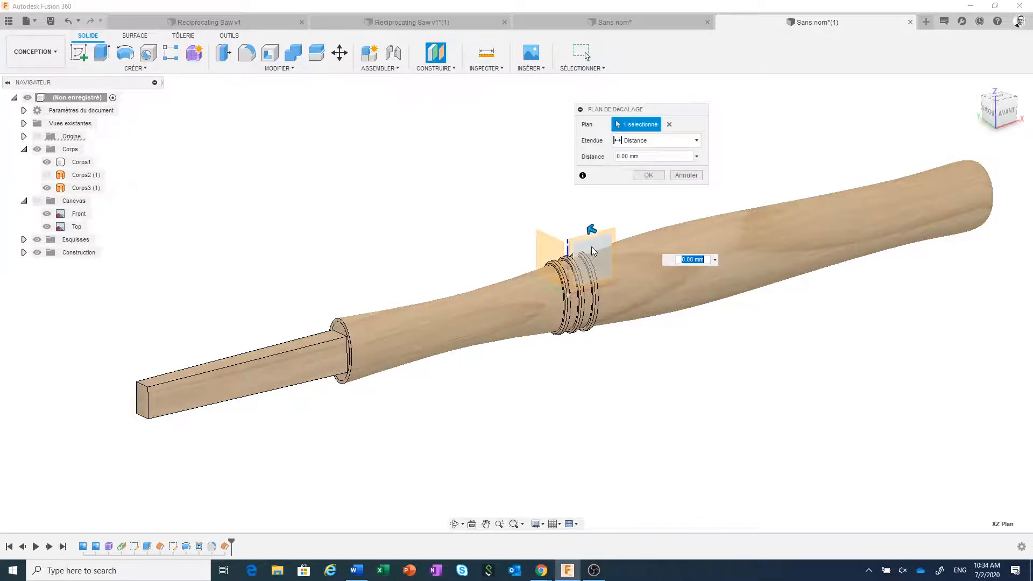
{"action": "left_click_drag", "start_coordinate": [592, 231], "coordinate": [693, 328]}
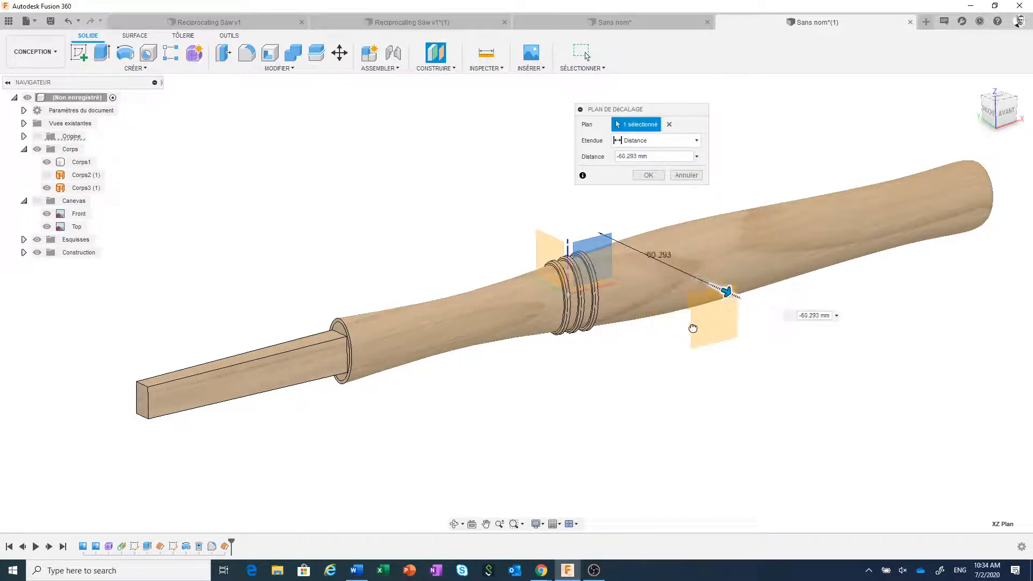
{"action": "left_click", "coordinate": [649, 178]}
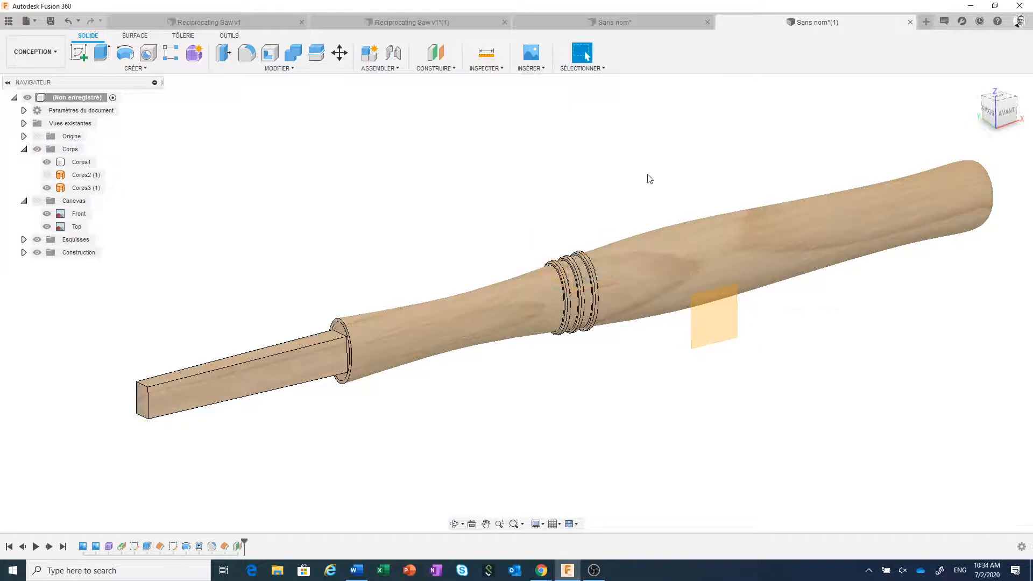
Step: Start a sketch on the offset plane in front of the handle and show the reference canvases
{"action": "left_click", "coordinate": [716, 330]}
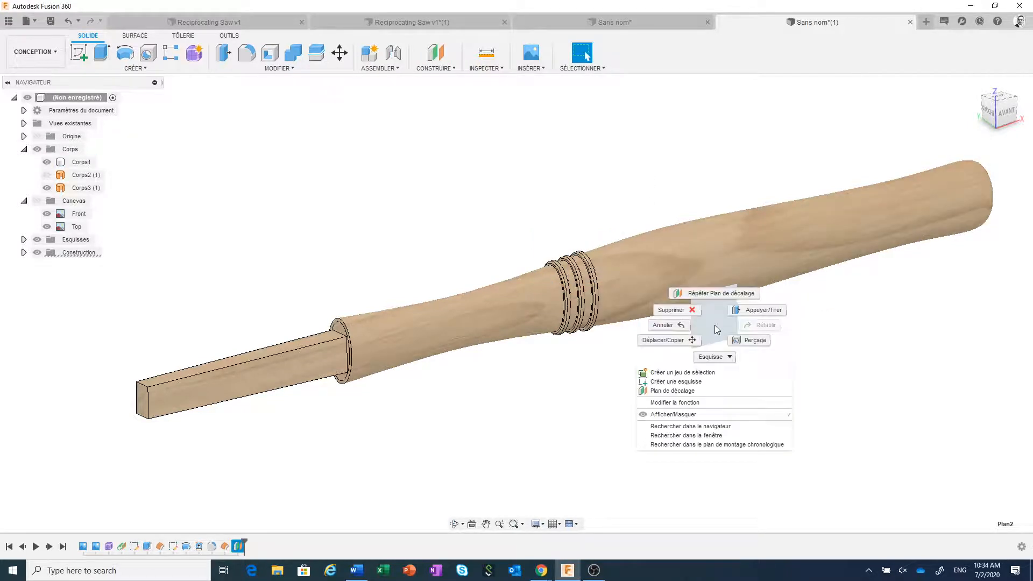
{"action": "left_click", "coordinate": [691, 382]}
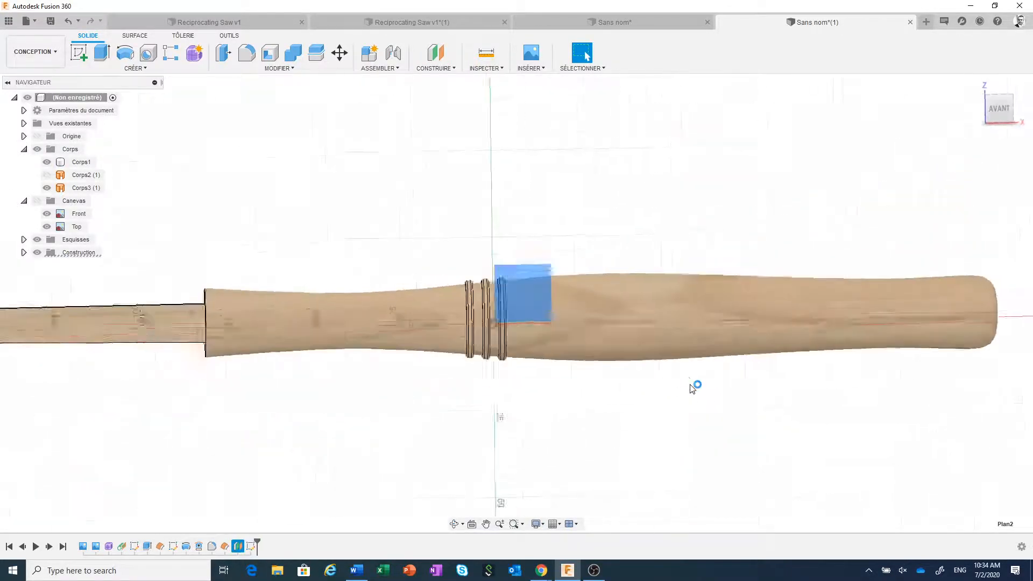
{"action": "left_click", "coordinate": [47, 214]}
{"action": "scroll", "coordinate": [392, 351], "scroll_direction": "up", "scroll_amount": 4}
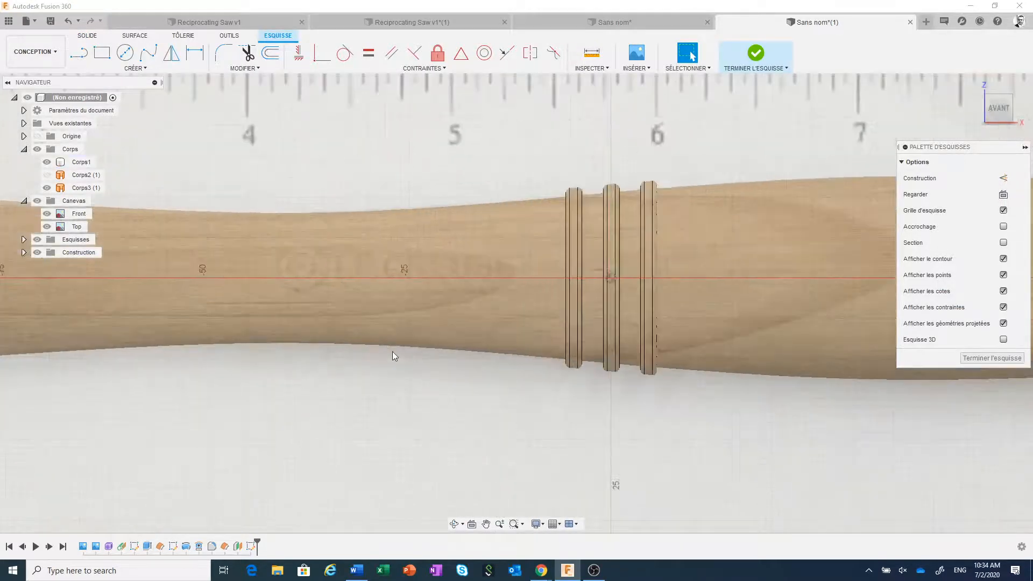
Step: Raise the Front canvas's opacity until the logo printed on the handle's narrow section can be traced
{"action": "scroll", "coordinate": [392, 350], "scroll_direction": "down", "scroll_amount": 2}
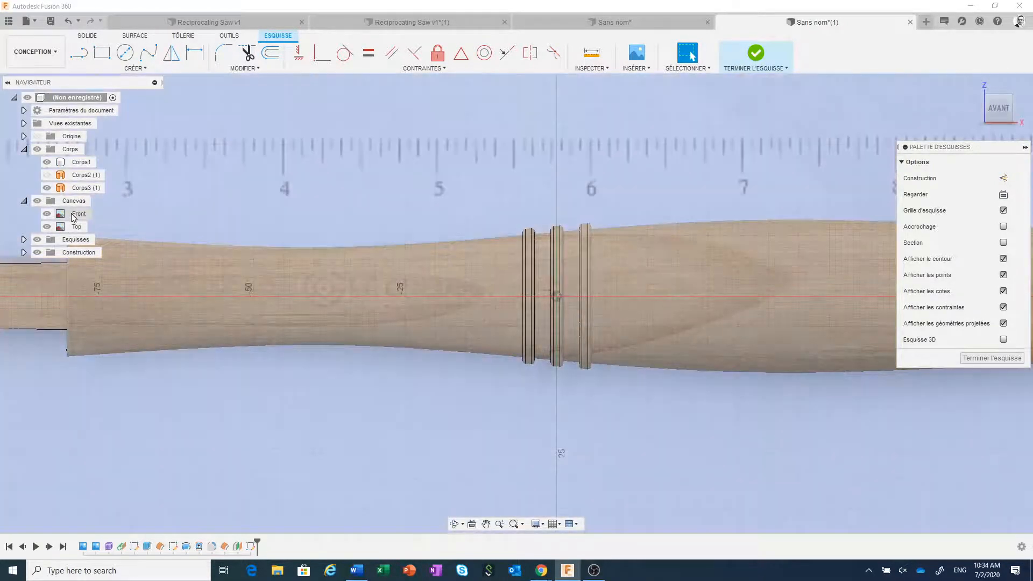
{"action": "right_click", "coordinate": [76, 214]}
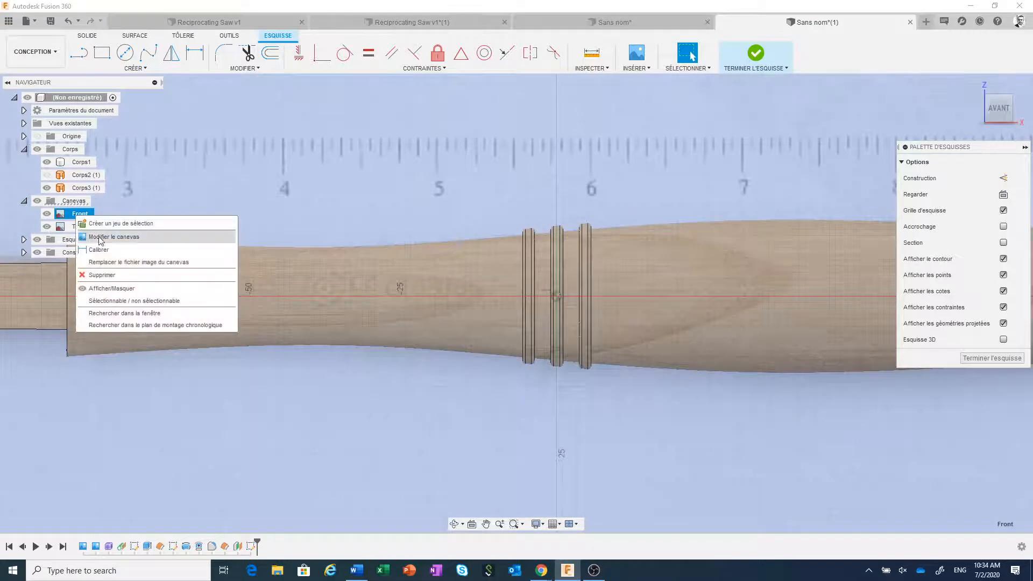
{"action": "left_click", "coordinate": [100, 240]}
{"action": "left_click_drag", "start_coordinate": [663, 204], "coordinate": [697, 205]}
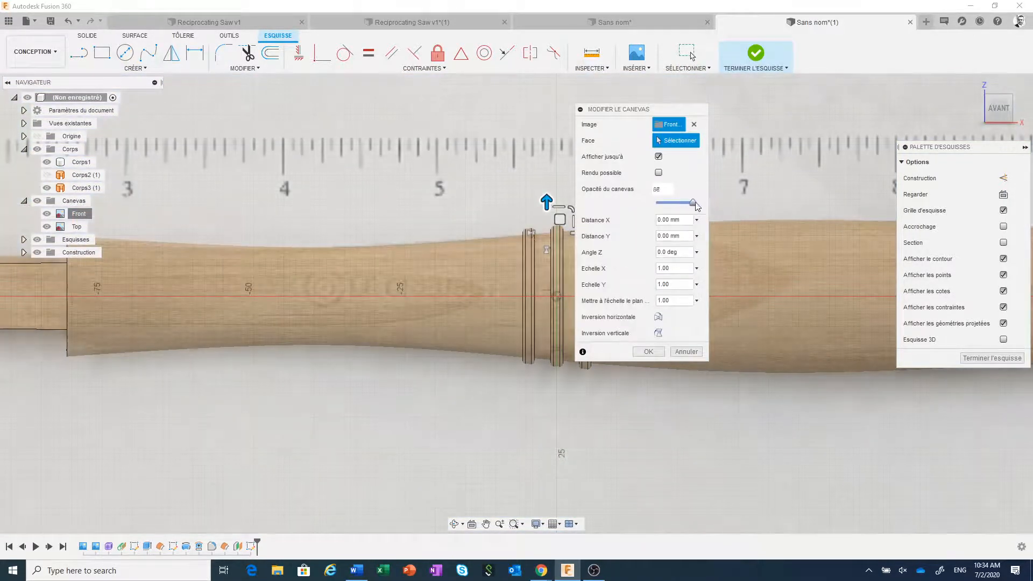
{"action": "left_click", "coordinate": [643, 351]}
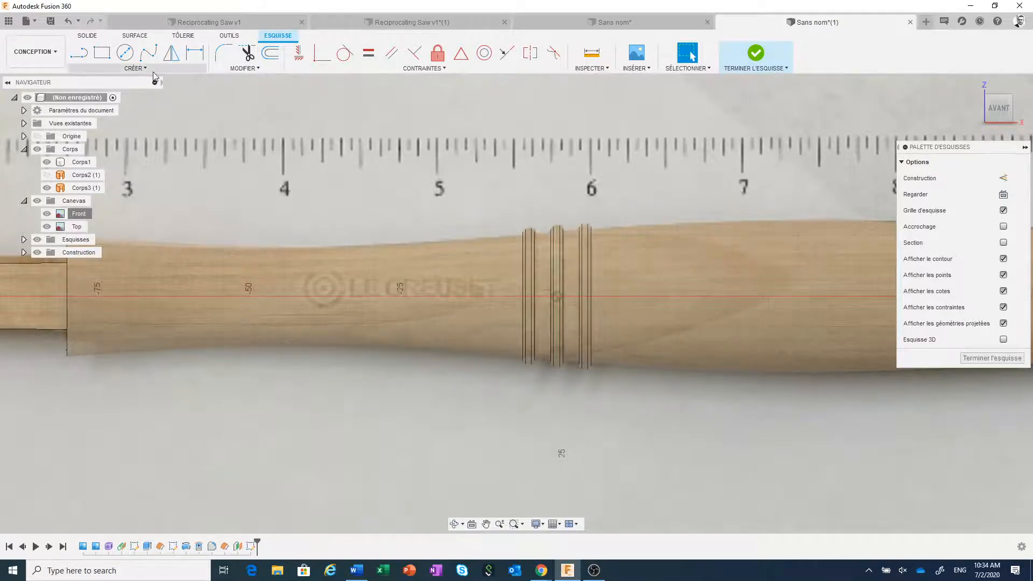
Step: Place the sketch text LECREUSET on the handle's horizontal centre line, starting at the first letter of the canvas logo
{"action": "left_click", "coordinate": [134, 68]}
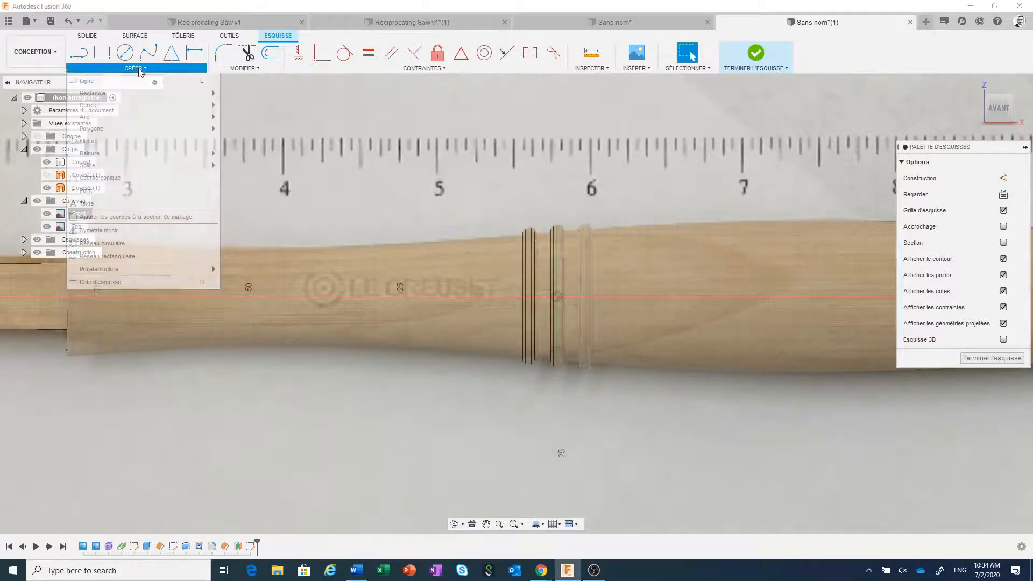
{"action": "left_click", "coordinate": [91, 203]}
{"action": "scroll", "coordinate": [347, 325], "scroll_direction": "up", "scroll_amount": 5}
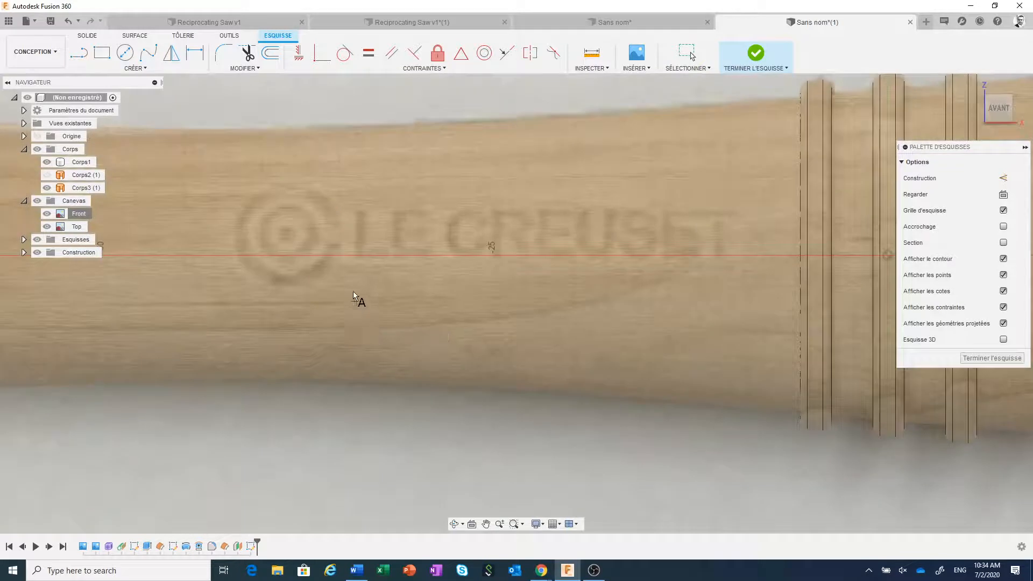
{"action": "left_click", "coordinate": [357, 256]}
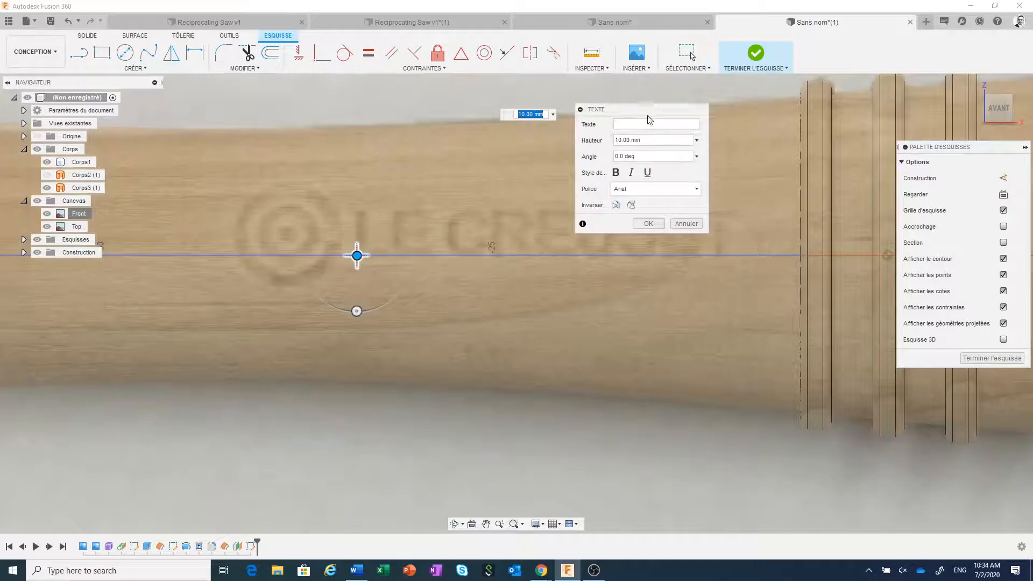
{"action": "left_click_drag", "start_coordinate": [651, 113], "coordinate": [776, 76]}
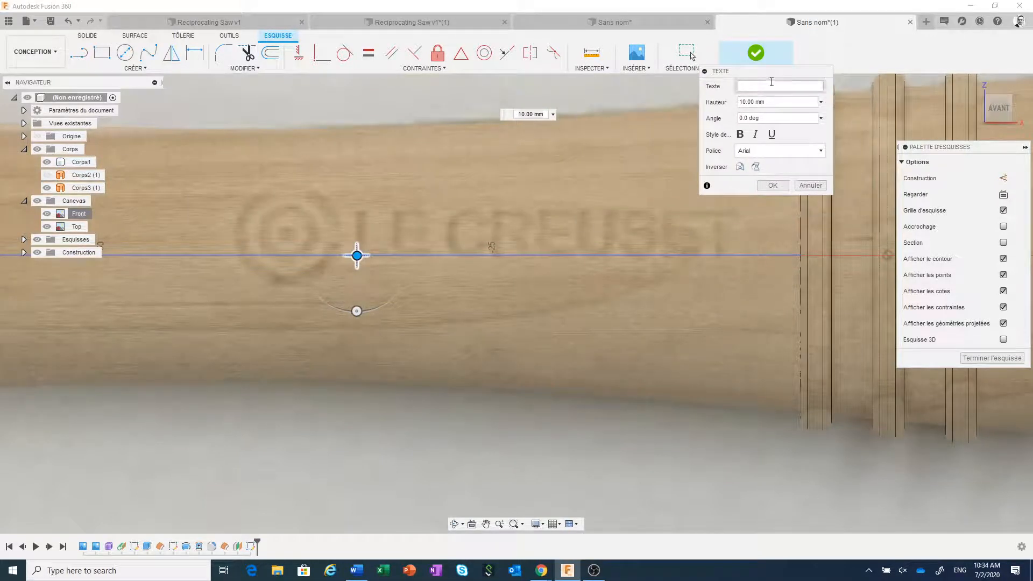
{"action": "type", "text": "LE"}
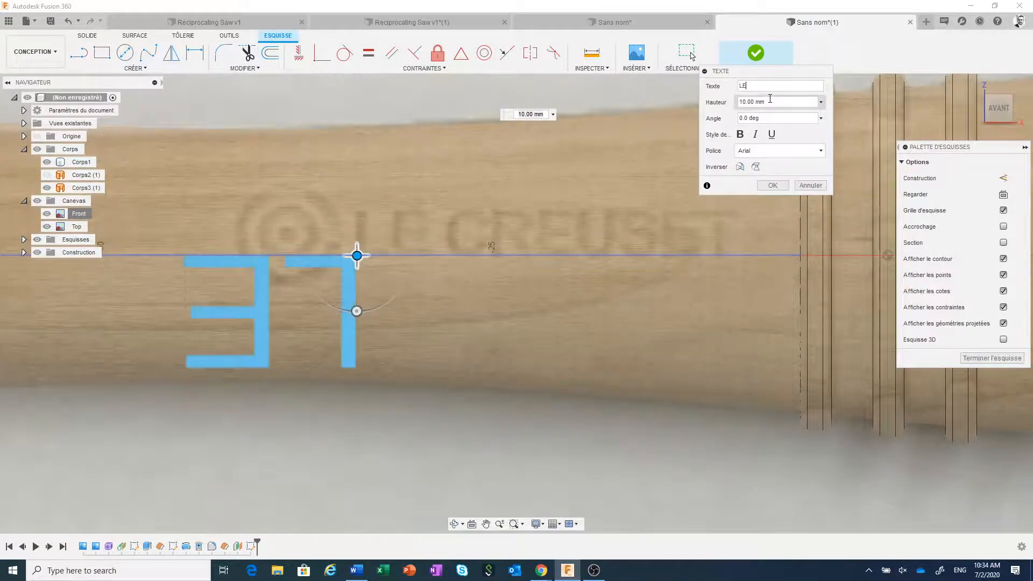
{"action": "type", "text": "CREUS"}
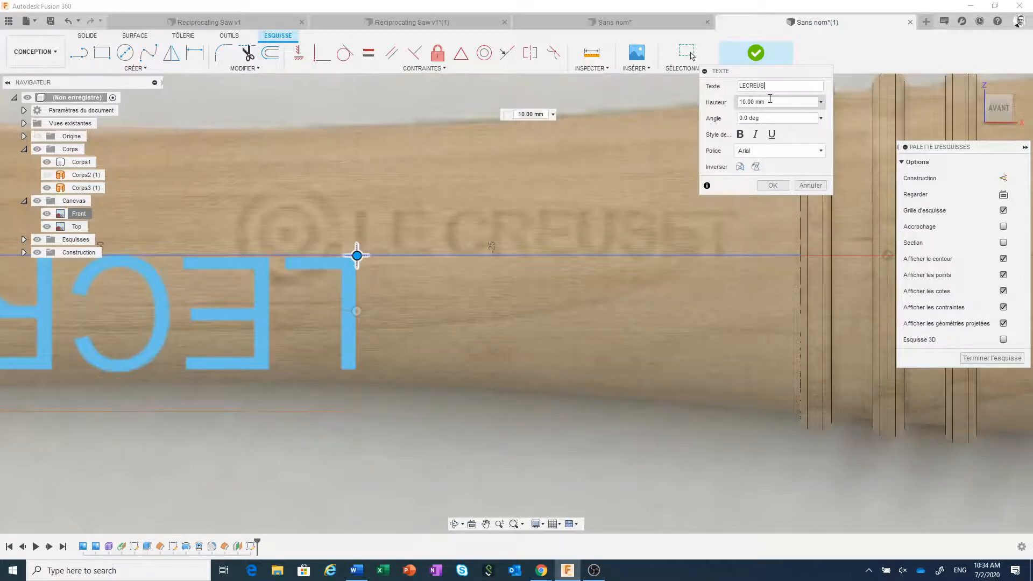
{"action": "type", "text": "ET"}
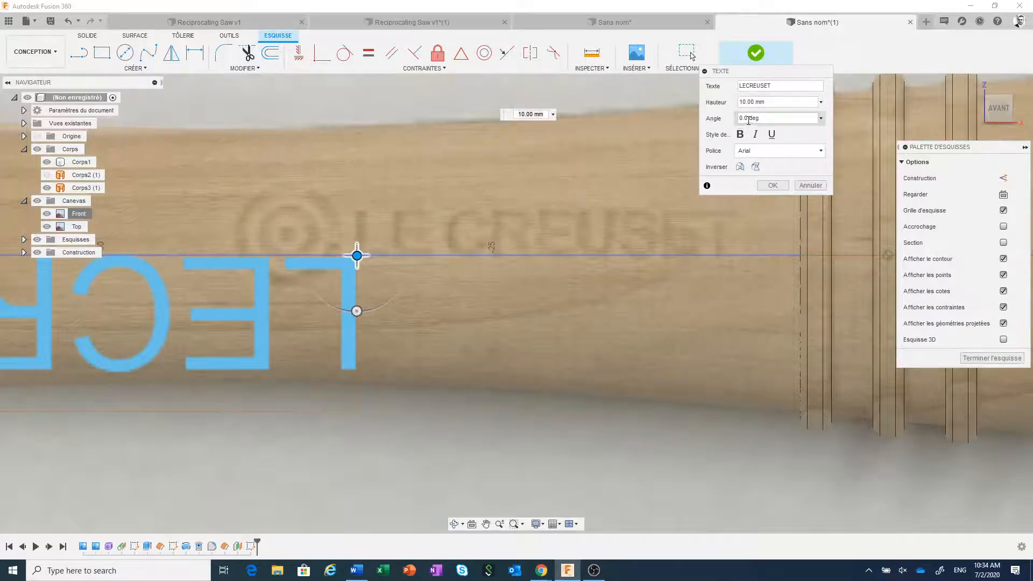
Step: Set the sketch text's angle to 180 deg and its height to 4.1 mm, and finish the sketch
{"action": "left_click_drag", "start_coordinate": [748, 118], "coordinate": [728, 120]}
{"action": "type", "text": "1"}
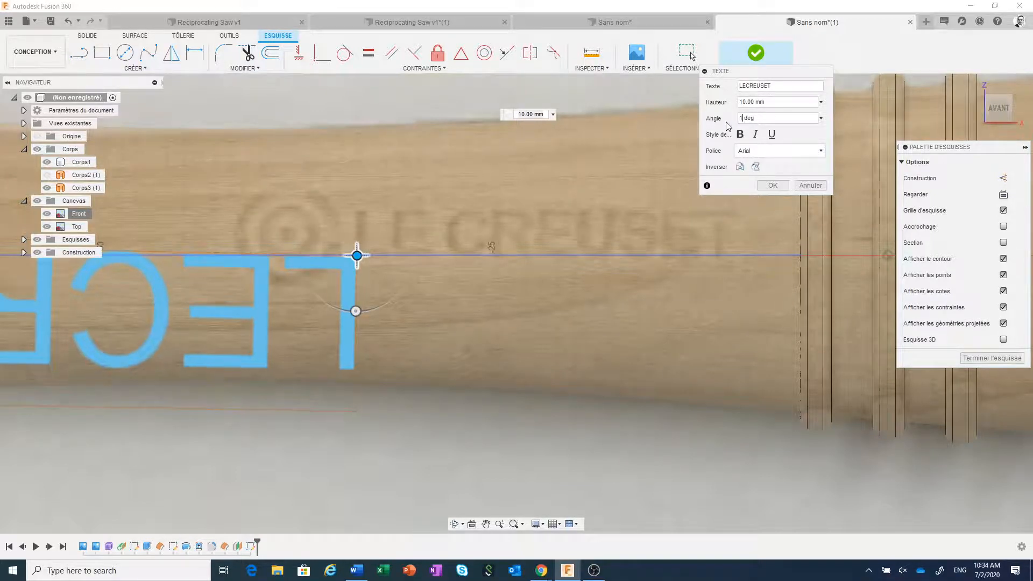
{"action": "type", "text": "80"}
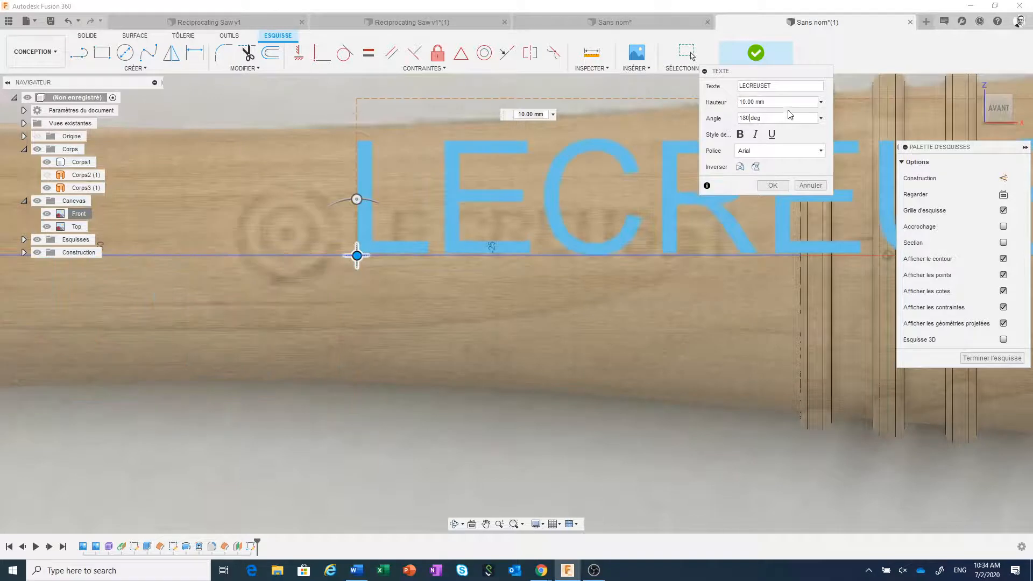
{"action": "double_click", "coordinate": [754, 103]}
{"action": "type", "text": "4"}
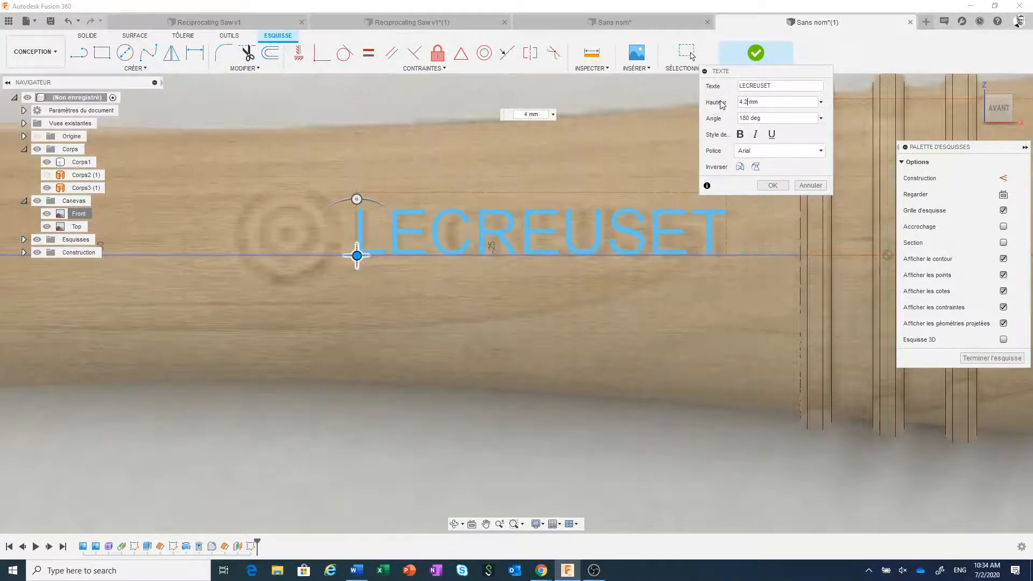
{"action": "key", "text": "BackSpace"}
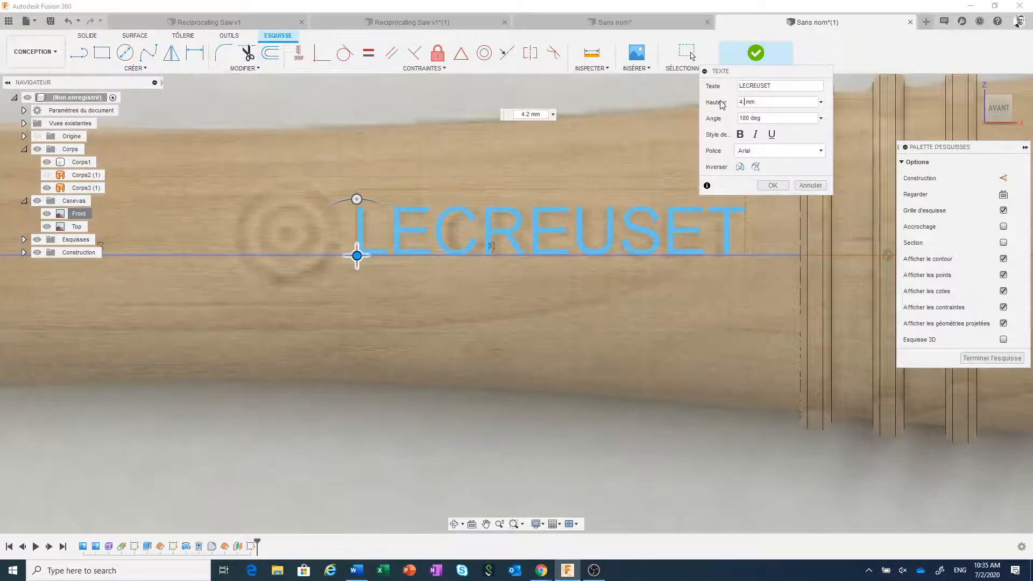
{"action": "type", "text": "1"}
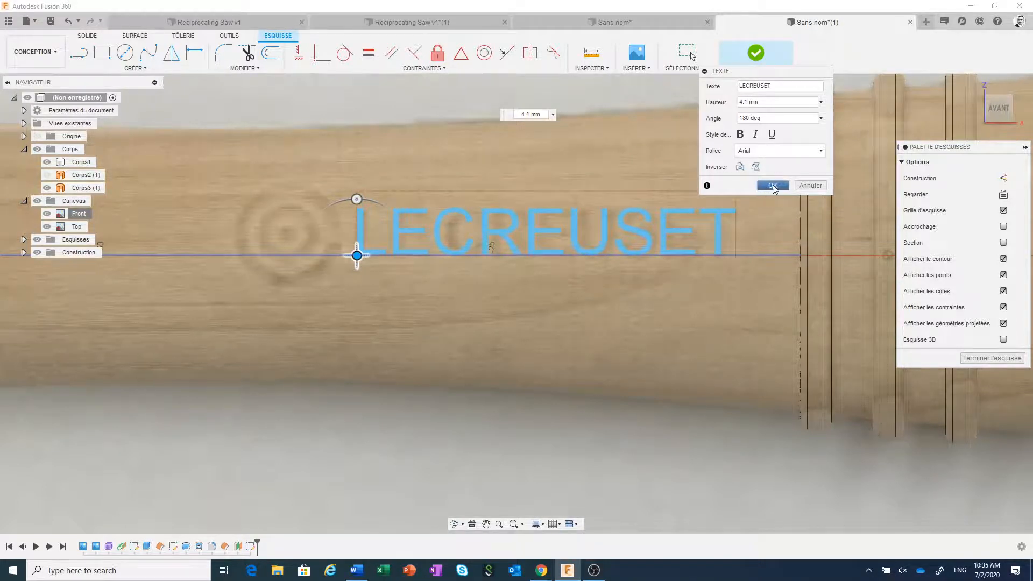
{"action": "left_click", "coordinate": [773, 185]}
{"action": "scroll", "coordinate": [645, 264], "scroll_direction": "down", "scroll_amount": 5}
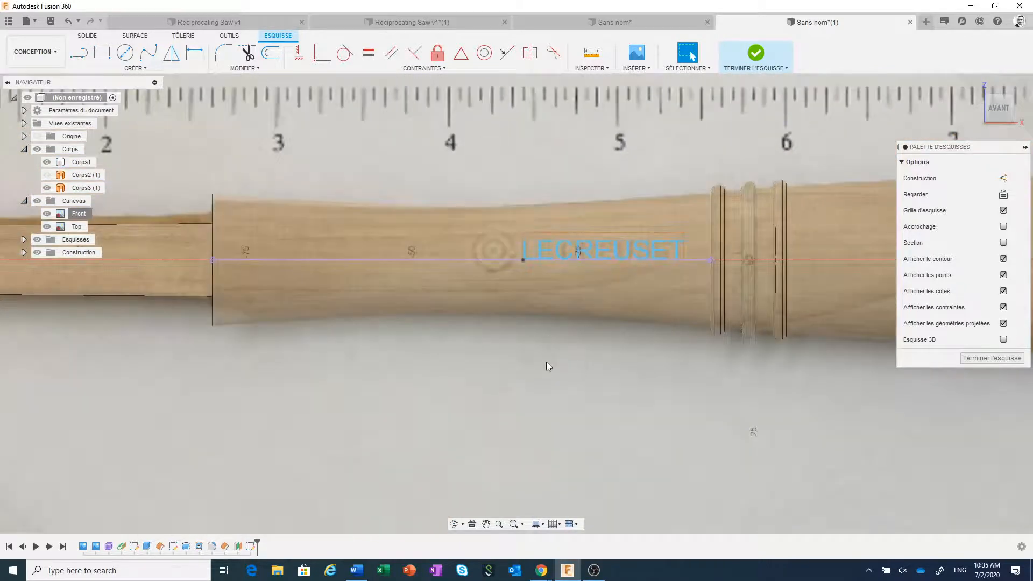
{"action": "middle_click_drag", "start_coordinate": [544, 368], "coordinate": [603, 376], "text": "shift"}
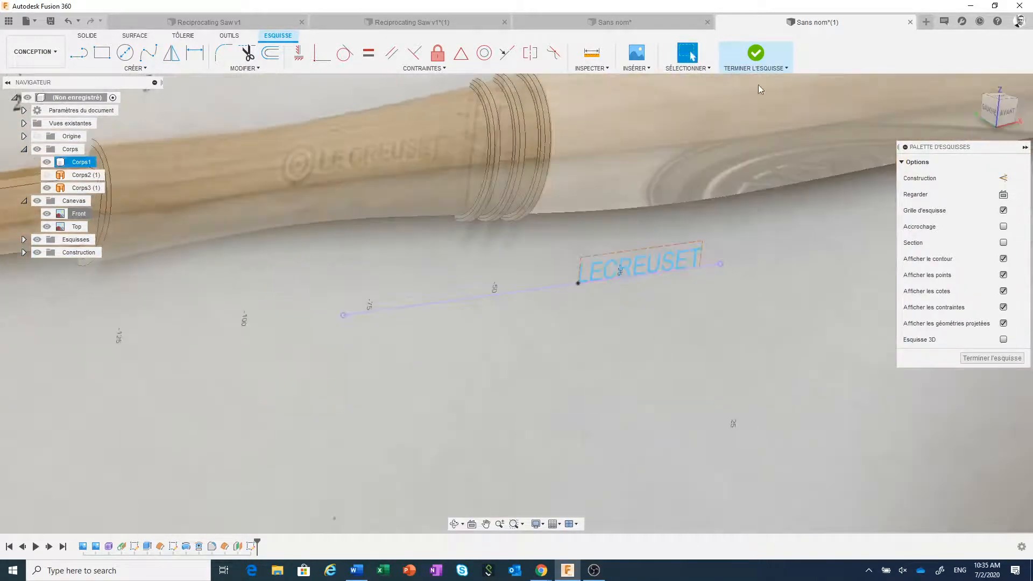
{"action": "left_click", "coordinate": [754, 54]}
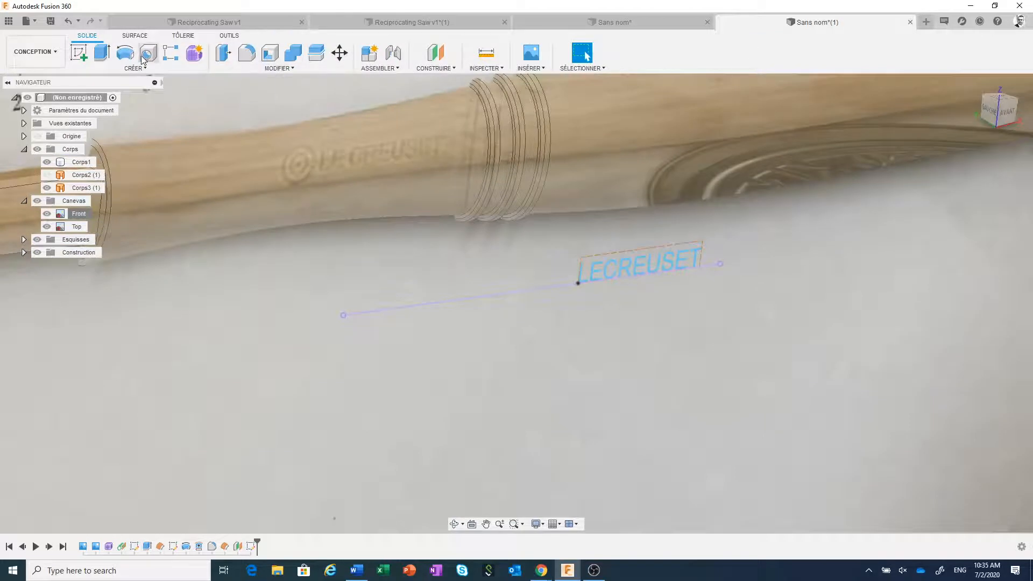
Step: Extrude the LECREUSET text as a cut into the handle, ending at the inset surface body Corps3
{"action": "left_click", "coordinate": [103, 53]}
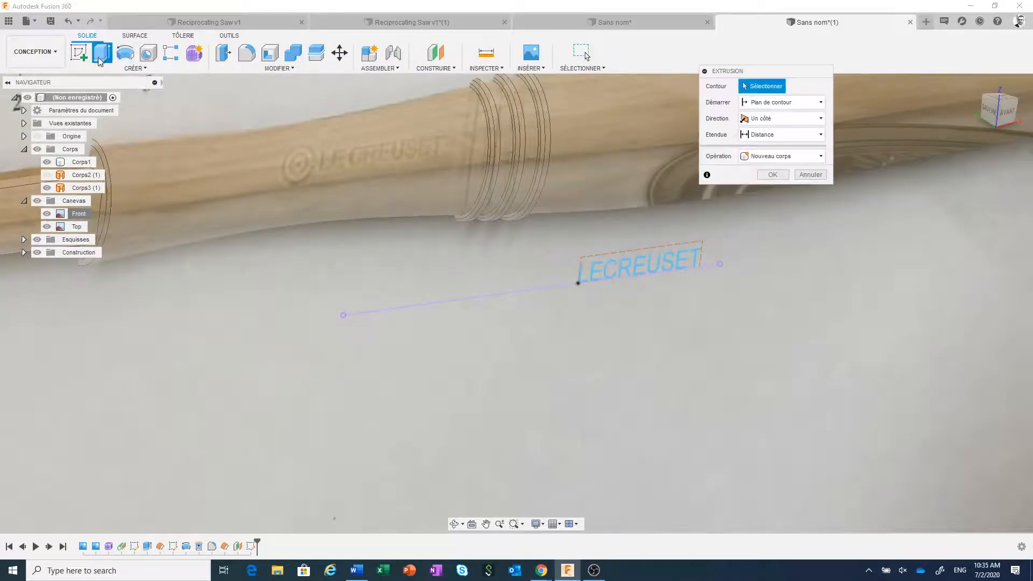
{"action": "left_click", "coordinate": [603, 272]}
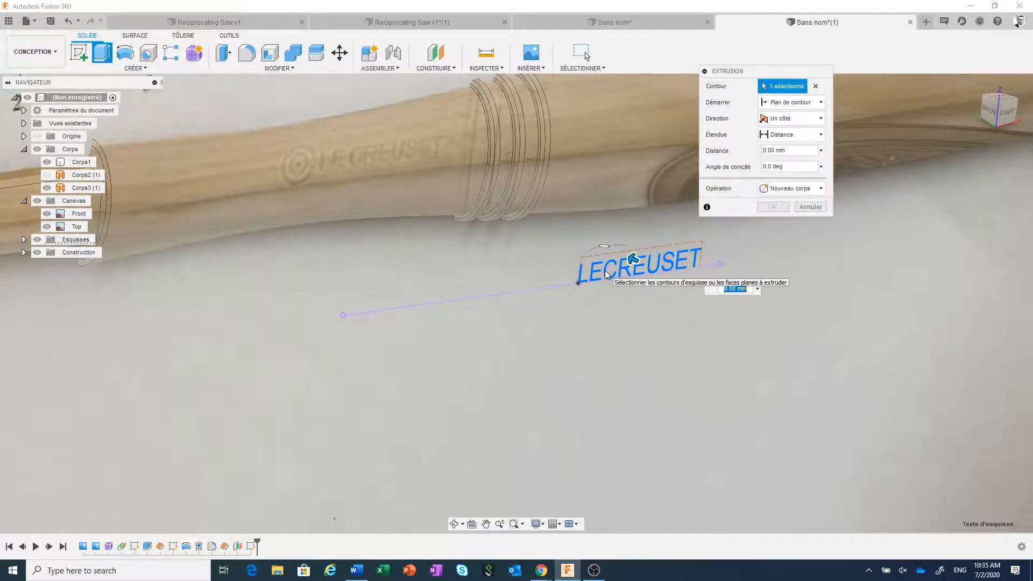
{"action": "left_click", "coordinate": [795, 135]}
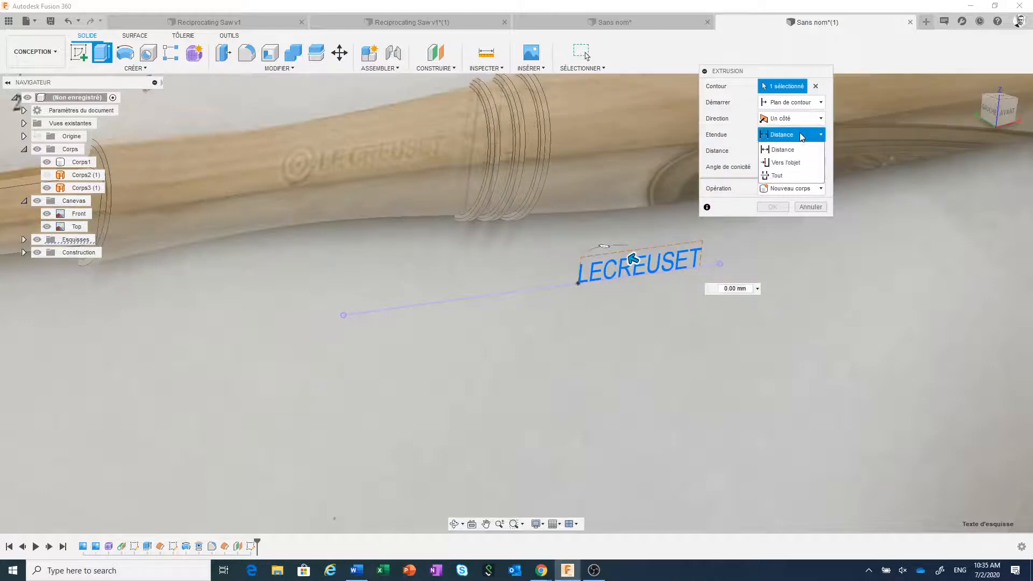
{"action": "left_click", "coordinate": [786, 163]}
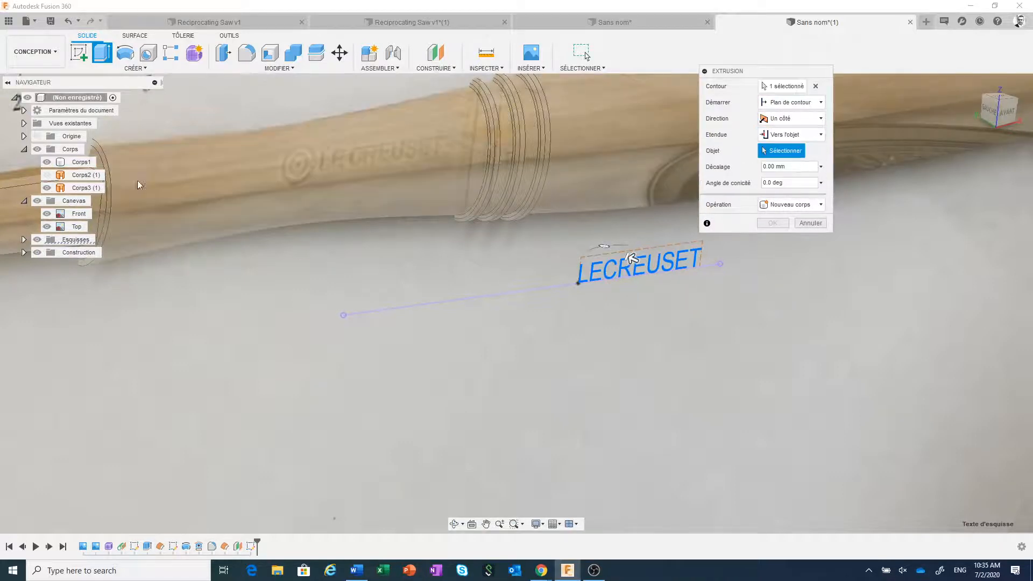
{"action": "left_click", "coordinate": [86, 188]}
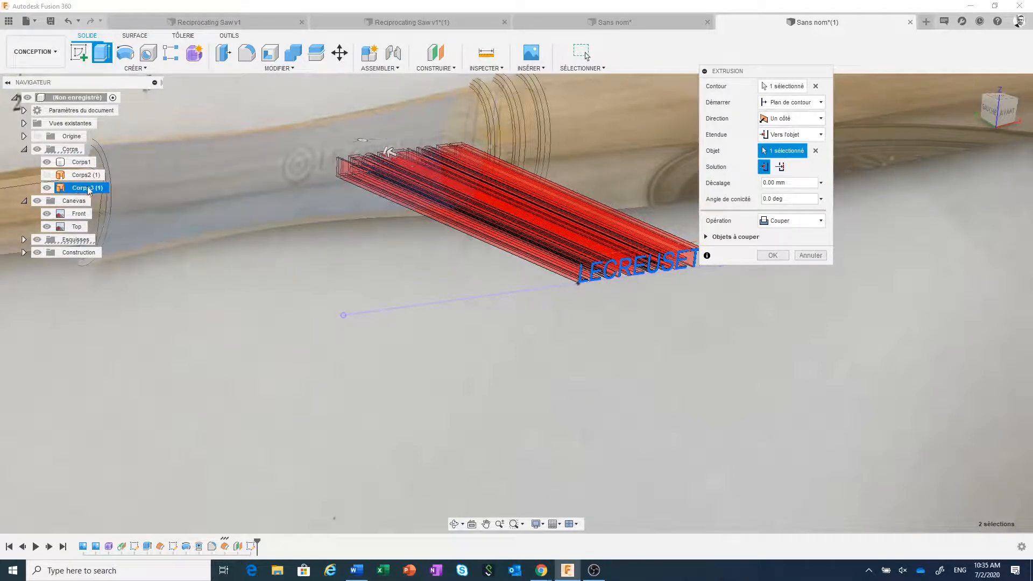
{"action": "left_click", "coordinate": [773, 255]}
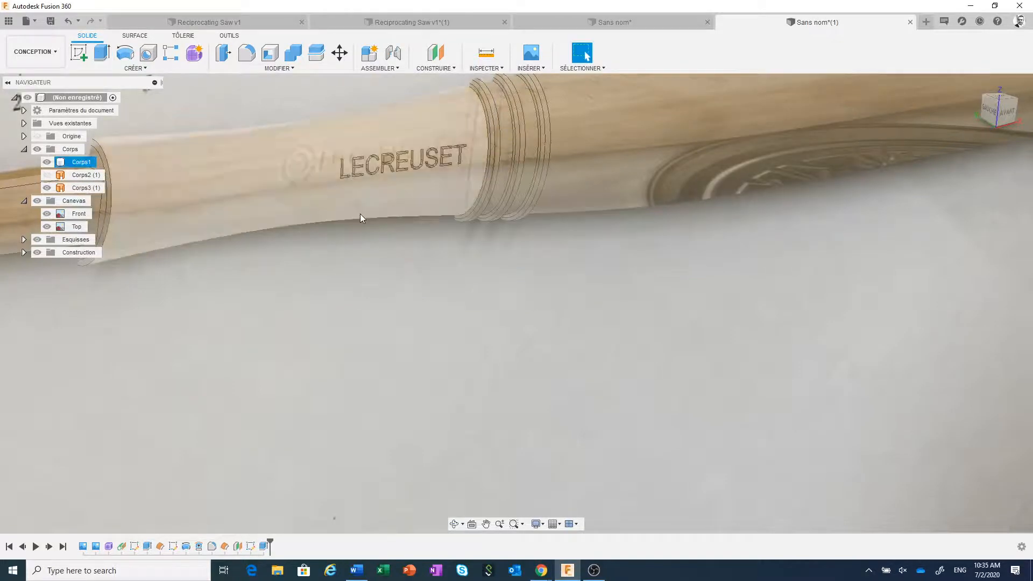
Step: Hide the reference canvases and the inset surface body Corps3, and view the whole engraved handle from the front
{"action": "scroll", "coordinate": [359, 214], "scroll_direction": "up", "scroll_amount": 1}
{"action": "left_click", "coordinate": [36, 201]}
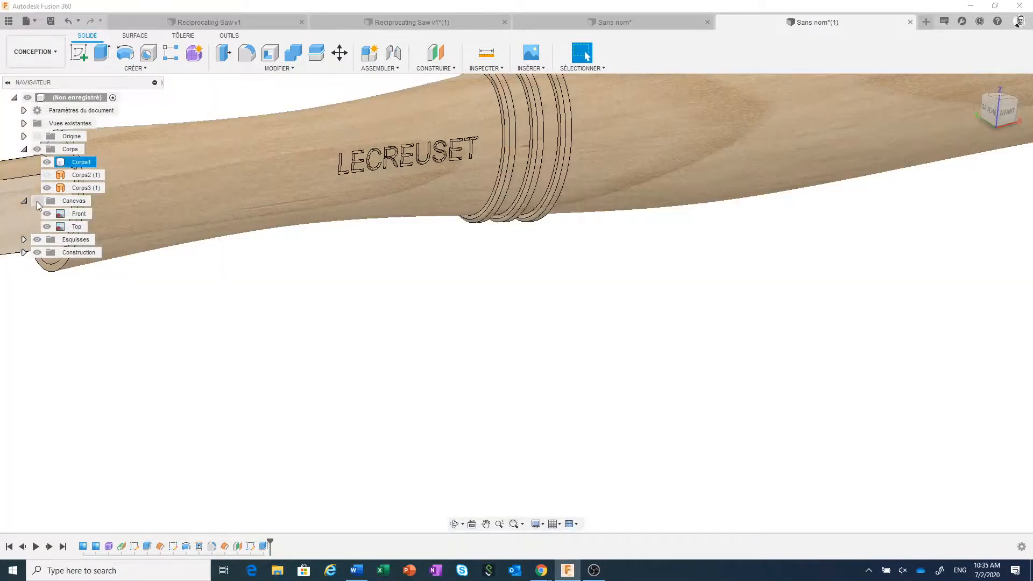
{"action": "left_click", "coordinate": [46, 188]}
{"action": "left_click", "coordinate": [45, 187]}
{"action": "scroll", "coordinate": [514, 271], "scroll_direction": "down", "scroll_amount": 3}
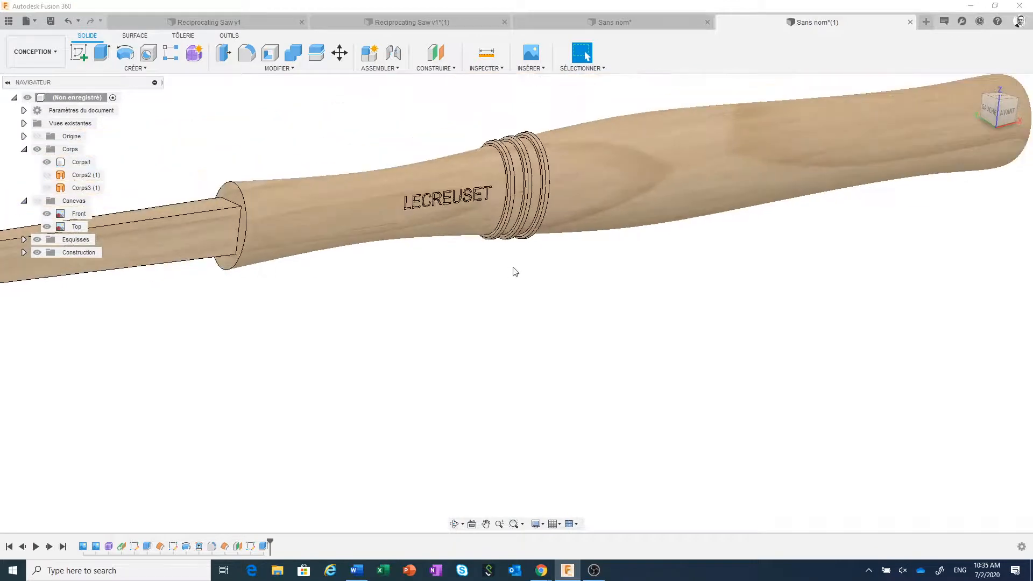
{"action": "middle_click_drag", "start_coordinate": [514, 272], "coordinate": [484, 251], "text": "shift"}
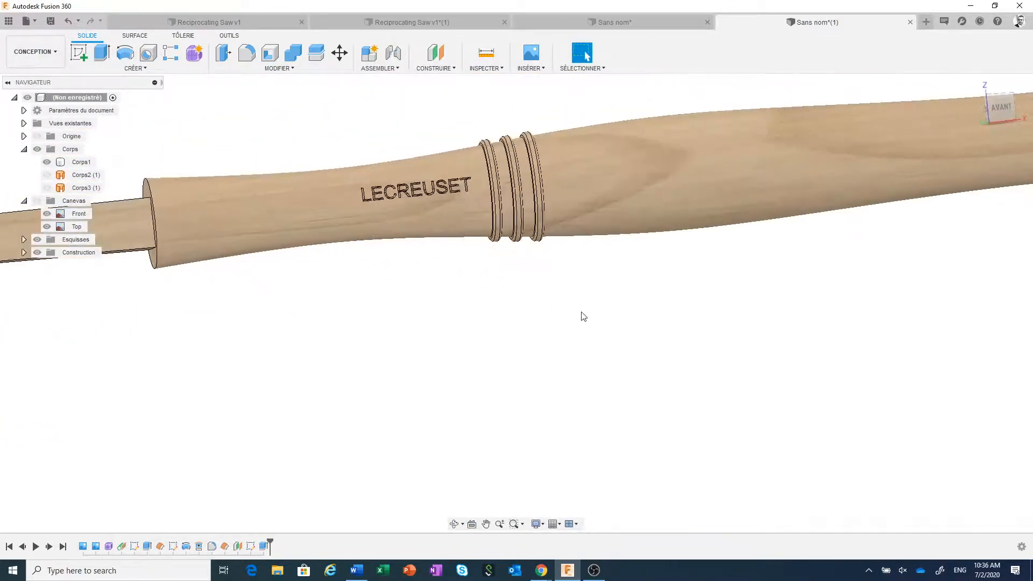
{"action": "scroll", "coordinate": [583, 315], "scroll_direction": "down", "scroll_amount": 2}
{"action": "left_click", "coordinate": [1000, 107]}
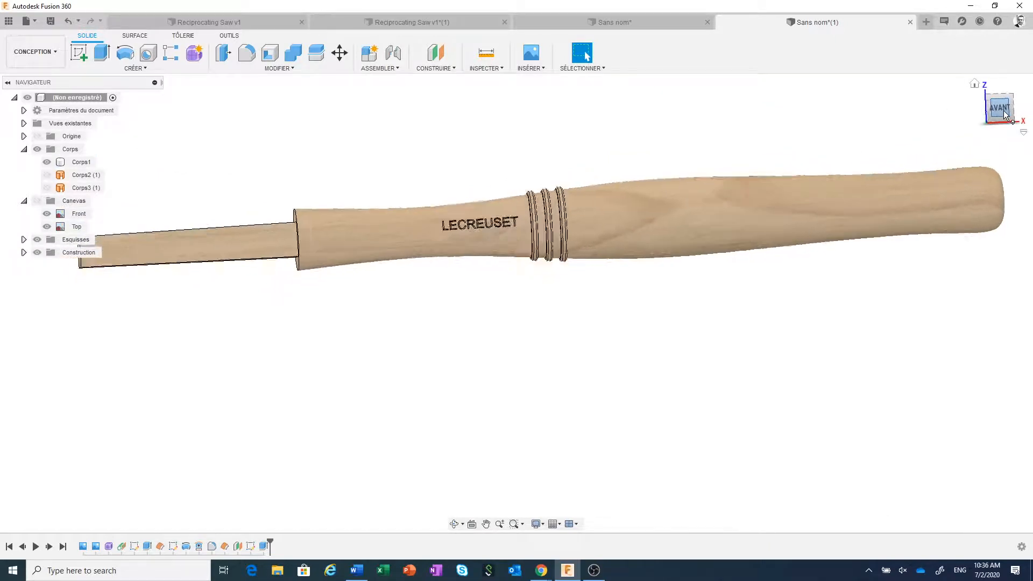
{"action": "scroll", "coordinate": [820, 172], "scroll_direction": "down", "scroll_amount": 1}
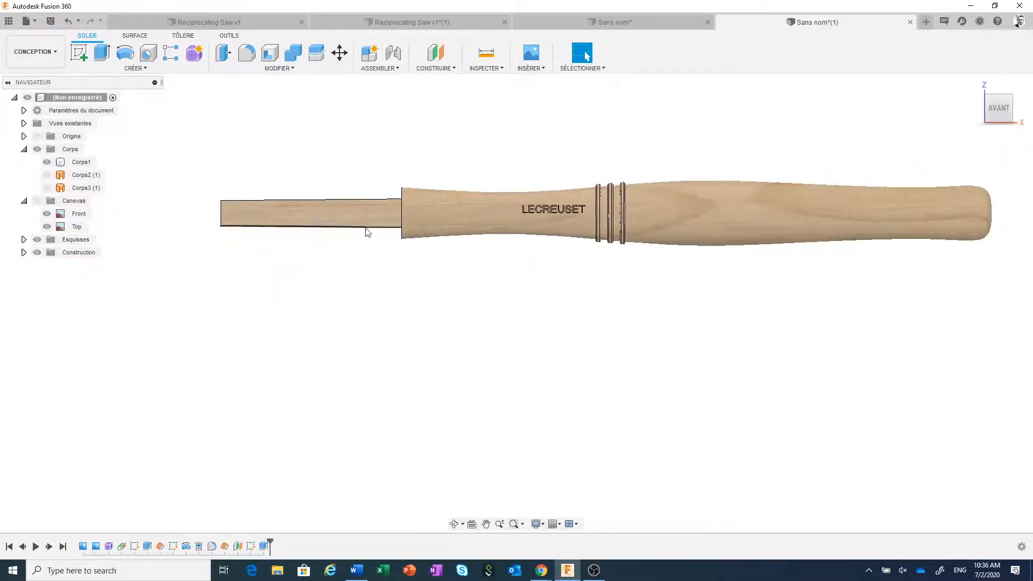
Step: Show the reference canvases again and compare the handle's rounded end with the hanging hole in the photo
{"action": "left_click", "coordinate": [37, 201]}
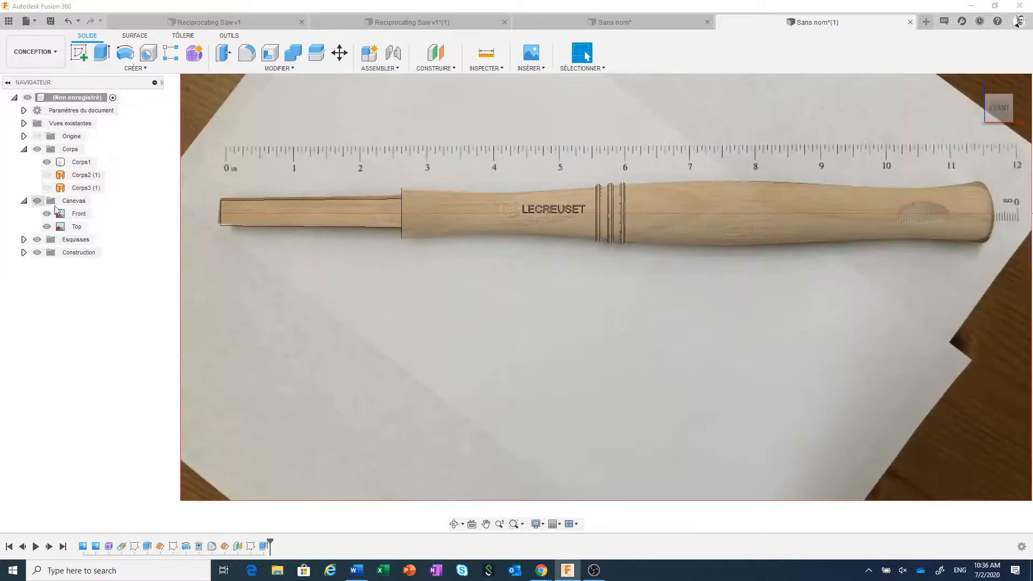
{"action": "left_click", "coordinate": [757, 215]}
{"action": "scroll", "coordinate": [735, 299], "scroll_direction": "up", "scroll_amount": 4}
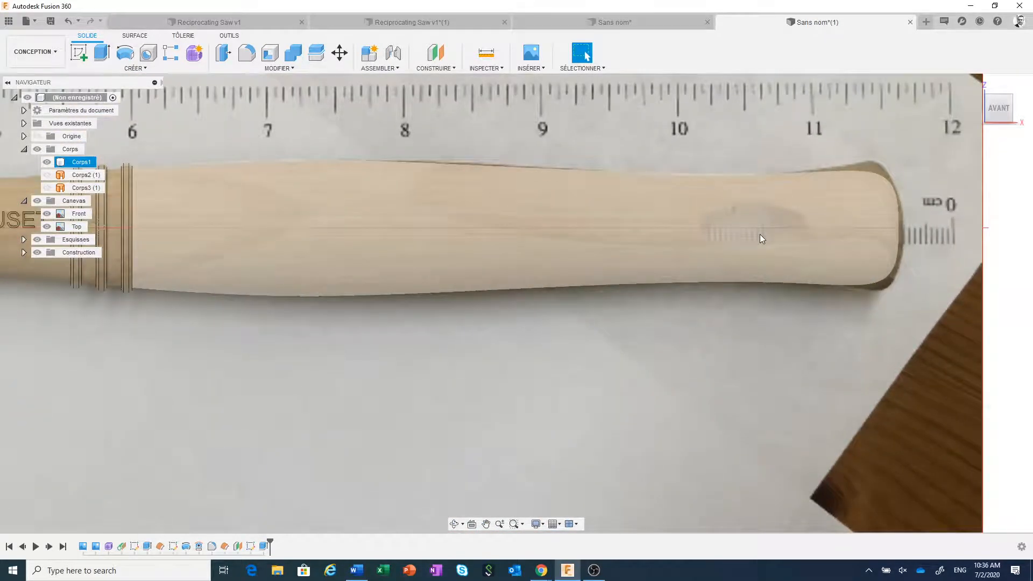
{"action": "scroll", "coordinate": [760, 234], "scroll_direction": "down", "scroll_amount": 6}
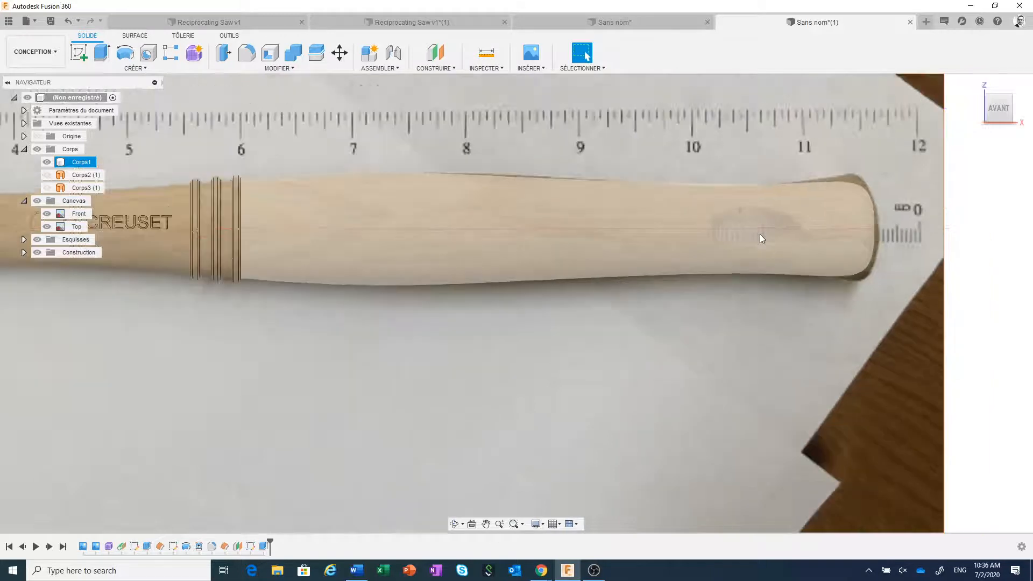
{"action": "left_click", "coordinate": [340, 206]}
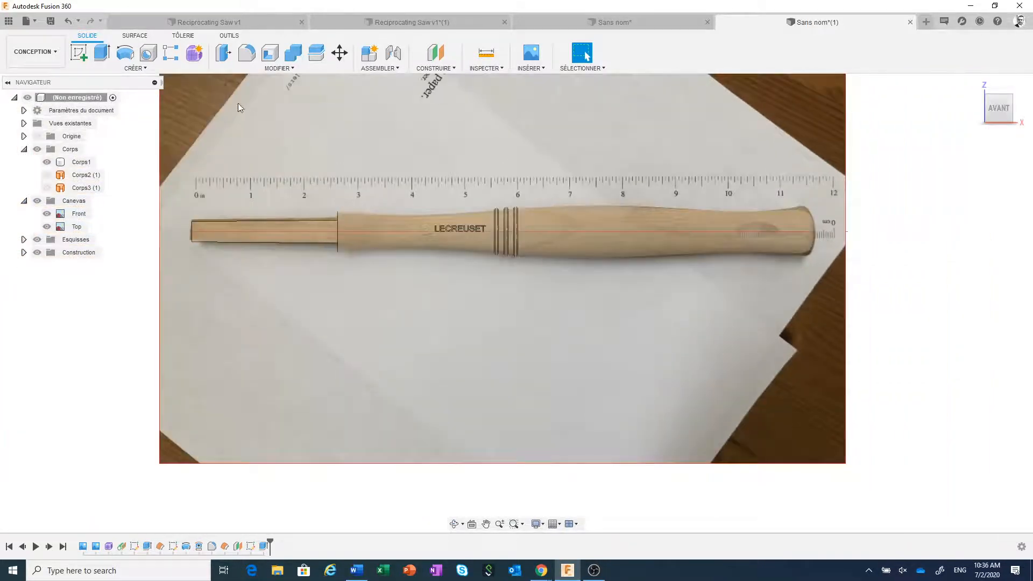
Step: Sketch a horizontal ellipse about 8.7 mm high on the front plane, centred on the handle's axis over the photo's hanging hole, and finish the sketch
{"action": "left_click", "coordinate": [79, 53]}
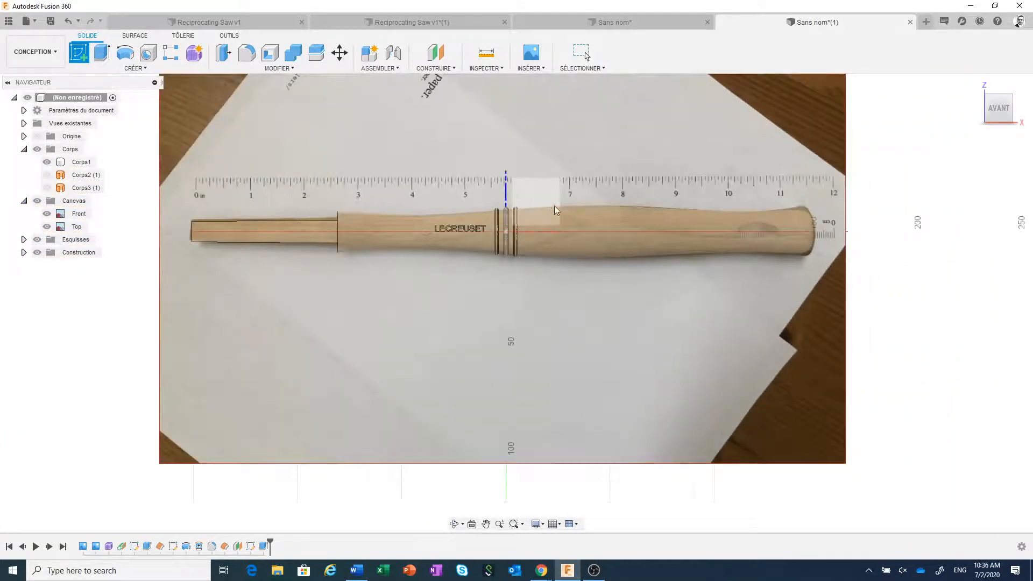
{"action": "left_click", "coordinate": [569, 213]}
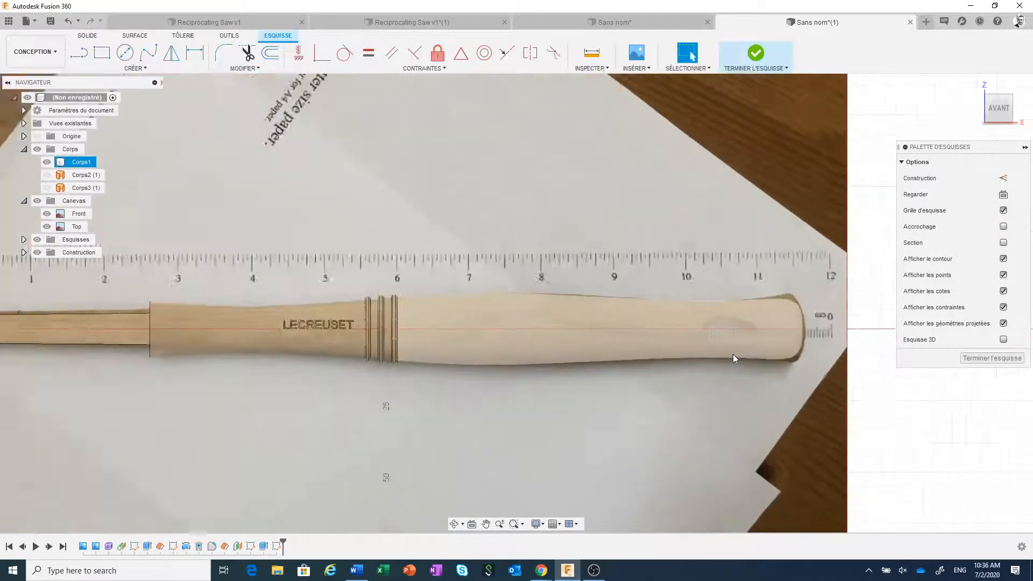
{"action": "scroll", "coordinate": [733, 354], "scroll_direction": "up", "scroll_amount": 5}
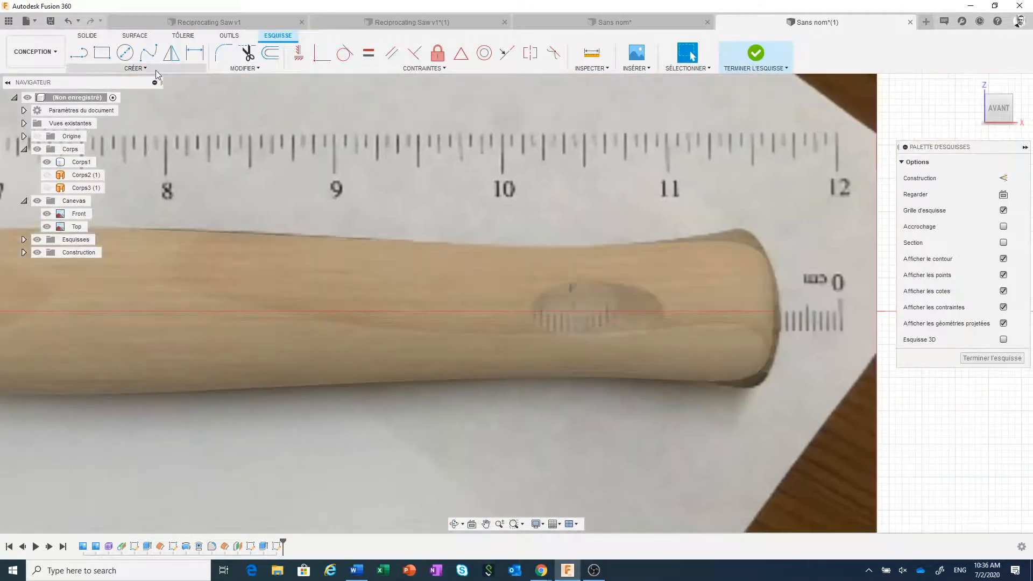
{"action": "left_click", "coordinate": [135, 69]}
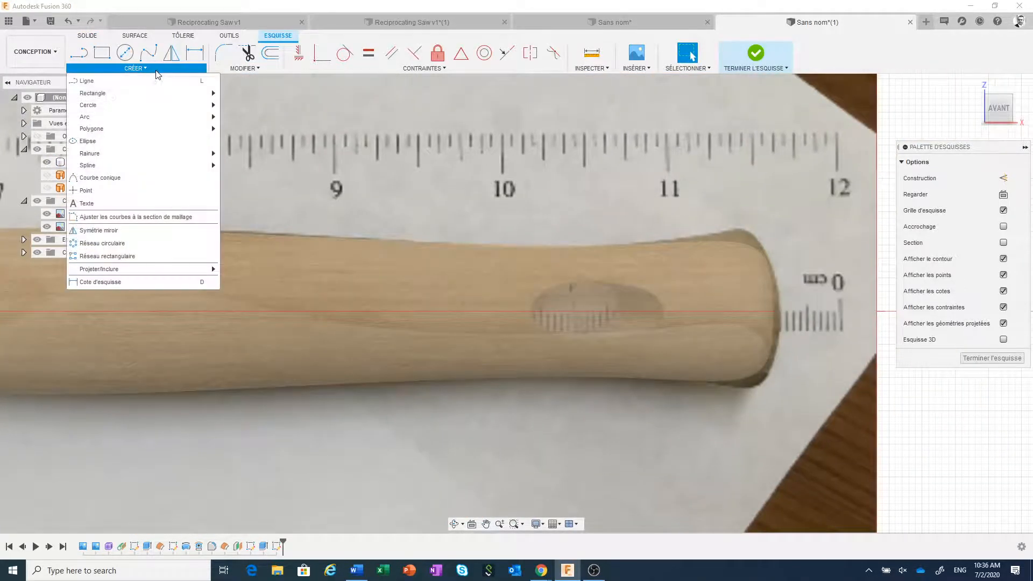
{"action": "left_click", "coordinate": [124, 145]}
{"action": "scroll", "coordinate": [613, 339], "scroll_direction": "up", "scroll_amount": 3}
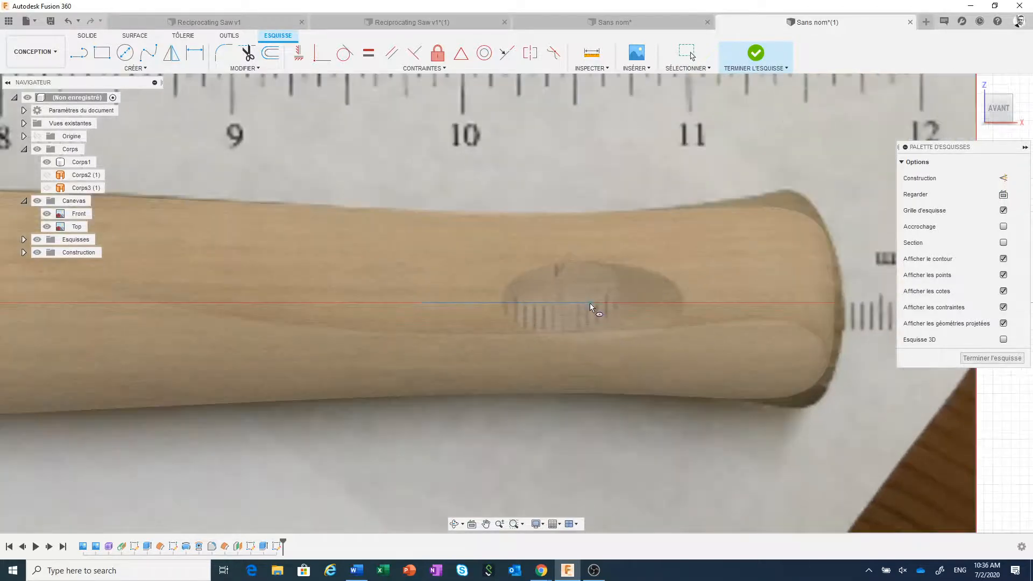
{"action": "left_click", "coordinate": [590, 303]}
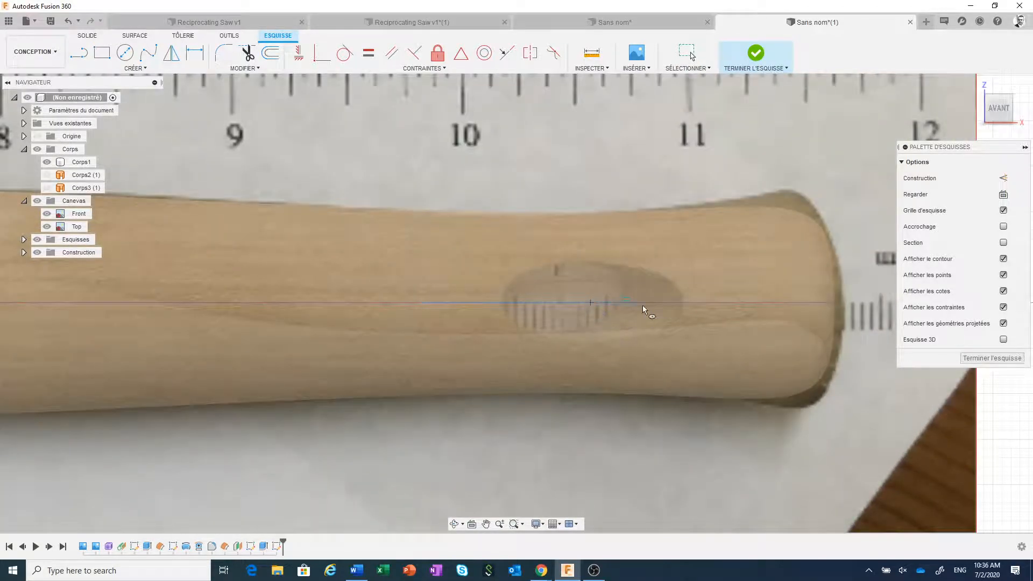
{"action": "left_click", "coordinate": [682, 303]}
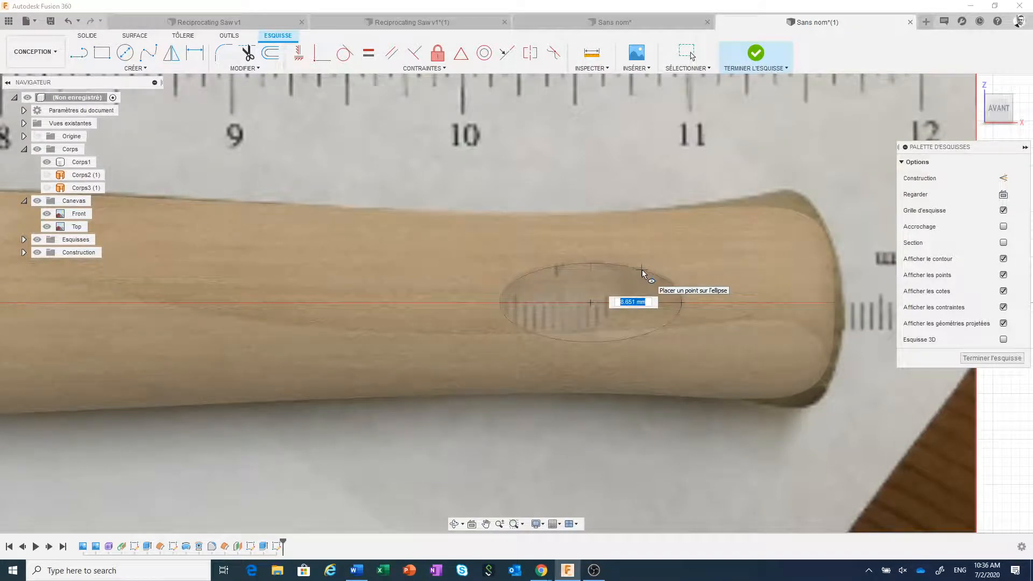
{"action": "left_click", "coordinate": [643, 273]}
{"action": "scroll", "coordinate": [682, 293], "scroll_direction": "down", "scroll_amount": 3}
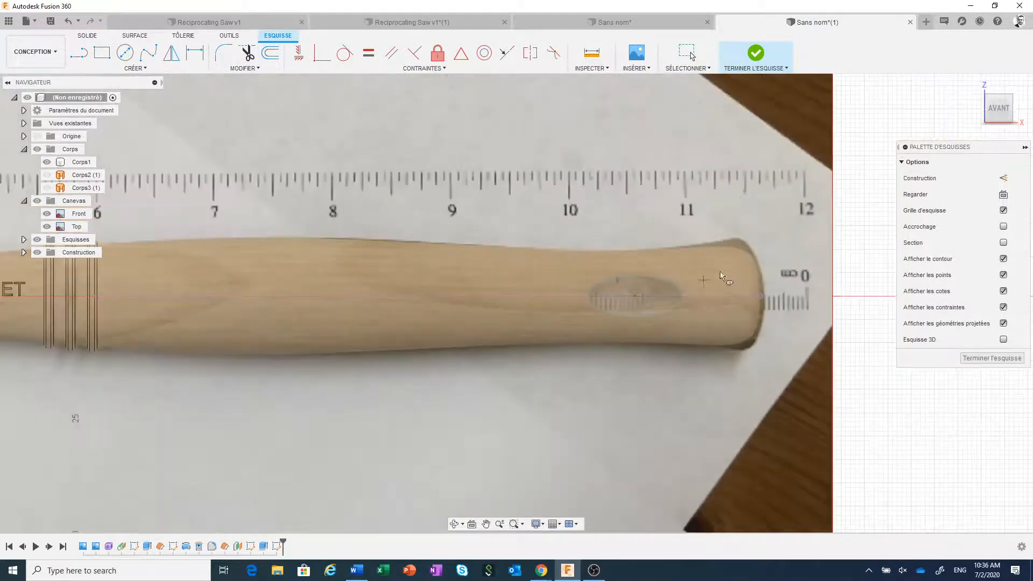
{"action": "left_click", "coordinate": [755, 52]}
Step: Extrude both halves of the ellipse as a symmetric cut of about 39.9 mm through the handle
{"action": "scroll", "coordinate": [795, 207], "scroll_direction": "down", "scroll_amount": 2}
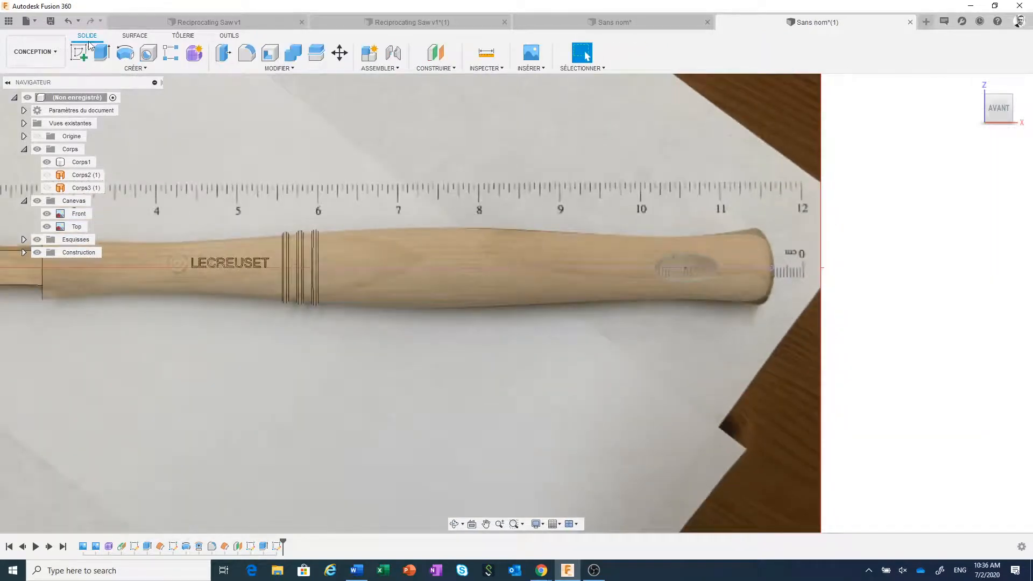
{"action": "left_click", "coordinate": [102, 52]}
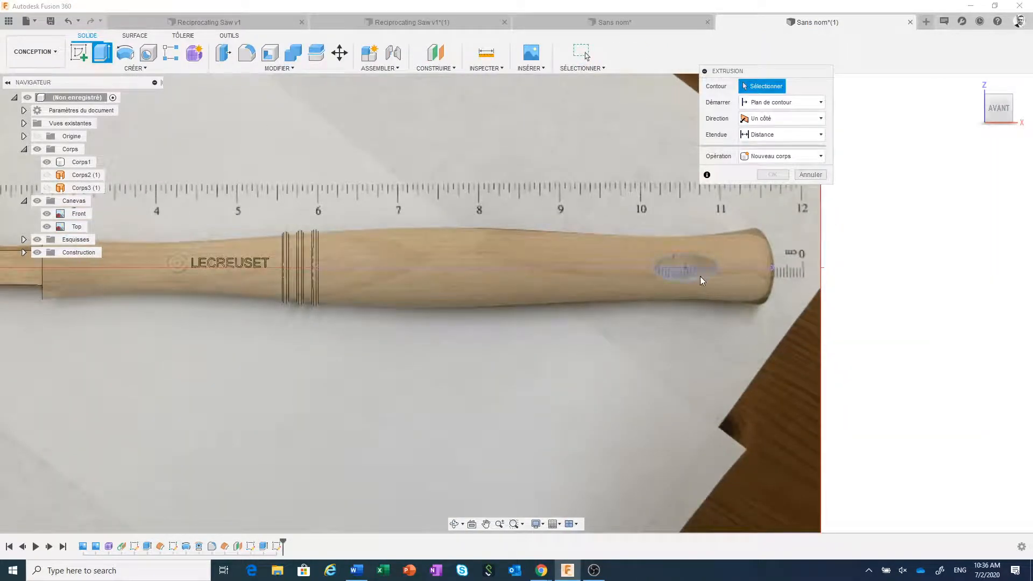
{"action": "middle_click_drag", "start_coordinate": [738, 294], "coordinate": [670, 297], "text": "shift"}
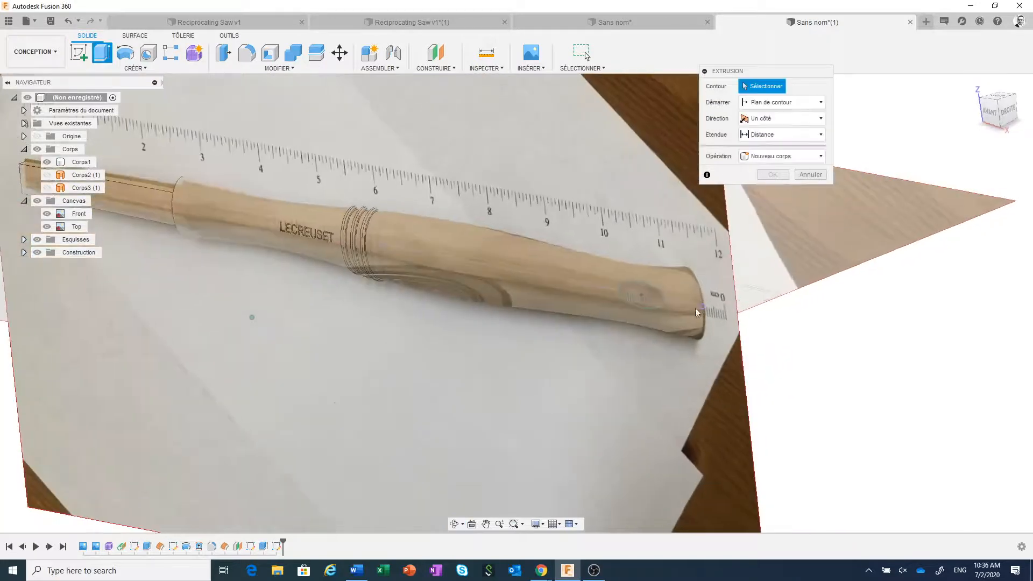
{"action": "left_click", "coordinate": [650, 294]}
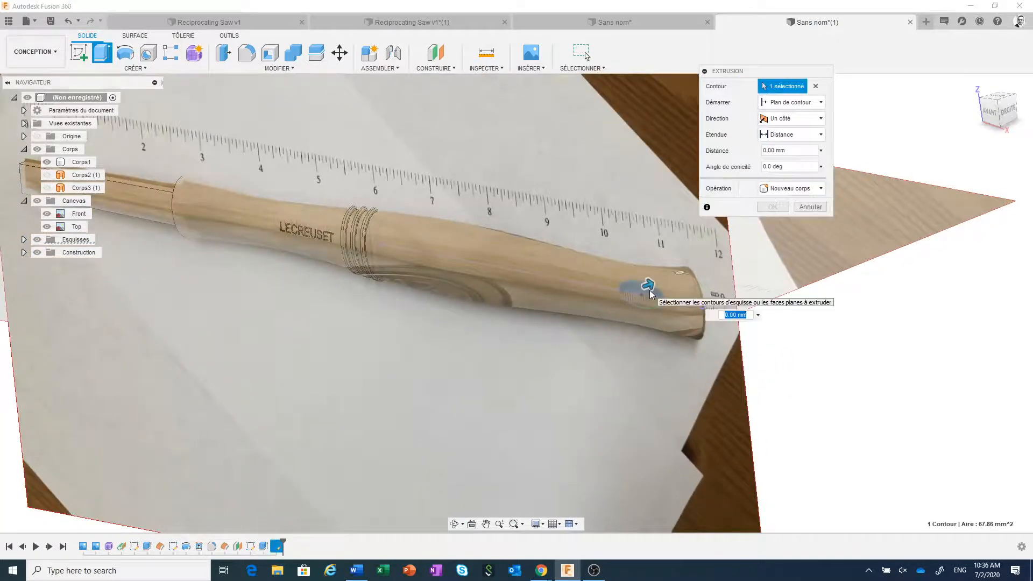
{"action": "left_click", "coordinate": [647, 291]}
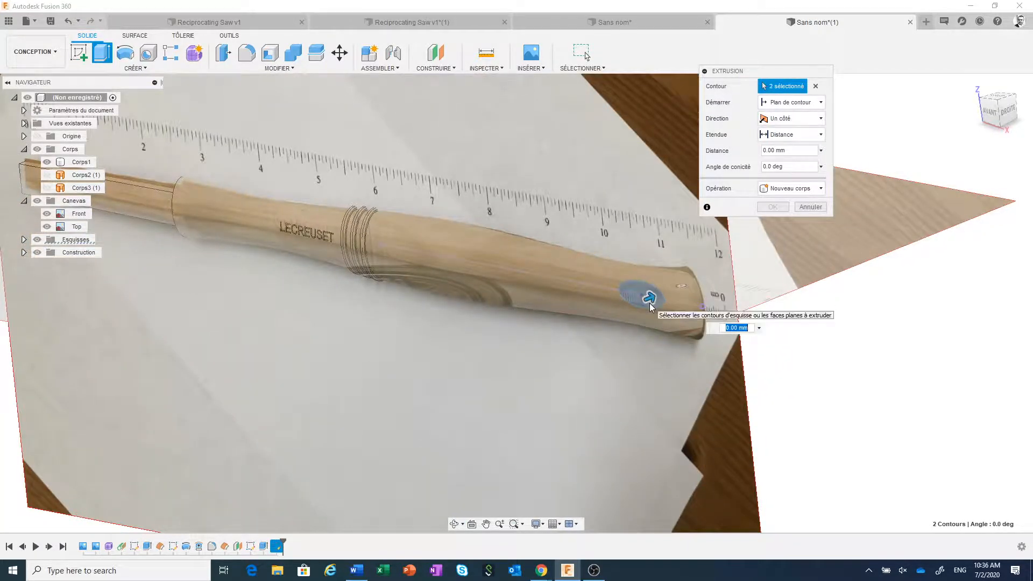
{"action": "left_click", "coordinate": [791, 119]}
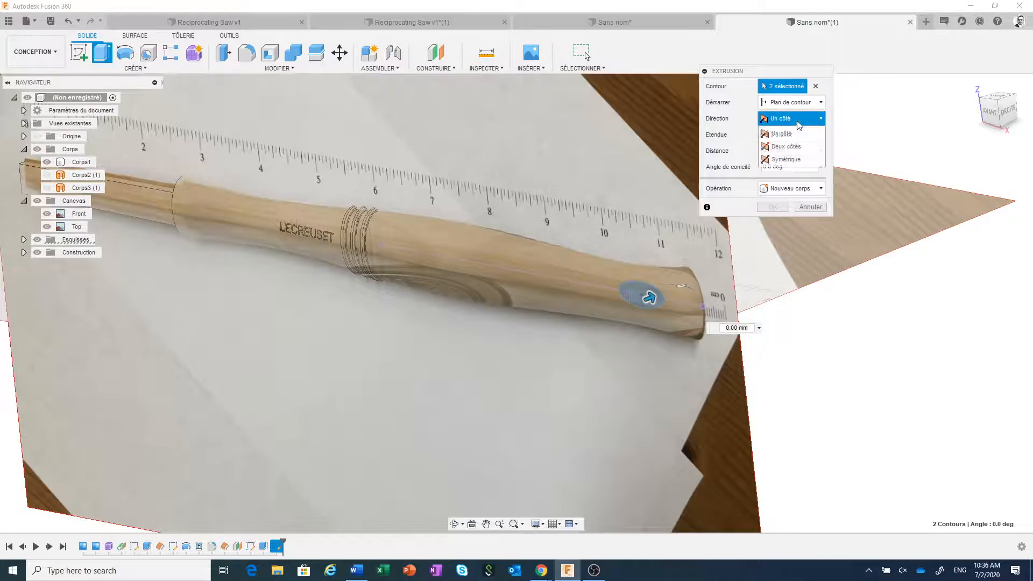
{"action": "left_click", "coordinate": [794, 157]}
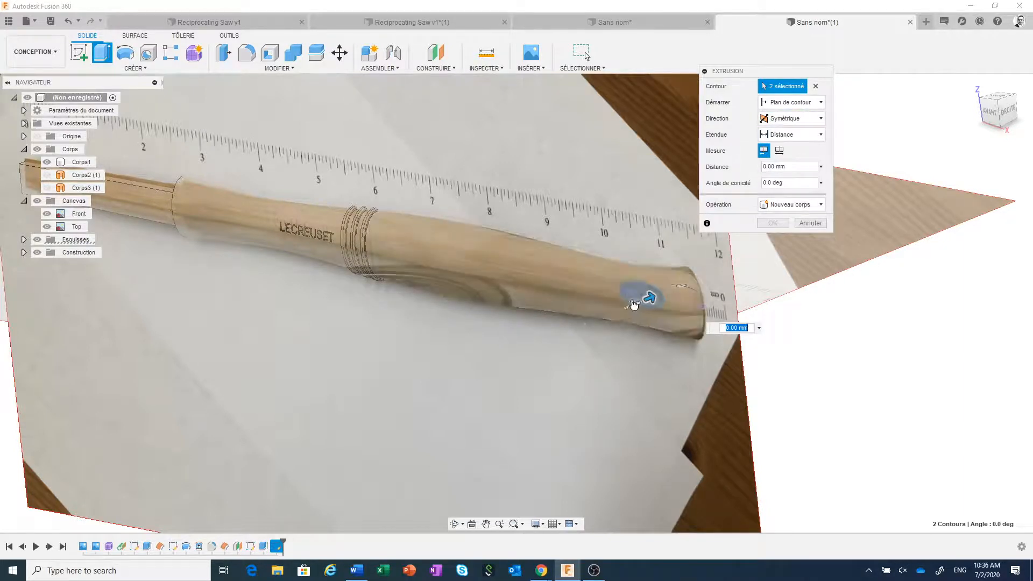
{"action": "left_click_drag", "start_coordinate": [645, 299], "coordinate": [548, 337]}
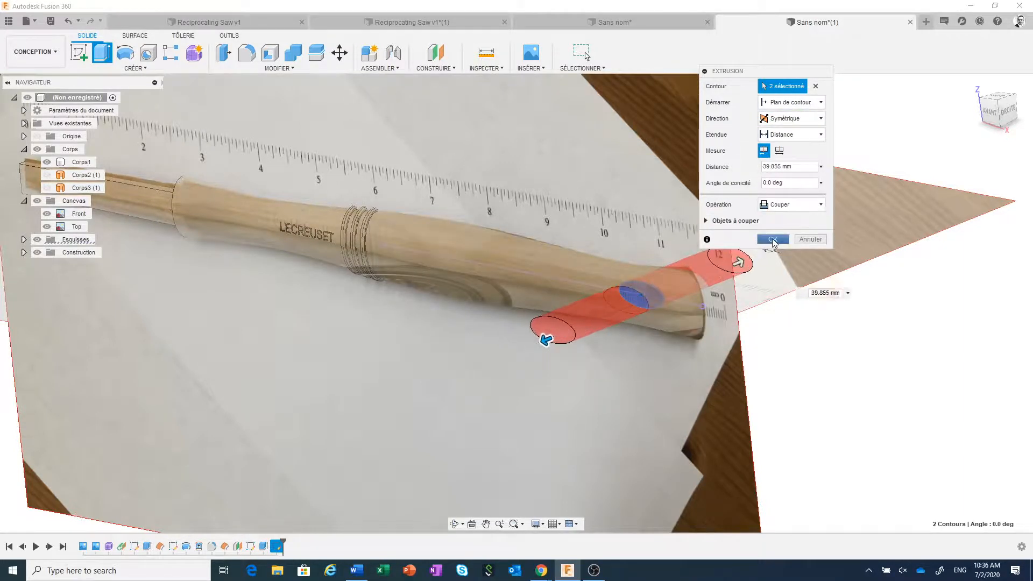
{"action": "key", "text": "Return"}
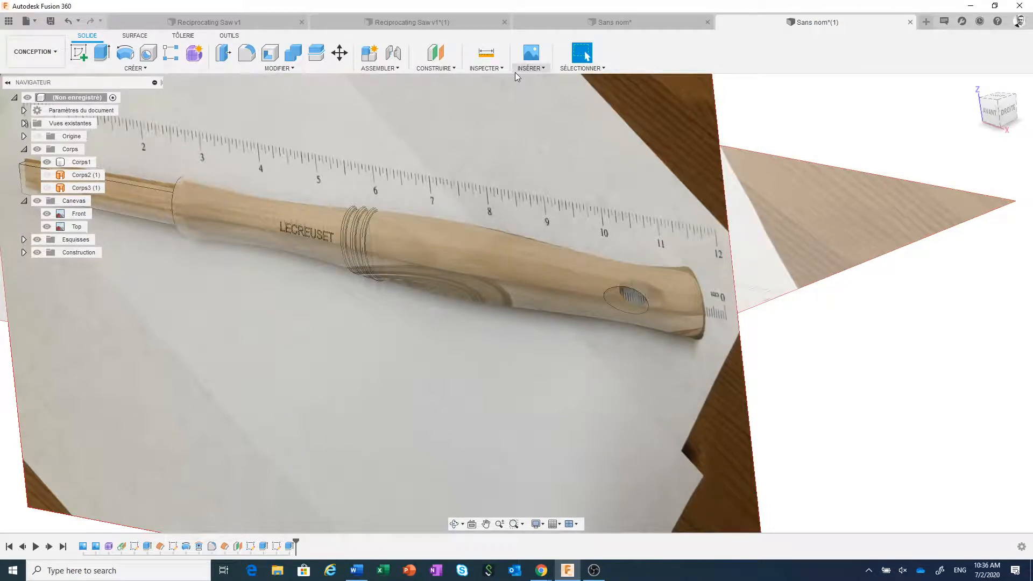
Step: Hide the reference canvases and view the handle with its hanging hole from several angles
{"action": "left_click", "coordinate": [37, 201]}
{"action": "scroll", "coordinate": [526, 334], "scroll_direction": "down", "scroll_amount": 3}
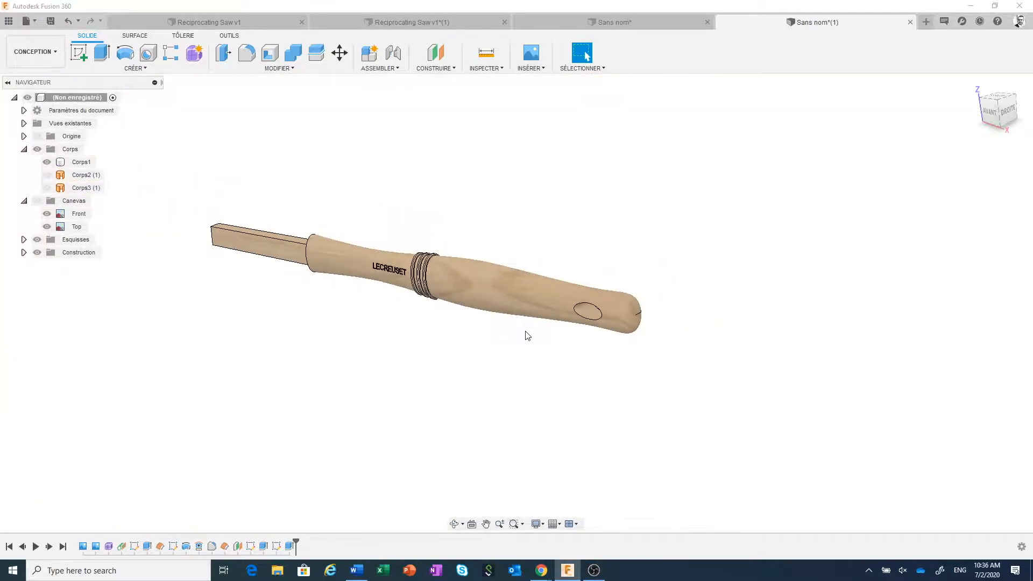
{"action": "middle_click_drag", "start_coordinate": [509, 341], "coordinate": [572, 316], "text": "shift"}
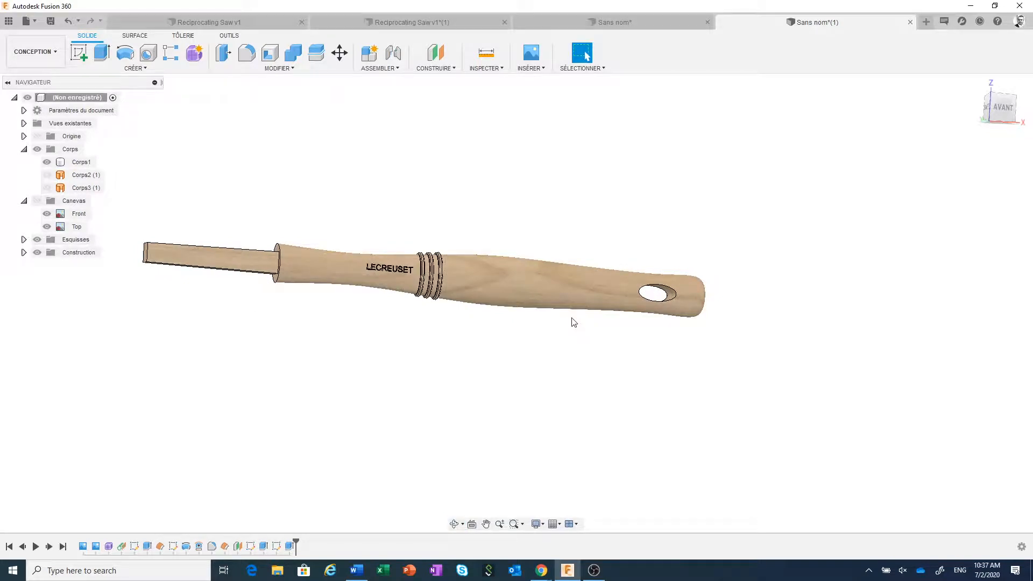
{"action": "middle_click_drag", "start_coordinate": [489, 337], "coordinate": [622, 357], "text": "shift"}
{"action": "scroll", "coordinate": [472, 355], "scroll_direction": "up", "scroll_amount": 3}
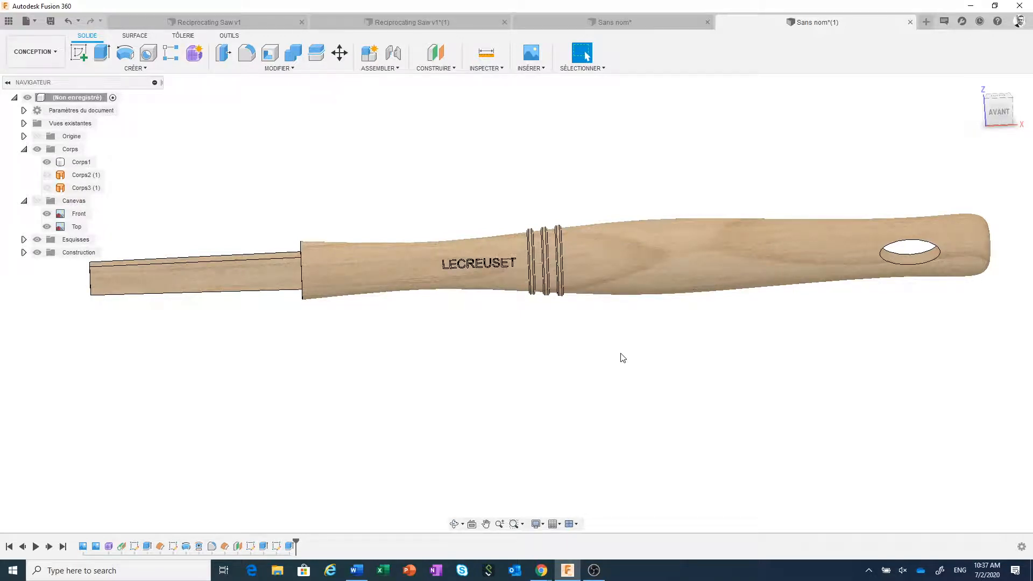
{"action": "left_click", "coordinate": [409, 245]}
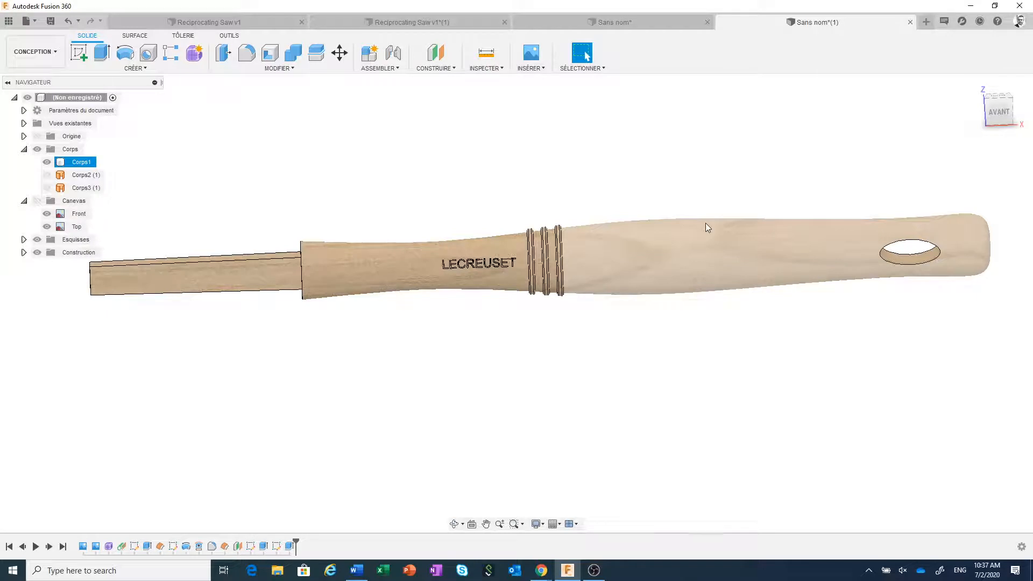
{"action": "left_click", "coordinate": [561, 181]}
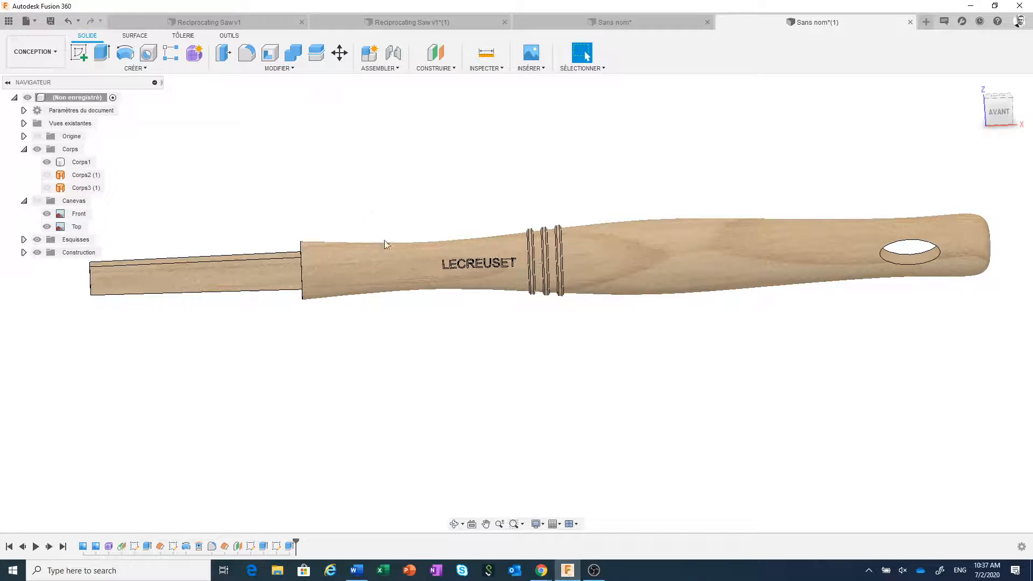
{"action": "left_click", "coordinate": [153, 72]}
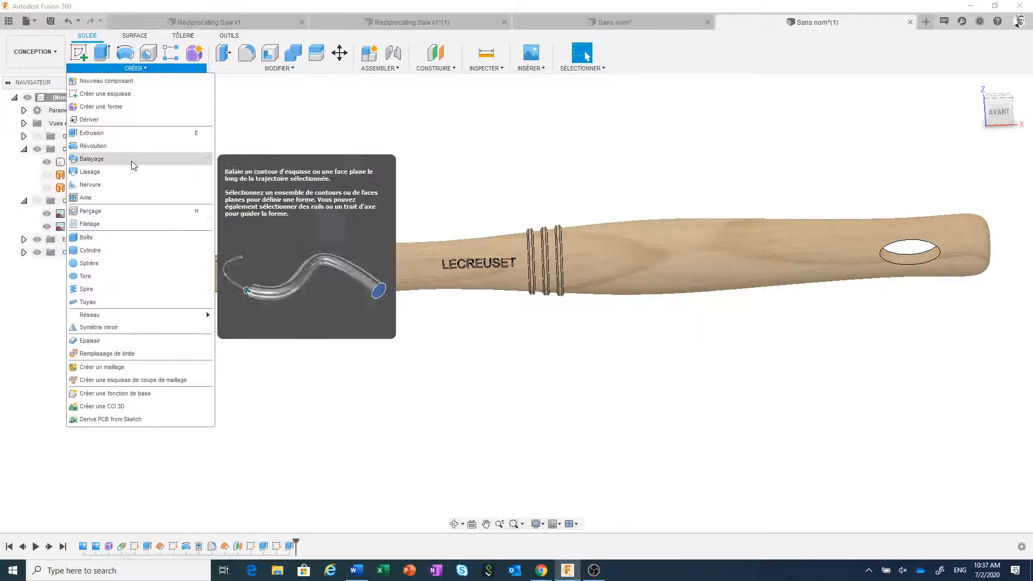
{"action": "left_click", "coordinate": [410, 169]}
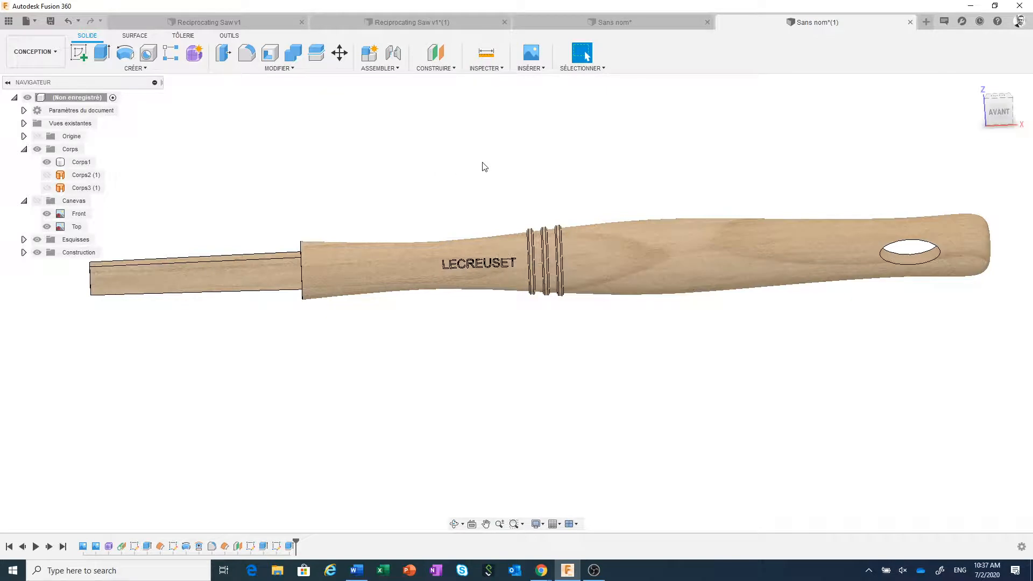
{"action": "middle_click_drag", "start_coordinate": [484, 167], "coordinate": [517, 167], "text": "shift"}
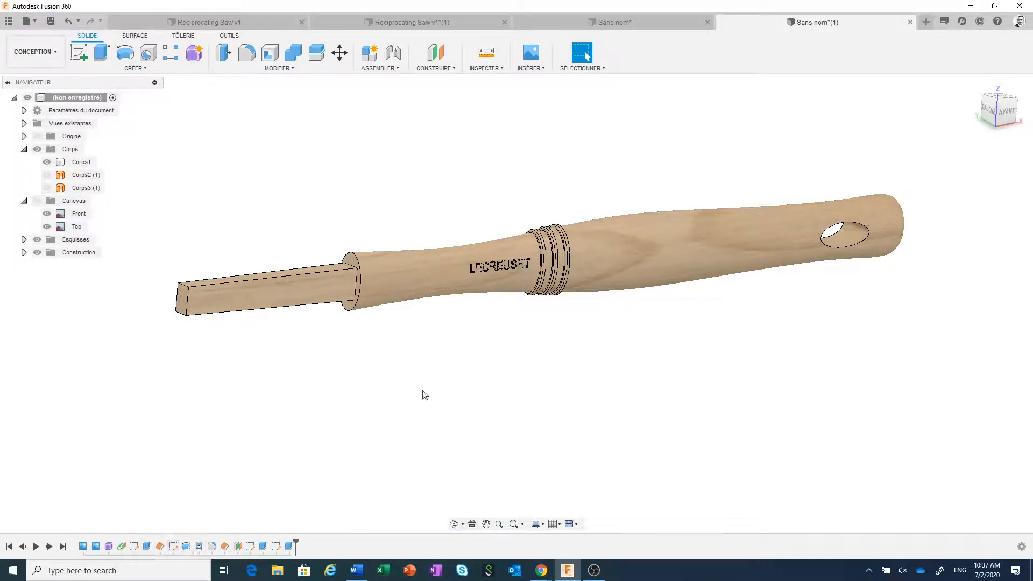
{"action": "scroll", "coordinate": [375, 323], "scroll_direction": "up", "scroll_amount": 2}
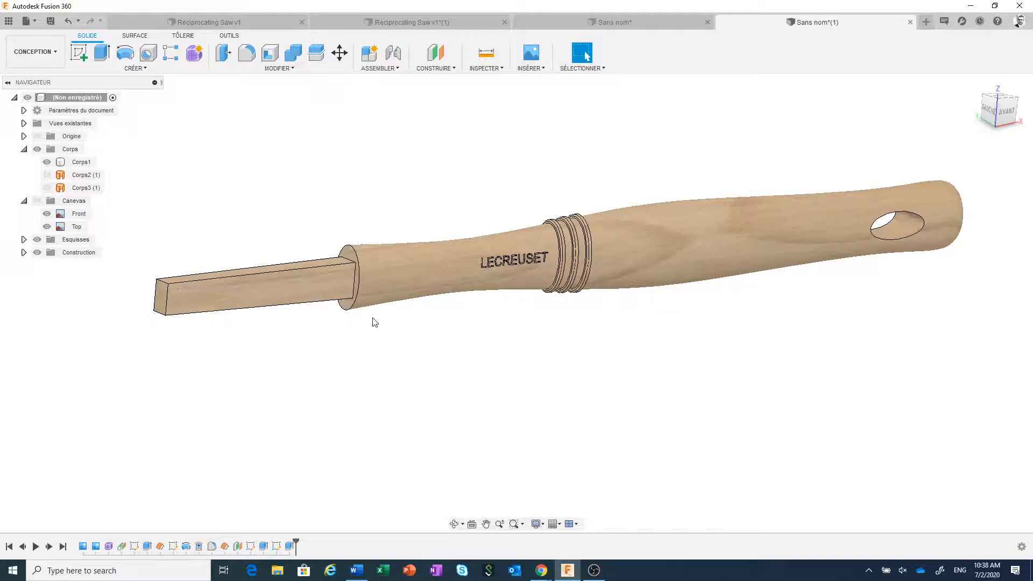
{"action": "scroll", "coordinate": [375, 322], "scroll_direction": "down", "scroll_amount": 1}
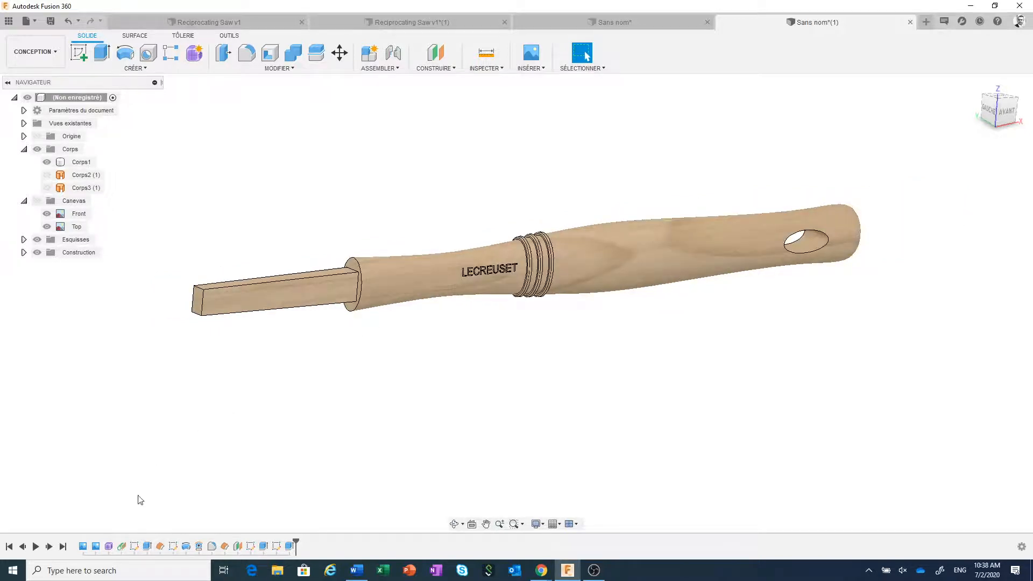
Step: Edit the handle's sculpted form by pulling the upper face of its thickest section upward, then finish the form and view the updated solid
{"action": "left_click", "coordinate": [110, 546]}
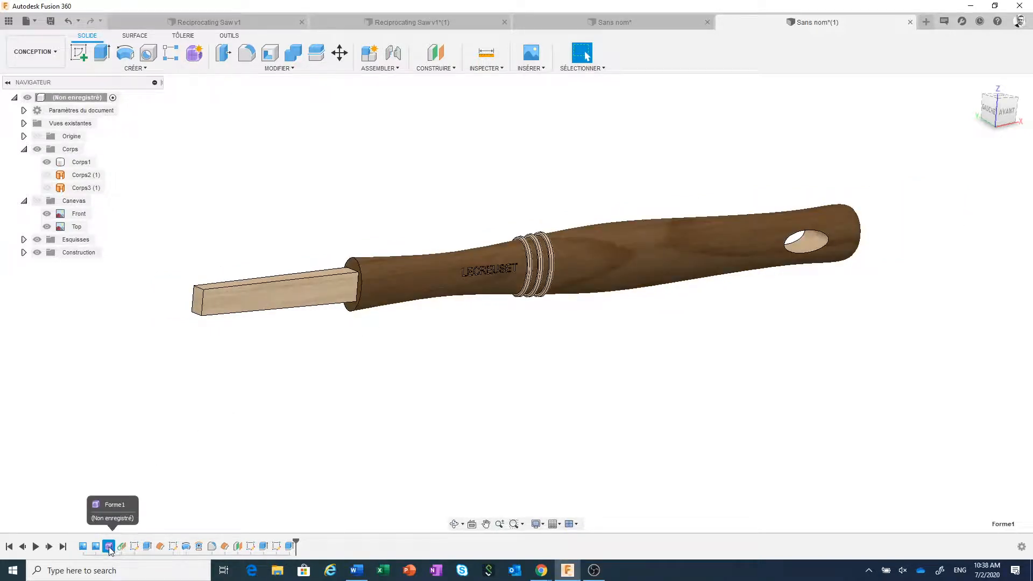
{"action": "right_click", "coordinate": [110, 546]}
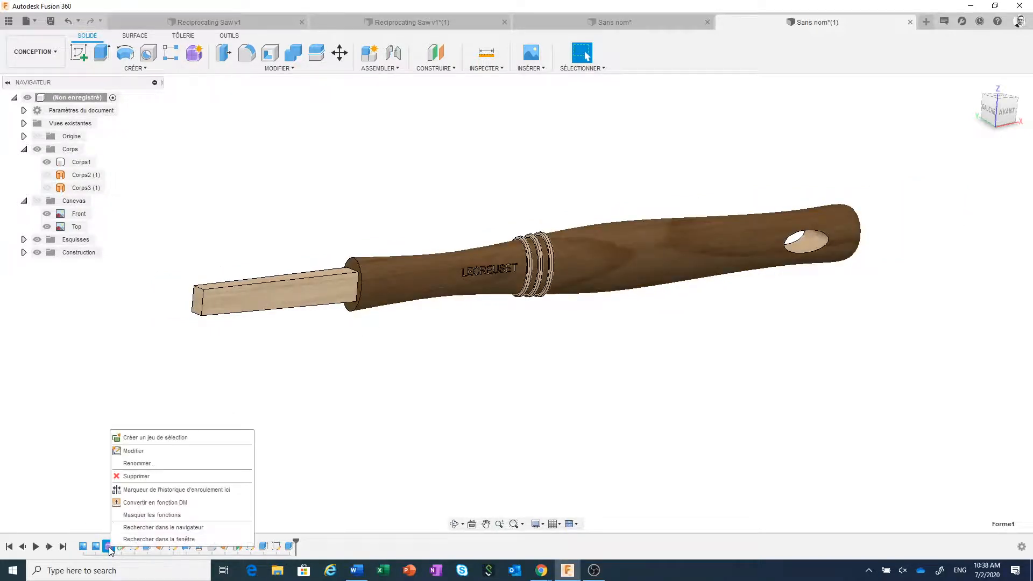
{"action": "left_click", "coordinate": [135, 450]}
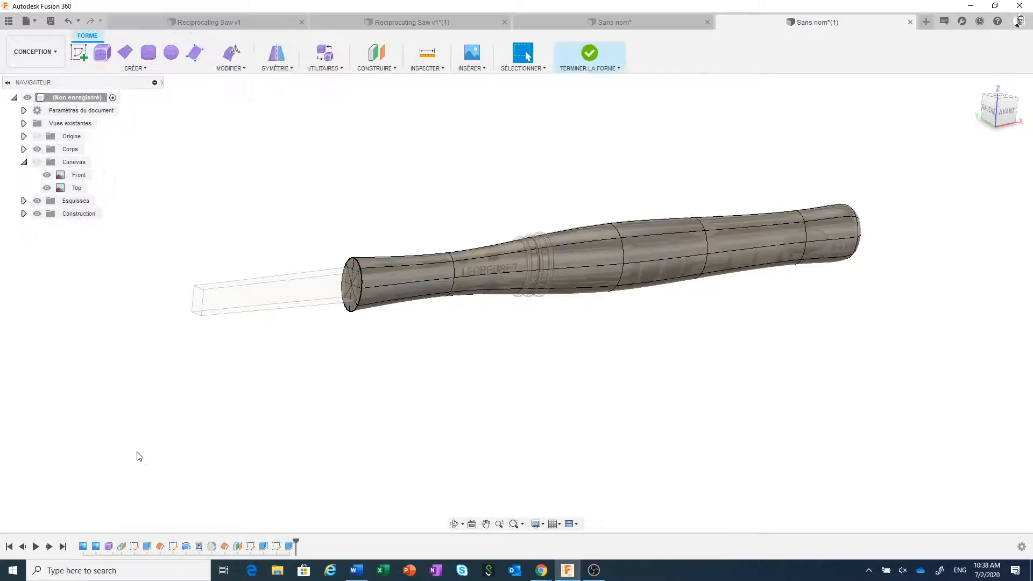
{"action": "left_click", "coordinate": [682, 227]}
{"action": "right_click", "coordinate": [682, 227]}
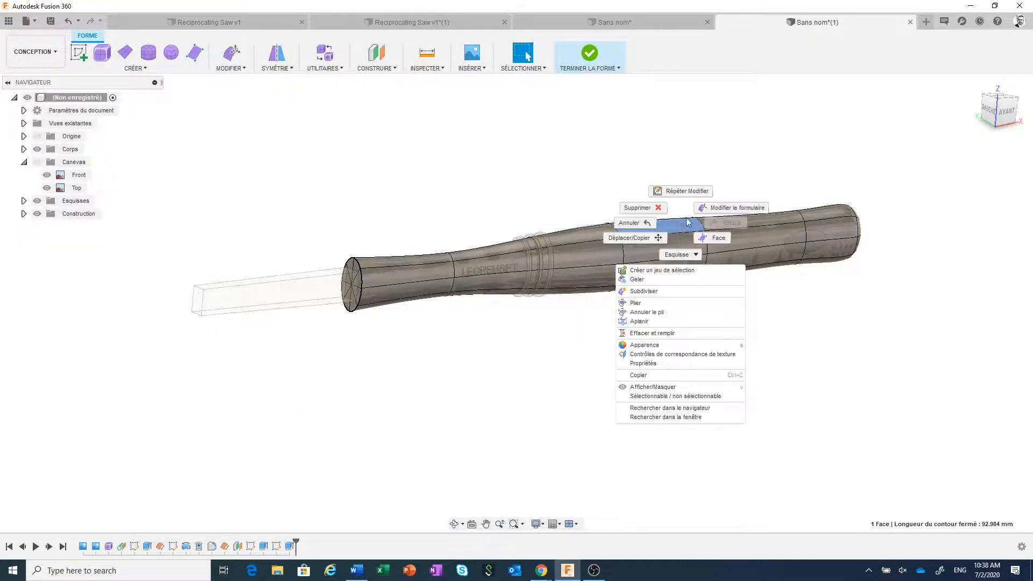
{"action": "left_click", "coordinate": [702, 211]}
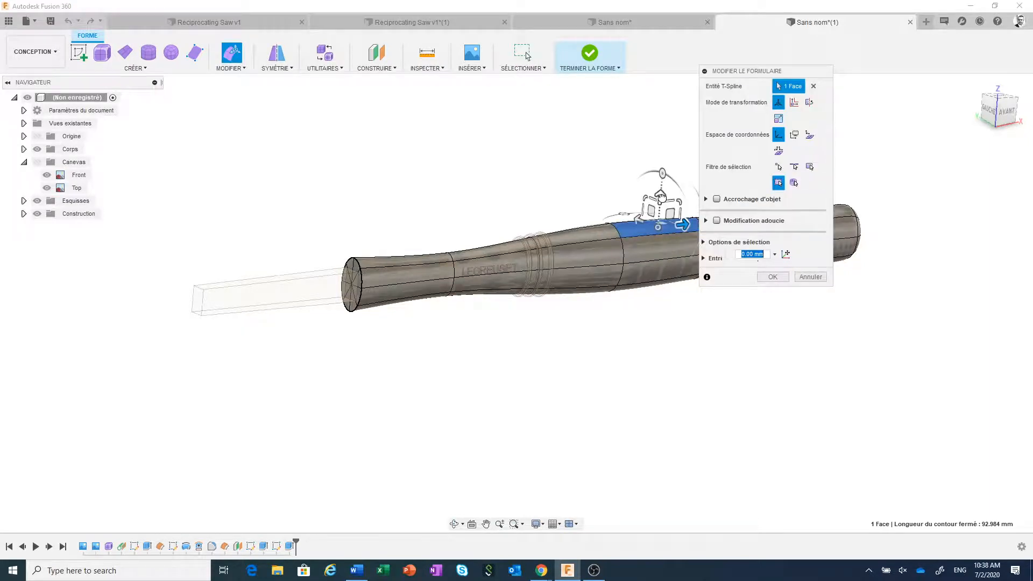
{"action": "left_click_drag", "start_coordinate": [661, 197], "coordinate": [662, 159]}
{"action": "left_click", "coordinate": [765, 276]}
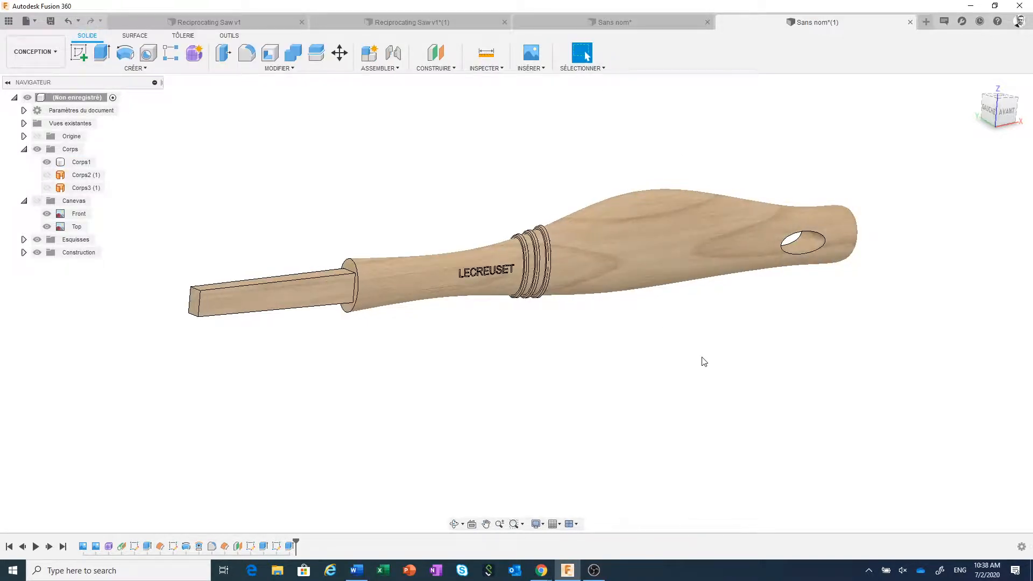
{"action": "middle_click_drag", "start_coordinate": [704, 361], "coordinate": [641, 356], "text": "shift"}
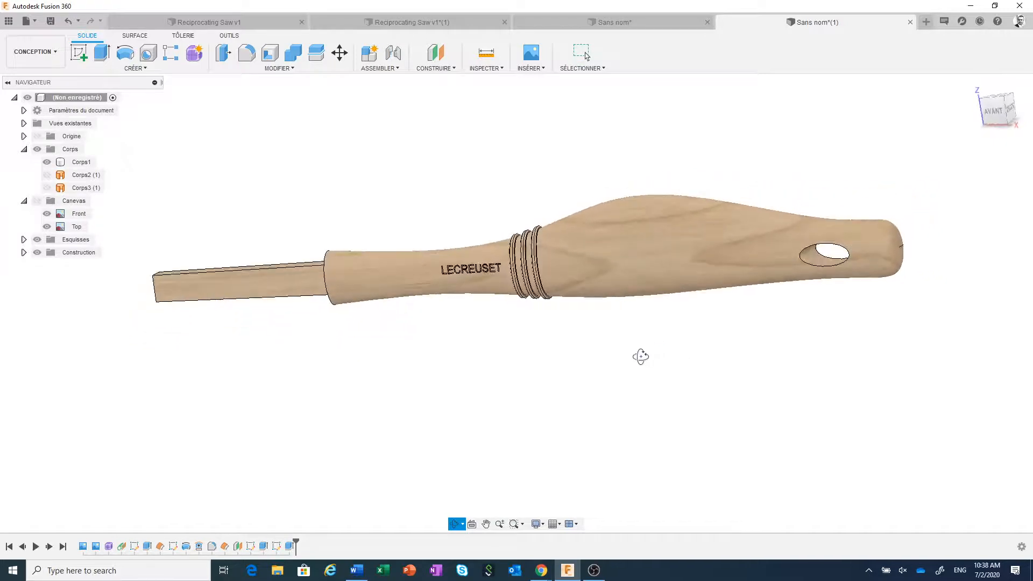
{"action": "key", "text": "Escape"}
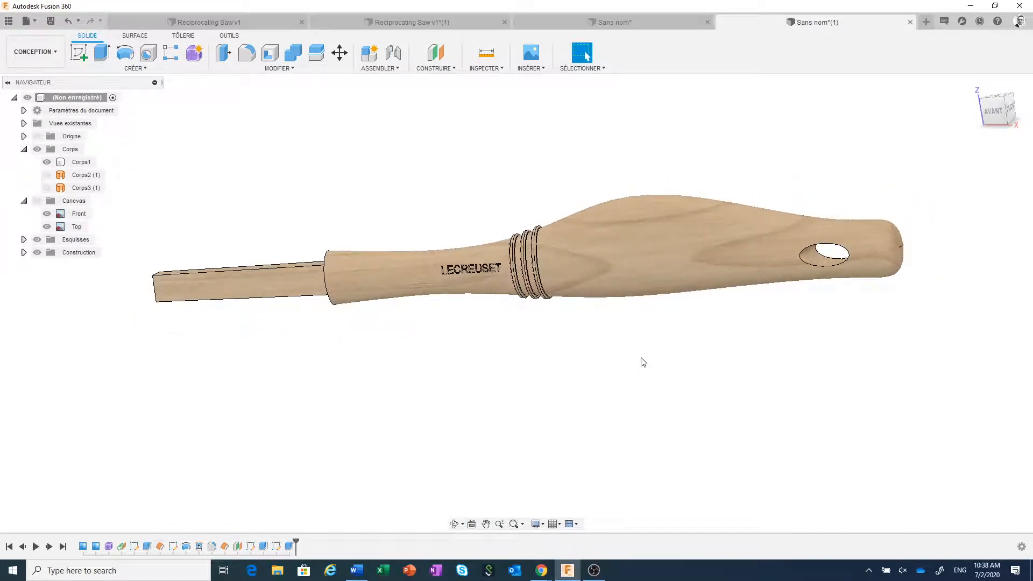
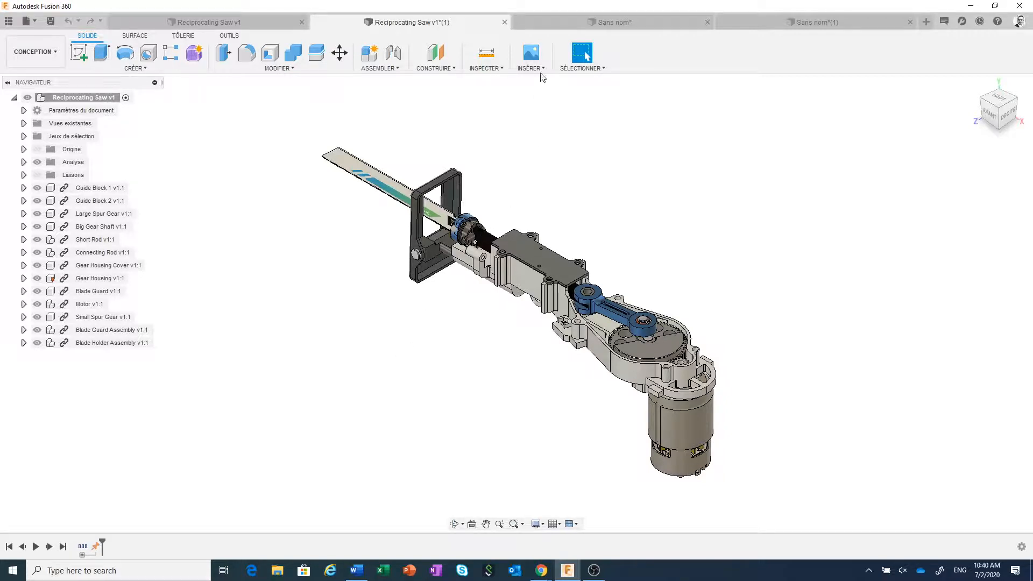
Step: Insert the local image Reciprocating Saw Concept.png as a canvas on the XY plane of the reciprocating saw assembly
{"action": "left_click", "coordinate": [530, 54]}
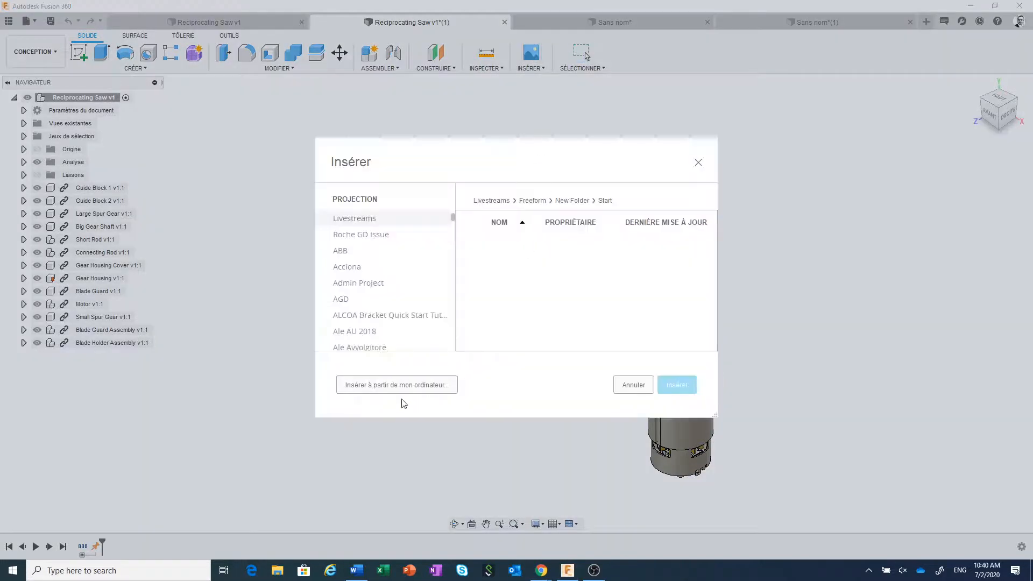
{"action": "left_click", "coordinate": [390, 389]}
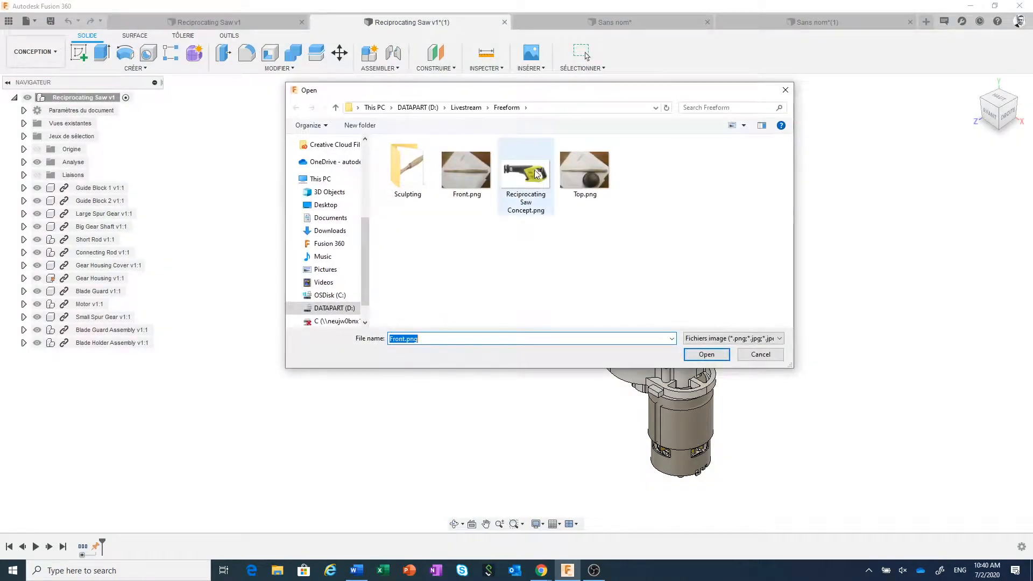
{"action": "left_click", "coordinate": [537, 174]}
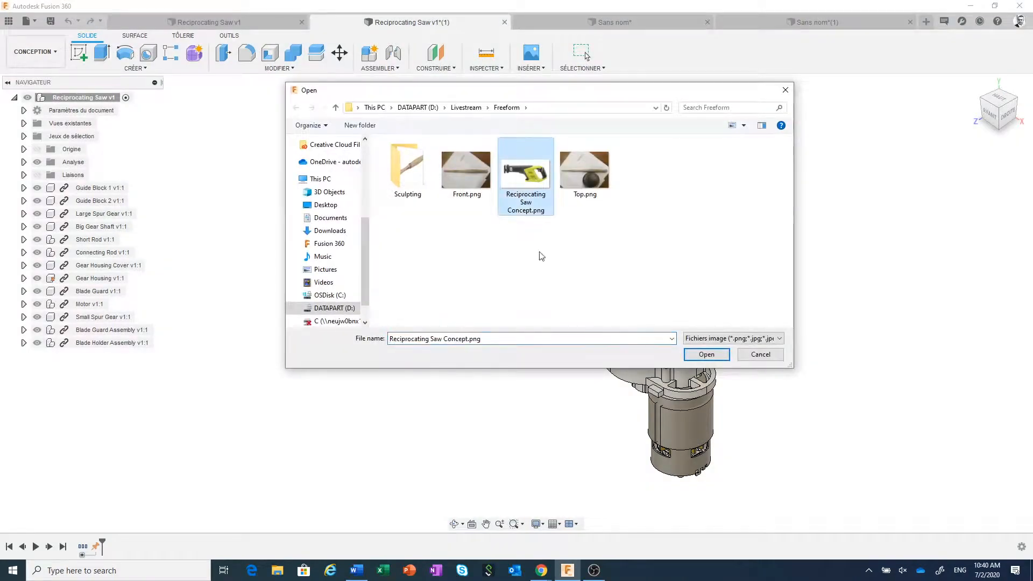
{"action": "left_click", "coordinate": [706, 355]}
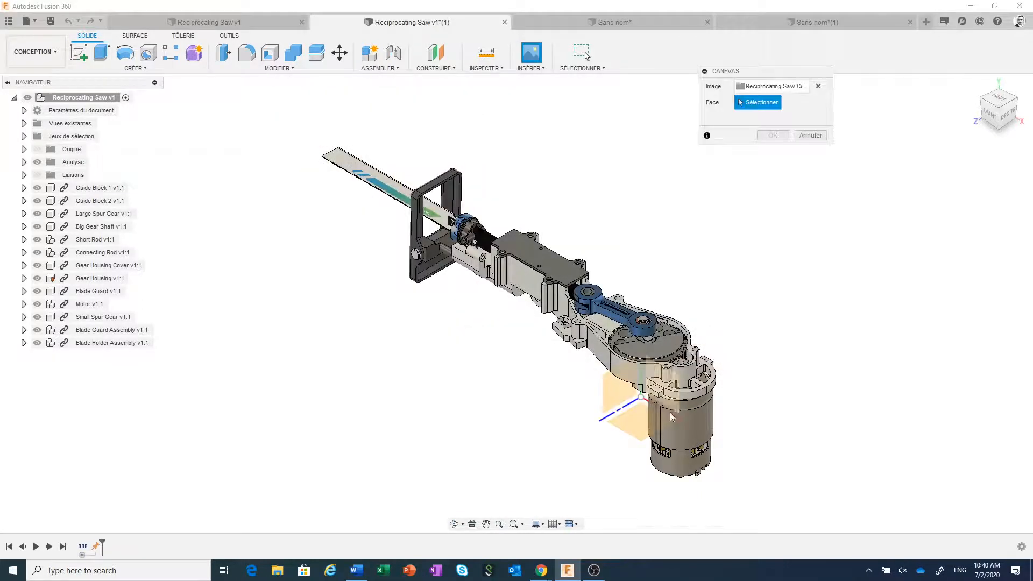
{"action": "left_click", "coordinate": [673, 378]}
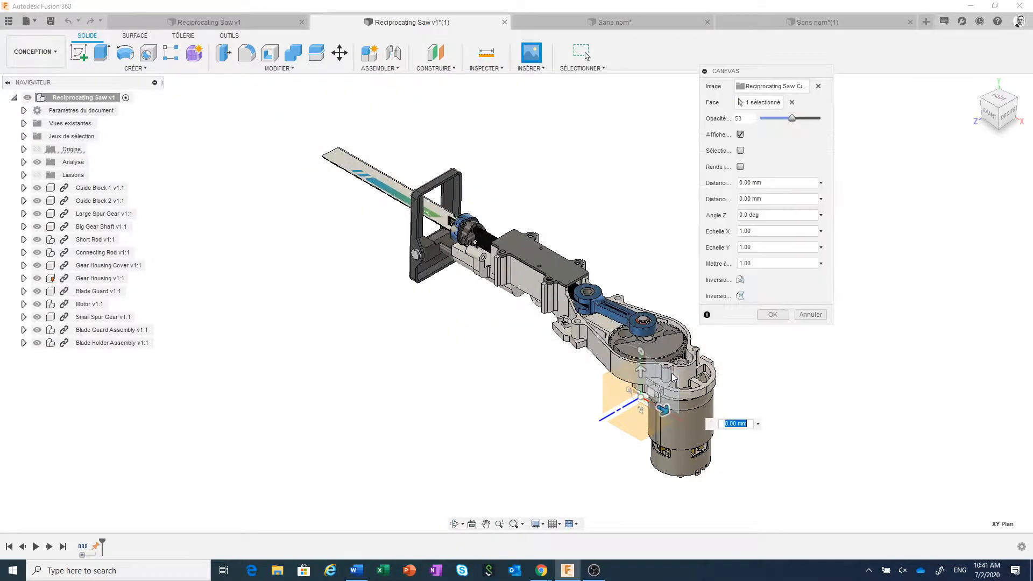
Step: View the assembly from the front, enlarge the saw canvas uniformly by a factor of about 16.8, and accept its placement
{"action": "left_click", "coordinate": [989, 113]}
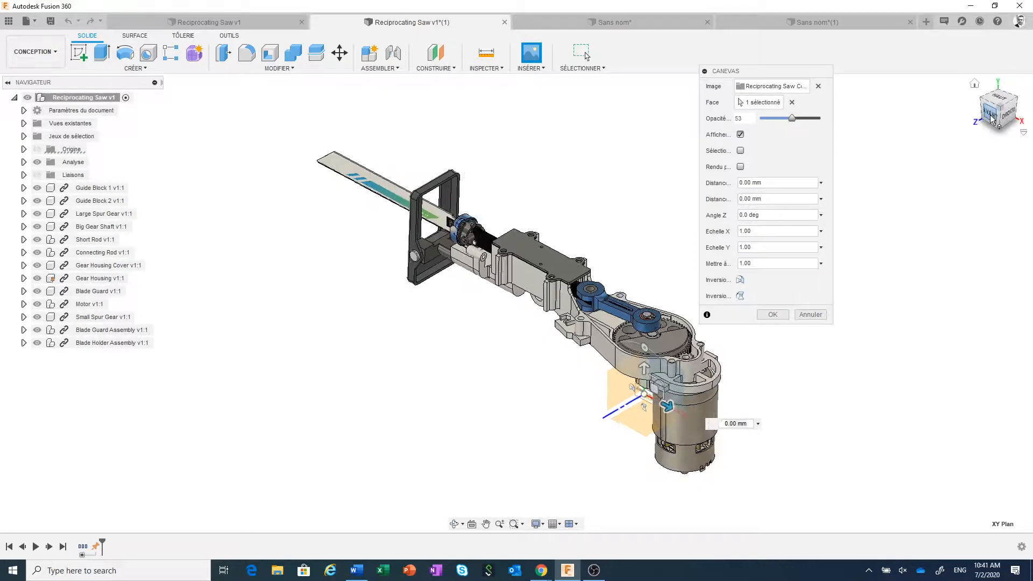
{"action": "scroll", "coordinate": [508, 430], "scroll_direction": "up", "scroll_amount": 5}
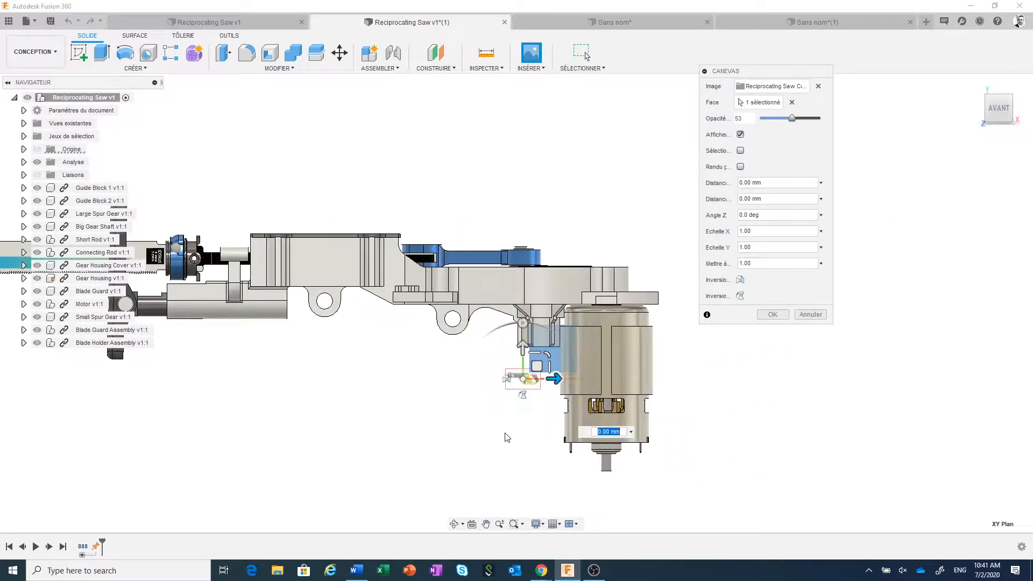
{"action": "scroll", "coordinate": [510, 434], "scroll_direction": "down", "scroll_amount": 3}
{"action": "middle_click_drag", "start_coordinate": [509, 433], "coordinate": [488, 430]}
{"action": "scroll", "coordinate": [488, 430], "scroll_direction": "down", "scroll_amount": 1}
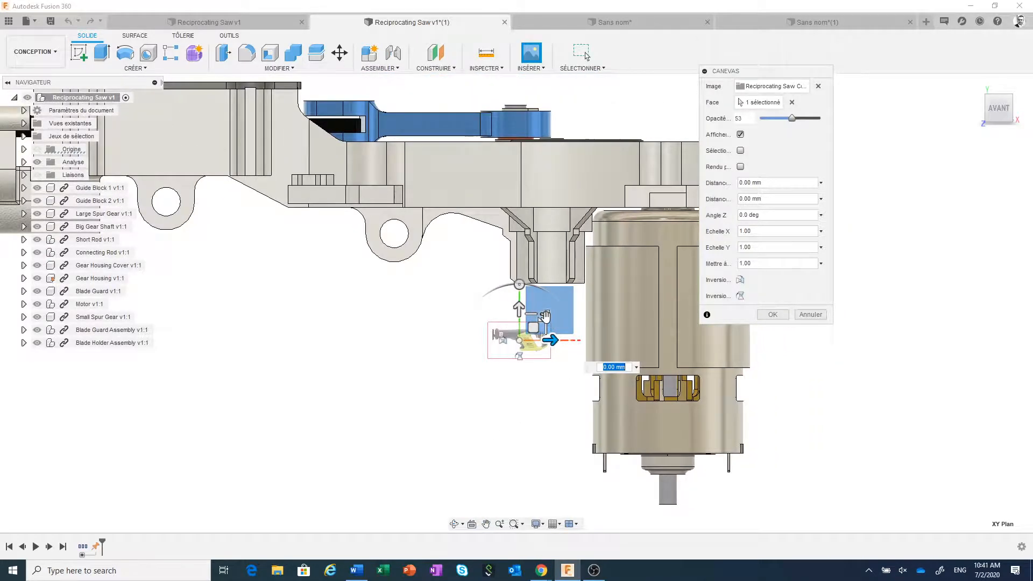
{"action": "left_click_drag", "start_coordinate": [545, 315], "coordinate": [681, 200]}
{"action": "scroll", "coordinate": [680, 200], "scroll_direction": "down", "scroll_amount": 6}
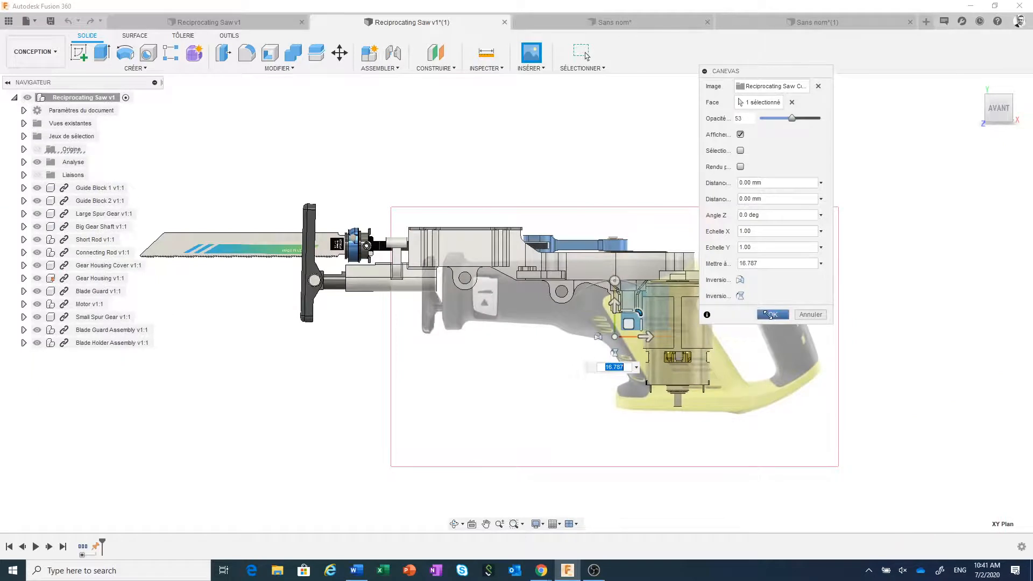
{"action": "left_click", "coordinate": [771, 314]}
Step: Calibrate the saw canvas to 360 mm between the body's front end and the upper rear of the handle
{"action": "left_click", "coordinate": [24, 188]}
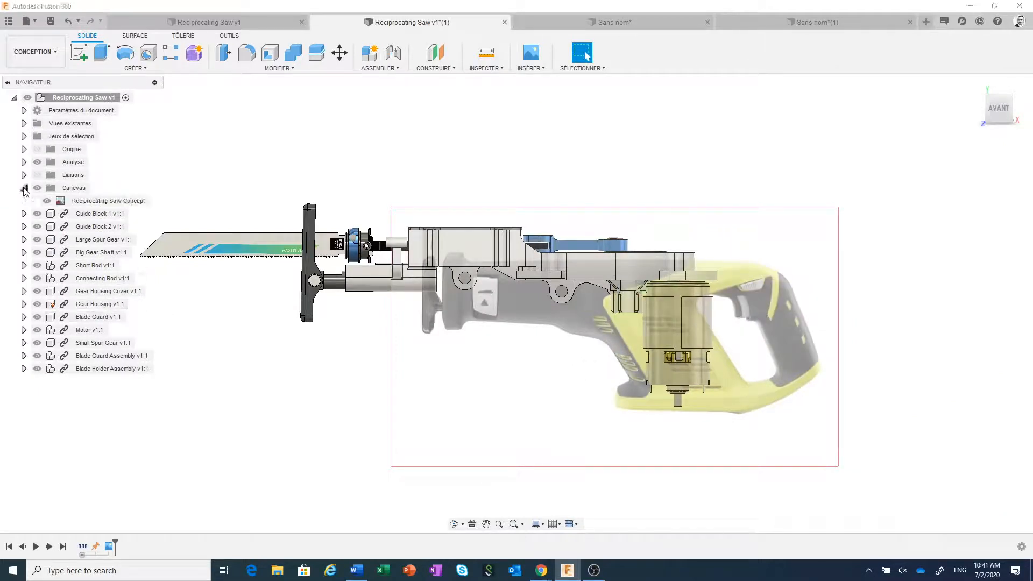
{"action": "right_click", "coordinate": [82, 202]}
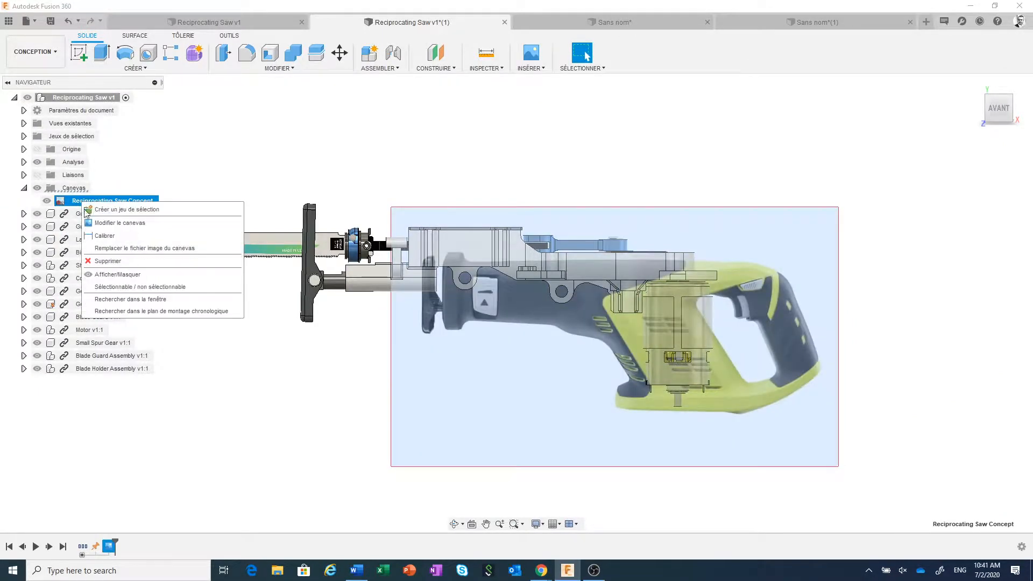
{"action": "left_click", "coordinate": [106, 235]}
{"action": "scroll", "coordinate": [563, 310], "scroll_direction": "up", "scroll_amount": 2}
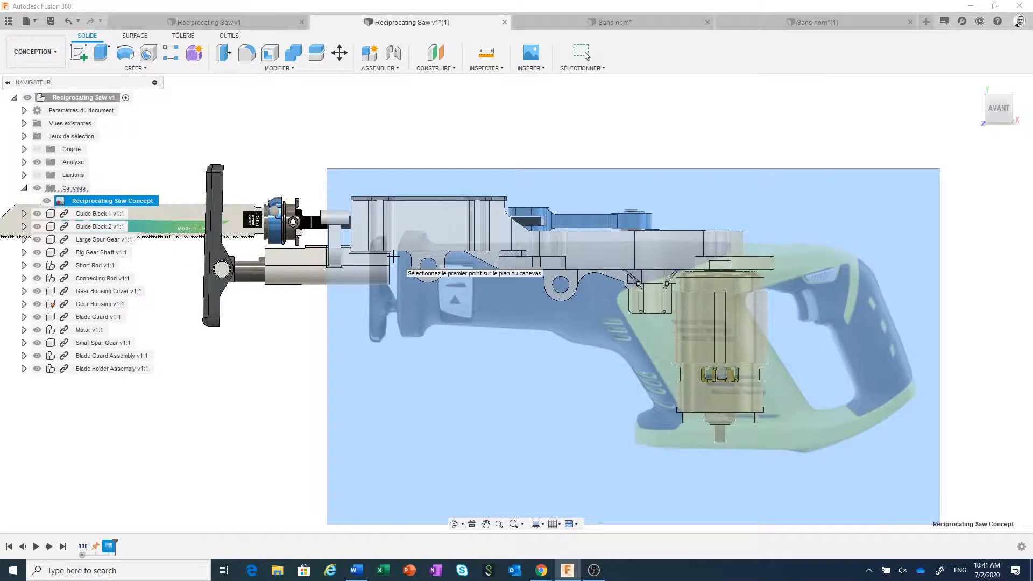
{"action": "left_click", "coordinate": [393, 257]}
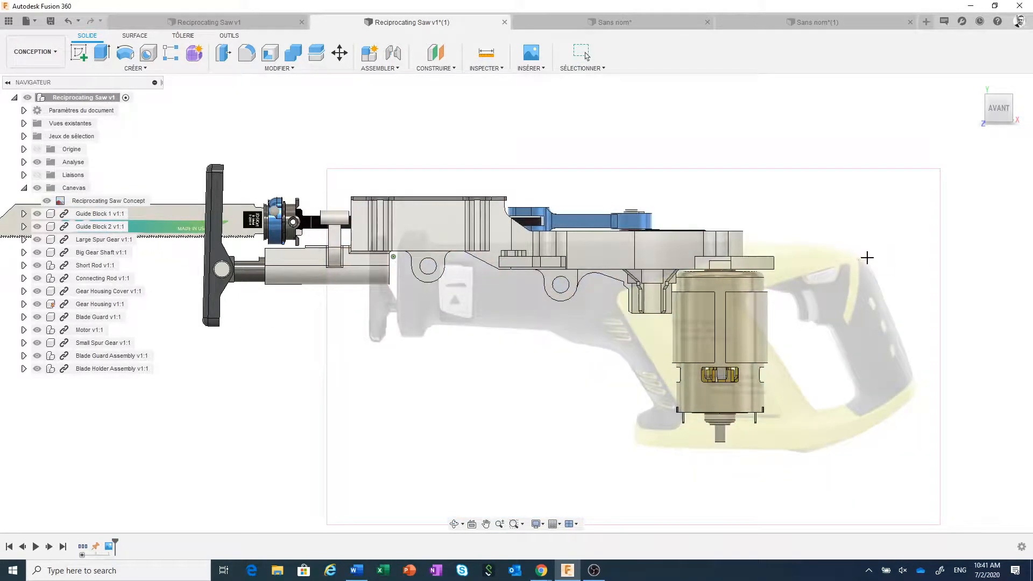
{"action": "left_click", "coordinate": [867, 257]}
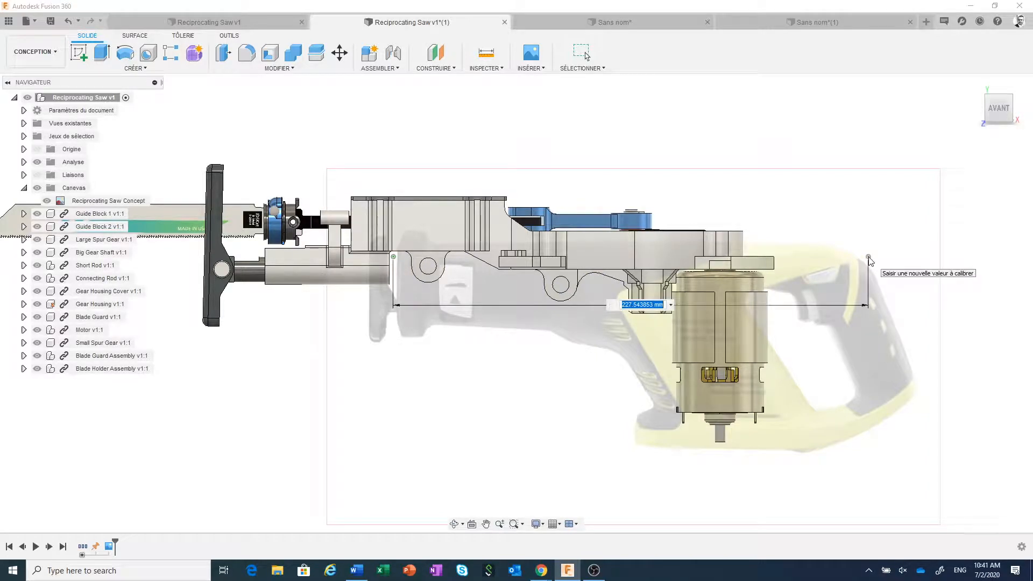
{"action": "type", "text": "360"}
{"action": "key", "text": "Return"}
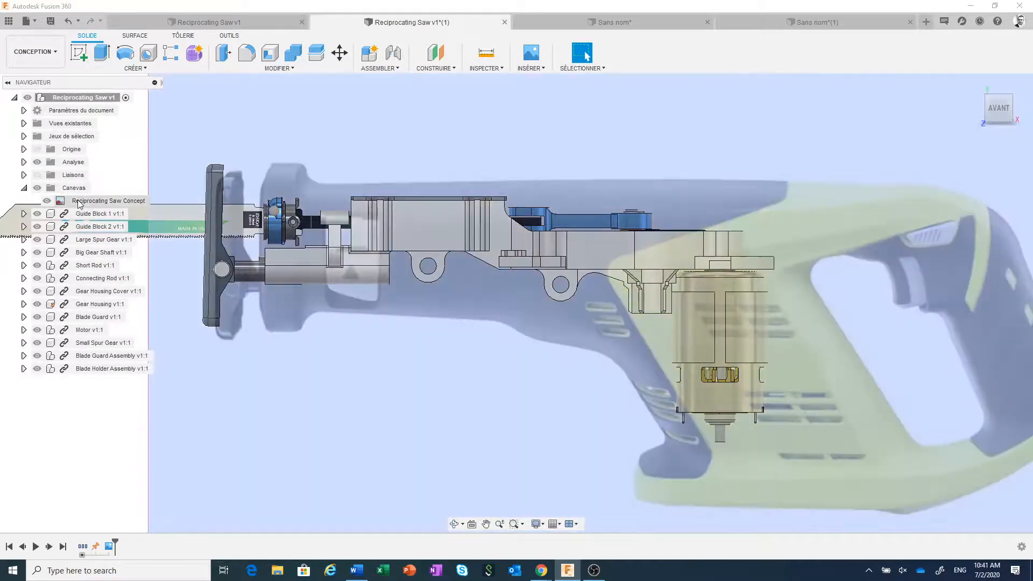
Step: Shift the saw canvas by about -7 mm horizontally and 5.4 mm vertically to align it with the internal parts
{"action": "right_click", "coordinate": [108, 201]}
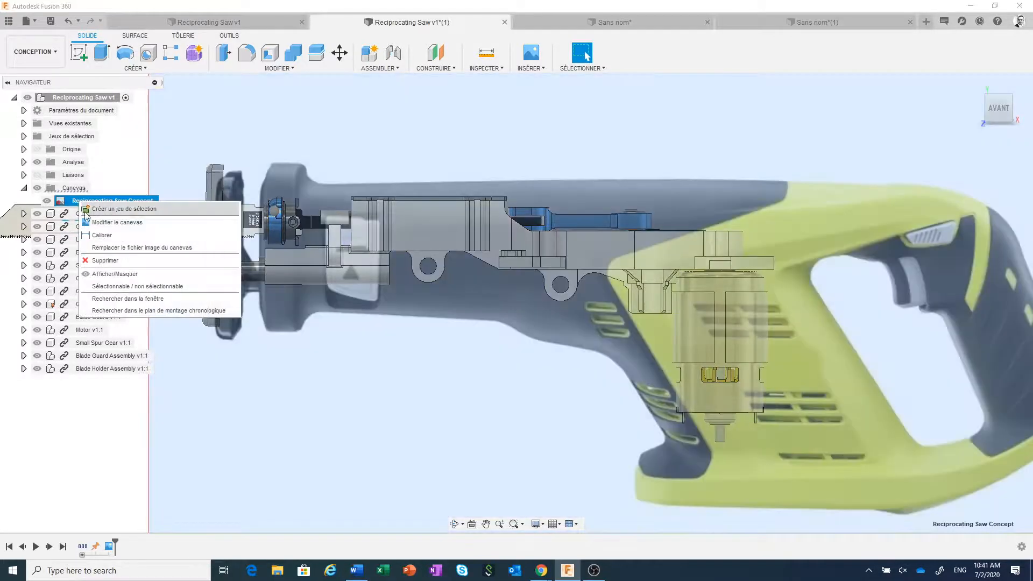
{"action": "left_click", "coordinate": [102, 222]}
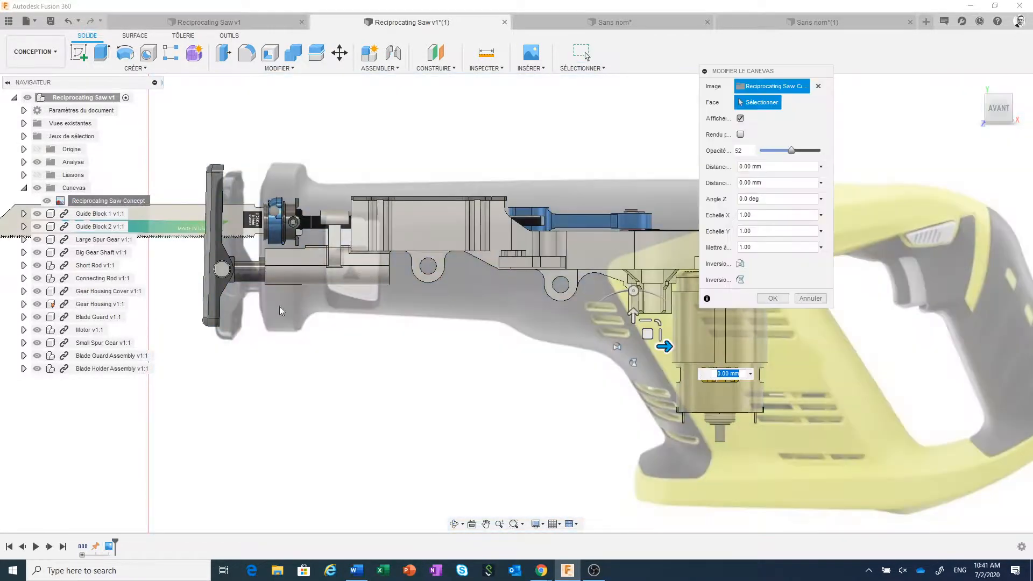
{"action": "left_click_drag", "start_coordinate": [647, 334], "coordinate": [632, 323]}
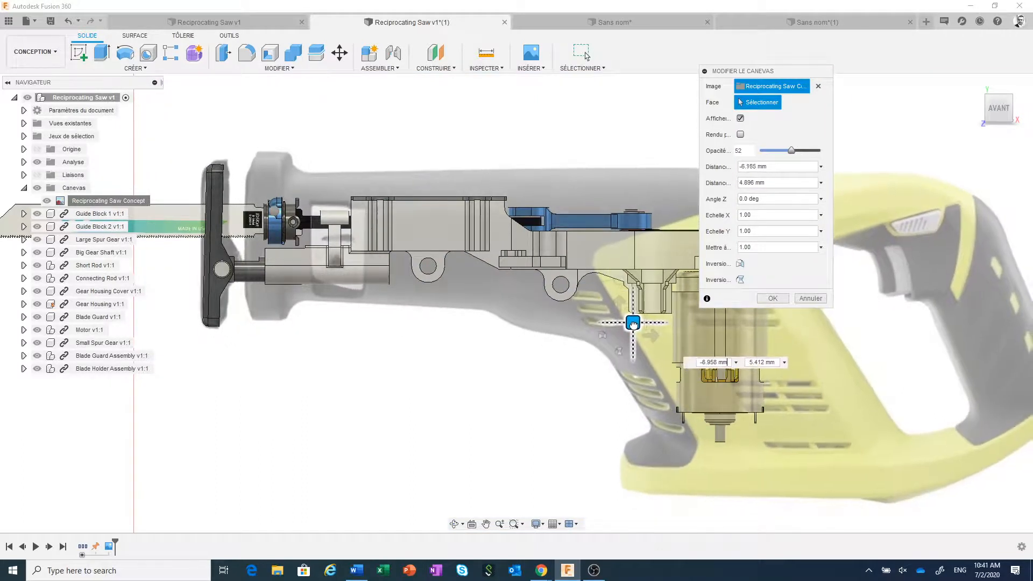
{"action": "left_click", "coordinate": [772, 298]}
Step: In a new form, create a four-sided face on the front plane over the motor, slanted like the photo's yellow housing
{"action": "scroll", "coordinate": [609, 394], "scroll_direction": "down", "scroll_amount": 2}
{"action": "scroll", "coordinate": [609, 394], "scroll_direction": "down", "scroll_amount": 2}
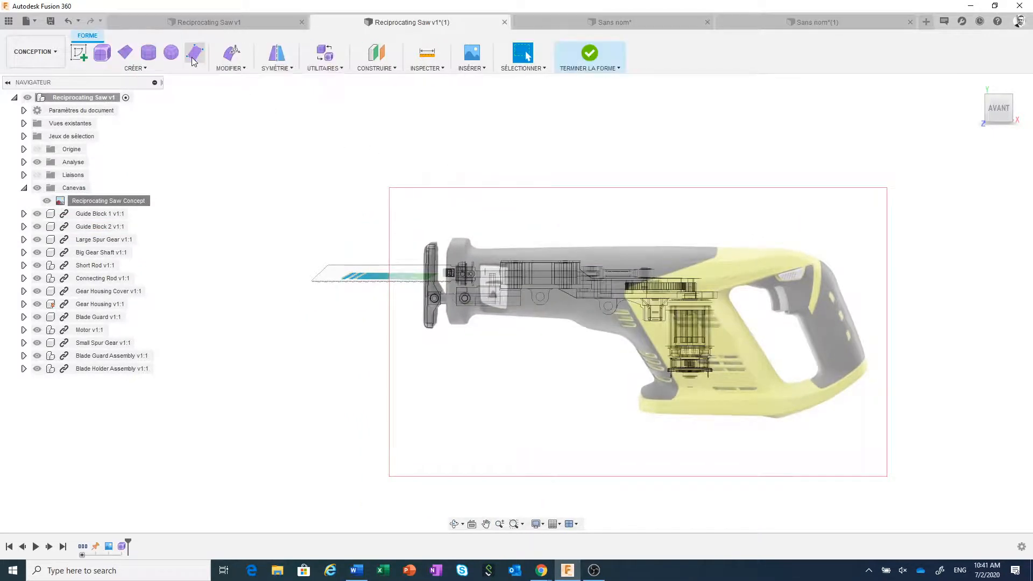
{"action": "left_click", "coordinate": [135, 68]}
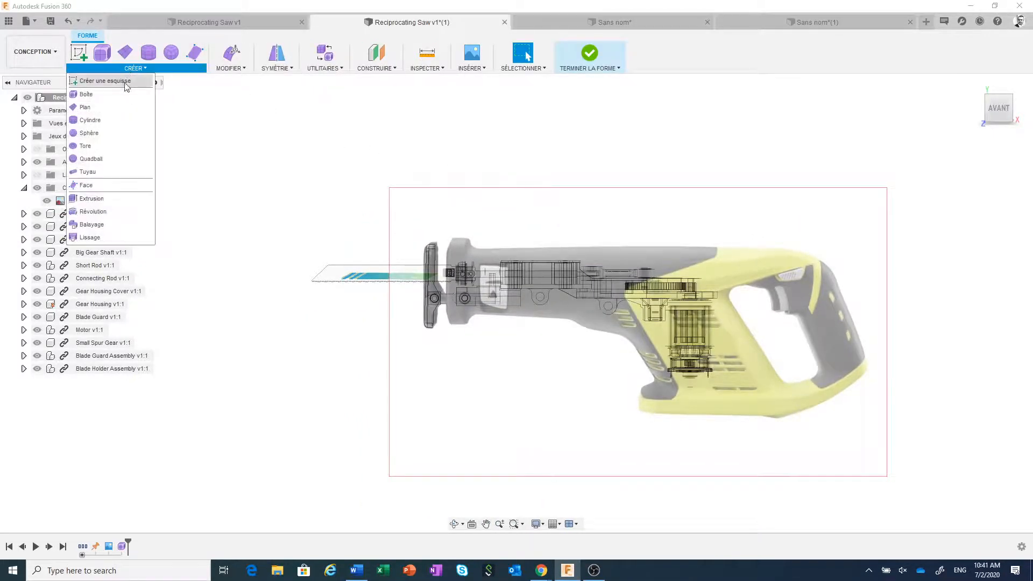
{"action": "left_click", "coordinate": [86, 185]}
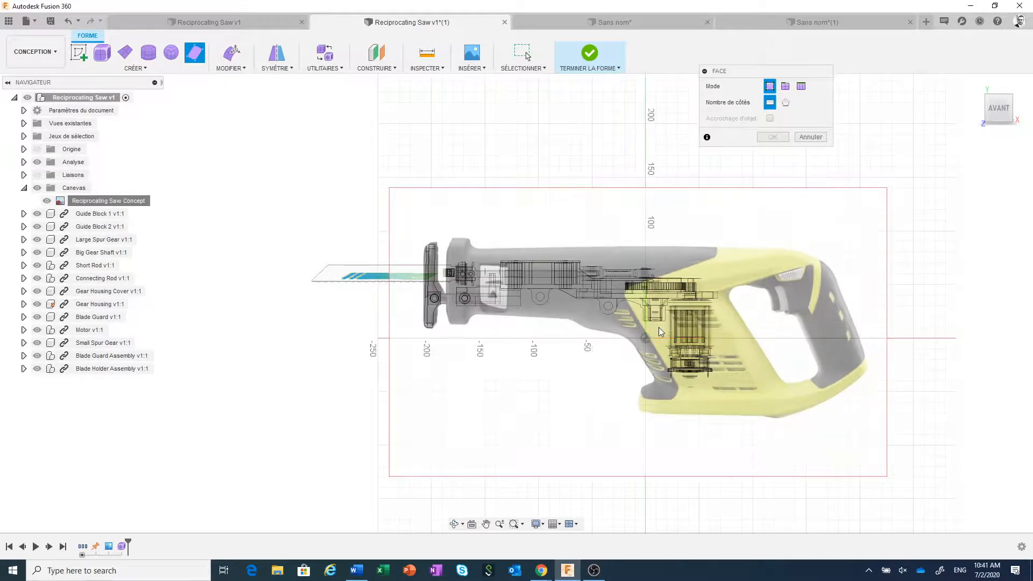
{"action": "scroll", "coordinate": [711, 328], "scroll_direction": "up", "scroll_amount": 5}
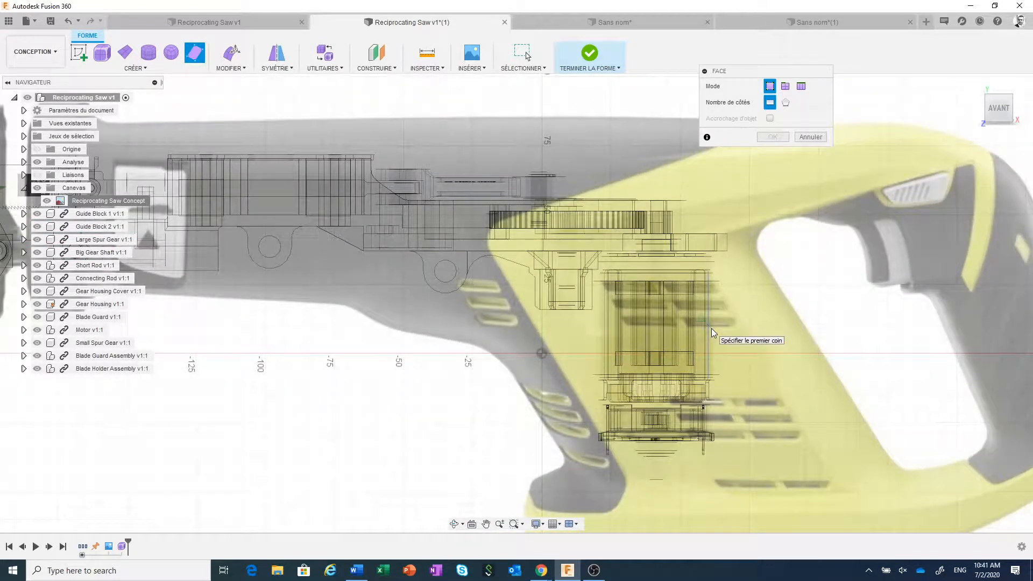
{"action": "left_click", "coordinate": [560, 276]}
{"action": "left_click", "coordinate": [712, 279]}
{"action": "left_click", "coordinate": [796, 418]}
{"action": "left_click", "coordinate": [606, 419]}
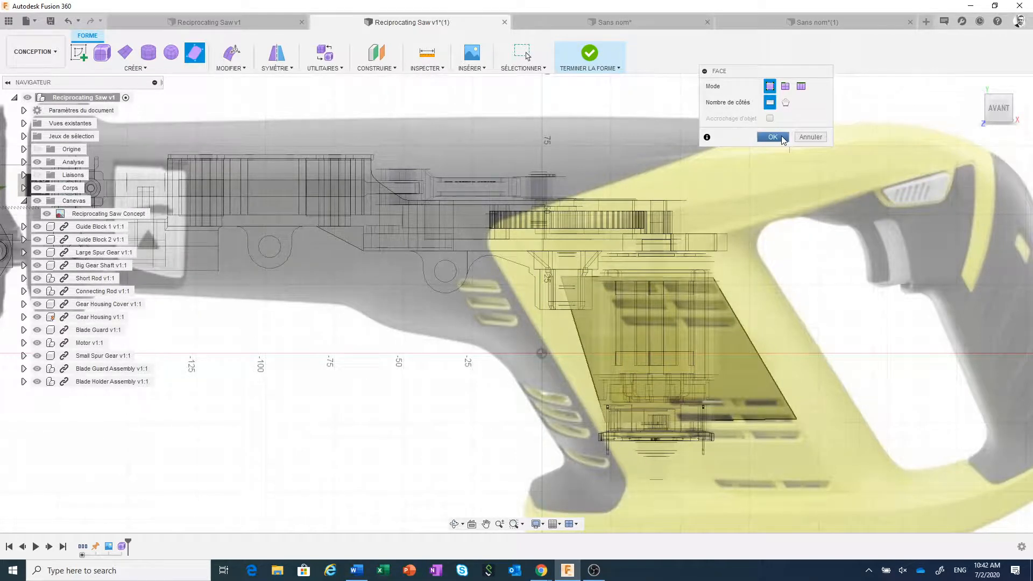
{"action": "left_click", "coordinate": [772, 137]}
Step: Edit the slanted housing face and move it about 40 mm outward from the front plane, clear of the motor
{"action": "left_click", "coordinate": [702, 339]}
{"action": "right_click", "coordinate": [702, 339]}
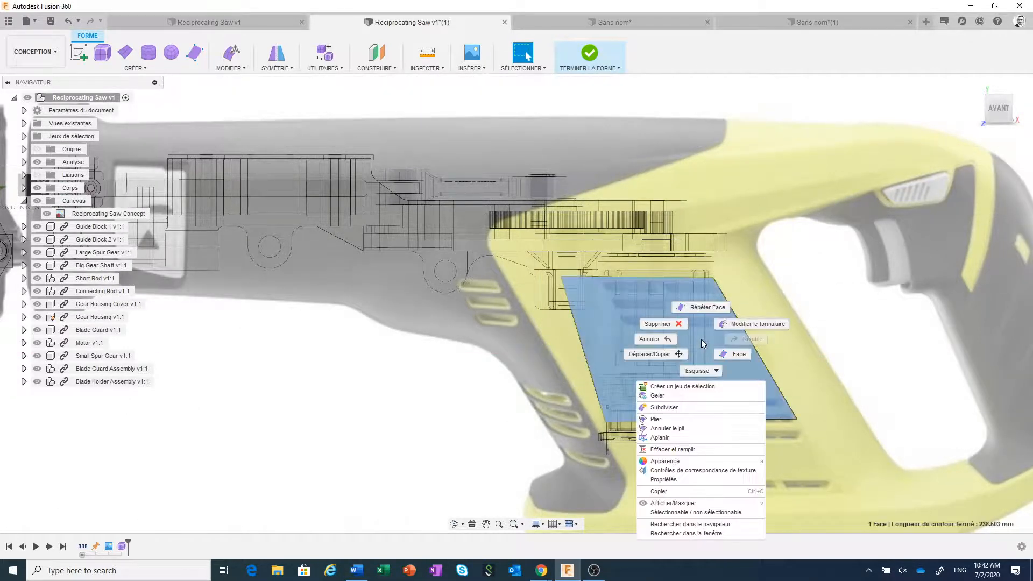
{"action": "left_click", "coordinate": [751, 324]}
{"action": "scroll", "coordinate": [720, 328], "scroll_direction": "down", "scroll_amount": 3}
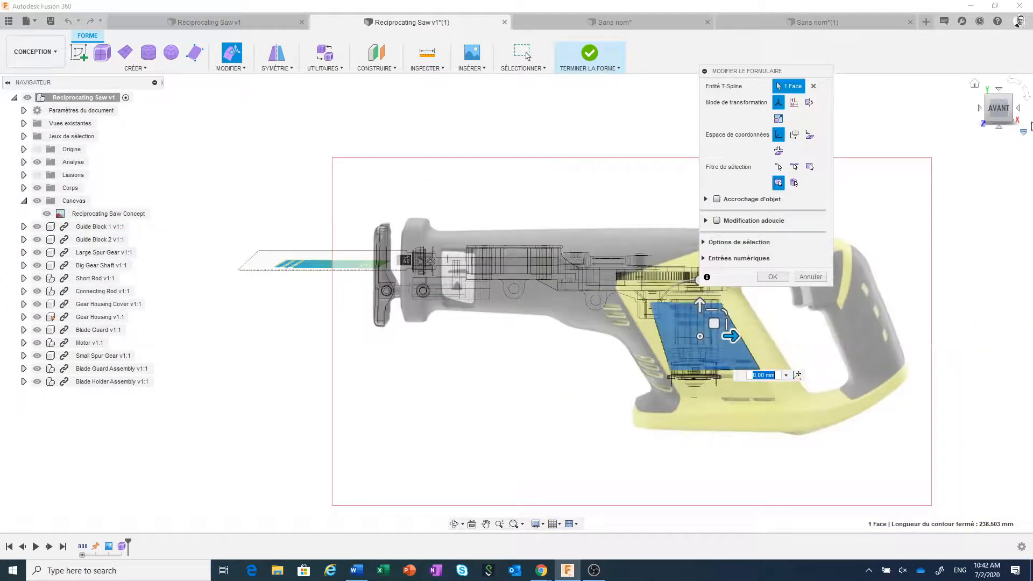
{"action": "left_click", "coordinate": [1020, 111]}
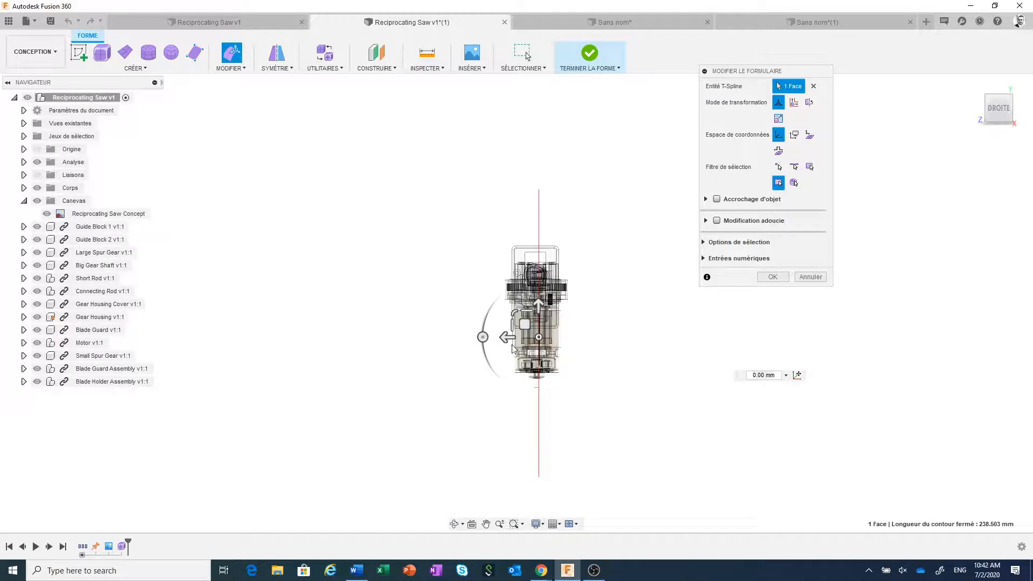
{"action": "left_click_drag", "start_coordinate": [507, 337], "coordinate": [463, 336]}
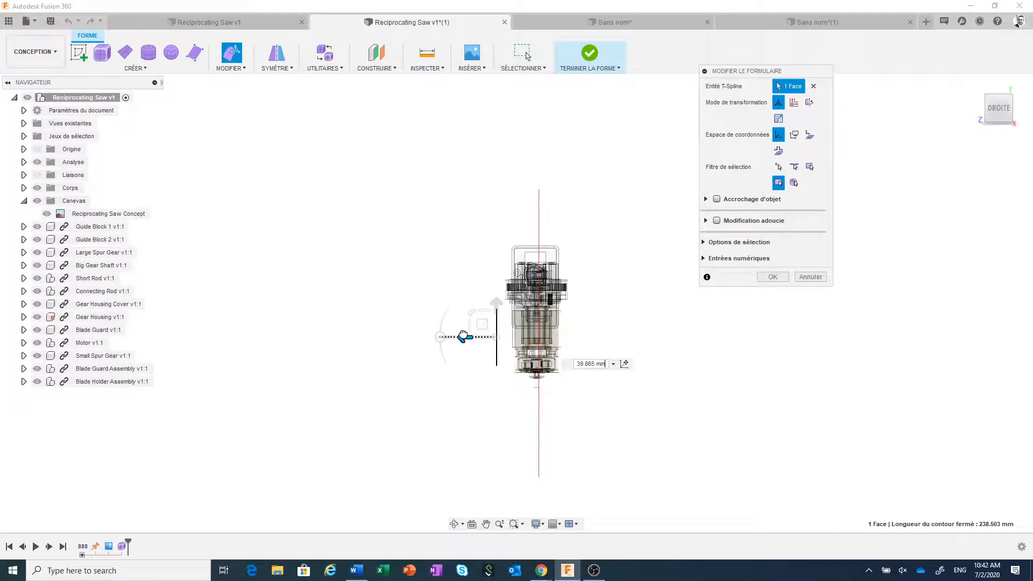
{"action": "left_click_drag", "start_coordinate": [463, 336], "coordinate": [463, 336]}
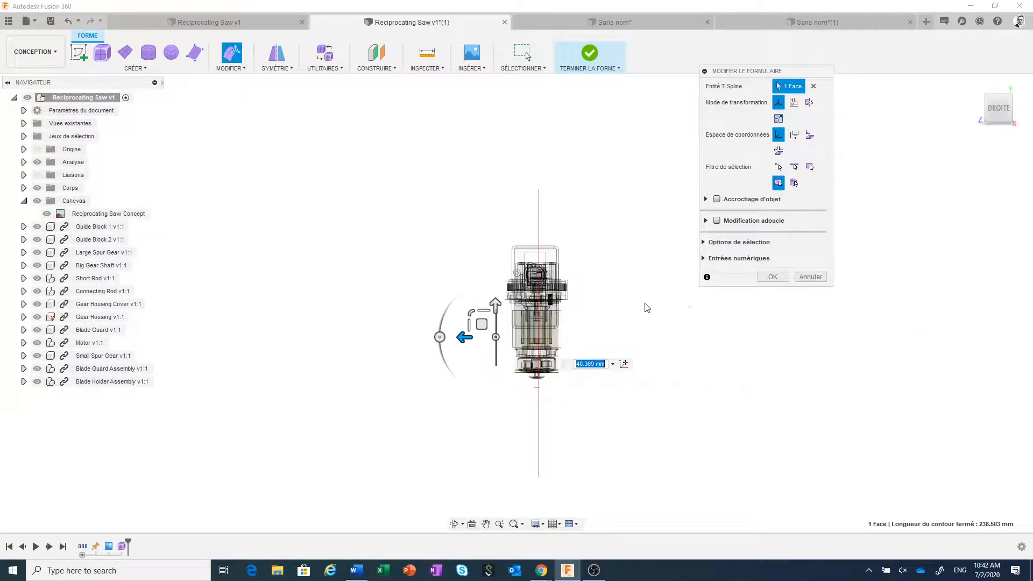
Step: Extrude the face's front edge about 24 mm outward and 31 mm toward the blade, and its rear edge about 22 mm inward
{"action": "middle_click_drag", "start_coordinate": [643, 302], "coordinate": [507, 396], "text": "shift"}
{"action": "scroll", "coordinate": [564, 417], "scroll_direction": "up", "scroll_amount": 2}
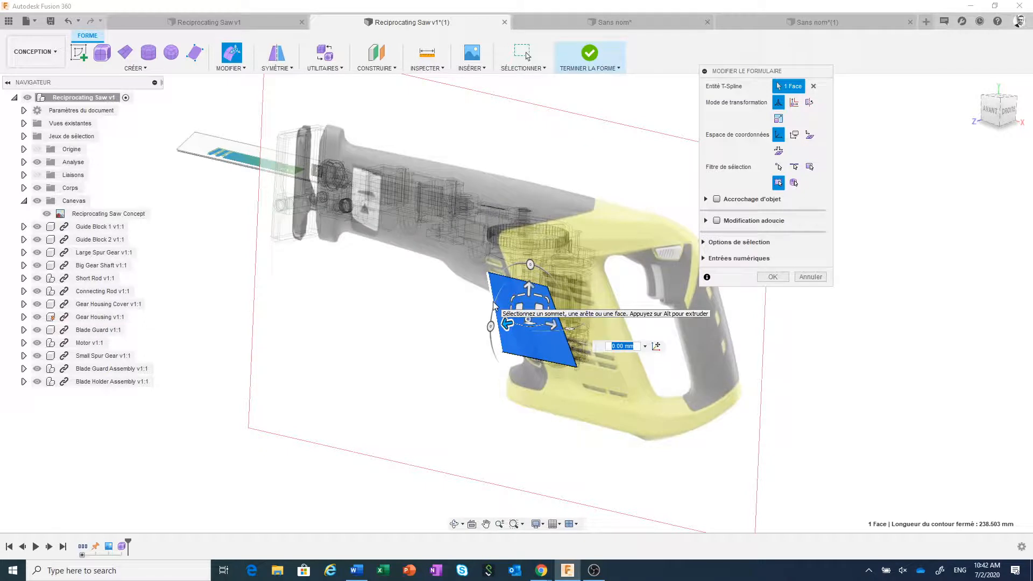
{"action": "left_click", "coordinate": [494, 305]}
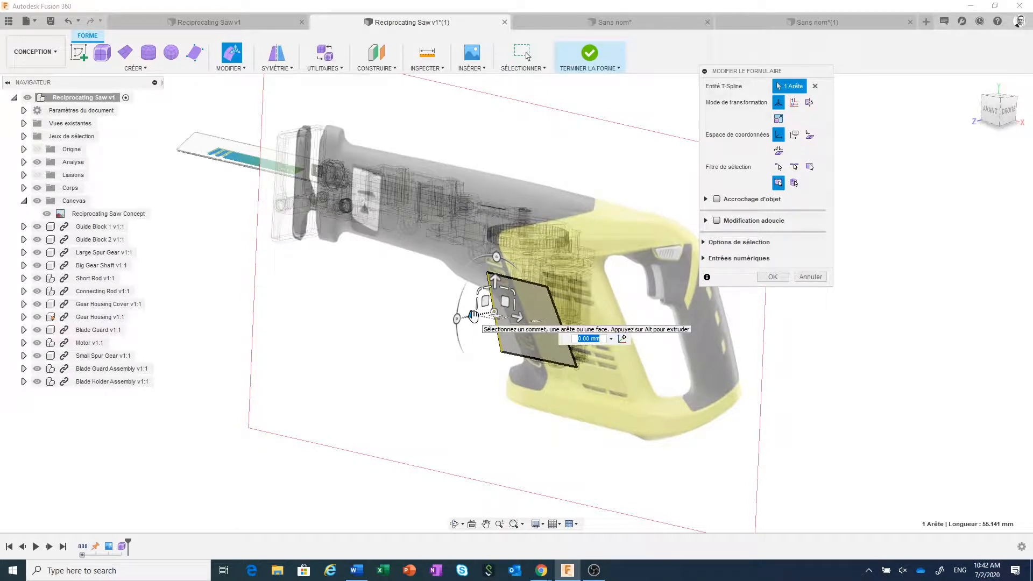
{"action": "left_click_drag", "start_coordinate": [473, 315], "coordinate": [445, 322]}
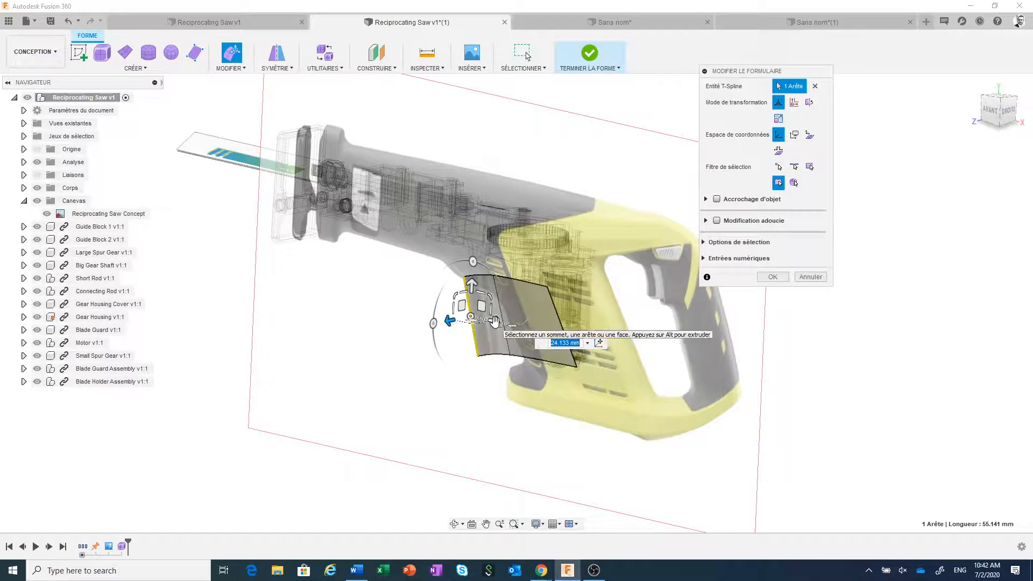
{"action": "left_click_drag", "start_coordinate": [494, 321], "coordinate": [460, 315], "text": "alt"}
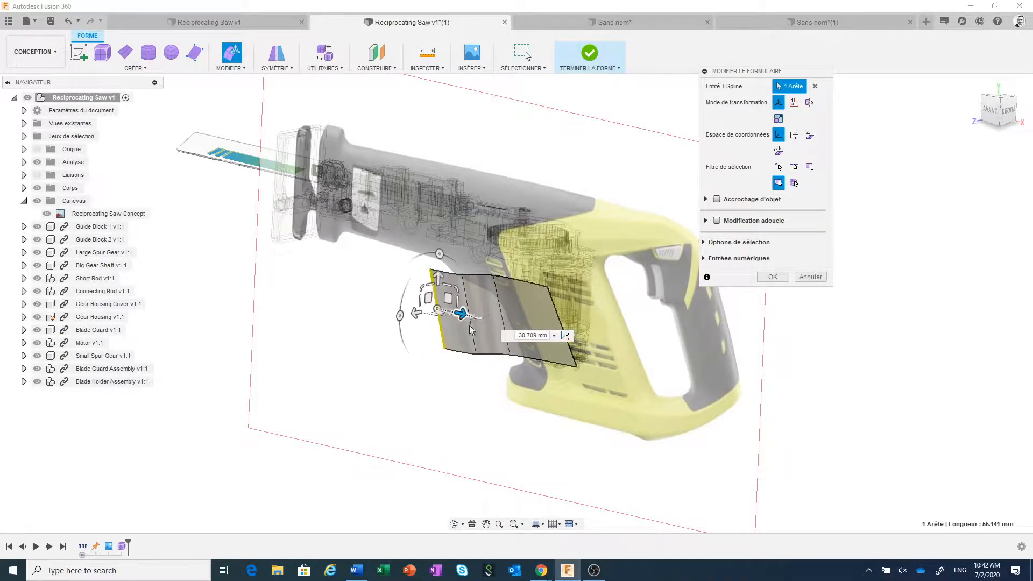
{"action": "left_click", "coordinate": [561, 324]}
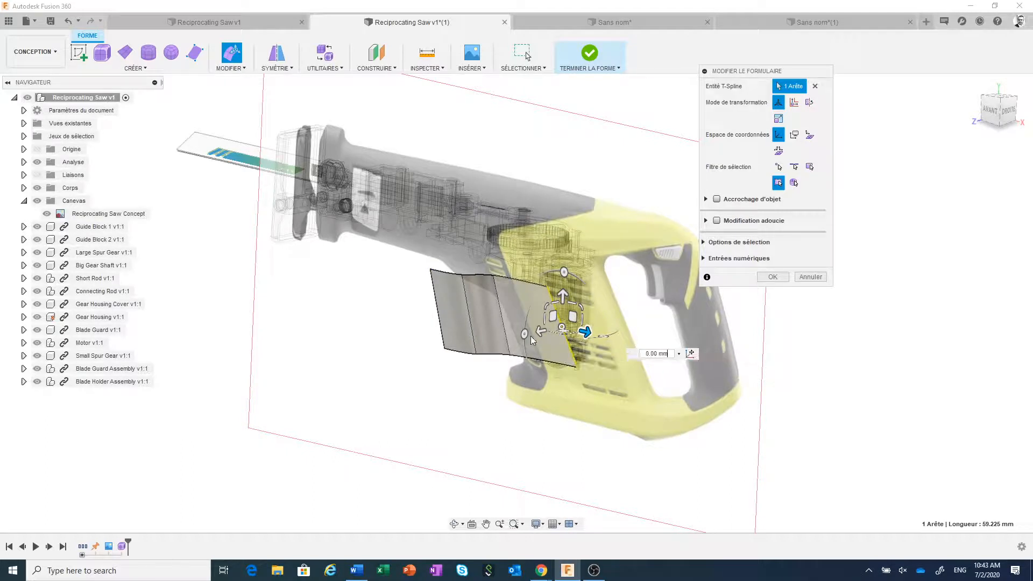
{"action": "left_click_drag", "start_coordinate": [538, 330], "coordinate": [559, 326], "text": "alt"}
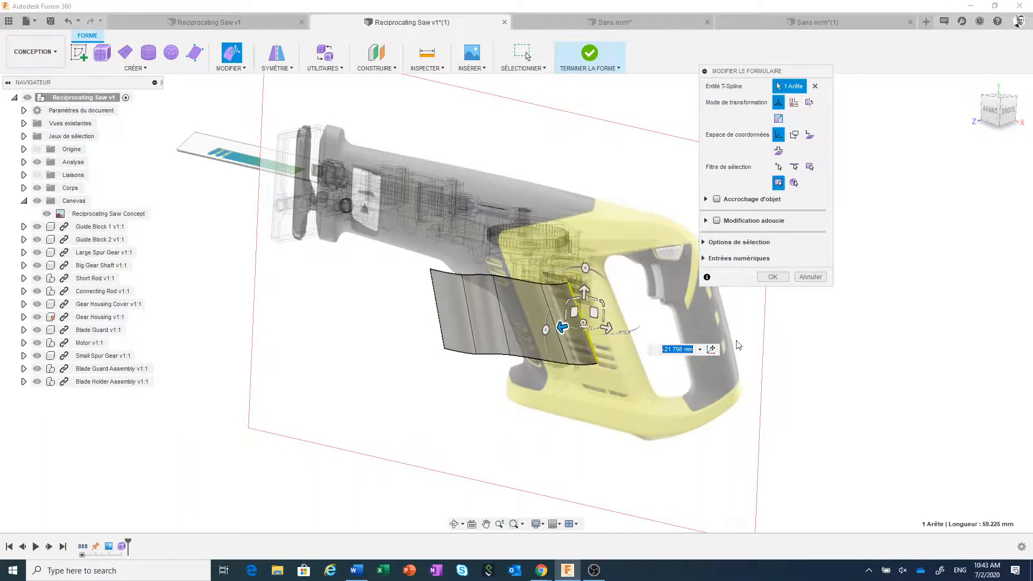
Step: From the front, shift the rear edge to the handle opening and the front edge about 4.8 mm rearward and 0.5 mm up, and accept
{"action": "left_click", "coordinate": [1012, 117]}
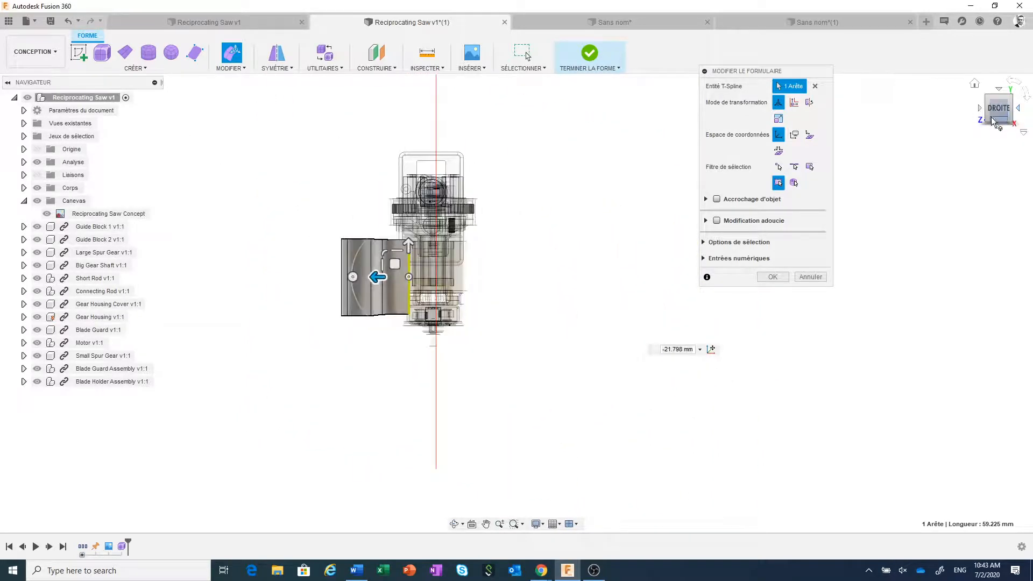
{"action": "left_click", "coordinate": [980, 112]}
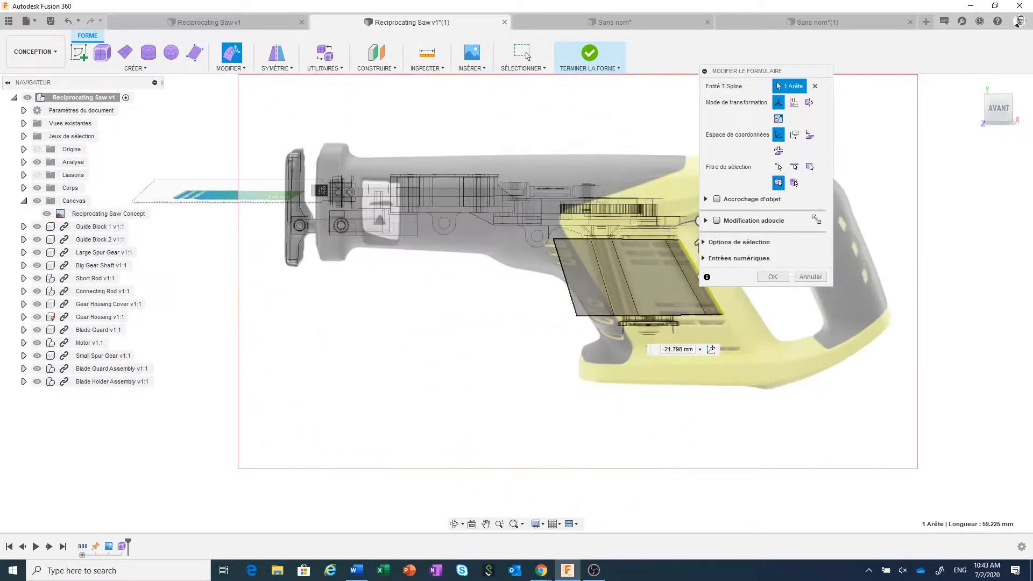
{"action": "scroll", "coordinate": [612, 342], "scroll_direction": "up", "scroll_amount": 3}
{"action": "middle_click_drag", "start_coordinate": [612, 337], "coordinate": [401, 360]}
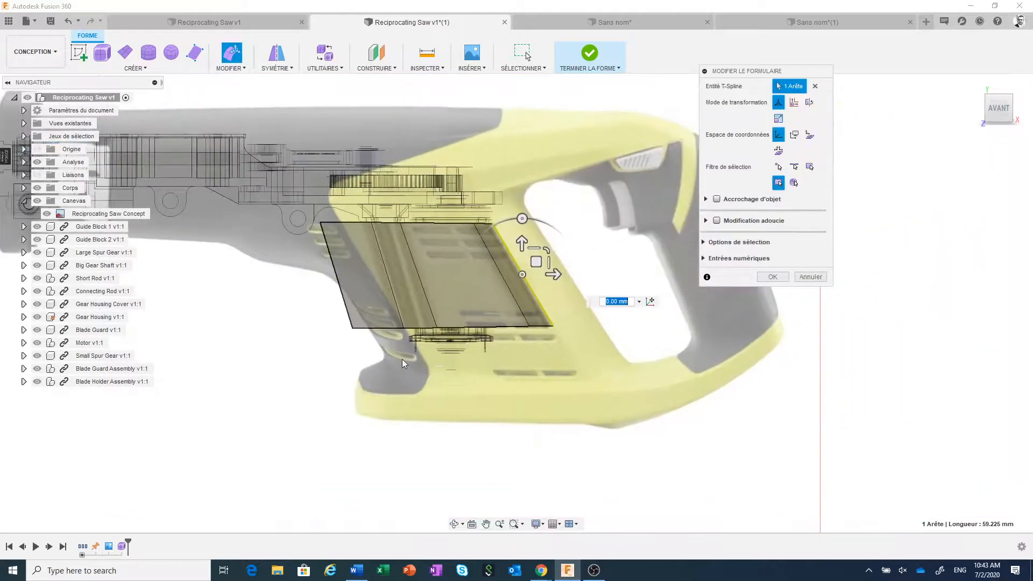
{"action": "left_click_drag", "start_coordinate": [536, 262], "coordinate": [585, 262]}
{"action": "left_click", "coordinate": [338, 273]}
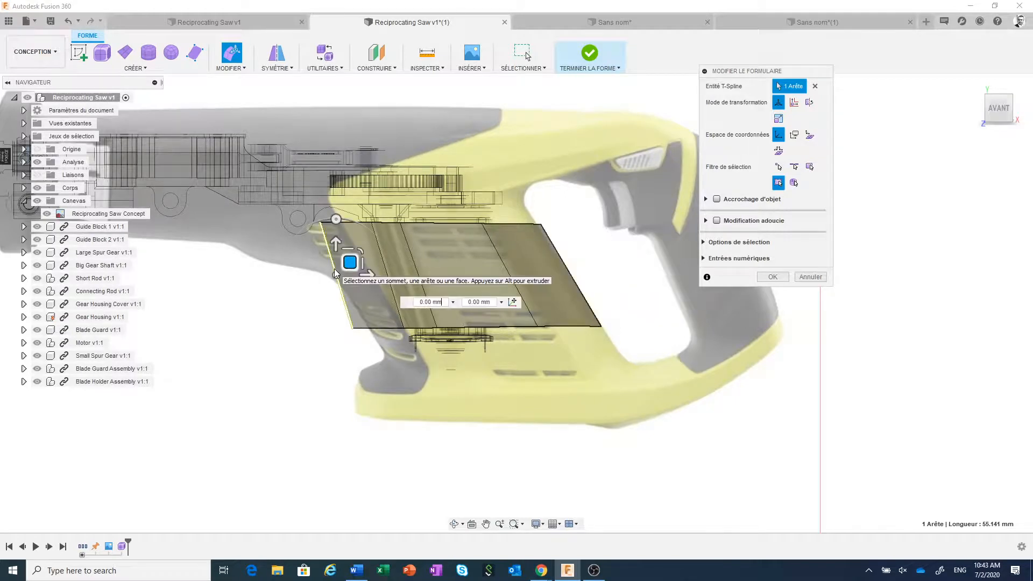
{"action": "left_click_drag", "start_coordinate": [349, 262], "coordinate": [357, 261]}
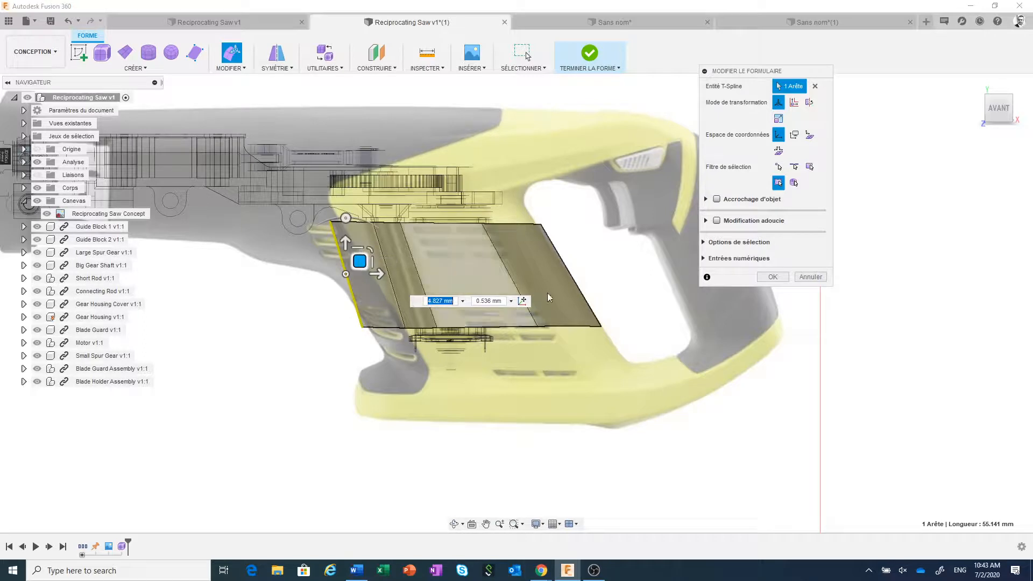
{"action": "left_click", "coordinate": [770, 277]}
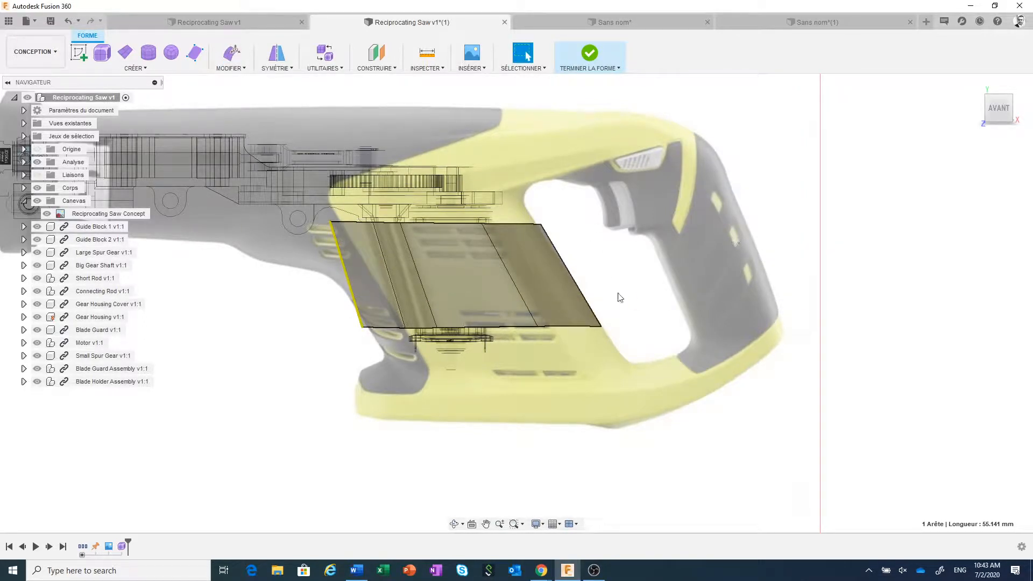
Step: Start a symmetric form cylinder on the side plane, centred above the housing panel along the saw's length, with a 50 mm diameter
{"action": "scroll", "coordinate": [773, 359], "scroll_direction": "down", "scroll_amount": 3}
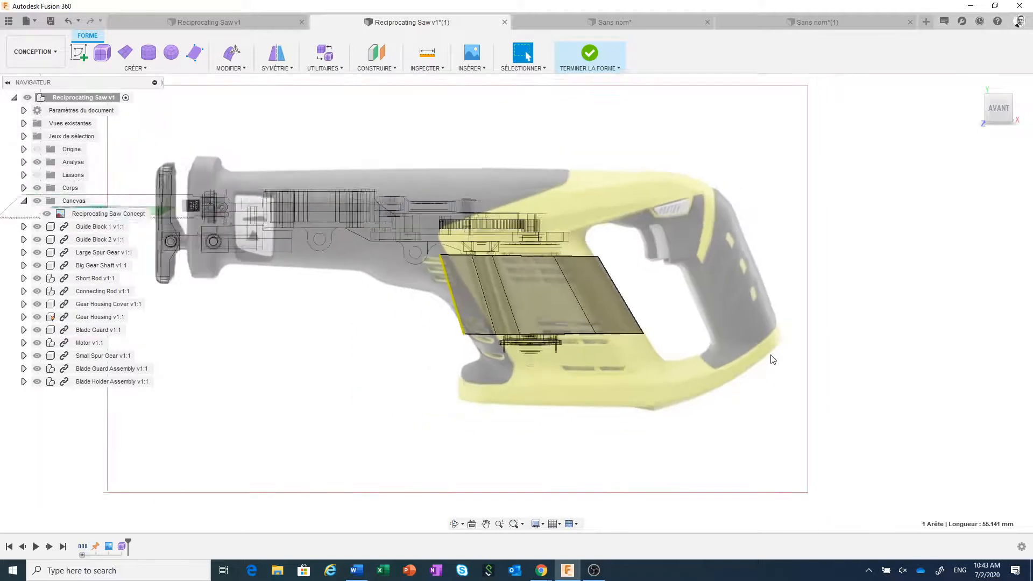
{"action": "middle_click_drag", "start_coordinate": [773, 359], "coordinate": [751, 357], "text": "shift"}
{"action": "left_click", "coordinate": [148, 52]}
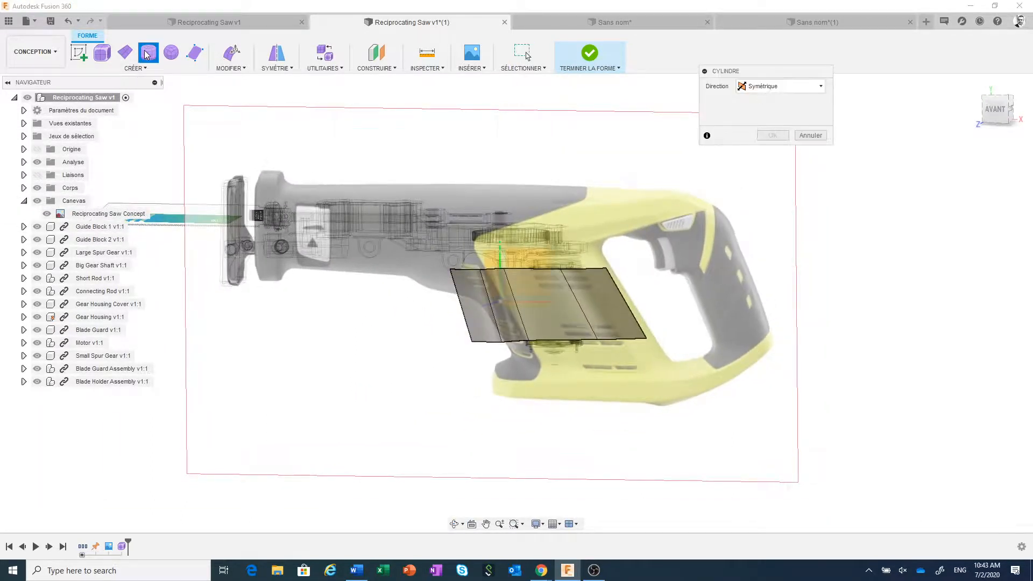
{"action": "left_click", "coordinate": [489, 259]}
{"action": "scroll", "coordinate": [516, 245], "scroll_direction": "up", "scroll_amount": 2}
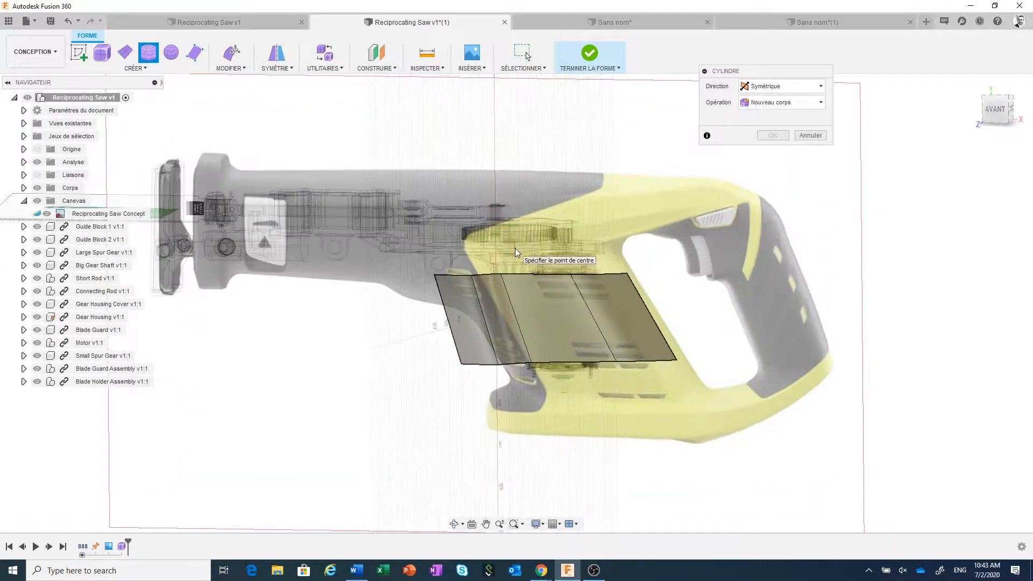
{"action": "left_click", "coordinate": [496, 228]}
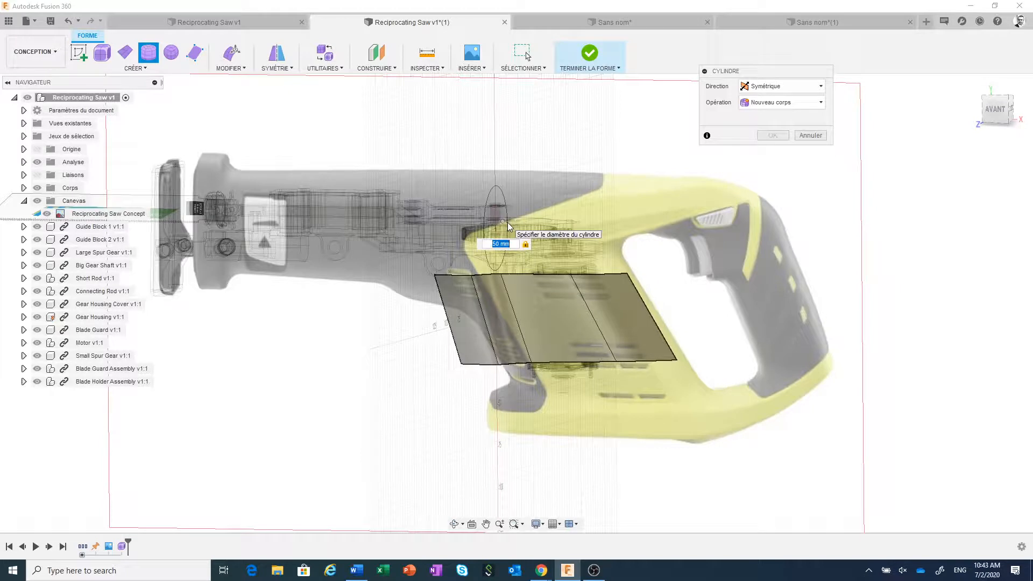
{"action": "left_click", "coordinate": [528, 235]}
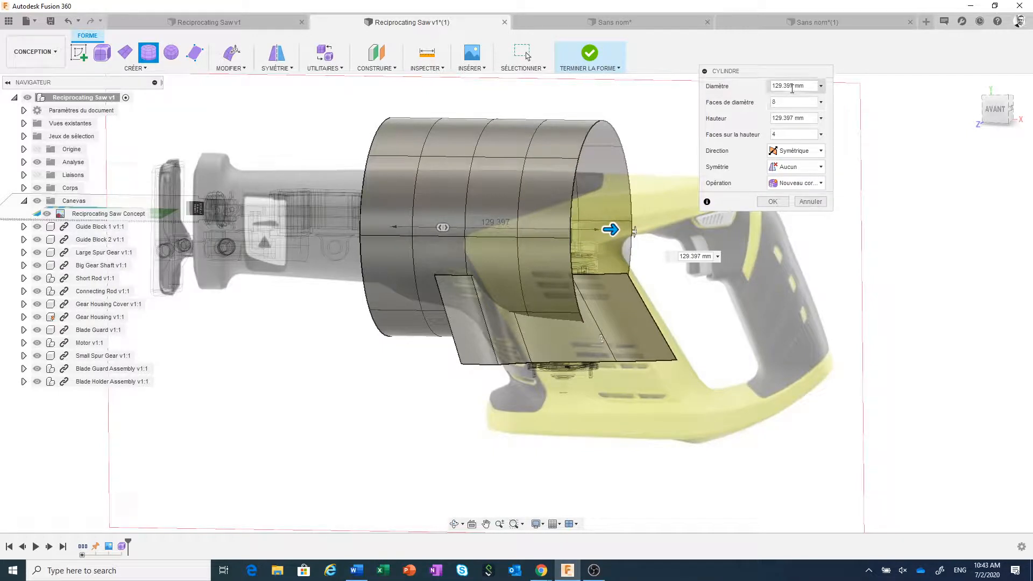
{"action": "left_click_drag", "start_coordinate": [779, 87], "coordinate": [764, 91]}
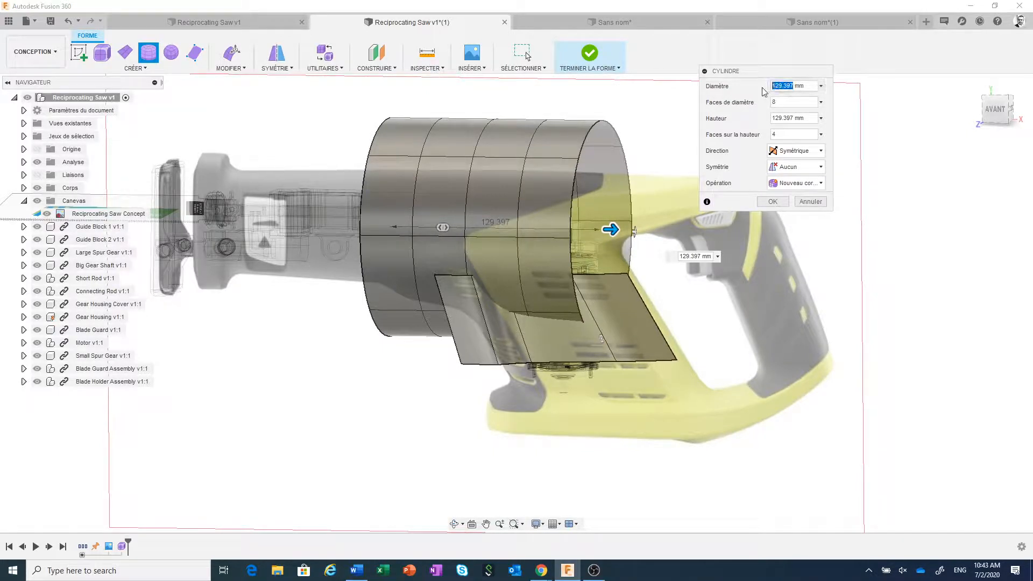
{"action": "type", "text": "50"}
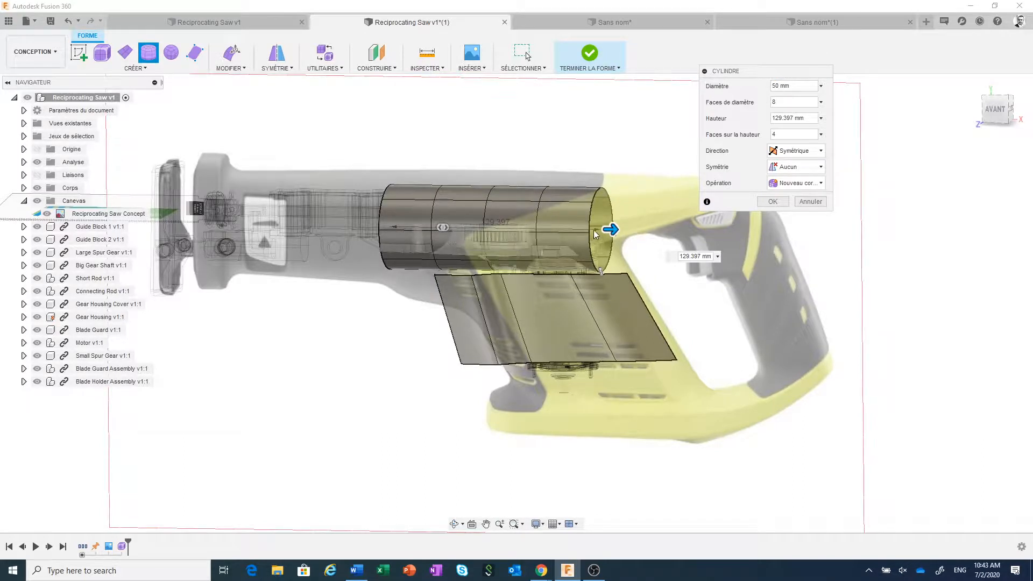
Step: Shorten the cylinder to a height of about 46 mm, reduce it to 2 faces along the height, and create it
{"action": "left_click_drag", "start_coordinate": [610, 229], "coordinate": [576, 219]}
{"action": "left_click", "coordinate": [995, 109]}
{"action": "left_click_drag", "start_coordinate": [578, 218], "coordinate": [586, 218]}
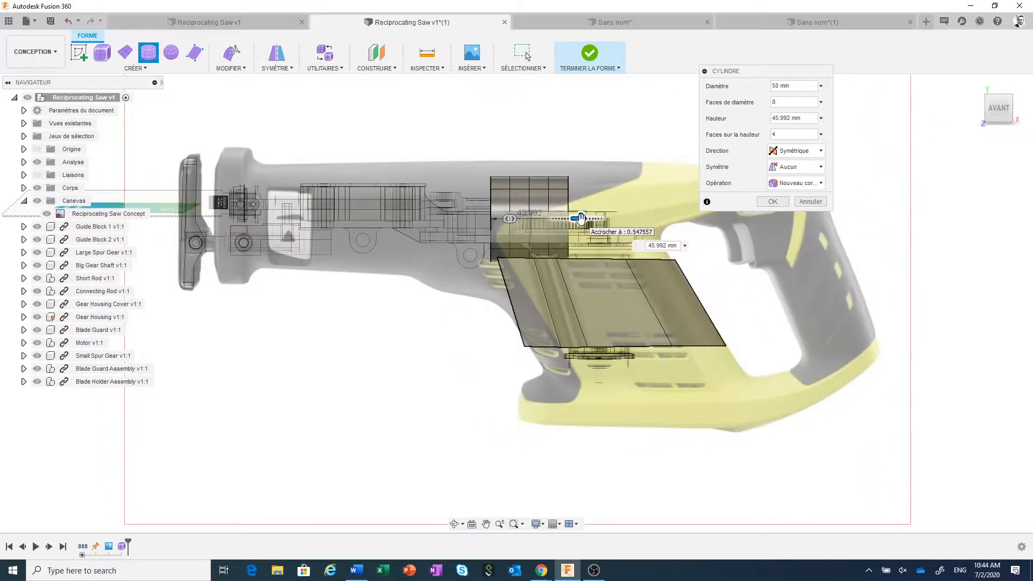
{"action": "scroll", "coordinate": [518, 234], "scroll_direction": "up", "scroll_amount": 5}
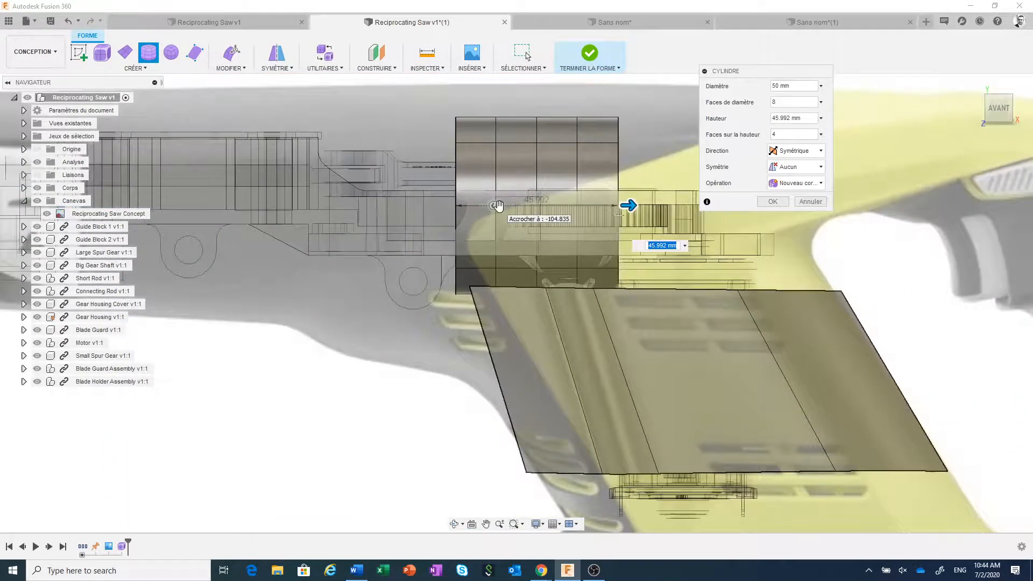
{"action": "left_click_drag", "start_coordinate": [498, 208], "coordinate": [466, 211]}
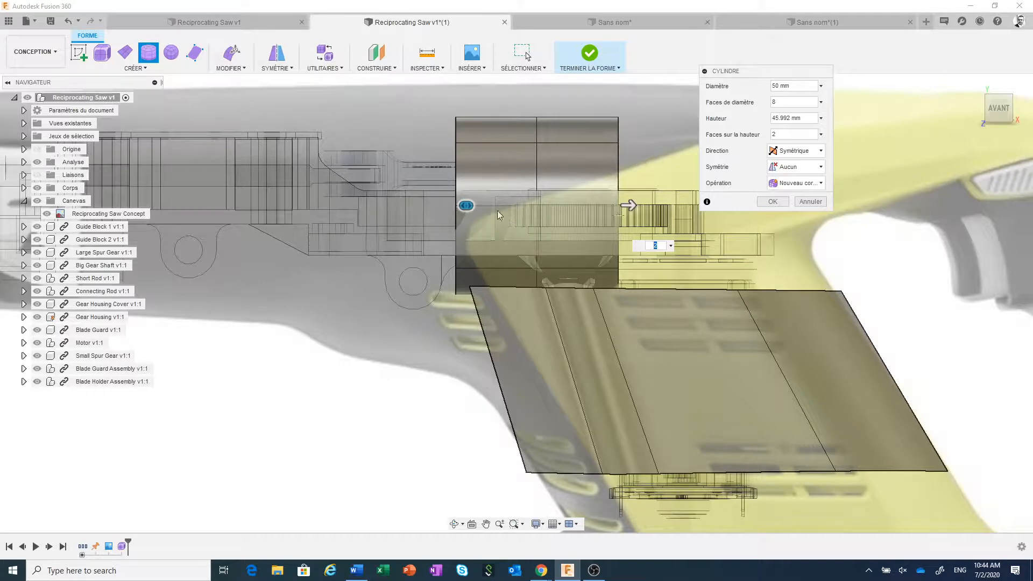
{"action": "scroll", "coordinate": [538, 234], "scroll_direction": "down", "scroll_amount": 3}
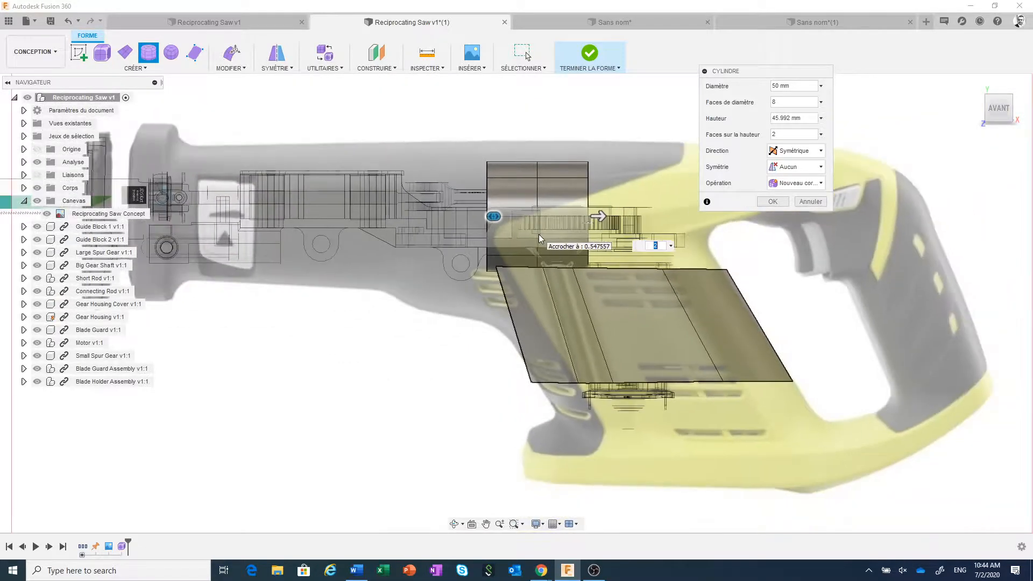
{"action": "left_click", "coordinate": [771, 202]}
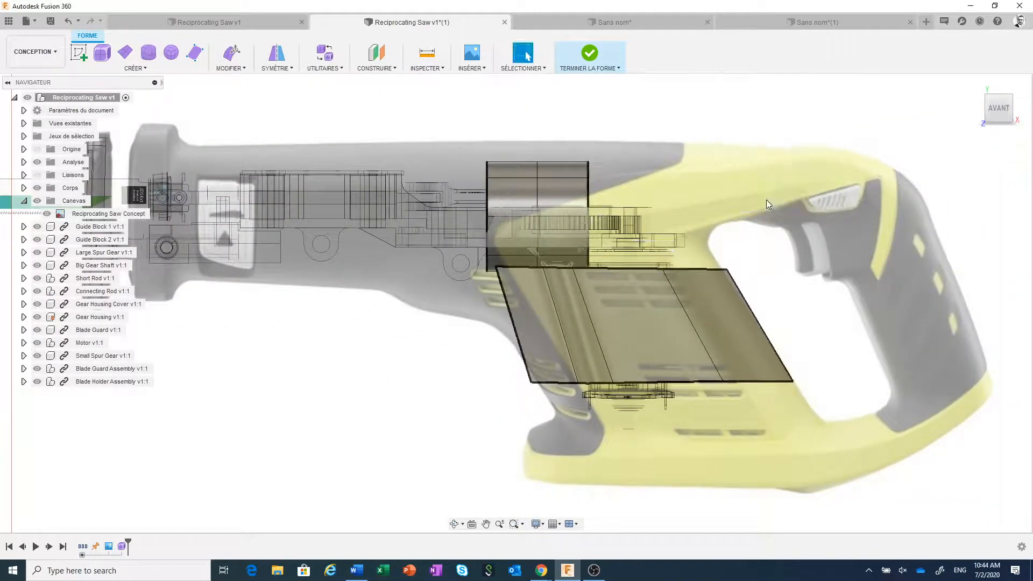
Step: Move the whole cylinder onto the photo's rear grip, tilt it to the grip's slant, and accept the edit
{"action": "left_click", "coordinate": [551, 193]}
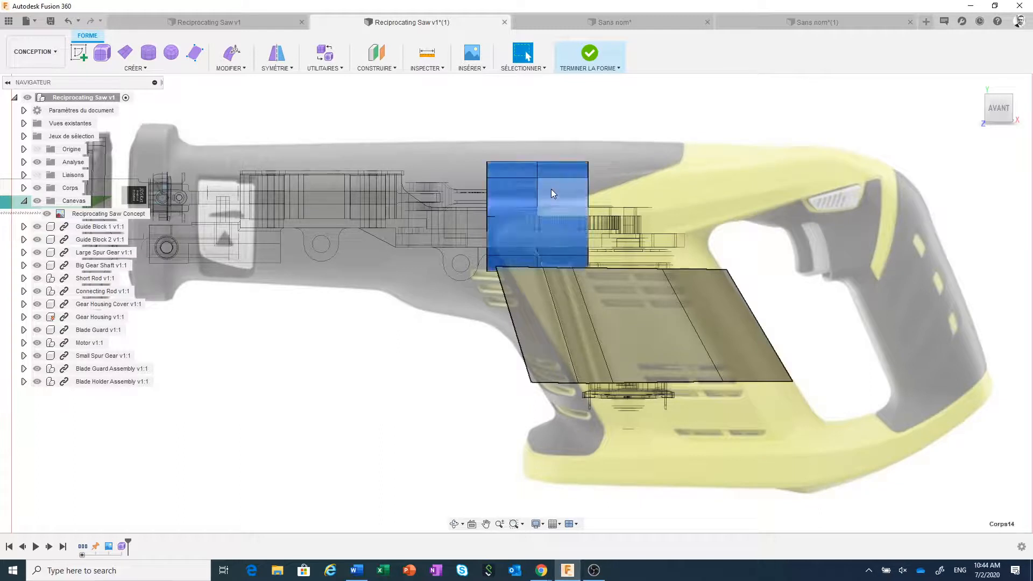
{"action": "right_click", "coordinate": [551, 192]}
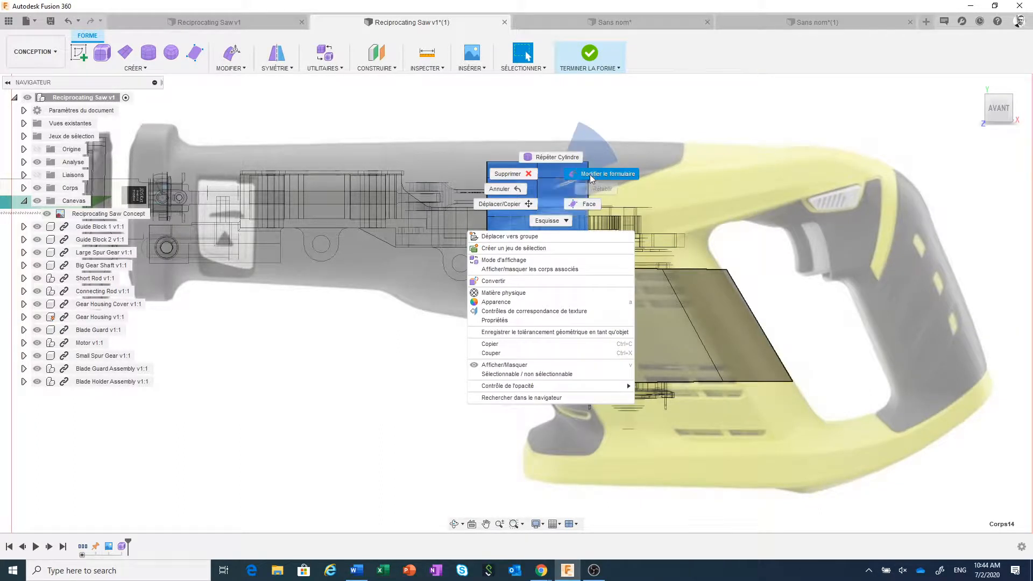
{"action": "left_click", "coordinate": [590, 181]}
{"action": "left_click_drag", "start_coordinate": [552, 202], "coordinate": [923, 302]}
{"action": "left_click_drag", "start_coordinate": [761, 72], "coordinate": [647, 88]}
{"action": "middle_click_drag", "start_coordinate": [817, 263], "coordinate": [717, 265]}
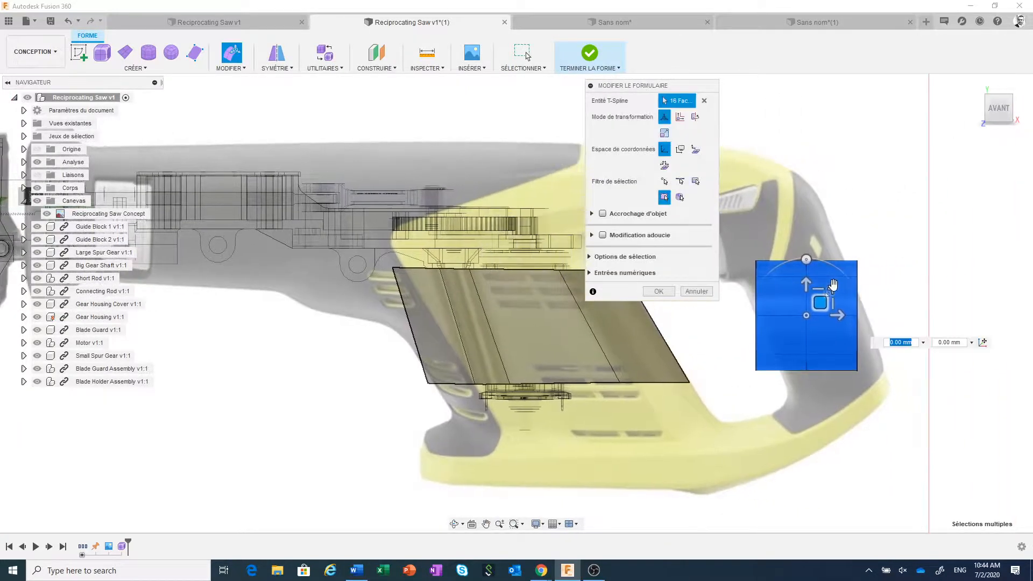
{"action": "left_click_drag", "start_coordinate": [806, 260], "coordinate": [825, 293]}
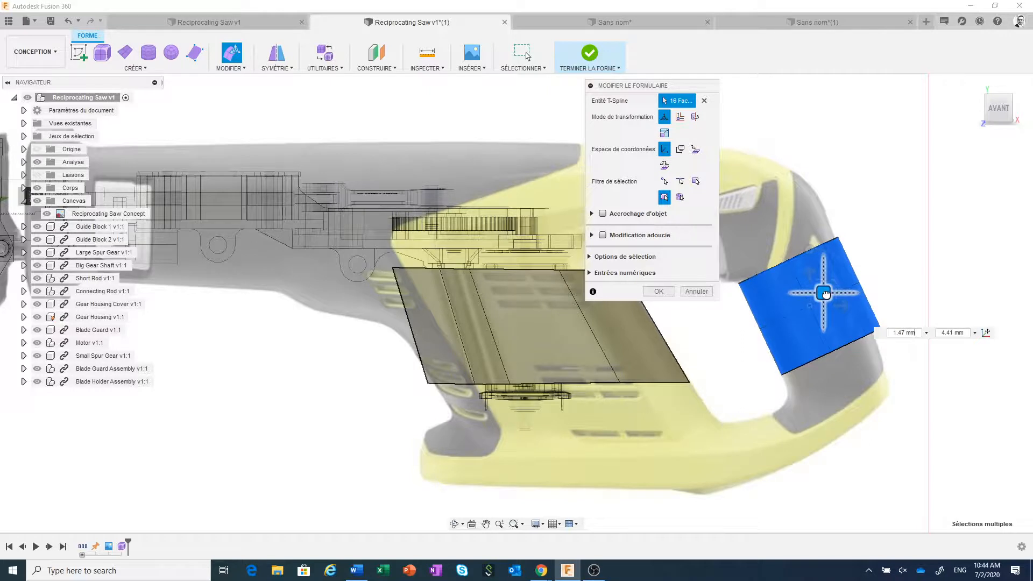
{"action": "left_click_drag", "start_coordinate": [825, 293], "coordinate": [823, 290]}
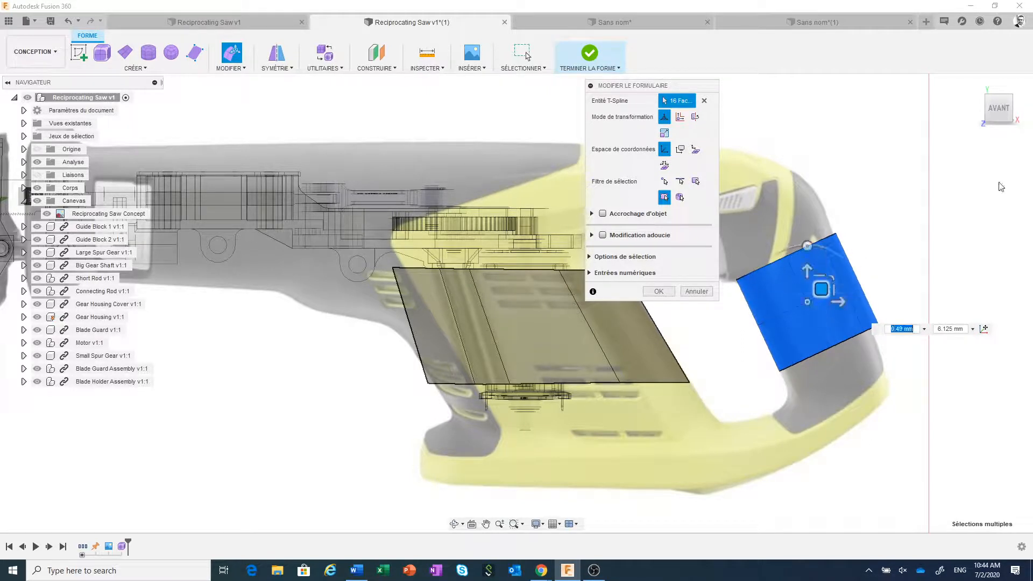
{"action": "left_click", "coordinate": [659, 291]}
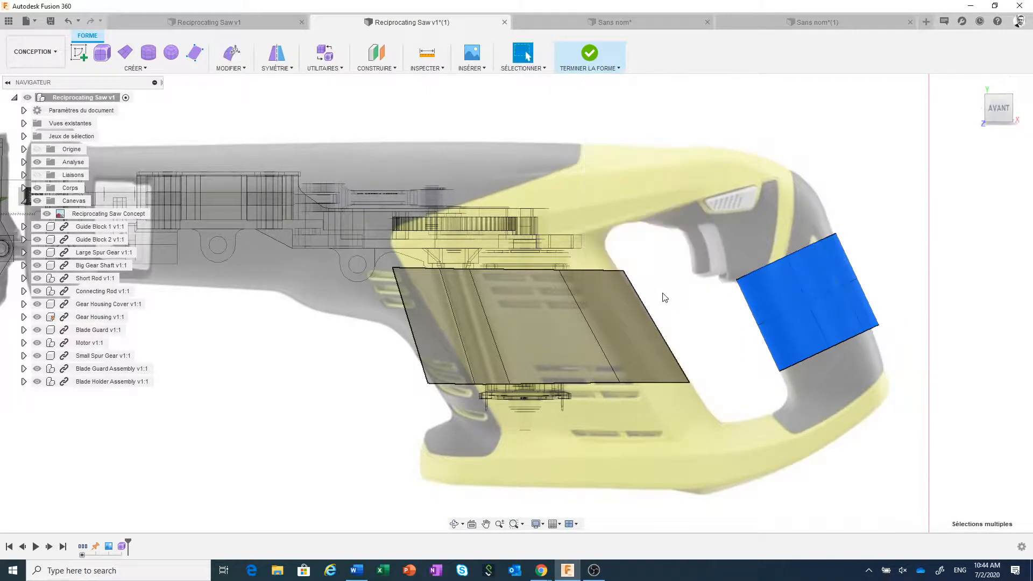
Step: From the right view, select the half of the grip cylinder on the side opposite the housing panel and delete it
{"action": "left_click", "coordinate": [1018, 113]}
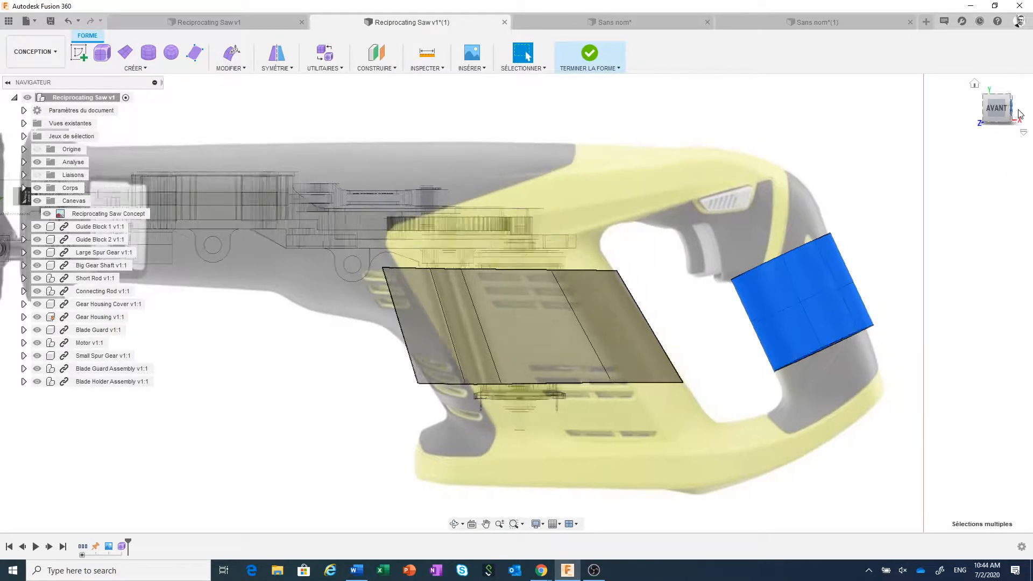
{"action": "scroll", "coordinate": [620, 343], "scroll_direction": "down", "scroll_amount": 2}
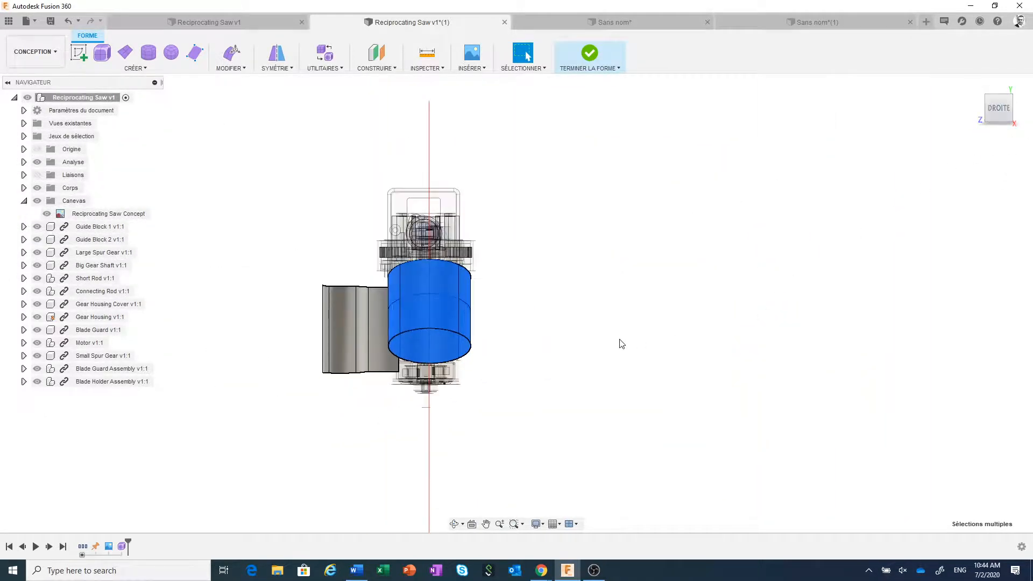
{"action": "left_click", "coordinate": [615, 331]}
{"action": "scroll", "coordinate": [569, 328], "scroll_direction": "down", "scroll_amount": 1}
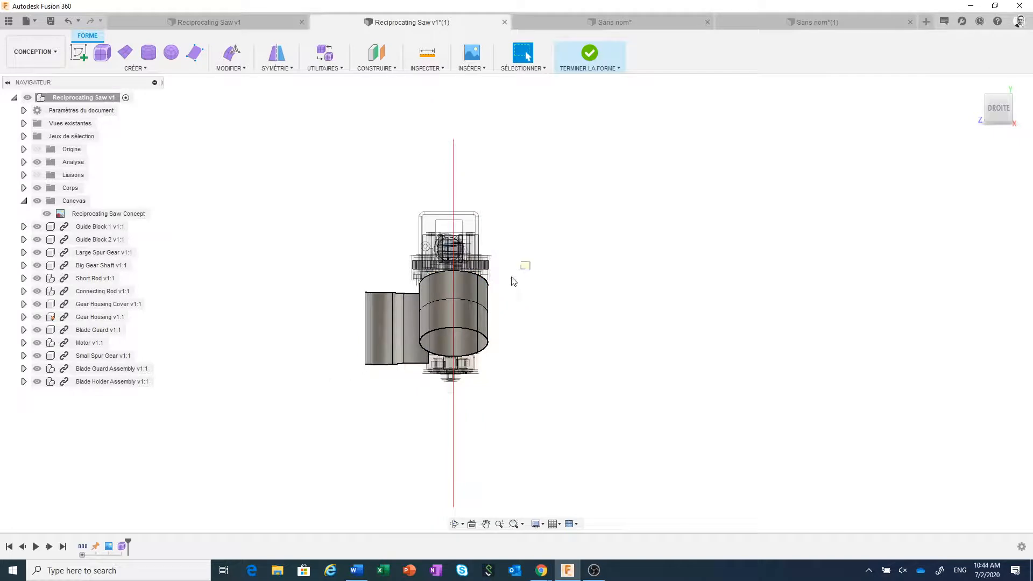
{"action": "left_click_drag", "start_coordinate": [525, 265], "coordinate": [471, 382]}
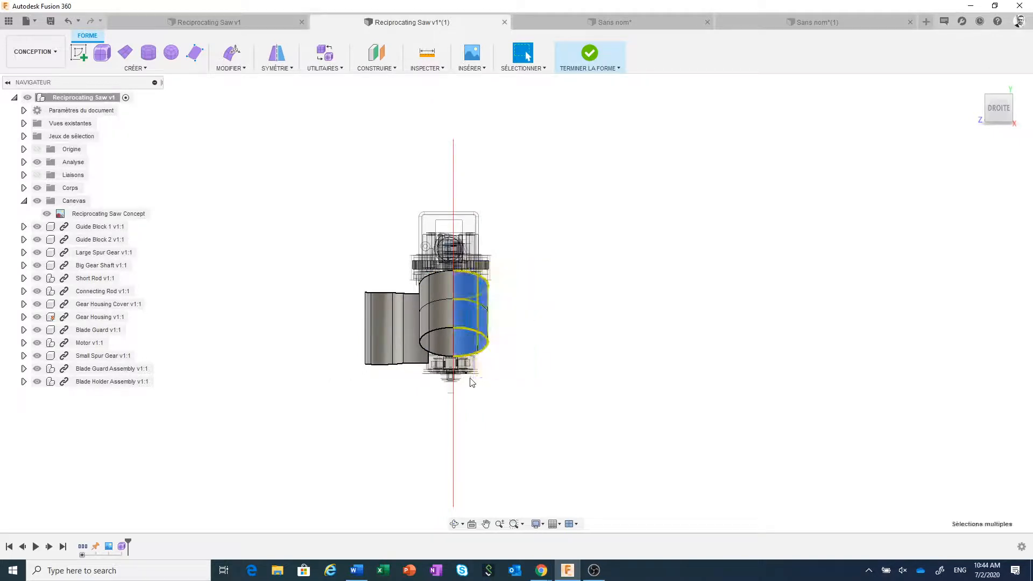
{"action": "right_click", "coordinate": [555, 356]}
{"action": "left_click", "coordinate": [527, 336]}
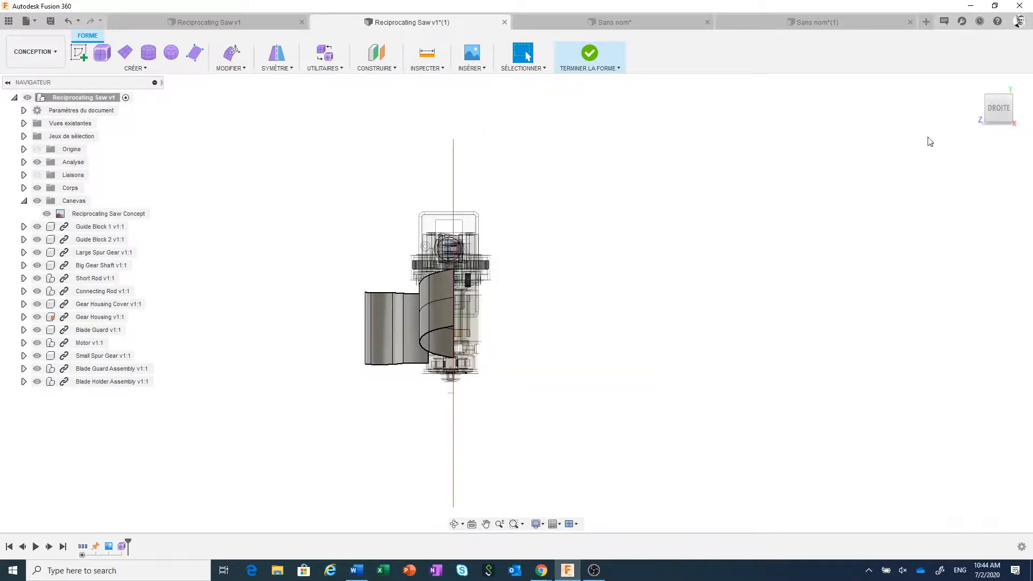
Step: From the front, shift the grip's whole lower edge loop about 2.4 mm rearward and 5.3 mm down
{"action": "left_click", "coordinate": [978, 109]}
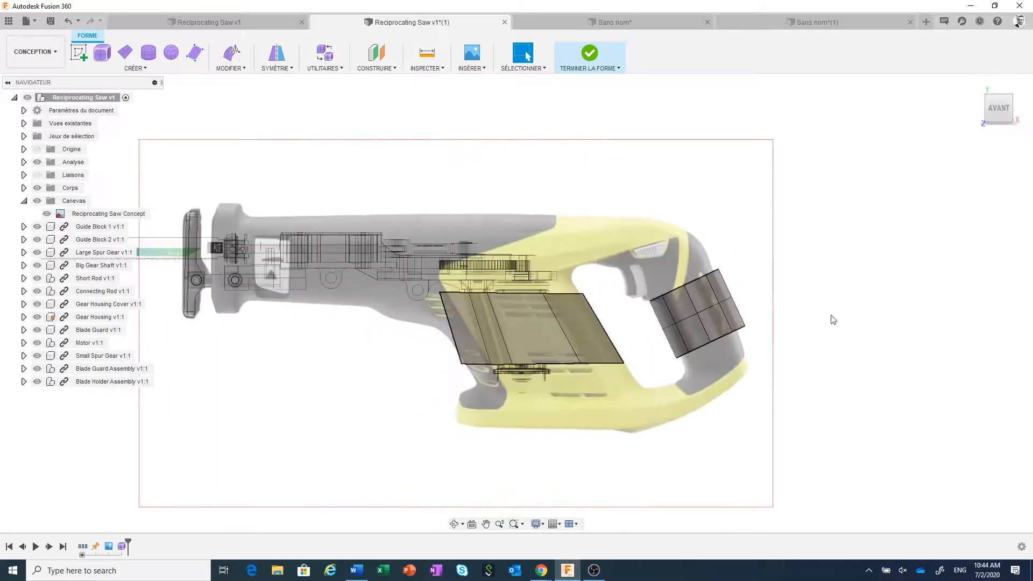
{"action": "scroll", "coordinate": [666, 387], "scroll_direction": "up", "scroll_amount": 5}
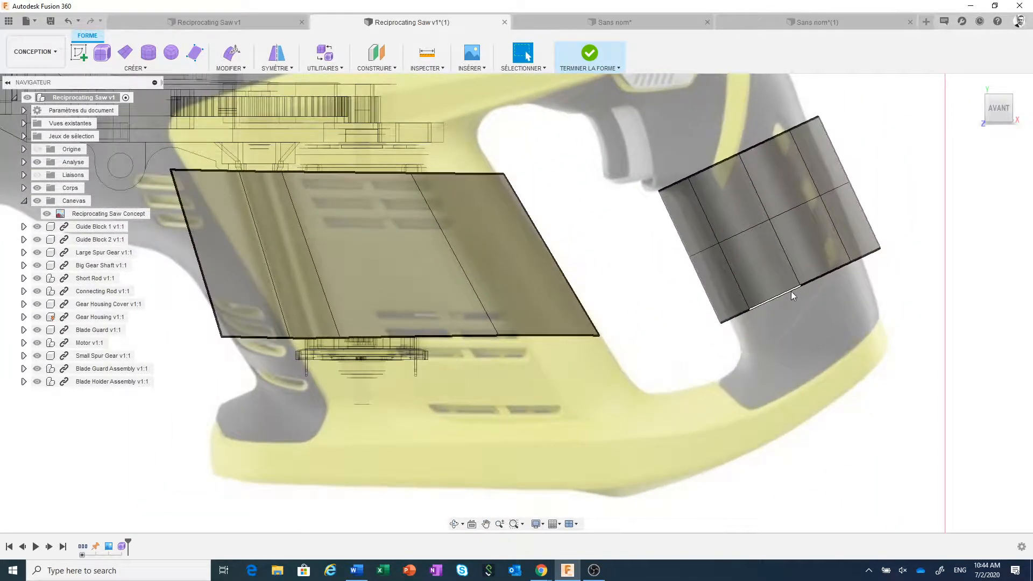
{"action": "double_click", "coordinate": [790, 292]}
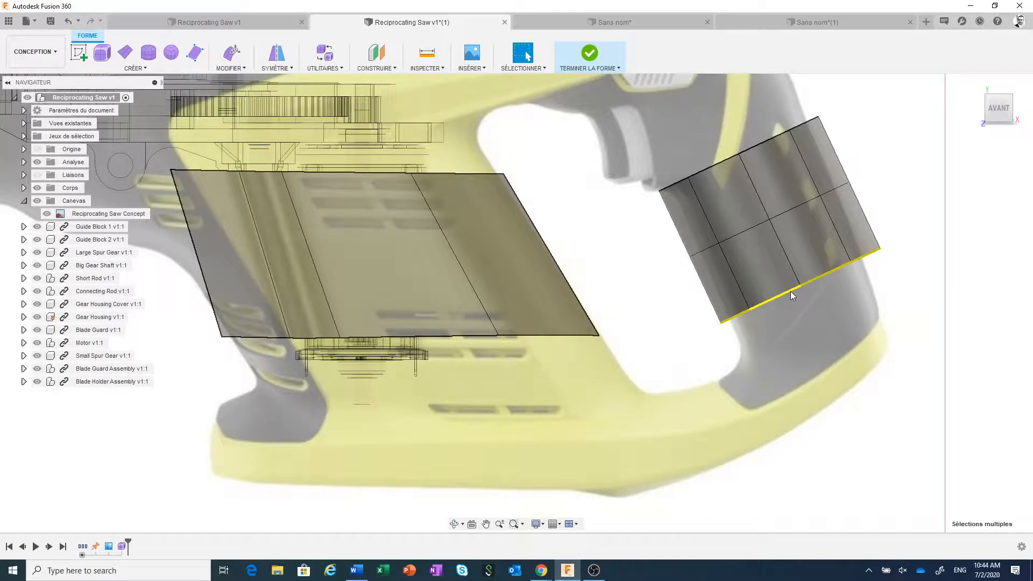
{"action": "right_click", "coordinate": [789, 292]}
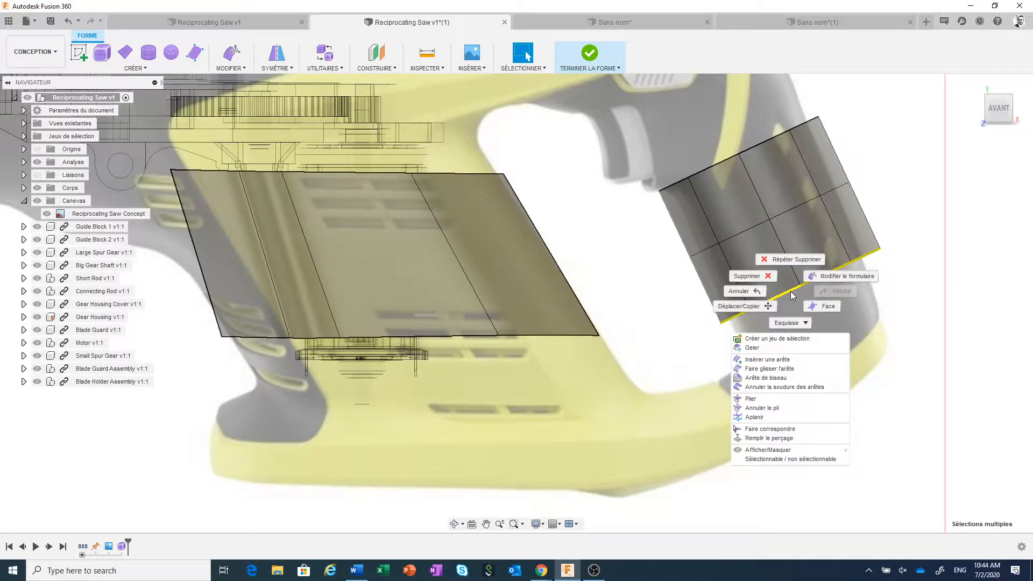
{"action": "left_click", "coordinate": [823, 275]}
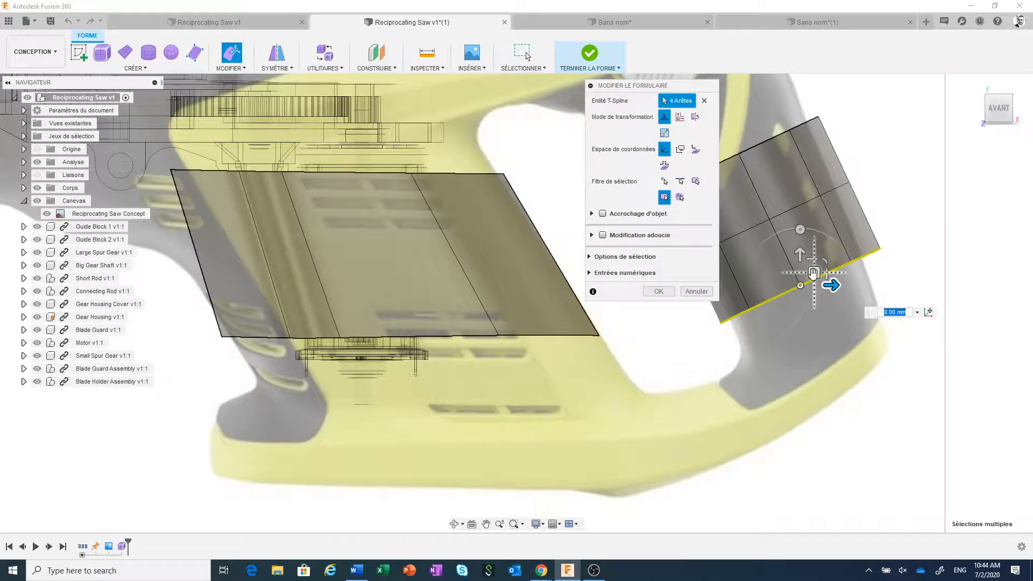
{"action": "left_click_drag", "start_coordinate": [812, 273], "coordinate": [820, 290]}
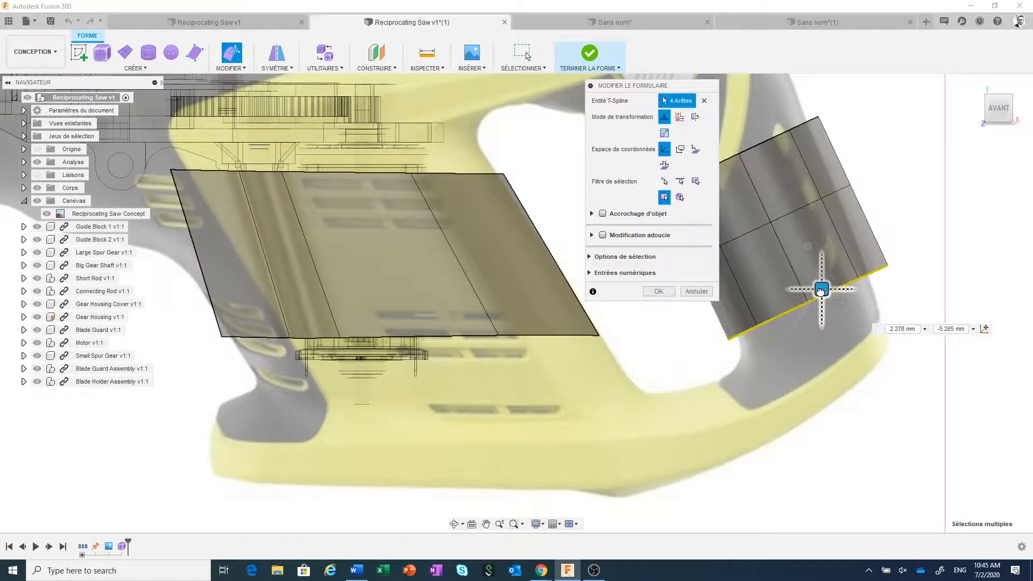
Step: Extrude the grip's two front lower edges into new faces, about 8.8 mm down and 0.7 mm rearward
{"action": "left_click", "coordinate": [784, 316]}
{"action": "left_click", "coordinate": [743, 337], "text": "shift"}
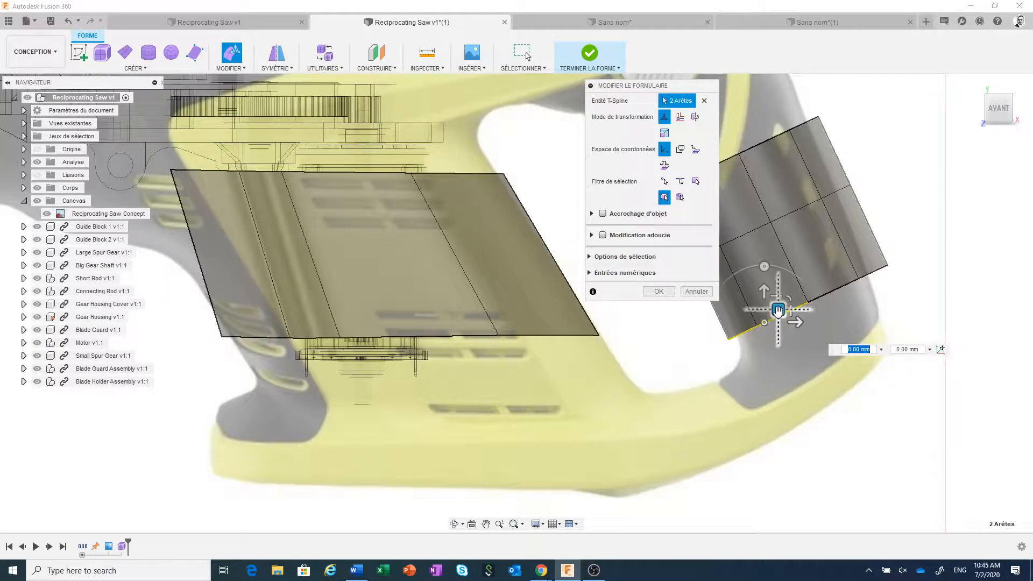
{"action": "left_click_drag", "start_coordinate": [778, 310], "coordinate": [780, 338]}
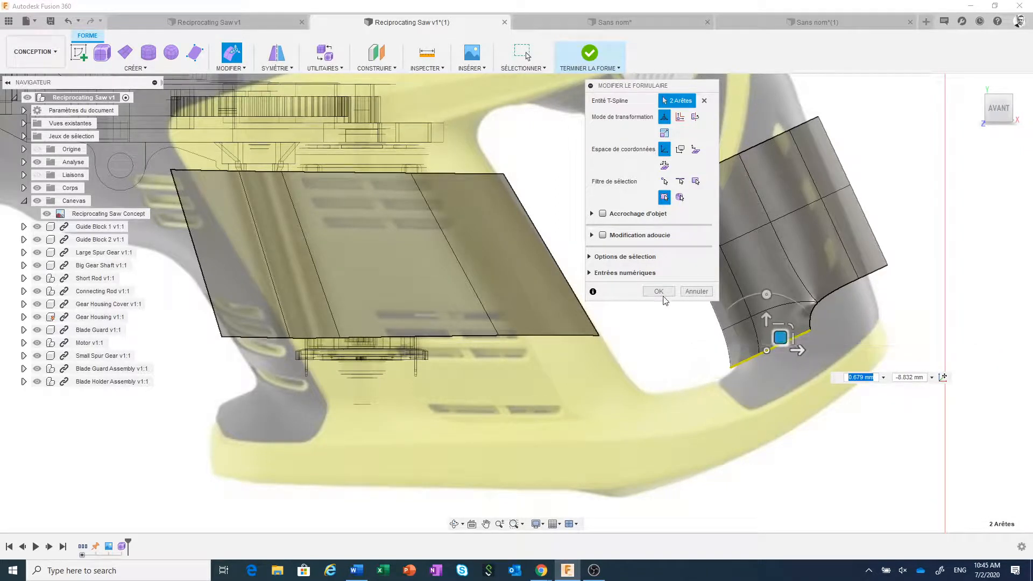
Step: Extrude the housing panel's bottom edges down and rearward into a new row of faces, and accept the form edit
{"action": "double_click", "coordinate": [520, 335]}
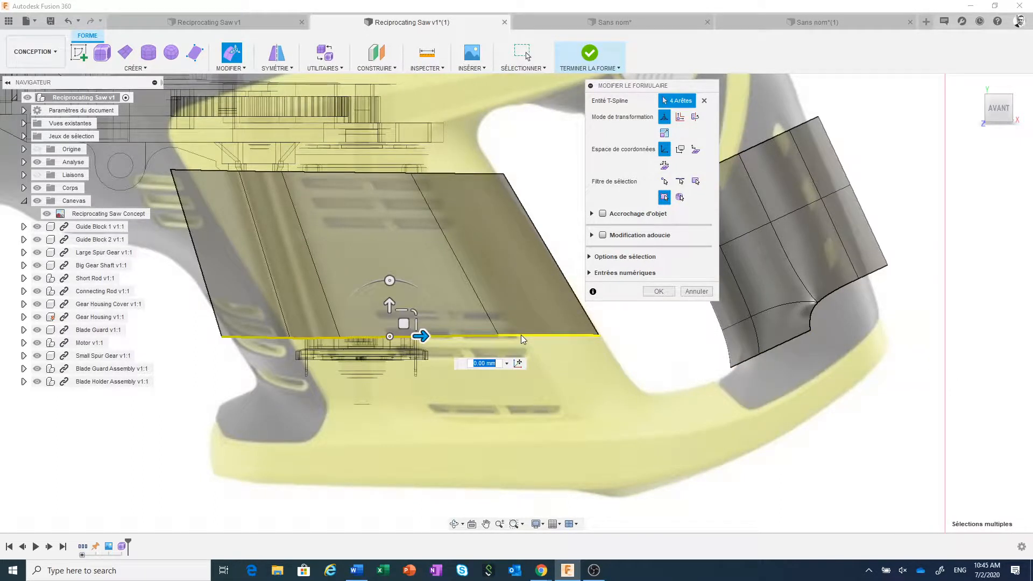
{"action": "left_click_drag", "start_coordinate": [404, 323], "coordinate": [436, 369]}
{"action": "left_click", "coordinate": [658, 291]}
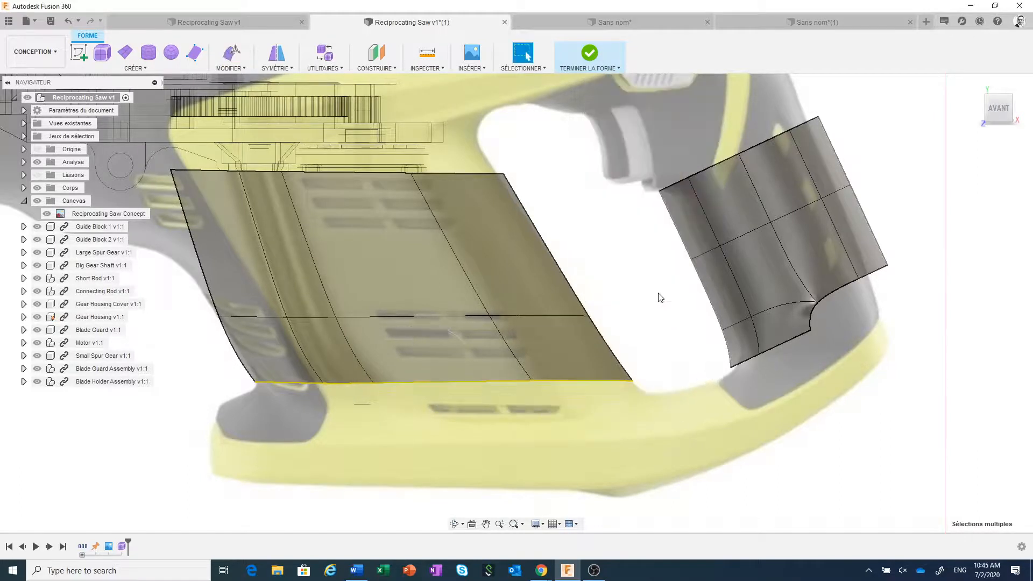
Step: Insert a single edge beside the rear edge of the housing panel's bottom row, at location 0.505 with simple insertion
{"action": "scroll", "coordinate": [663, 355], "scroll_direction": "up", "scroll_amount": 3}
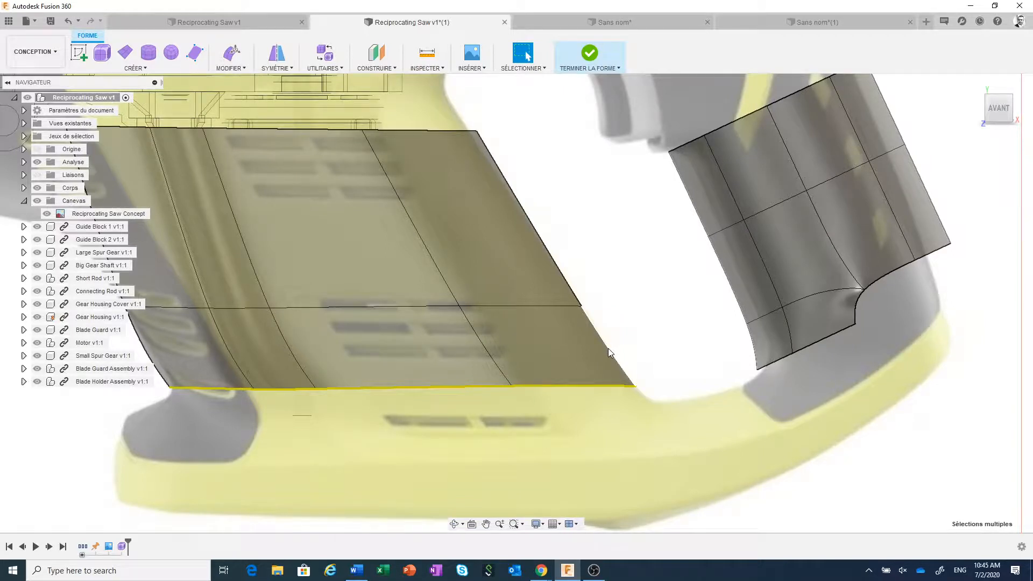
{"action": "left_click", "coordinate": [608, 348]}
{"action": "right_click", "coordinate": [608, 348]}
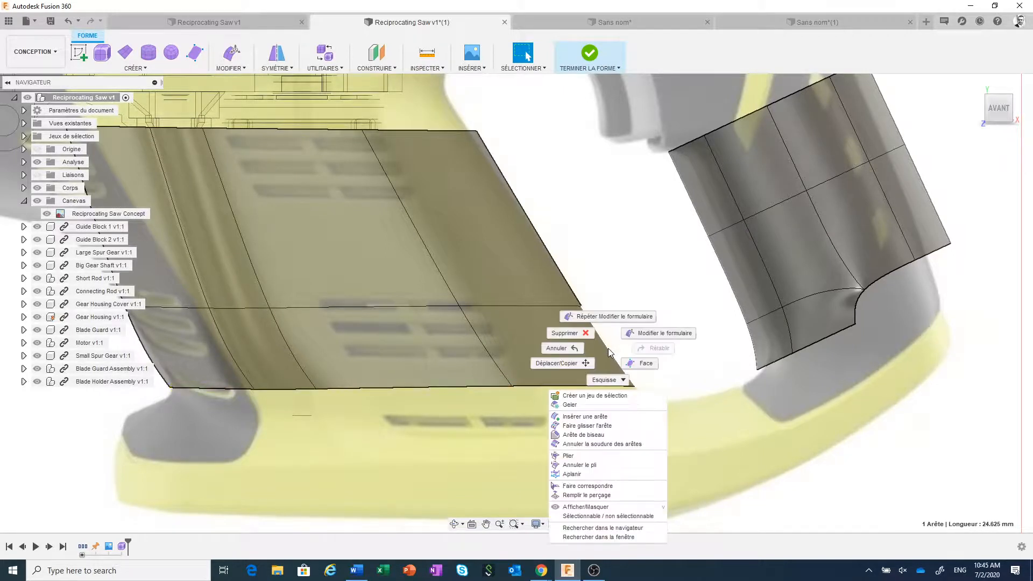
{"action": "left_click", "coordinate": [586, 417]}
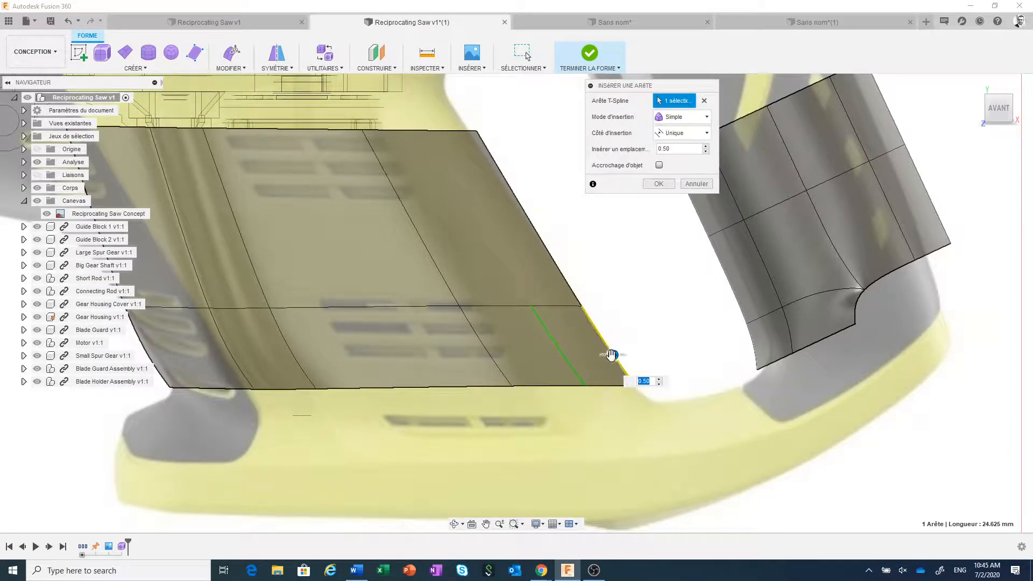
{"action": "left_click_drag", "start_coordinate": [613, 354], "coordinate": [611, 356]}
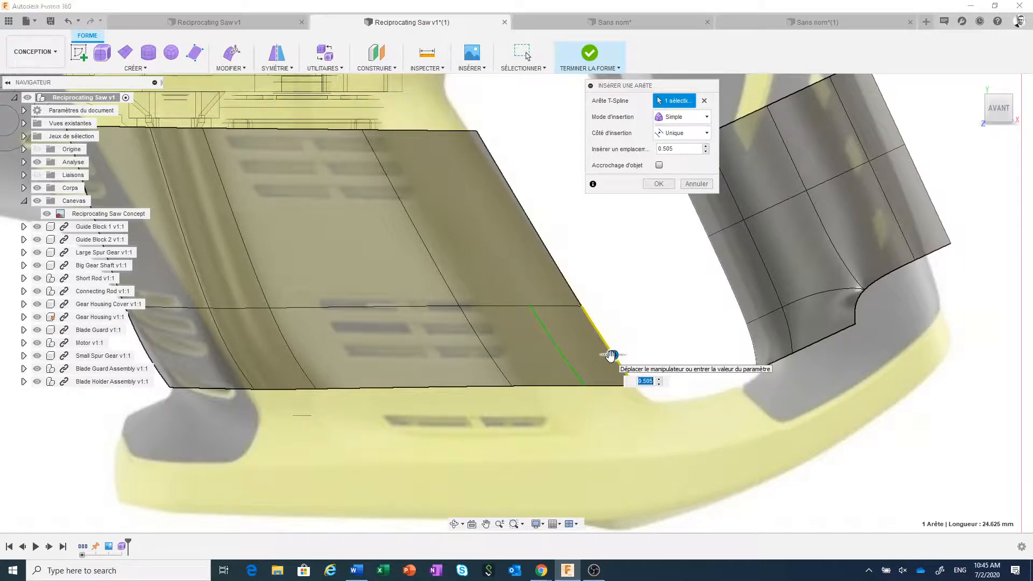
{"action": "left_click", "coordinate": [659, 184]}
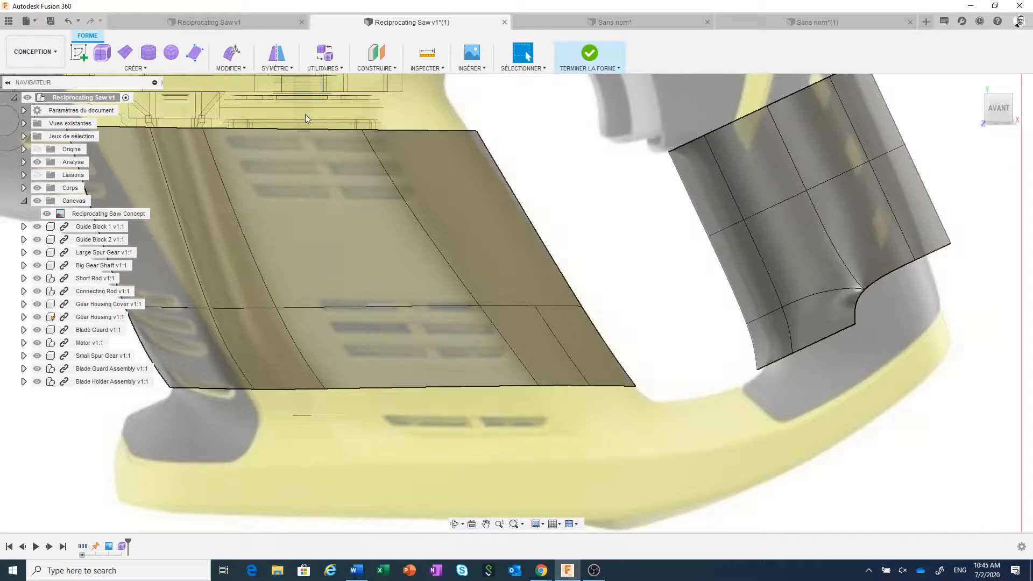
Step: Bridge the housing panel's two rearmost bottom edges to the grip's two extended lower edges, with preview on and 2 faces
{"action": "left_click", "coordinate": [228, 68]}
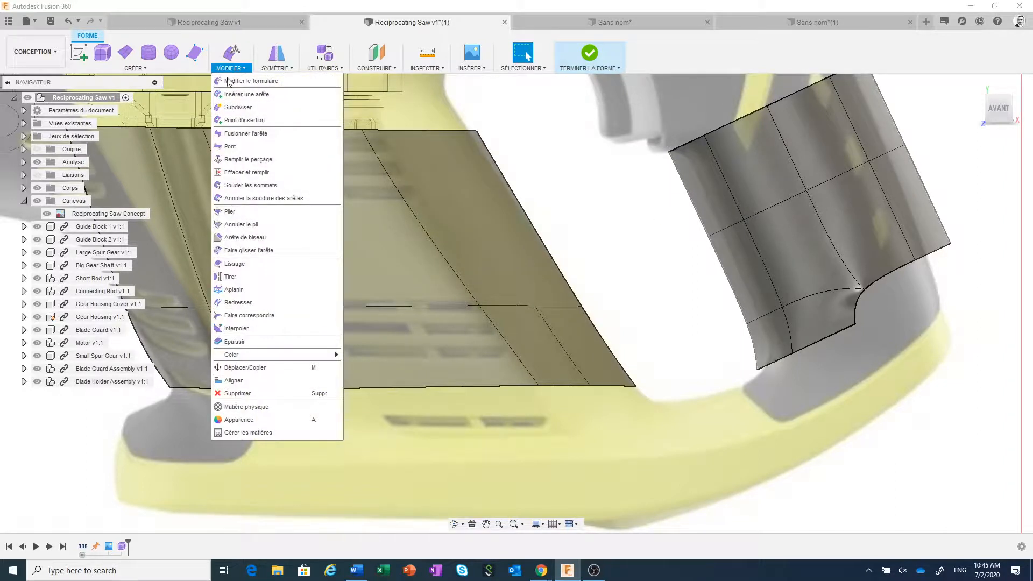
{"action": "left_click", "coordinate": [230, 148]}
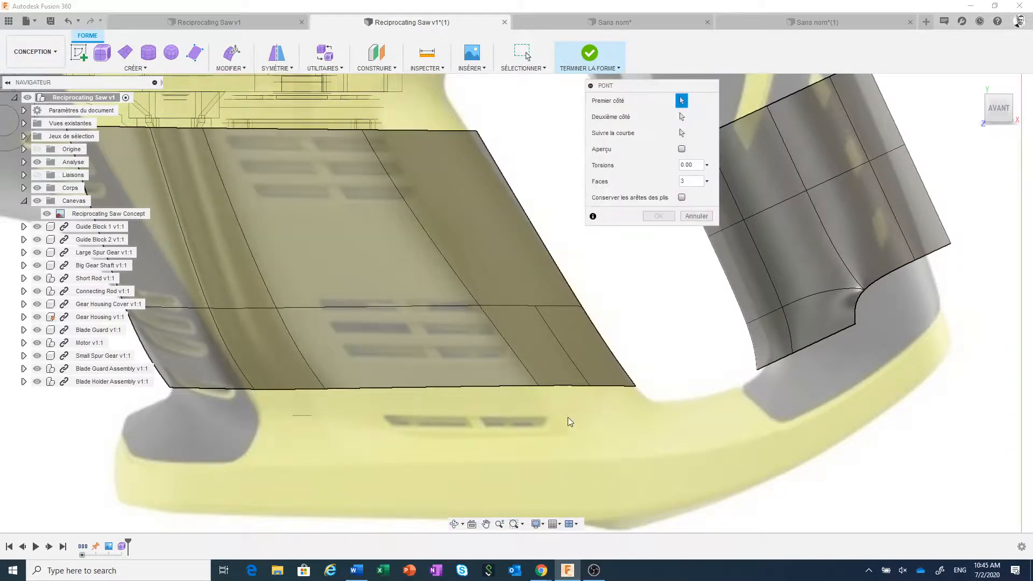
{"action": "scroll", "coordinate": [567, 418], "scroll_direction": "up", "scroll_amount": 2}
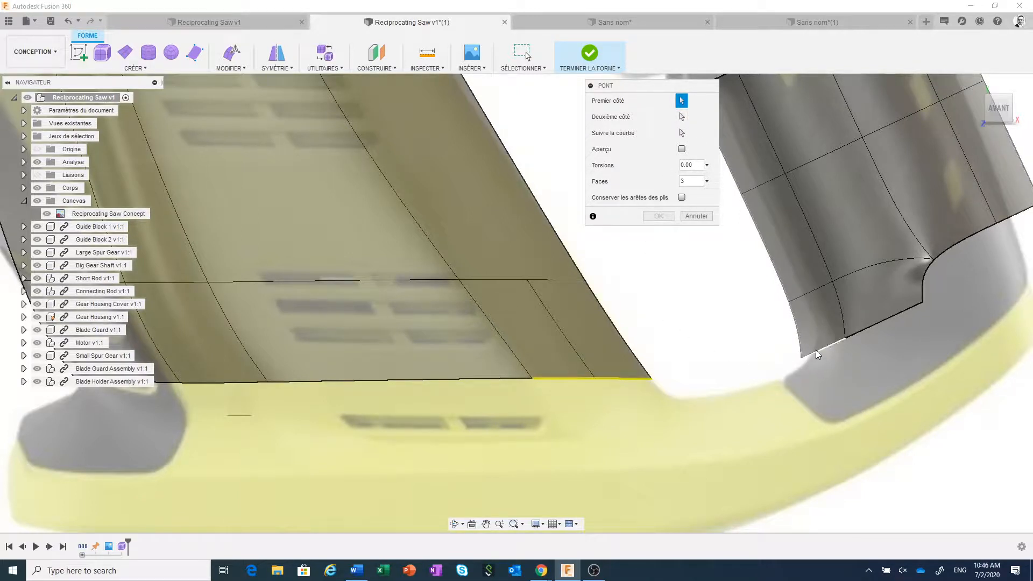
{"action": "left_click", "coordinate": [876, 324]}
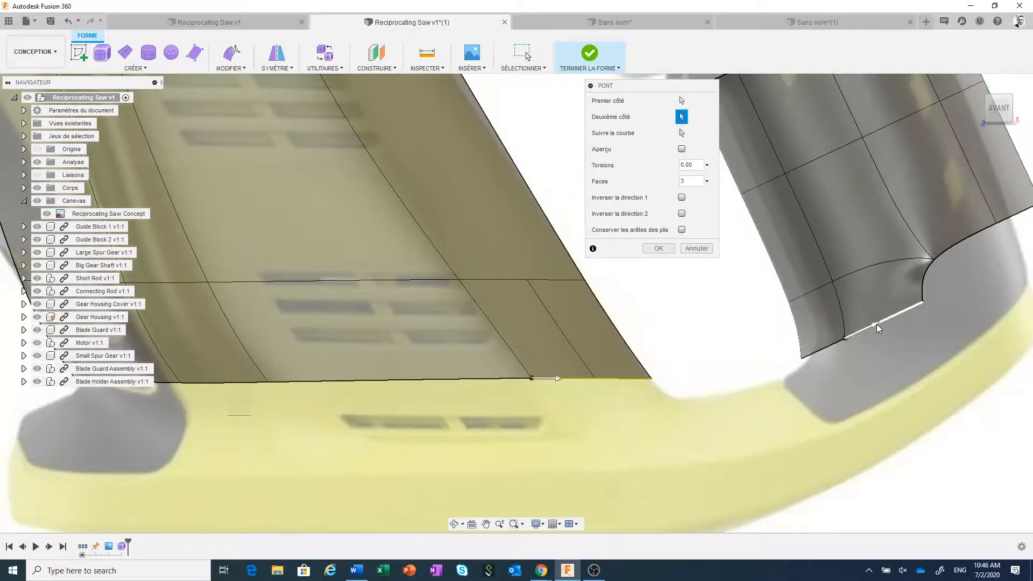
{"action": "left_click", "coordinate": [824, 348]}
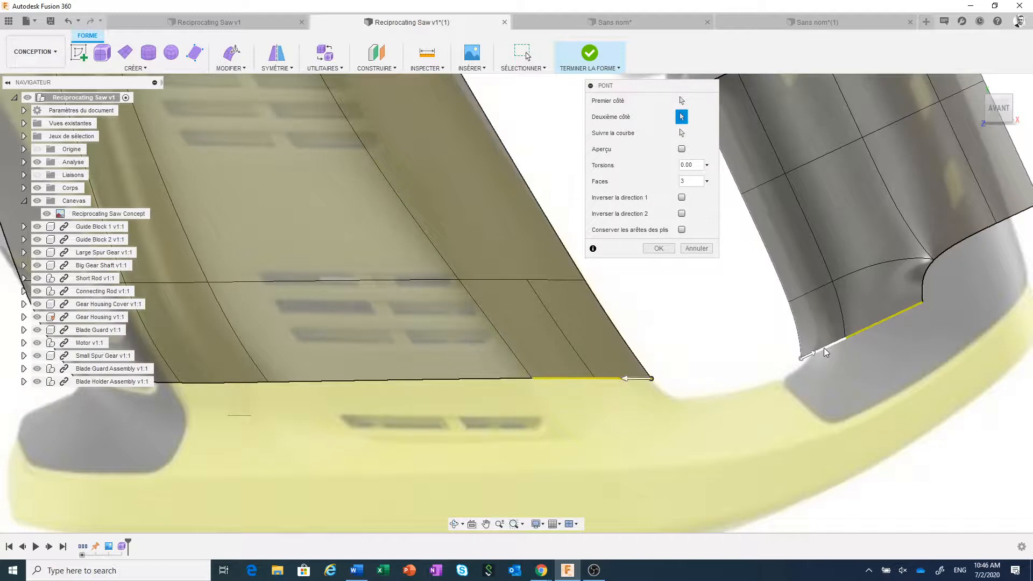
{"action": "left_click", "coordinate": [682, 150]}
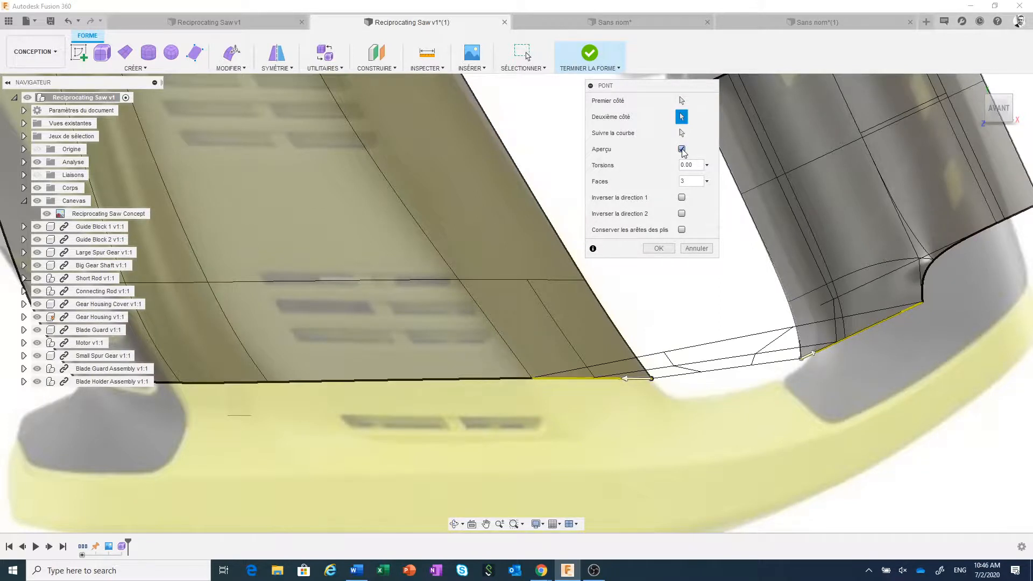
{"action": "left_click", "coordinate": [681, 181]}
{"action": "type", "text": "2"}
{"action": "left_click", "coordinate": [657, 250]}
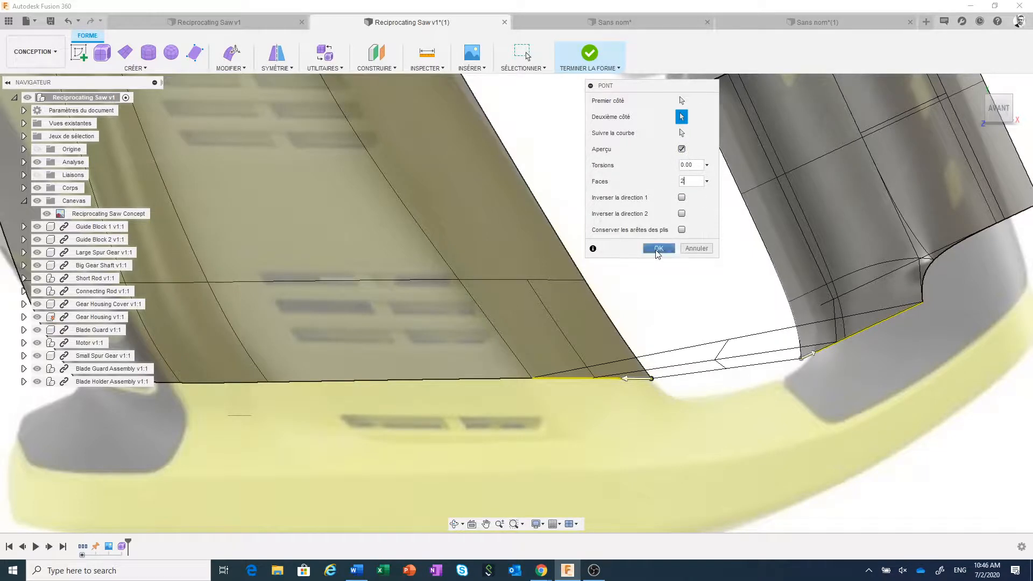
Step: Extrude the continuous bottom edge loop of housing, bridge and grip about 36.1 mm down and 5.7 mm rearward over the photo's base
{"action": "scroll", "coordinate": [656, 254], "scroll_direction": "down", "scroll_amount": 5}
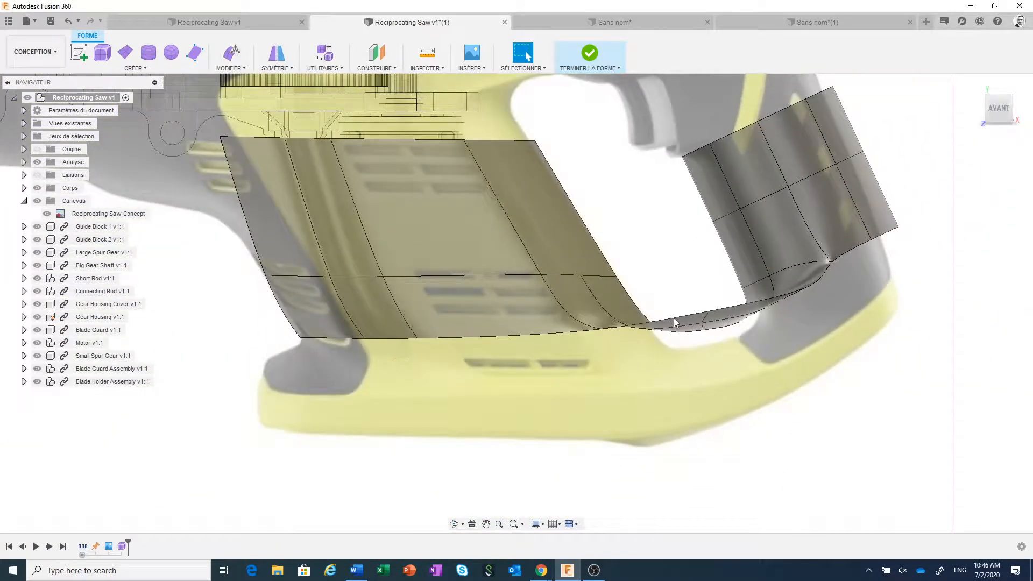
{"action": "double_click", "coordinate": [675, 318]}
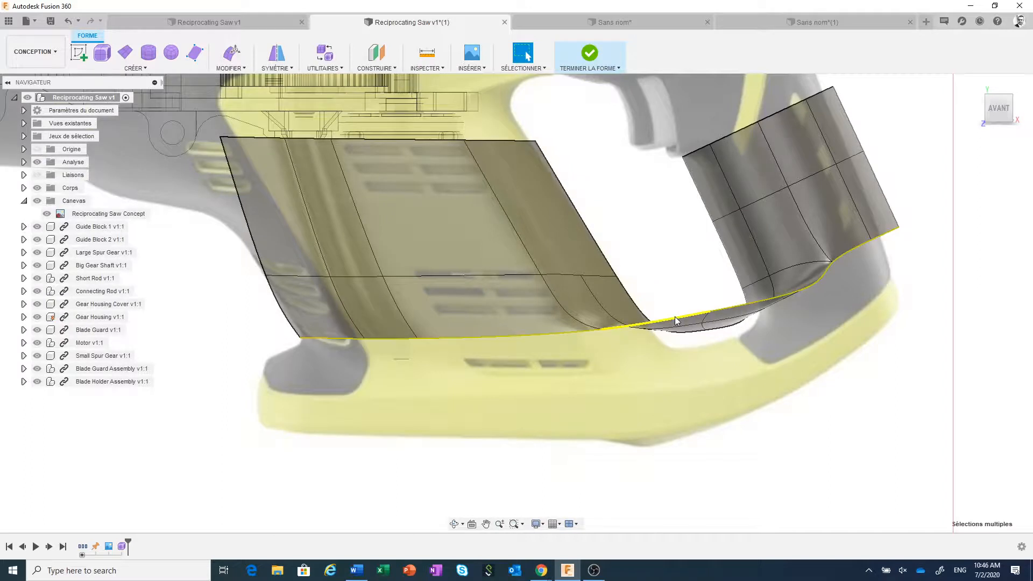
{"action": "right_click", "coordinate": [676, 320]}
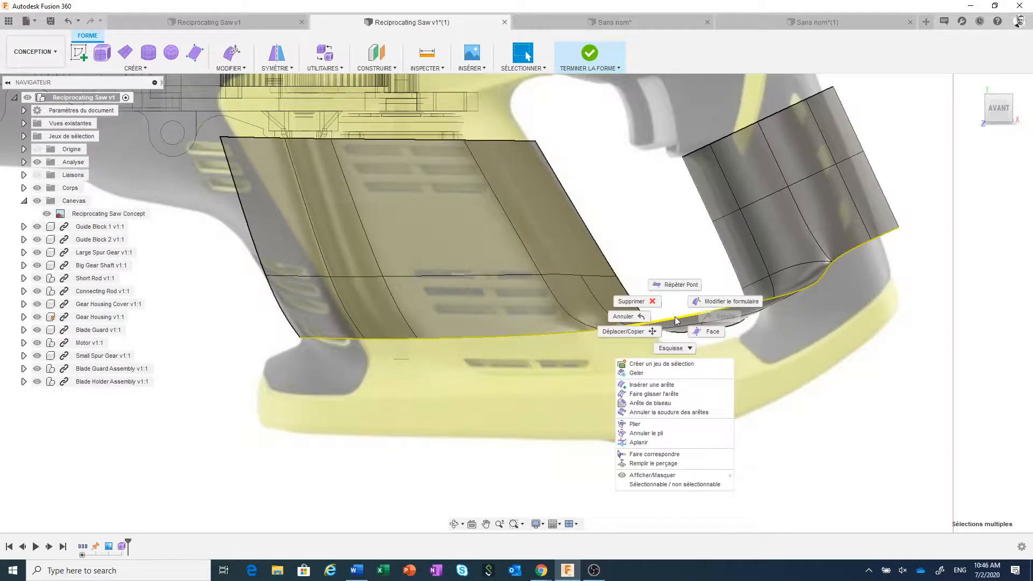
{"action": "left_click", "coordinate": [726, 302]}
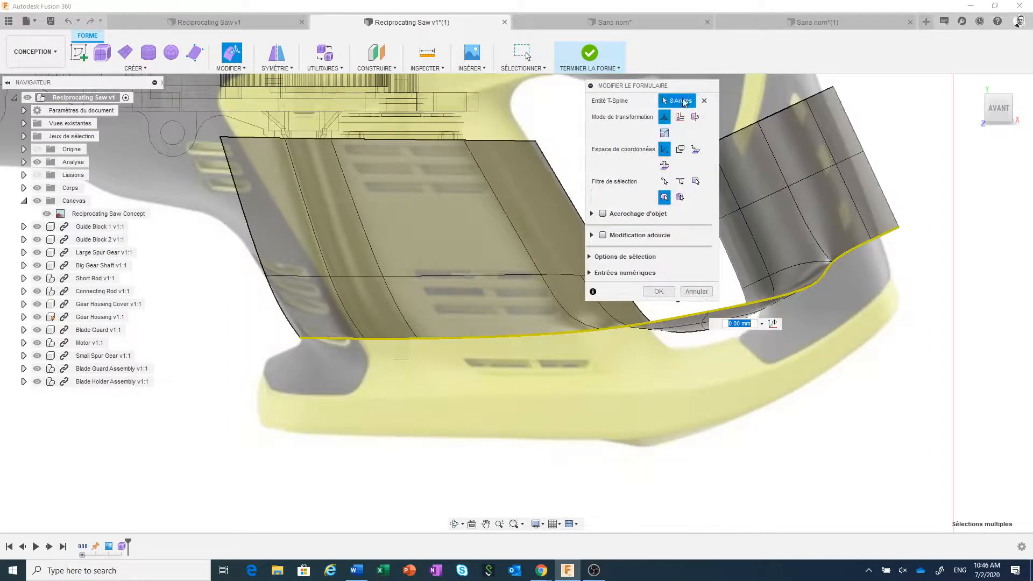
{"action": "left_click_drag", "start_coordinate": [667, 86], "coordinate": [209, 166]}
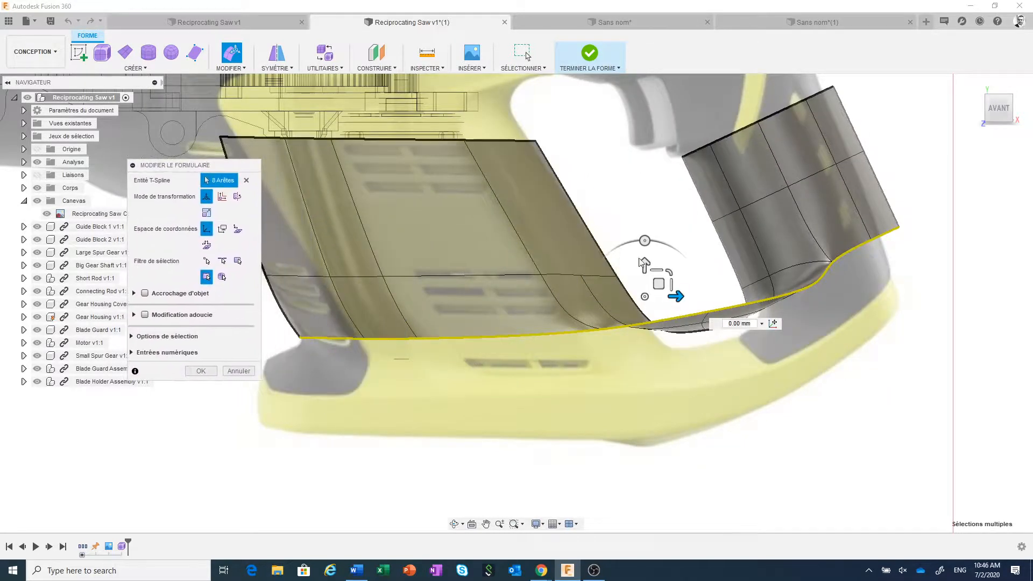
{"action": "left_click_drag", "start_coordinate": [658, 283], "coordinate": [675, 391]}
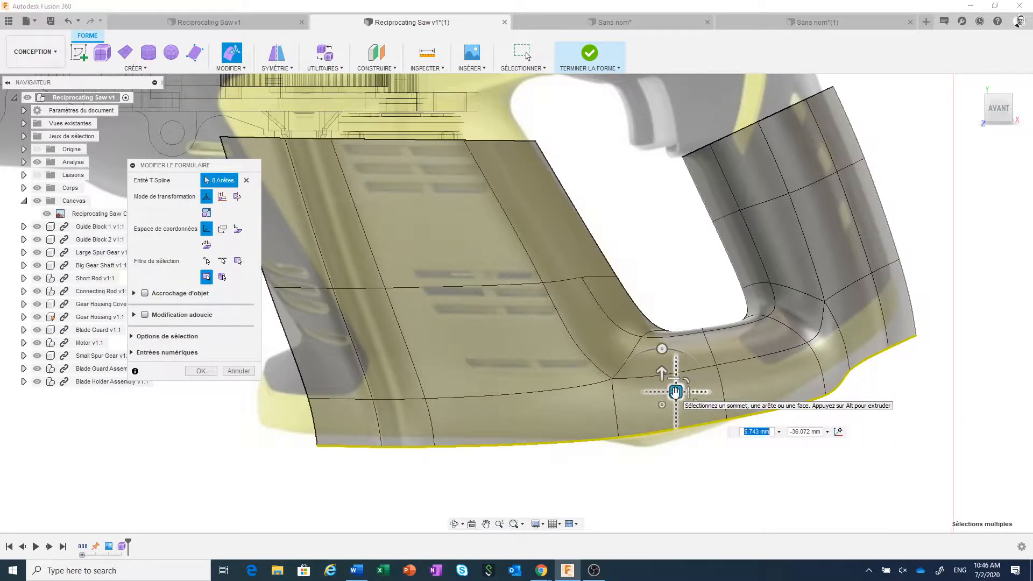
{"action": "scroll", "coordinate": [445, 482], "scroll_direction": "up", "scroll_amount": 2}
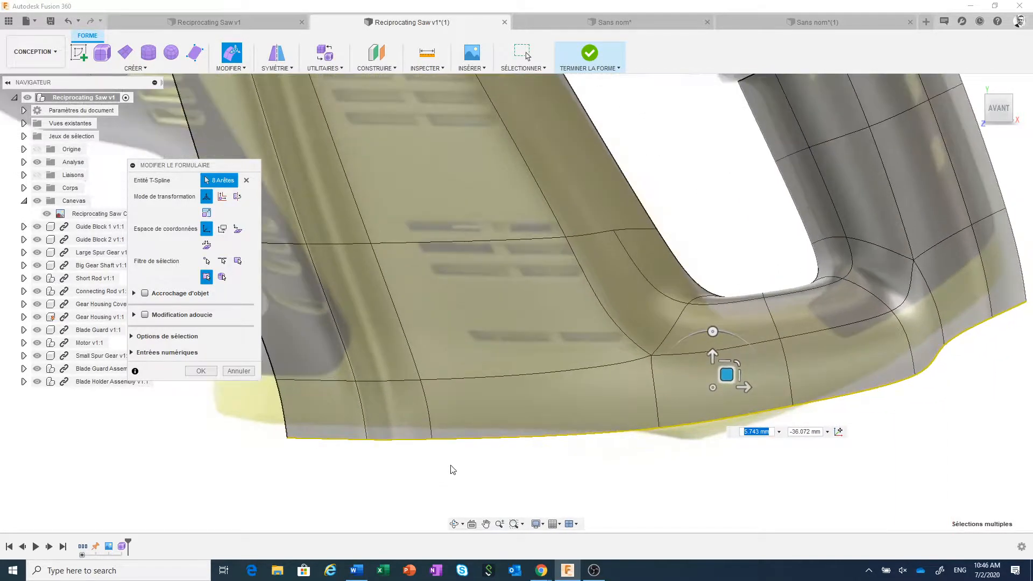
{"action": "scroll", "coordinate": [449, 471], "scroll_direction": "down", "scroll_amount": 2}
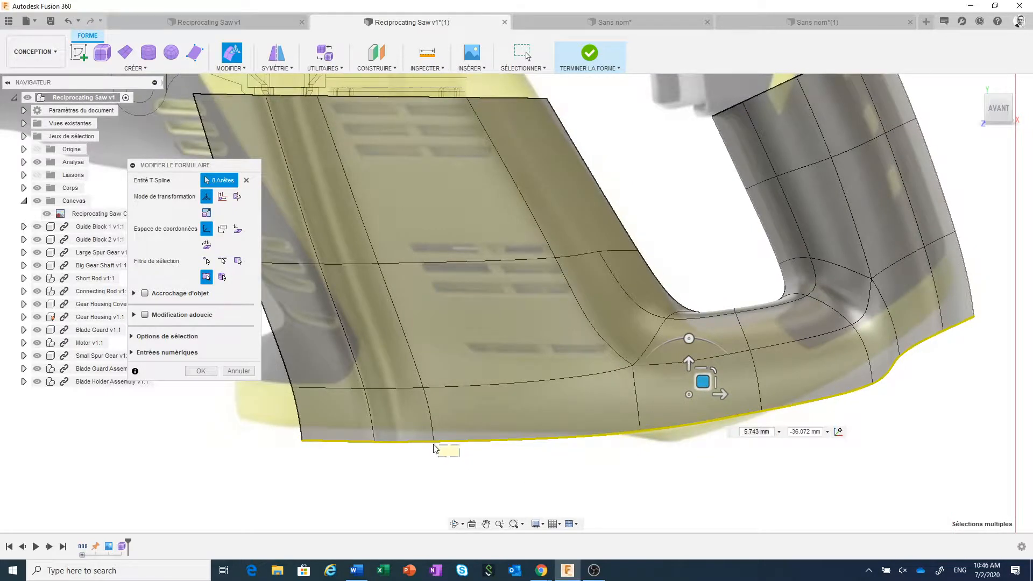
Step: Raise the three front bottom edges of the housing about 1.8 mm to follow the photo's base
{"action": "left_click_drag", "start_coordinate": [460, 458], "coordinate": [293, 442]}
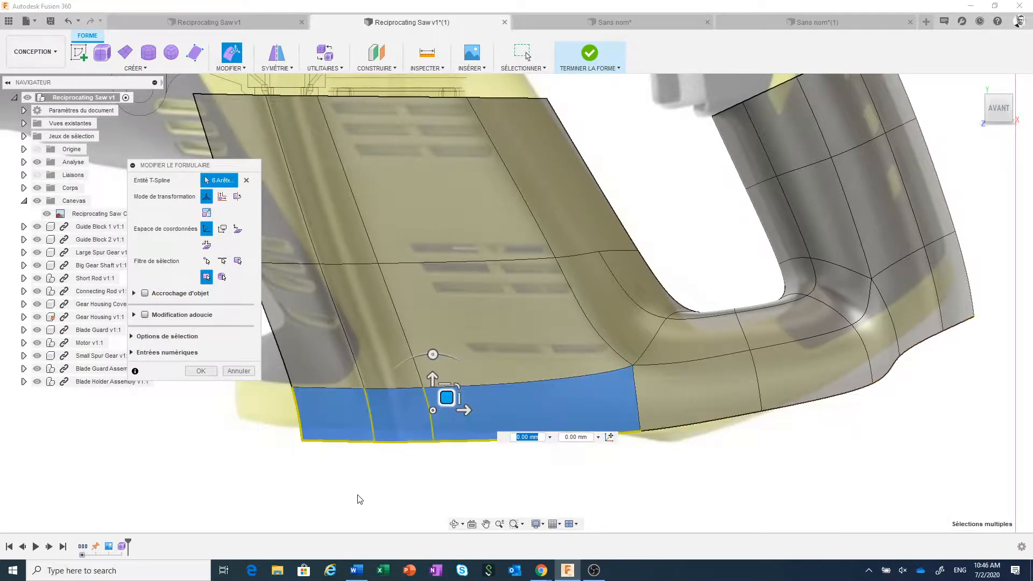
{"action": "left_click", "coordinate": [376, 476]}
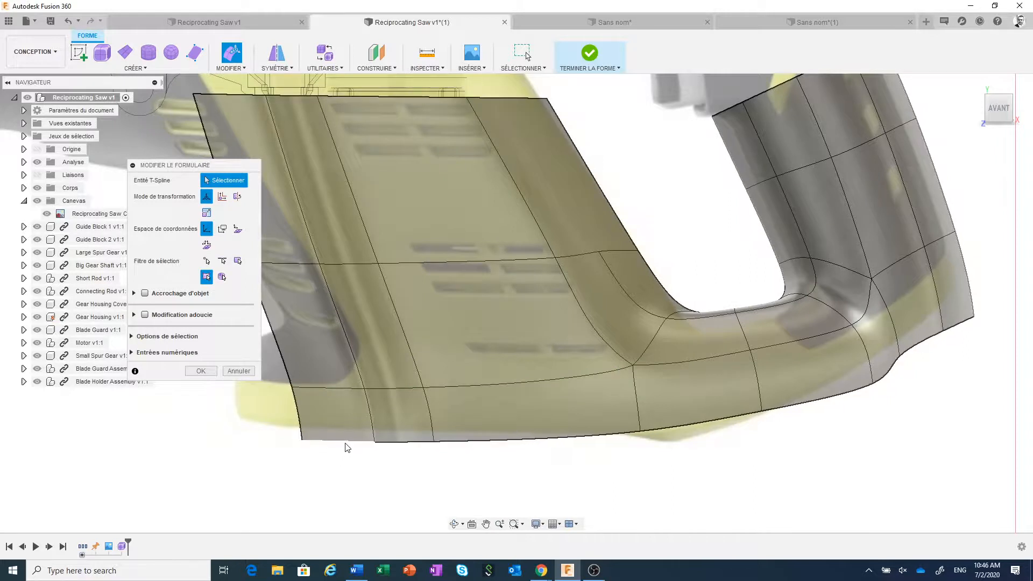
{"action": "left_click", "coordinate": [347, 446]}
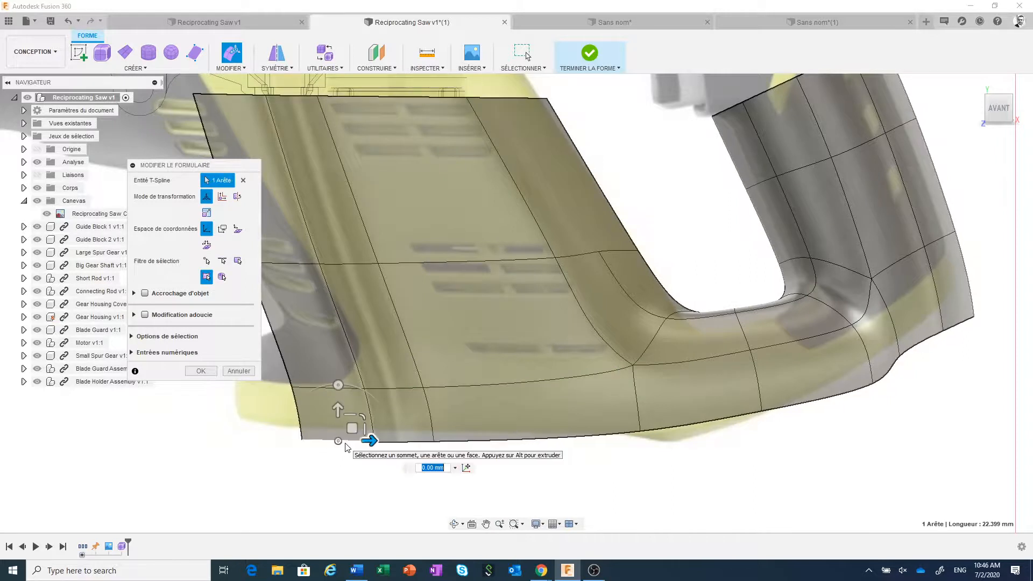
{"action": "left_click", "coordinate": [402, 443]}
{"action": "left_click", "coordinate": [483, 446]}
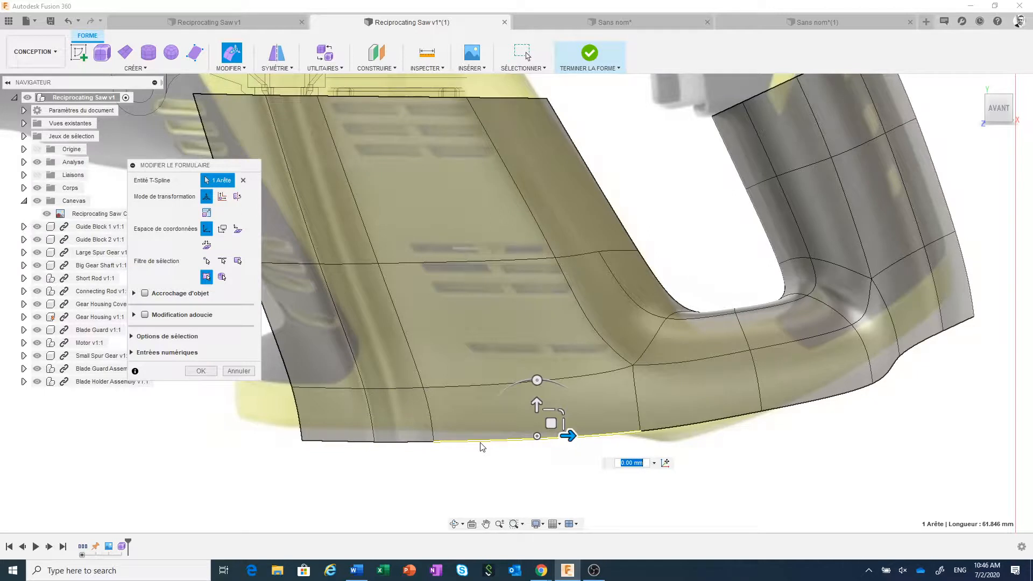
{"action": "left_click", "coordinate": [408, 443], "text": "shift"}
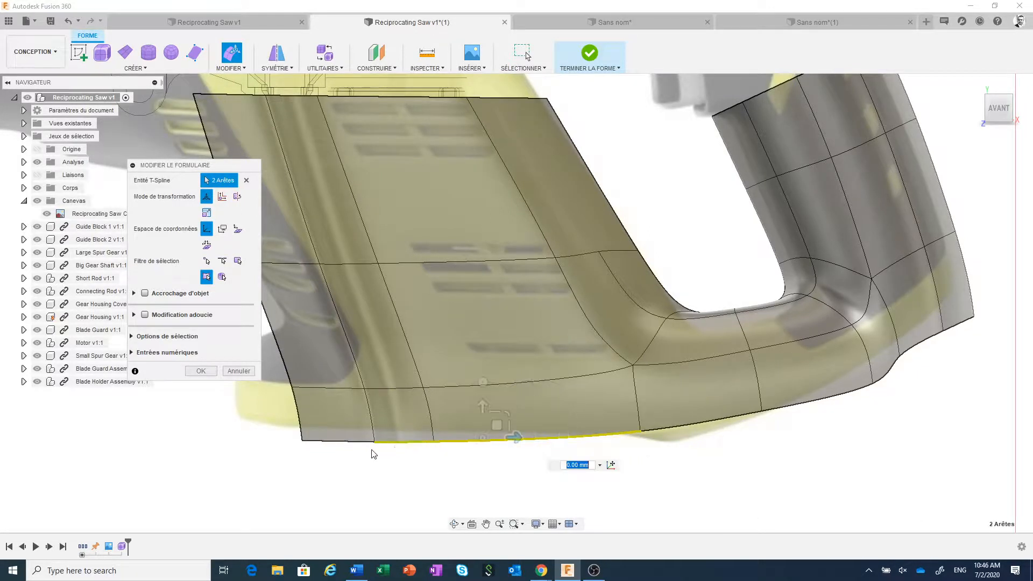
{"action": "left_click", "coordinate": [341, 444], "text": "shift"}
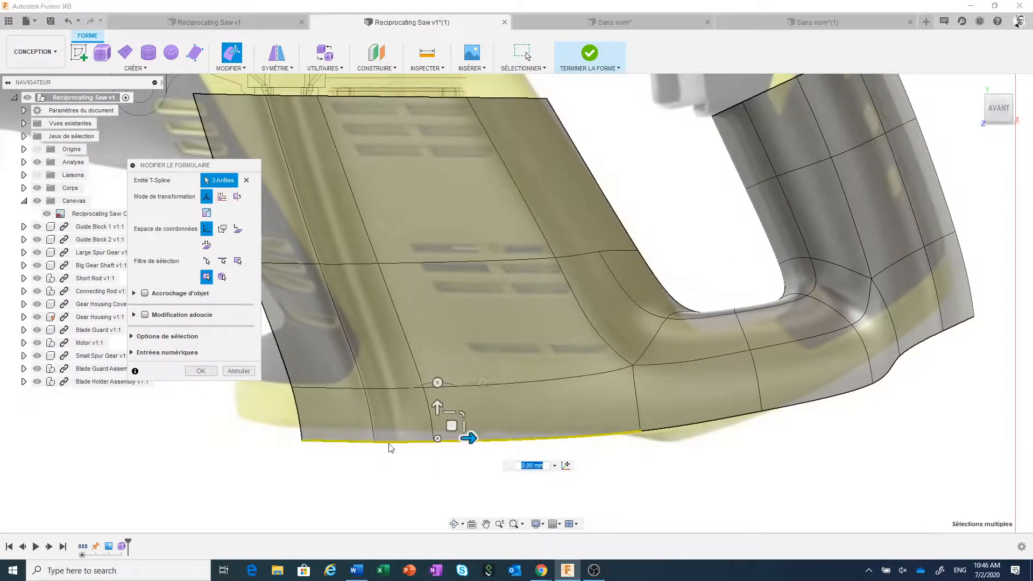
{"action": "left_click_drag", "start_coordinate": [446, 427], "coordinate": [449, 420]}
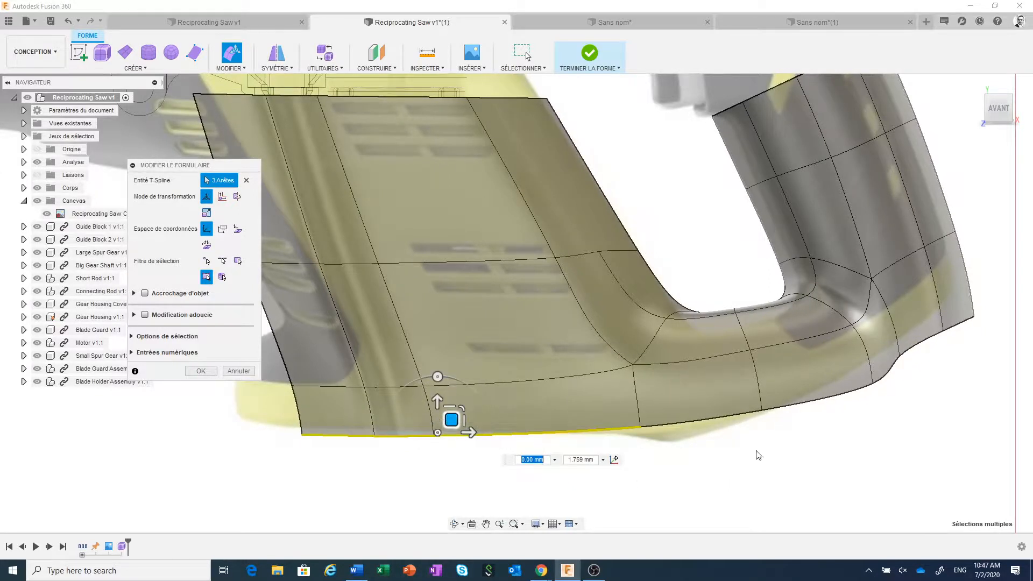
Step: Raise the bottom vertex below the grip's rear corner, and shift the bridge's bottom edge about 2.1 mm down and 1.1 mm rearward
{"action": "left_click", "coordinate": [873, 384]}
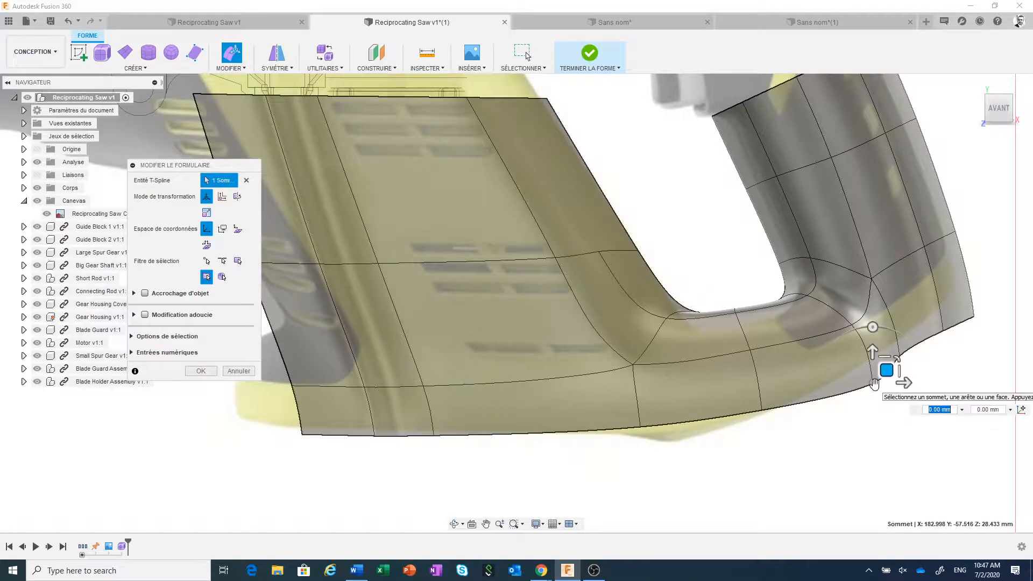
{"action": "left_click_drag", "start_coordinate": [873, 382], "coordinate": [878, 351]}
{"action": "left_click", "coordinate": [679, 423]}
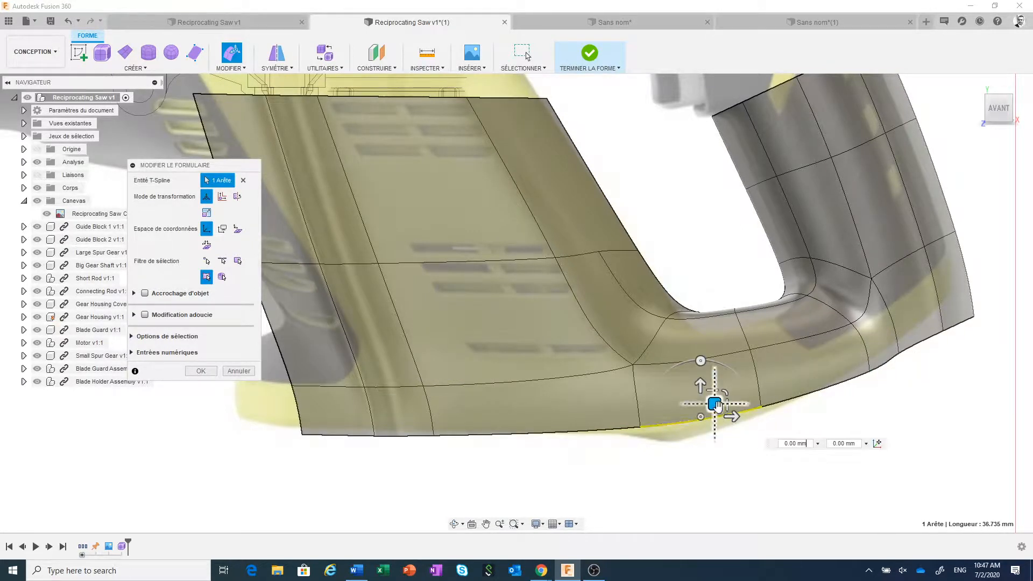
{"action": "left_click_drag", "start_coordinate": [717, 405], "coordinate": [721, 413]}
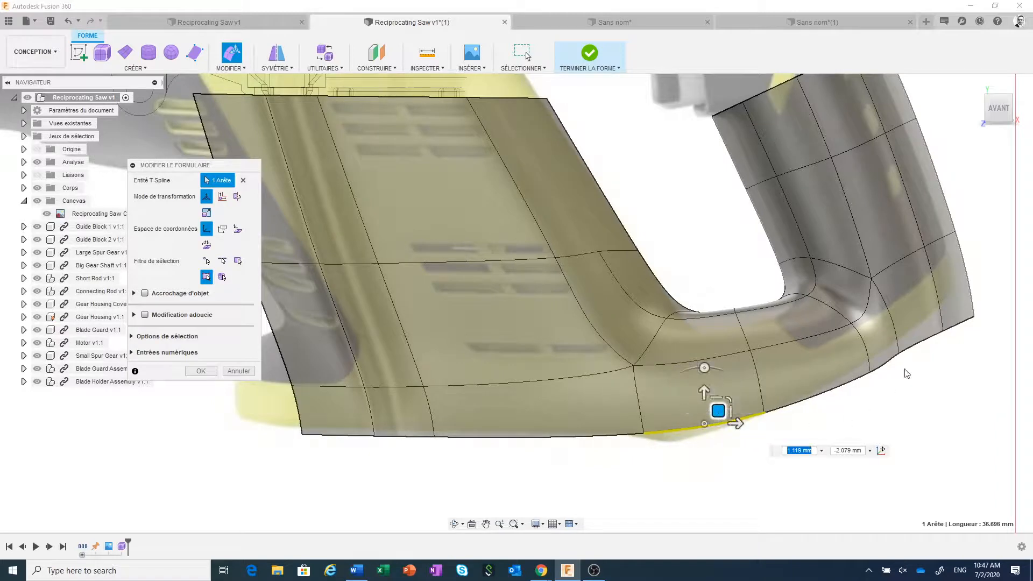
Step: Extrude the grip's upper edge loop about 34.8 mm up and 19.1 mm forward, and rotate it 30 degrees
{"action": "scroll", "coordinate": [907, 374], "scroll_direction": "down", "scroll_amount": 5}
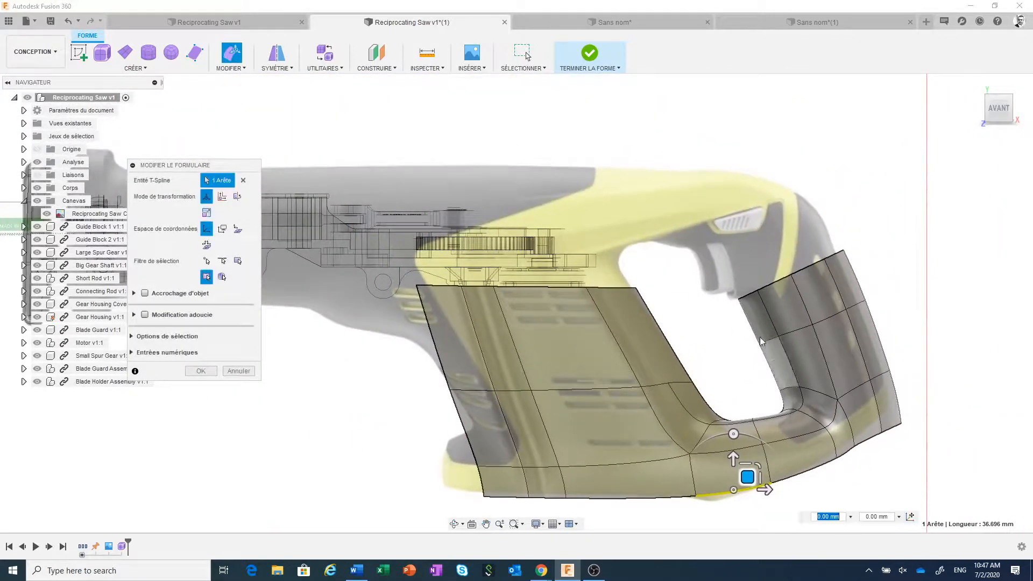
{"action": "double_click", "coordinate": [800, 270]}
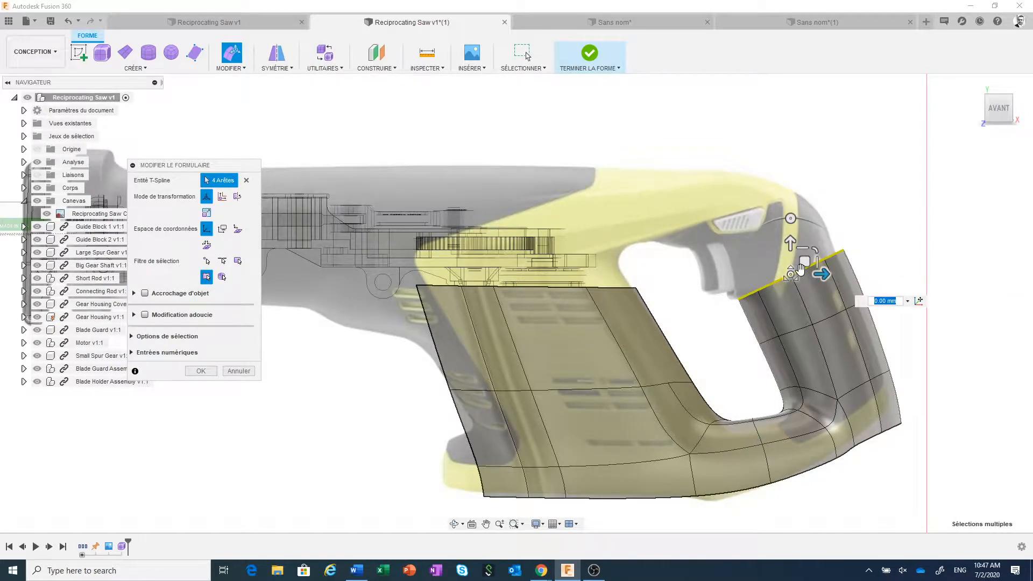
{"action": "left_click_drag", "start_coordinate": [804, 262], "coordinate": [765, 190]}
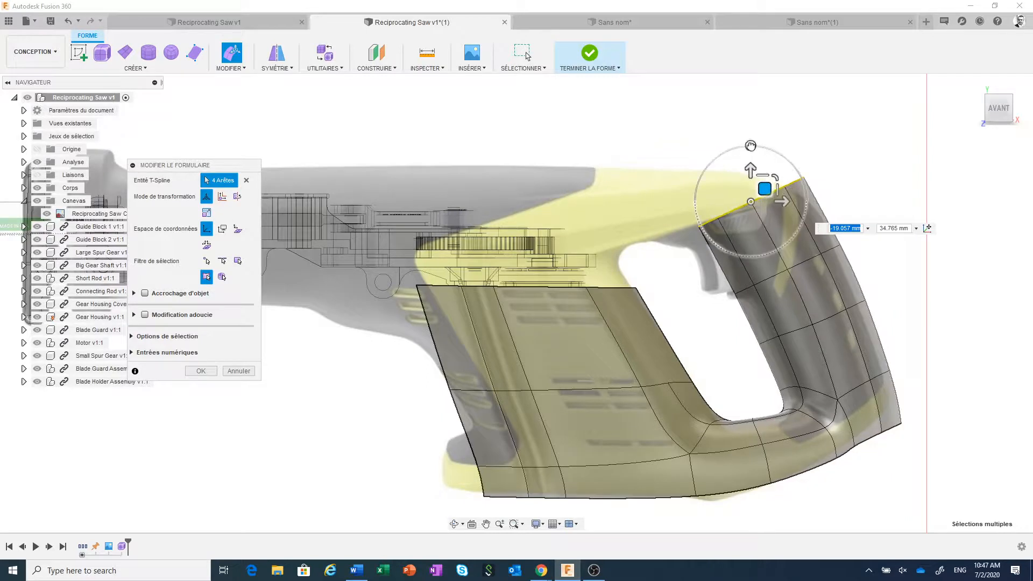
{"action": "left_click_drag", "start_coordinate": [750, 145], "coordinate": [719, 149]}
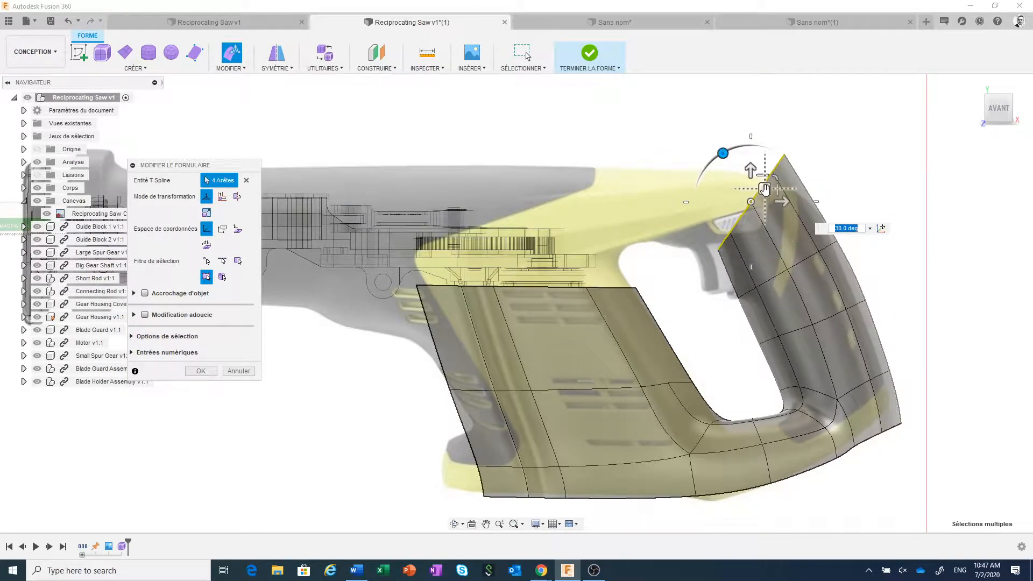
Step: Extrude the grip's upper edge loop about 40.2 mm forward, rotate it 34.7 degrees to vertical, and shift it about 7.7 mm further forward
{"action": "left_click_drag", "start_coordinate": [764, 188], "coordinate": [680, 188]}
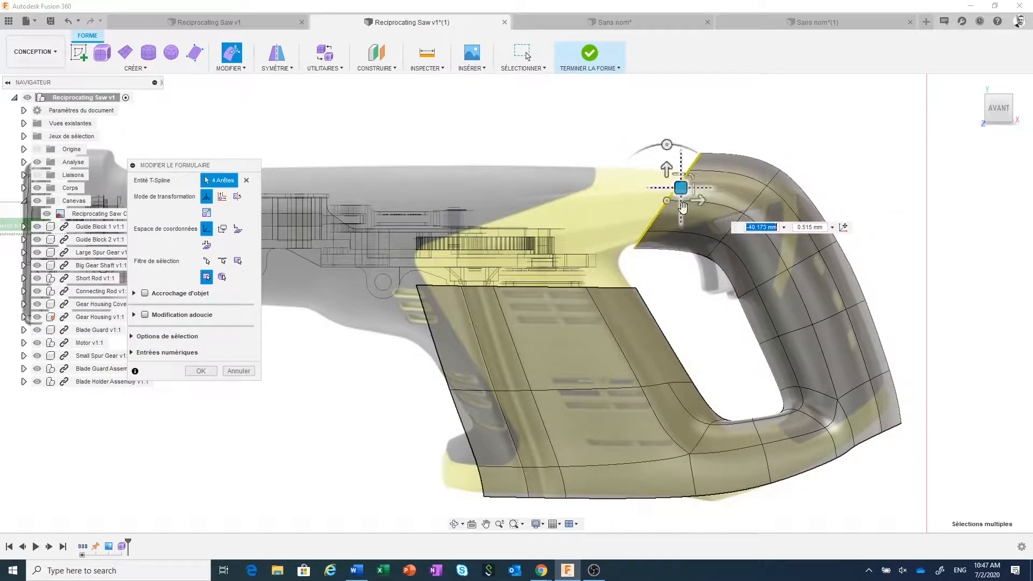
{"action": "left_click_drag", "start_coordinate": [666, 144], "coordinate": [634, 155]}
{"action": "scroll", "coordinate": [651, 221], "scroll_direction": "up", "scroll_amount": 1}
{"action": "scroll", "coordinate": [662, 234], "scroll_direction": "up", "scroll_amount": 1}
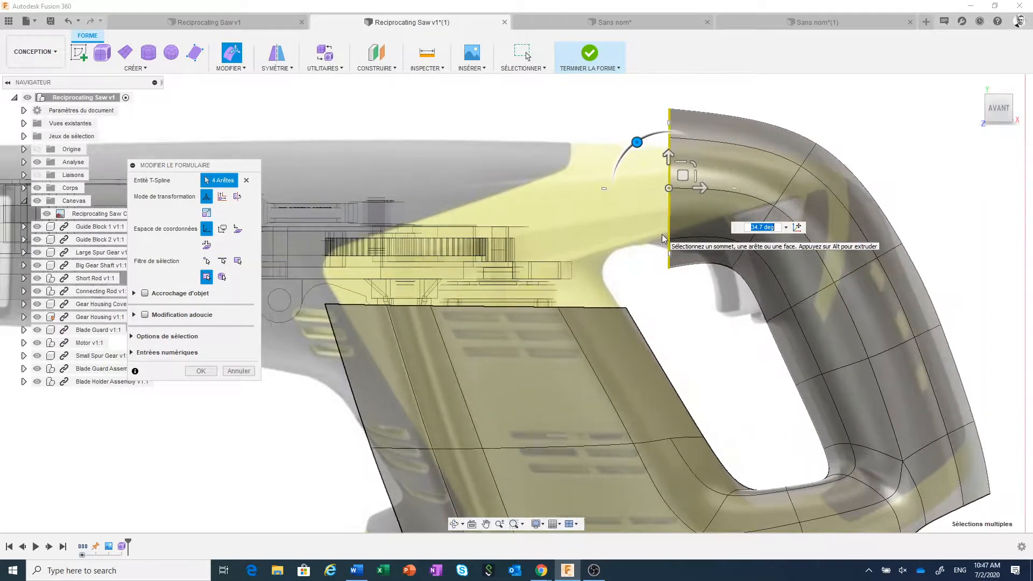
{"action": "scroll", "coordinate": [662, 234], "scroll_direction": "up", "scroll_amount": 1}
{"action": "left_click_drag", "start_coordinate": [672, 185], "coordinate": [669, 184]}
{"action": "scroll", "coordinate": [728, 278], "scroll_direction": "down", "scroll_amount": 2}
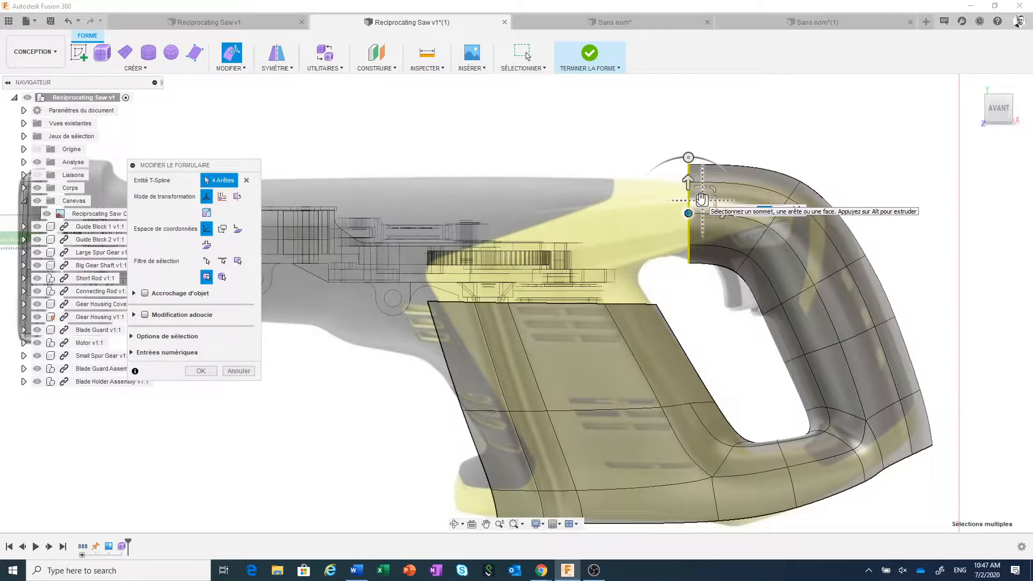
{"action": "left_click_drag", "start_coordinate": [701, 199], "coordinate": [685, 202]}
{"action": "scroll", "coordinate": [691, 299], "scroll_direction": "up", "scroll_amount": 2}
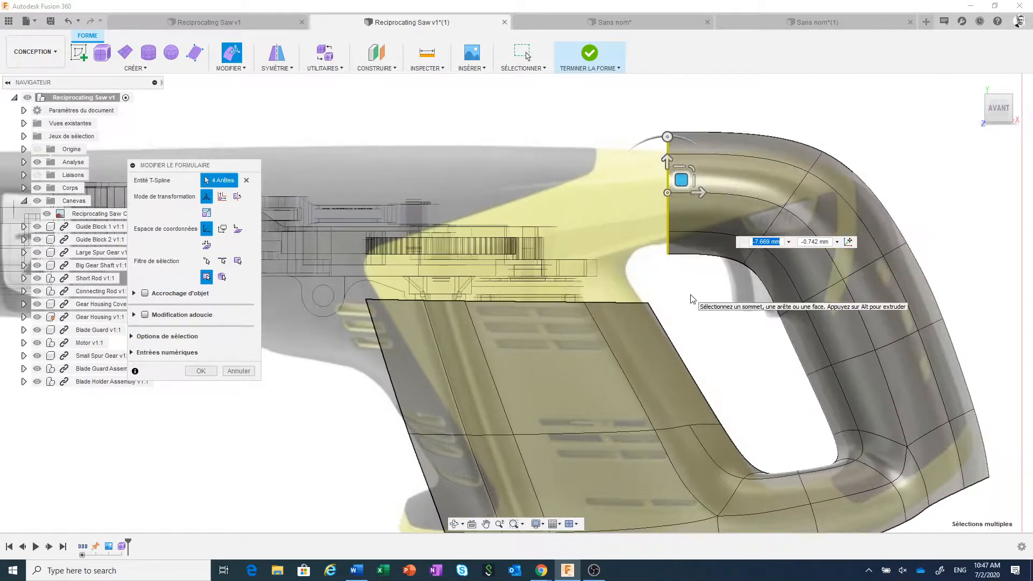
Step: Extrude the two lower edges of the grip's open front end about 8.7 mm forward and 2 mm down
{"action": "scroll", "coordinate": [676, 283], "scroll_direction": "up", "scroll_amount": 1}
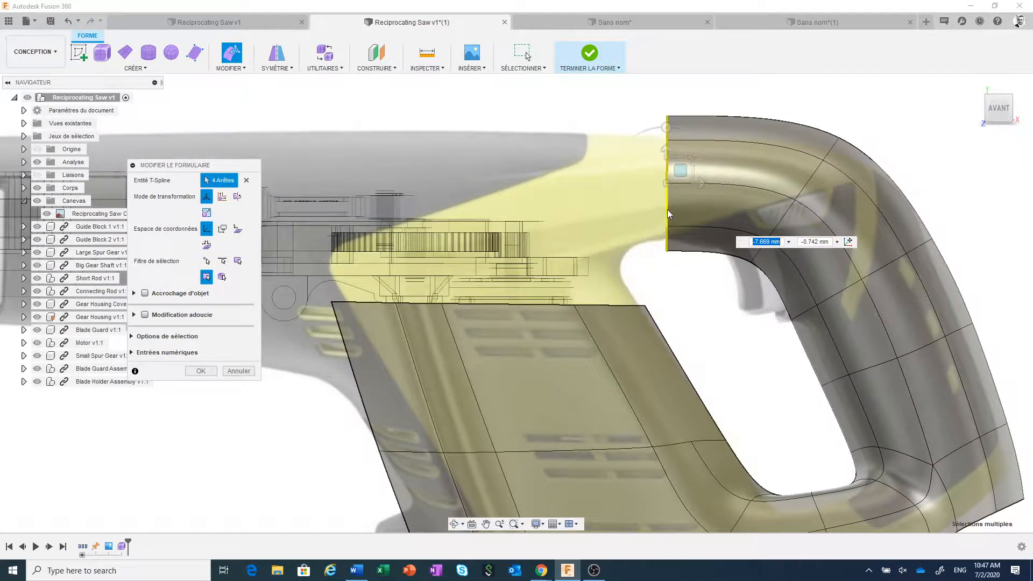
{"action": "left_click", "coordinate": [667, 209], "text": "ctrl"}
{"action": "left_click", "coordinate": [671, 281]}
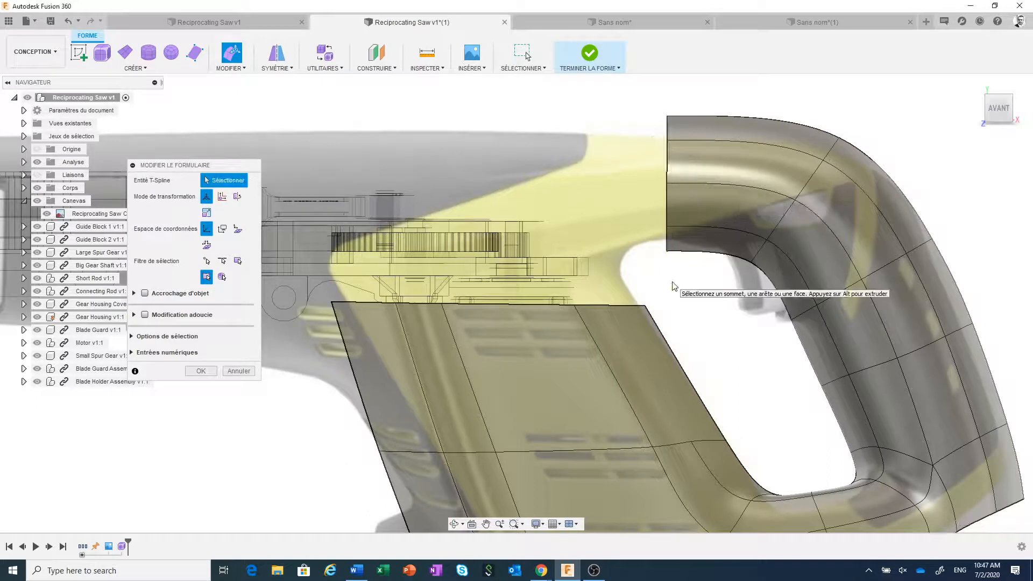
{"action": "left_click", "coordinate": [665, 205]}
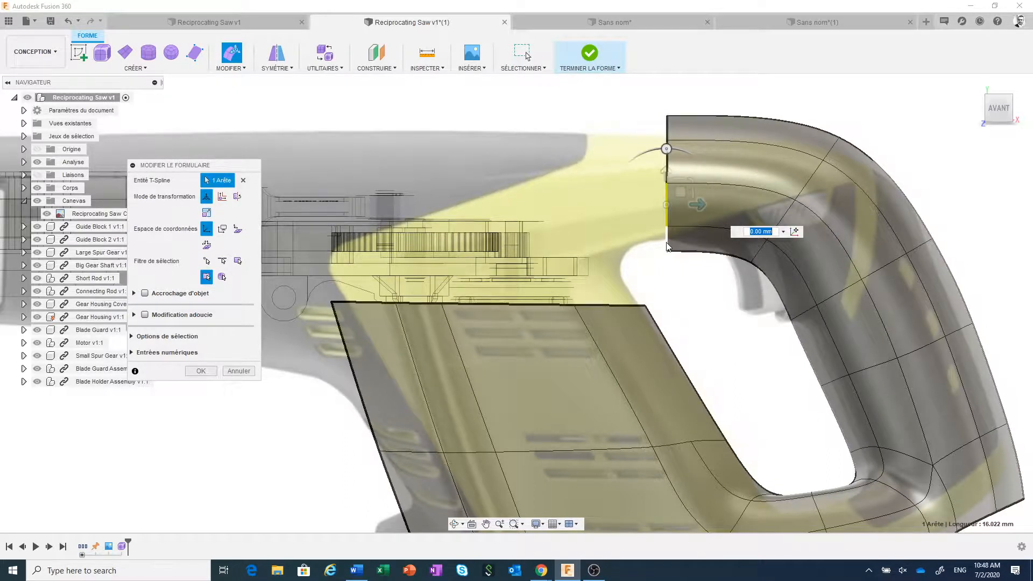
{"action": "left_click", "coordinate": [667, 245], "text": "ctrl"}
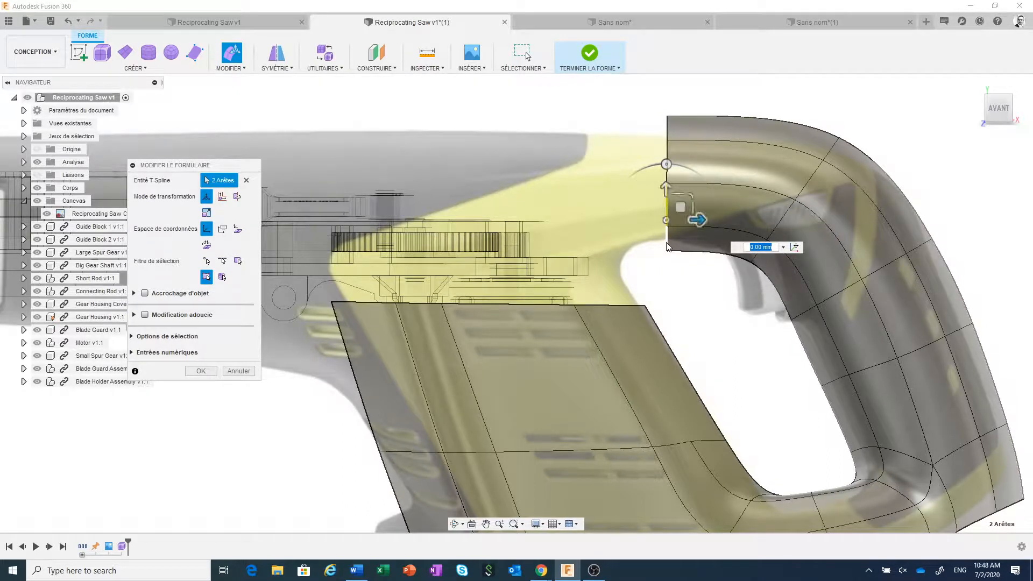
{"action": "left_click_drag", "start_coordinate": [680, 208], "coordinate": [655, 214]}
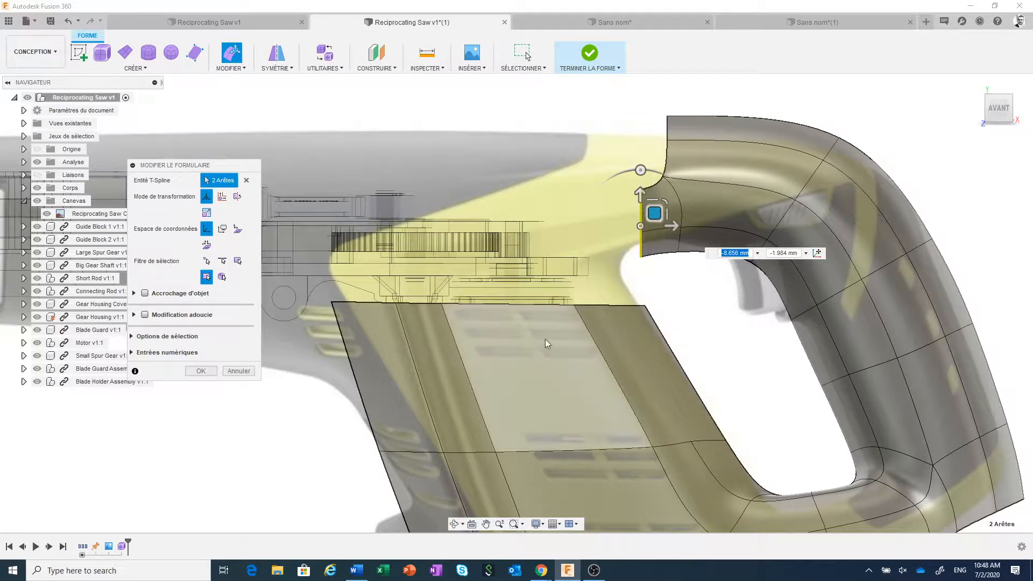
Step: Extrude the housing panel's top edges about 10.5 mm up and 6.9 mm forward, and accept the form edit
{"action": "double_click", "coordinate": [540, 305]}
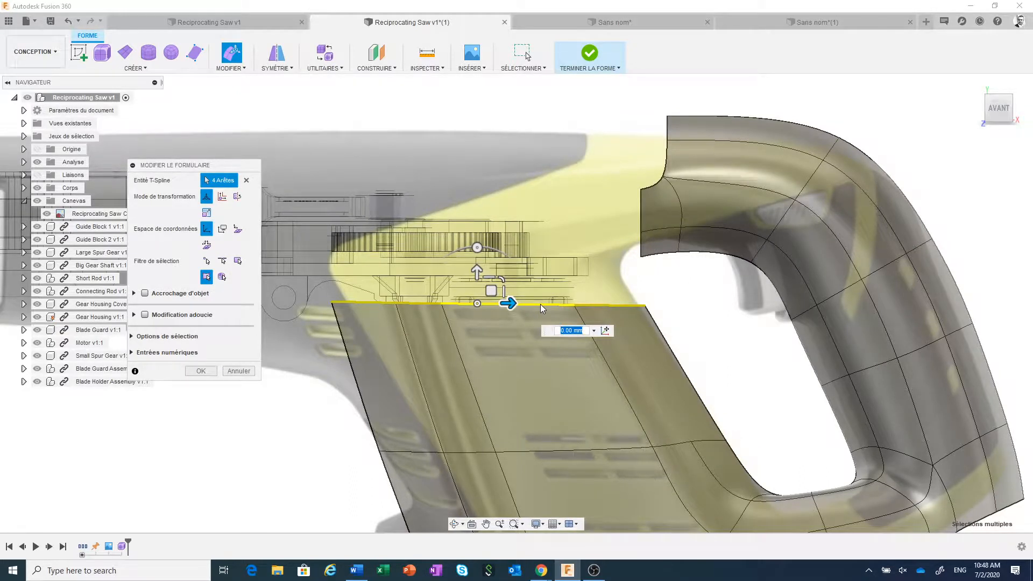
{"action": "left_click_drag", "start_coordinate": [491, 290], "coordinate": [470, 259]}
{"action": "scroll", "coordinate": [661, 286], "scroll_direction": "up", "scroll_amount": 2}
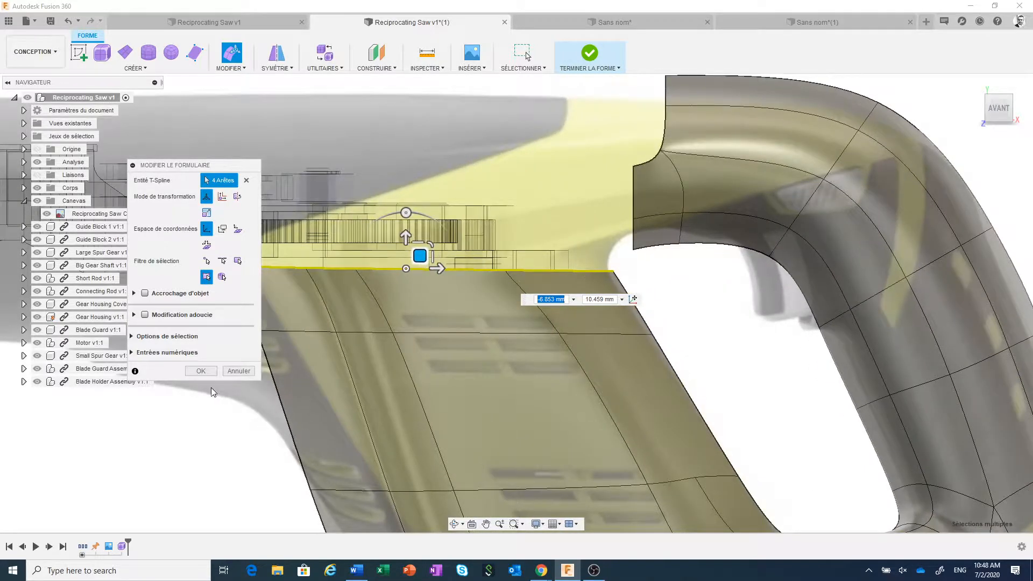
{"action": "left_click", "coordinate": [196, 371]}
Step: Insert a single edge beside the rear edge of the housing panel's top row, at location 0.50 with simple insertion
{"action": "scroll", "coordinate": [610, 295], "scroll_direction": "up", "scroll_amount": 1}
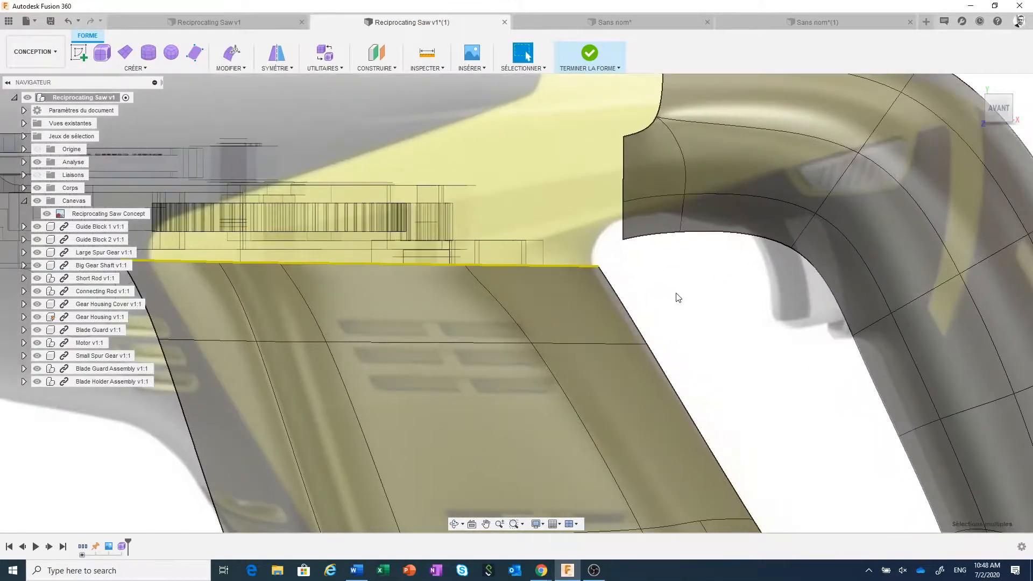
{"action": "left_click", "coordinate": [616, 298]}
{"action": "right_click", "coordinate": [617, 300]}
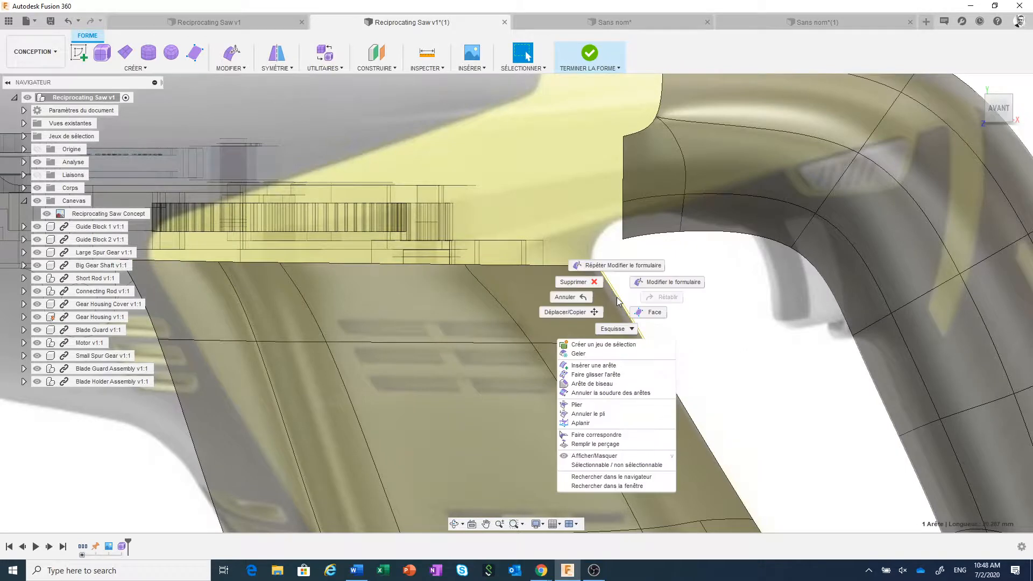
{"action": "left_click", "coordinate": [612, 366]}
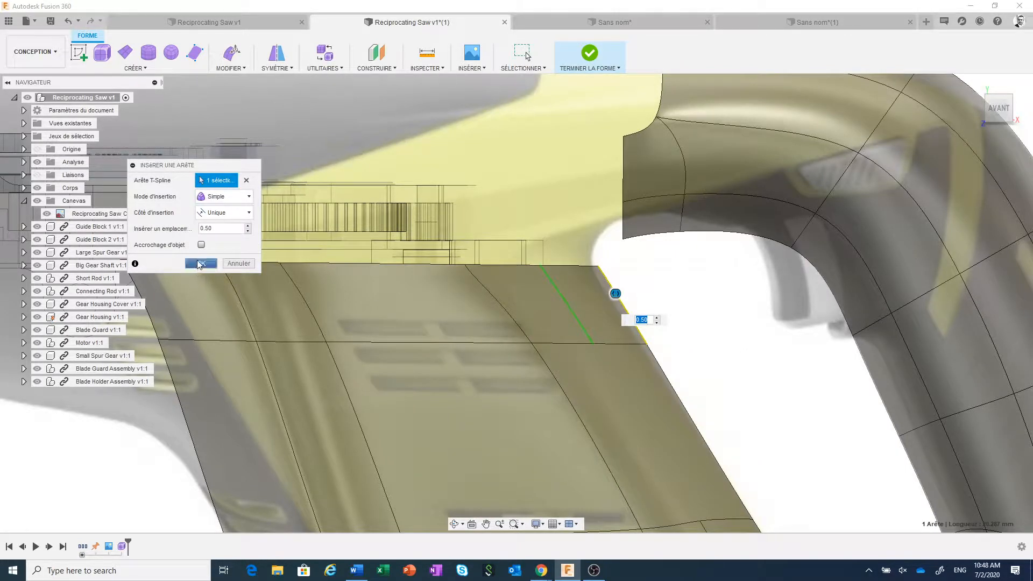
{"action": "left_click", "coordinate": [200, 263]}
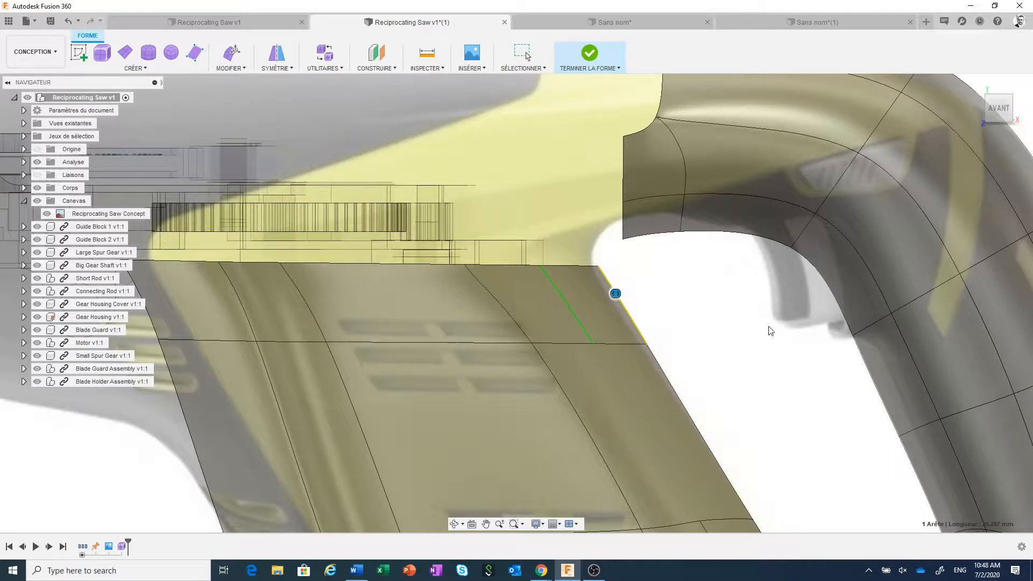
{"action": "key", "text": "Escape"}
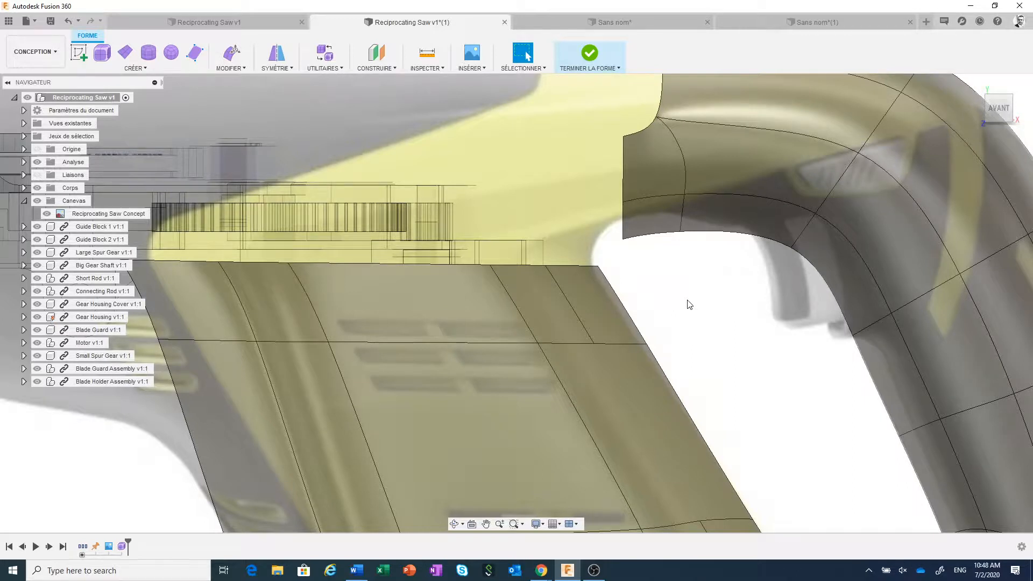
Step: Bridge the two rear top edges of the housing panel to the two lower edges of the grip's front end, using 2 faces
{"action": "type", "text": "s"}
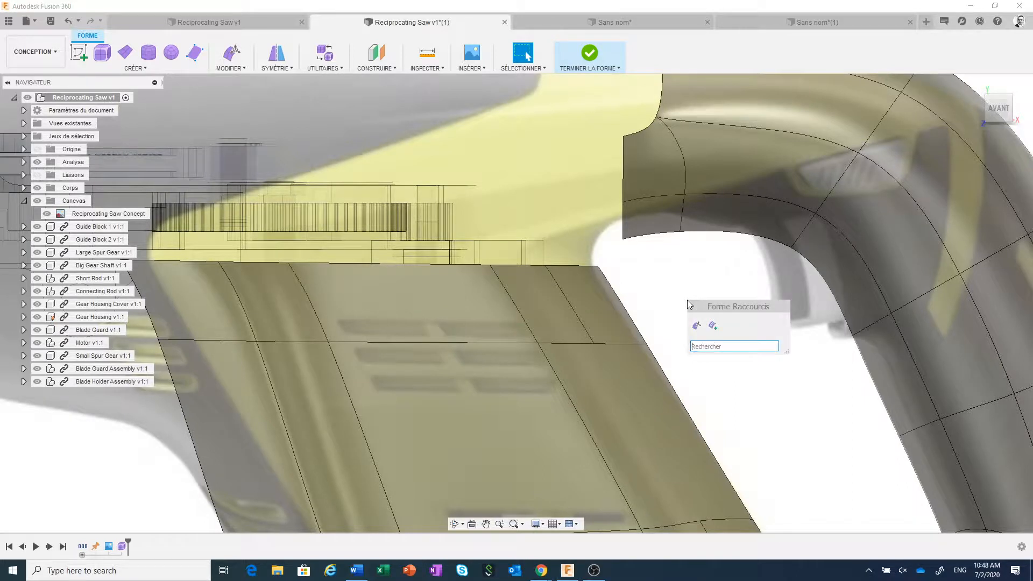
{"action": "type", "text": "pon"}
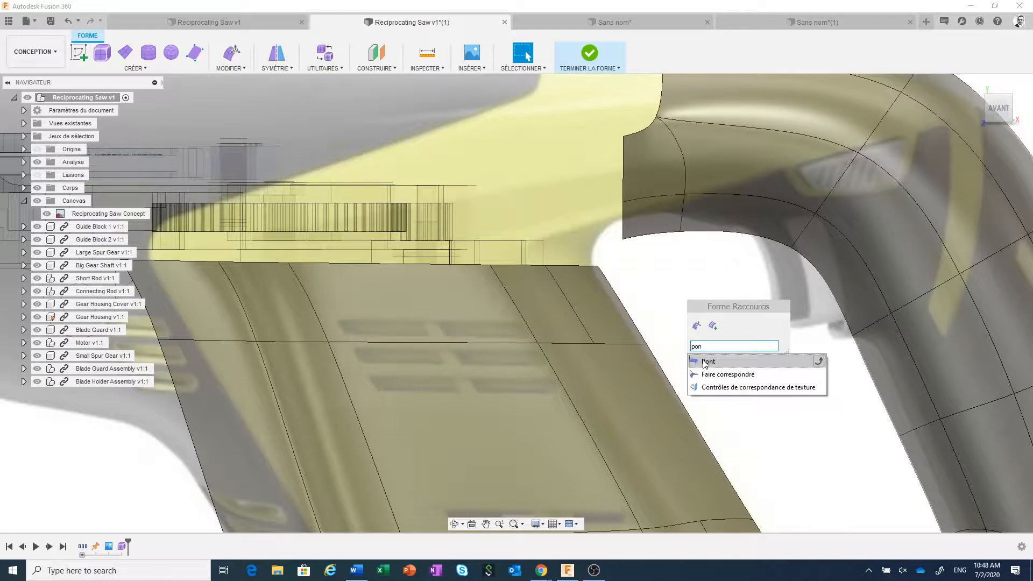
{"action": "left_click", "coordinate": [705, 362]}
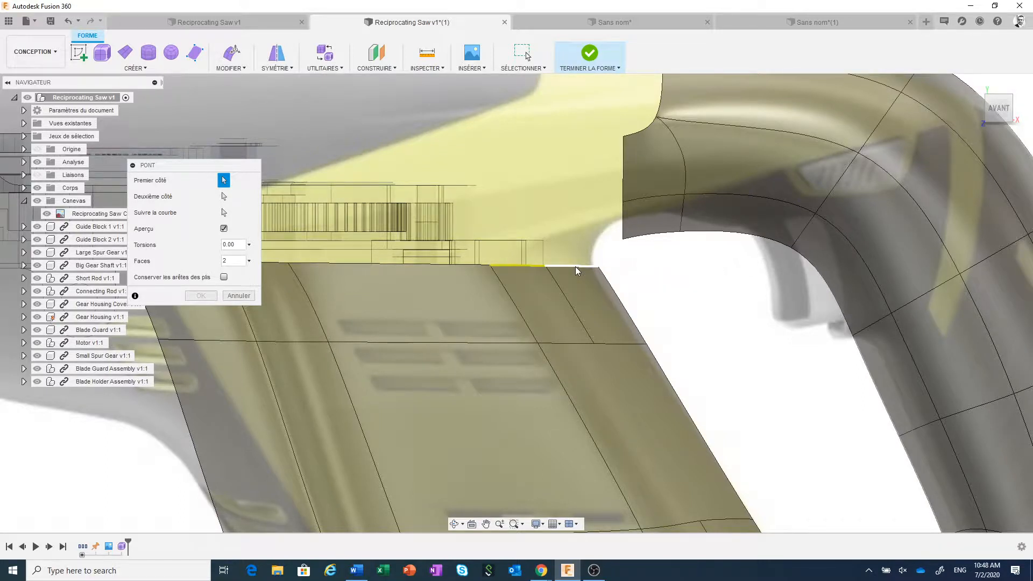
{"action": "left_click", "coordinate": [224, 197]}
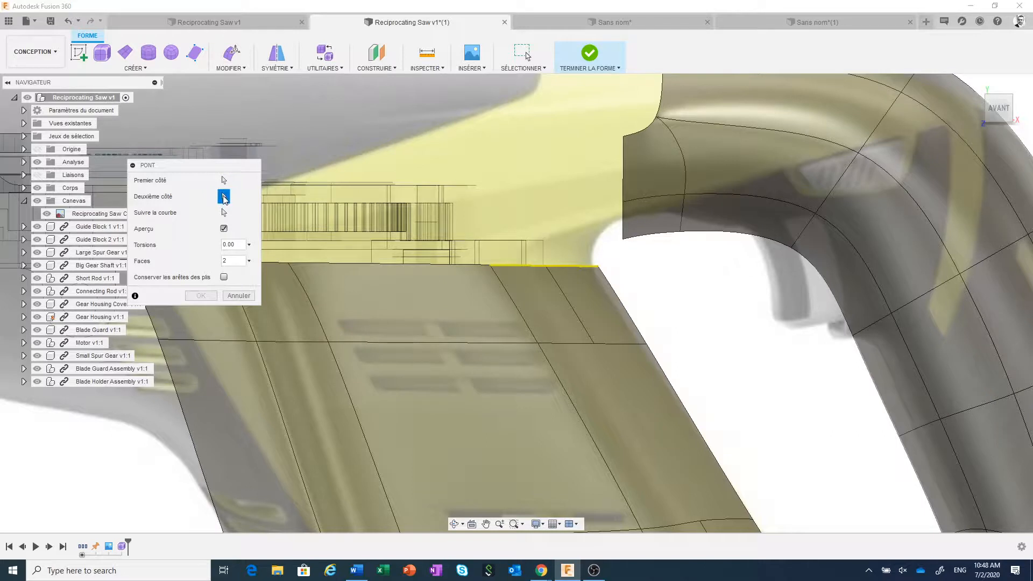
{"action": "left_click", "coordinate": [624, 170]}
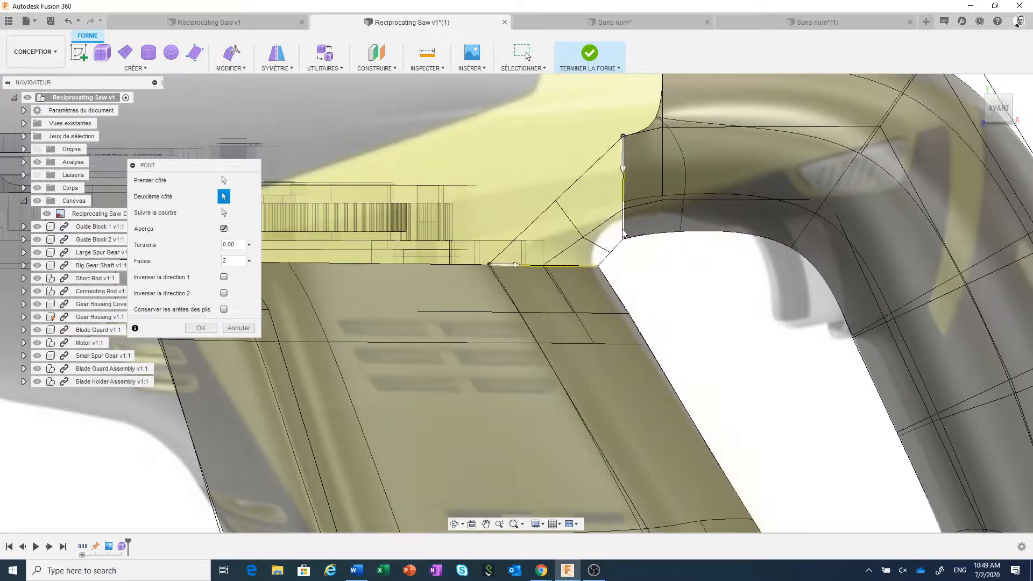
{"action": "left_click", "coordinate": [201, 327]}
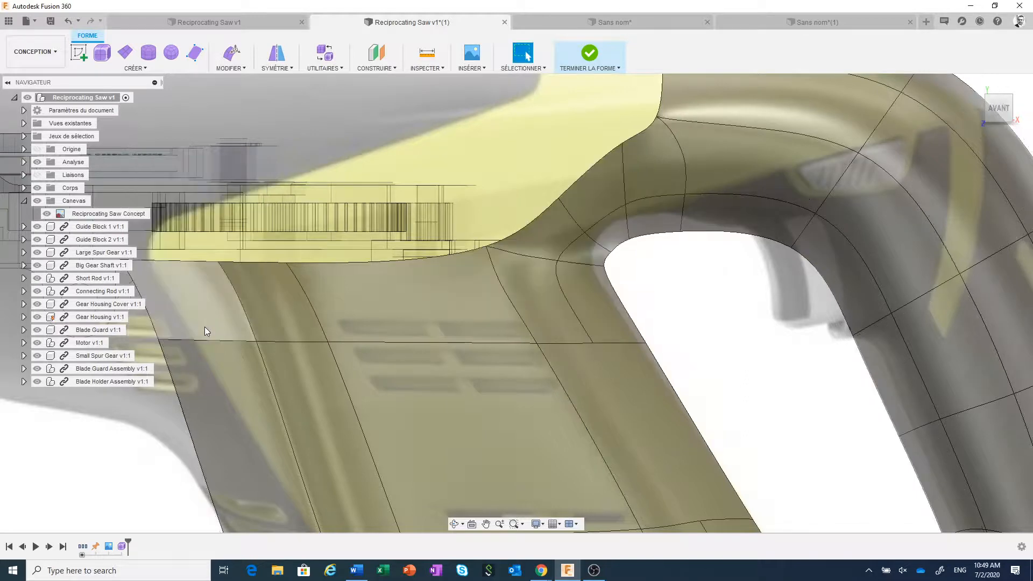
Step: Extrude the five open front edges of the grip and bridge about 83.5 mm forward and slightly up, and accept the form edit
{"action": "scroll", "coordinate": [731, 396], "scroll_direction": "down", "scroll_amount": 6}
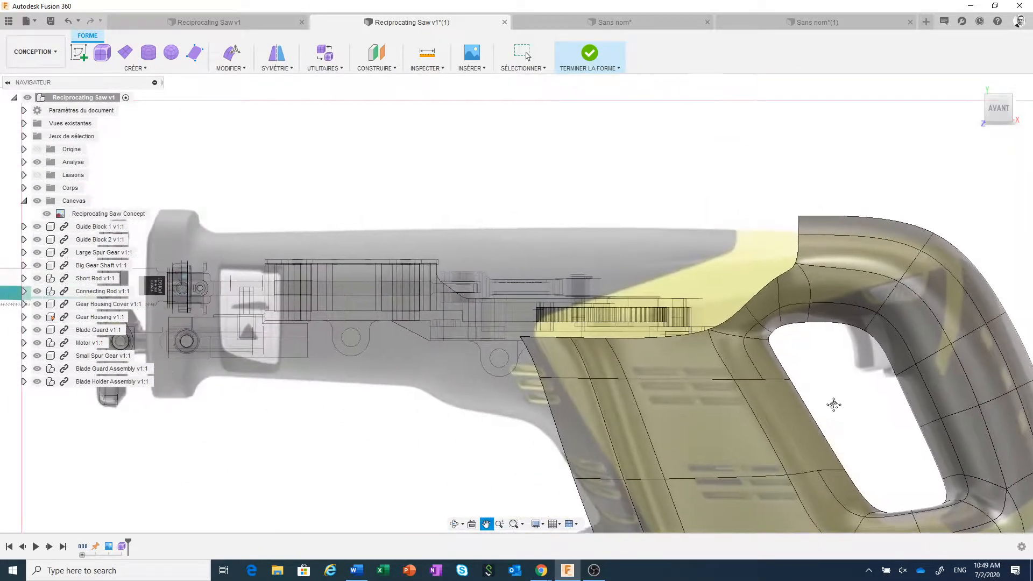
{"action": "scroll", "coordinate": [744, 329], "scroll_direction": "up", "scroll_amount": 2}
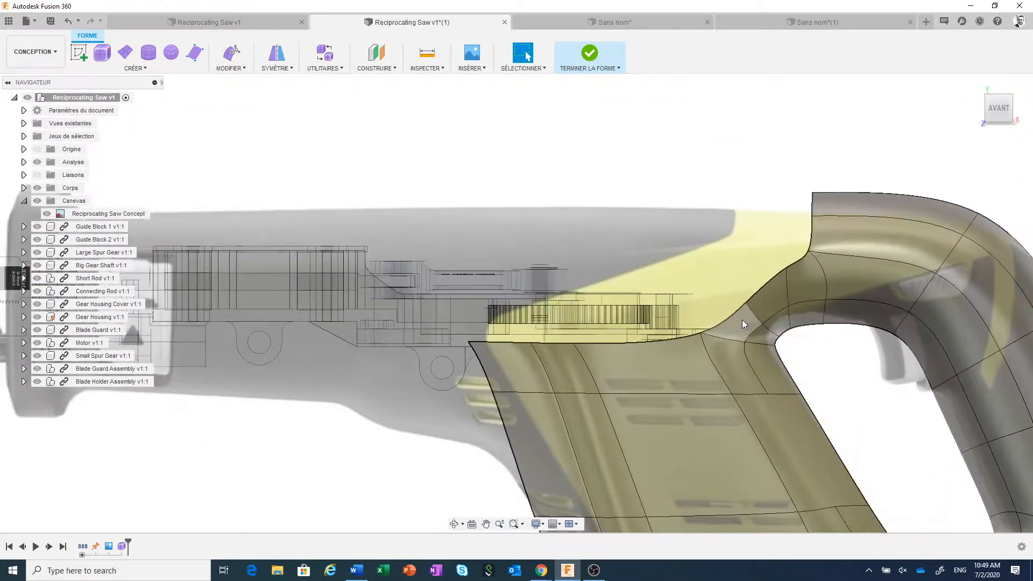
{"action": "left_click", "coordinate": [811, 205]}
{"action": "left_click", "coordinate": [812, 236], "text": "shift"}
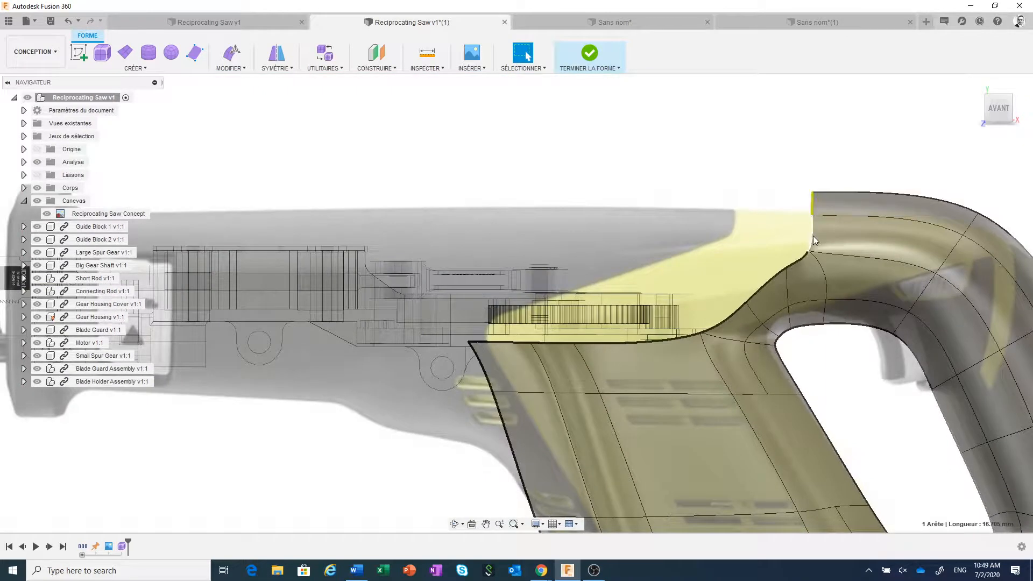
{"action": "left_click", "coordinate": [795, 262], "text": "shift"}
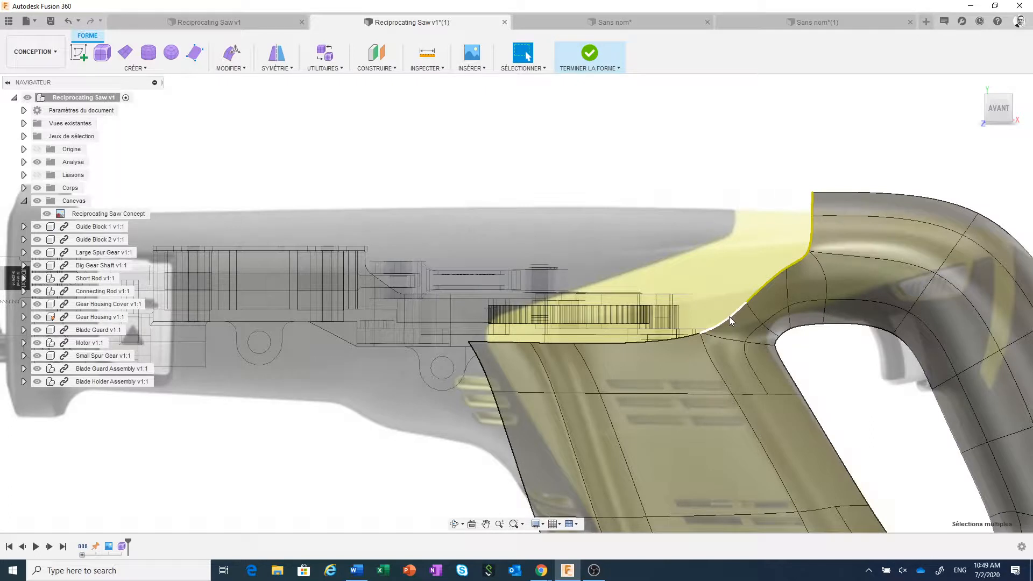
{"action": "left_click", "coordinate": [728, 316], "text": "shift"}
{"action": "right_click", "coordinate": [728, 316]}
{"action": "left_click", "coordinate": [756, 299]}
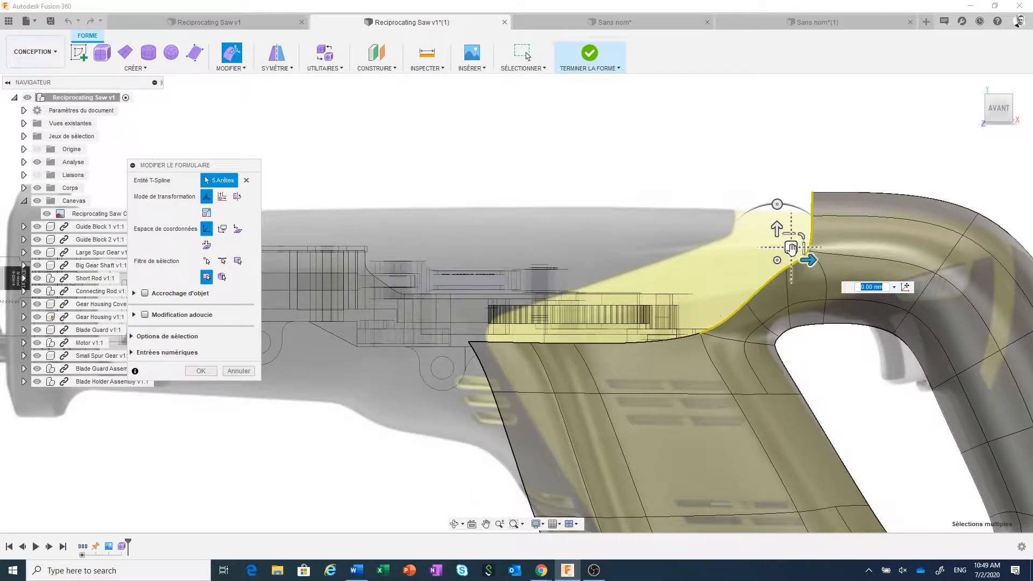
{"action": "left_click_drag", "start_coordinate": [790, 249], "coordinate": [550, 241]}
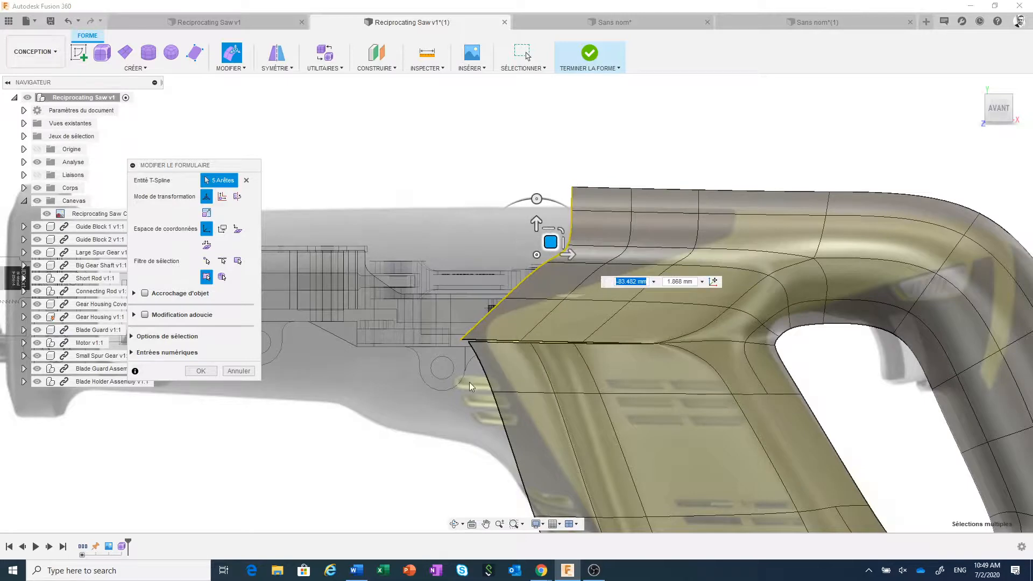
{"action": "left_click", "coordinate": [201, 371]}
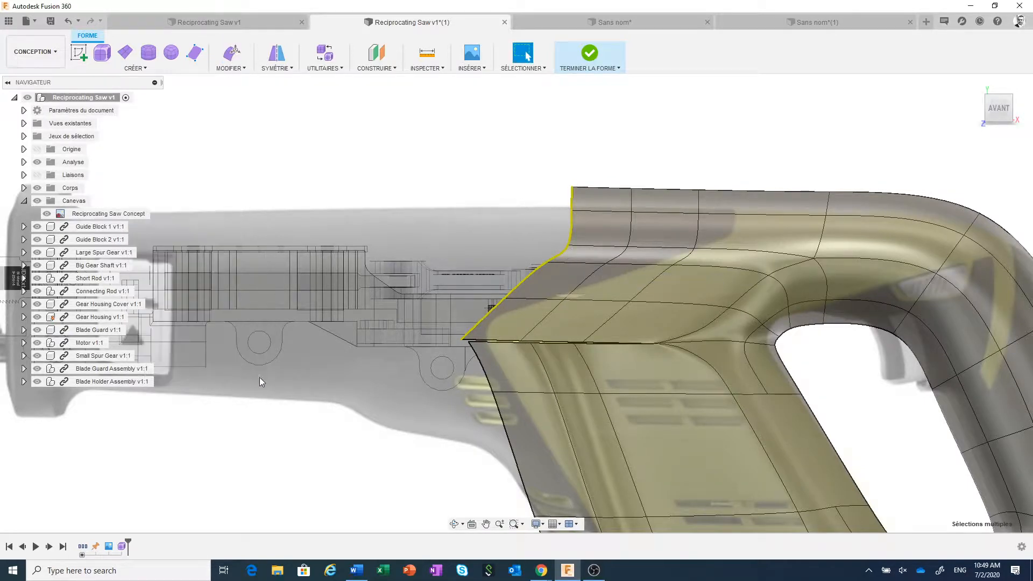
Step: Weld the three vertex pairs along the seam between the extruded upper surface and the housing panel's top edge, using vertex-to-vertex mode
{"action": "scroll", "coordinate": [614, 367], "scroll_direction": "up", "scroll_amount": 4}
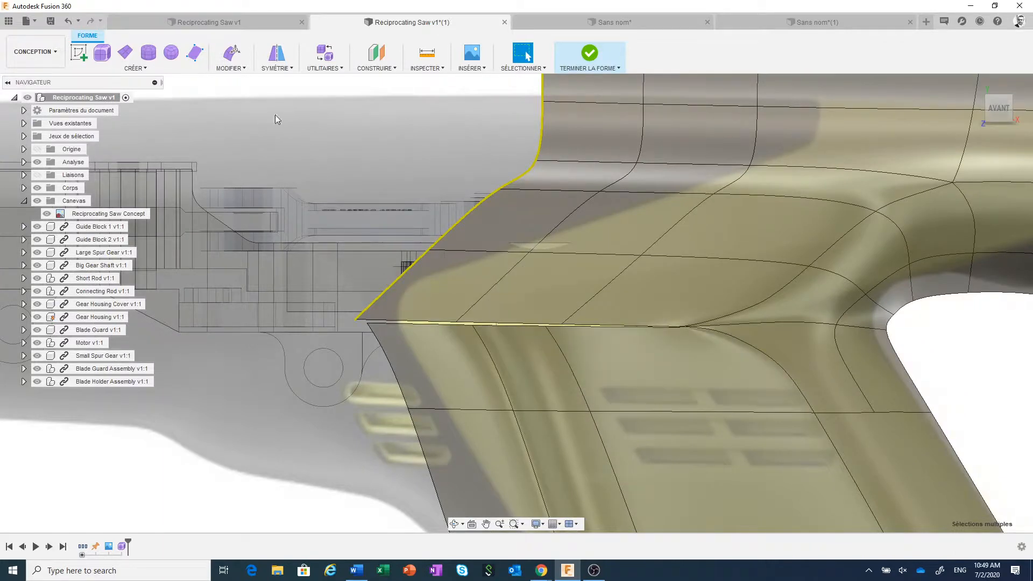
{"action": "left_click", "coordinate": [230, 67]}
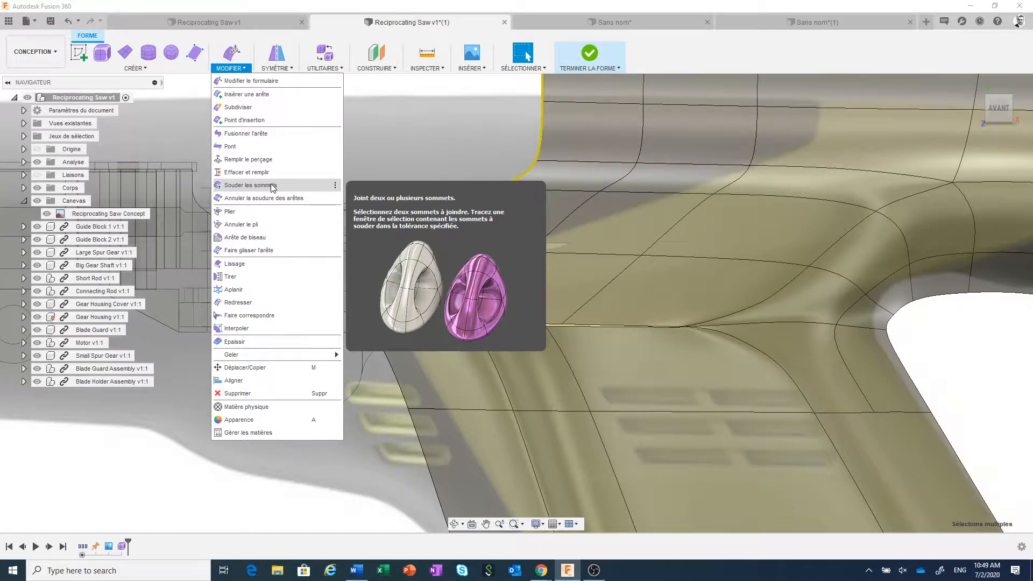
{"action": "left_click", "coordinate": [251, 185]}
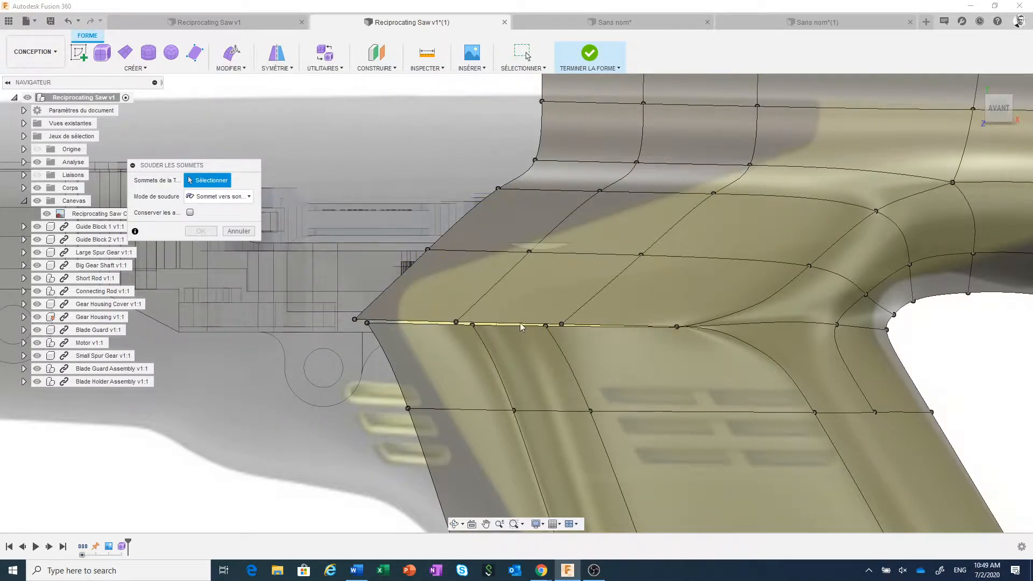
{"action": "left_click_drag", "start_coordinate": [528, 333], "coordinate": [576, 314]}
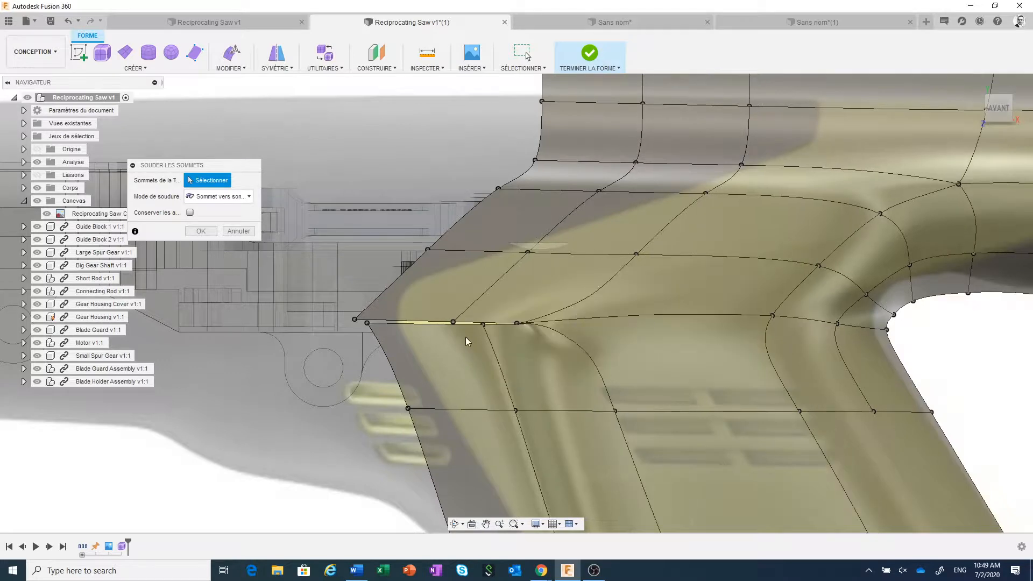
{"action": "left_click_drag", "start_coordinate": [489, 314], "coordinate": [492, 310]}
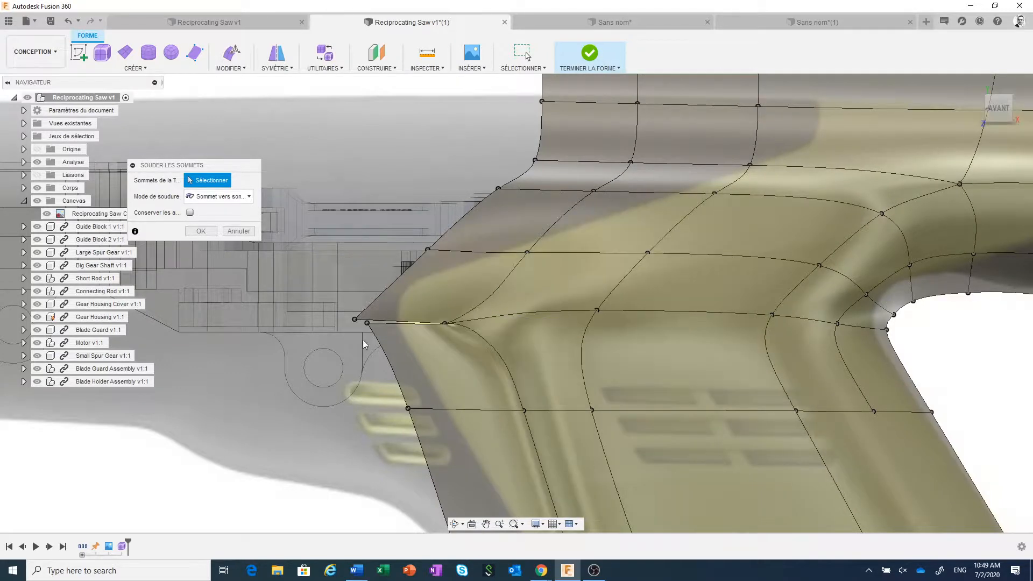
{"action": "left_click_drag", "start_coordinate": [375, 305], "coordinate": [377, 307]}
{"action": "scroll", "coordinate": [392, 322], "scroll_direction": "down", "scroll_amount": 5}
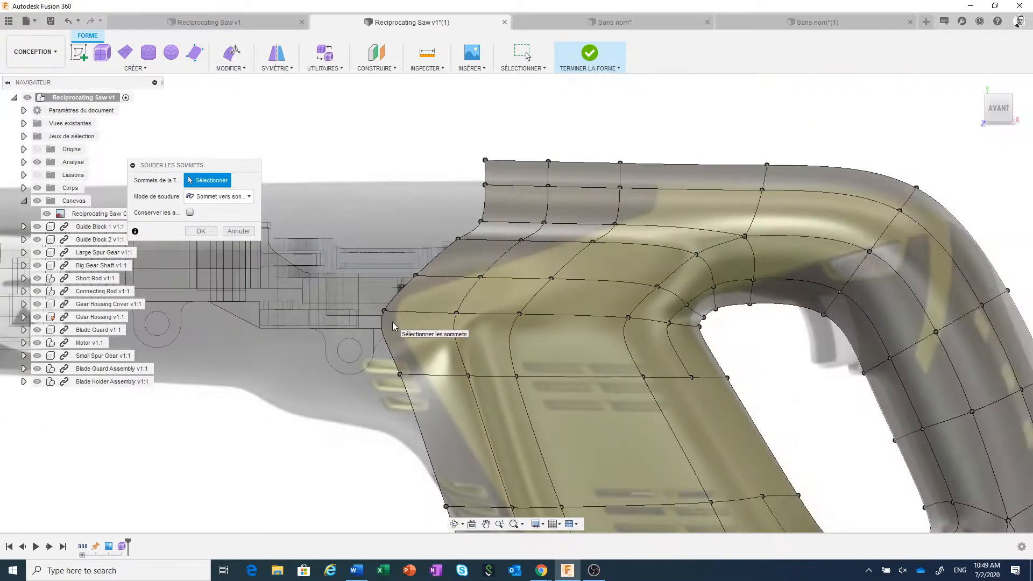
{"action": "middle_click_drag", "start_coordinate": [461, 231], "coordinate": [583, 180]}
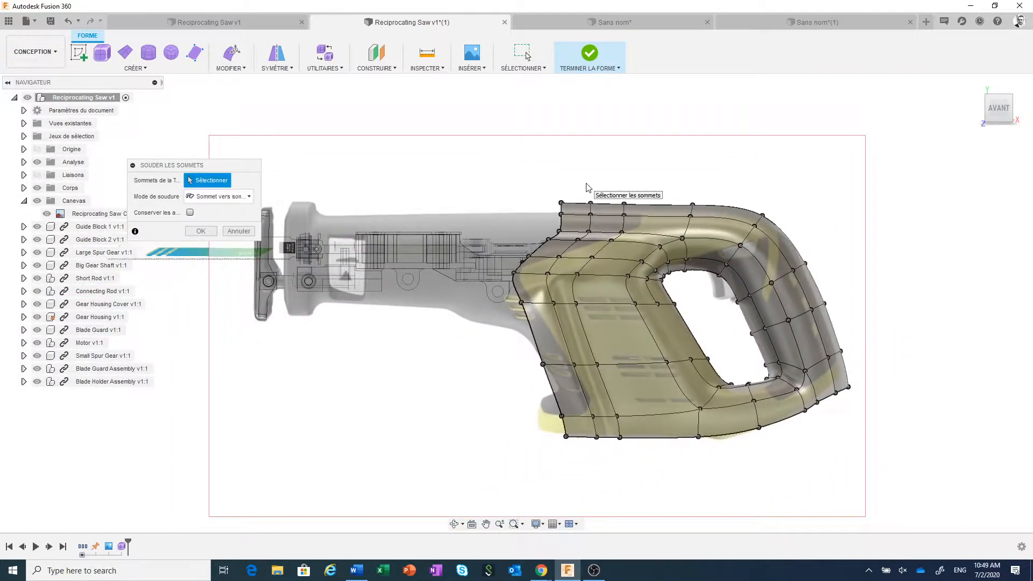
{"action": "left_click", "coordinate": [200, 230]}
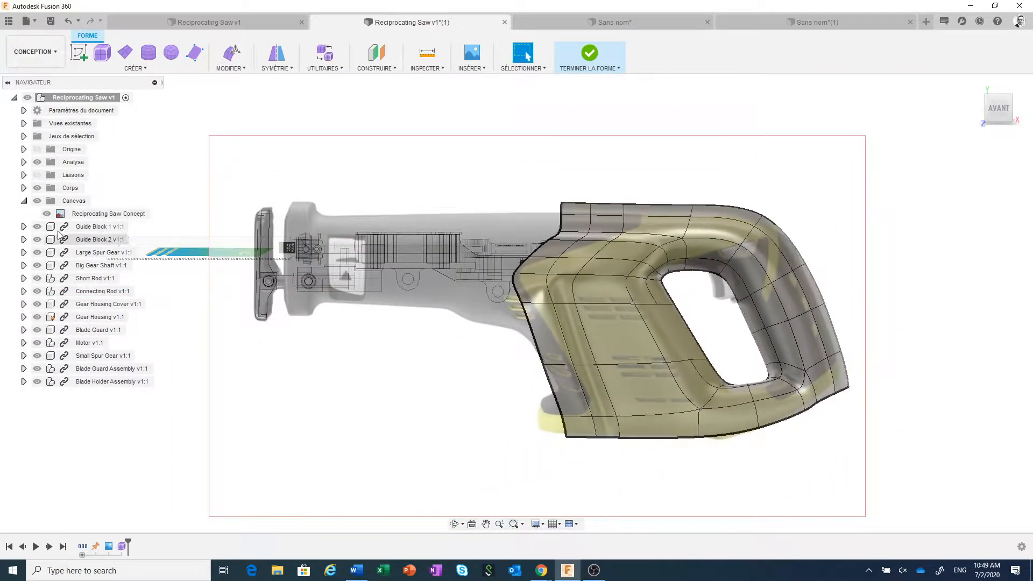
Step: Hide all parts of the Internal Components selection set and the concept canvas
{"action": "left_click", "coordinate": [24, 137]}
{"action": "left_click", "coordinate": [133, 149]}
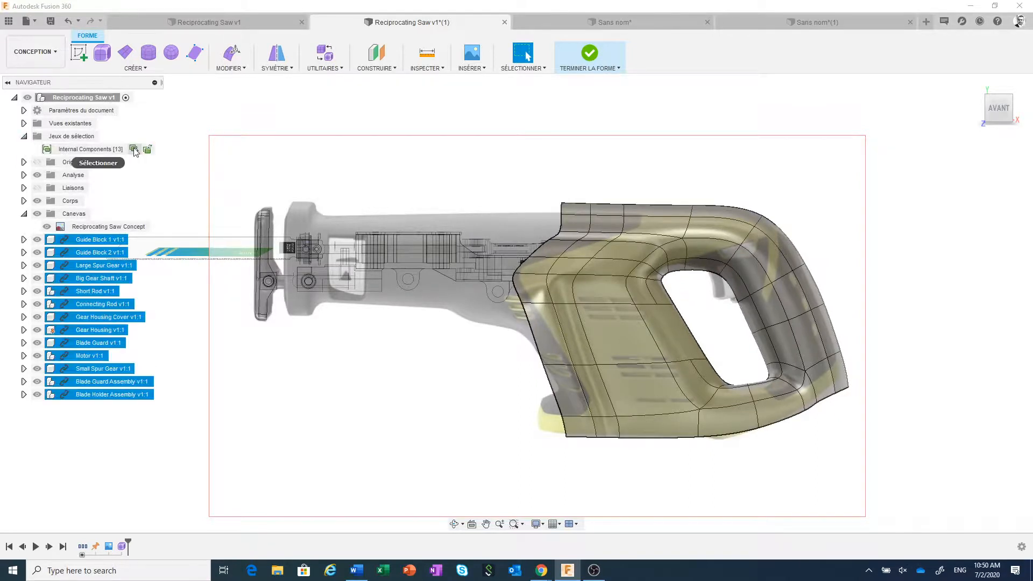
{"action": "right_click", "coordinate": [135, 151]}
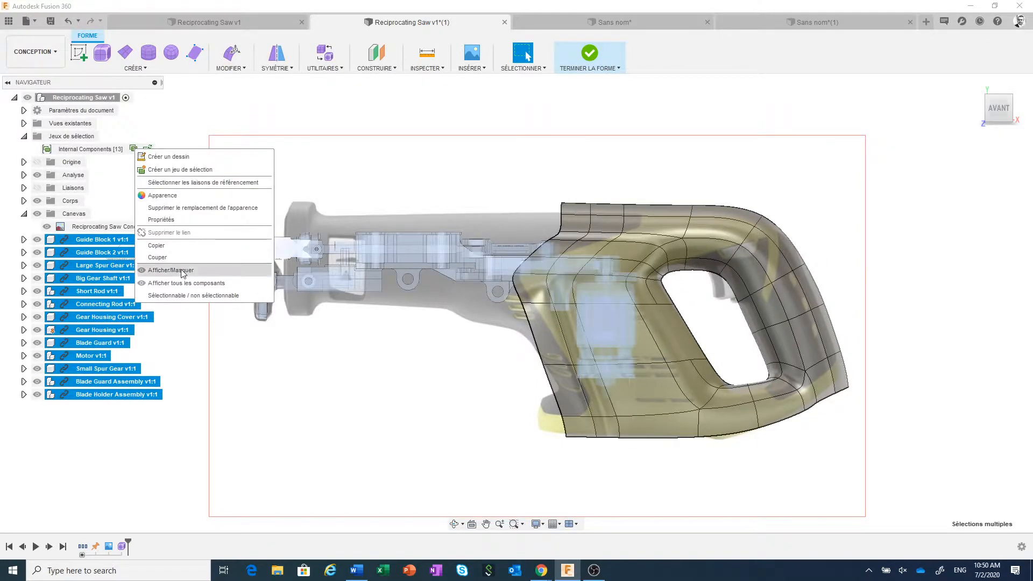
{"action": "left_click", "coordinate": [193, 269]}
{"action": "left_click", "coordinate": [37, 213]}
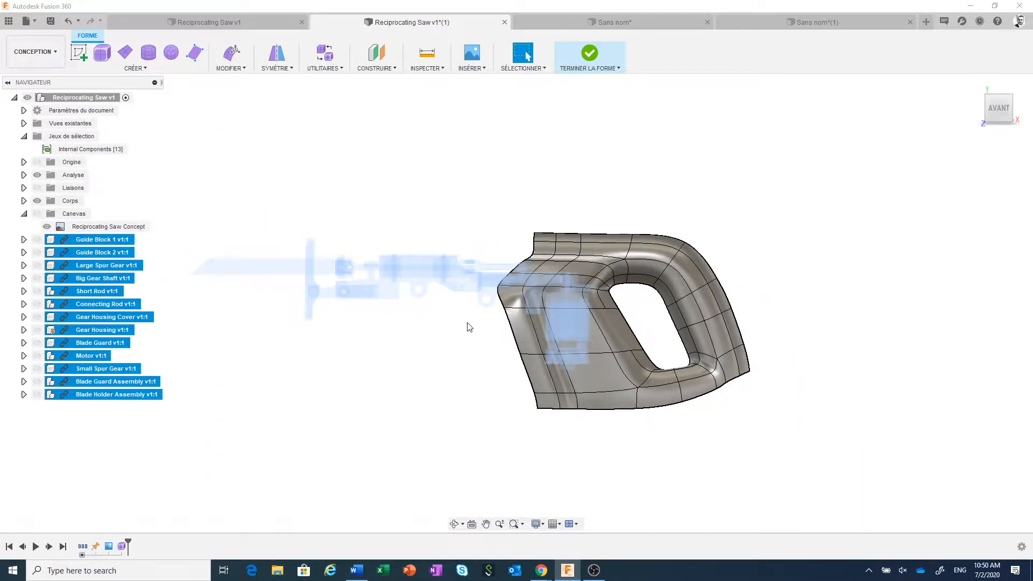
{"action": "left_click", "coordinate": [463, 329]}
Step: Flatten the housing panel's front bottom edges with the fit direction and control points
{"action": "mouse_move", "coordinate": [463, 329]}
{"action": "middle_mouse_down", "text": "shift"}
{"action": "mouse_move", "coordinate": [450, 345]}
{"action": "mouse_move", "coordinate": [418, 342]}
{"action": "mouse_move", "coordinate": [376, 292]}
{"action": "mouse_move", "coordinate": [339, 297]}
{"action": "mouse_move", "coordinate": [414, 286]}
{"action": "mouse_move", "coordinate": [460, 330]}
{"action": "mouse_move", "coordinate": [449, 342]}
{"action": "middle_mouse_up", "text": "shift"}
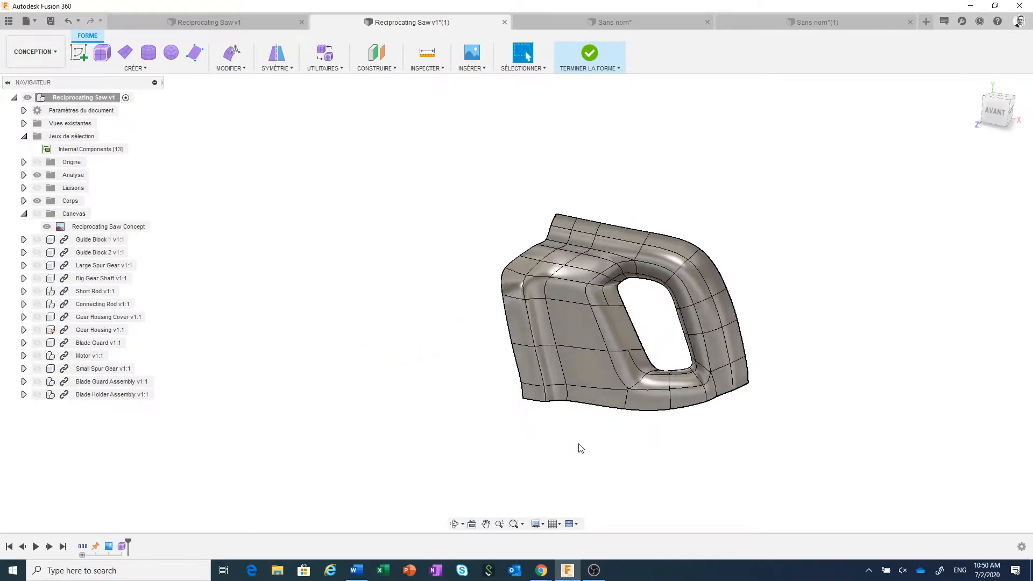
{"action": "scroll", "coordinate": [581, 448], "scroll_direction": "up", "scroll_amount": 3}
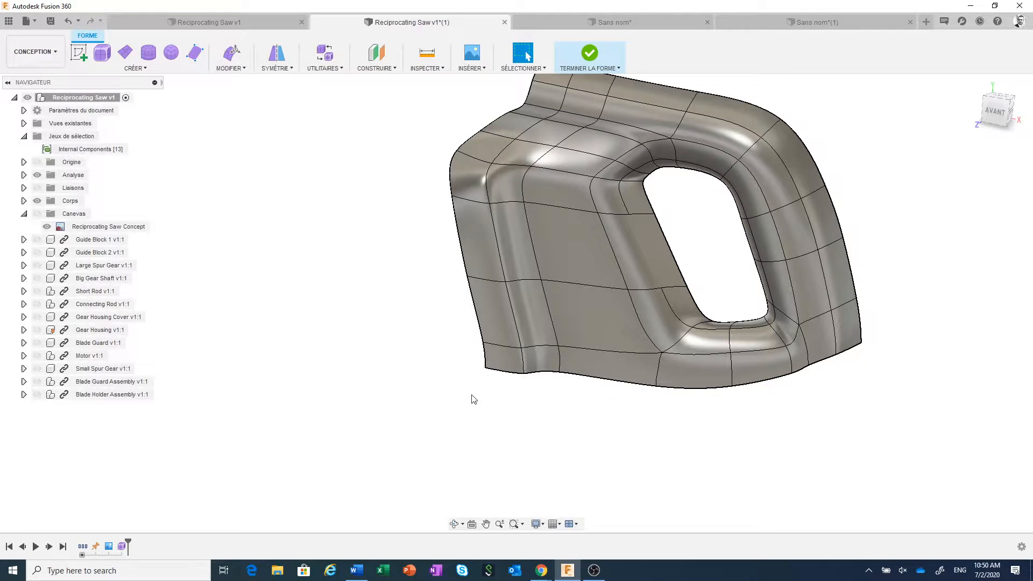
{"action": "left_click_drag", "start_coordinate": [461, 386], "coordinate": [682, 368]}
{"action": "right_click", "coordinate": [633, 418]}
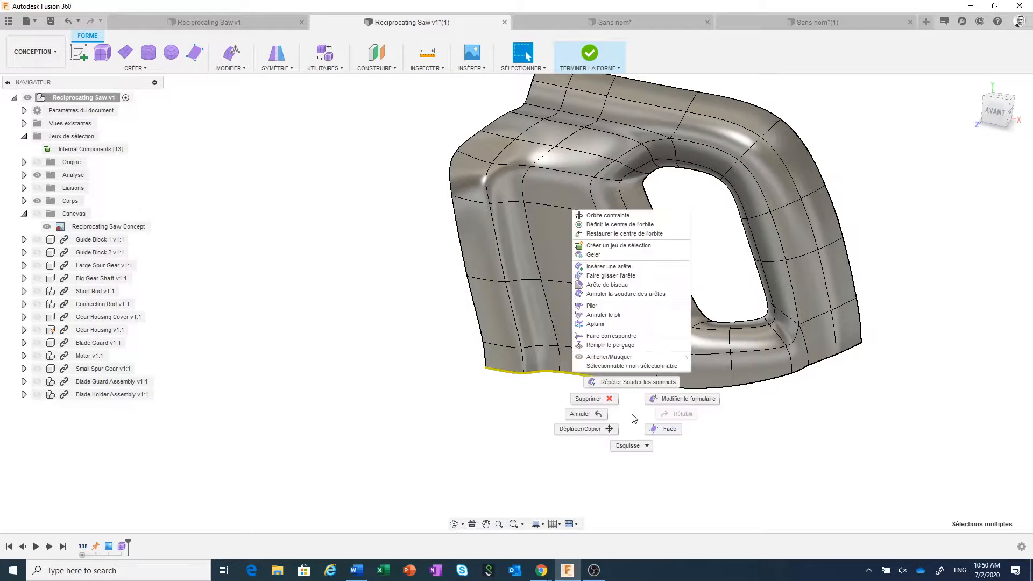
{"action": "left_click", "coordinate": [594, 323]}
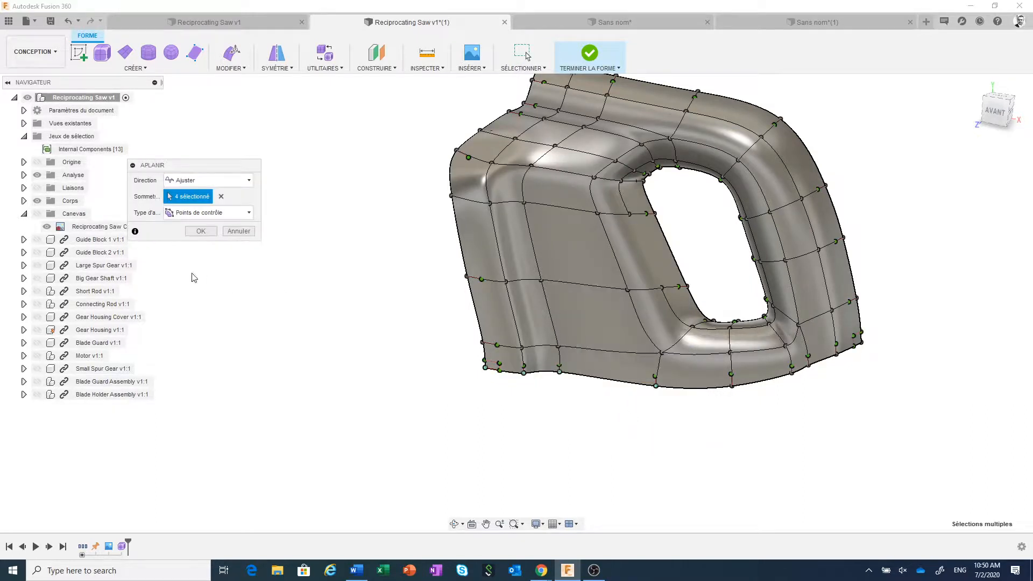
{"action": "left_click", "coordinate": [199, 231]}
Step: Flatten the handle opening's edge loop and the grip's open outer edge onto the XY origin plane, using the select-plane direction and control points
{"action": "middle_click_drag", "start_coordinate": [613, 462], "coordinate": [489, 479], "text": "shift"}
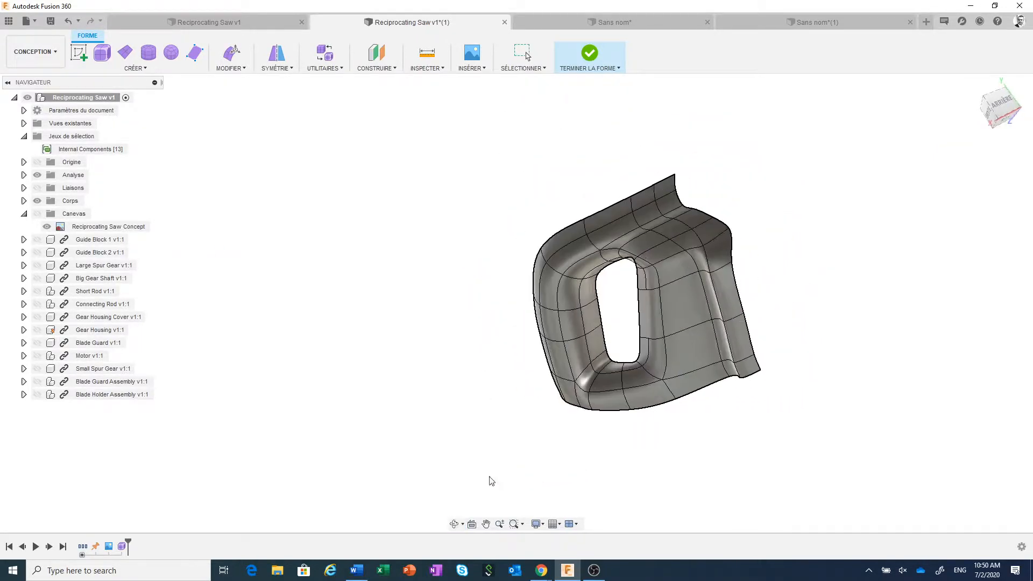
{"action": "double_click", "coordinate": [595, 291]}
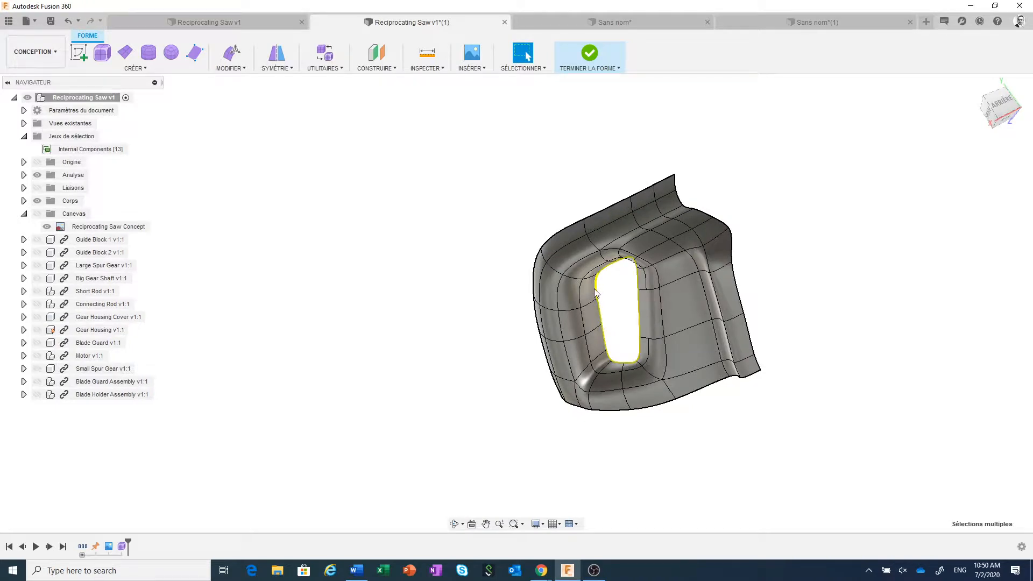
{"action": "double_click", "coordinate": [561, 233]}
{"action": "right_click", "coordinate": [488, 346]}
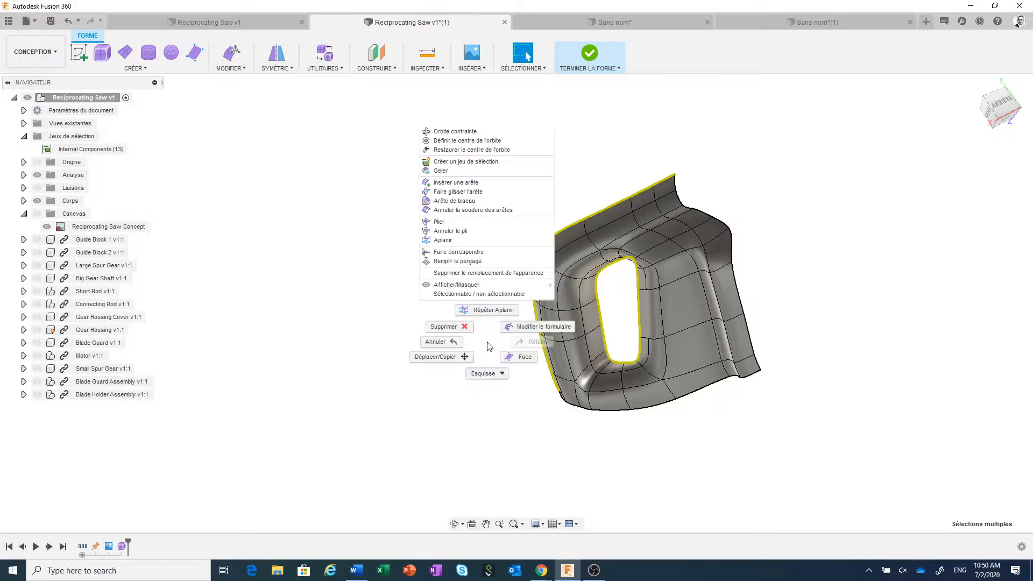
{"action": "left_click", "coordinate": [484, 310]}
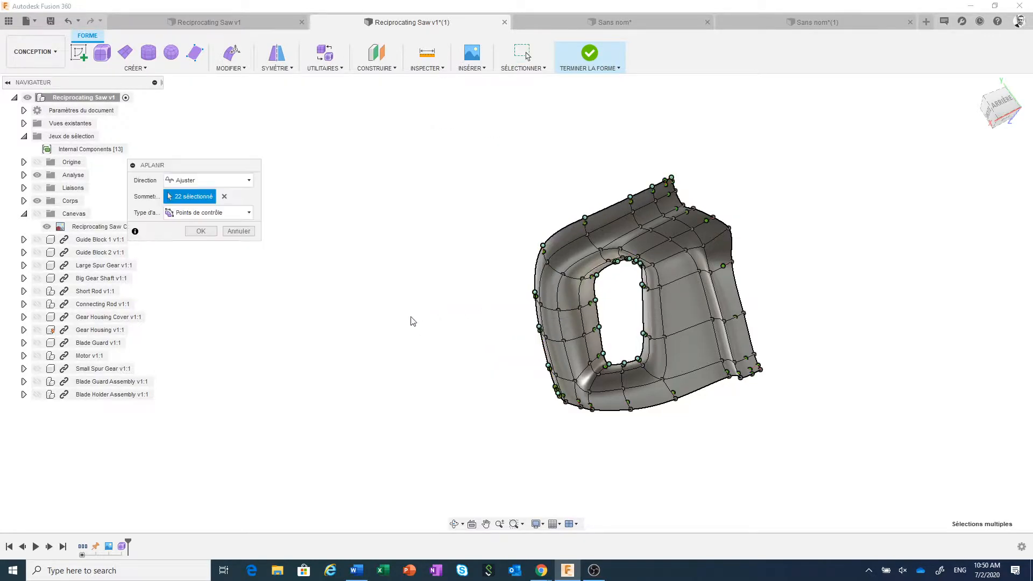
{"action": "left_click", "coordinate": [242, 186]}
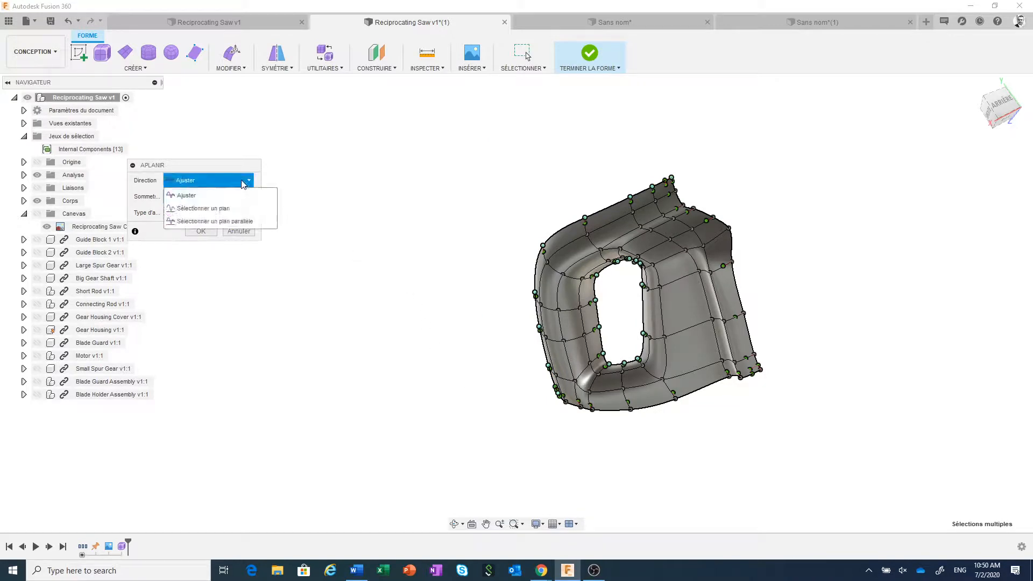
{"action": "left_click", "coordinate": [232, 210]}
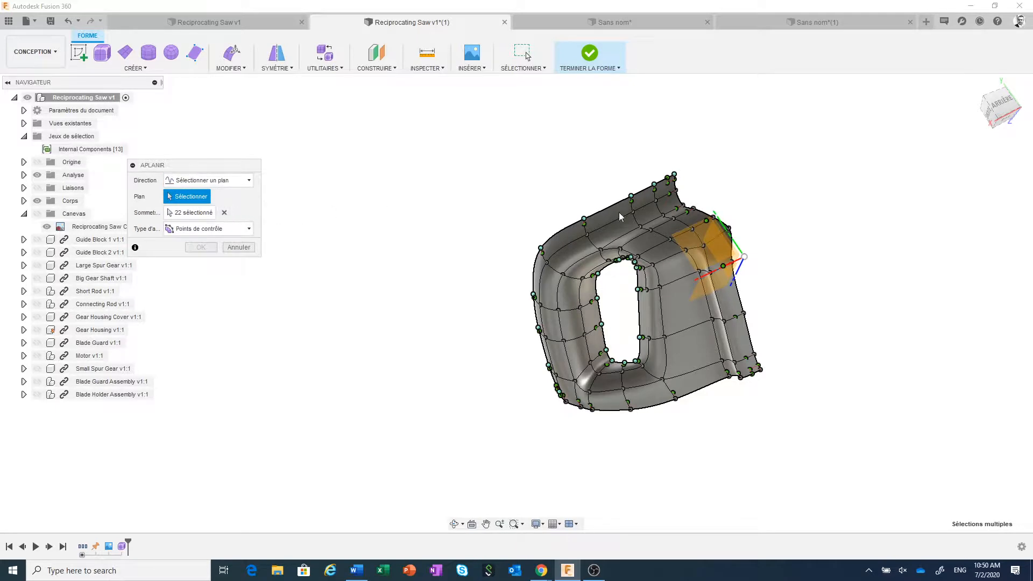
{"action": "middle_click_drag", "start_coordinate": [802, 444], "coordinate": [838, 428], "text": "shift"}
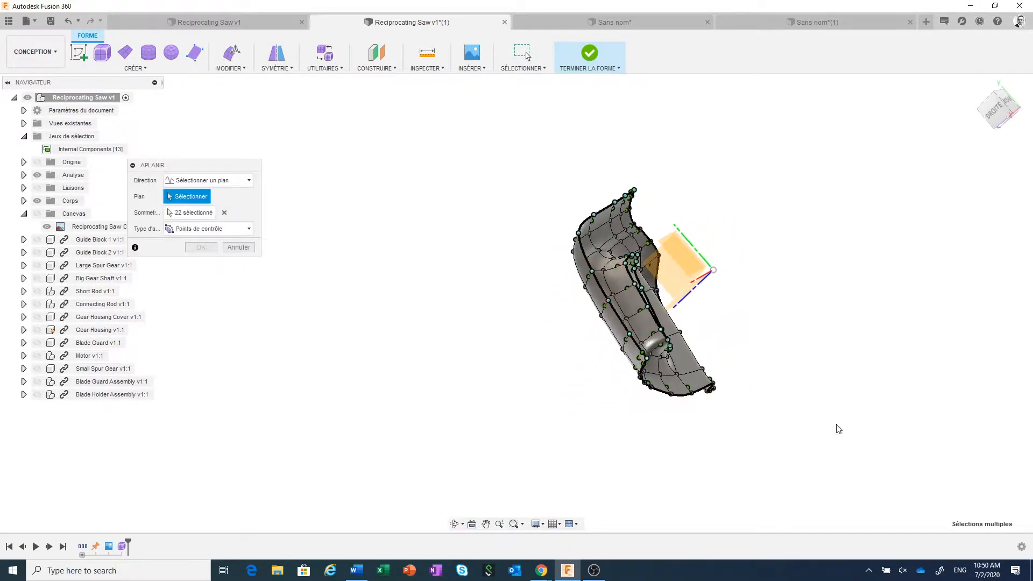
{"action": "left_click", "coordinate": [677, 258]}
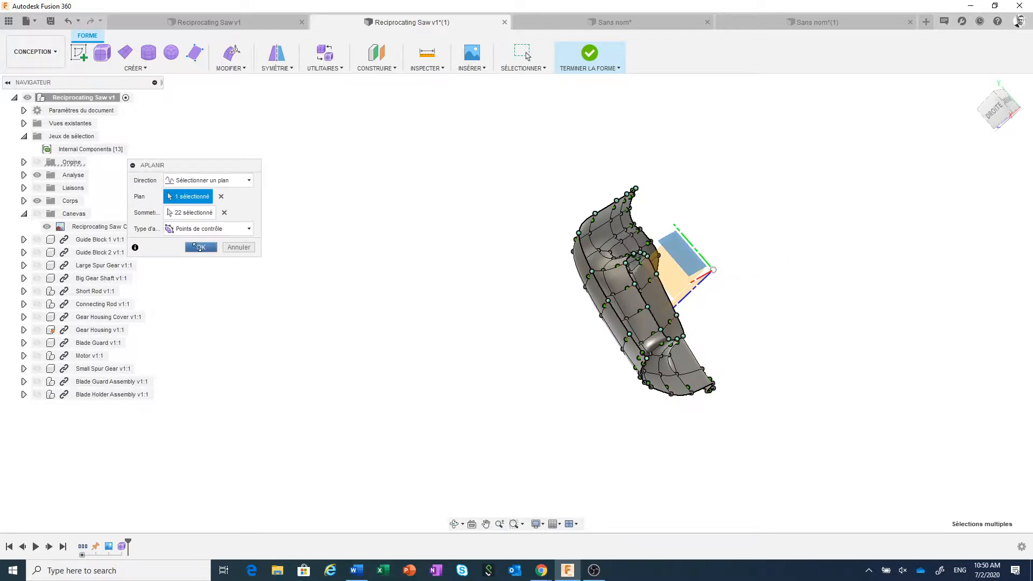
{"action": "left_click", "coordinate": [199, 247]}
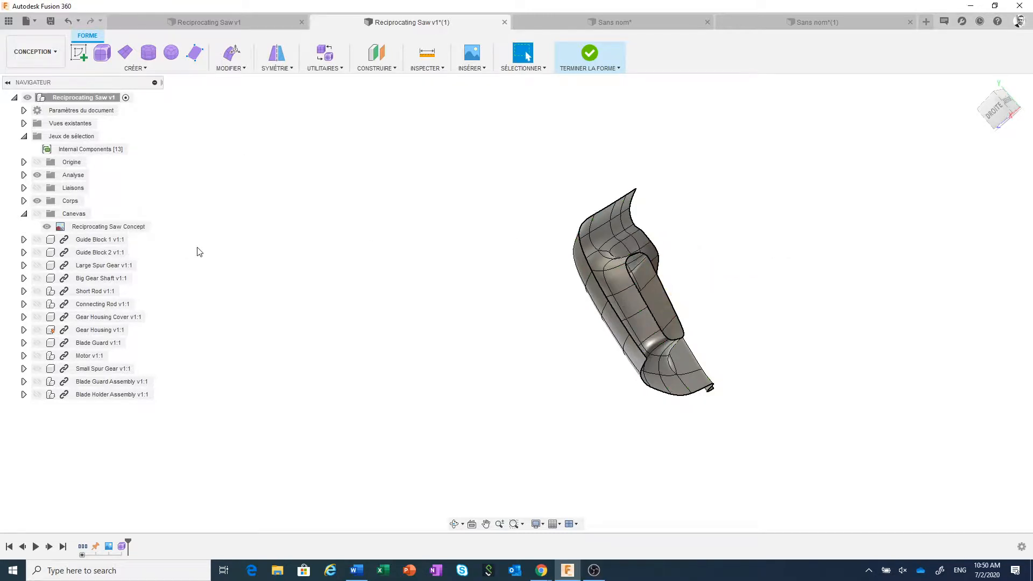
Step: Mirror-duplicate the T-Spline half-shell across the XY origin plane, with welding on and a 0.01 mm weld tolerance
{"action": "left_click", "coordinate": [994, 112]}
{"action": "middle_click_drag", "start_coordinate": [889, 228], "coordinate": [759, 166], "text": "shift"}
{"action": "scroll", "coordinate": [847, 243], "scroll_direction": "down", "scroll_amount": 3}
{"action": "left_click", "coordinate": [277, 67]}
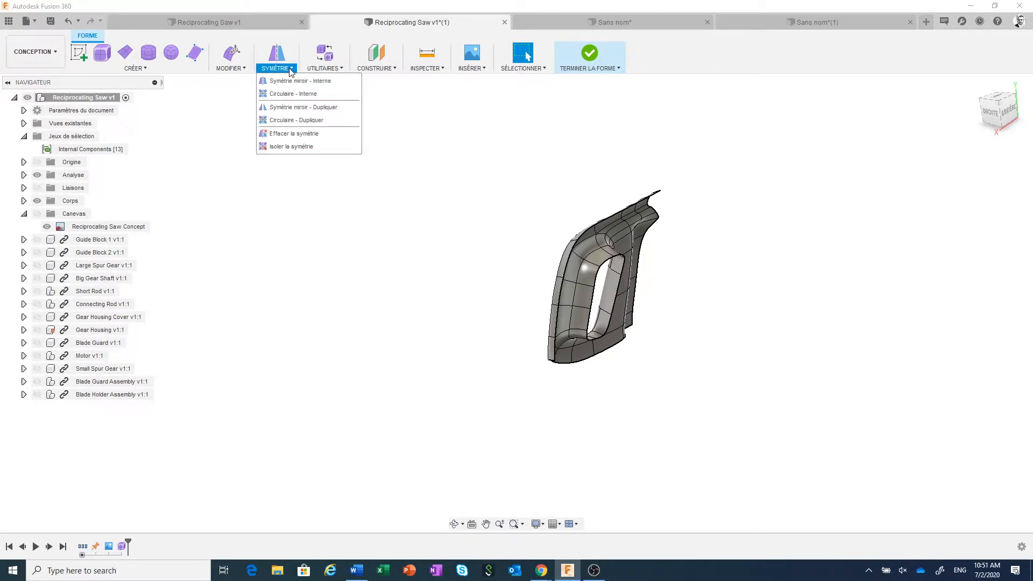
{"action": "left_click", "coordinate": [289, 108]}
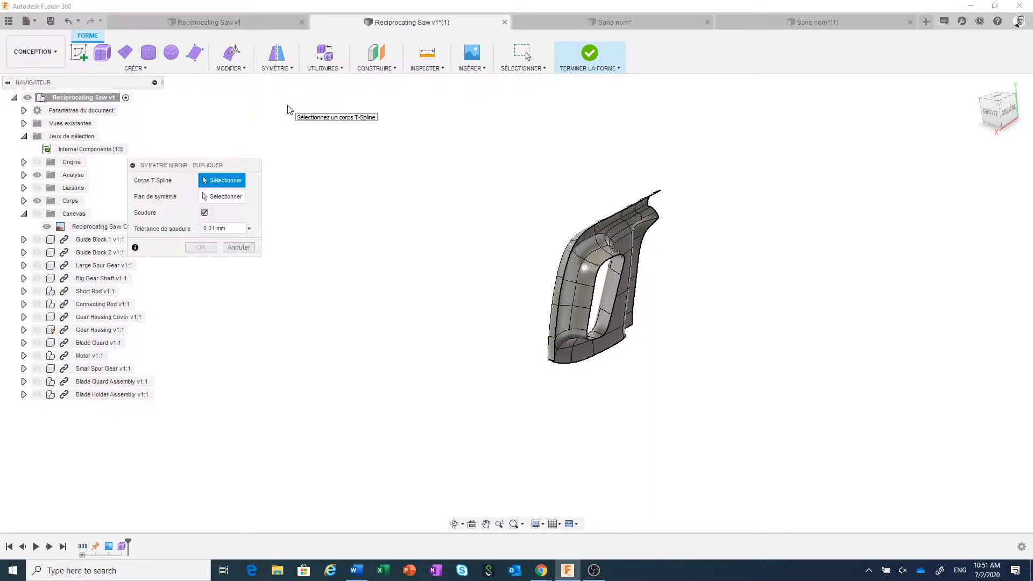
{"action": "left_click", "coordinate": [613, 237]}
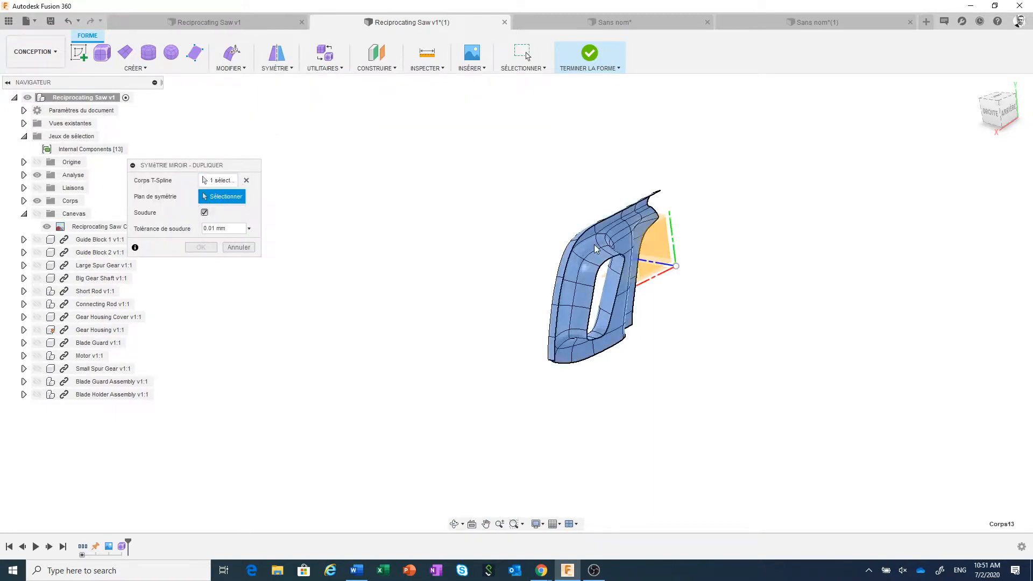
{"action": "left_click", "coordinate": [641, 245]}
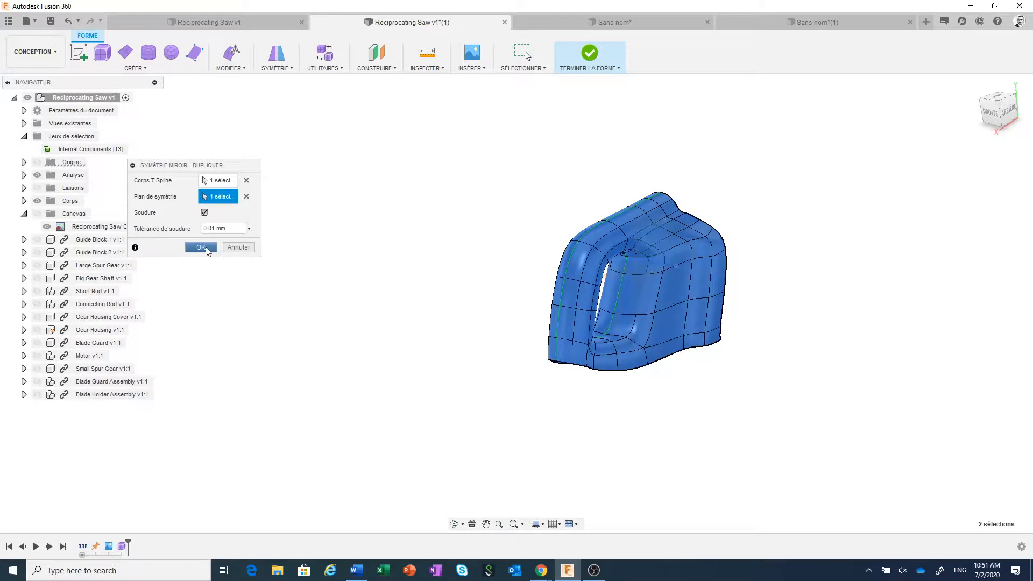
{"action": "left_click", "coordinate": [201, 247]}
Step: Try pulling the face at the grip's upper bend about 103 mm to test the mirror symmetry, and clear the selection
{"action": "middle_click_drag", "start_coordinate": [455, 336], "coordinate": [542, 368], "text": "shift"}
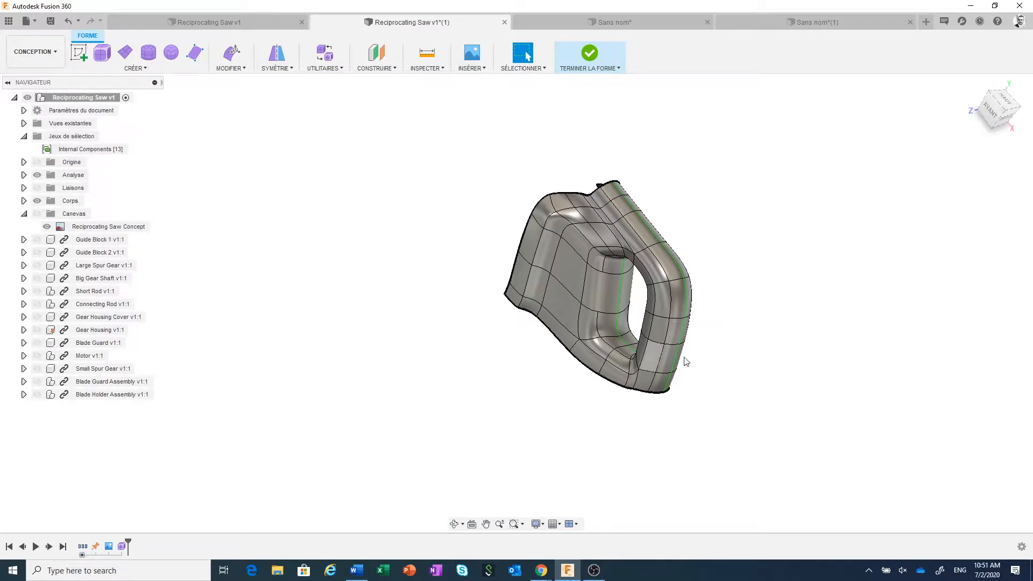
{"action": "scroll", "coordinate": [724, 353], "scroll_direction": "up", "scroll_amount": 2}
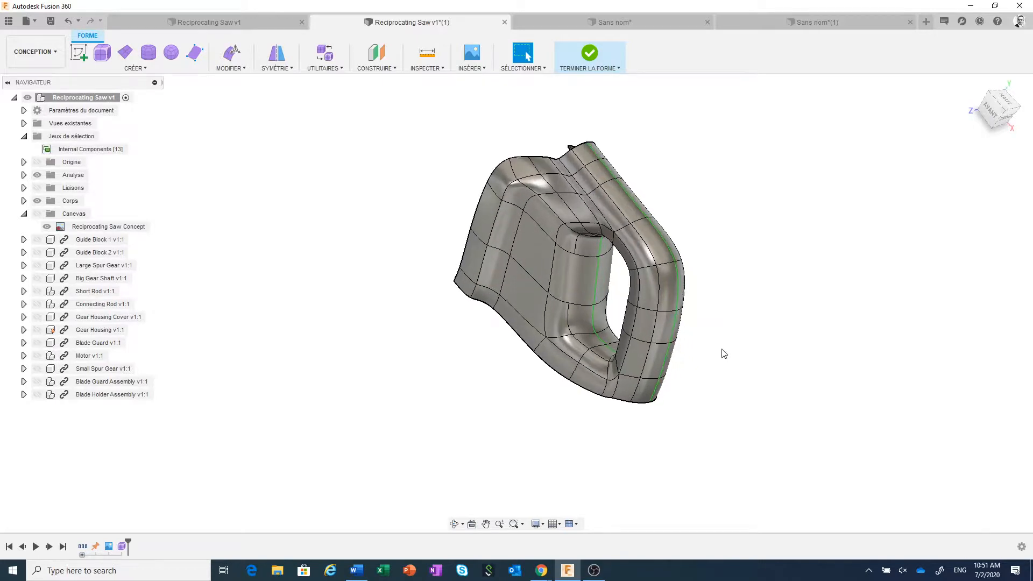
{"action": "left_click", "coordinate": [635, 266]}
{"action": "right_click", "coordinate": [635, 258]}
{"action": "left_click", "coordinate": [662, 238]}
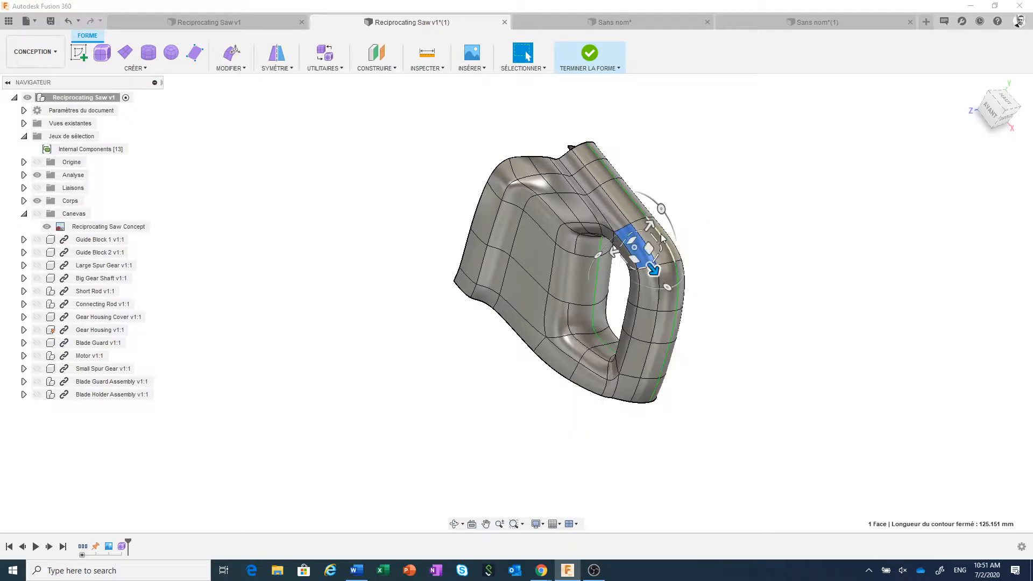
{"action": "left_click_drag", "start_coordinate": [609, 259], "coordinate": [539, 267]}
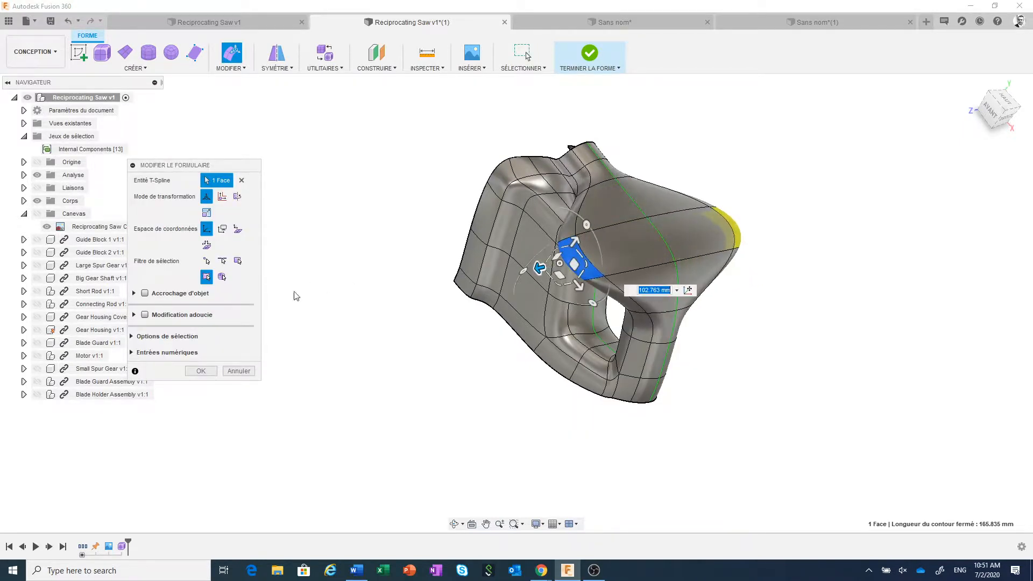
{"action": "left_click", "coordinate": [215, 375]}
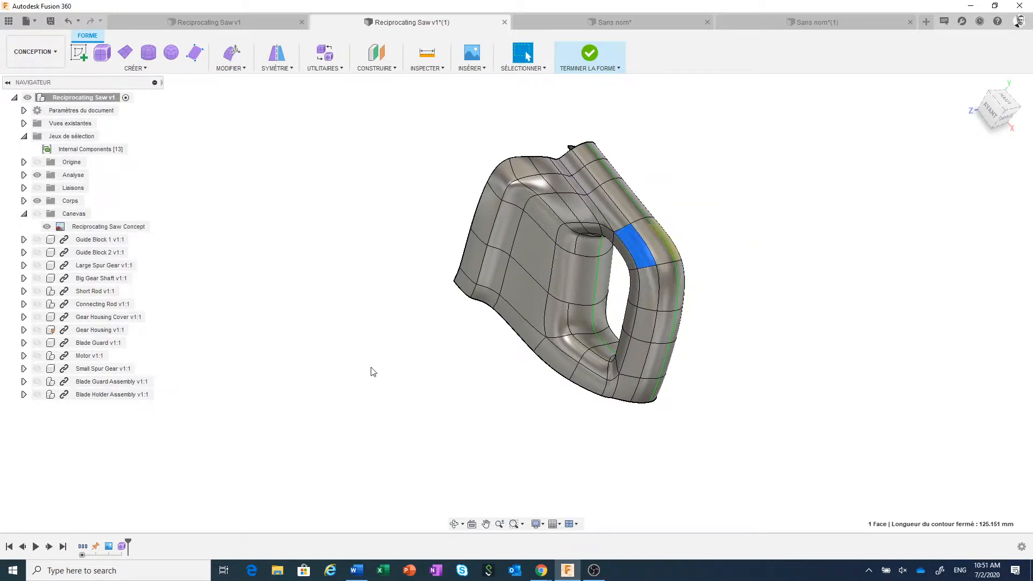
{"action": "scroll", "coordinate": [415, 358], "scroll_direction": "down", "scroll_amount": 1}
{"action": "middle_click_drag", "start_coordinate": [412, 358], "coordinate": [500, 399], "text": "shift"}
{"action": "middle_click_drag", "start_coordinate": [541, 335], "coordinate": [484, 313], "text": "shift"}
{"action": "left_click", "coordinate": [525, 54]}
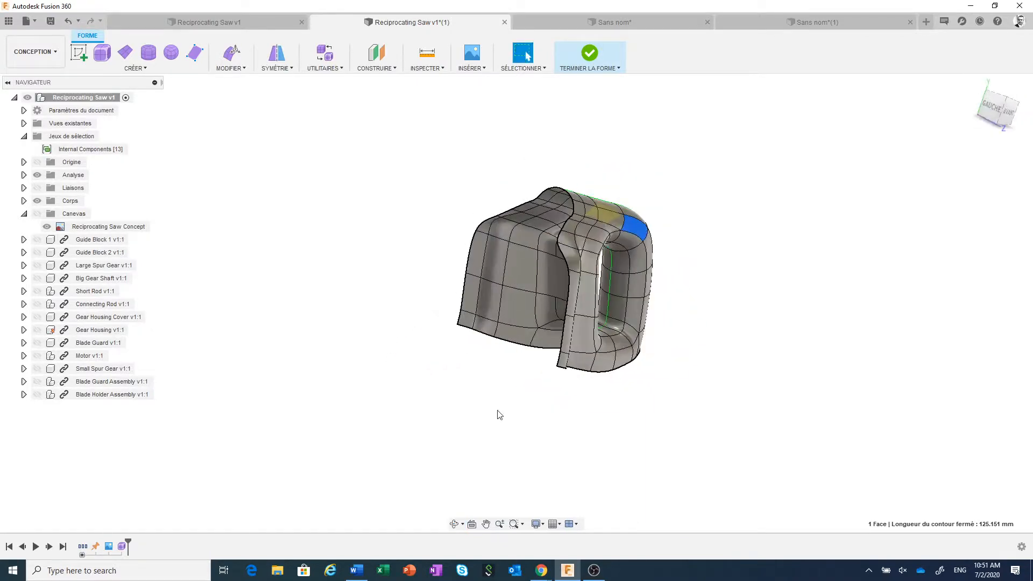
{"action": "left_click", "coordinate": [498, 411]}
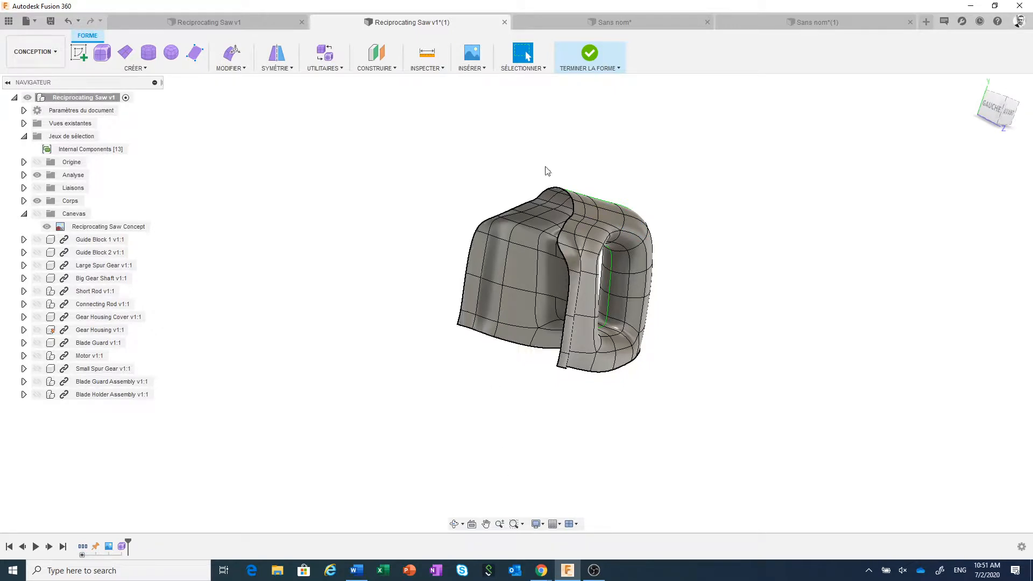
Step: Switch to the finished Reciprocating Saw v1 document and open its Form2 feature for editing
{"action": "left_click", "coordinate": [218, 23]}
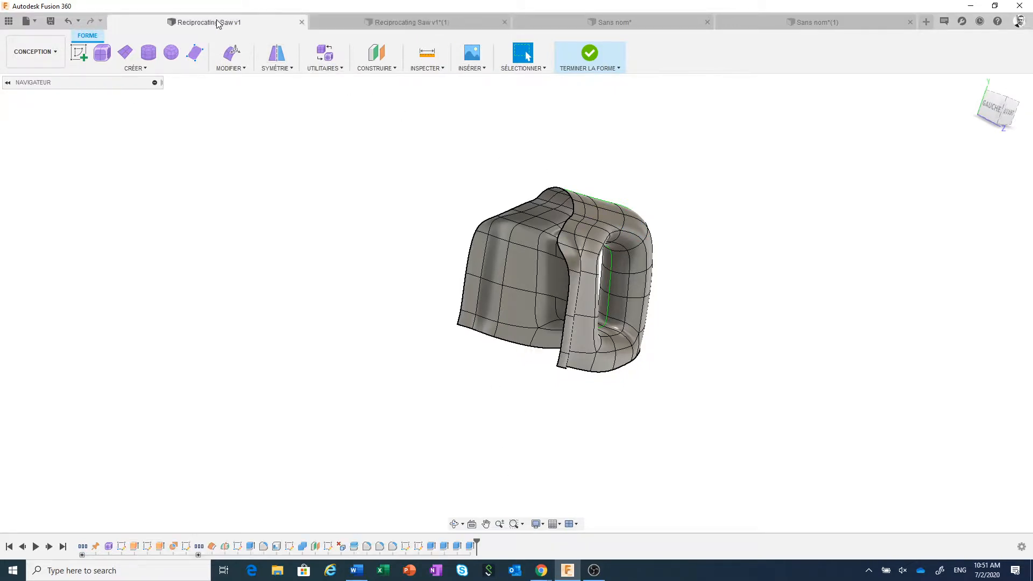
{"action": "left_click", "coordinate": [108, 546]}
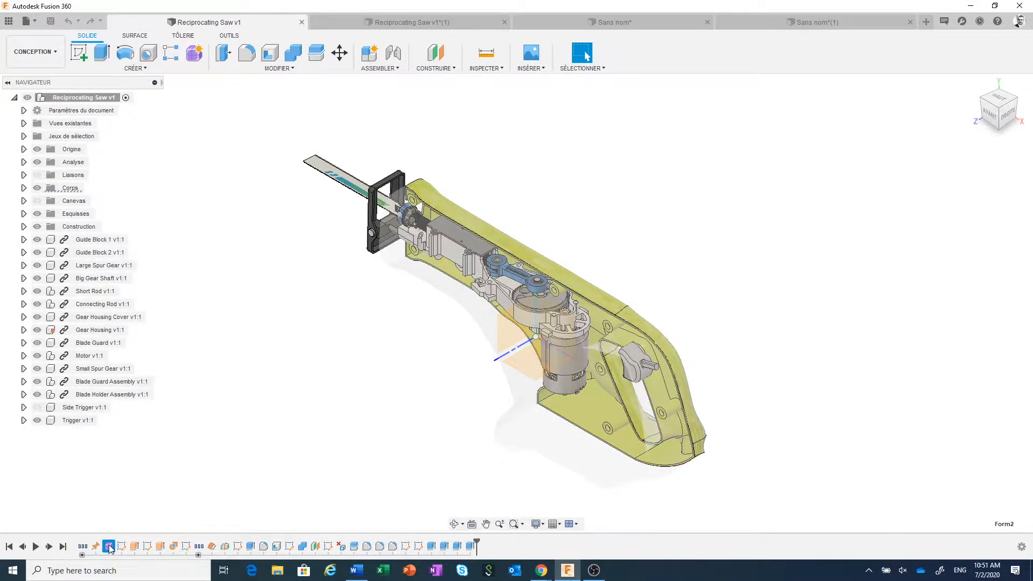
{"action": "right_click", "coordinate": [109, 547]}
{"action": "left_click", "coordinate": [146, 455]}
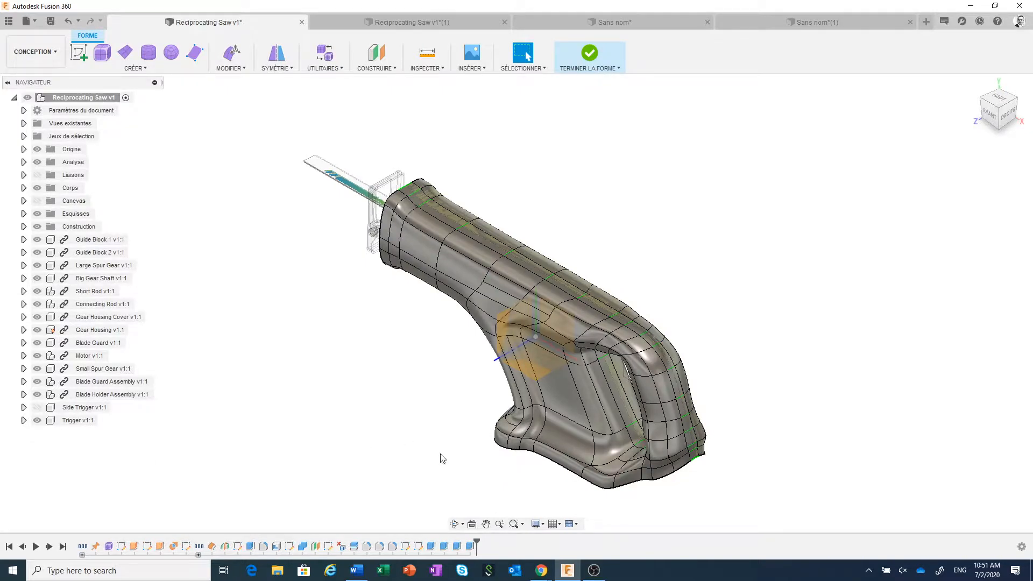
Step: Update the finished housing's T-Spline body version and try moving the large face on the housing's lower side panel
{"action": "scroll", "coordinate": [527, 459], "scroll_direction": "up", "scroll_amount": 2}
{"action": "middle_click_drag", "start_coordinate": [523, 463], "coordinate": [511, 442], "text": "shift"}
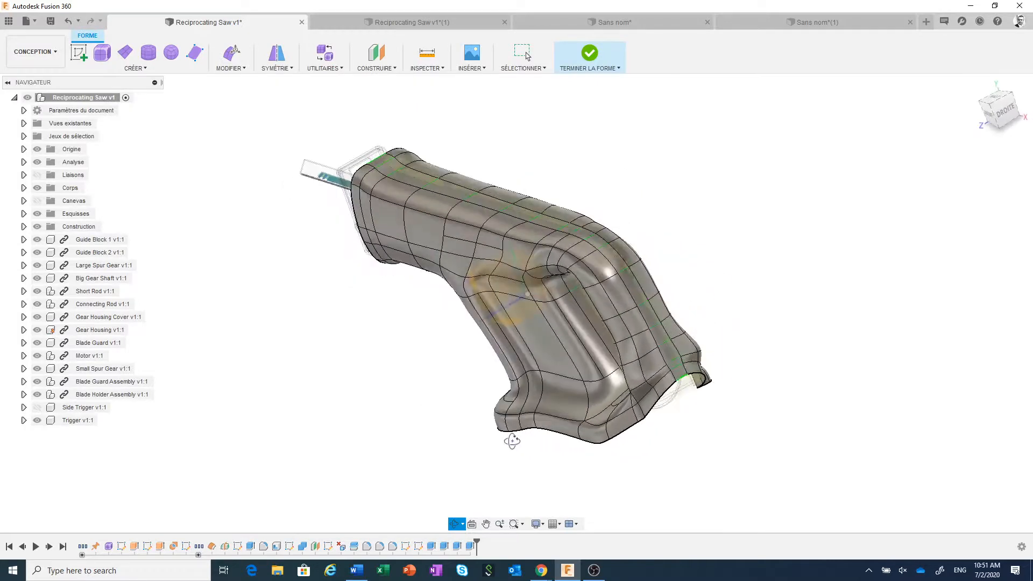
{"action": "left_click", "coordinate": [547, 349]}
{"action": "right_click", "coordinate": [547, 353]}
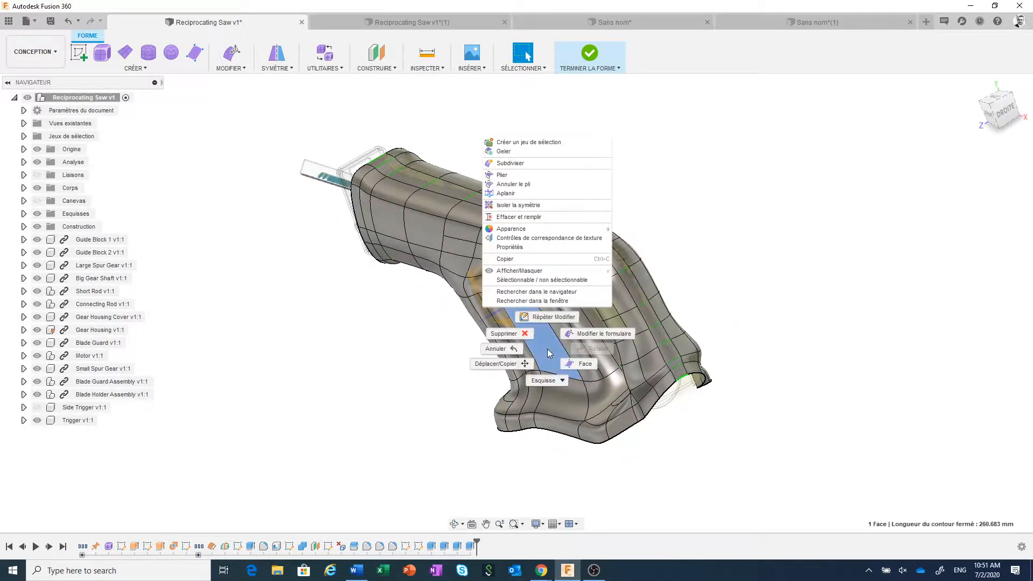
{"action": "left_click", "coordinate": [564, 333]}
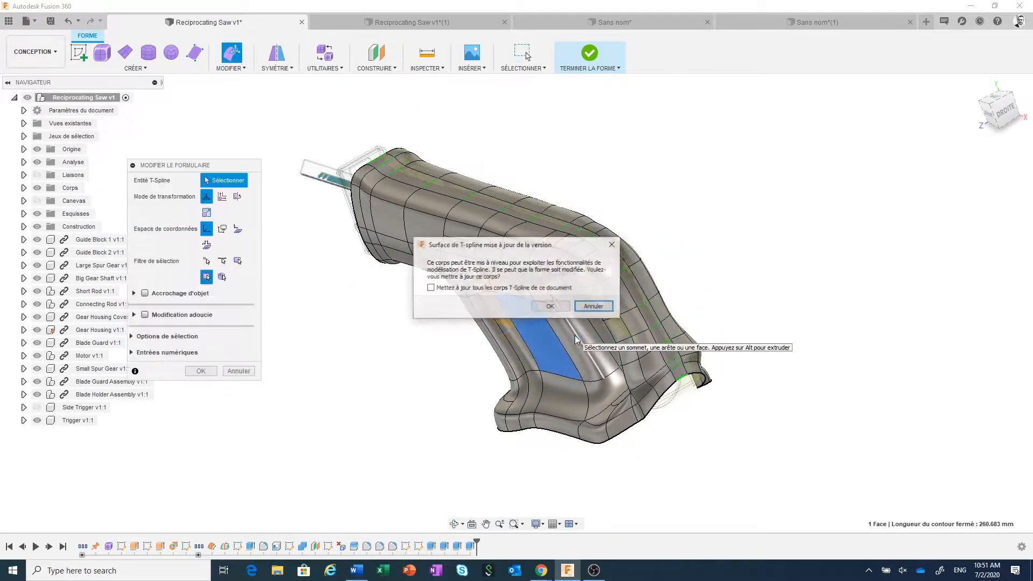
{"action": "left_click", "coordinate": [550, 306]}
{"action": "left_click_drag", "start_coordinate": [516, 350], "coordinate": [430, 375]}
{"action": "left_click", "coordinate": [243, 371]}
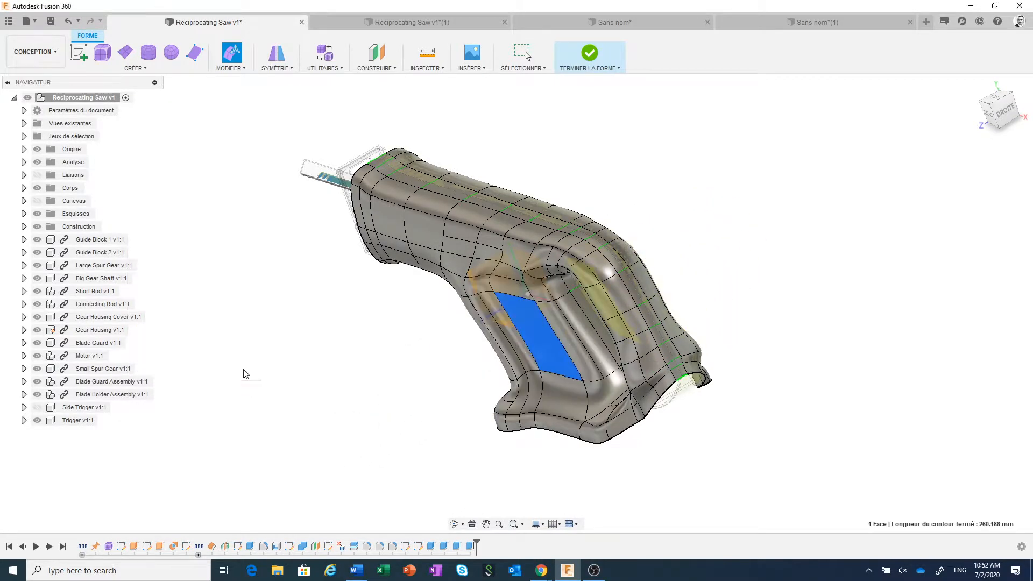
Step: Return to the Reciprocating Saw v1*(1) document with the mirrored grip form
{"action": "left_click", "coordinate": [434, 25]}
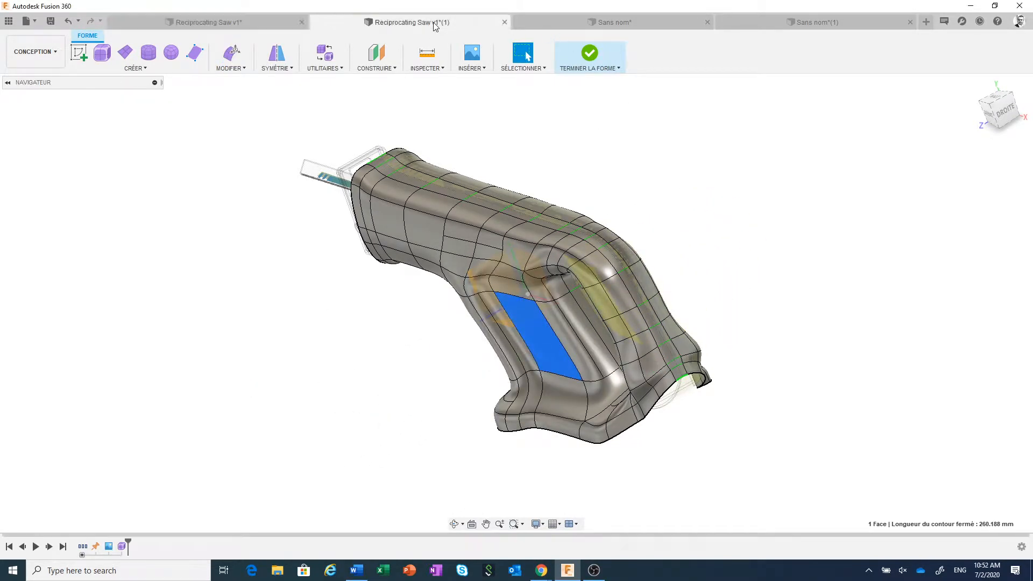
{"action": "middle_click_drag", "start_coordinate": [706, 342], "coordinate": [622, 364], "text": "shift"}
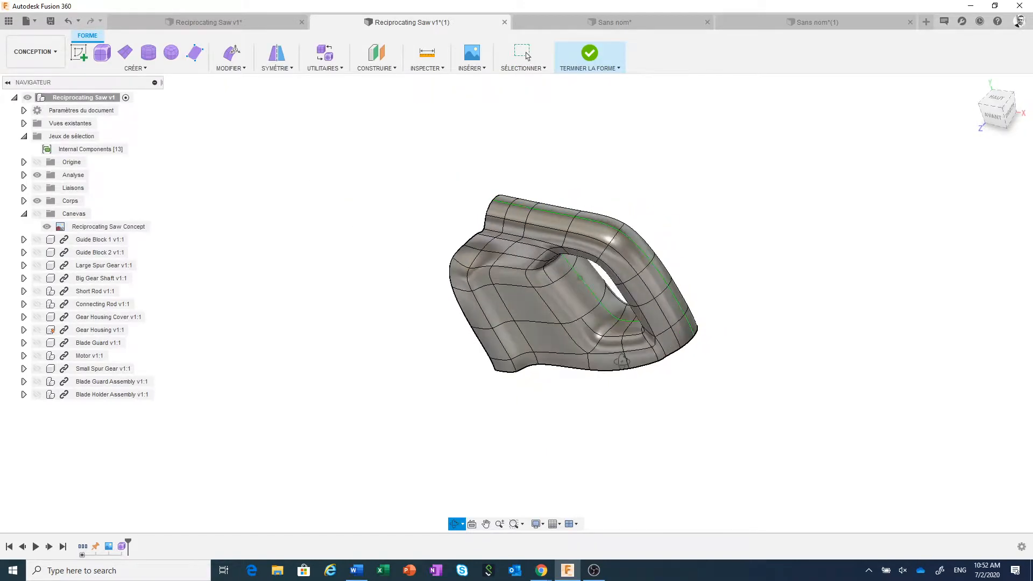